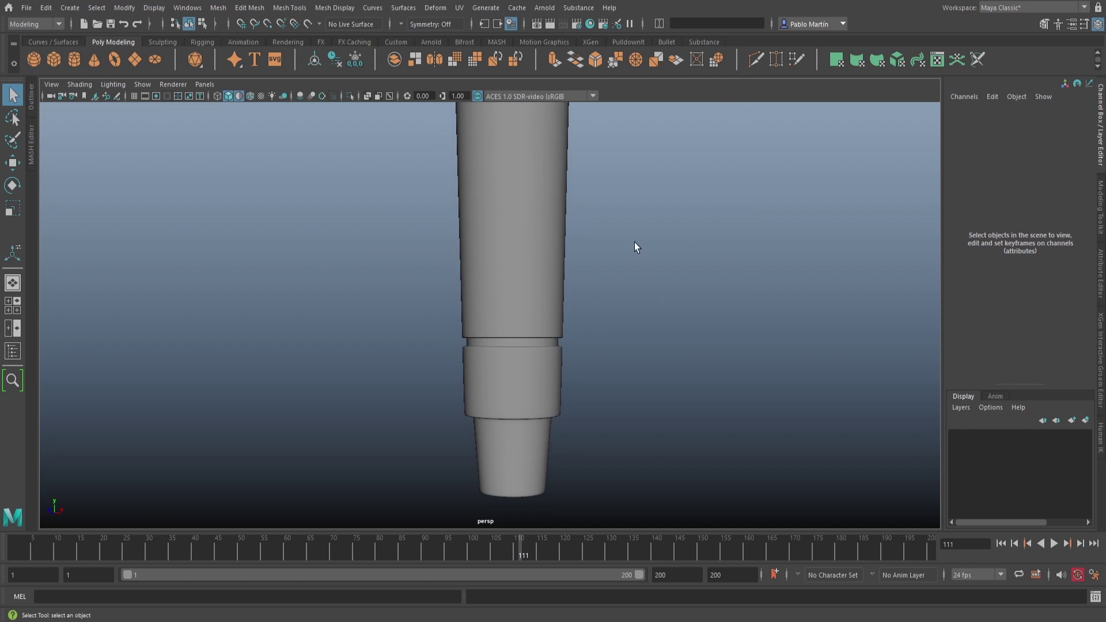
# - Display the finished microphone with its own materials, scene lights, shadows, ambient occlusion and anti-aliasing
pyautogui.keyDown('alt'); pyautogui.moveTo(616, 331); pyautogui.dragTo(415, 348); pyautogui.keyUp('alt')
pyautogui.keyDown('alt'); pyautogui.moveTo(414, 348); pyautogui.dragTo(630, 317, button='right'); pyautogui.keyUp('alt')
pyautogui.keyDown('alt'); pyautogui.moveTo(651, 348); pyautogui.dragTo(636, 254); pyautogui.keyUp('alt')
pyautogui.keyDown('alt'); pyautogui.moveTo(637, 255); pyautogui.dragTo(492, 285, button='right'); pyautogui.keyUp('alt')
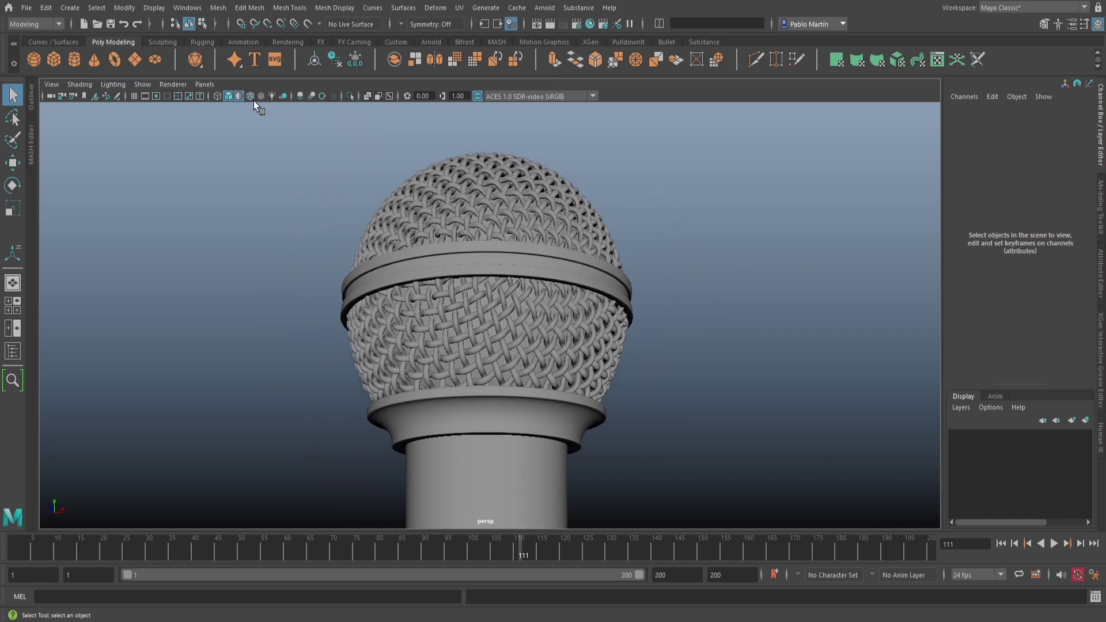
pyautogui.click(240, 95)
pyautogui.click(272, 95)
pyautogui.click(283, 96)
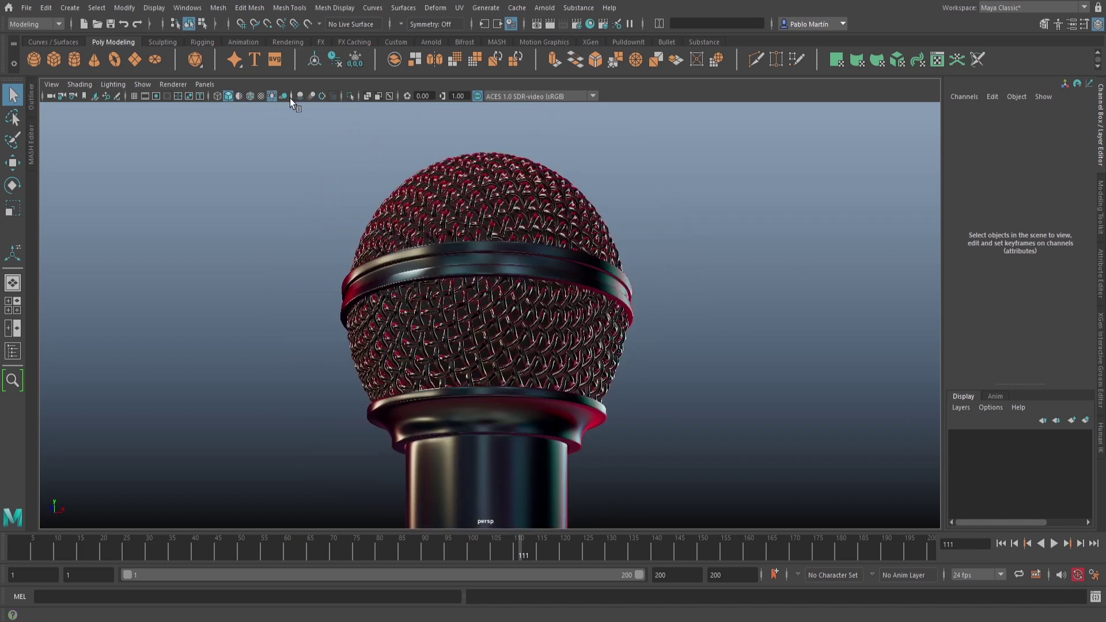
pyautogui.click(298, 96)
pyautogui.click(322, 95)
# - Examine the microphone's woven metal grille, its collar and the recessed button panel on the handle
pyautogui.keyDown('alt'); pyautogui.moveTo(507, 248); pyautogui.dragTo(749, 297, button='right'); pyautogui.keyUp('alt')
pyautogui.keyDown('alt'); pyautogui.moveTo(749, 297); pyautogui.dragTo(553, 292); pyautogui.keyUp('alt')
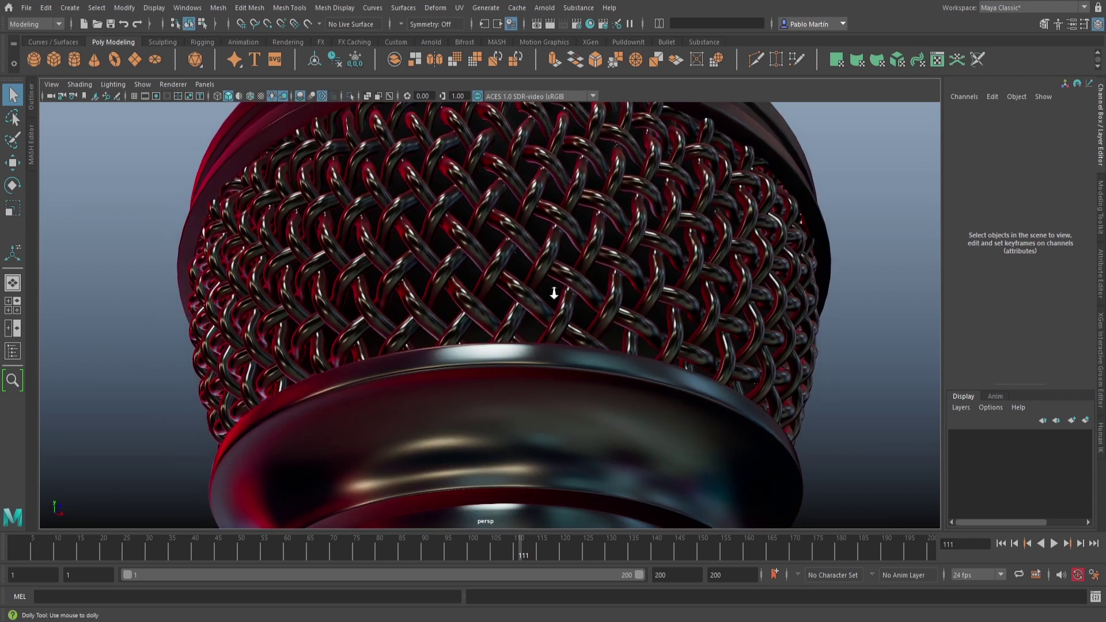
pyautogui.keyDown('alt'); pyautogui.moveTo(553, 292); pyautogui.dragTo(511, 389, button='right'); pyautogui.keyUp('alt')
pyautogui.keyDown('alt'); pyautogui.moveTo(511, 393); pyautogui.dragTo(523, 225, button='middle'); pyautogui.keyUp('alt')
pyautogui.keyDown('alt'); pyautogui.moveTo(599, 369); pyautogui.dragTo(547, 397, button='right'); pyautogui.keyUp('alt')
pyautogui.keyDown('alt'); pyautogui.moveTo(547, 397); pyautogui.dragTo(491, 272, button='middle'); pyautogui.keyUp('alt')
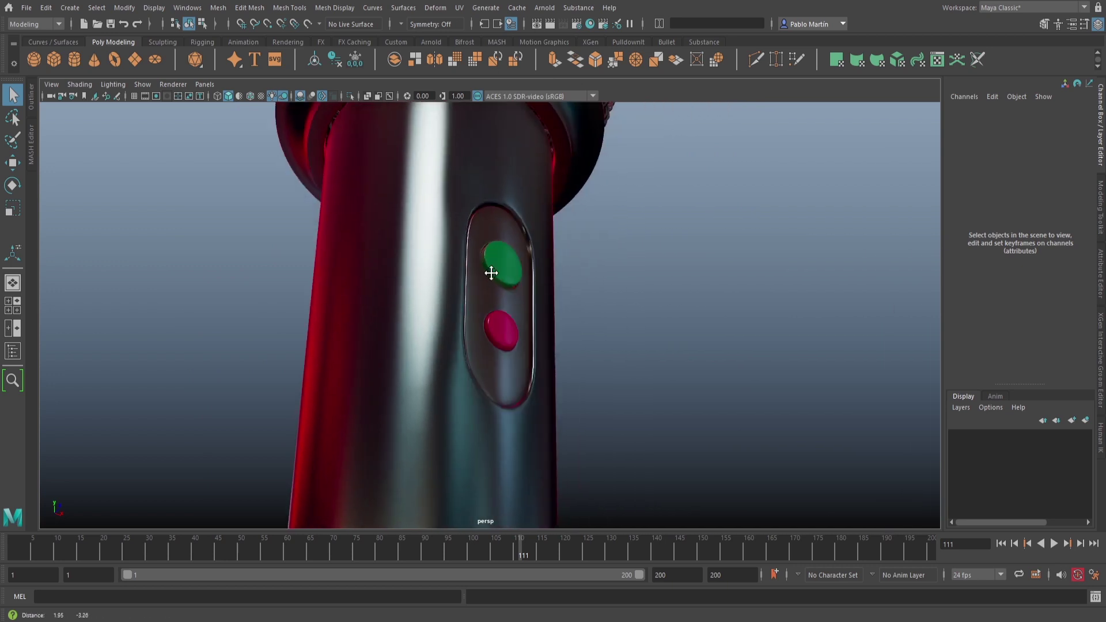
pyautogui.keyDown('alt'); pyautogui.moveTo(491, 271); pyautogui.dragTo(558, 284, button='right'); pyautogui.keyUp('alt')
pyautogui.keyDown('alt'); pyautogui.moveTo(558, 284); pyautogui.dragTo(452, 297); pyautogui.keyUp('alt')
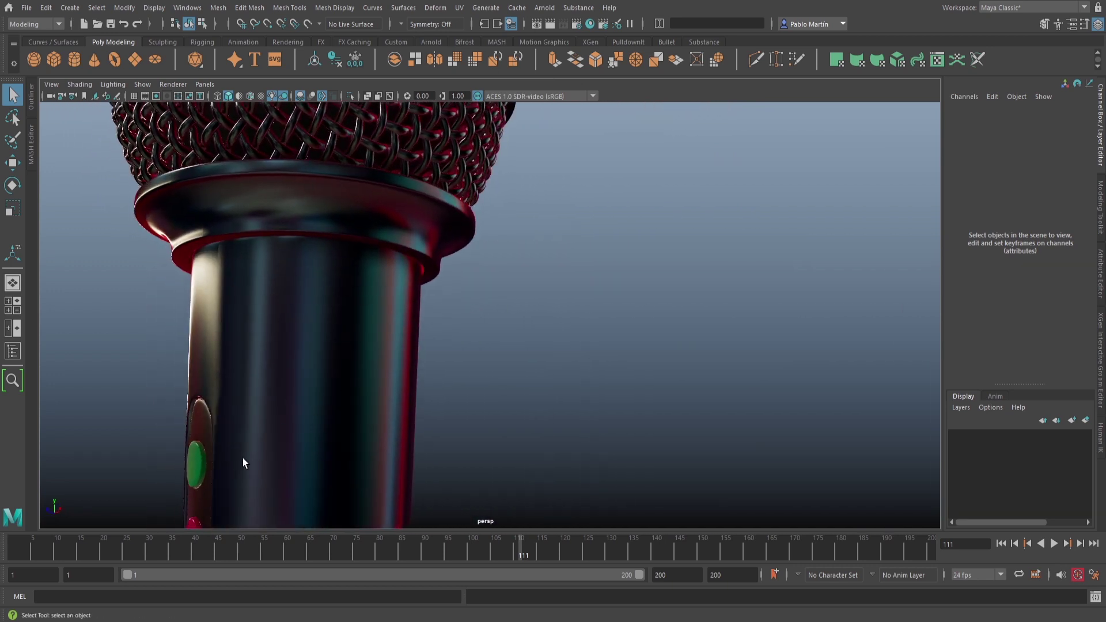
# - Examine the green button up close and the microphone's handle from several angles and distances
pyautogui.click(196, 465)
pyautogui.press('f')
pyautogui.click(259, 358)
pyautogui.keyDown('alt'); pyautogui.moveTo(582, 300); pyautogui.dragTo(17, 412, button='right'); pyautogui.keyUp('alt')
pyautogui.keyDown('alt'); pyautogui.moveTo(472, 410); pyautogui.dragTo(612, 386); pyautogui.keyUp('alt')
pyautogui.keyDown('alt'); pyautogui.moveTo(656, 459); pyautogui.dragTo(702, 144, button='middle'); pyautogui.keyUp('alt')
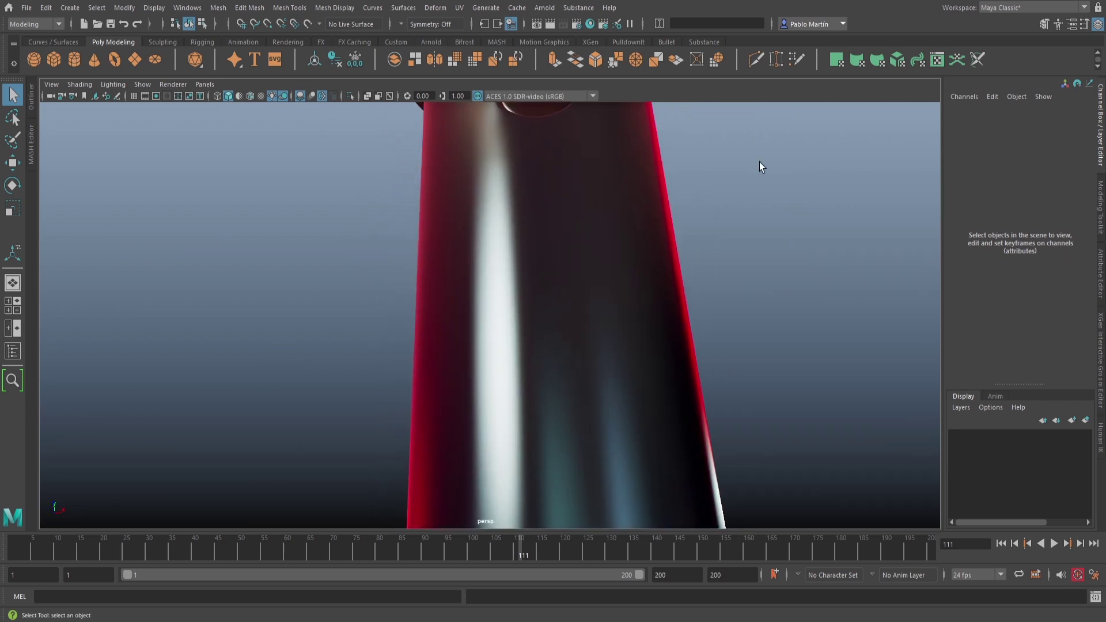
pyautogui.keyDown('alt'); pyautogui.moveTo(702, 144); pyautogui.dragTo(338, 402, button='right'); pyautogui.keyUp('alt')
pyautogui.keyDown('alt'); pyautogui.moveTo(512, 452); pyautogui.dragTo(439, 490); pyautogui.keyUp('alt')
pyautogui.moveTo(560, 460)
pyautogui.keyDown('alt'); pyautogui.mouseDown(button='middle')
pyautogui.moveTo(601, 151)
pyautogui.moveTo(480, 410)
pyautogui.moveTo(522, 582)
pyautogui.mouseUp(button='middle'); pyautogui.keyUp('alt')
pyautogui.moveTo(558, 190)
pyautogui.keyDown('alt'); pyautogui.mouseDown(button='middle')
pyautogui.moveTo(592, 367)
pyautogui.moveTo(608, 375)
pyautogui.moveTo(612, 294)
pyautogui.mouseUp(button='middle'); pyautogui.keyUp('alt')
pyautogui.keyDown('alt'); pyautogui.moveTo(507, 323); pyautogui.dragTo(167, 368, button='right'); pyautogui.keyUp('alt')
pyautogui.keyDown('alt'); pyautogui.moveTo(602, 345); pyautogui.dragTo(606, 210, button='middle'); pyautogui.keyUp('alt')
pyautogui.keyDown('alt'); pyautogui.moveTo(553, 288); pyautogui.dragTo(322, 300, button='right'); pyautogui.keyUp('alt')
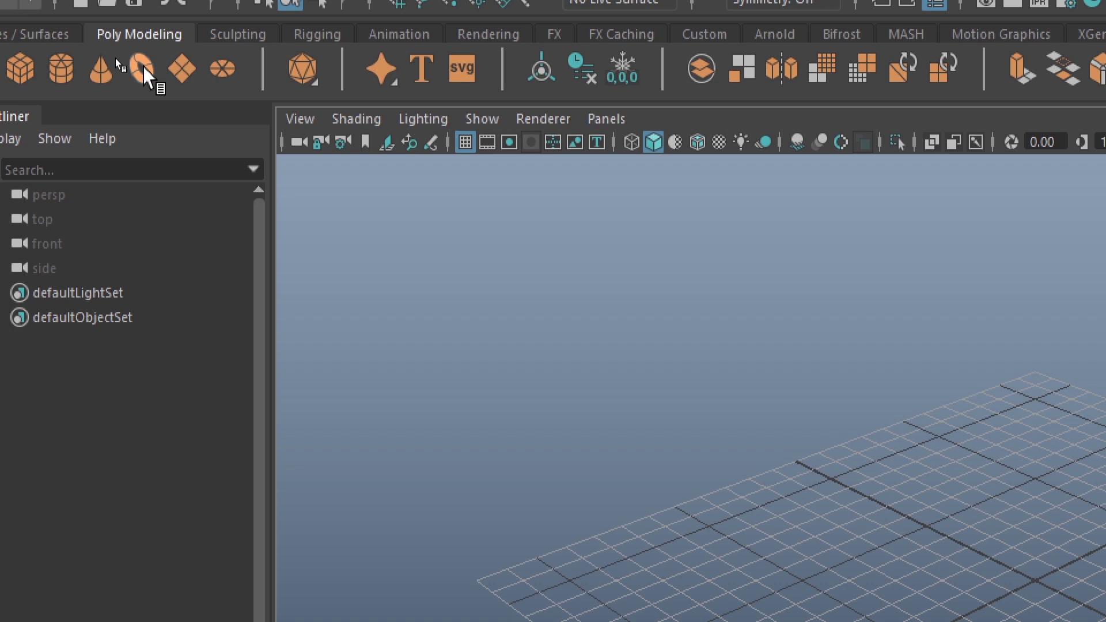
# - Create a polygon torus oriented along the Z axis and show it in the front view
pyautogui.doubleClick(142, 68)
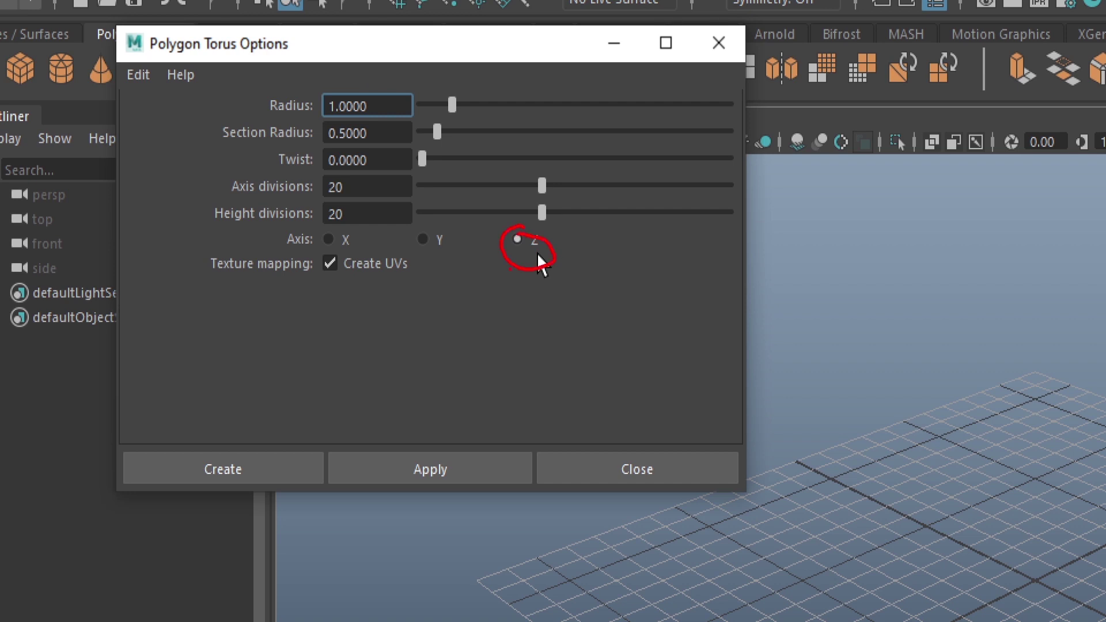
pyautogui.click(223, 475)
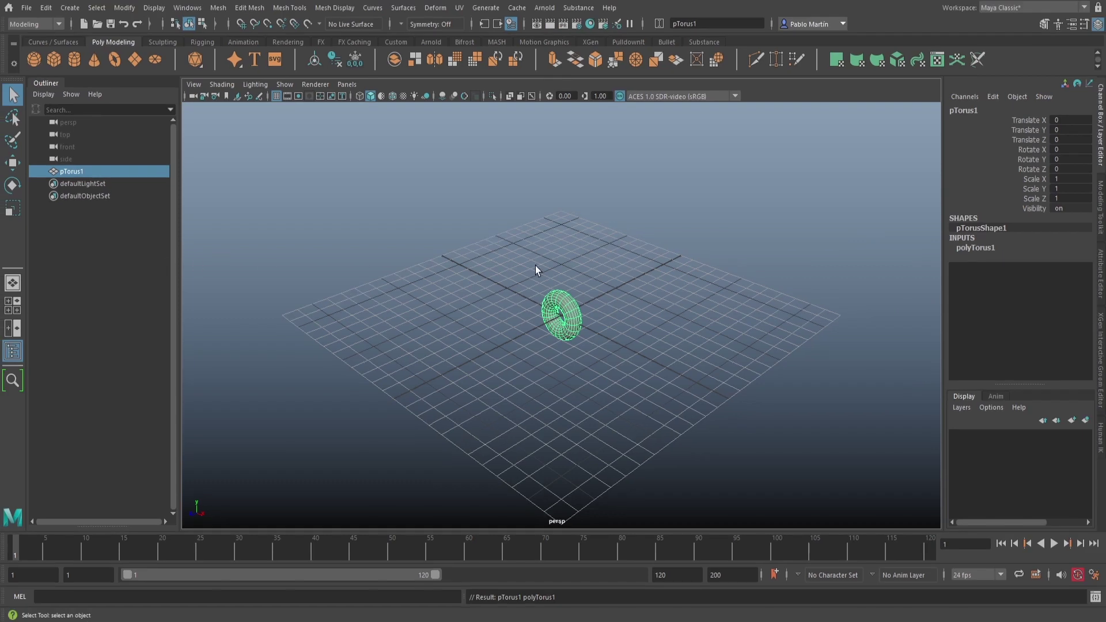
pyautogui.press('space')
pyautogui.moveTo(513, 226); pyautogui.dragTo(516, 254)
pyautogui.keyDown('alt'); pyautogui.moveTo(467, 287); pyautogui.dragTo(938, 308, button='right'); pyautogui.keyUp('alt')
pyautogui.keyDown('alt'); pyautogui.moveTo(778, 321); pyautogui.dragTo(663, 316, button='middle'); pyautogui.keyUp('alt')
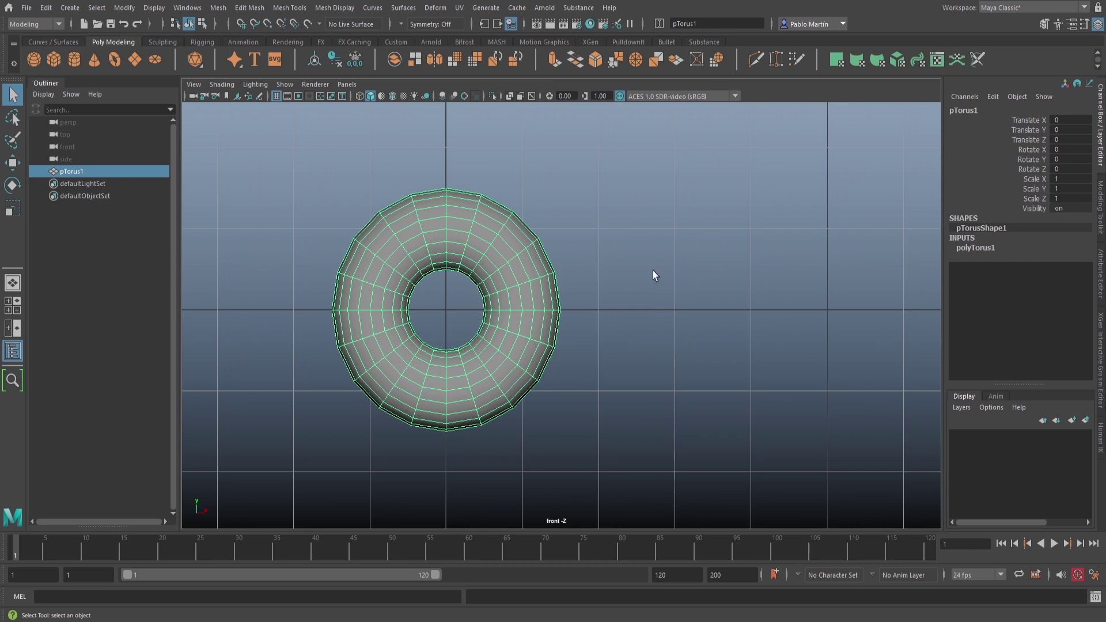
# - Set the torus's radius to 0.5 and its section radius to 0.2
pyautogui.press('t')
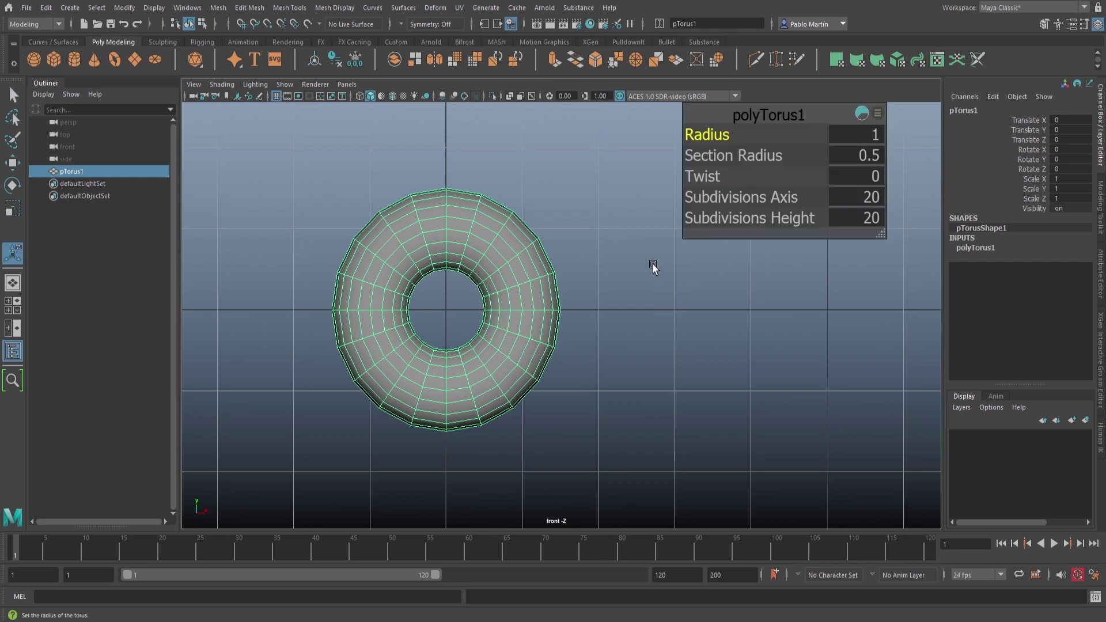
pyautogui.moveTo(741, 120); pyautogui.dragTo(665, 150)
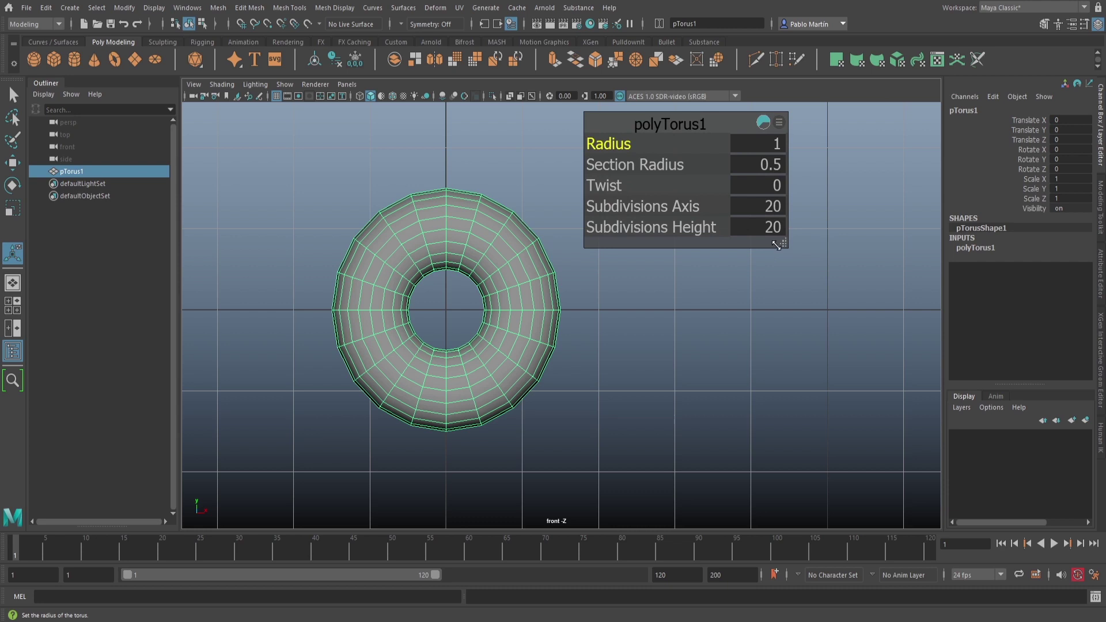
pyautogui.moveTo(786, 255); pyautogui.dragTo(833, 285)
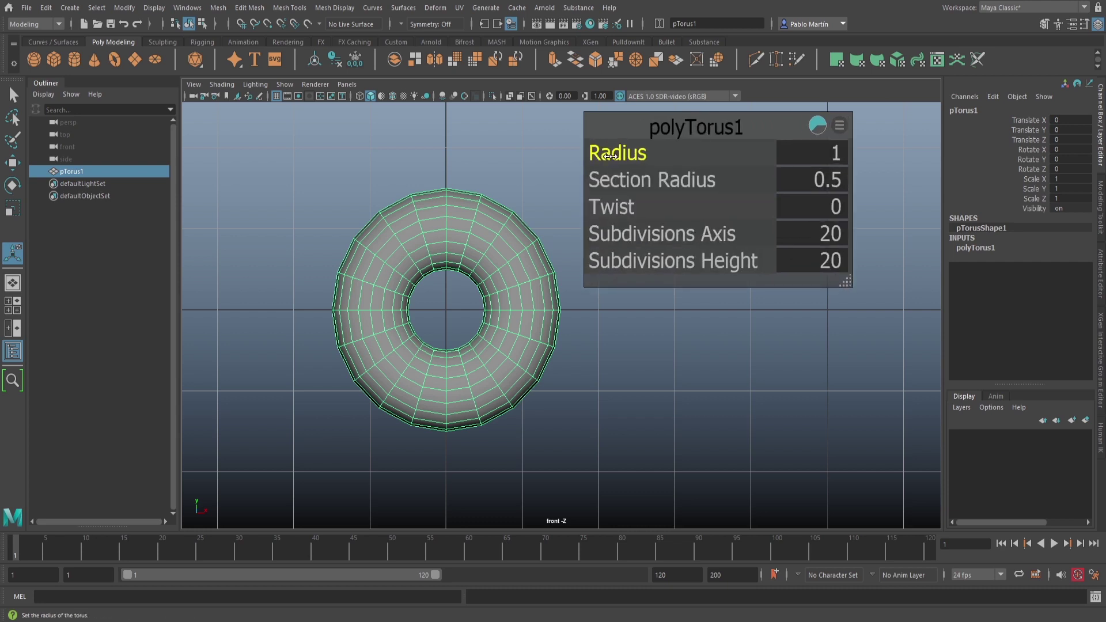
pyautogui.click(822, 157)
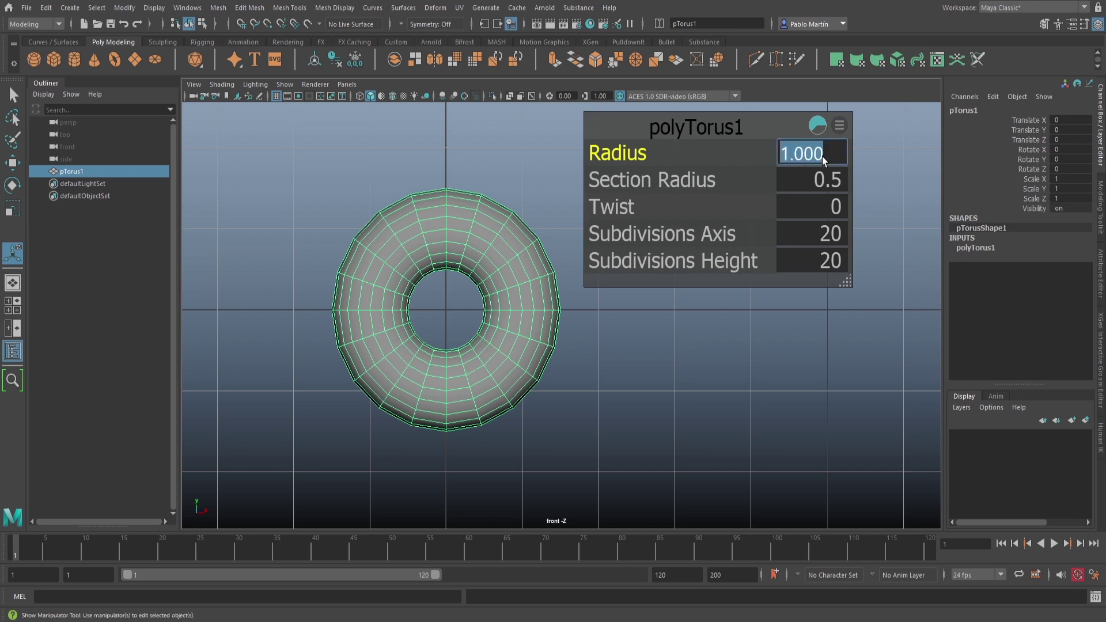
pyautogui.write('00.5')
pyautogui.press('Return')
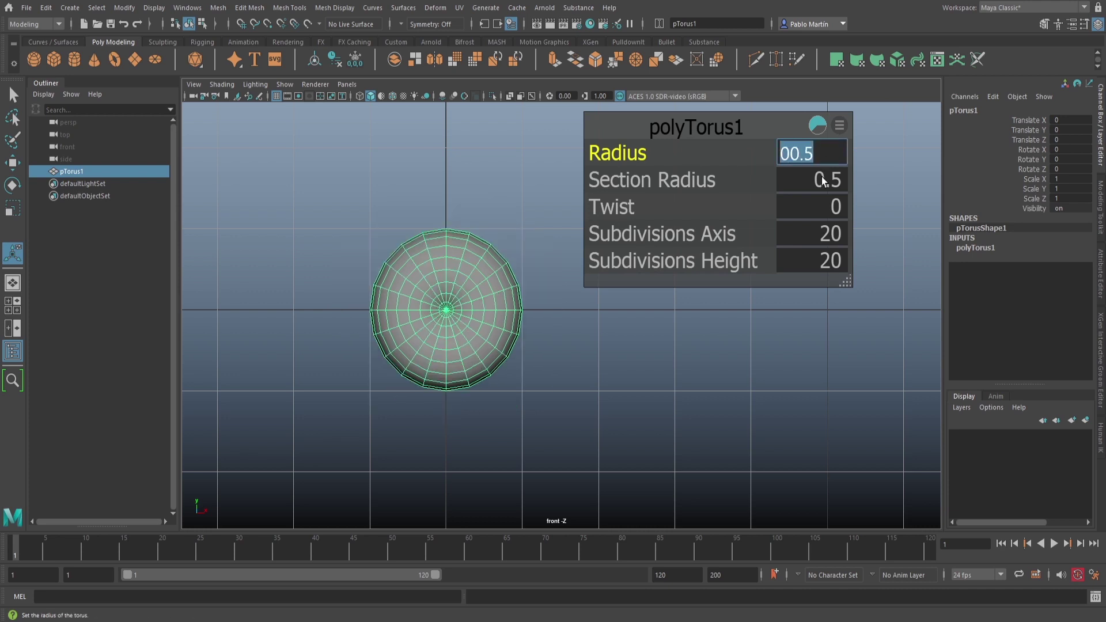
pyautogui.click(821, 180)
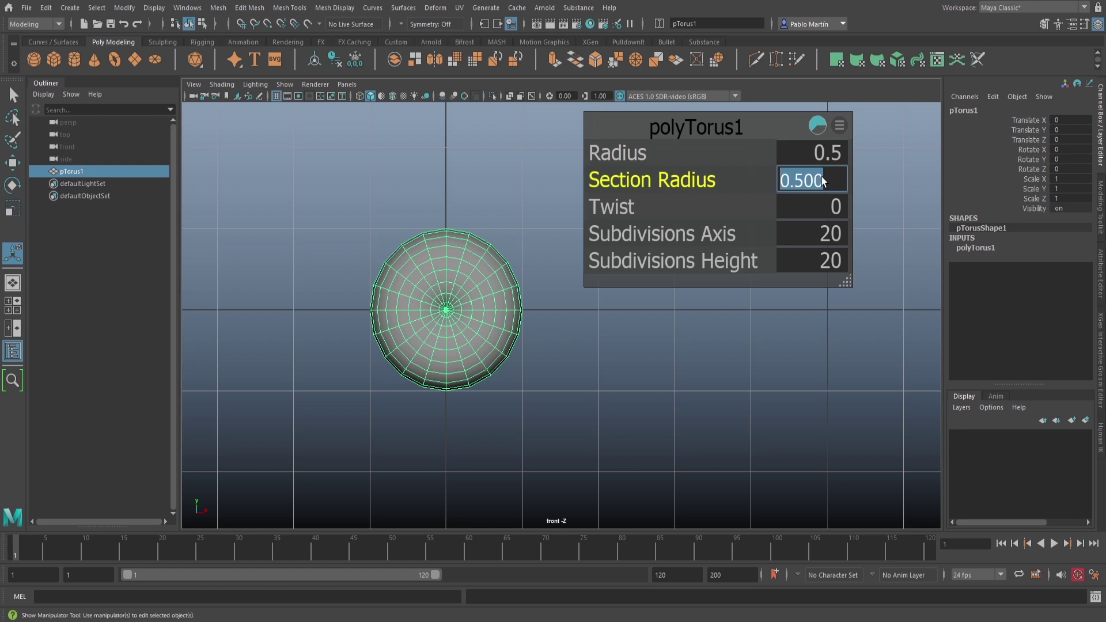
pyautogui.write('0.')
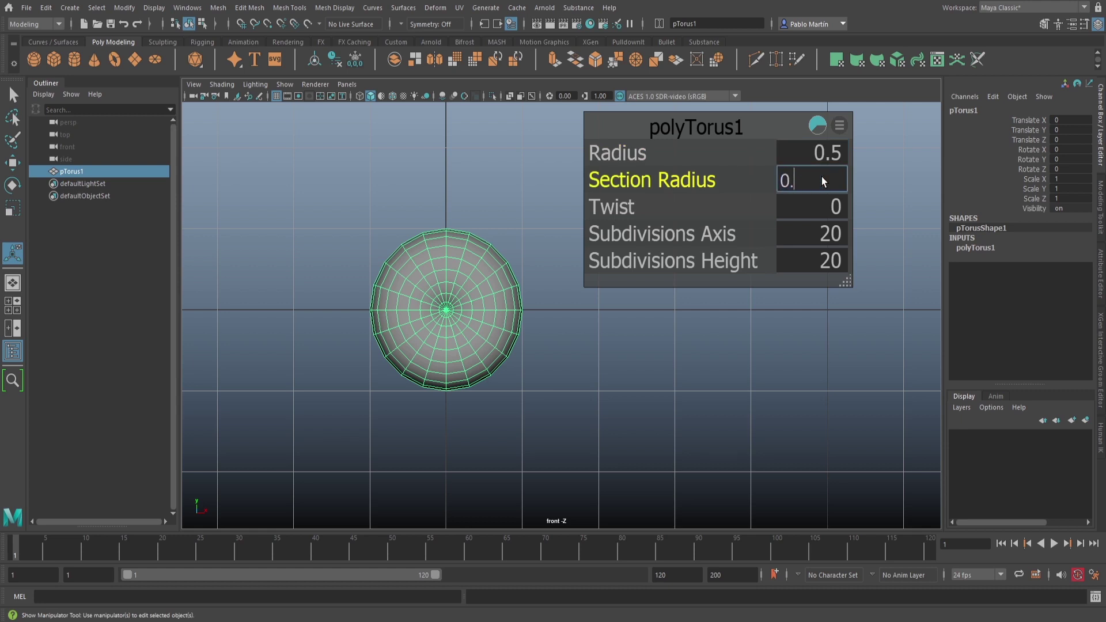
pyautogui.write('2')
pyautogui.press('Return')
pyautogui.scroll(5, 336, 344)
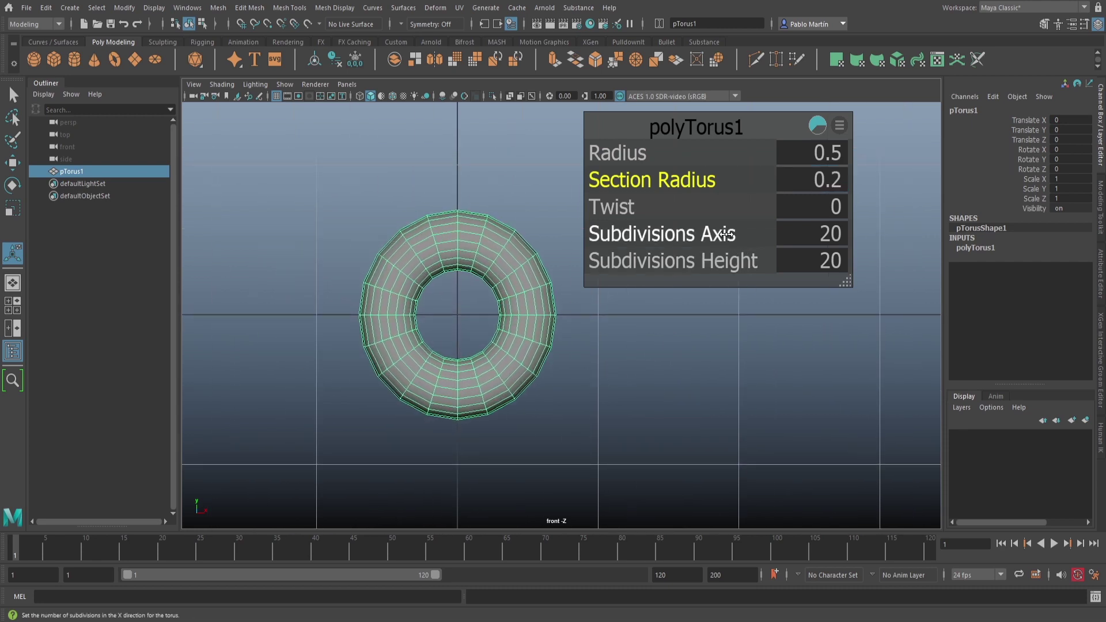
# - Set the torus's axis subdivisions to 12 and its height subdivisions to 8
pyautogui.moveTo(724, 235); pyautogui.dragTo(673, 239)
pyautogui.keyDown('alt'); pyautogui.moveTo(399, 314); pyautogui.dragTo(508, 302, button='right'); pyautogui.keyUp('alt')
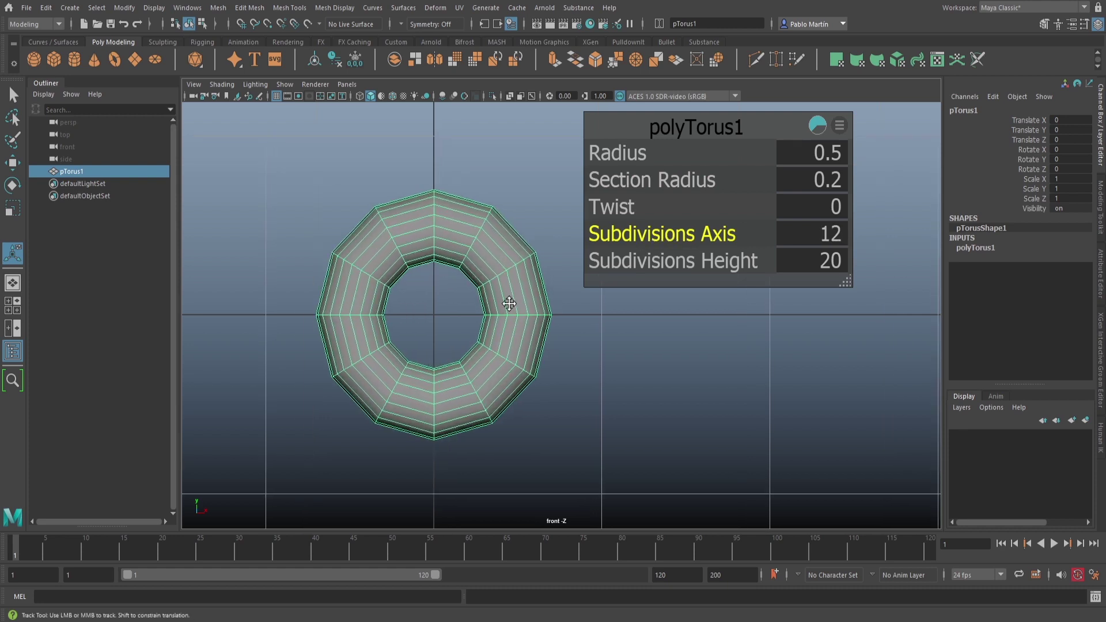
pyautogui.keyDown('alt'); pyautogui.moveTo(508, 302); pyautogui.dragTo(460, 295, button='middle'); pyautogui.keyUp('alt')
pyautogui.keyDown('alt'); pyautogui.moveTo(415, 301); pyautogui.dragTo(472, 293, button='right'); pyautogui.keyUp('alt')
pyautogui.keyDown('alt'); pyautogui.moveTo(472, 295); pyautogui.dragTo(506, 288, button='middle'); pyautogui.keyUp('alt')
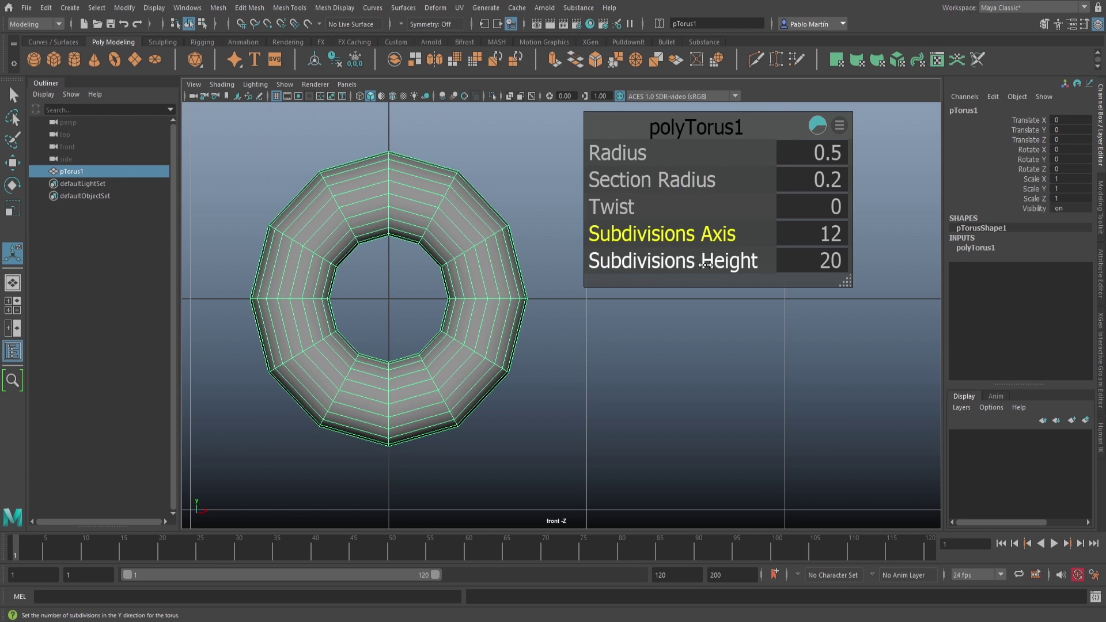
pyautogui.click(830, 261)
pyautogui.write('8')
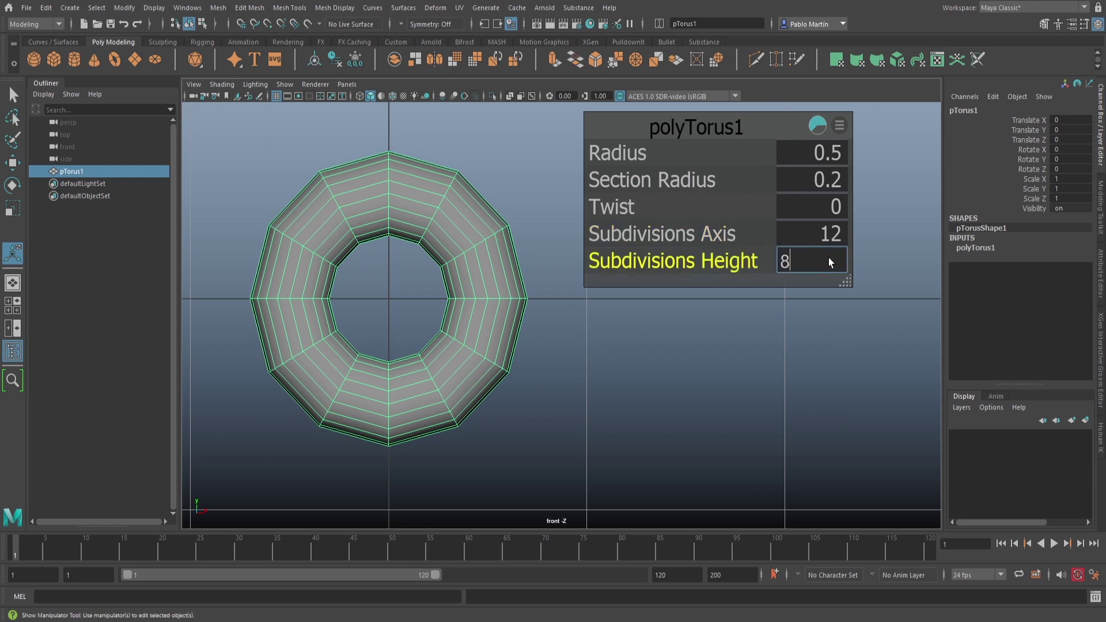
pyautogui.press('Return')
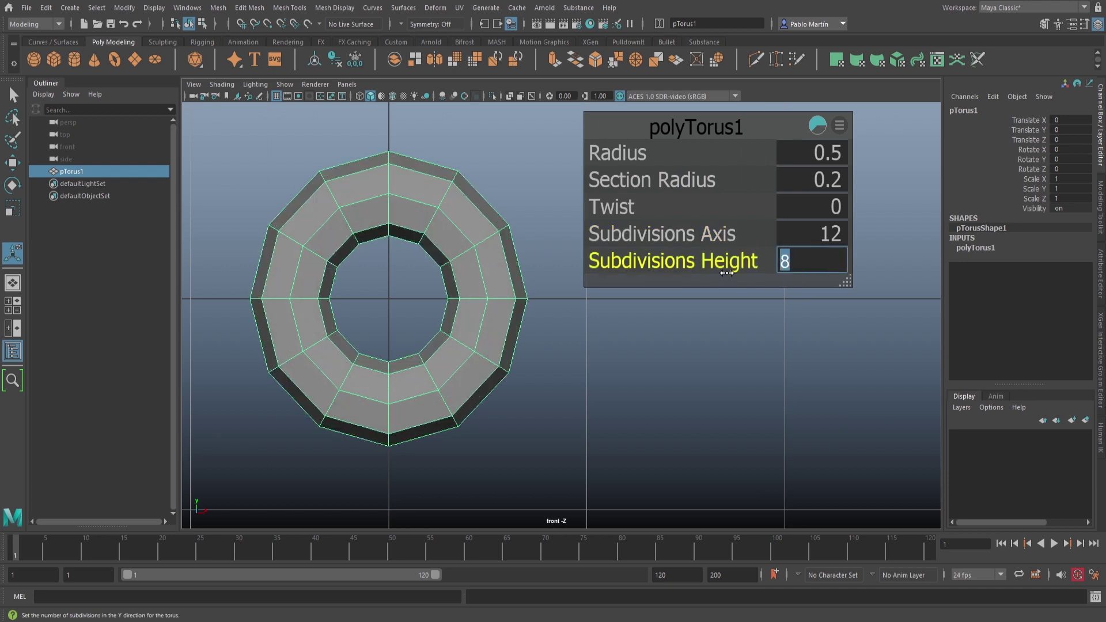
pyautogui.moveTo(474, 239); pyautogui.dragTo(511, 207, button='right')
pyautogui.click(512, 206)
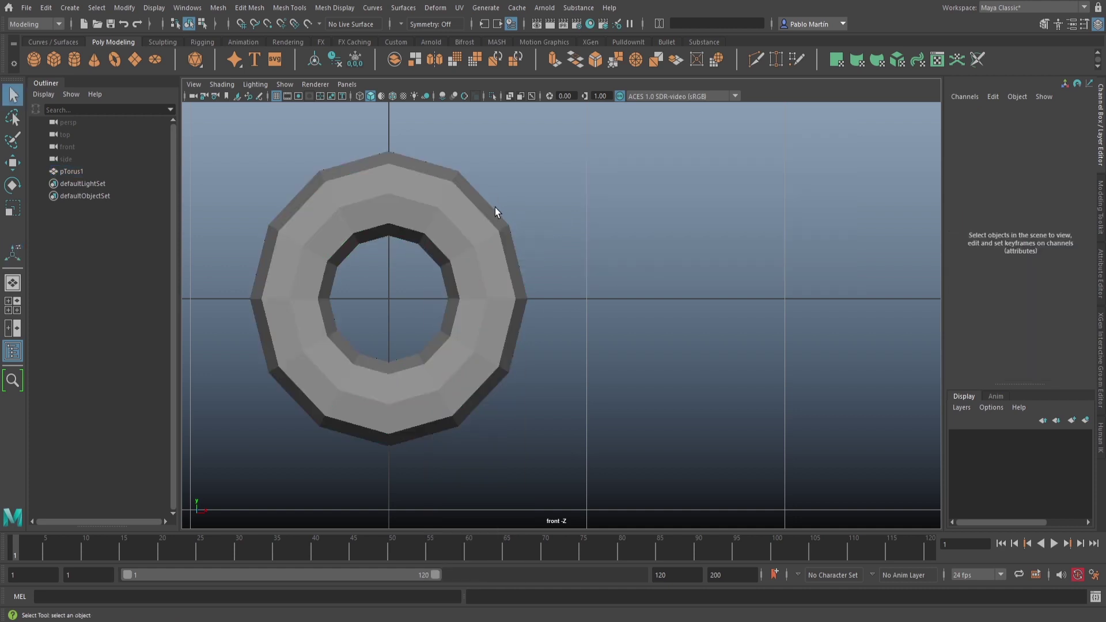
# - Compare the torus in smooth mesh preview with its unsmoothed low-poly display
pyautogui.click(475, 220)
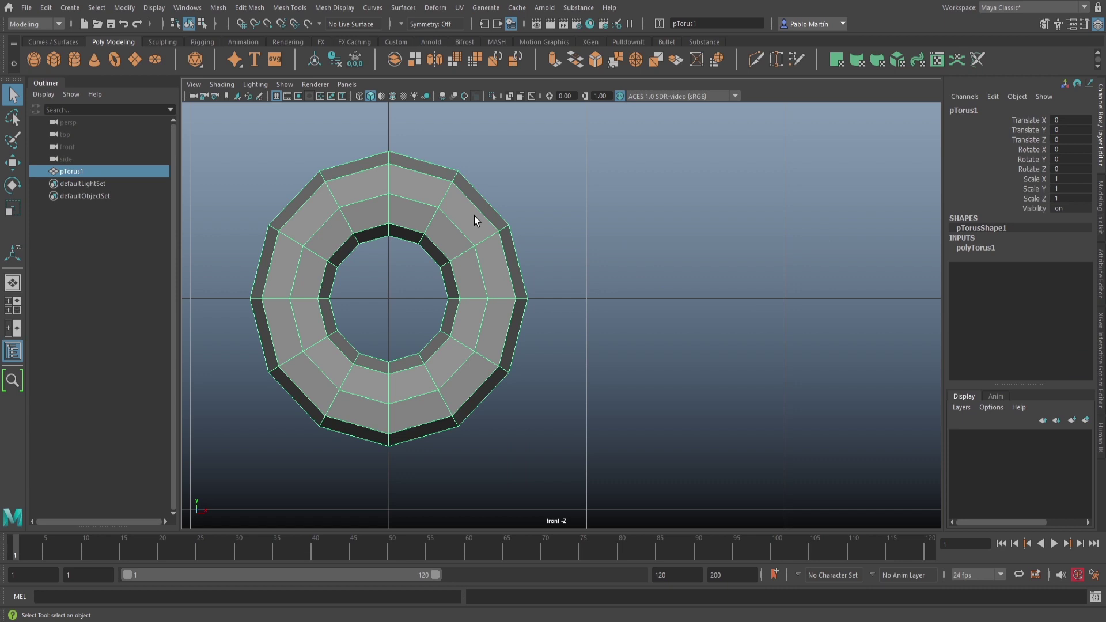
pyautogui.press('3')
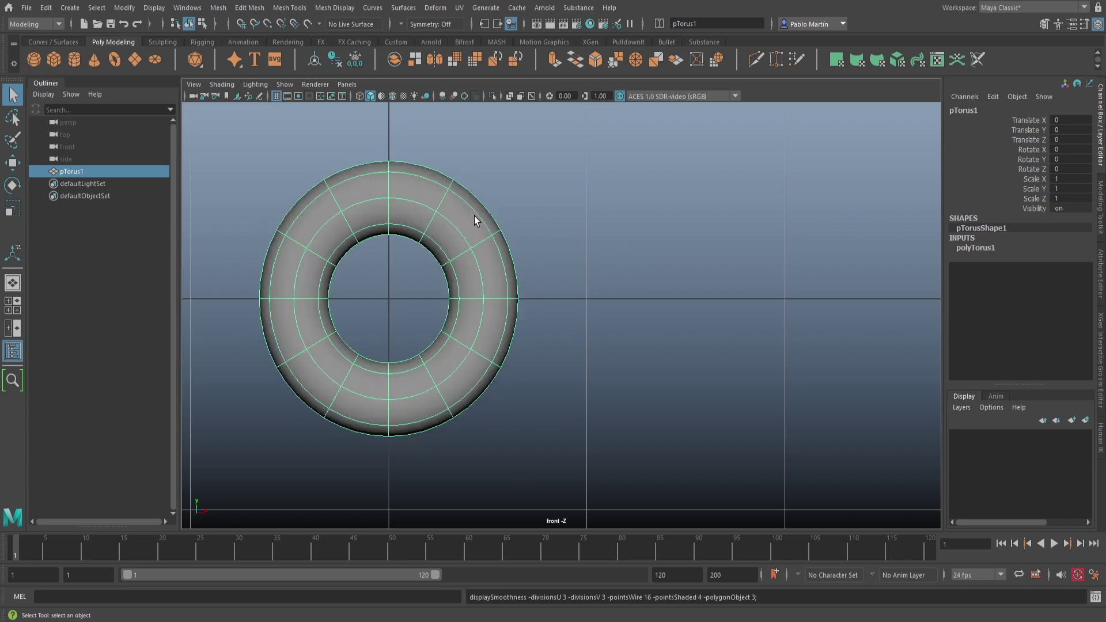
pyautogui.press('1')
pyautogui.press('3')
pyautogui.press('1')
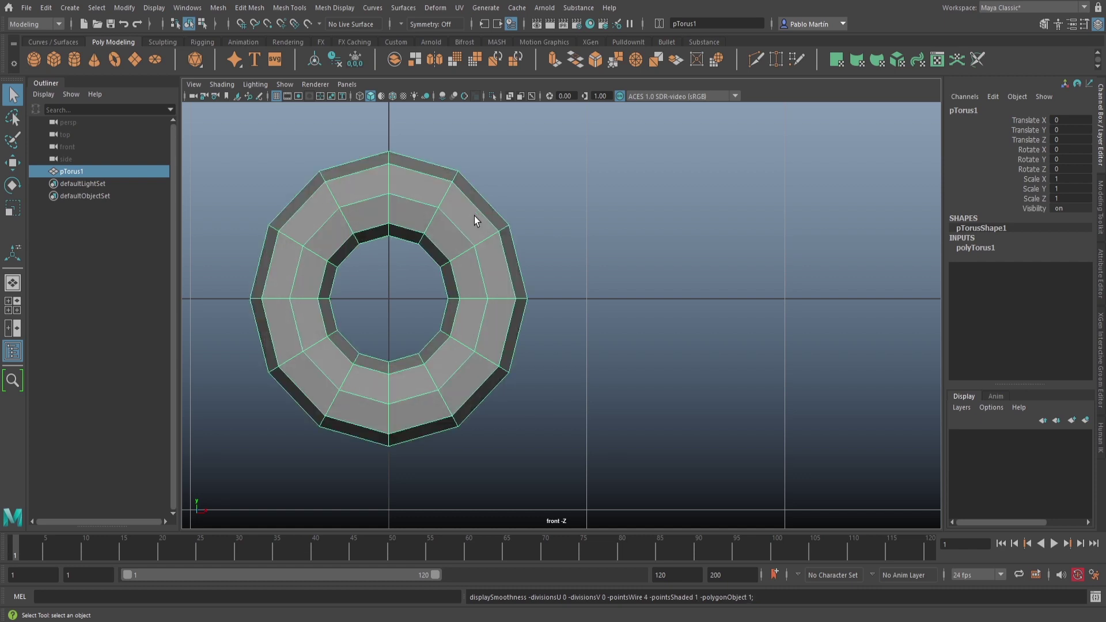
pyautogui.press('3')
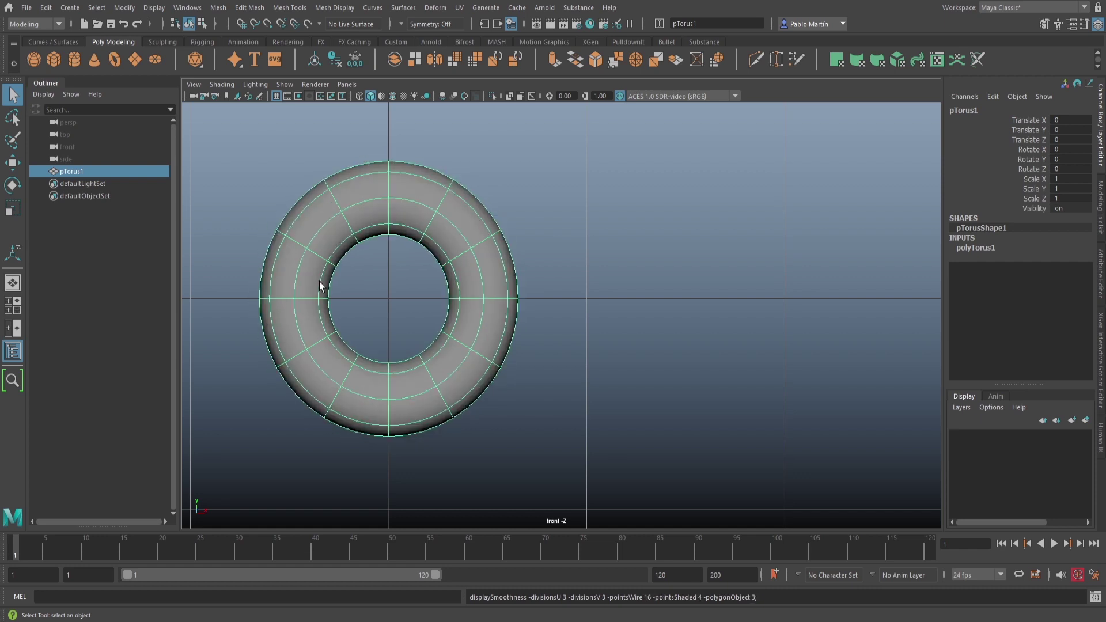
pyautogui.press('1')
# - Delete the torus faces touching the horizontal axis on both sides, leaving an upper and a lower arc
pyautogui.keyDown('alt'); pyautogui.moveTo(442, 293); pyautogui.dragTo(537, 285, button='middle'); pyautogui.keyUp('alt')
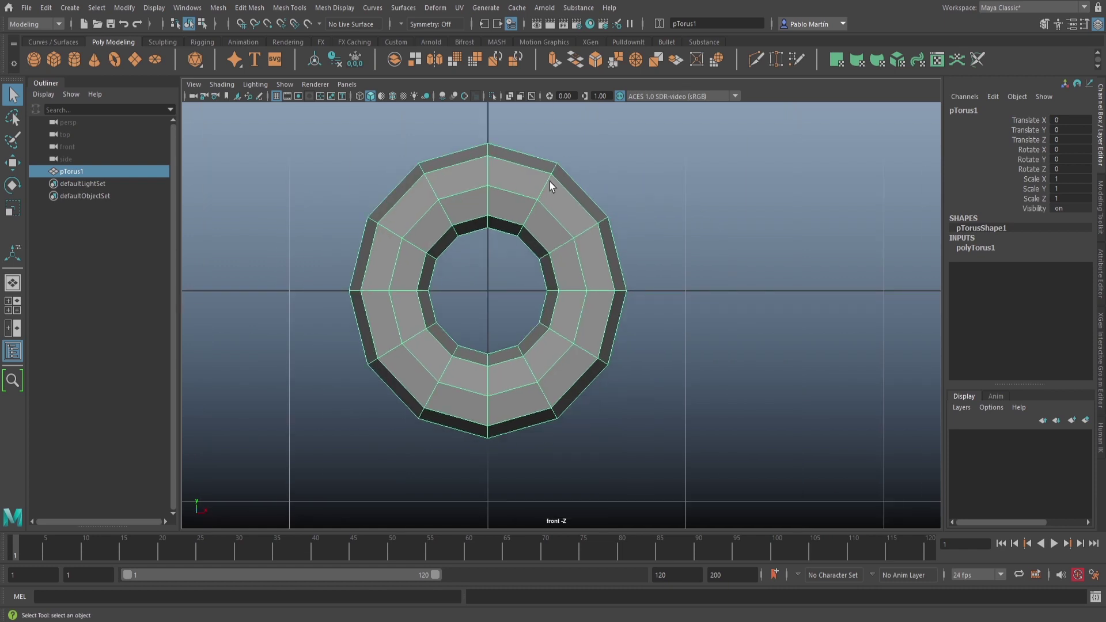
pyautogui.moveTo(551, 182); pyautogui.dragTo(551, 218, button='right')
pyautogui.moveTo(307, 275); pyautogui.dragTo(654, 301)
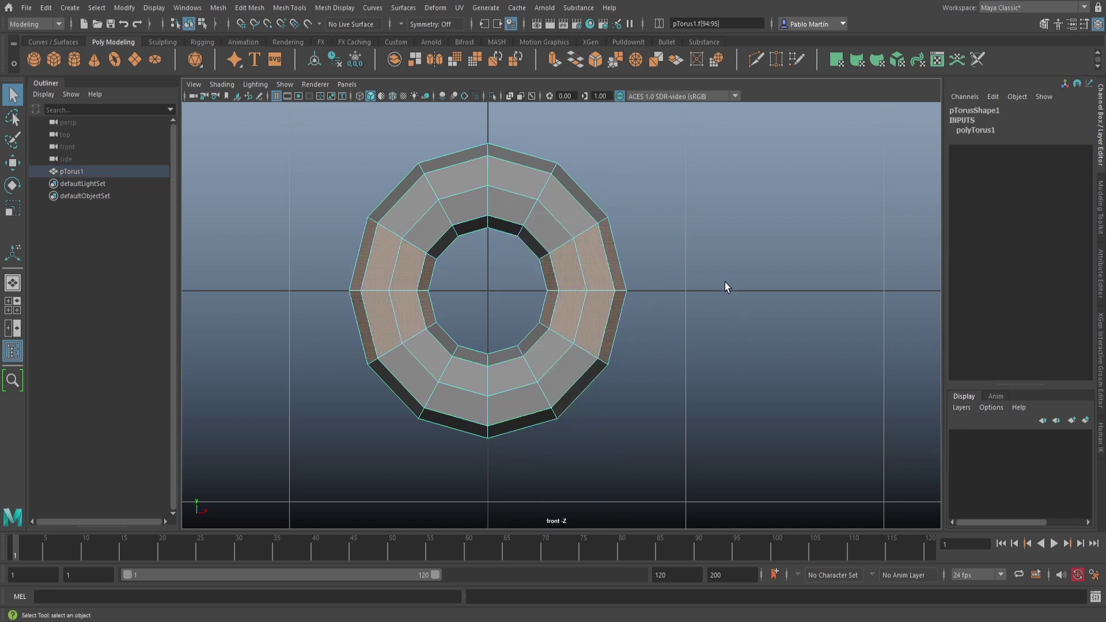
pyautogui.press('Delete')
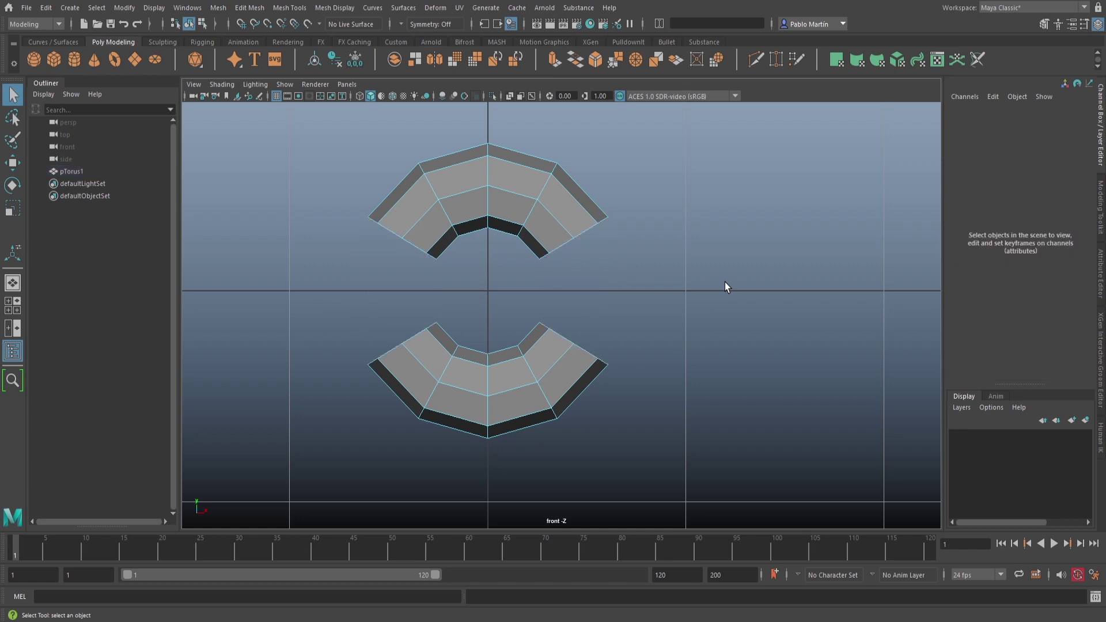
# - Separate the cut torus into two individual meshes, one for each arc
pyautogui.moveTo(526, 193); pyautogui.dragTo(589, 176, button='right')
pyautogui.keyDown('alt'); pyautogui.moveTo(637, 255); pyautogui.dragTo(649, 273, button='middle'); pyautogui.keyUp('alt')
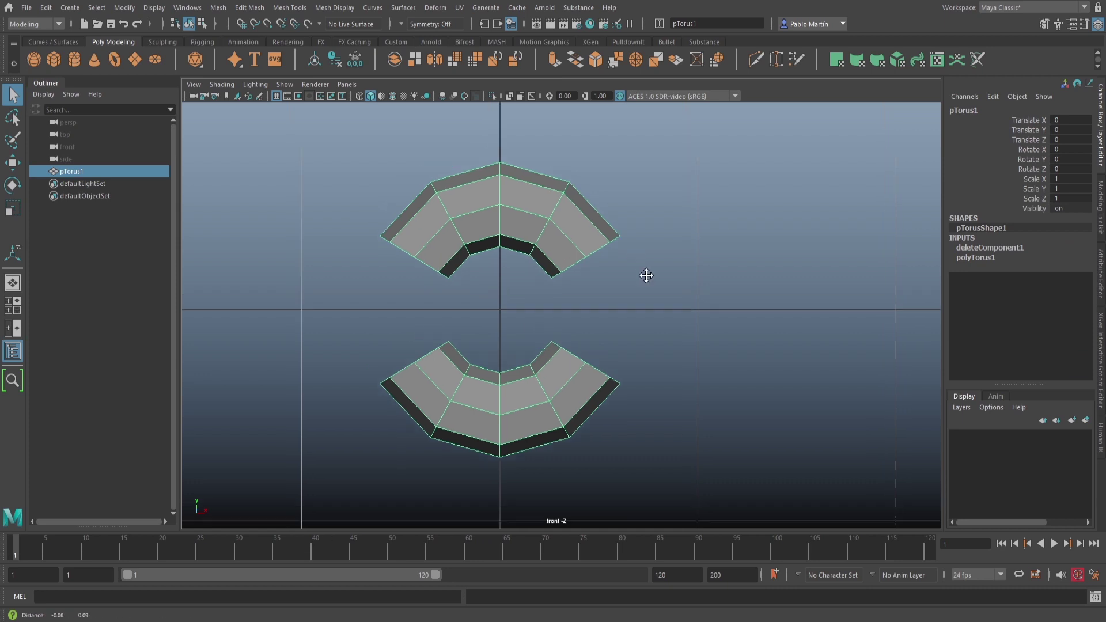
pyautogui.click(219, 8)
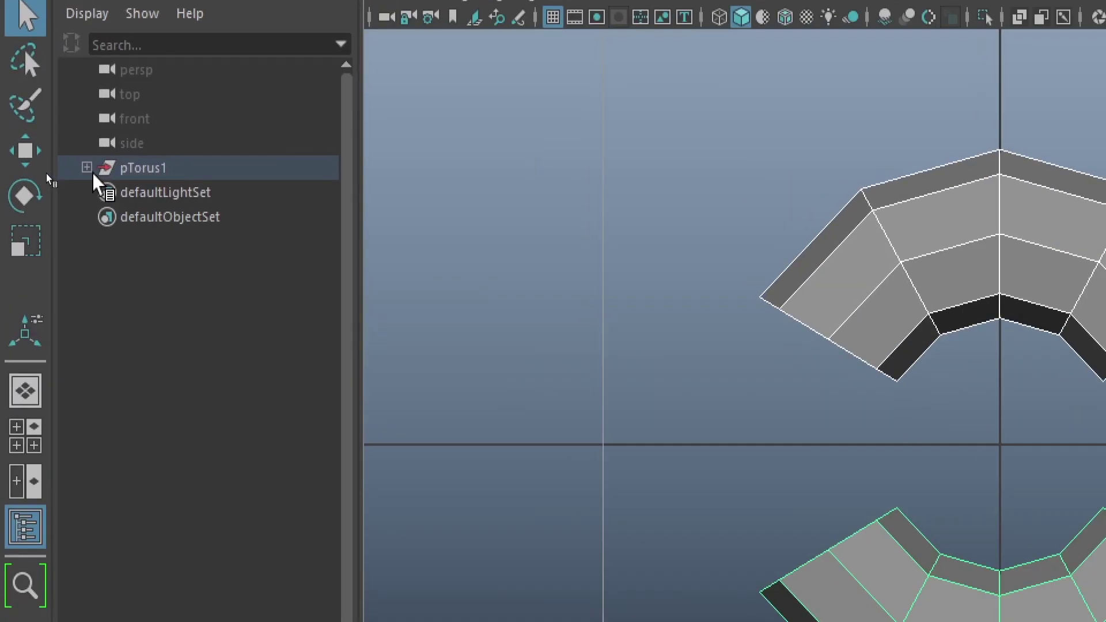
# - Expand the torus group in the Outliner and check which arc each separated surface and the parent group contain
pyautogui.click(44, 171)
pyautogui.click(163, 195)
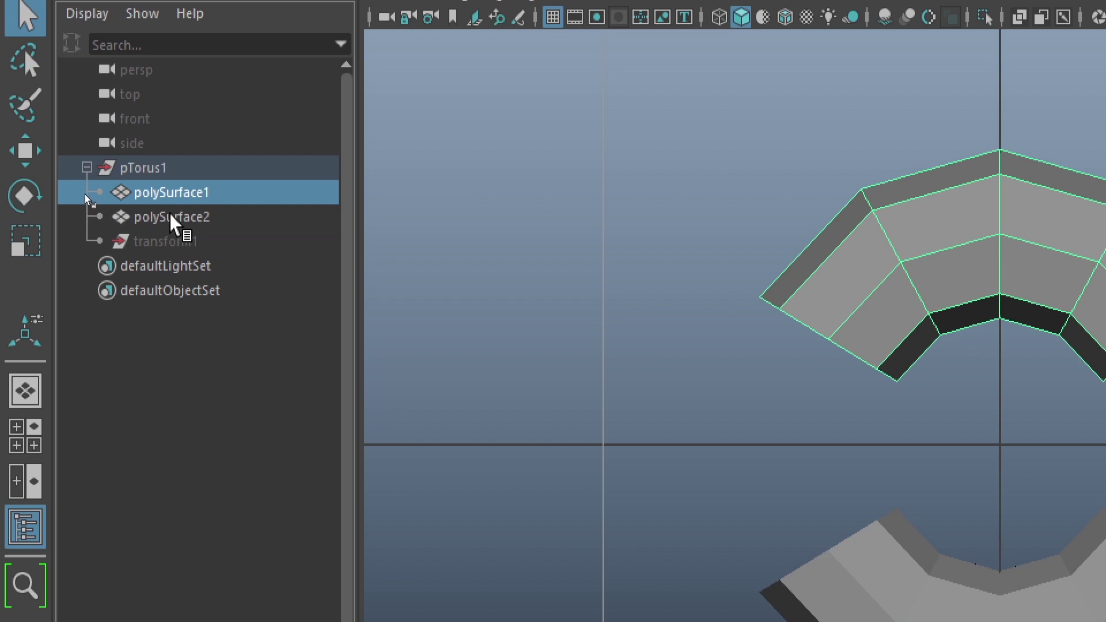
pyautogui.click(172, 222)
pyautogui.scroll(-3, 973, 425)
pyautogui.keyDown('alt'); pyautogui.moveTo(874, 425); pyautogui.dragTo(493, 266, button='middle'); pyautogui.keyUp('alt')
pyautogui.click(77, 195)
pyautogui.click(83, 218)
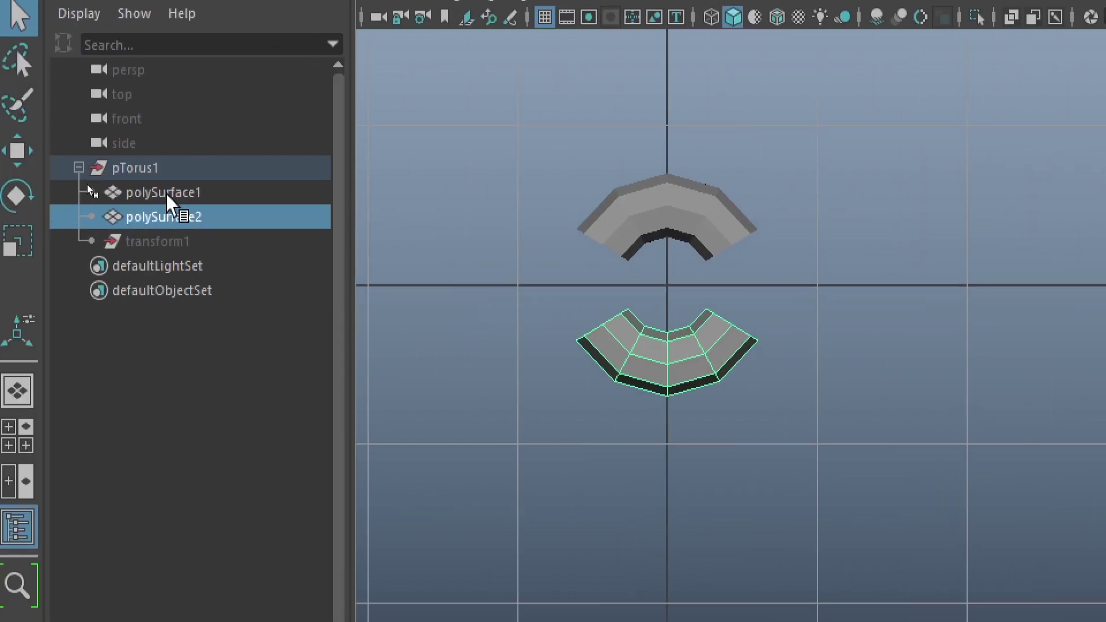
pyautogui.click(157, 172)
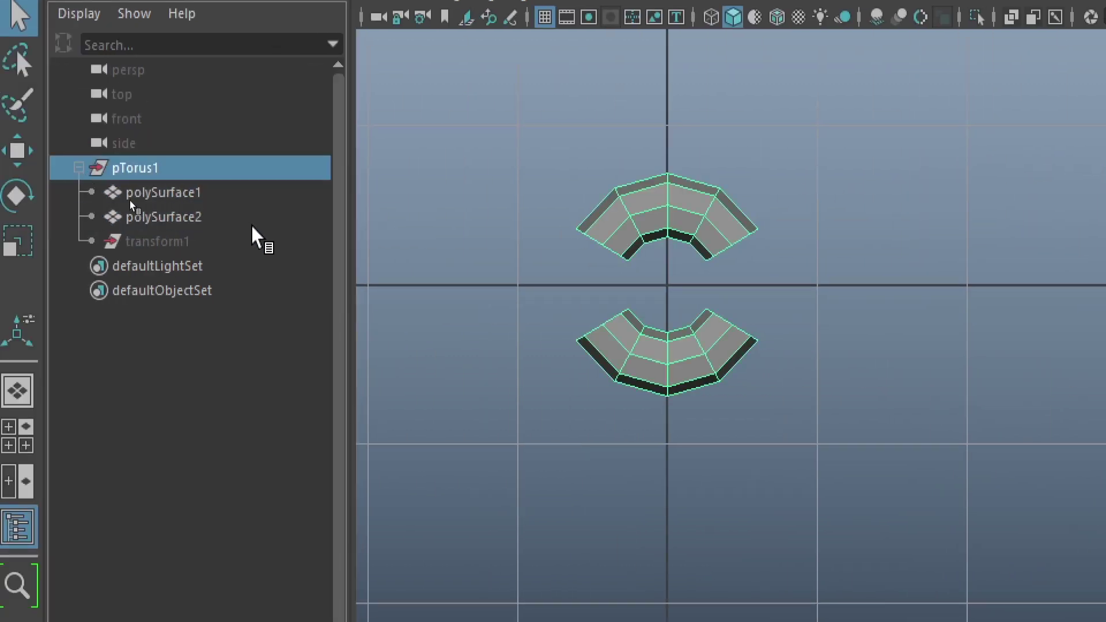
# - Snap the pivot of the lower arc to the vertex at its inner upper-left corner
pyautogui.scroll(-1, 288, 235)
pyautogui.scroll(2, 289, 236)
pyautogui.press('f')
pyautogui.scroll(-5, 531, 308)
pyautogui.scroll(4, 532, 308)
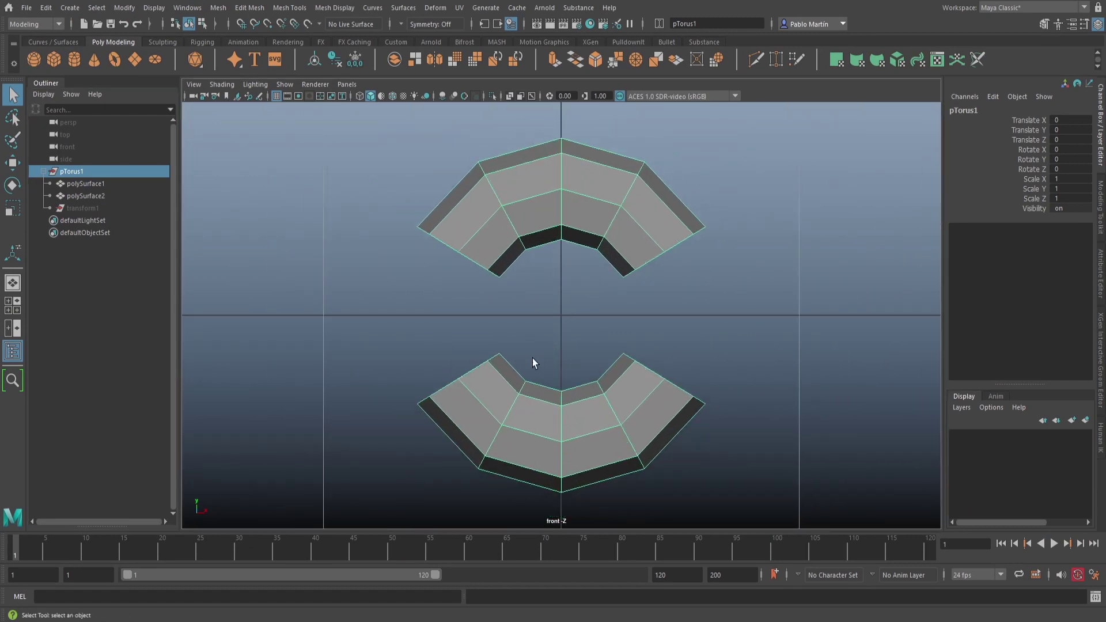
pyautogui.click(504, 374)
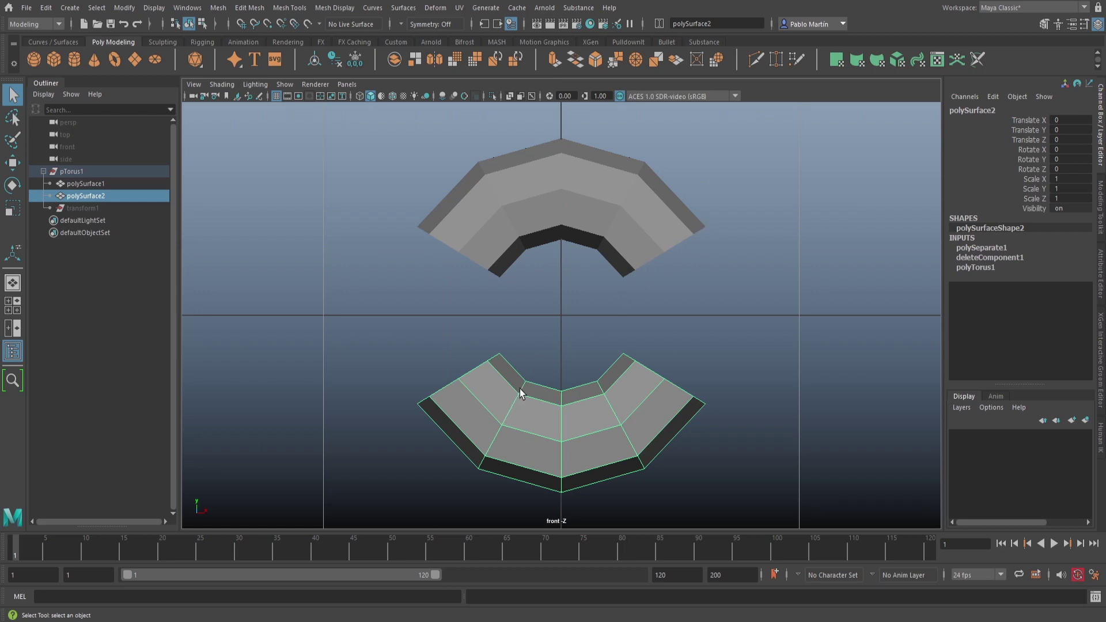
pyautogui.press('w')
pyautogui.keyDown('alt'); pyautogui.moveTo(540, 389); pyautogui.dragTo(502, 373, button='middle'); pyautogui.keyUp('alt')
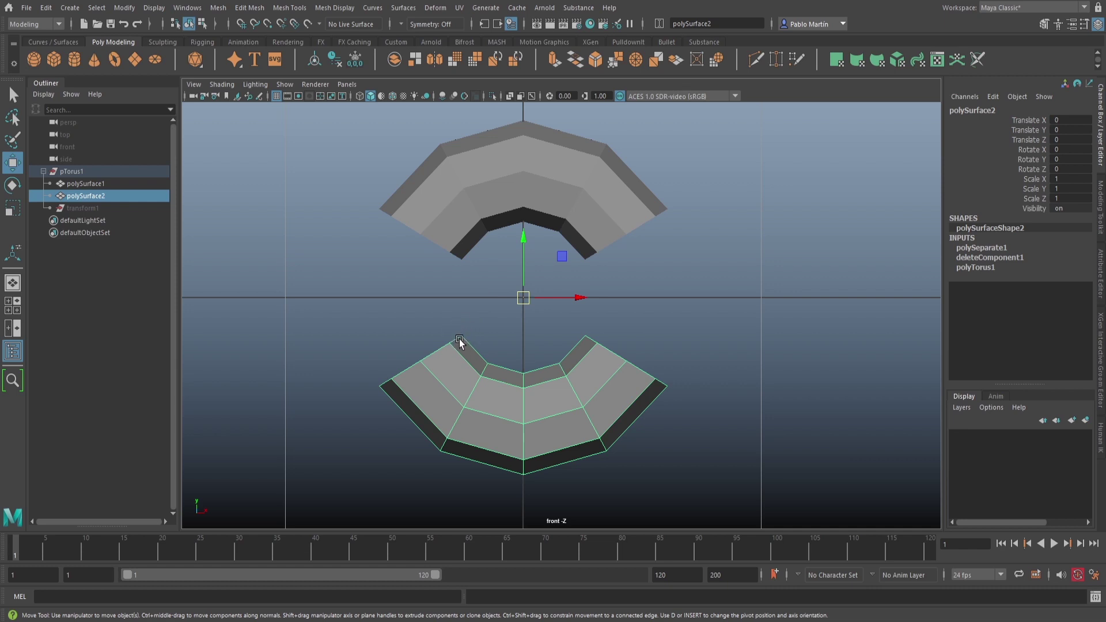
pyautogui.keyDown('alt'); pyautogui.moveTo(436, 353); pyautogui.dragTo(513, 358, button='right'); pyautogui.keyUp('alt')
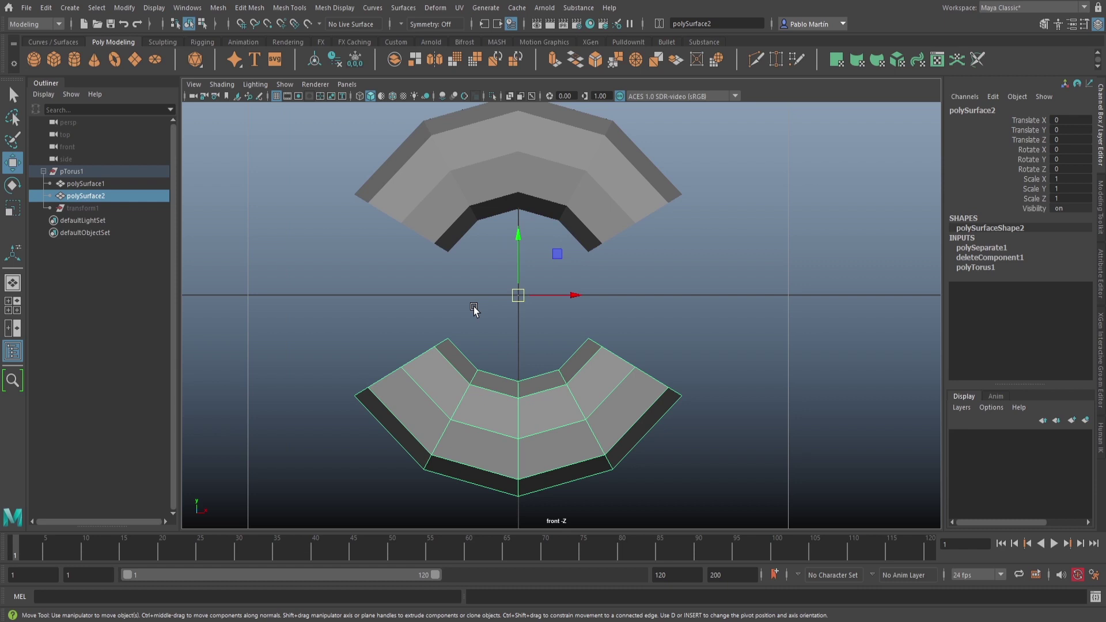
pyautogui.press('d')
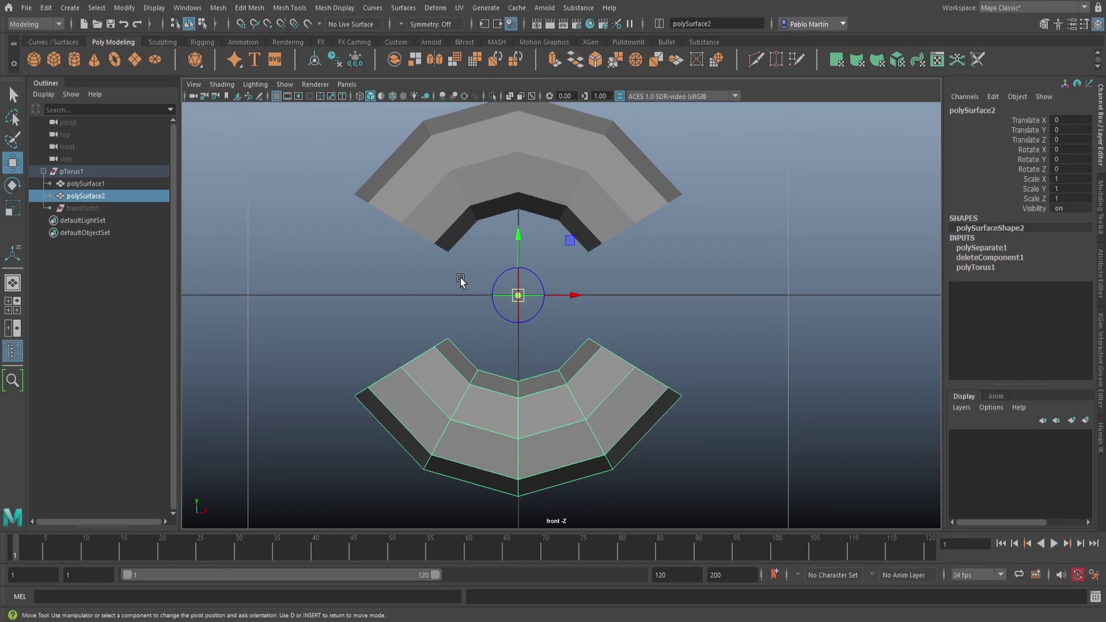
pyautogui.press('v')
pyautogui.scroll(3, 444, 321)
pyautogui.scroll(1, 443, 321)
pyautogui.press('v')
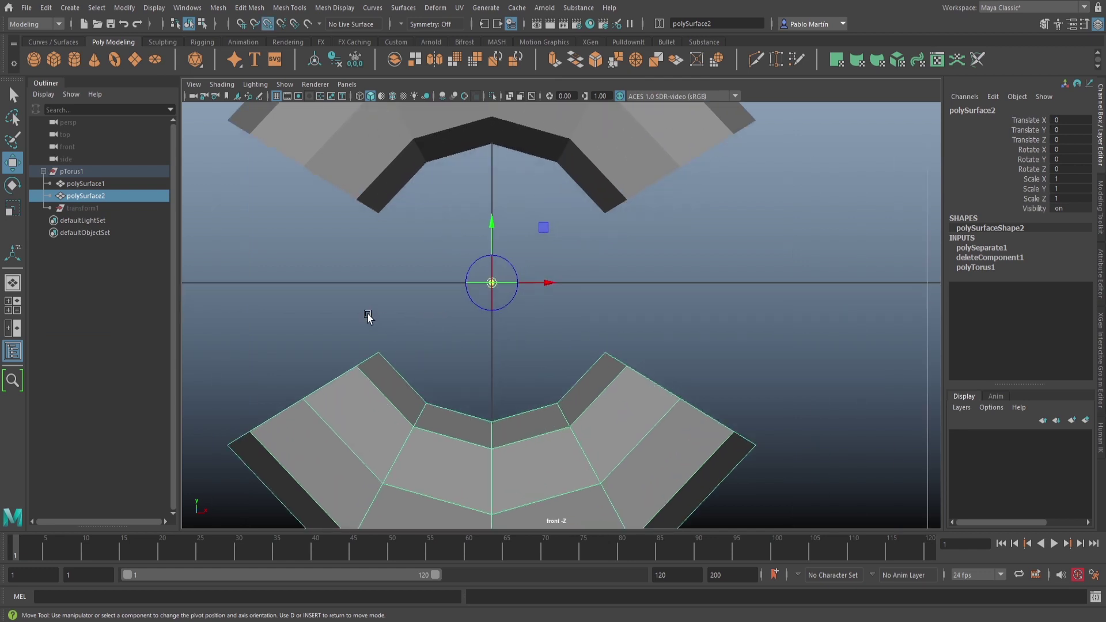
pyautogui.moveTo(370, 317)
pyautogui.mouseDown(button='middle')
pyautogui.moveTo(361, 324)
pyautogui.moveTo(378, 313)
pyautogui.moveTo(375, 331)
pyautogui.mouseUp(button='middle')
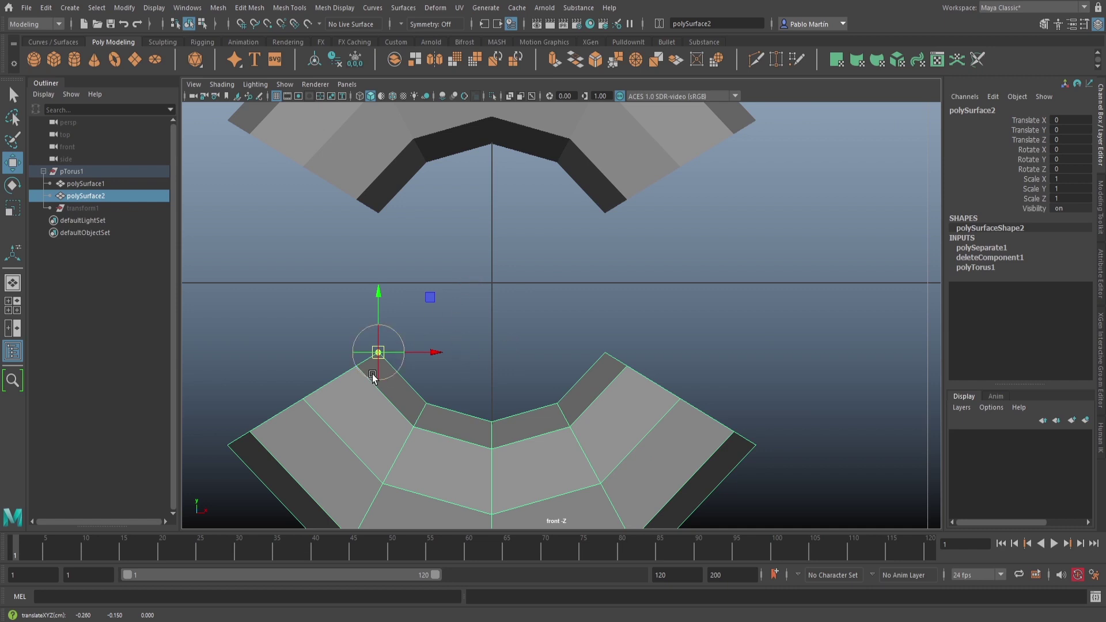
pyautogui.press('w')
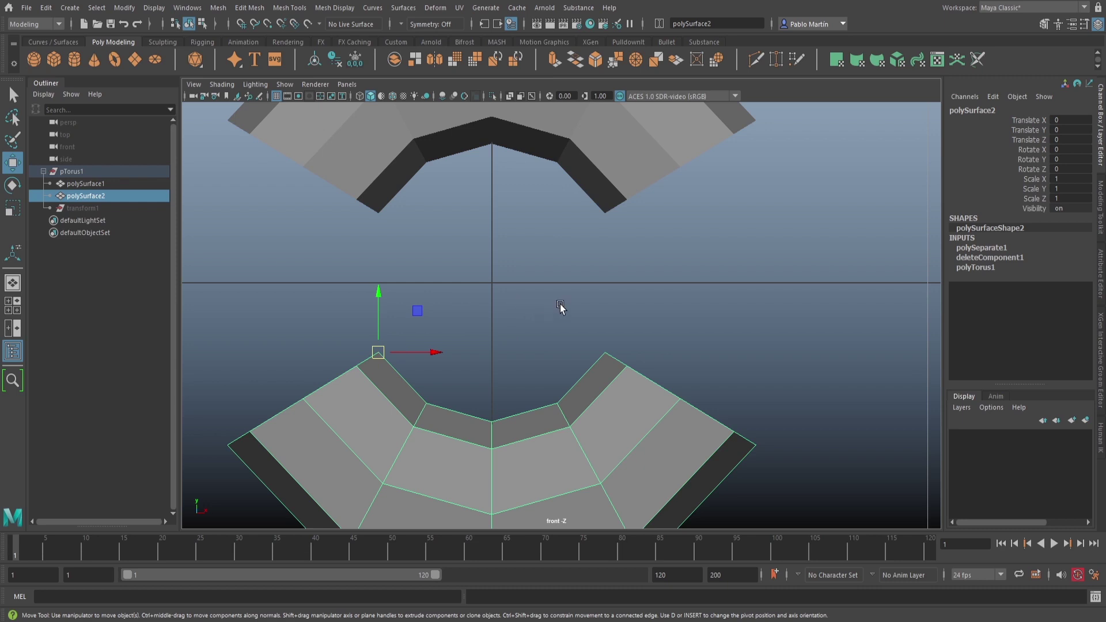
# - Snap the lower arc's inner corner onto the upper arc's outer right-end vertex, so both arcs meet as one S-shaped wave
pyautogui.scroll(-3, 520, 309)
pyautogui.scroll(4, 542, 312)
pyautogui.scroll(-1, 530, 313)
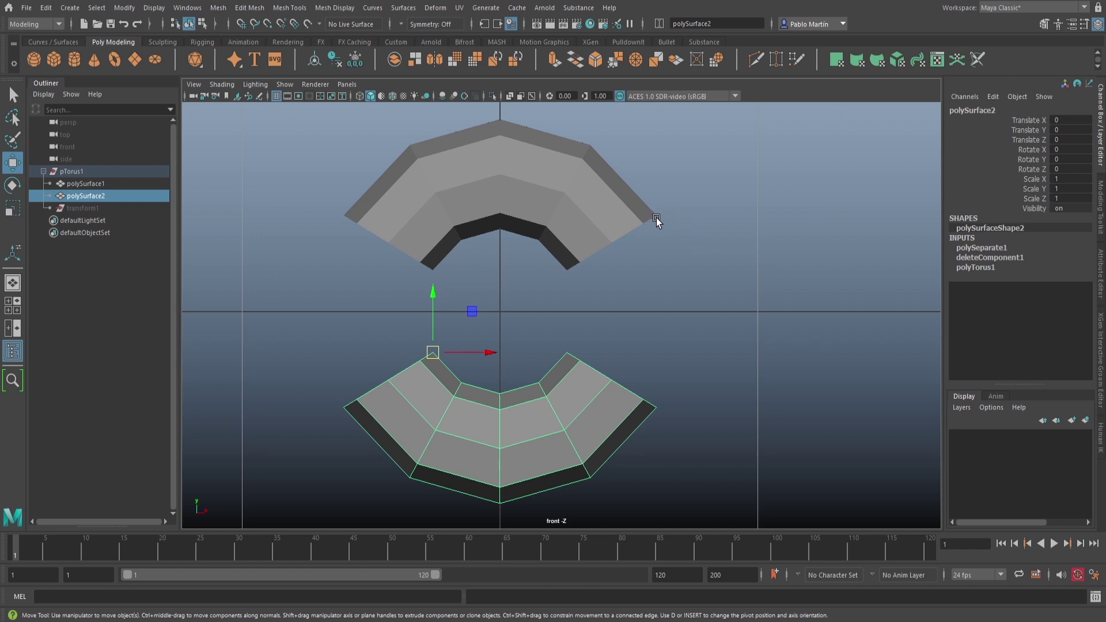
pyautogui.press('v')
pyautogui.moveTo(681, 200); pyautogui.dragTo(673, 208, button='middle')
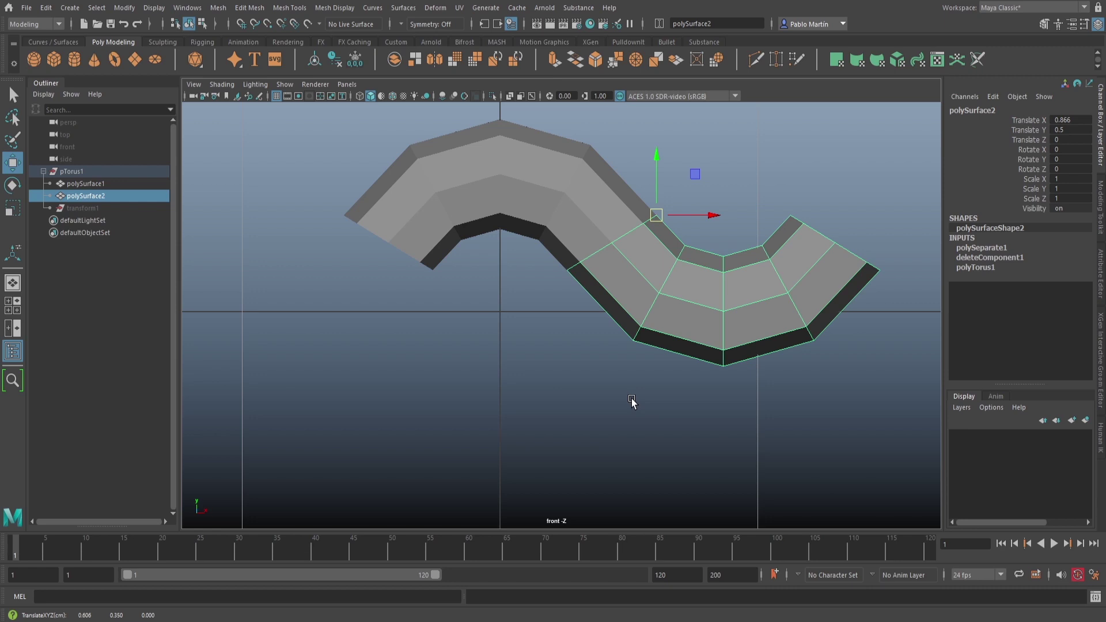
# - Combine the two arcs into a single mesh and delete its construction history
pyautogui.press('q')
pyautogui.click(550, 210)
pyautogui.keyDown('shift'); pyautogui.click(631, 265); pyautogui.keyUp('shift')
pyautogui.press('f')
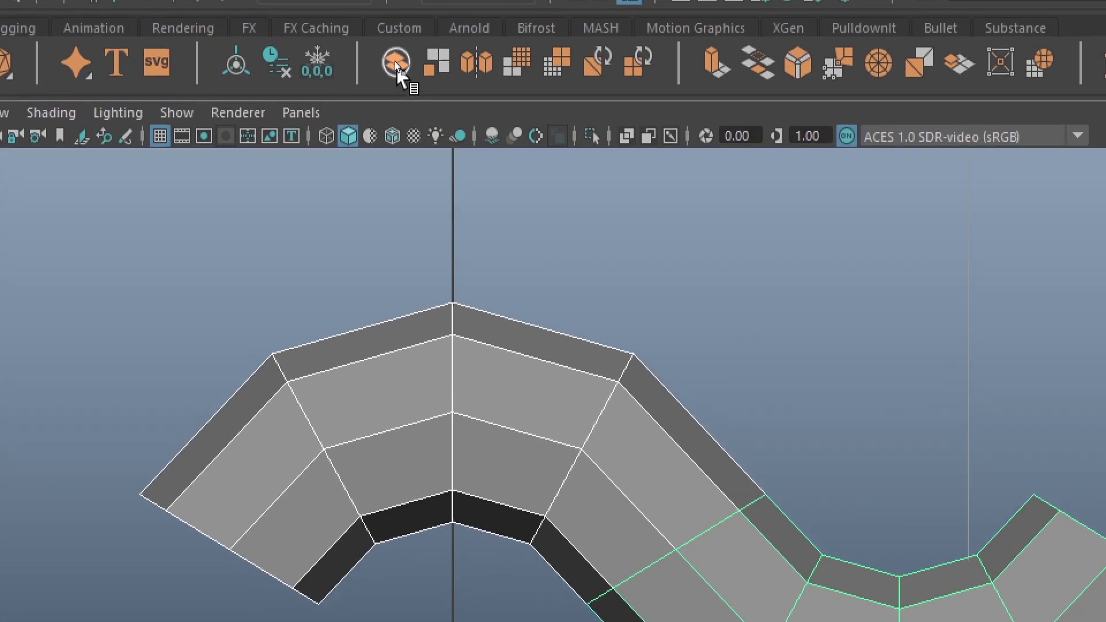
pyautogui.click(395, 61)
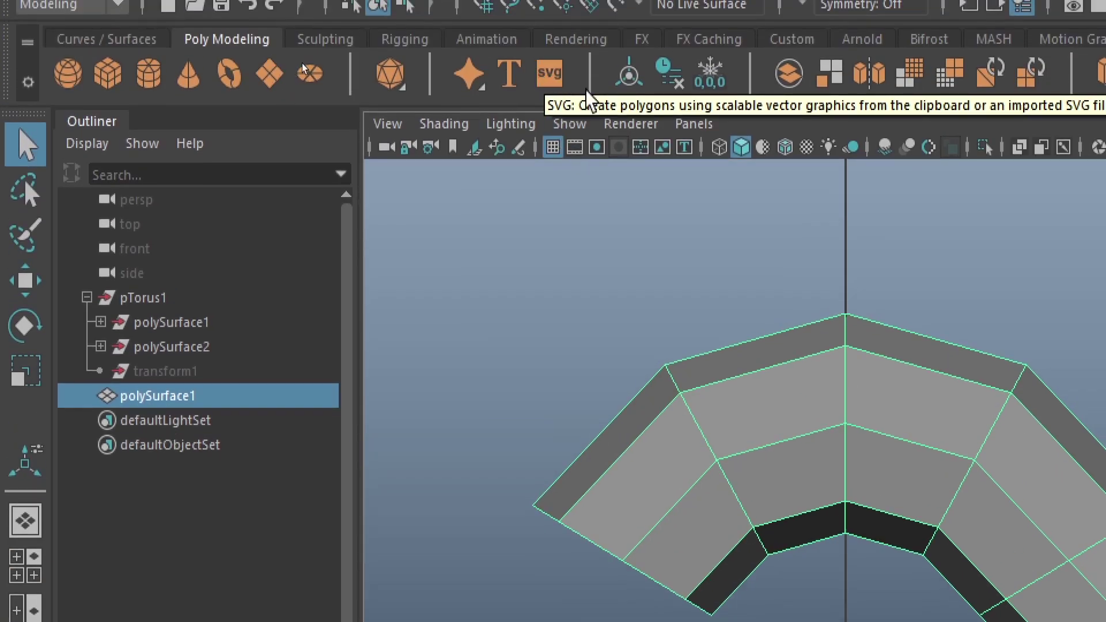
pyautogui.click(670, 76)
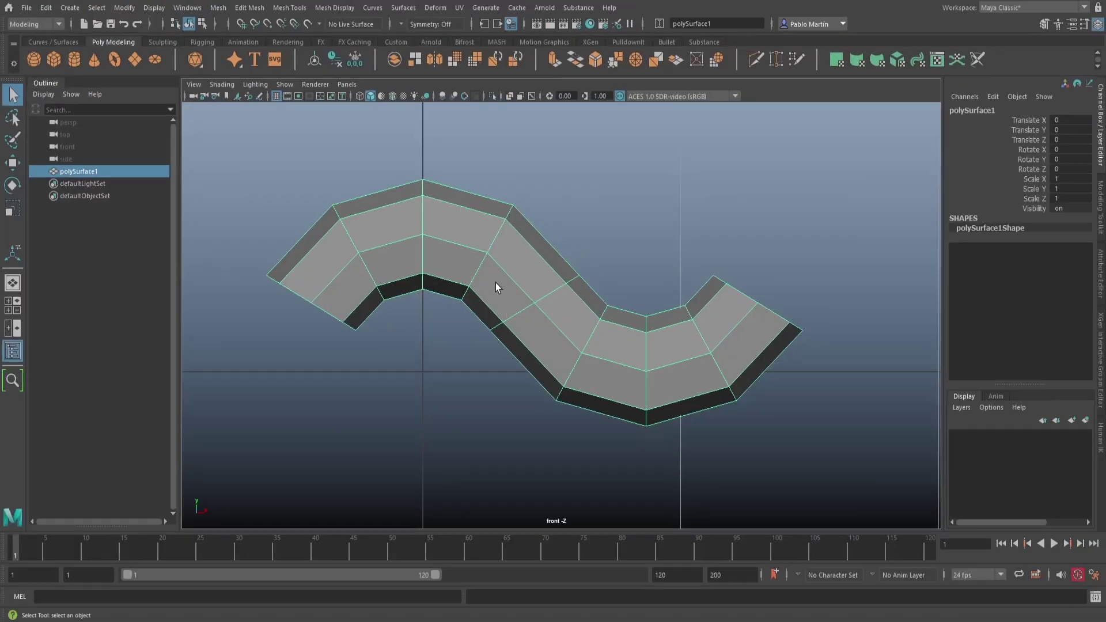
# - In the perspective view, pull two vertices at the seam upwards to test whether the arcs are welded
pyautogui.press('space')
pyautogui.moveTo(511, 285); pyautogui.dragTo(511, 253)
pyautogui.scroll(8, 636, 324)
pyautogui.scroll(6, 496, 321)
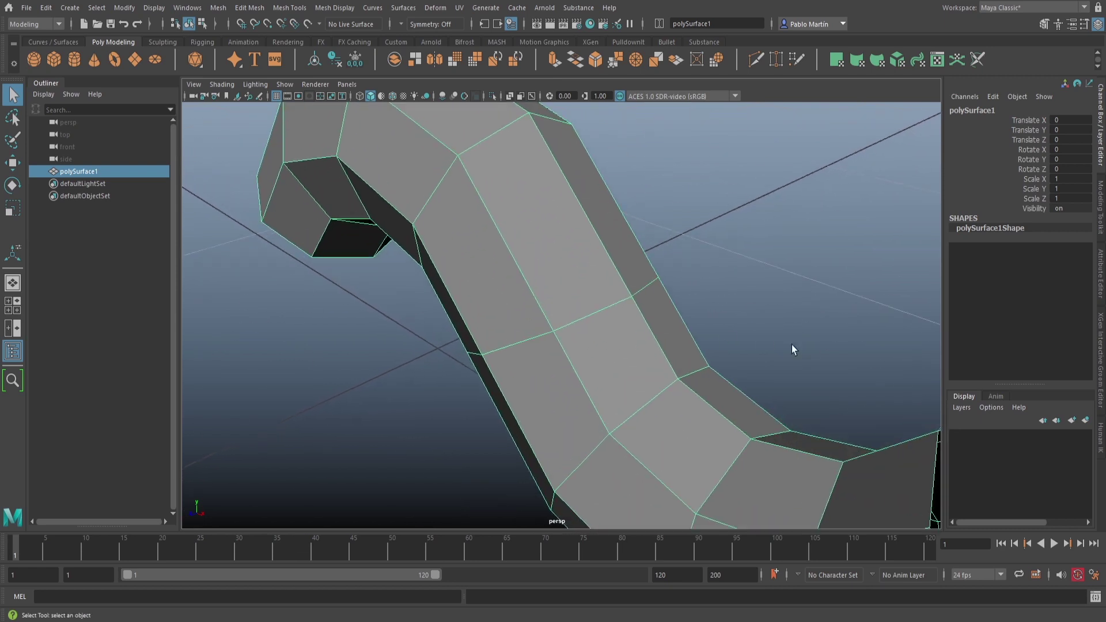
pyautogui.moveTo(632, 275); pyautogui.dragTo(600, 268, button='right')
pyautogui.click(641, 278)
pyautogui.press('w')
pyautogui.moveTo(674, 247); pyautogui.dragTo(644, 173, button='middle')
pyautogui.moveTo(598, 312)
pyautogui.keyDown('alt'); pyautogui.mouseDown()
pyautogui.moveTo(652, 316)
pyautogui.moveTo(616, 313)
pyautogui.mouseUp(); pyautogui.keyUp('alt')
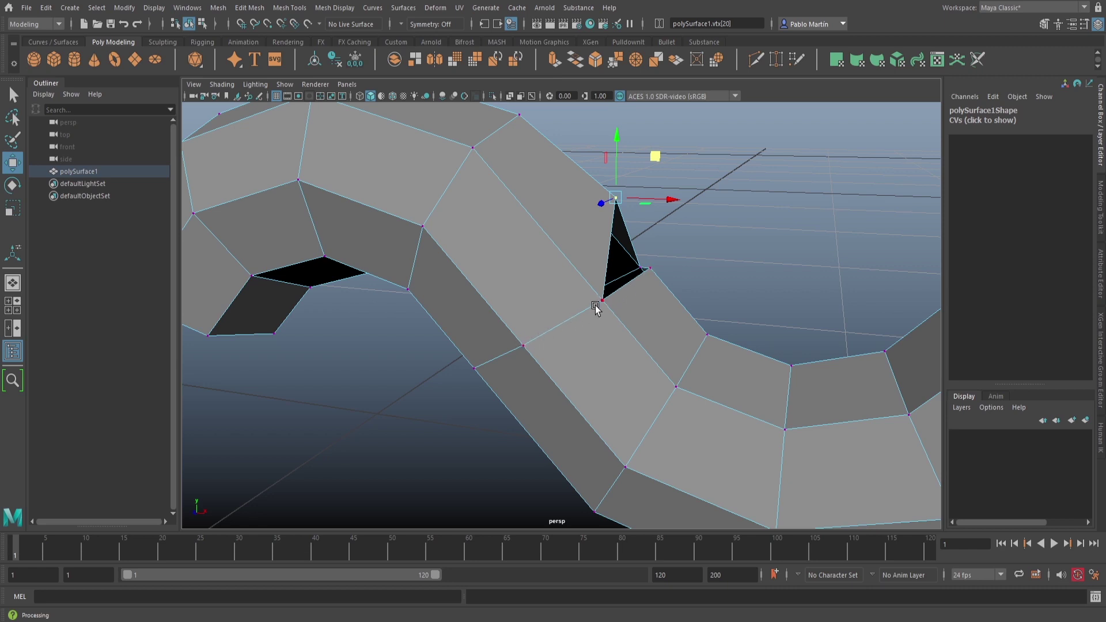
pyautogui.keyDown('alt'); pyautogui.moveTo(606, 292); pyautogui.dragTo(634, 346); pyautogui.keyUp('alt')
pyautogui.click(552, 346)
pyautogui.click(553, 348)
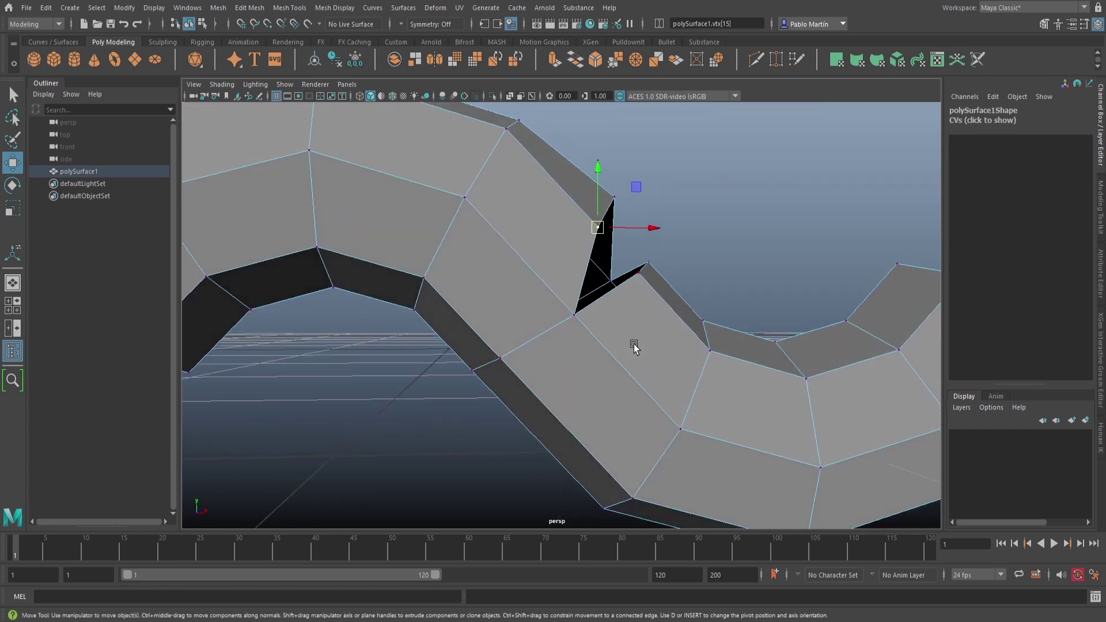
# - Undo the seam vertex moves and return to the combined mesh in object mode
pyautogui.hotkey('ctrl', 'z')
pyautogui.hotkey('ctrl', 'z')
pyautogui.hotkey('ctrl', 'z')
pyautogui.hotkey('ctrl', 'z')
pyautogui.keyDown('alt'); pyautogui.moveTo(633, 344); pyautogui.dragTo(571, 358); pyautogui.keyUp('alt')
pyautogui.keyDown('alt'); pyautogui.moveTo(571, 358); pyautogui.dragTo(493, 307, button='middle'); pyautogui.keyUp('alt')
pyautogui.hotkey('ctrl', 'z')
pyautogui.click(527, 319)
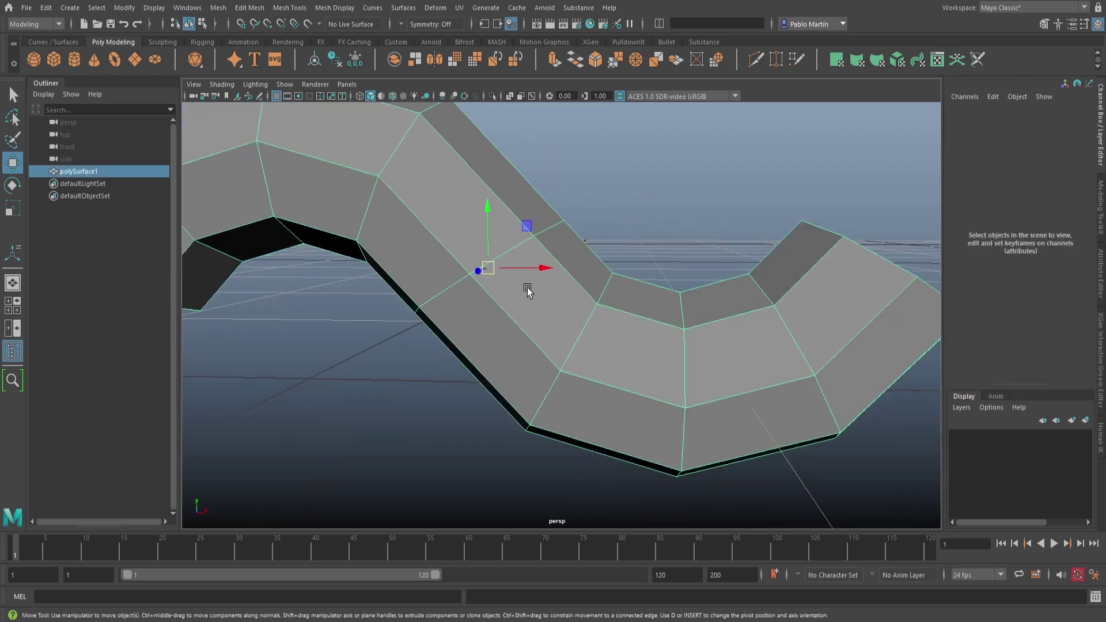
pyautogui.press('q')
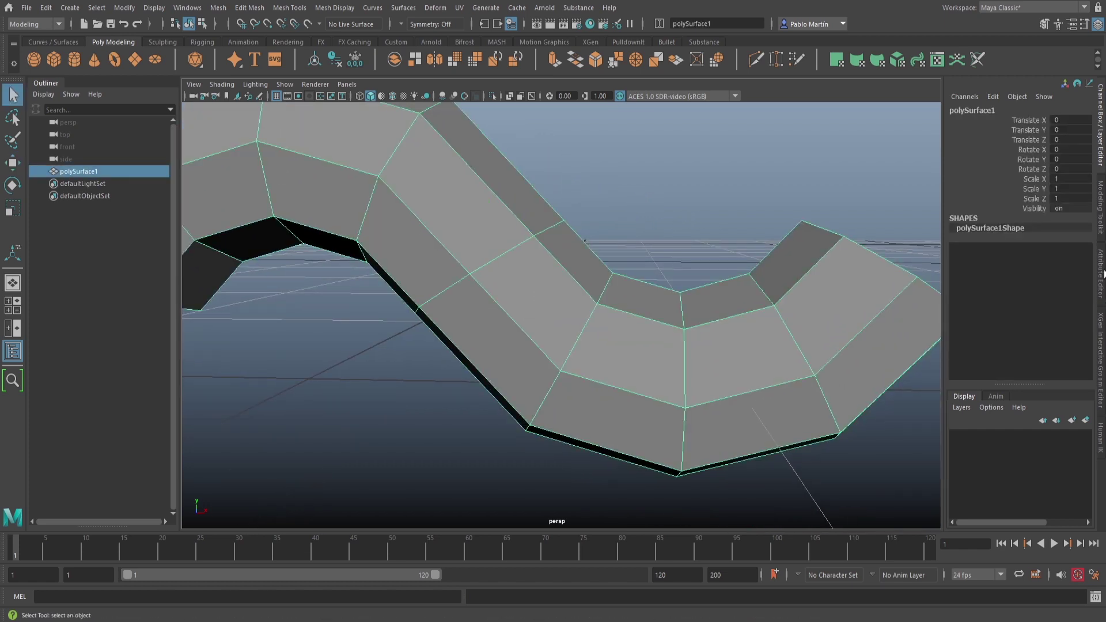
# - Turn on border edge display for the combined mesh and set the border width to 9
pyautogui.keyDown('alt'); pyautogui.moveTo(636, 283); pyautogui.dragTo(578, 287); pyautogui.keyUp('alt')
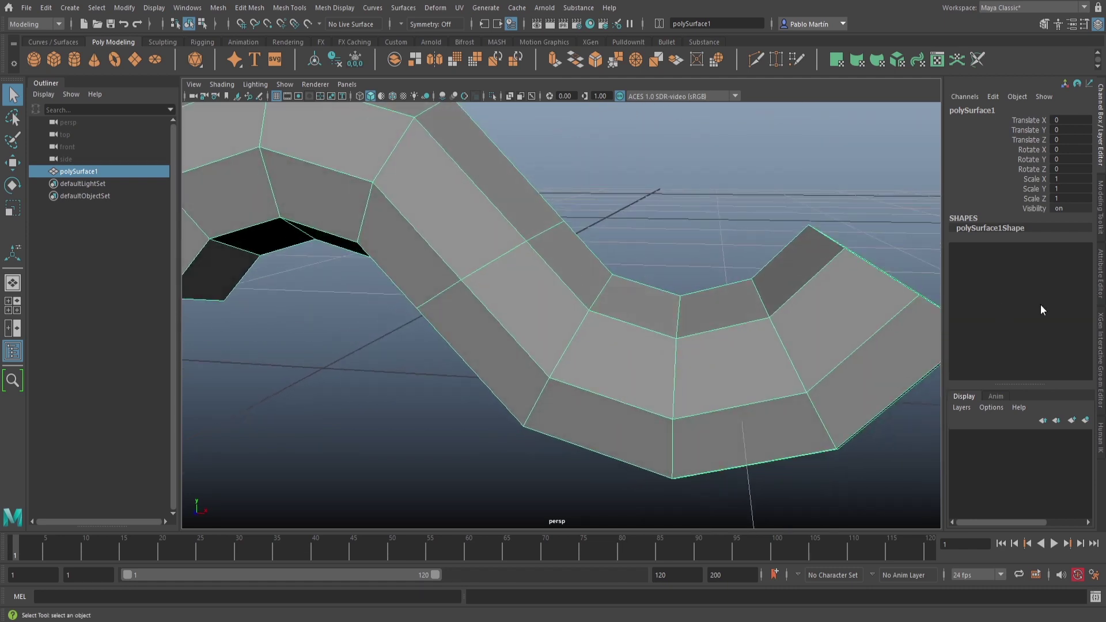
pyautogui.click(1101, 290)
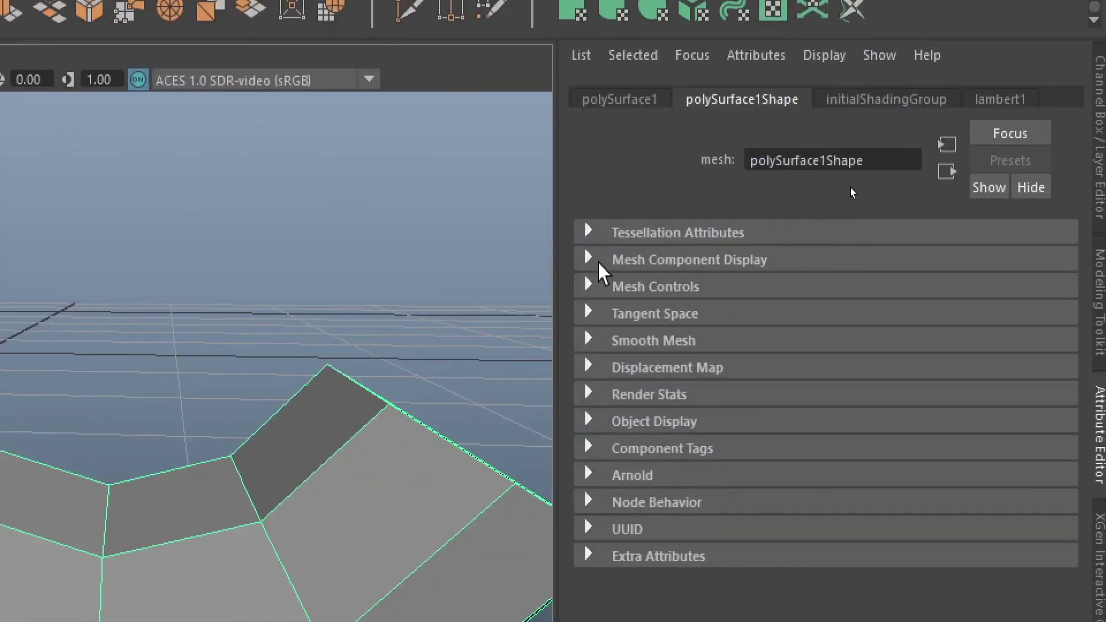
pyautogui.click(638, 260)
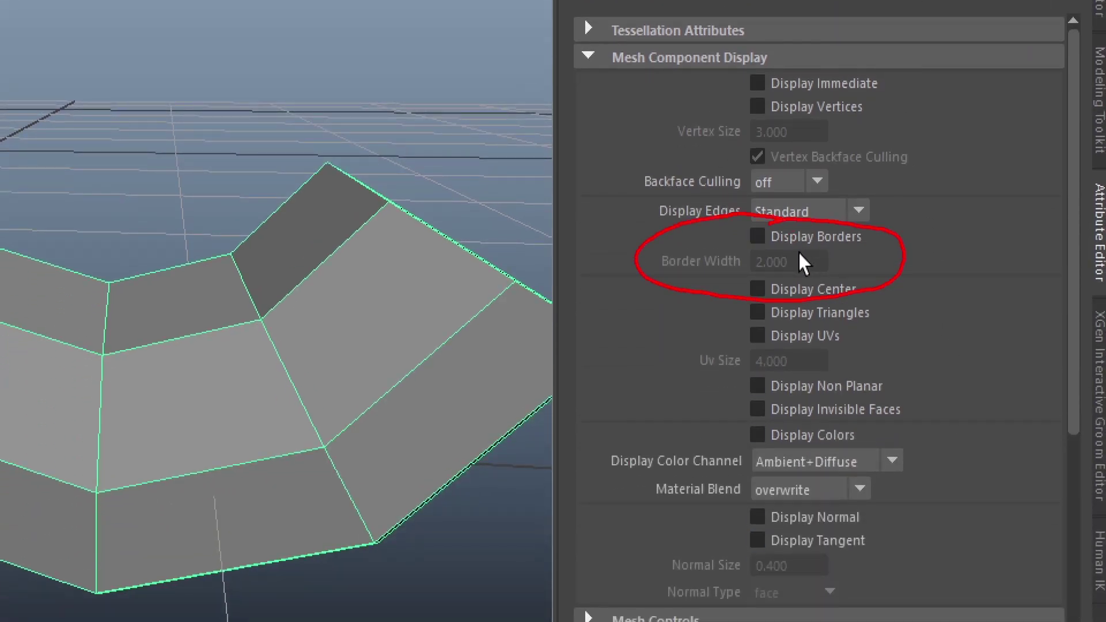
pyautogui.click(767, 236)
pyautogui.keyDown('alt'); pyautogui.moveTo(507, 317); pyautogui.dragTo(679, 331); pyautogui.keyUp('alt')
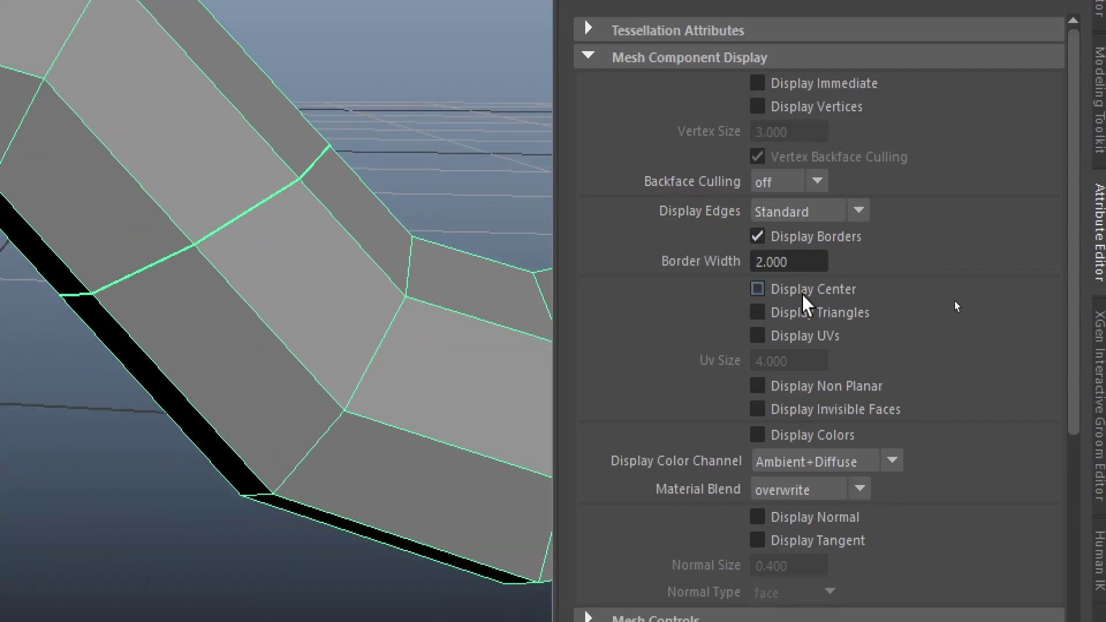
pyautogui.click(790, 238)
pyautogui.click(791, 238)
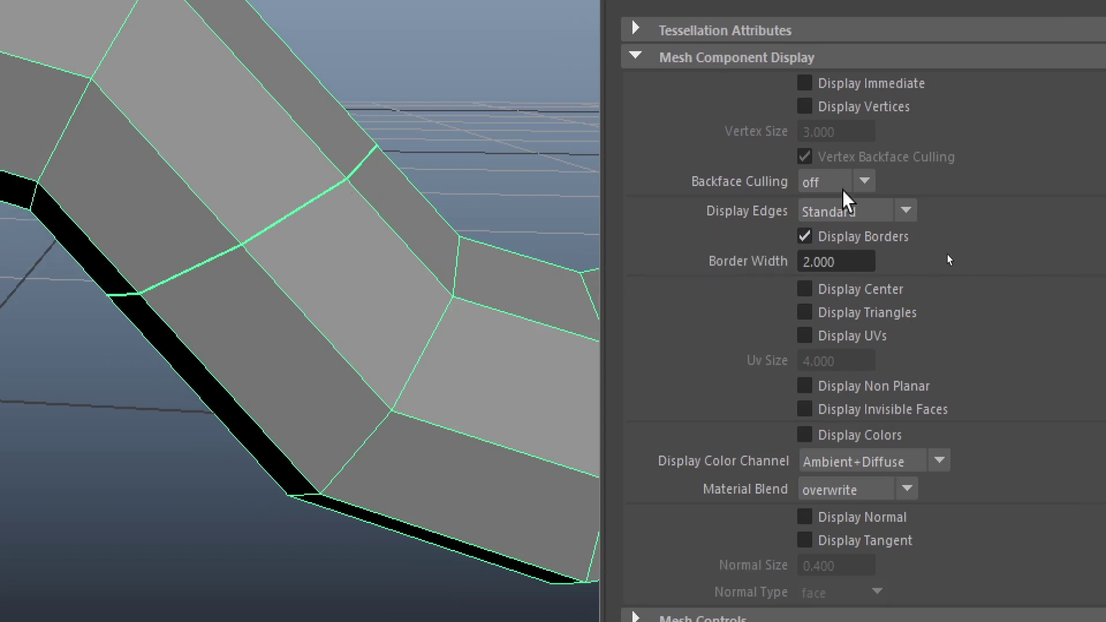
pyautogui.moveTo(823, 262)
pyautogui.keyDown('ctrl'); pyautogui.mouseDown()
pyautogui.moveTo(880, 262)
pyautogui.moveTo(839, 259)
pyautogui.mouseUp(); pyautogui.keyUp('ctrl')
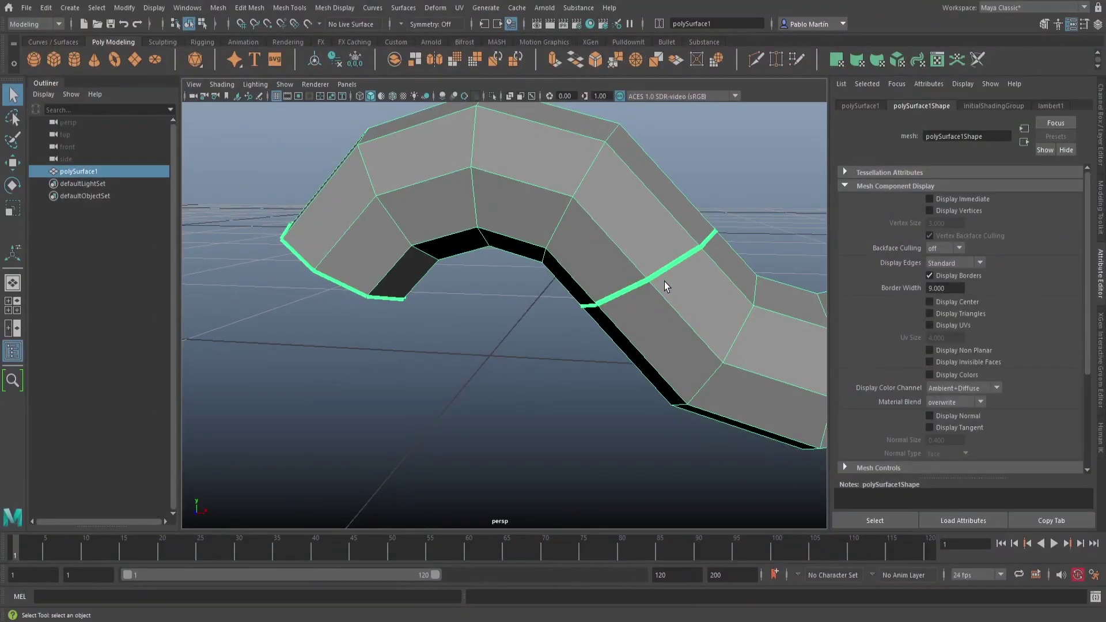
# - Merge the combined mesh's vertices with a distance threshold of 0.01 to weld the seam between the arcs
pyautogui.keyDown('alt'); pyautogui.moveTo(745, 292); pyautogui.dragTo(570, 303, button='right'); pyautogui.keyUp('alt')
pyautogui.keyDown('alt'); pyautogui.moveTo(599, 317); pyautogui.dragTo(492, 298, button='middle'); pyautogui.keyUp('alt')
pyautogui.keyDown('alt'); pyautogui.moveTo(492, 302); pyautogui.dragTo(490, 265); pyautogui.keyUp('alt')
pyautogui.keyDown('alt'); pyautogui.moveTo(444, 287); pyautogui.dragTo(481, 302, button='right'); pyautogui.keyUp('alt')
pyautogui.keyDown('alt'); pyautogui.moveTo(482, 301); pyautogui.dragTo(516, 323, button='middle'); pyautogui.keyUp('alt')
pyautogui.keyDown('alt'); pyautogui.moveTo(516, 323); pyautogui.dragTo(614, 314, button='right'); pyautogui.keyUp('alt')
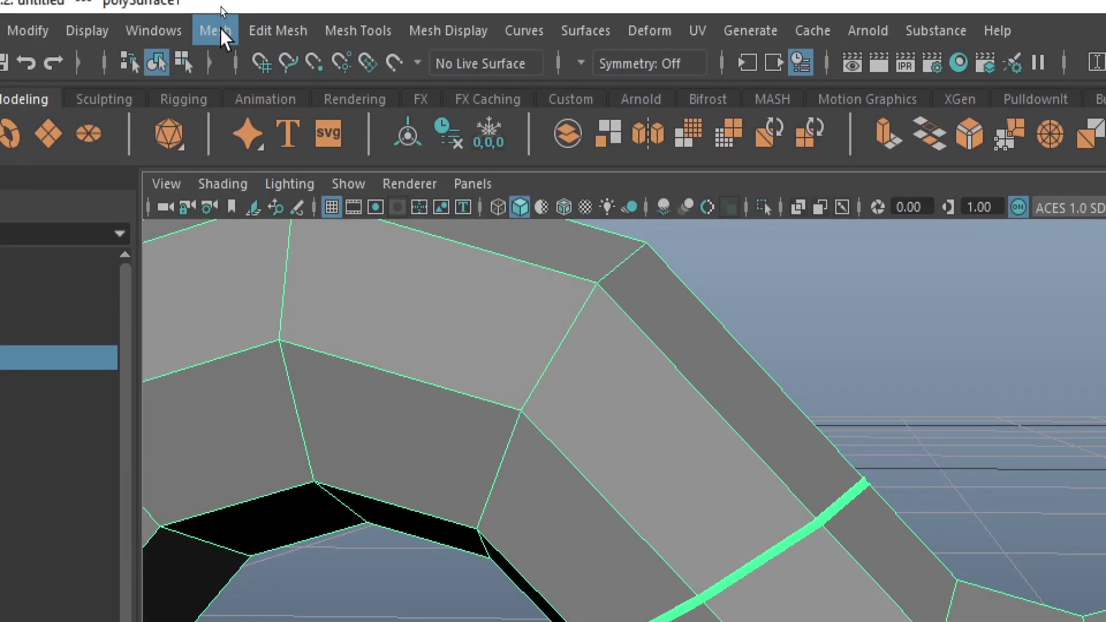
pyautogui.click(222, 8)
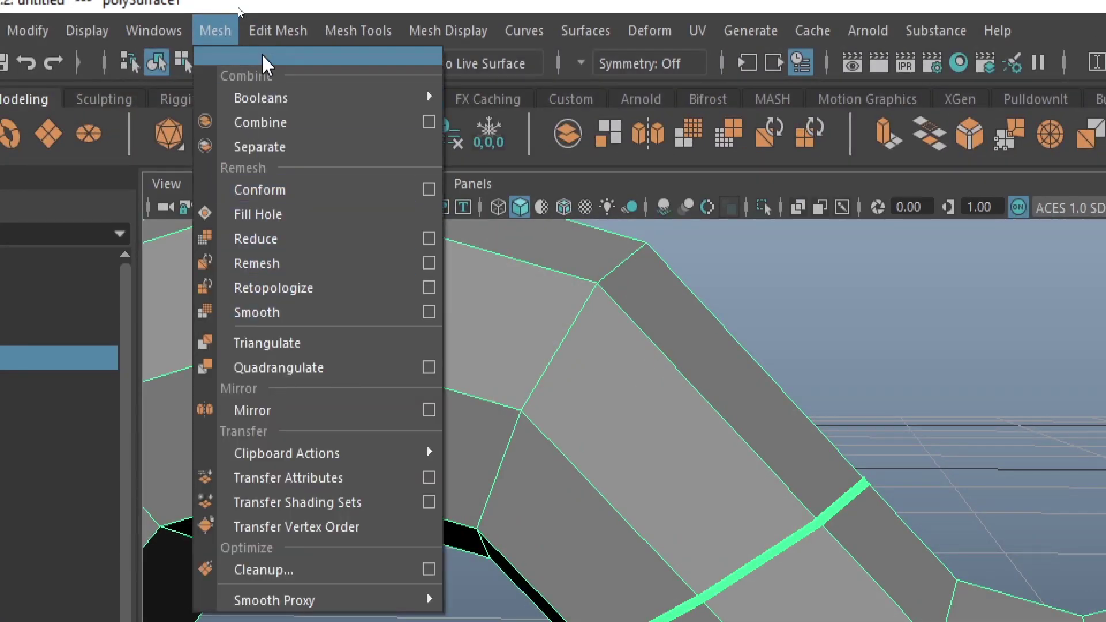
pyautogui.moveTo(277, 30)
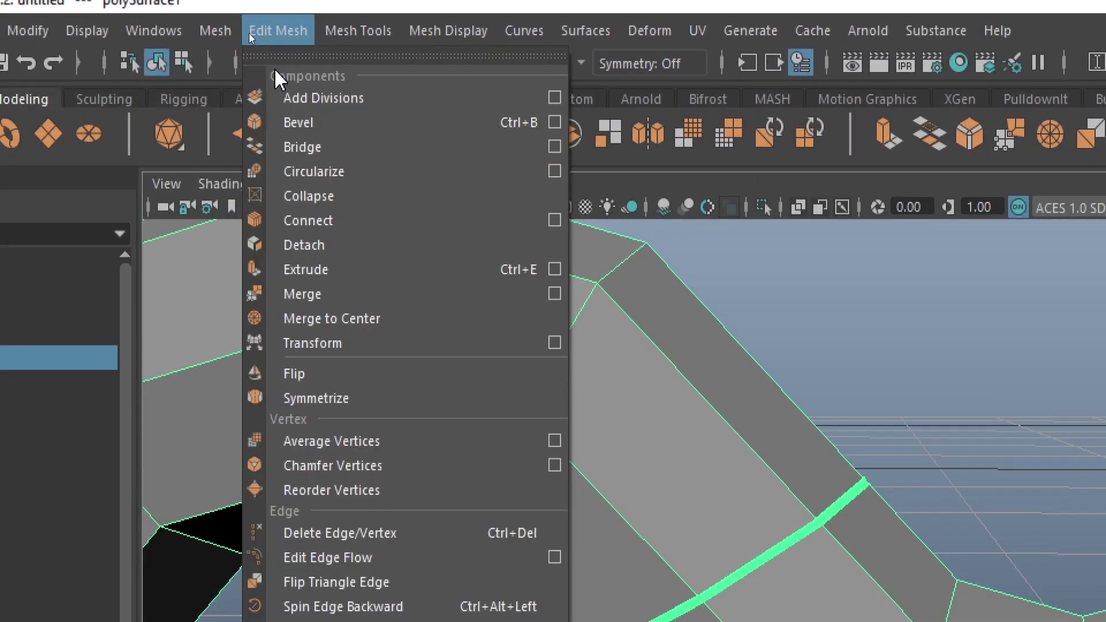
pyautogui.click(420, 295)
pyautogui.keyDown('alt'); pyautogui.moveTo(747, 542); pyautogui.dragTo(571, 373, button='middle'); pyautogui.keyUp('alt')
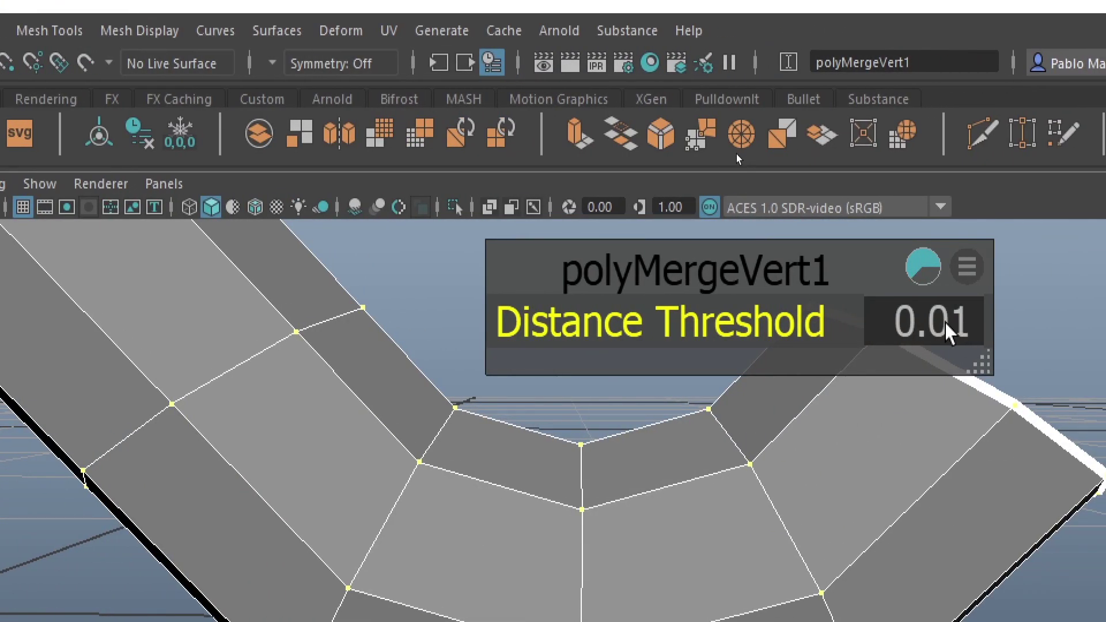
pyautogui.click(901, 318)
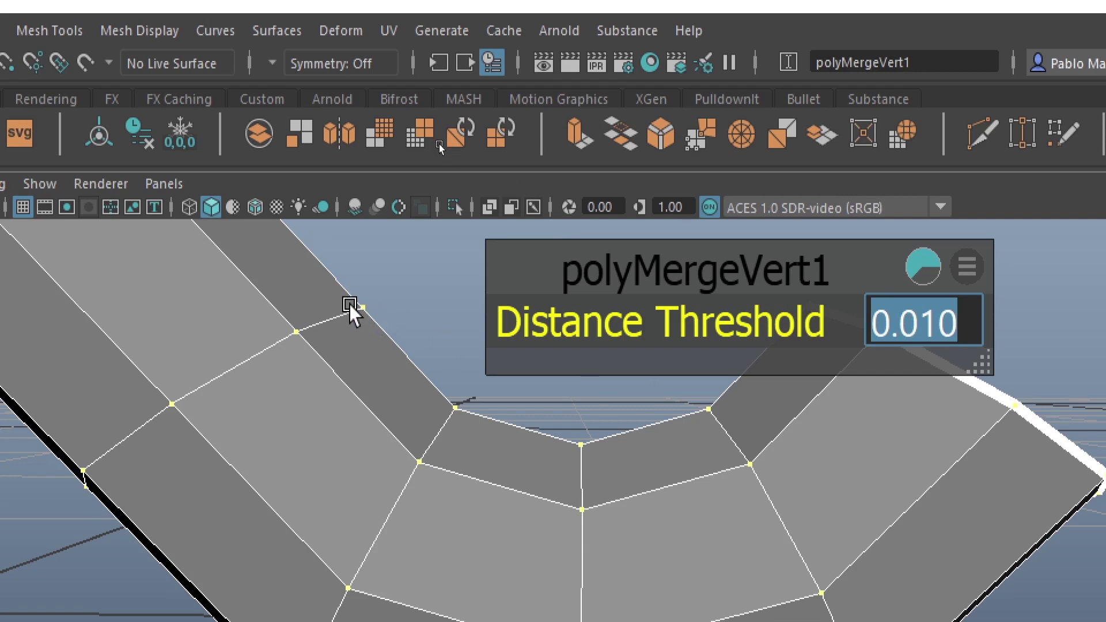
pyautogui.click(398, 286)
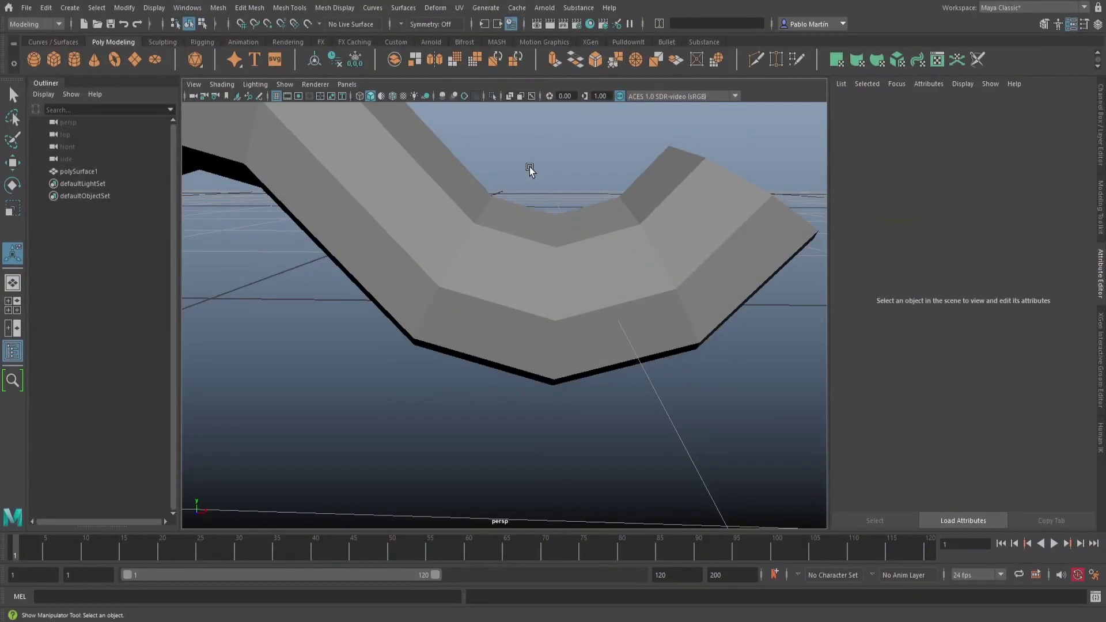
# - Inspect the border edges at the merged seam and open end, and turn off border edge display
pyautogui.keyDown('alt'); pyautogui.moveTo(523, 351); pyautogui.dragTo(434, 520); pyautogui.keyUp('alt')
pyautogui.click(482, 252)
pyautogui.keyDown('alt'); pyautogui.moveTo(506, 314); pyautogui.dragTo(494, 338); pyautogui.keyUp('alt')
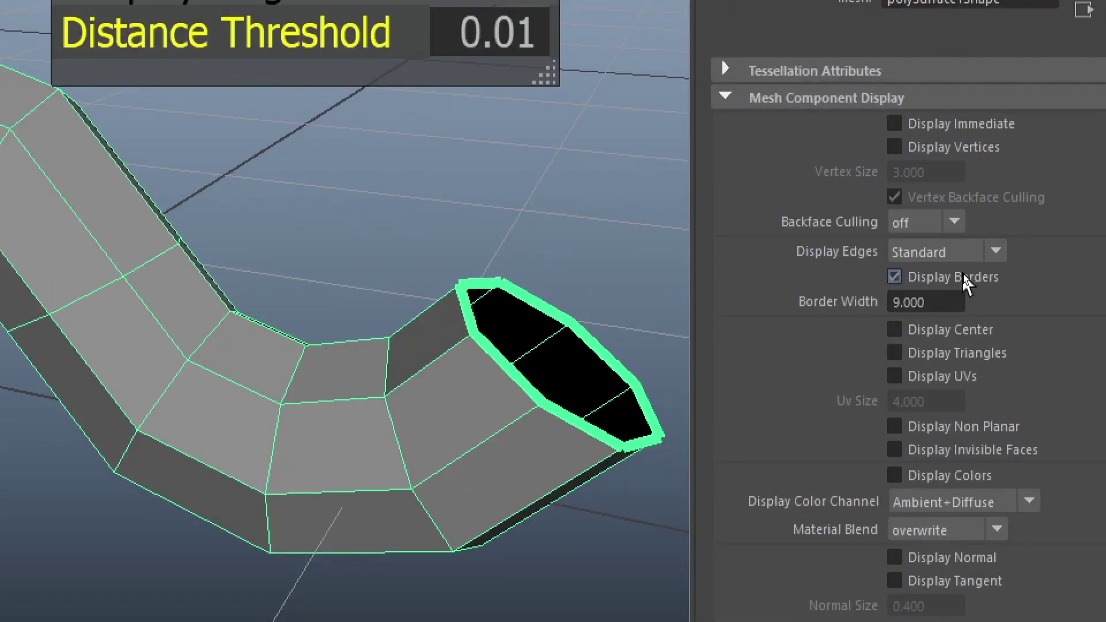
pyautogui.click(962, 276)
pyautogui.keyDown('alt'); pyautogui.moveTo(634, 295); pyautogui.dragTo(482, 288); pyautogui.keyUp('alt')
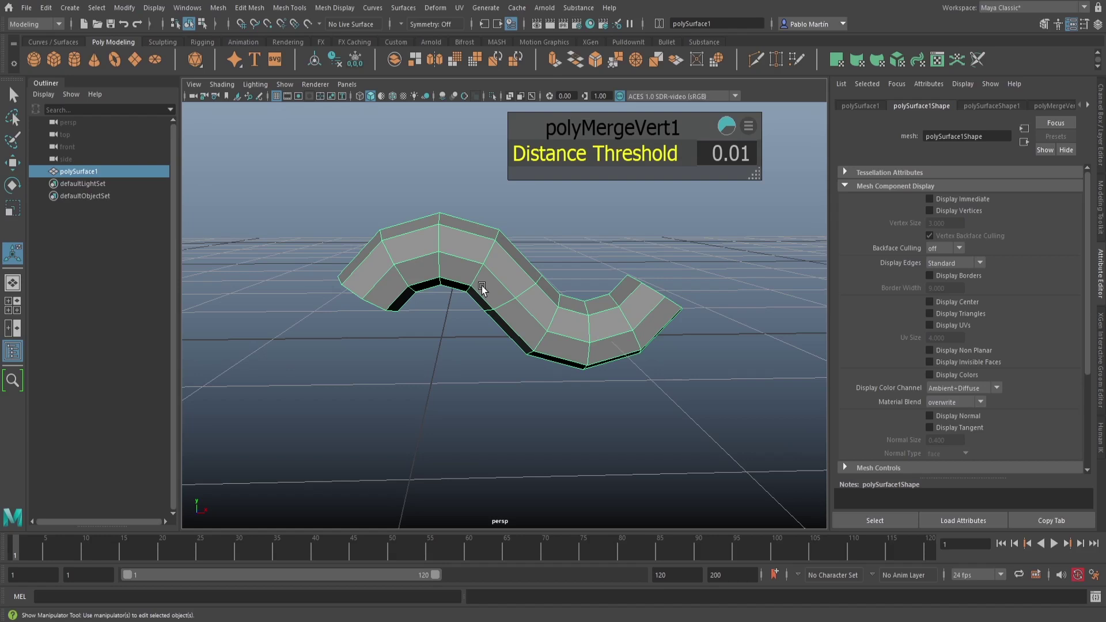
# - Delete the construction history of the combined S-shaped mesh
pyautogui.press('q')
pyautogui.moveTo(661, 395)
pyautogui.keyDown('alt'); pyautogui.mouseDown()
pyautogui.moveTo(595, 388)
pyautogui.moveTo(563, 365)
pyautogui.moveTo(454, 365)
pyautogui.moveTo(528, 390)
pyautogui.moveTo(572, 359)
pyautogui.moveTo(563, 373)
pyautogui.mouseUp(); pyautogui.keyUp('alt')
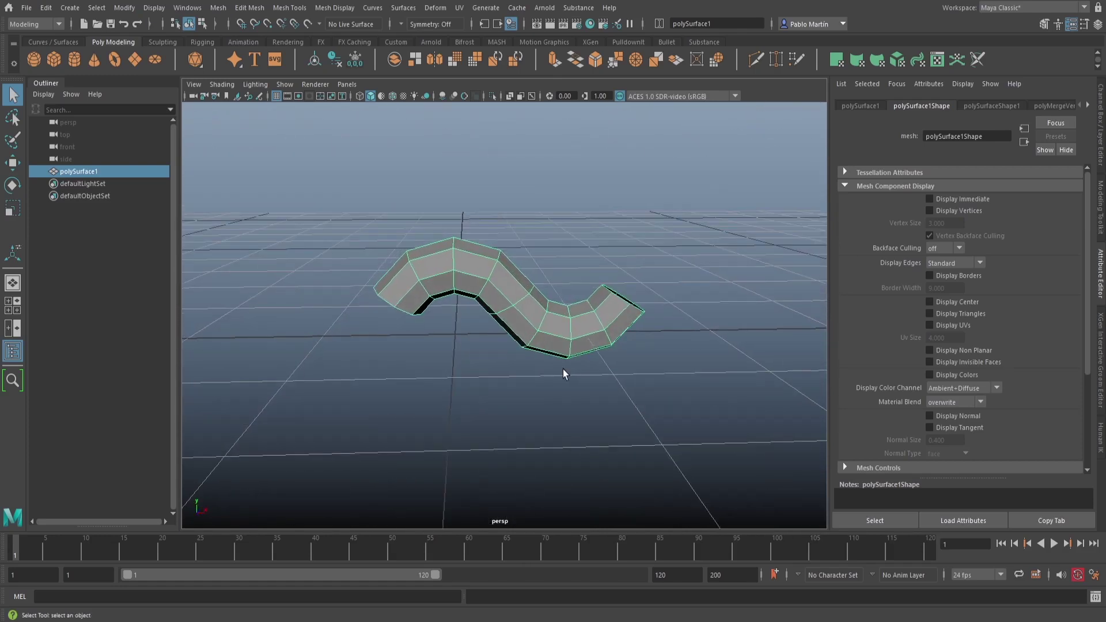
pyautogui.moveTo(321, 297)
pyautogui.keyDown('alt'); pyautogui.mouseDown(button='right')
pyautogui.moveTo(506, 328)
pyautogui.moveTo(489, 308)
pyautogui.mouseUp(button='right'); pyautogui.keyUp('alt')
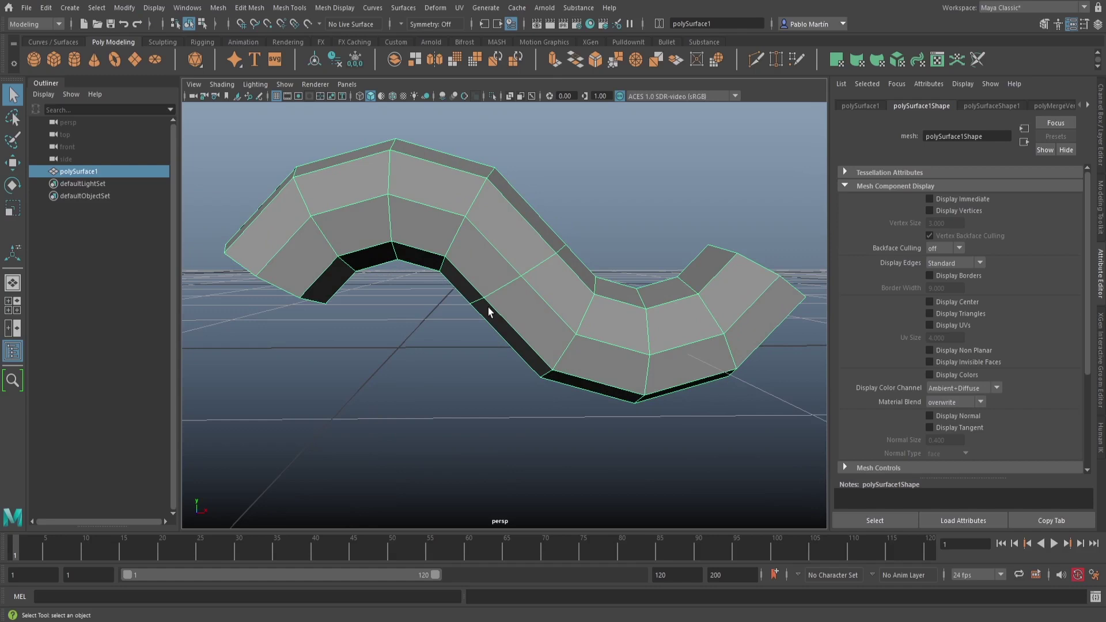
pyautogui.press('w')
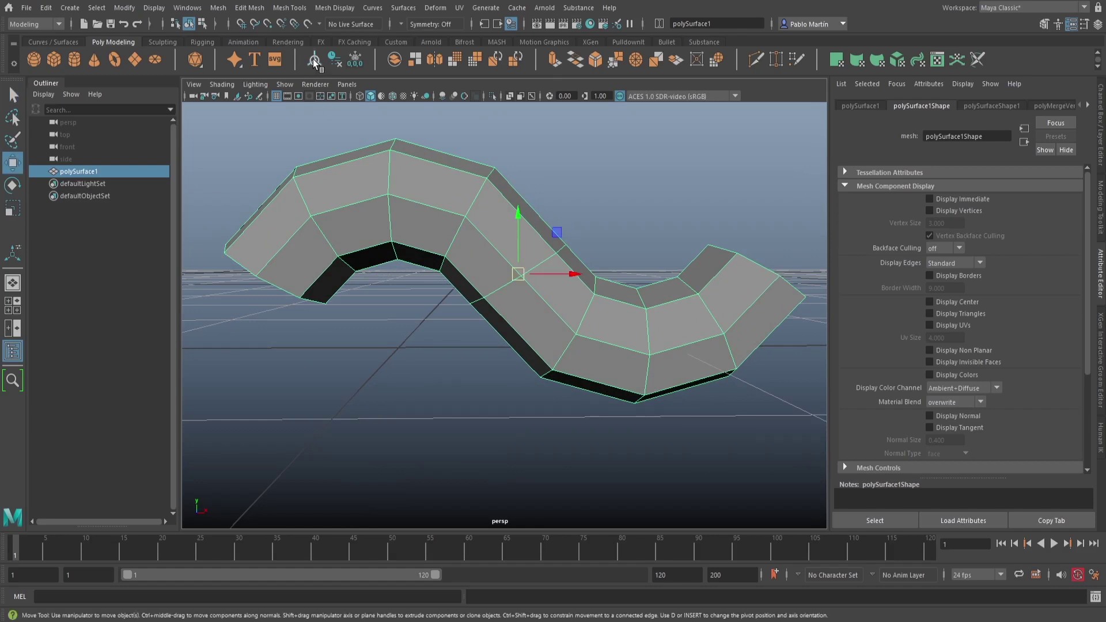
pyautogui.click(335, 60)
# - Snap the S-shaped mesh to the grid origin and freeze its transformations
pyautogui.press('x')
pyautogui.keyDown('alt'); pyautogui.moveTo(424, 329); pyautogui.dragTo(475, 344); pyautogui.keyUp('alt')
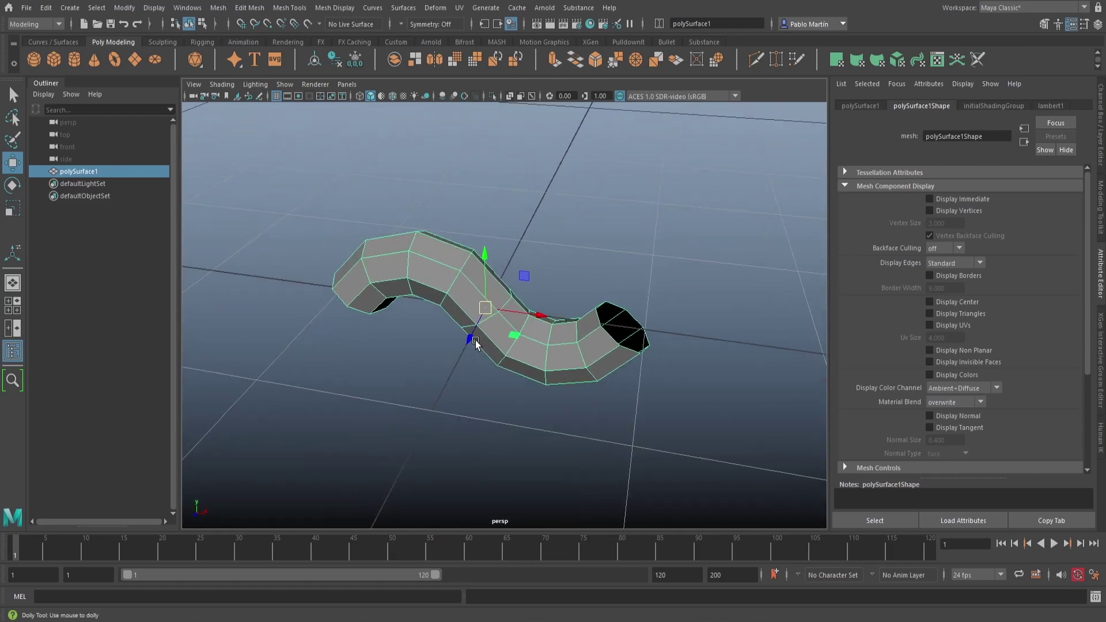
pyautogui.keyDown('alt'); pyautogui.moveTo(476, 344); pyautogui.dragTo(585, 340, button='right'); pyautogui.keyUp('alt')
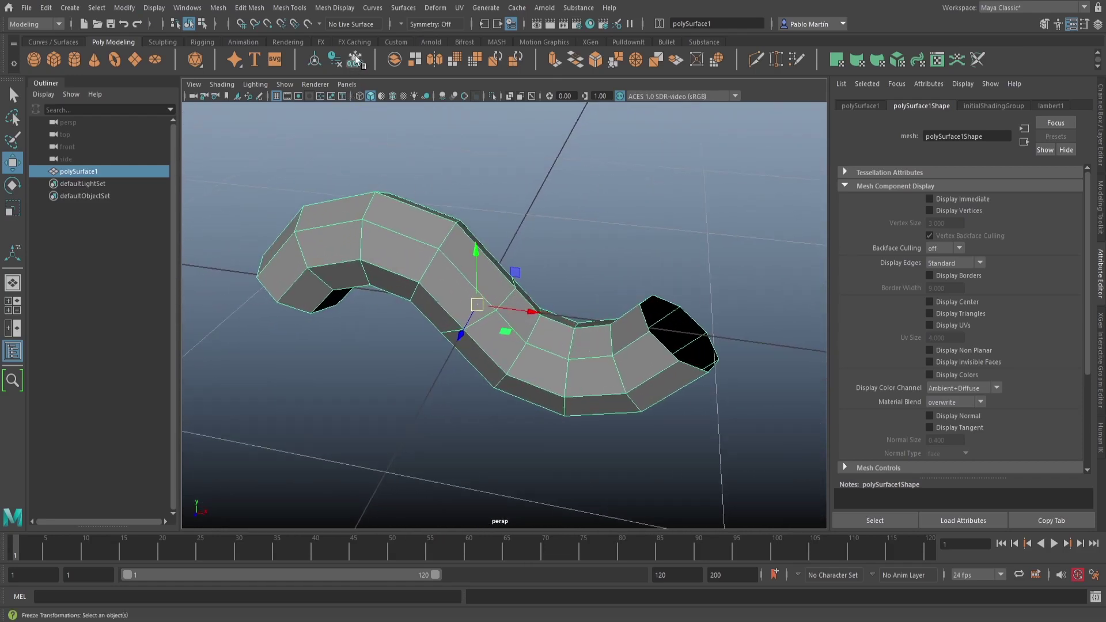
pyautogui.click(1100, 155)
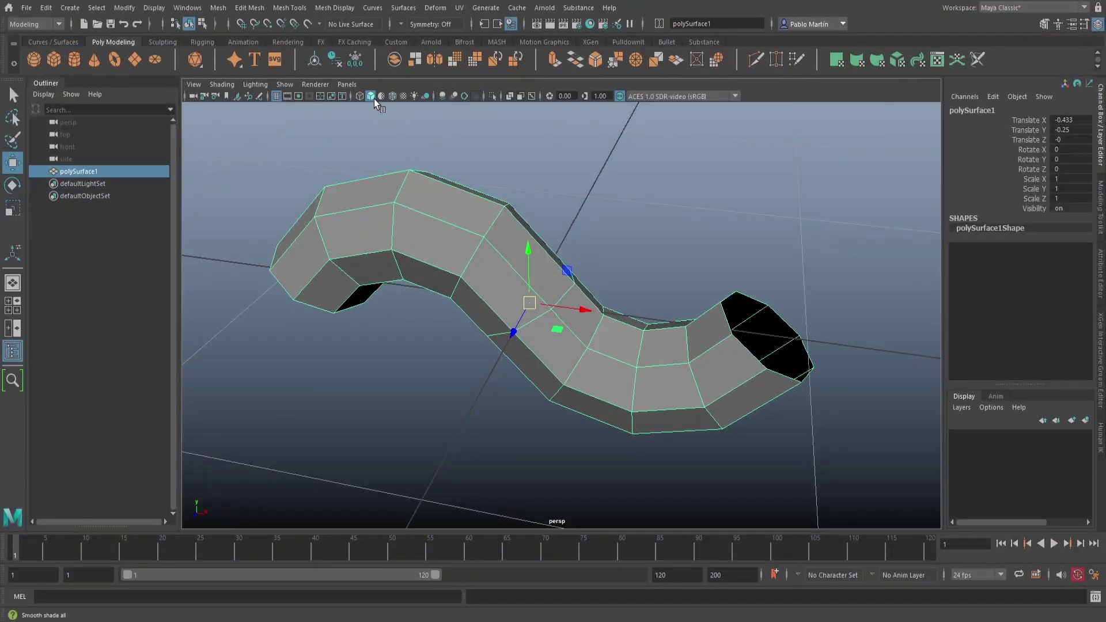
pyautogui.click(354, 59)
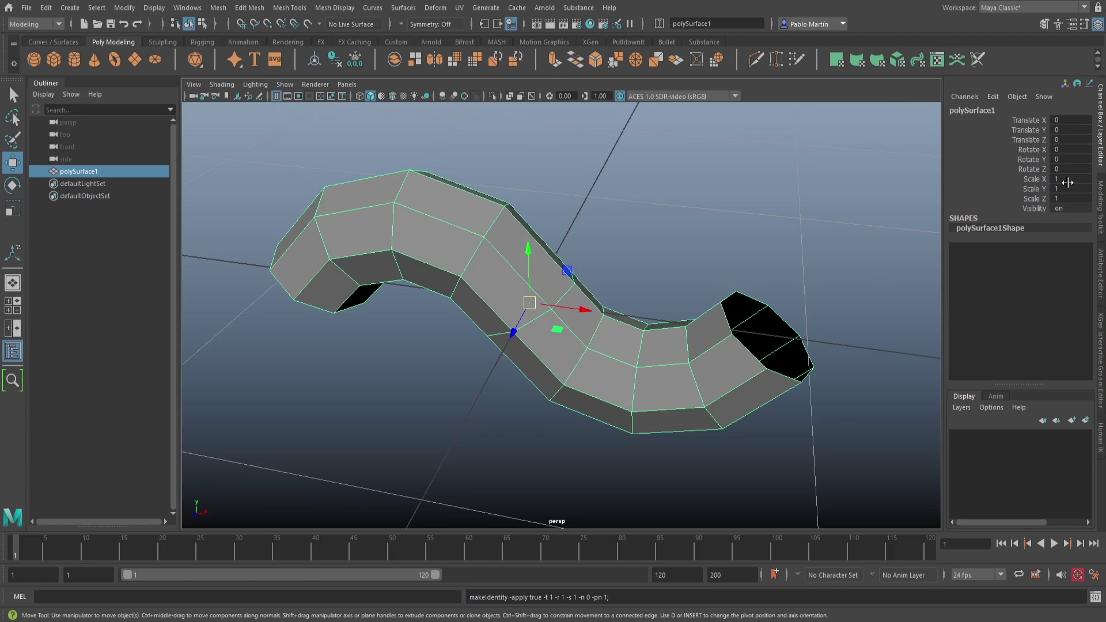
# - Create a MASH network from the S-shaped mesh
pyautogui.scroll(-10, 647, 274)
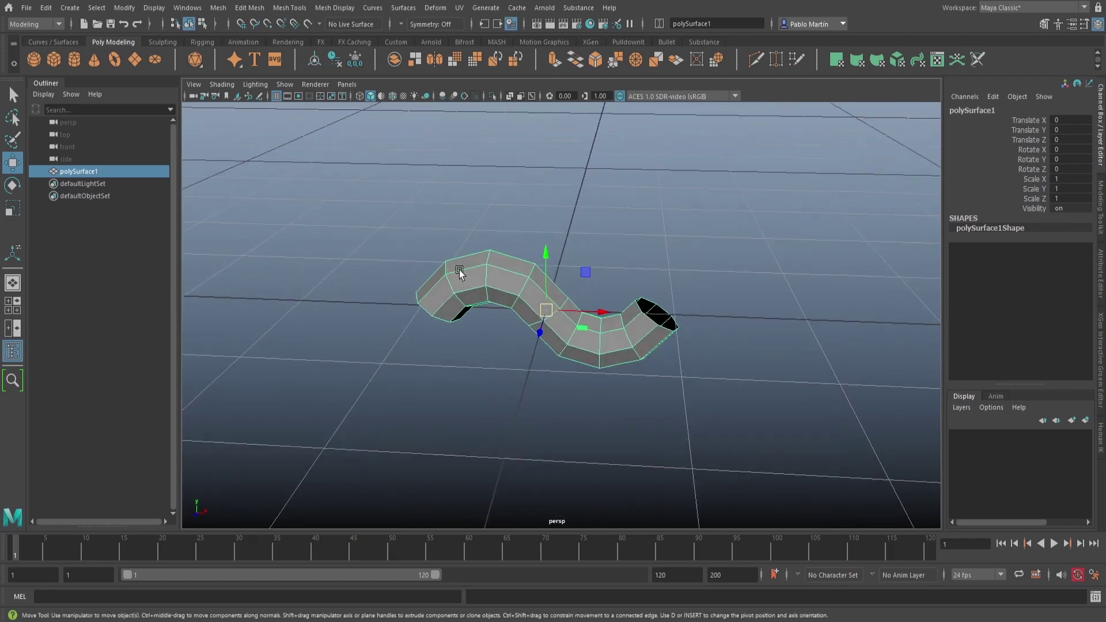
pyautogui.press('q')
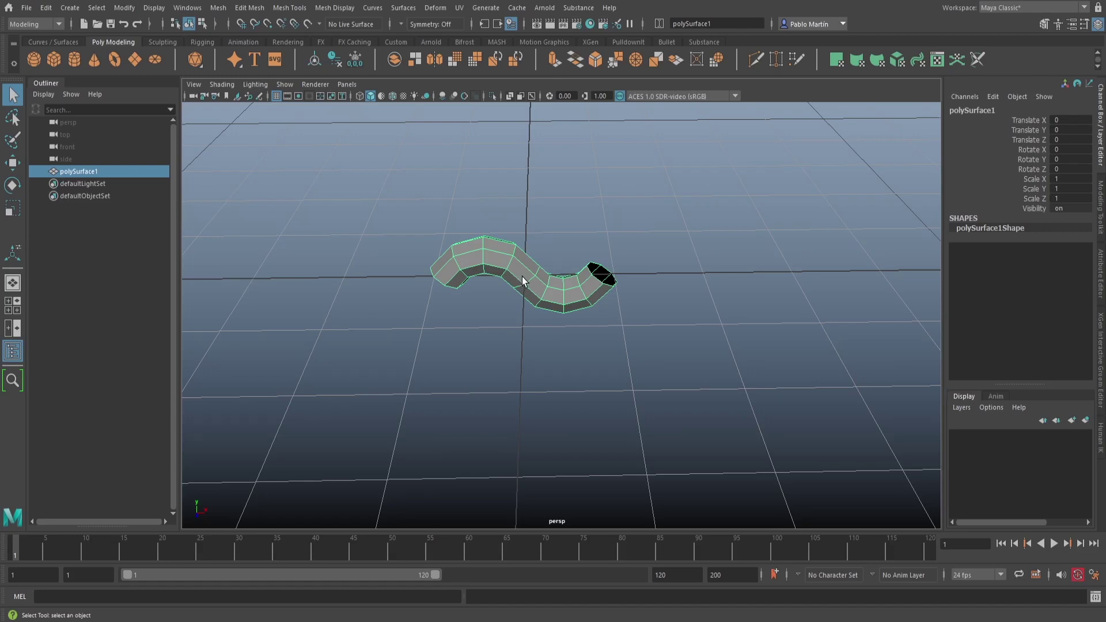
pyautogui.keyDown('alt'); pyautogui.moveTo(521, 277); pyautogui.dragTo(504, 304); pyautogui.keyUp('alt')
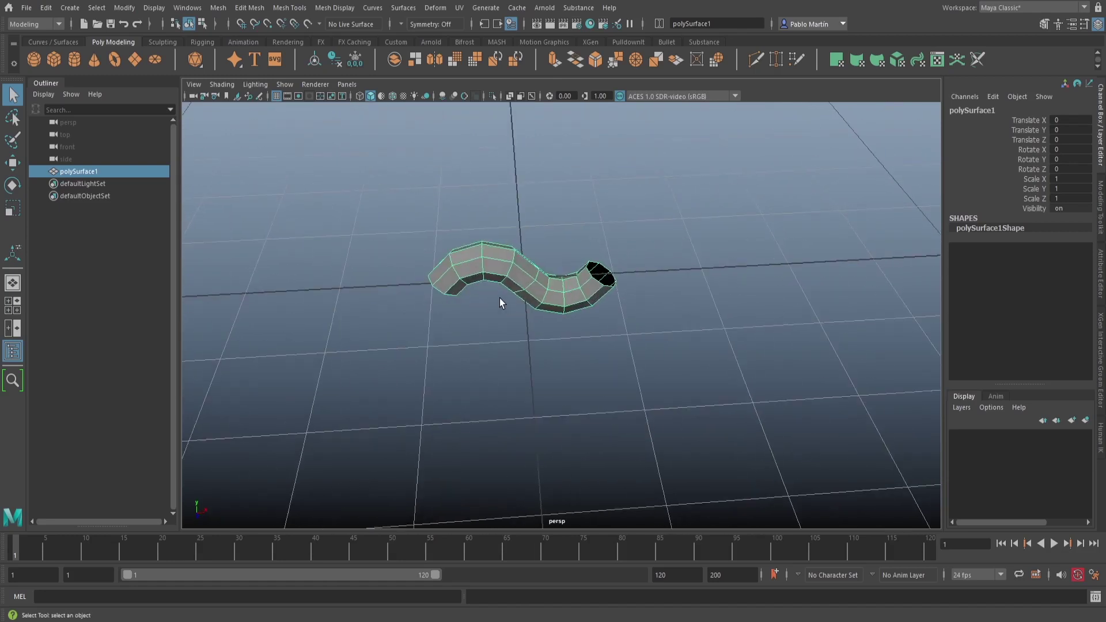
pyautogui.keyDown('alt'); pyautogui.moveTo(837, 311); pyautogui.dragTo(494, 289, button='right'); pyautogui.keyUp('alt')
pyautogui.keyDown('alt'); pyautogui.moveTo(593, 314); pyautogui.dragTo(559, 291, button='middle'); pyautogui.keyUp('alt')
pyautogui.keyDown('alt'); pyautogui.moveTo(558, 291); pyautogui.dragTo(498, 289, button='right'); pyautogui.keyUp('alt')
pyautogui.keyDown('alt'); pyautogui.moveTo(499, 289); pyautogui.dragTo(521, 280); pyautogui.keyUp('alt')
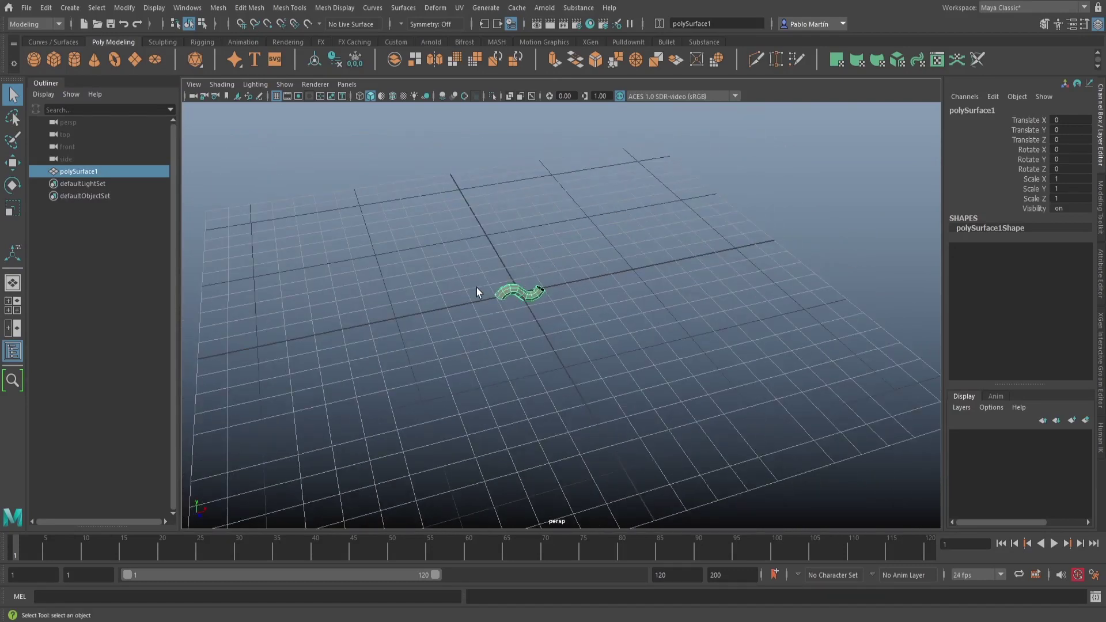
pyautogui.click(498, 41)
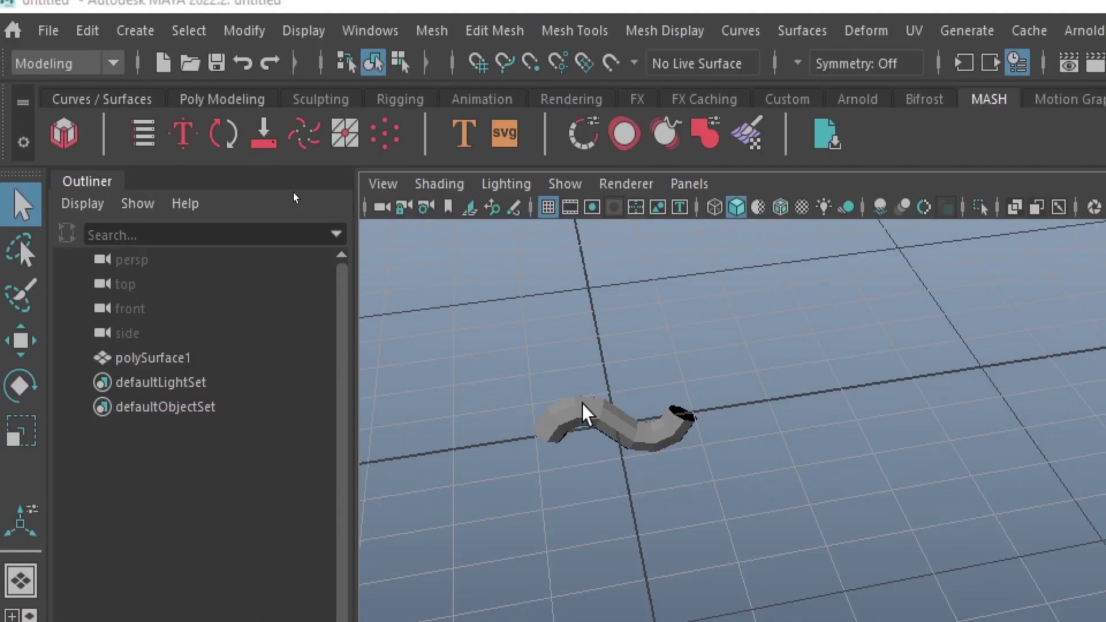
pyautogui.click(612, 445)
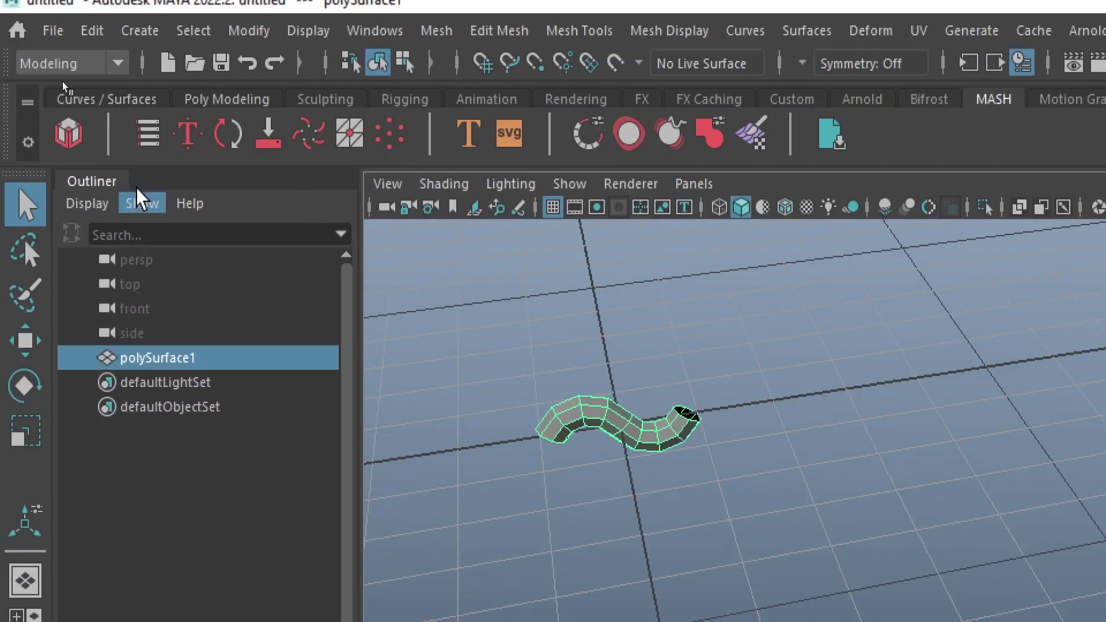
pyautogui.click(67, 126)
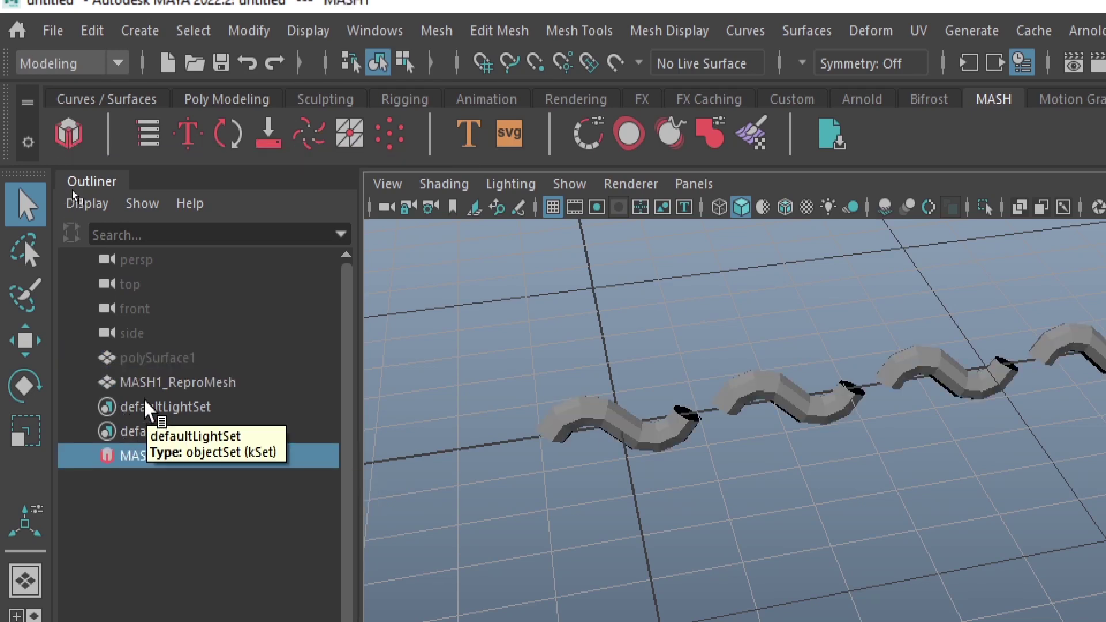
# - Open the MASH Editor for MASH1_ReproMesh and dock it alongside the Outliner
pyautogui.click(141, 382)
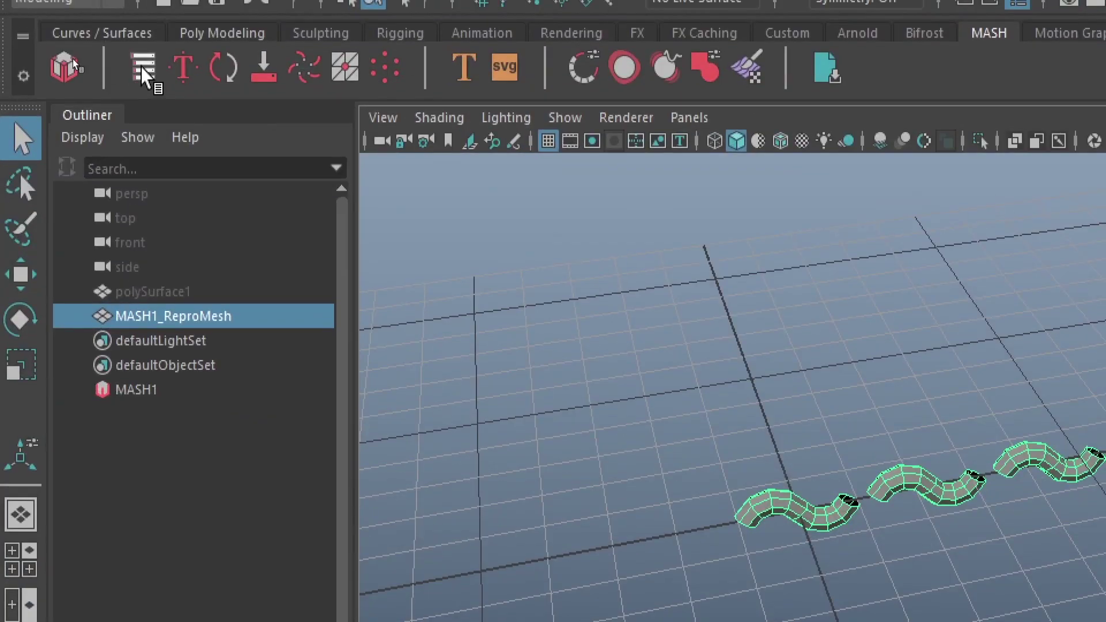
pyautogui.click(144, 75)
pyautogui.moveTo(812, 220); pyautogui.dragTo(158, 123)
pyautogui.click(90, 115)
pyautogui.click(159, 118)
pyautogui.click(105, 117)
pyautogui.click(148, 116)
pyautogui.click(113, 115)
pyautogui.click(163, 118)
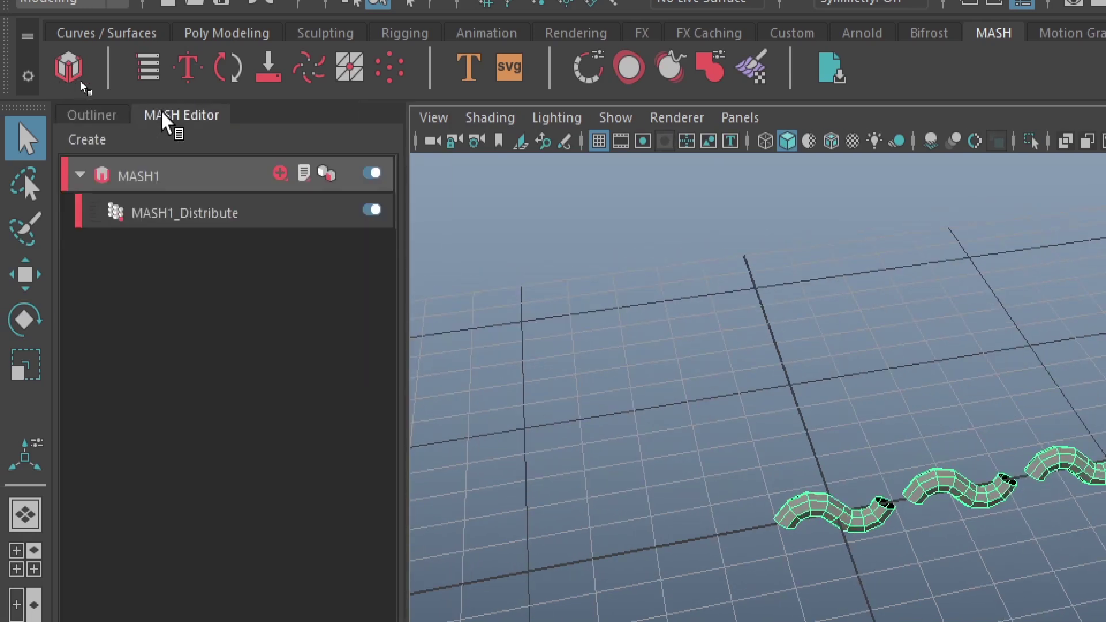
# - Set the MASH1_Distribute node's number of points to 20 and enable Center Distribution
pyautogui.click(200, 220)
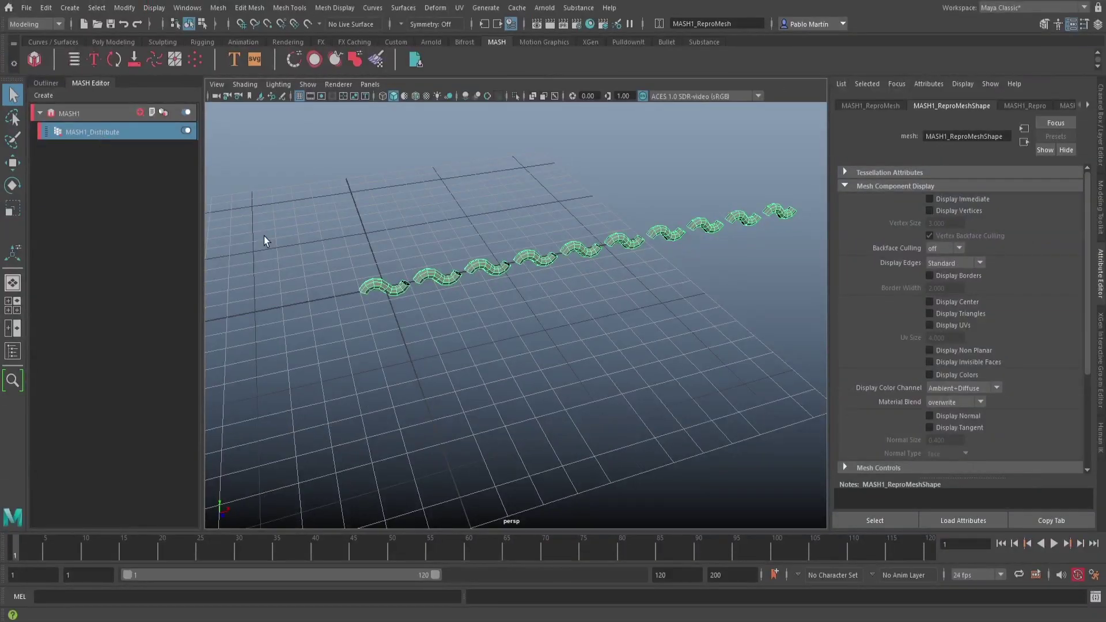
pyautogui.keyDown('alt'); pyautogui.moveTo(894, 526); pyautogui.dragTo(855, 530, button='right'); pyautogui.keyUp('alt')
pyautogui.keyDown('alt'); pyautogui.moveTo(855, 530); pyautogui.dragTo(869, 530, button='middle'); pyautogui.keyUp('alt')
pyautogui.keyDown('alt'); pyautogui.moveTo(435, 289); pyautogui.dragTo(475, 285, button='middle'); pyautogui.keyUp('alt')
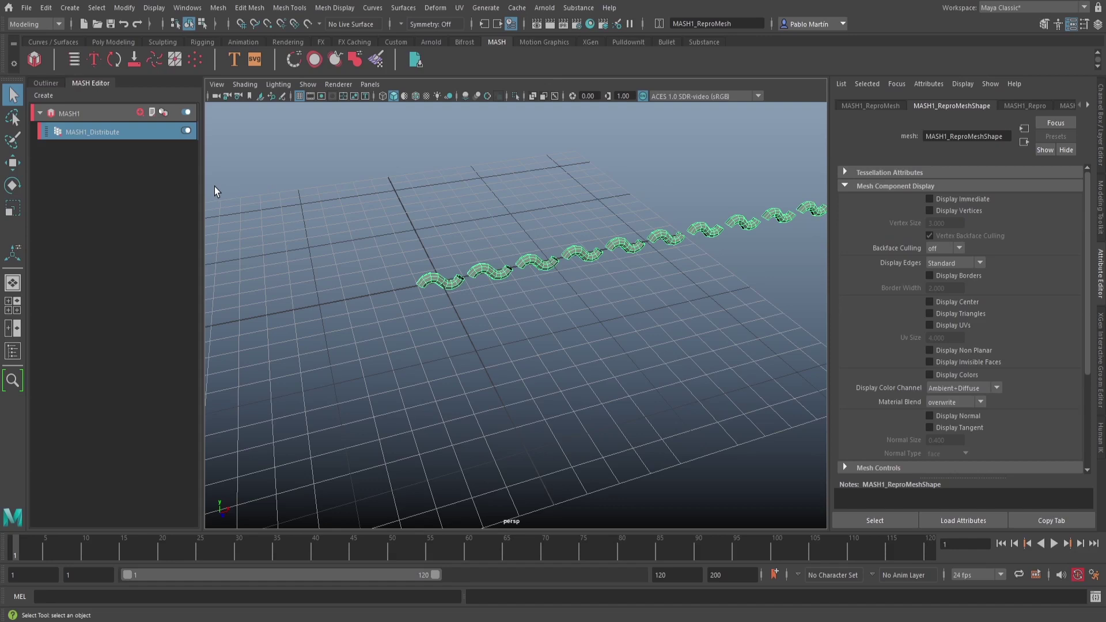
pyautogui.click(128, 133)
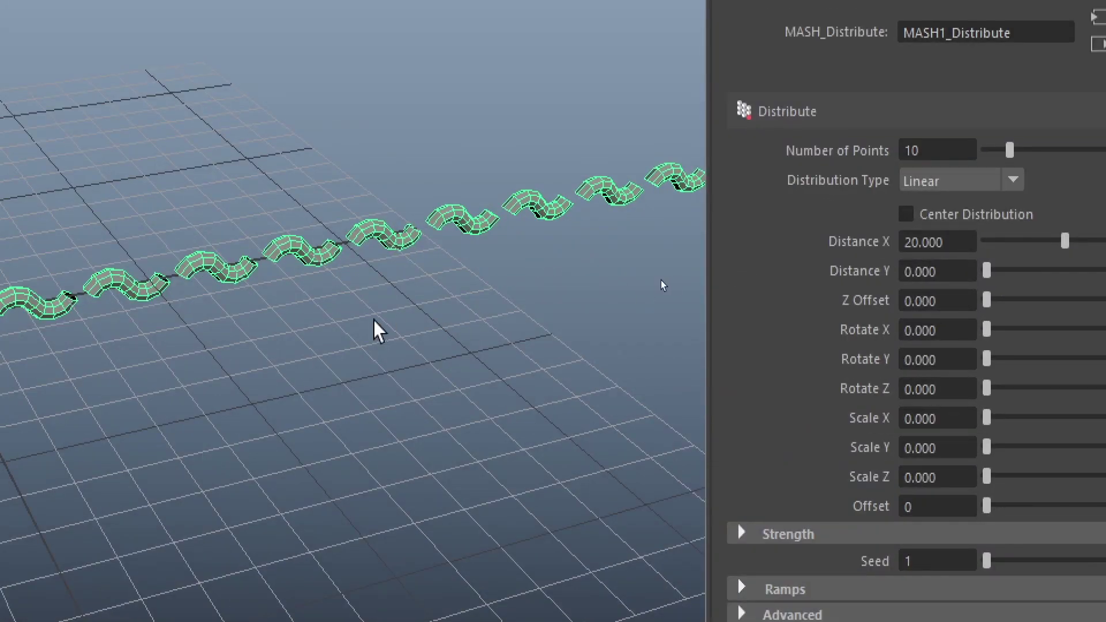
pyautogui.keyDown('alt'); pyautogui.moveTo(662, 279); pyautogui.dragTo(866, 245, button='middle'); pyautogui.keyUp('alt')
pyautogui.click(895, 149)
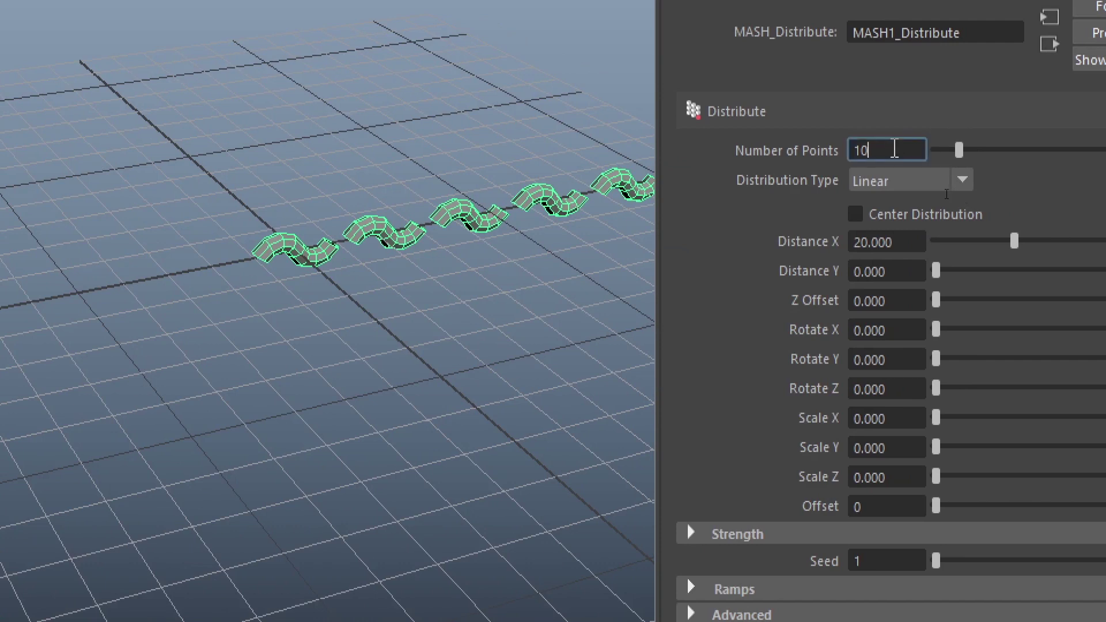
pyautogui.write('20')
pyautogui.press('Return')
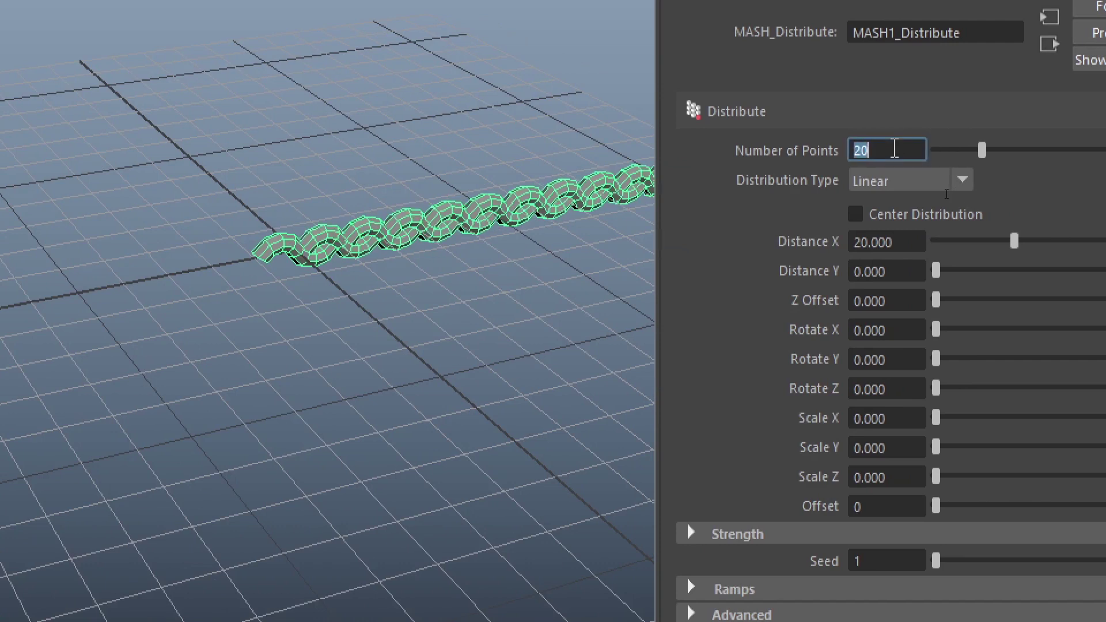
pyautogui.click(889, 216)
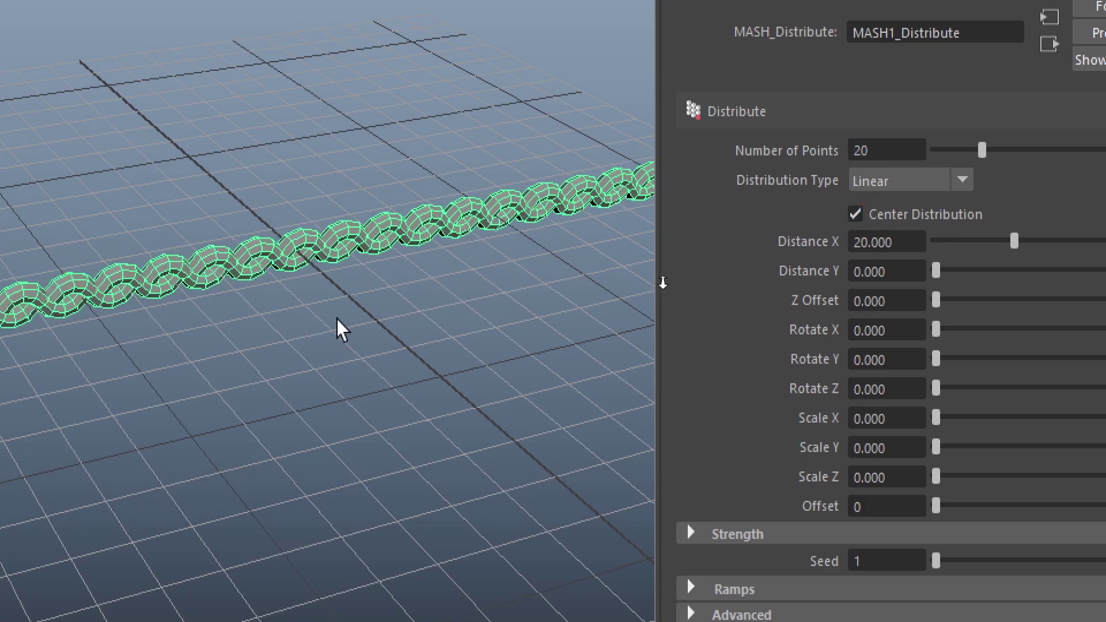
pyautogui.keyDown('alt'); pyautogui.moveTo(313, 399); pyautogui.dragTo(404, 346, button='middle'); pyautogui.keyUp('alt')
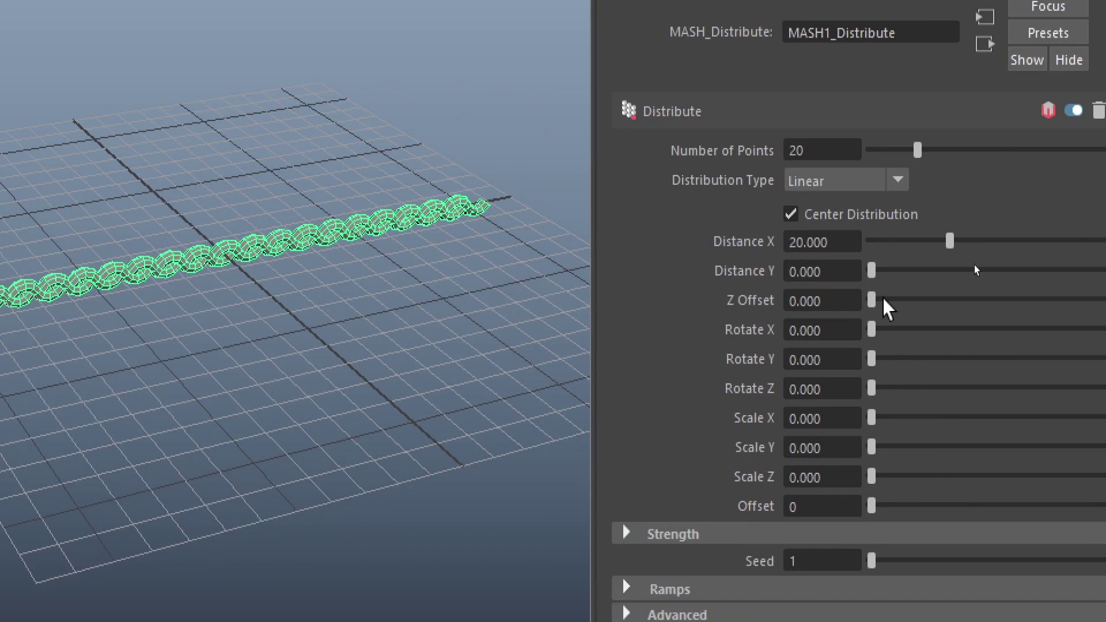
# - Adjust the Distribute node's Distance X to 32.91 so neighbouring S elements meet end to end, using the front view for precision
pyautogui.moveTo(947, 242)
pyautogui.mouseDown()
pyautogui.moveTo(919, 240)
pyautogui.moveTo(1020, 242)
pyautogui.moveTo(928, 241)
pyautogui.moveTo(977, 243)
pyautogui.moveTo(955, 251)
pyautogui.mouseUp()
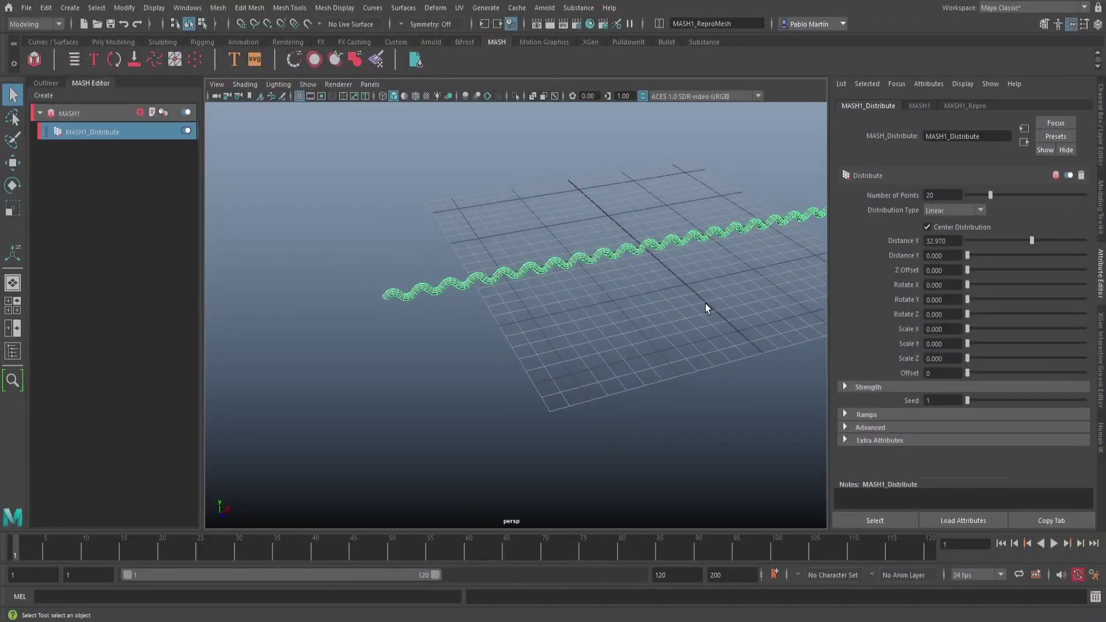
pyautogui.press('space')
pyautogui.moveTo(547, 251); pyautogui.dragTo(537, 284)
pyautogui.keyDown('alt'); pyautogui.moveTo(499, 336); pyautogui.dragTo(581, 288, button='middle'); pyautogui.keyUp('alt')
pyautogui.keyDown('alt'); pyautogui.moveTo(397, 298); pyautogui.dragTo(824, 284, button='right'); pyautogui.keyUp('alt')
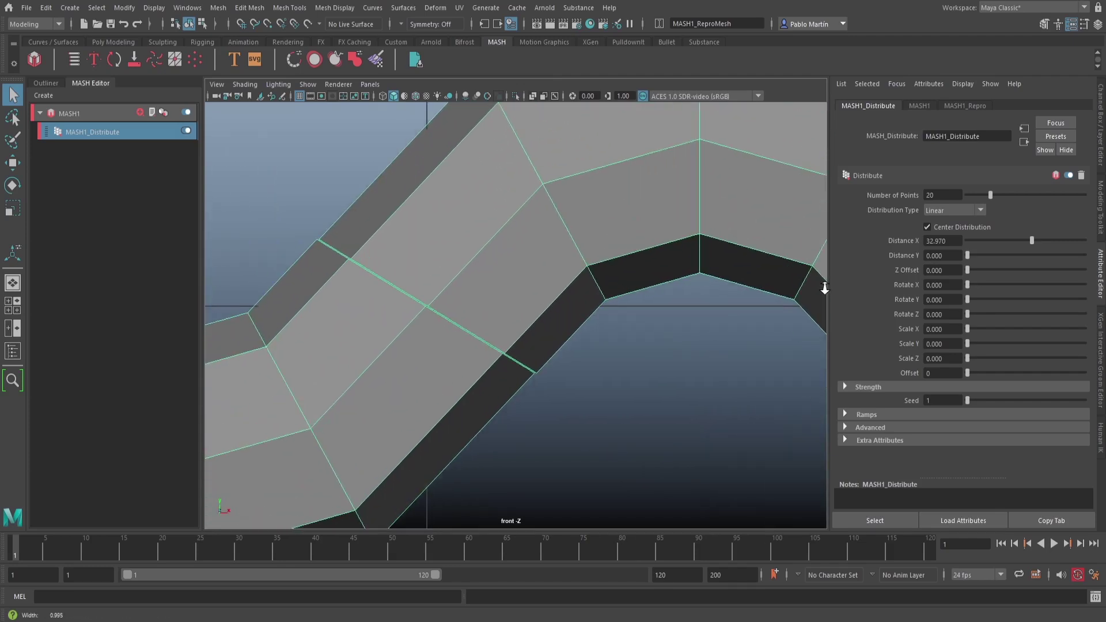
pyautogui.keyDown('alt'); pyautogui.moveTo(396, 292); pyautogui.dragTo(556, 315, button='middle'); pyautogui.keyUp('alt')
pyautogui.keyDown('alt'); pyautogui.moveTo(556, 316); pyautogui.dragTo(768, 311, button='right'); pyautogui.keyUp('alt')
pyautogui.keyDown('alt'); pyautogui.moveTo(458, 273); pyautogui.dragTo(506, 355, button='middle'); pyautogui.keyUp('alt')
pyautogui.keyDown('alt'); pyautogui.moveTo(506, 355); pyautogui.dragTo(833, 347, button='right'); pyautogui.keyUp('alt')
pyautogui.keyDown('ctrl'); pyautogui.moveTo(955, 241); pyautogui.dragTo(952, 238); pyautogui.keyUp('ctrl')
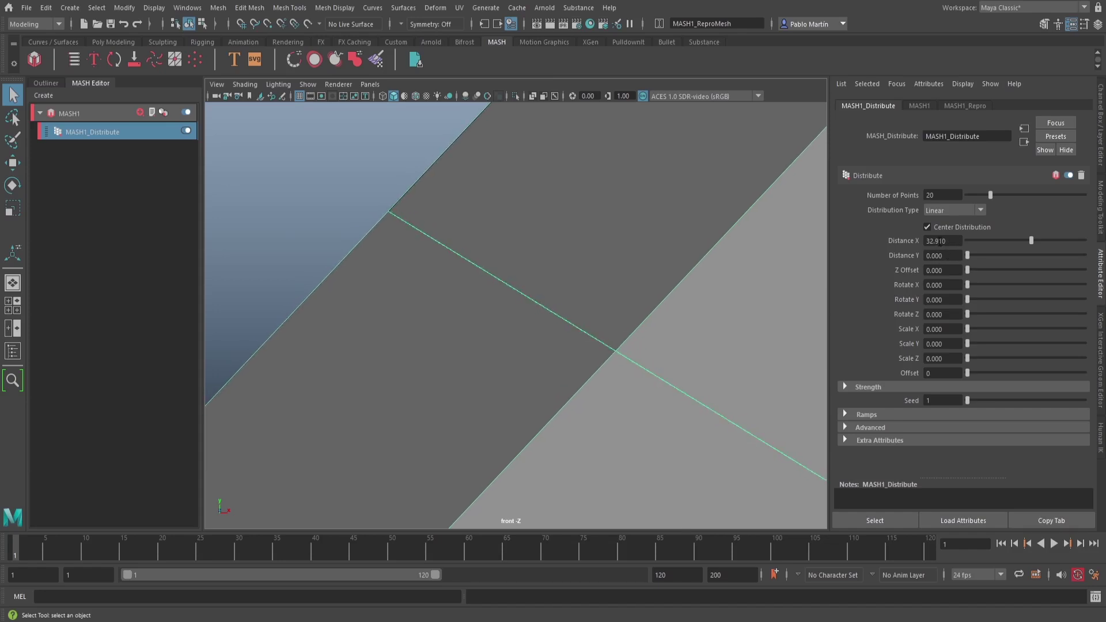
pyautogui.keyDown('alt'); pyautogui.moveTo(364, 223); pyautogui.dragTo(425, 287, button='middle'); pyautogui.keyUp('alt')
pyautogui.keyDown('alt'); pyautogui.moveTo(501, 291); pyautogui.dragTo(812, 299, button='right'); pyautogui.keyUp('alt')
pyautogui.keyDown('alt'); pyautogui.moveTo(453, 281); pyautogui.dragTo(545, 324, button='middle'); pyautogui.keyUp('alt')
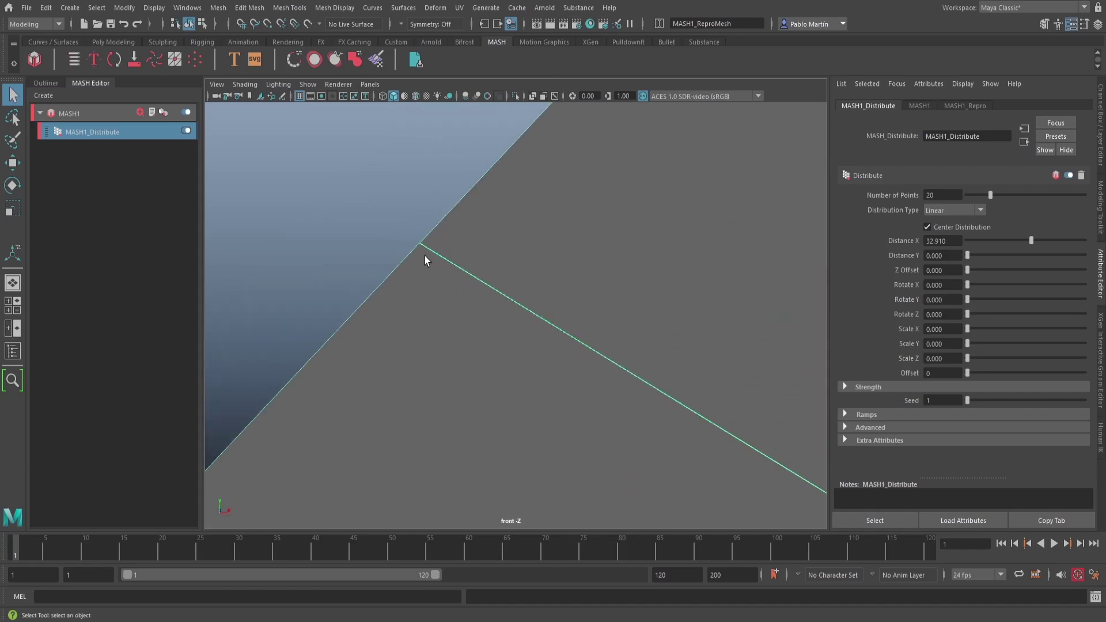
# - Examine the whole wavy strand in front-view wireframe and in the shaded perspective view
pyautogui.press('4')
pyautogui.press('f')
pyautogui.scroll(10, 432, 268)
pyautogui.scroll(10, 512, 320)
pyautogui.scroll(3, 513, 321)
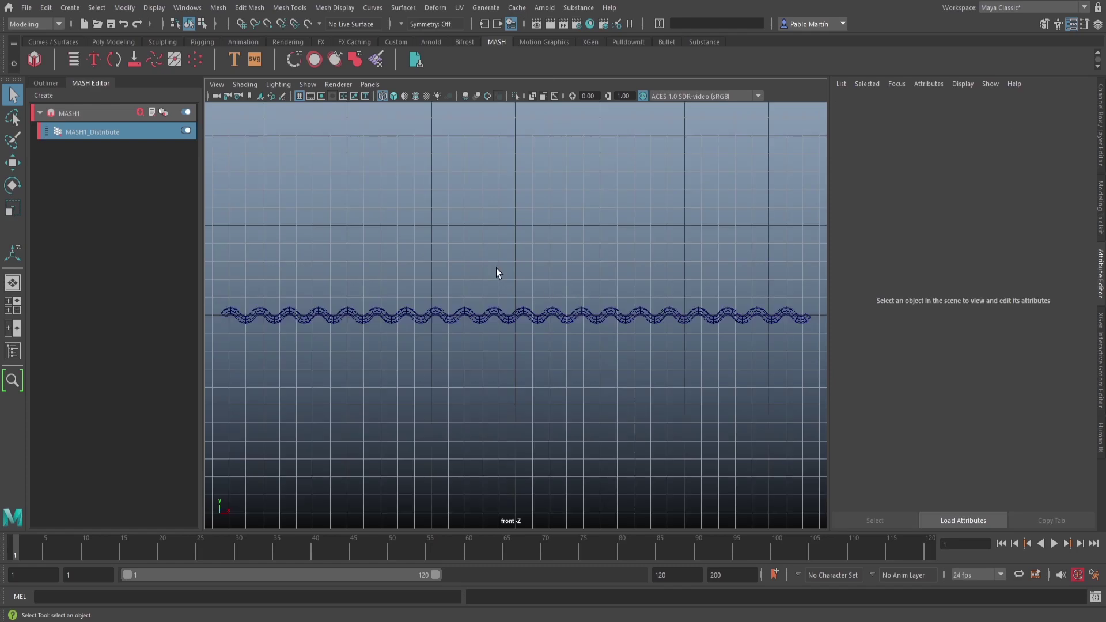
pyautogui.press('space')
pyautogui.moveTo(496, 269); pyautogui.dragTo(496, 230)
pyautogui.press('5')
pyautogui.keyDown('alt'); pyautogui.moveTo(523, 326); pyautogui.dragTo(451, 321); pyautogui.keyUp('alt')
pyautogui.keyDown('alt'); pyautogui.moveTo(451, 321); pyautogui.dragTo(553, 313, button='right'); pyautogui.keyUp('alt')
pyautogui.keyDown('alt'); pyautogui.moveTo(553, 313); pyautogui.dragTo(548, 363, button='middle'); pyautogui.keyUp('alt')
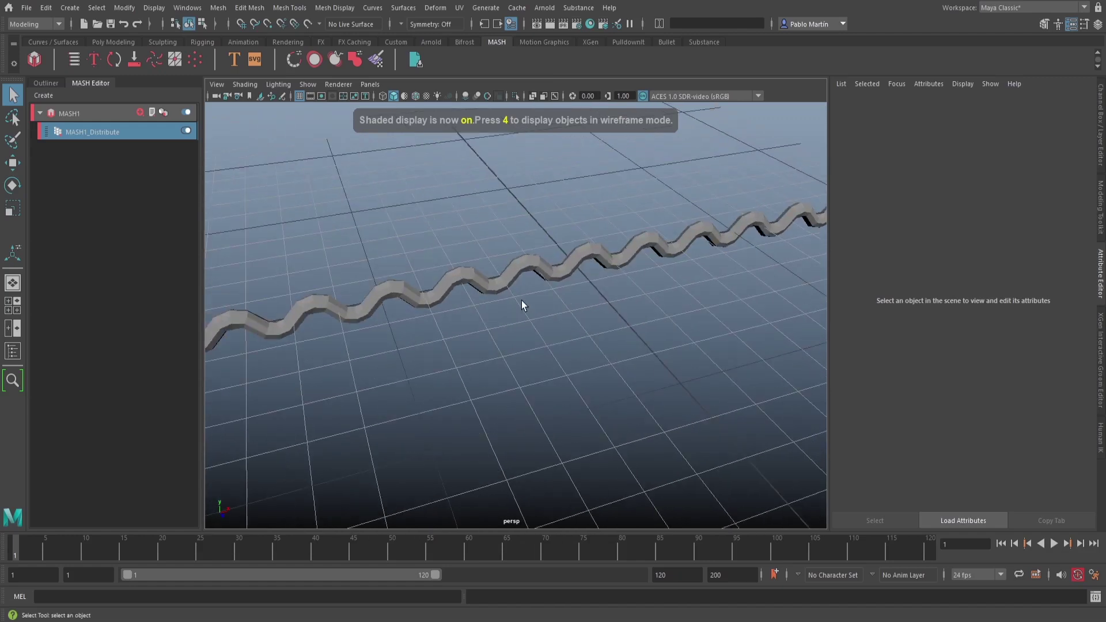
# - Duplicate MASH1_ReproMesh and rename the copy Varilla
pyautogui.click(514, 267)
pyautogui.keyDown('alt'); pyautogui.moveTo(716, 320); pyautogui.dragTo(435, 319, button='right'); pyautogui.keyUp('alt')
pyautogui.moveTo(435, 318)
pyautogui.keyDown('alt'); pyautogui.mouseDown()
pyautogui.moveTo(508, 326)
pyautogui.moveTo(474, 326)
pyautogui.mouseUp(); pyautogui.keyUp('alt')
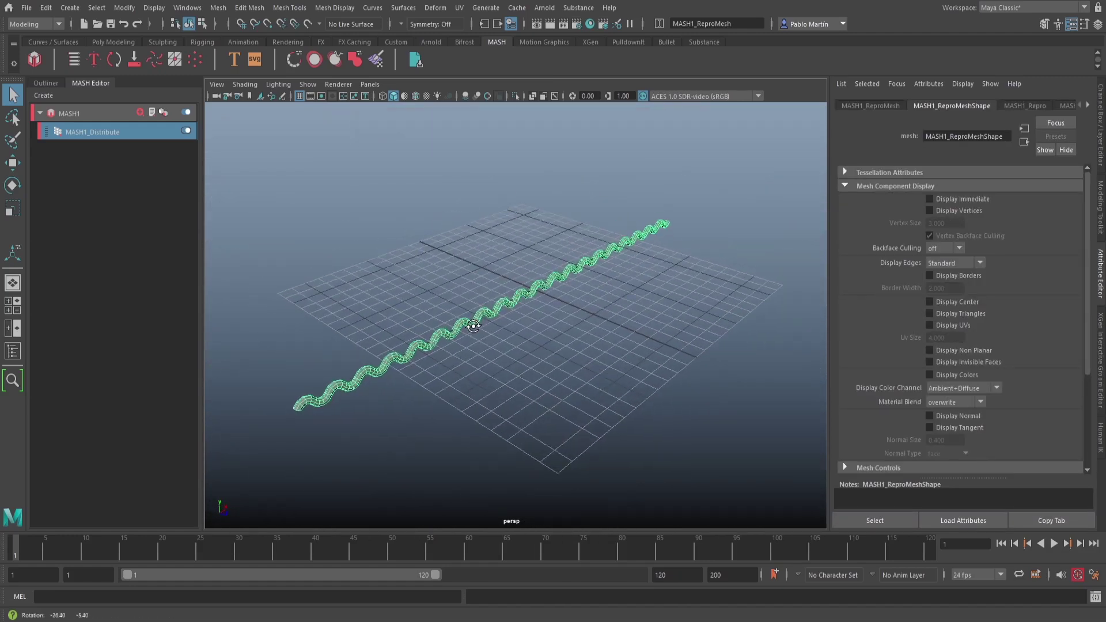
pyautogui.click(48, 84)
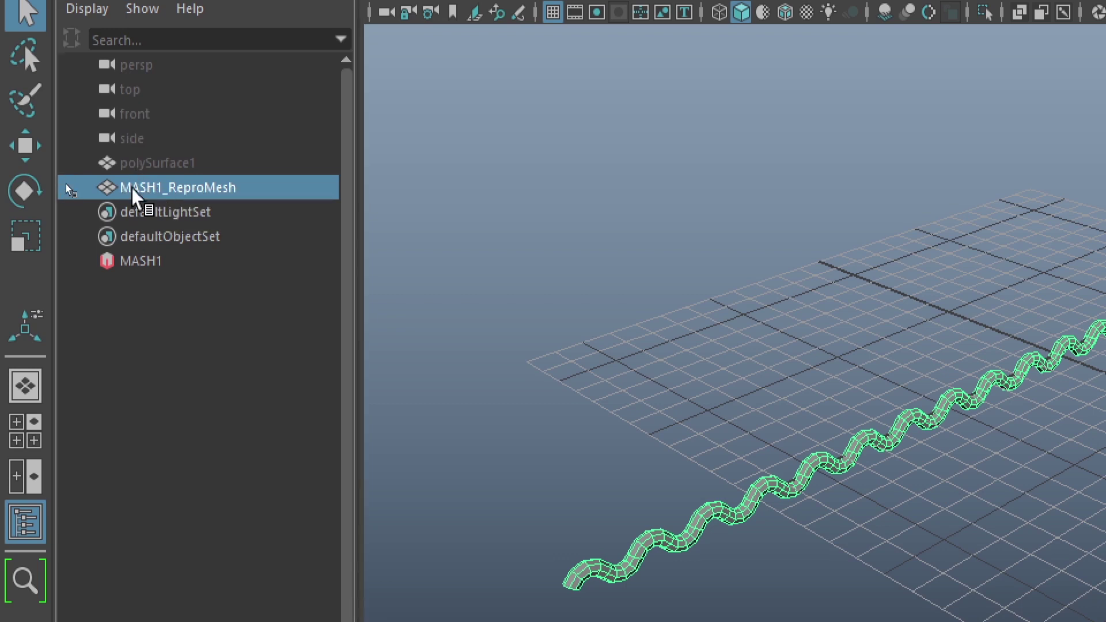
pyautogui.hotkey('ctrl', 'd')
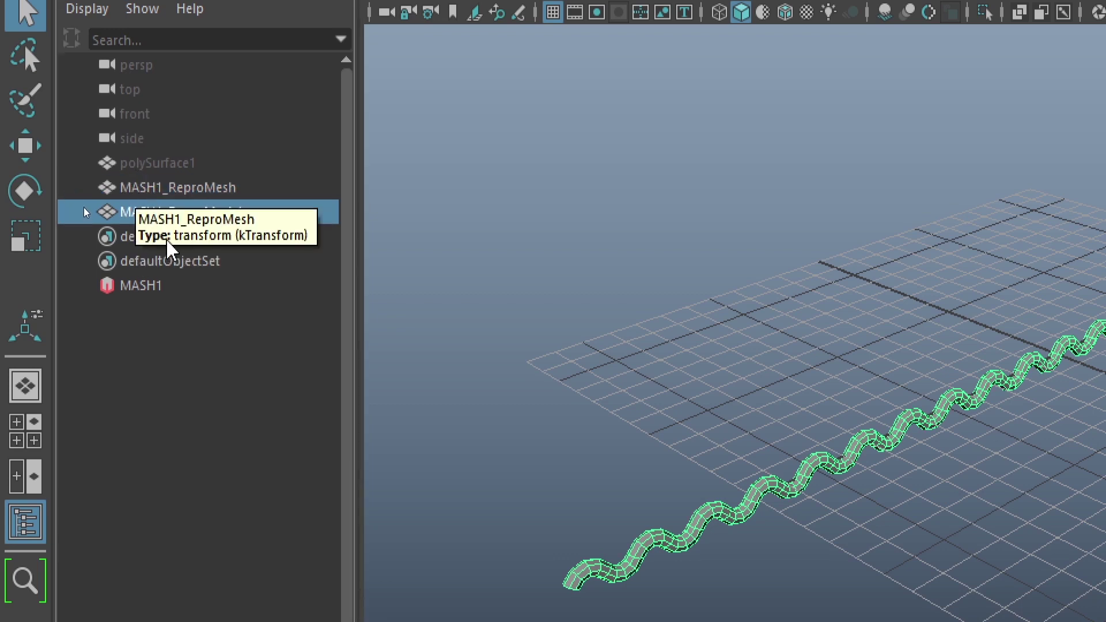
pyautogui.doubleClick(165, 213)
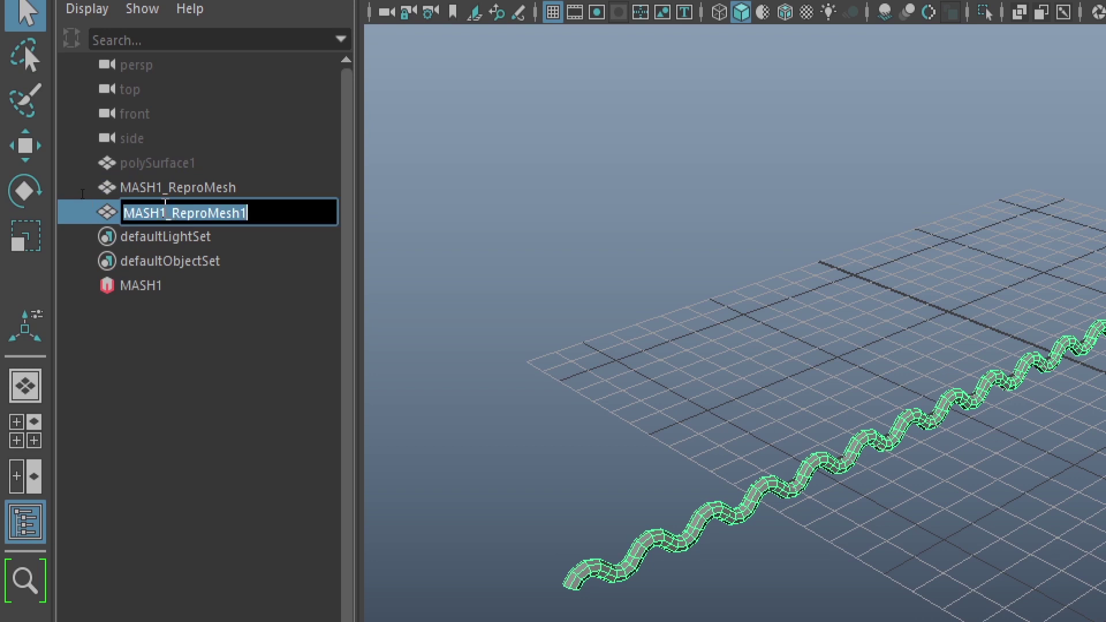
pyautogui.write('Varilla')
pyautogui.press('Return')
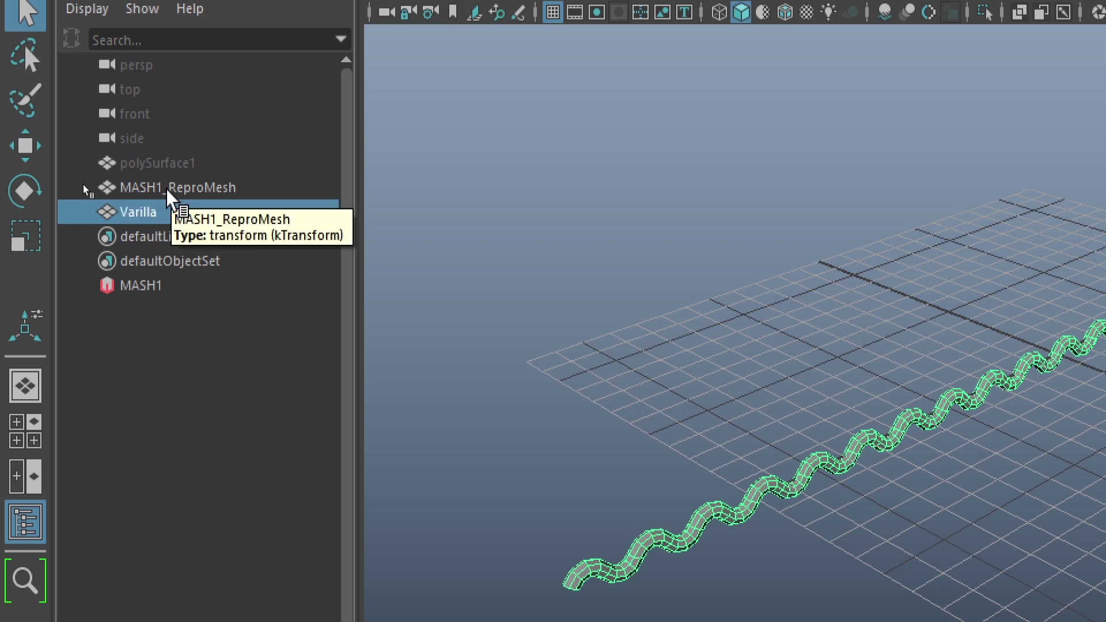
# - Switch the MASH1 network off and back on as a test
pyautogui.click(181, 65)
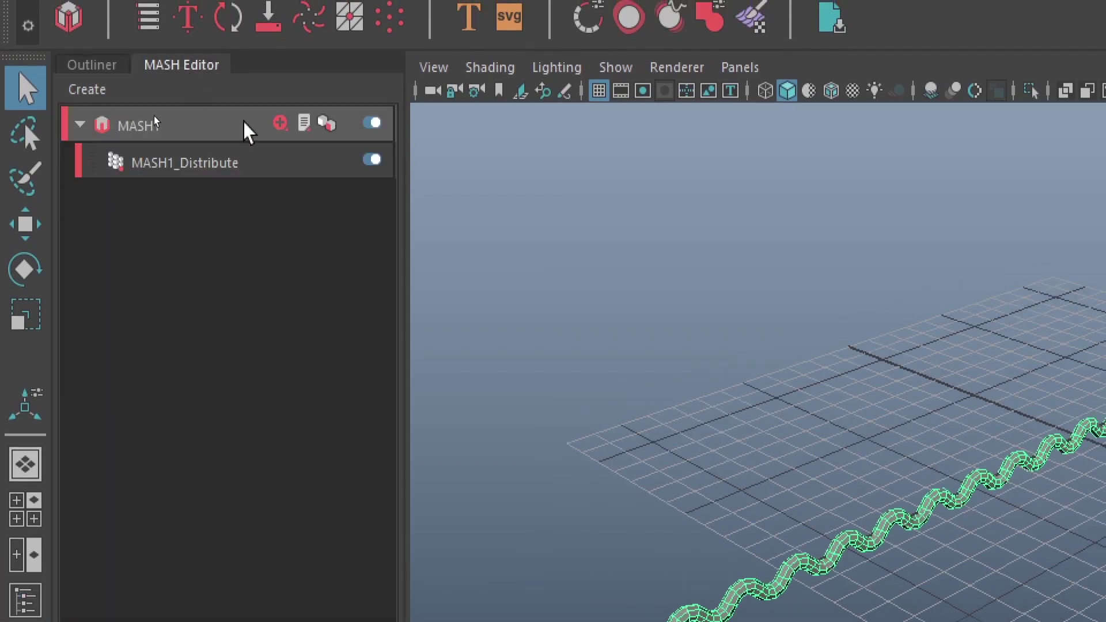
pyautogui.click(369, 124)
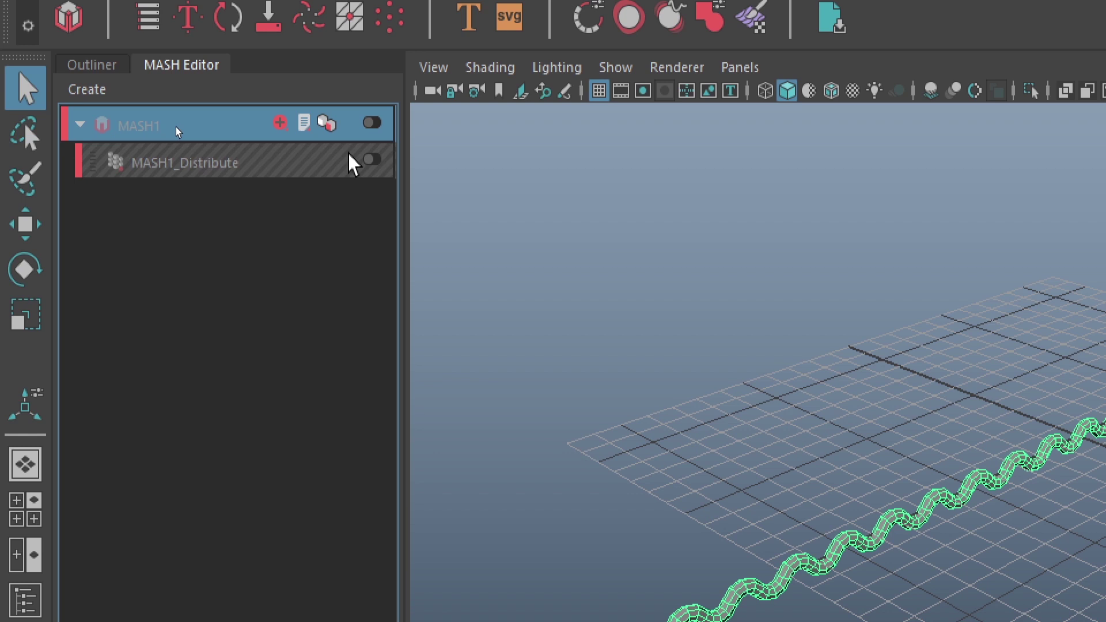
pyautogui.click(374, 124)
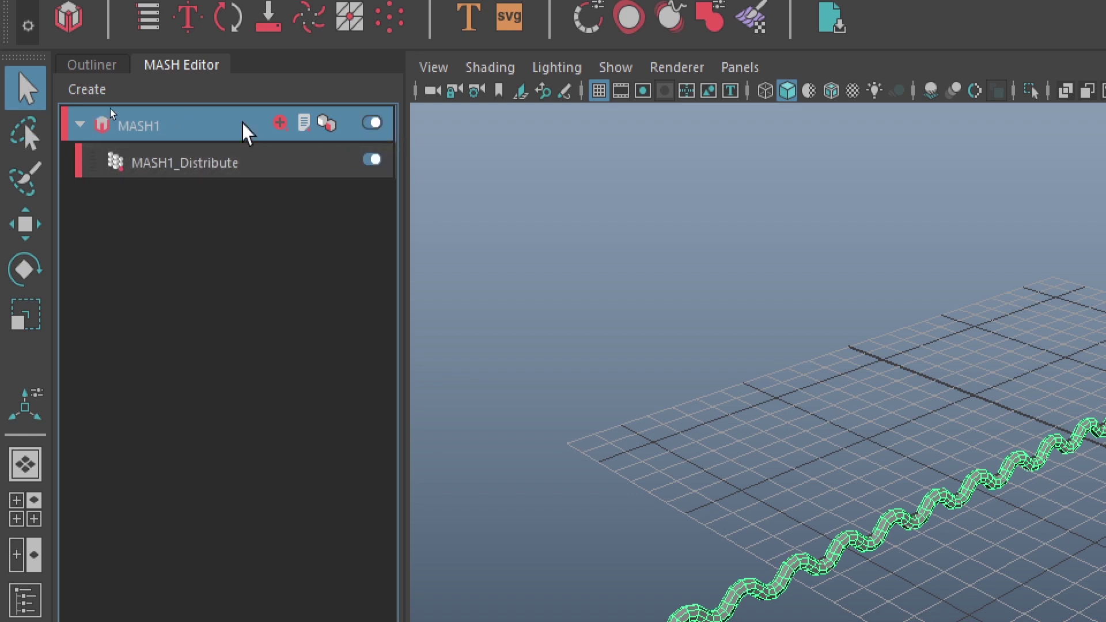
pyautogui.click(115, 66)
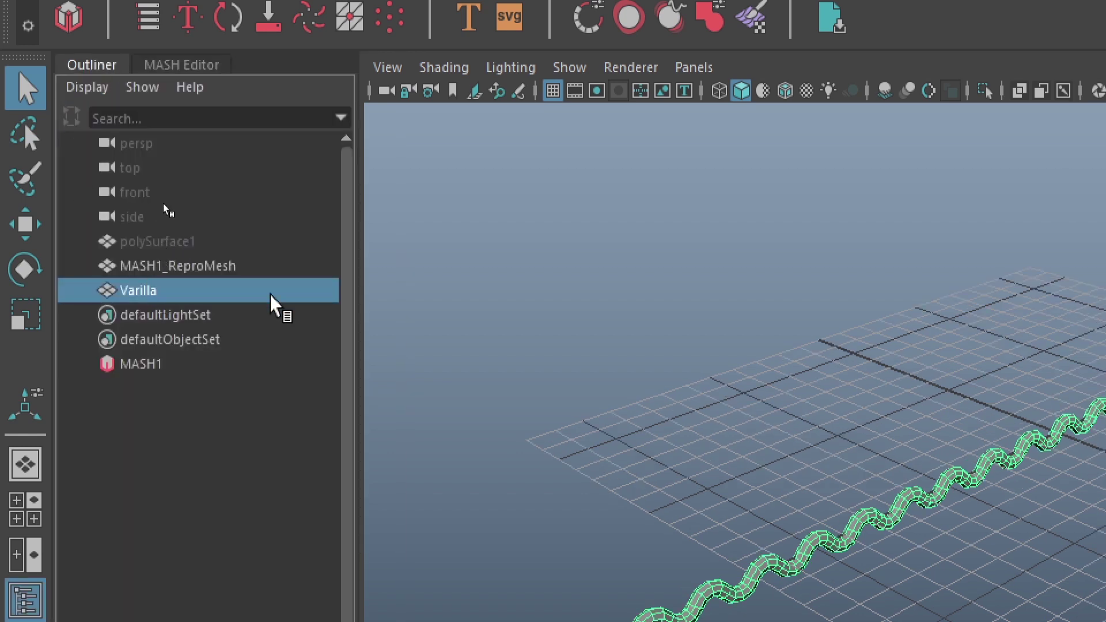
# - Move Varilla away from the original MASH1_ReproMesh strand and select the original strand
pyautogui.press('w')
pyautogui.moveTo(839, 439); pyautogui.dragTo(703, 374, button='middle')
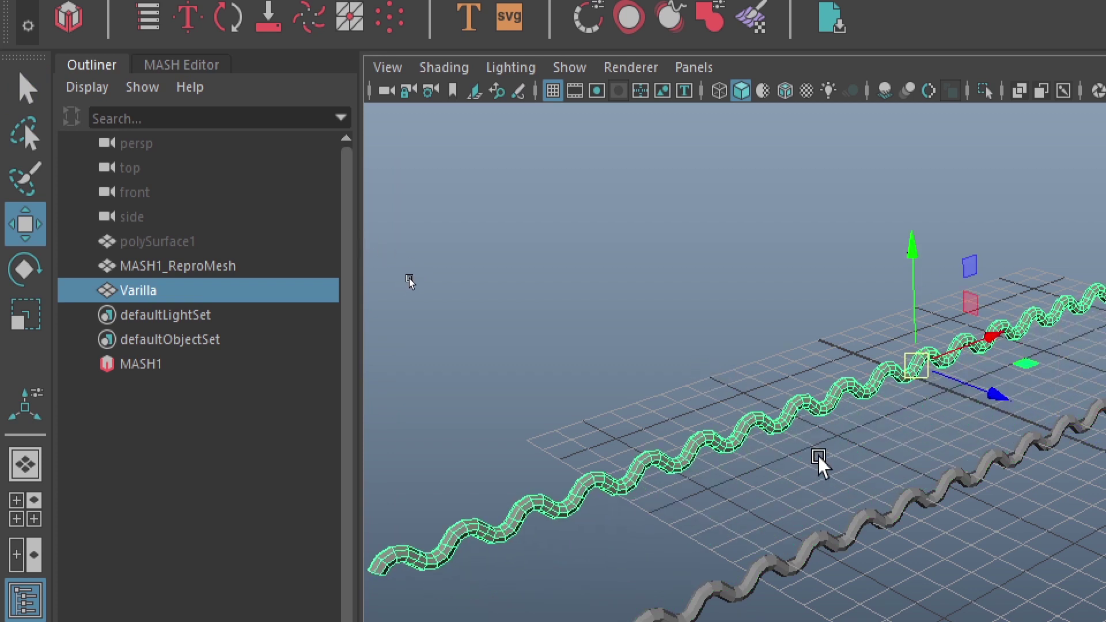
pyautogui.click(889, 525)
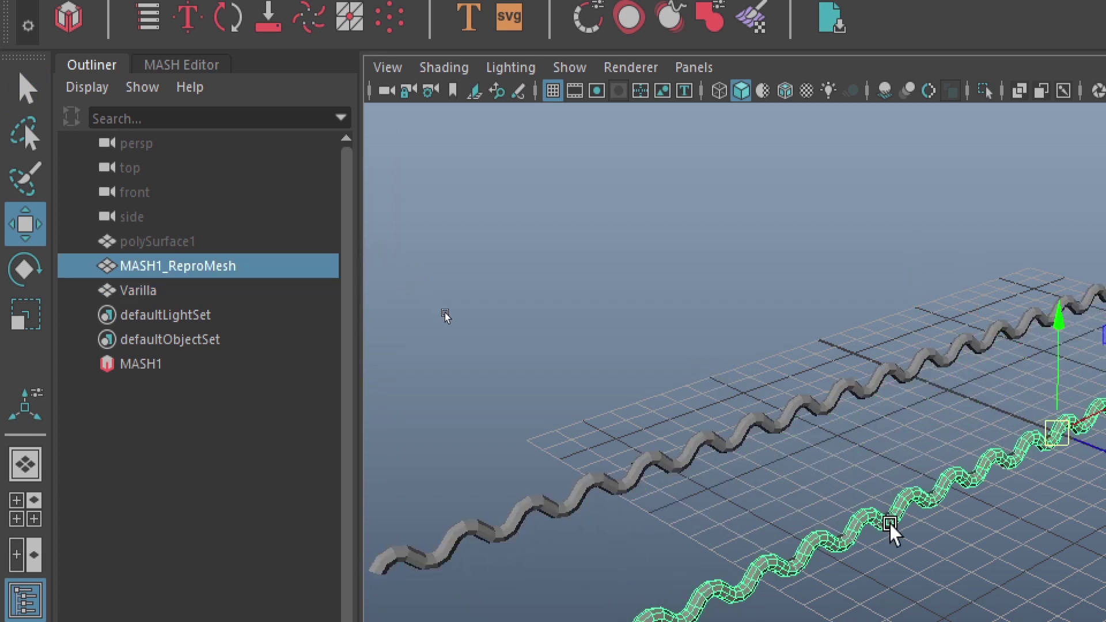
# - Disable the MASH1 network to hide the original repeated strand
pyautogui.click(173, 64)
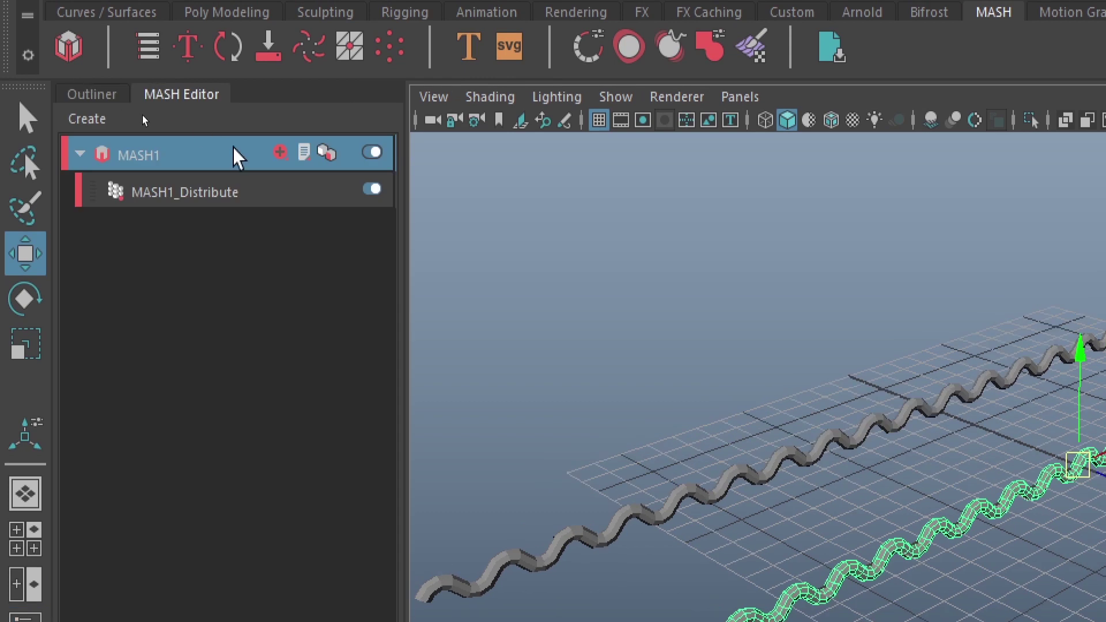
pyautogui.click(372, 153)
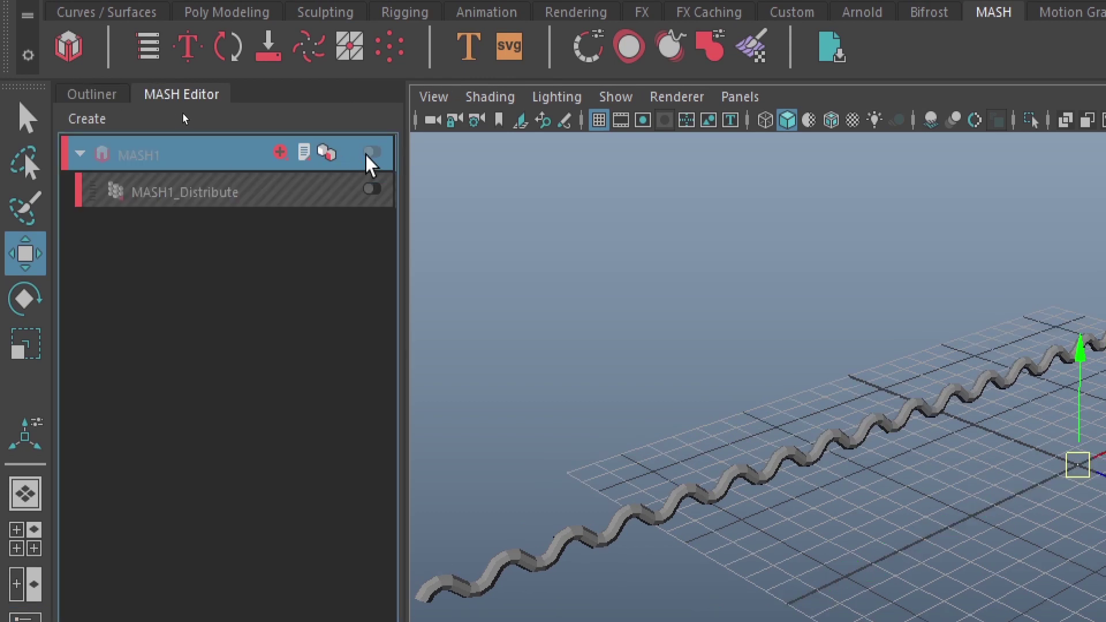
pyautogui.click(95, 94)
# - Select Varilla and reset its Translate X, Y and Z to 0
pyautogui.click(142, 319)
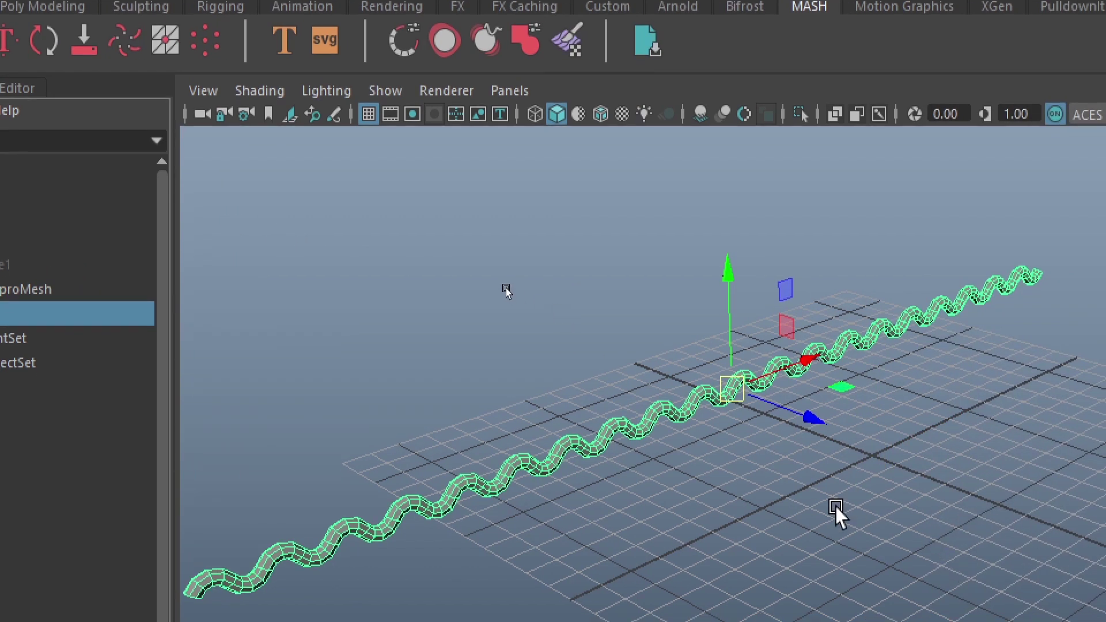
pyautogui.hotkey('ctrl', 'a')
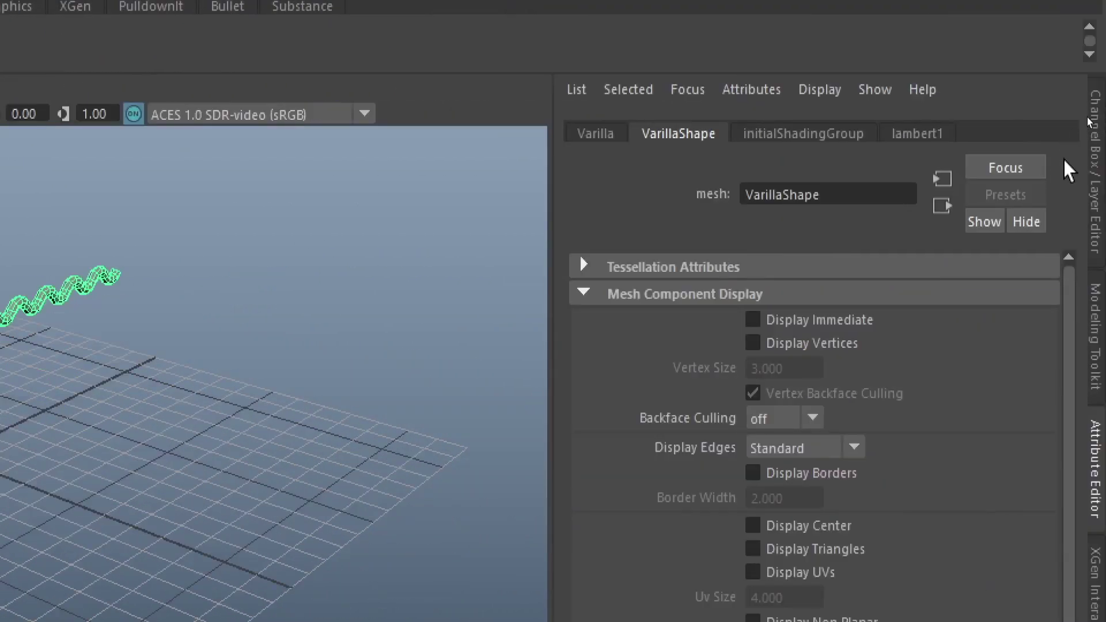
pyautogui.click(1096, 160)
pyautogui.moveTo(1047, 160); pyautogui.dragTo(1039, 196)
pyautogui.doubleClick(1043, 199)
pyautogui.write('0')
pyautogui.press('Return')
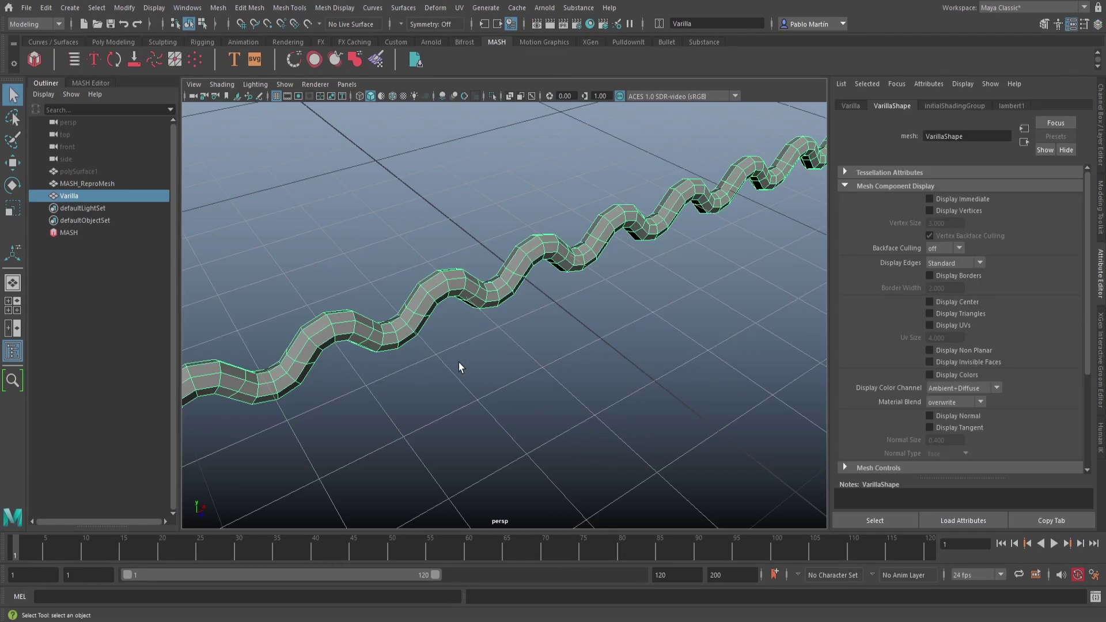
# - Turn on Display Borders for VarillaShape and set the Border Width to 7 to highlight the open seams
pyautogui.keyDown('alt'); pyautogui.moveTo(461, 367); pyautogui.dragTo(516, 378, button='right'); pyautogui.keyUp('alt')
pyautogui.keyDown('alt'); pyautogui.moveTo(516, 378); pyautogui.dragTo(542, 375, button='middle'); pyautogui.keyUp('alt')
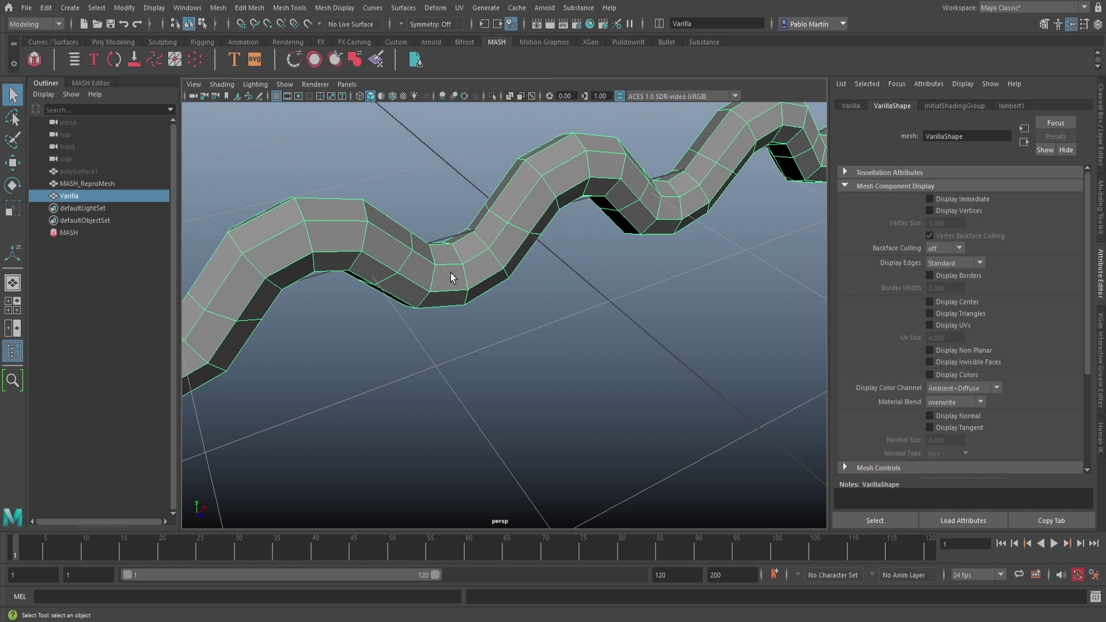
pyautogui.click(930, 276)
pyautogui.moveTo(574, 281)
pyautogui.keyDown('alt'); pyautogui.mouseDown(button='middle')
pyautogui.moveTo(526, 284)
pyautogui.moveTo(620, 317)
pyautogui.moveTo(565, 284)
pyautogui.mouseUp(button='middle'); pyautogui.keyUp('alt')
pyautogui.keyDown('alt'); pyautogui.moveTo(565, 284); pyautogui.dragTo(575, 286, button='right'); pyautogui.keyUp('alt')
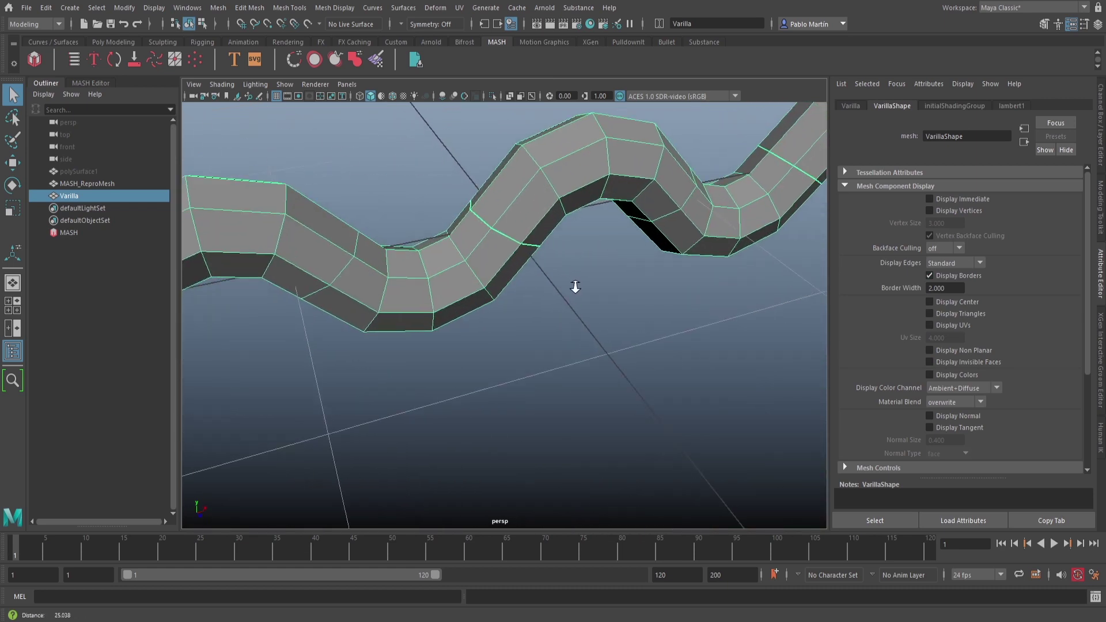
pyautogui.keyDown('alt'); pyautogui.moveTo(575, 286); pyautogui.dragTo(568, 298); pyautogui.keyUp('alt')
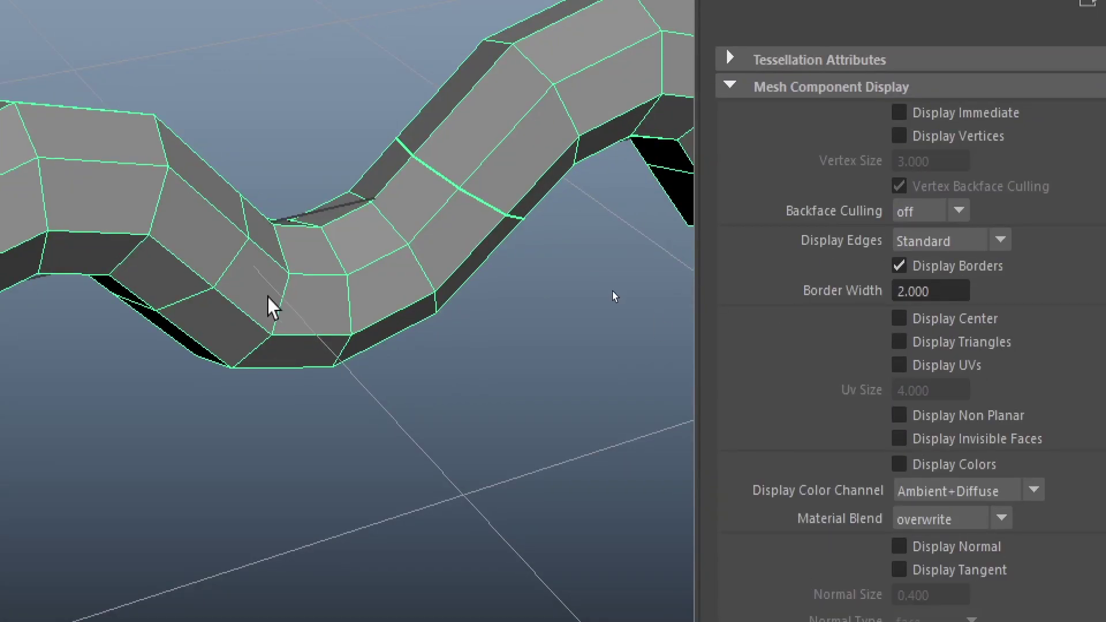
pyautogui.keyDown('alt'); pyautogui.moveTo(616, 297); pyautogui.dragTo(639, 283, button='middle'); pyautogui.keyUp('alt')
pyautogui.keyDown('alt'); pyautogui.moveTo(318, 281); pyautogui.dragTo(323, 286, button='middle'); pyautogui.keyUp('alt')
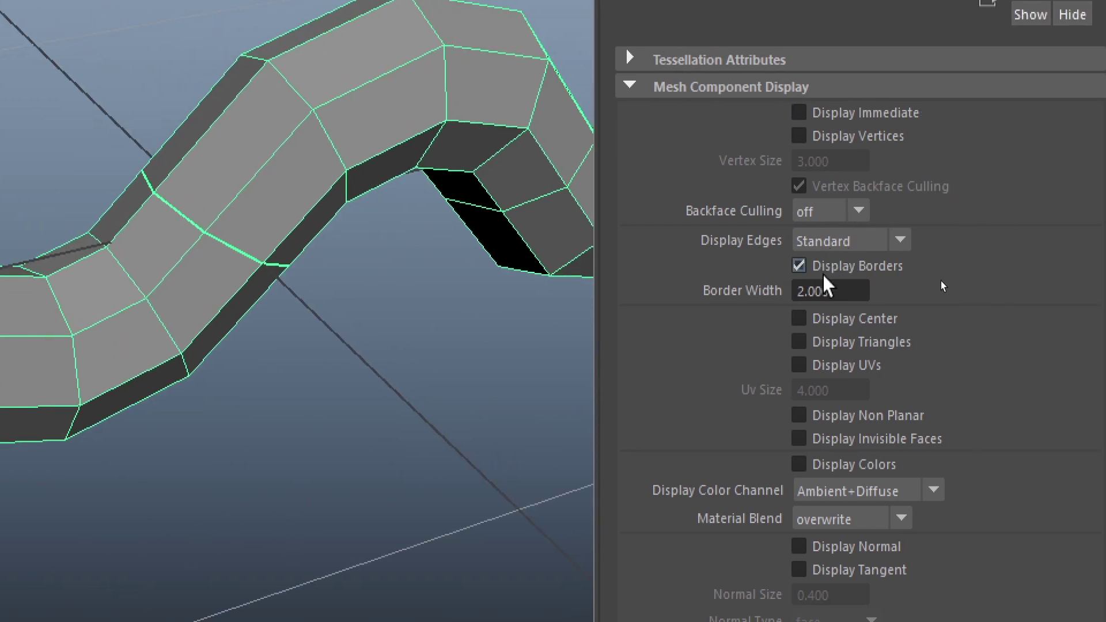
pyautogui.keyDown('ctrl'); pyautogui.moveTo(814, 290); pyautogui.dragTo(864, 299); pyautogui.keyUp('ctrl')
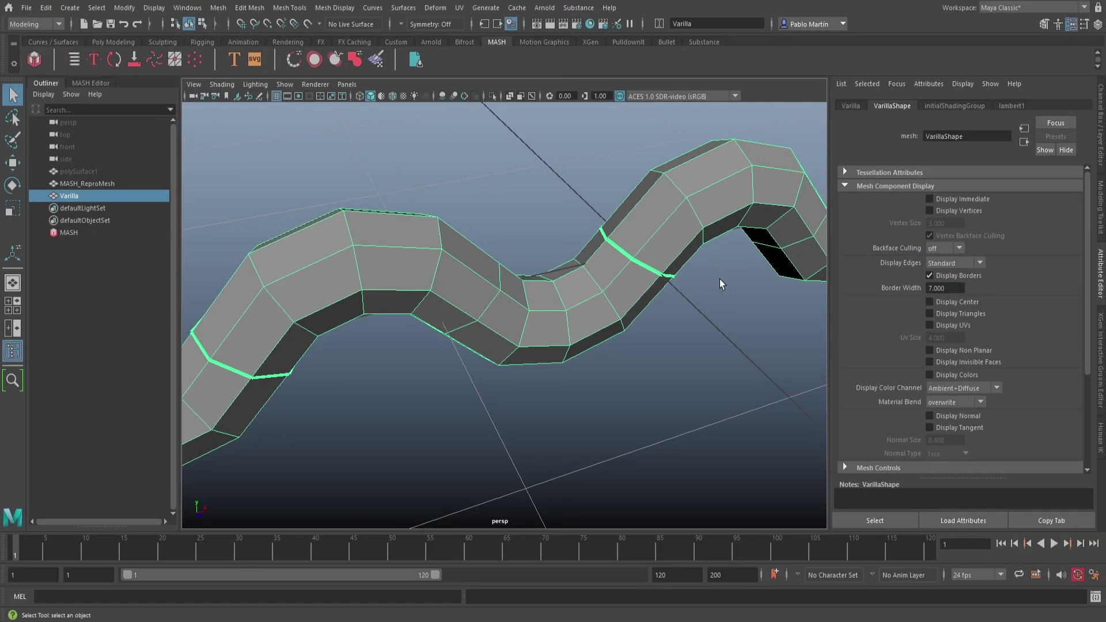
# - Check the seams between Varilla's segments and merge its vertices with a Distance Threshold of 0.01
pyautogui.keyDown('alt'); pyautogui.moveTo(722, 284); pyautogui.dragTo(585, 272, button='right'); pyautogui.keyUp('alt')
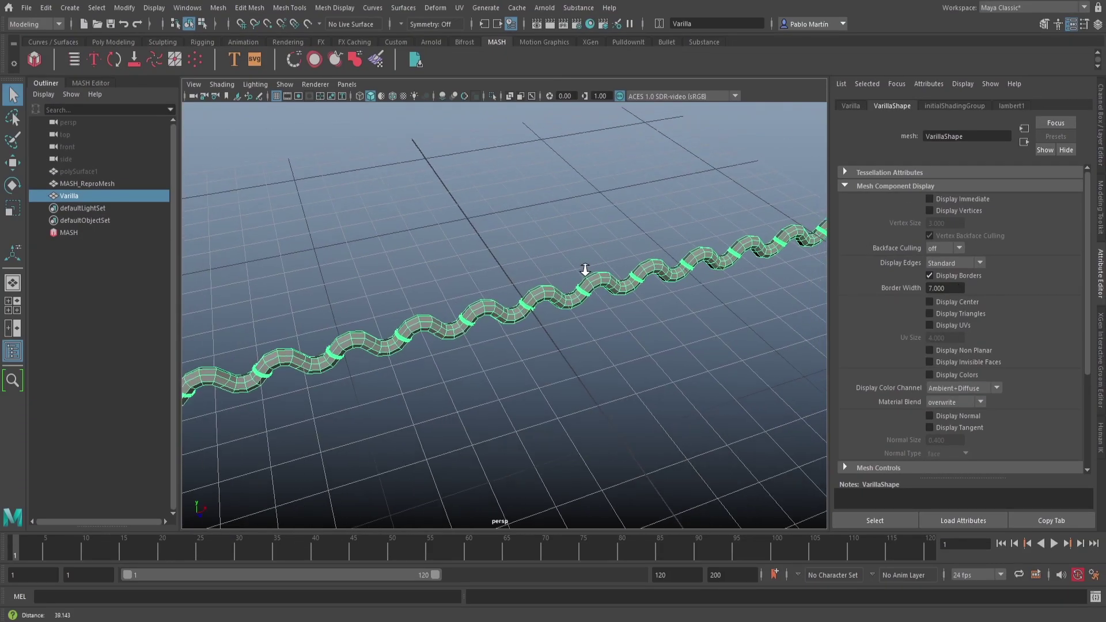
pyautogui.keyDown('alt'); pyautogui.moveTo(518, 372); pyautogui.dragTo(513, 364); pyautogui.keyUp('alt')
pyautogui.keyDown('alt'); pyautogui.moveTo(514, 364); pyautogui.dragTo(593, 367, button='right'); pyautogui.keyUp('alt')
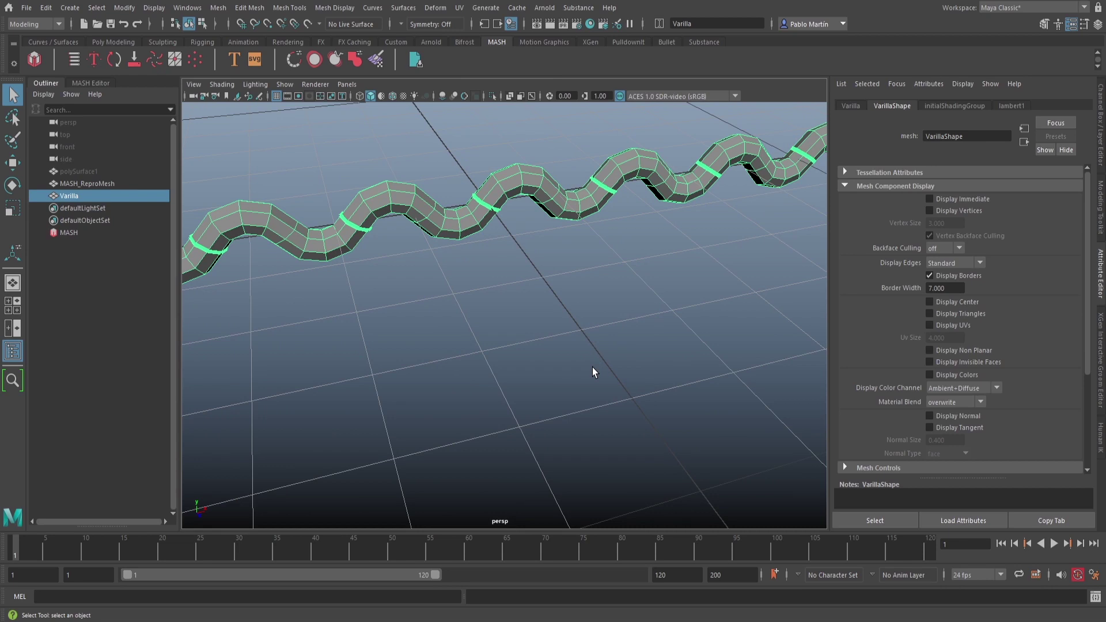
pyautogui.moveTo(548, 302)
pyautogui.keyDown('alt'); pyautogui.mouseDown(button='right')
pyautogui.moveTo(544, 313)
pyautogui.moveTo(587, 340)
pyautogui.mouseUp(button='right'); pyautogui.keyUp('alt')
pyautogui.moveTo(588, 341)
pyautogui.keyDown('alt'); pyautogui.mouseDown(button='middle')
pyautogui.moveTo(586, 325)
pyautogui.moveTo(579, 334)
pyautogui.mouseUp(button='middle'); pyautogui.keyUp('alt')
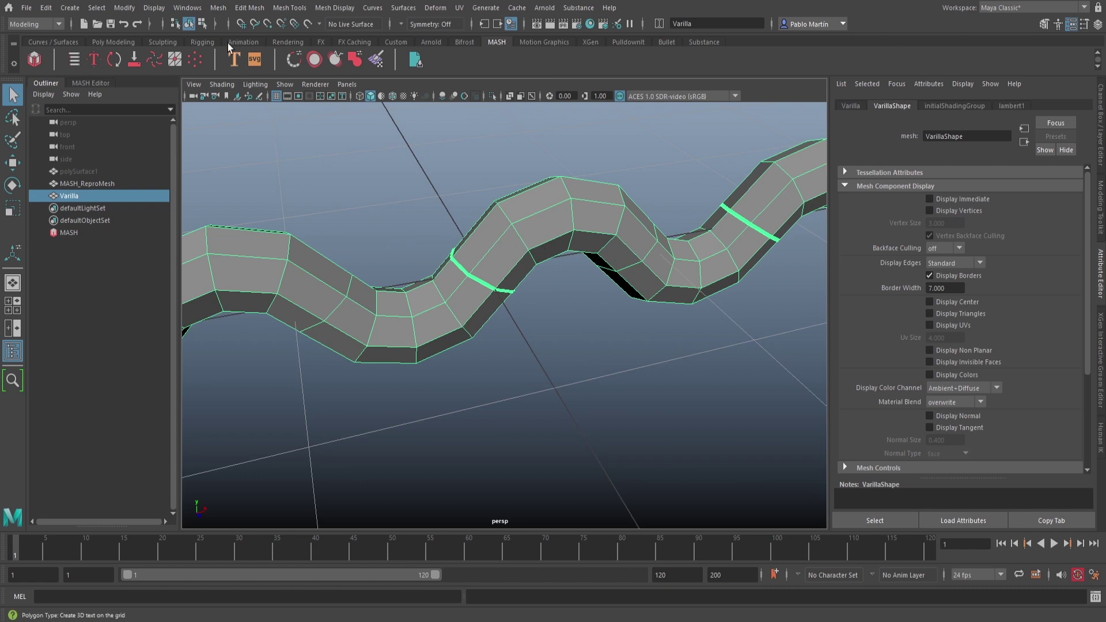
pyautogui.click(249, 7)
pyautogui.click(284, 140)
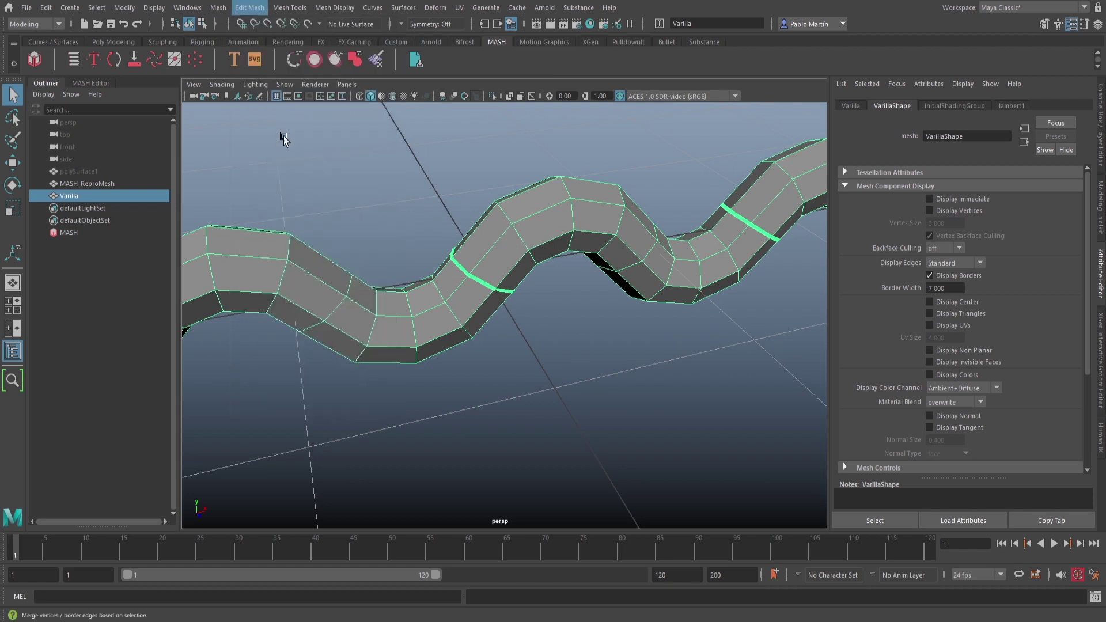
pyautogui.moveTo(698, 221)
pyautogui.keyDown('alt'); pyautogui.mouseDown(button='right')
pyautogui.moveTo(610, 291)
pyautogui.moveTo(526, 287)
pyautogui.mouseUp(button='right'); pyautogui.keyUp('alt')
pyautogui.moveTo(504, 287)
pyautogui.keyDown('alt'); pyautogui.mouseDown()
pyautogui.moveTo(544, 279)
pyautogui.moveTo(531, 279)
pyautogui.mouseUp(); pyautogui.keyUp('alt')
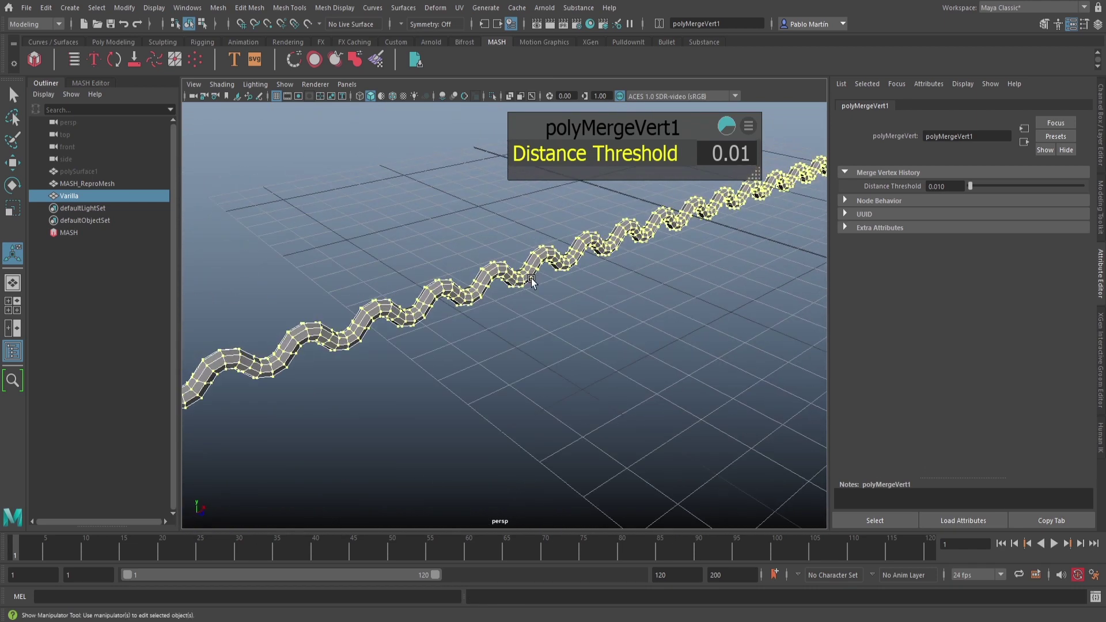
# - Leave the merge manipulator, reselect Varilla and turn off Display Borders
pyautogui.click(531, 280)
pyautogui.press('q')
pyautogui.click(501, 271)
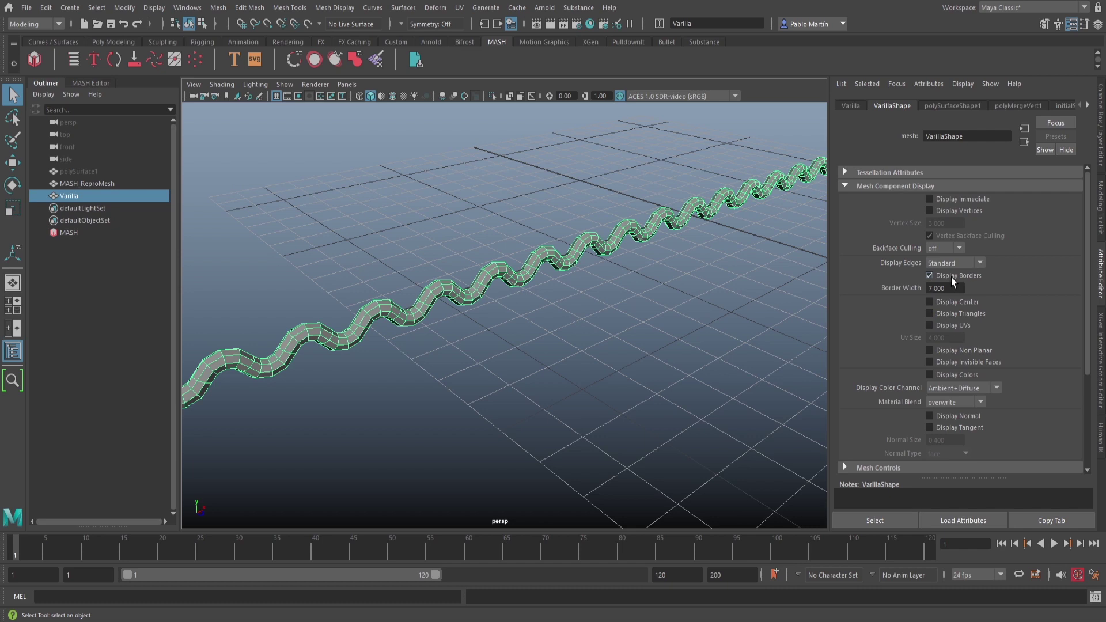
pyautogui.click(951, 278)
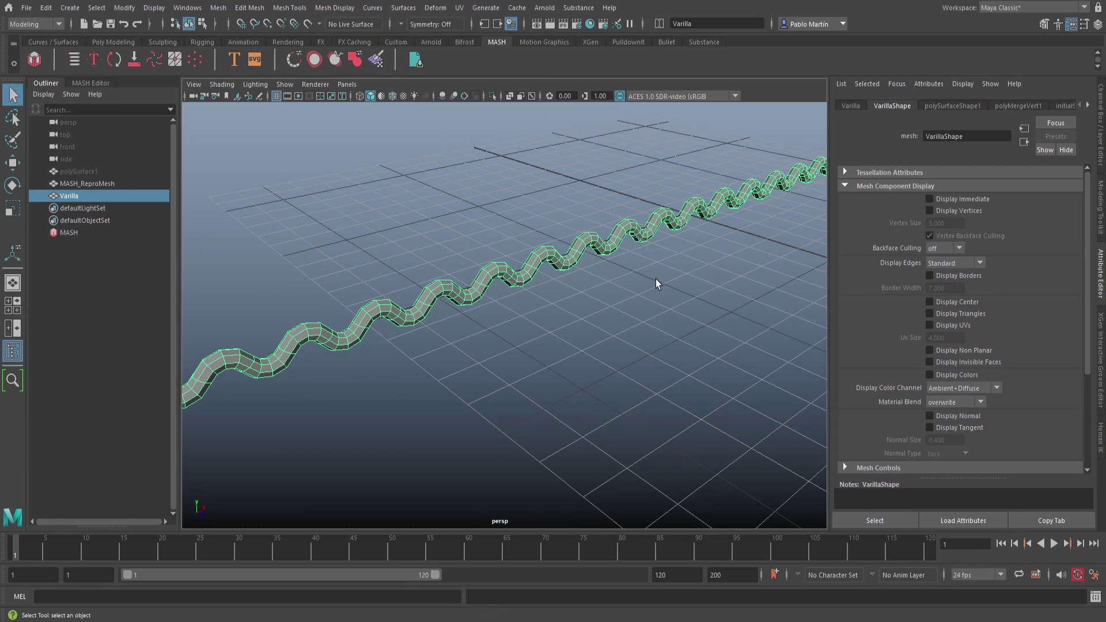
pyautogui.click(657, 279)
pyautogui.keyDown('alt'); pyautogui.moveTo(656, 279); pyautogui.dragTo(568, 247); pyautogui.keyUp('alt')
pyautogui.click(569, 246)
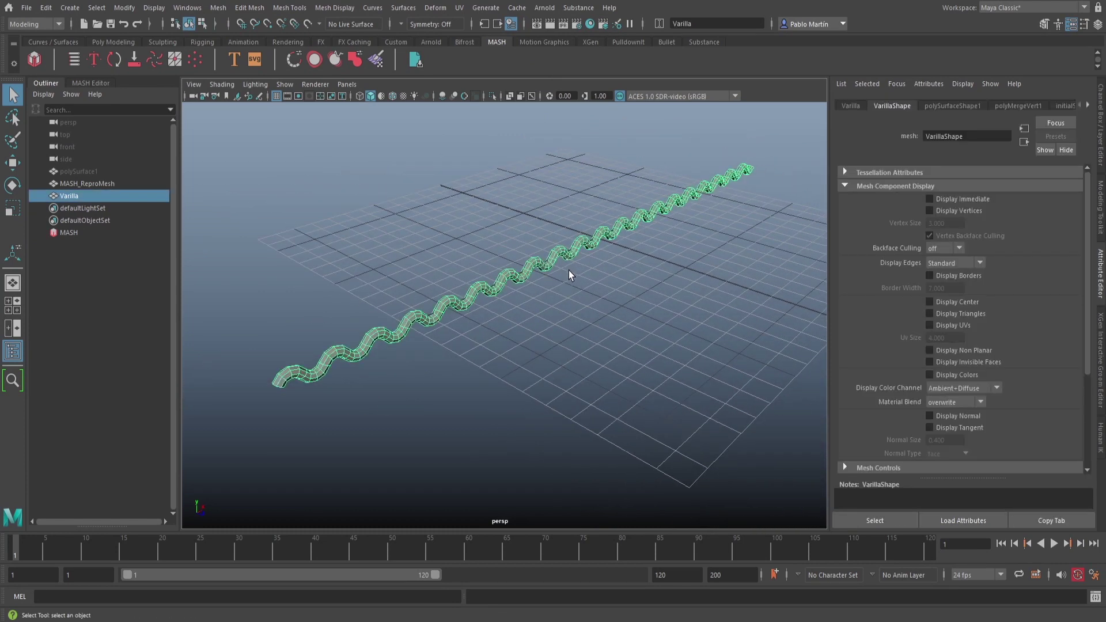
# - Preview Varilla smoothed up close to check the welded seams, and return it to the unsmoothed display
pyautogui.keyDown('alt'); pyautogui.moveTo(508, 296); pyautogui.dragTo(671, 303, button='right'); pyautogui.keyUp('alt')
pyautogui.keyDown('alt'); pyautogui.moveTo(672, 303); pyautogui.dragTo(635, 339, button='middle'); pyautogui.keyUp('alt')
pyautogui.press('1')
pyautogui.press('3')
pyautogui.click(583, 327)
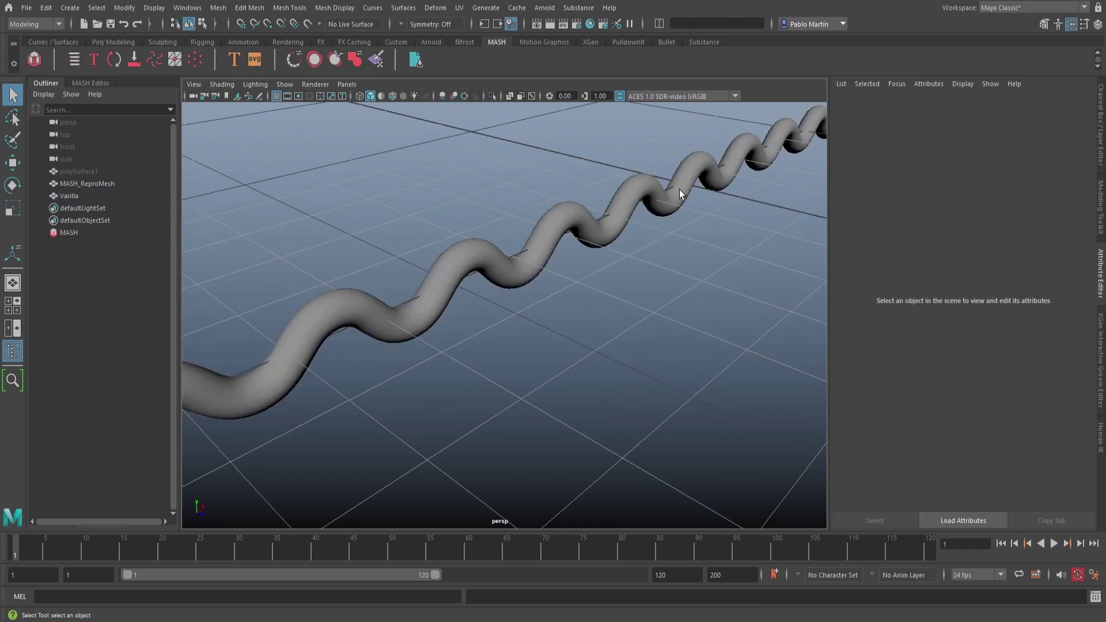
pyautogui.click(492, 269)
pyautogui.press('1')
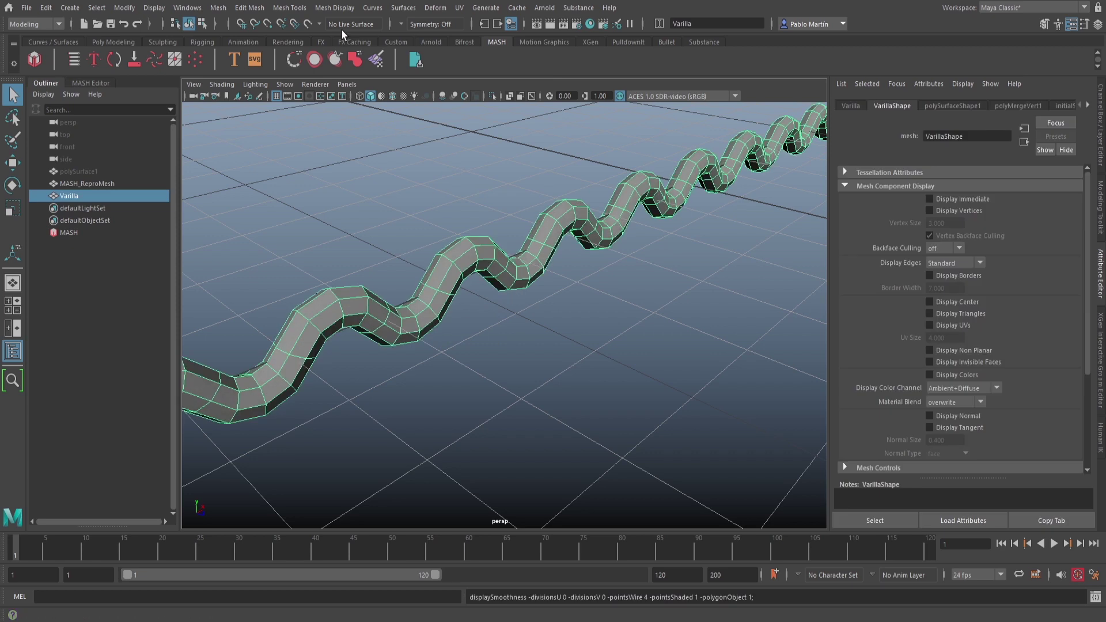
# - Delete Varilla's construction history, keeping the rod selected
pyautogui.click(112, 41)
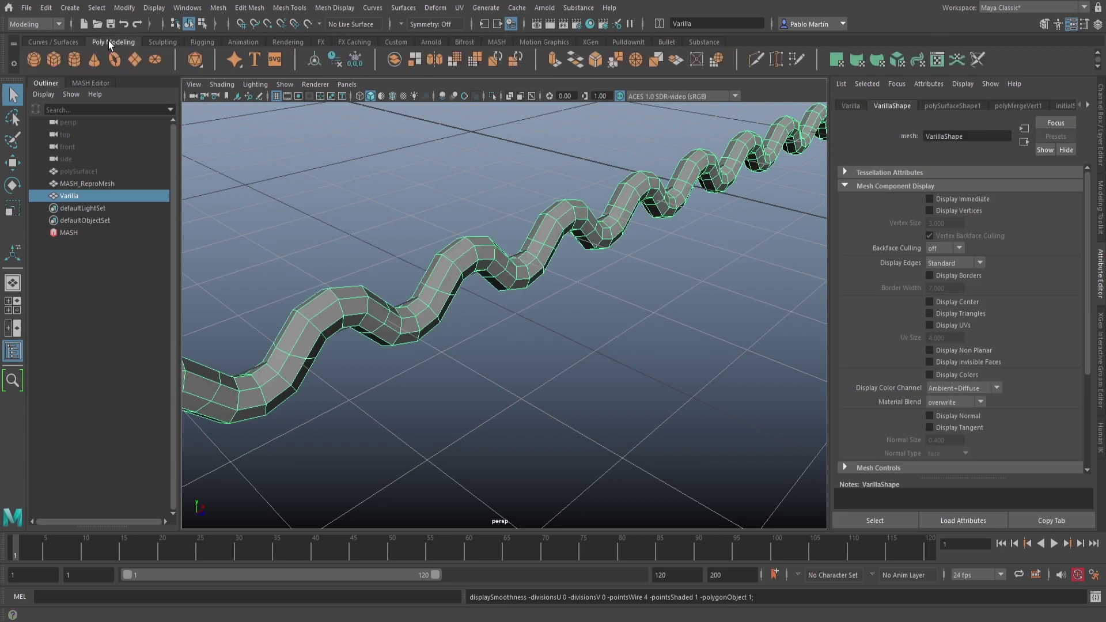
pyautogui.click(339, 63)
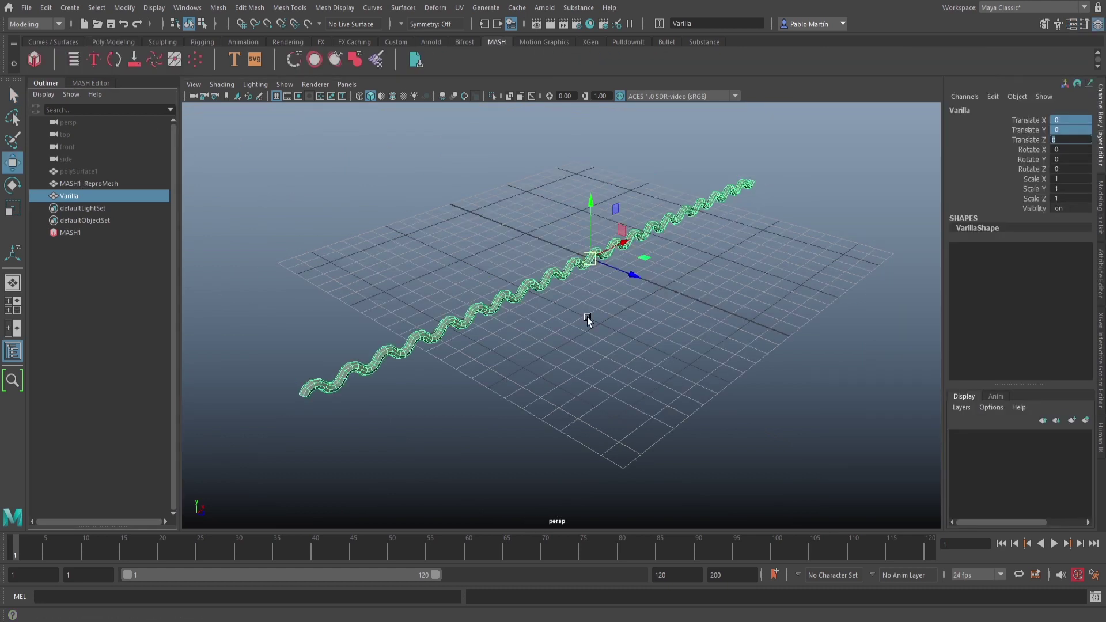
pyautogui.click(565, 322)
pyautogui.click(558, 278)
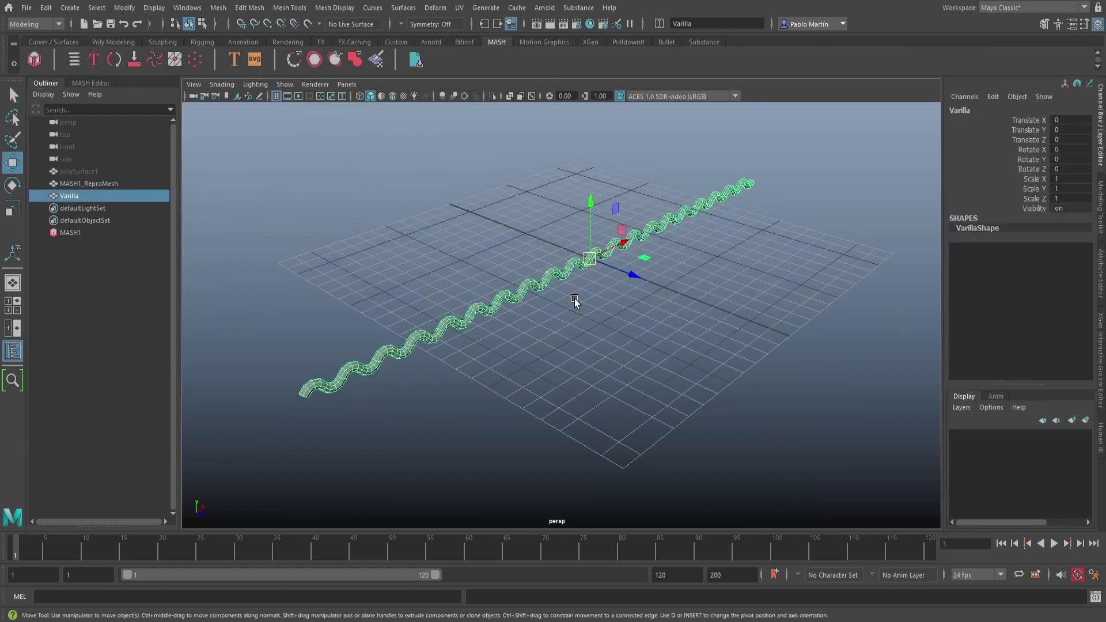
# - Try a free rotation of Varilla around its pivot, undo it and deselect the rod
pyautogui.press('e')
pyautogui.moveTo(593, 265); pyautogui.dragTo(563, 277)
pyautogui.hotkey('ctrl', 'z')
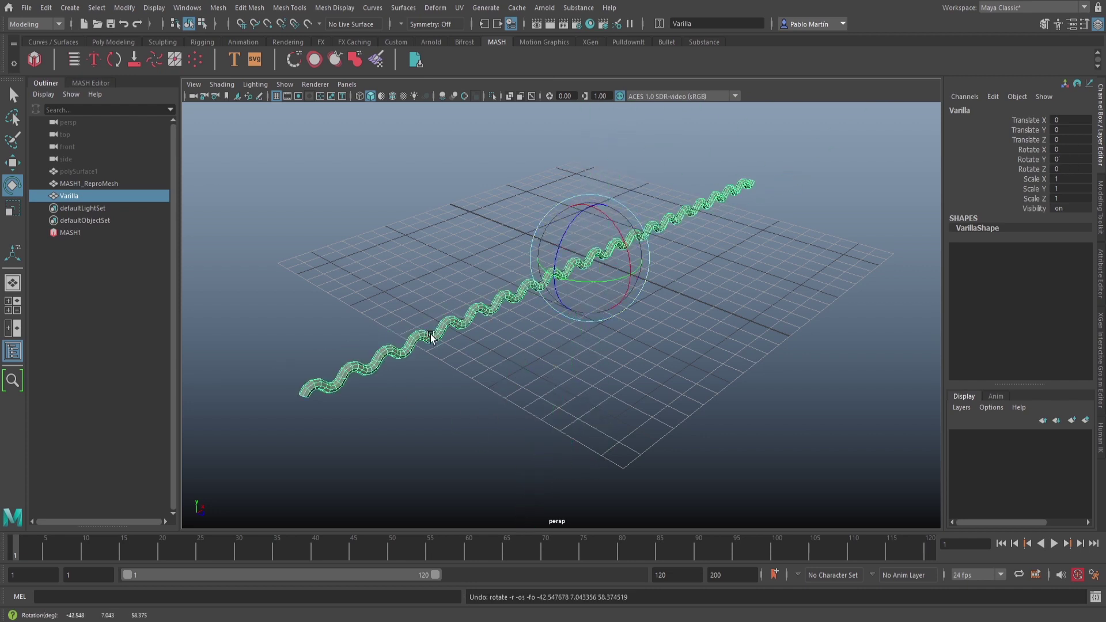
pyautogui.press('q')
pyautogui.click(564, 346)
# - Select Varilla and create a new MASH network from it
pyautogui.moveTo(637, 328)
pyautogui.keyDown('alt'); pyautogui.mouseDown()
pyautogui.moveTo(553, 306)
pyautogui.moveTo(631, 326)
pyautogui.mouseUp(); pyautogui.keyUp('alt')
pyautogui.keyDown('alt'); pyautogui.moveTo(632, 325); pyautogui.dragTo(618, 319, button='right'); pyautogui.keyUp('alt')
pyautogui.keyDown('alt'); pyautogui.moveTo(628, 332); pyautogui.dragTo(597, 311, button='middle'); pyautogui.keyUp('alt')
pyautogui.keyDown('alt'); pyautogui.moveTo(555, 321); pyautogui.dragTo(549, 331); pyautogui.keyUp('alt')
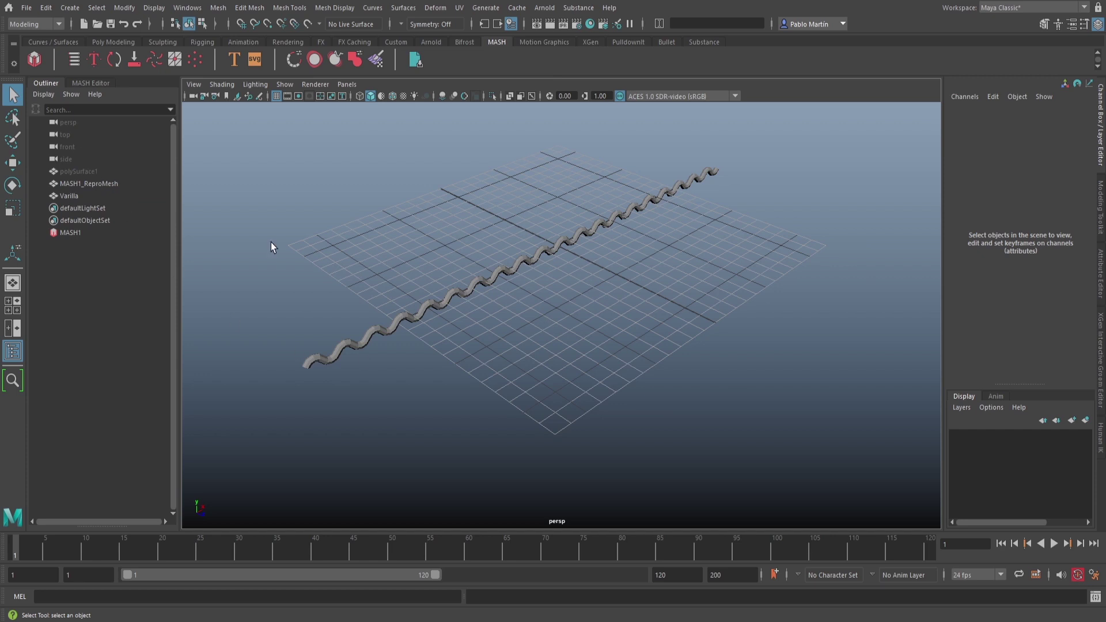
pyautogui.moveTo(492, 288); pyautogui.dragTo(493, 290)
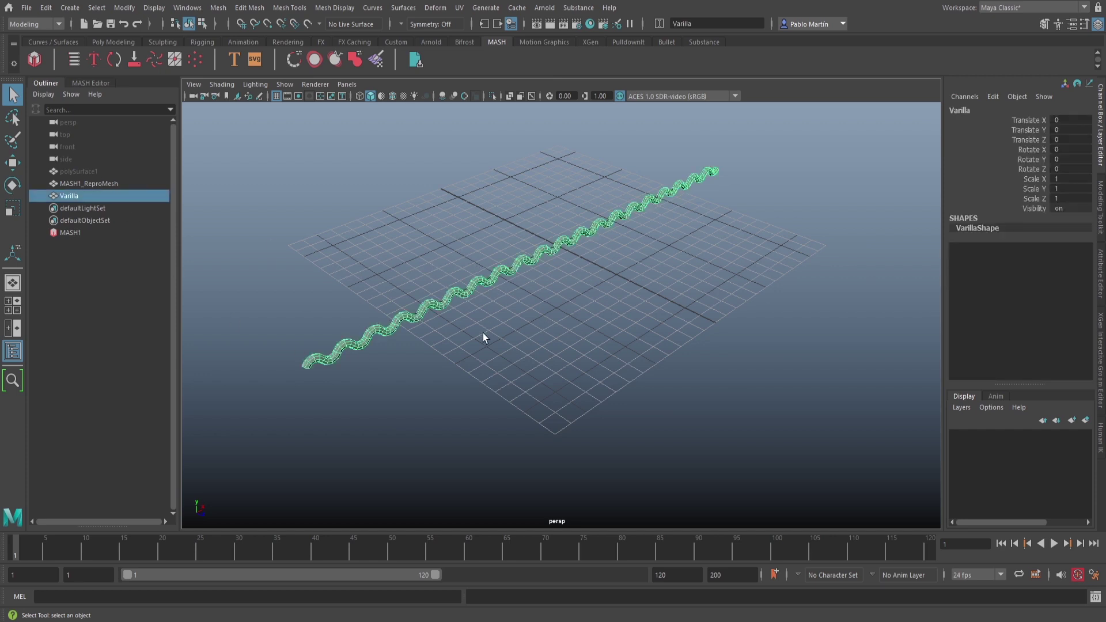
pyautogui.click(36, 60)
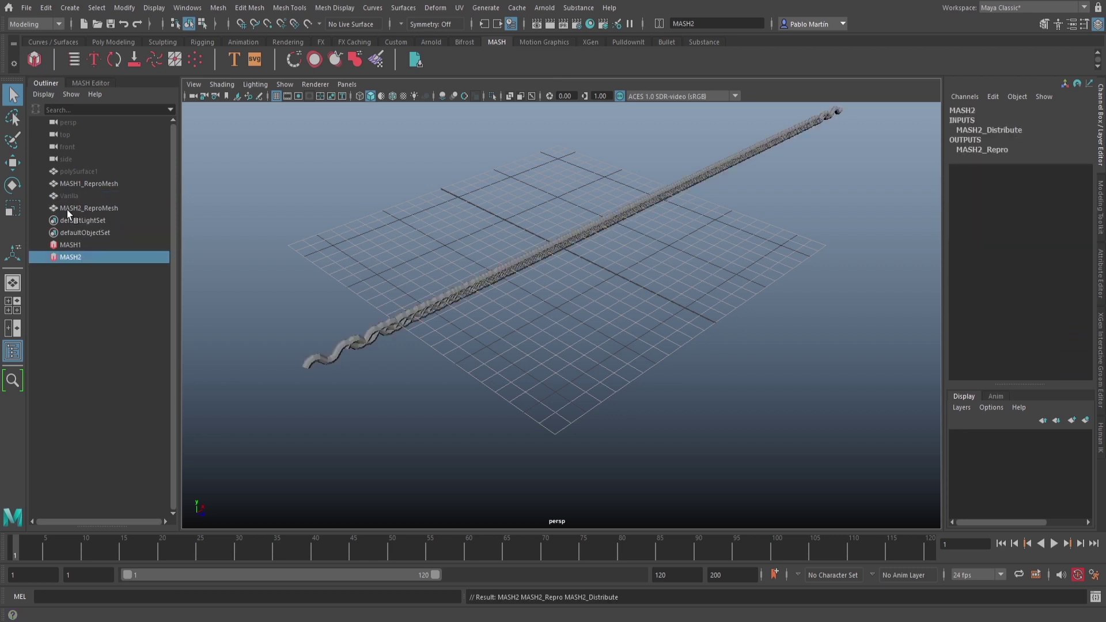
# - Rename the MASH1 network as MASH_VARILLA
pyautogui.click(81, 81)
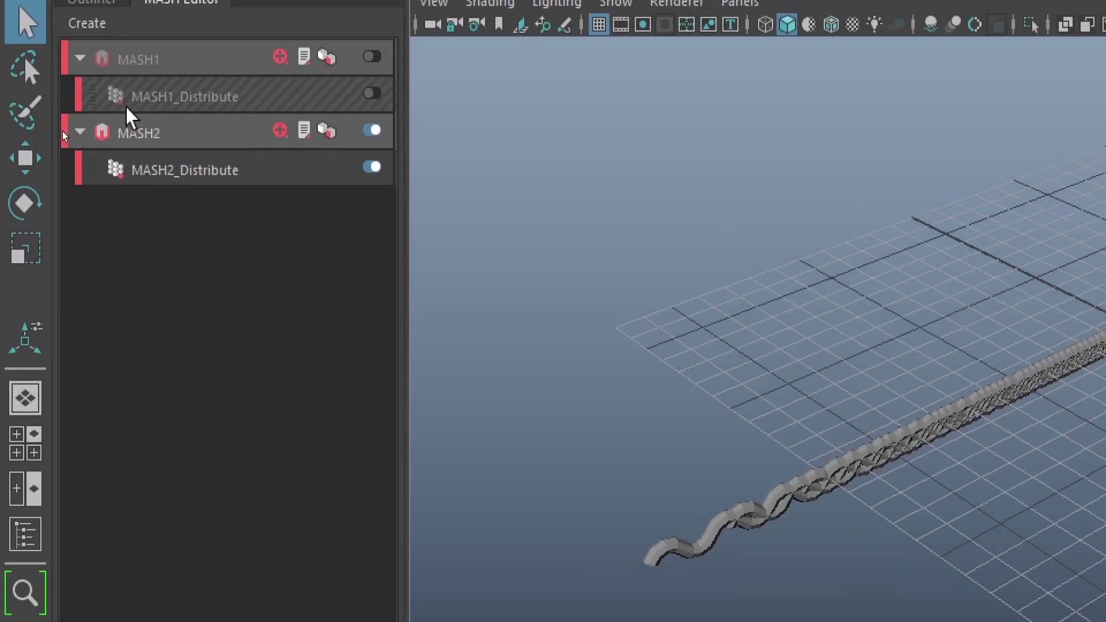
pyautogui.doubleClick(155, 109)
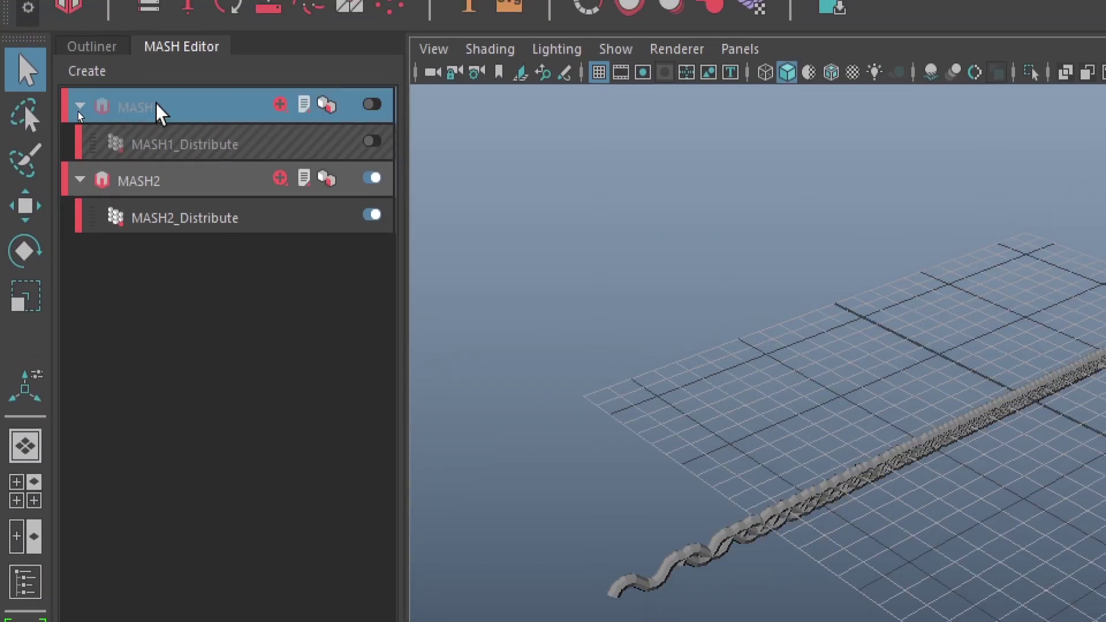
pyautogui.write('MASH_')
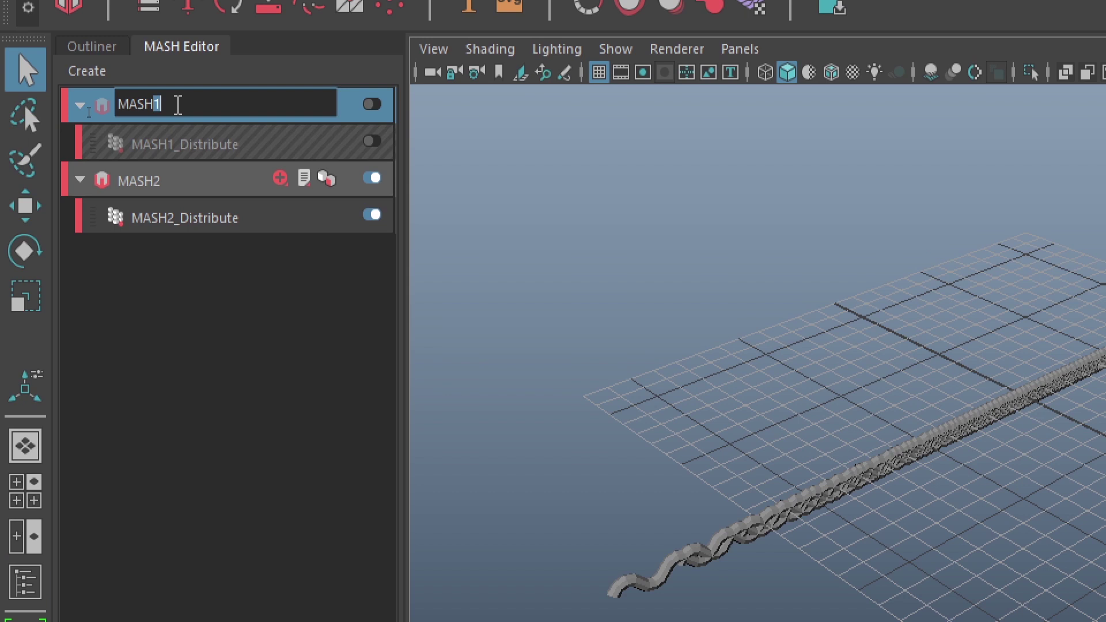
pyautogui.write('VARILLA')
pyautogui.press('Return')
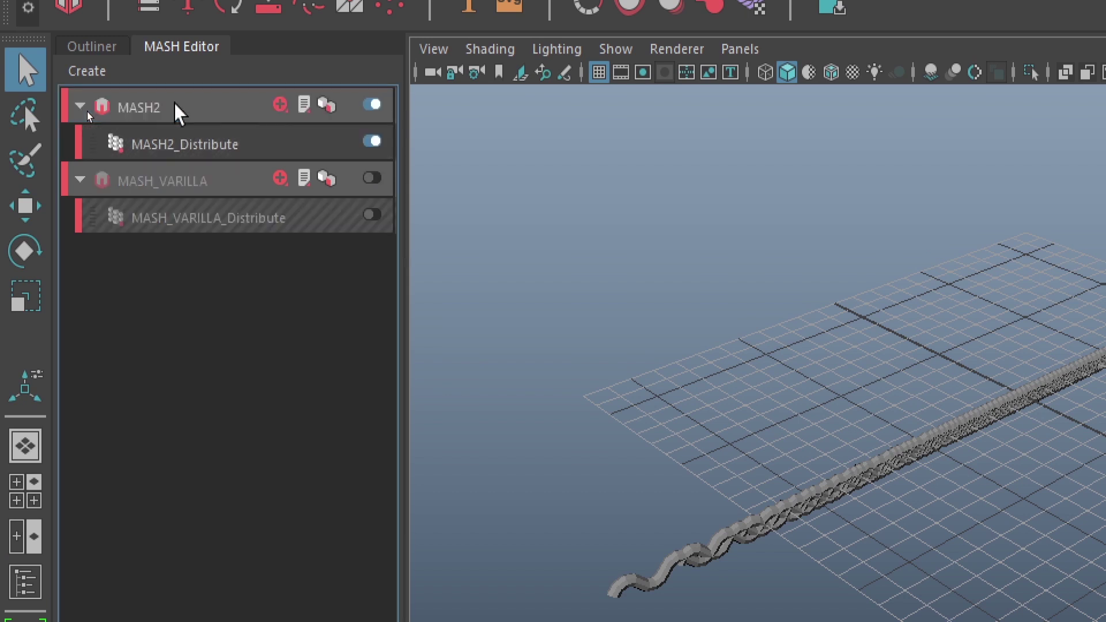
# - Rename the MASH2 network as MASH_REJILLA_01
pyautogui.click(169, 108)
pyautogui.doubleClick(168, 109)
pyautogui.click(172, 106)
pyautogui.hotkey('shift', 'Left')
pyautogui.write('_R')
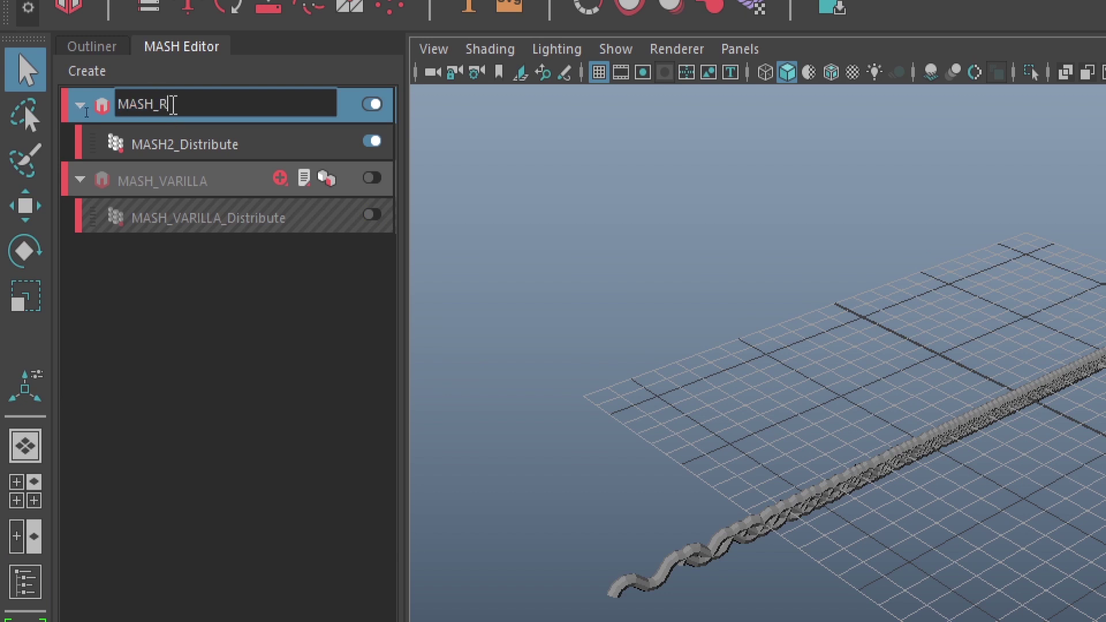
pyautogui.write('EJILLA_01')
pyautogui.press('Return')
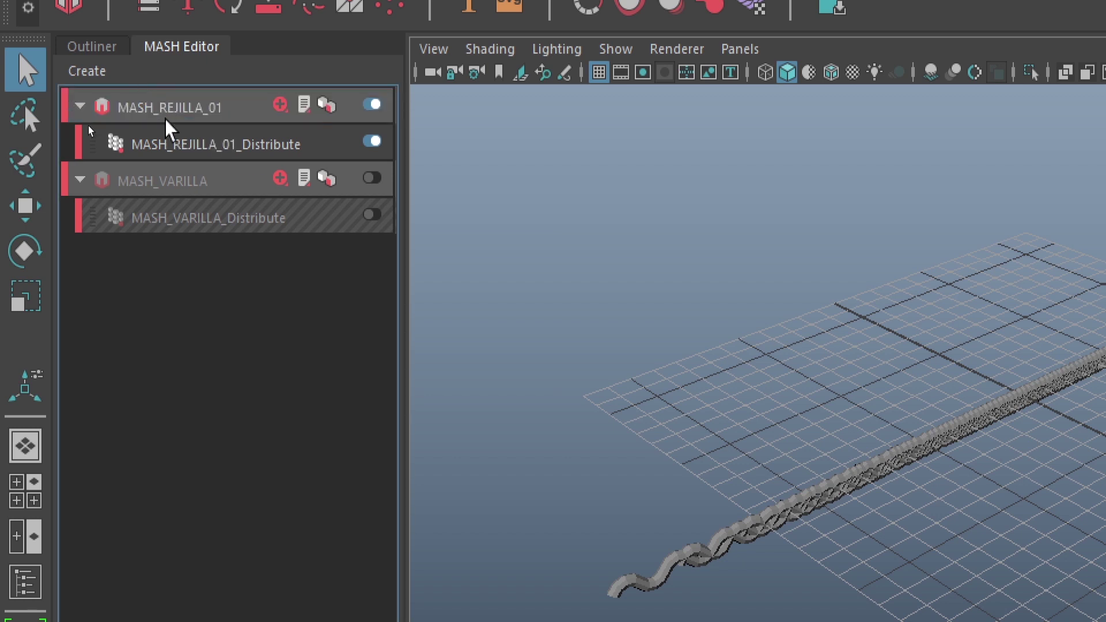
# - Select MASH_REJILLA_01_ReproMesh and show the attributes of the MASH_REJILLA_01_Distribute node
pyautogui.click(107, 51)
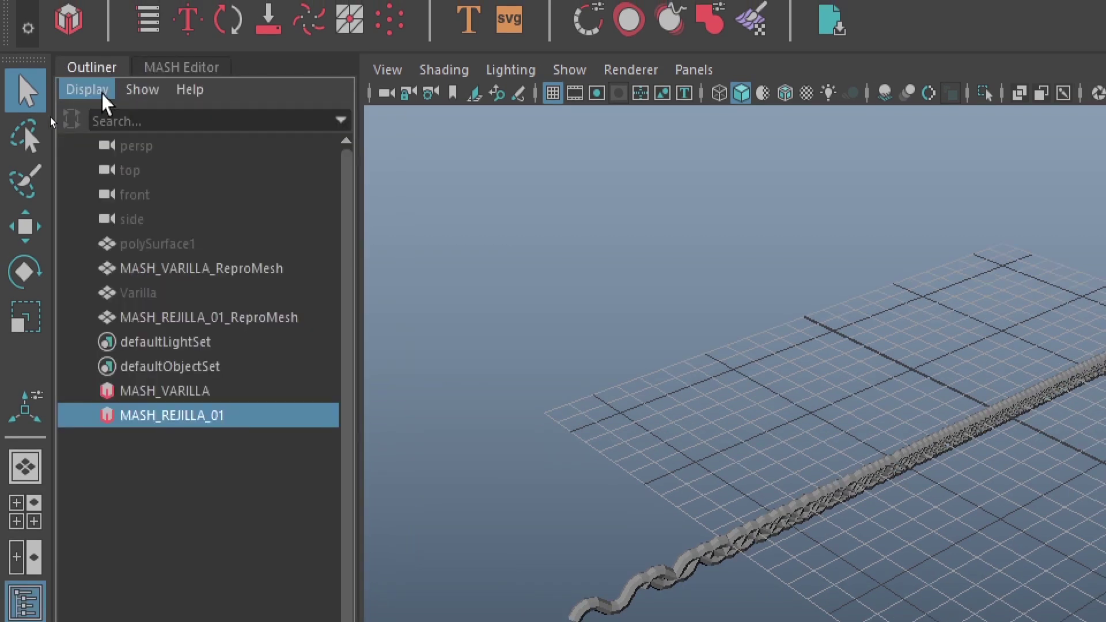
pyautogui.click(177, 320)
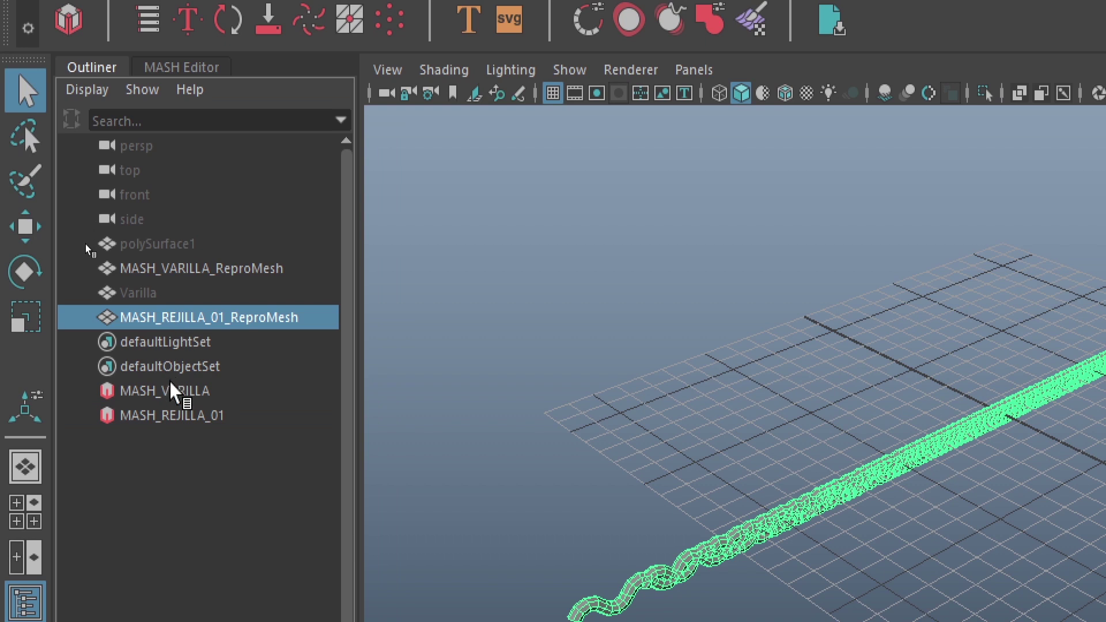
pyautogui.click(163, 80)
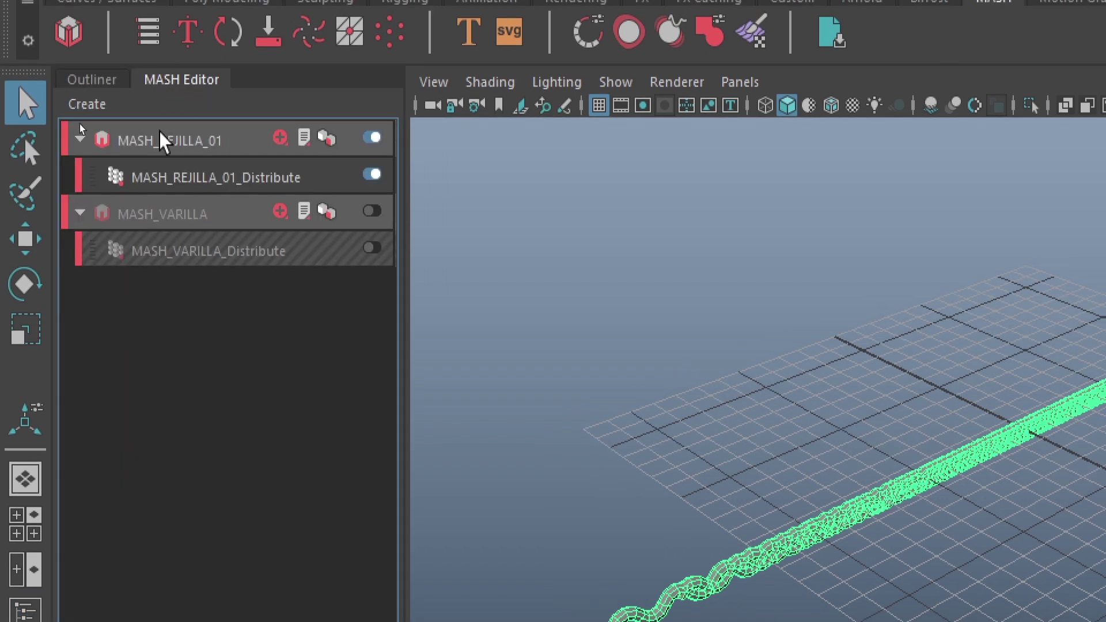
pyautogui.click(201, 177)
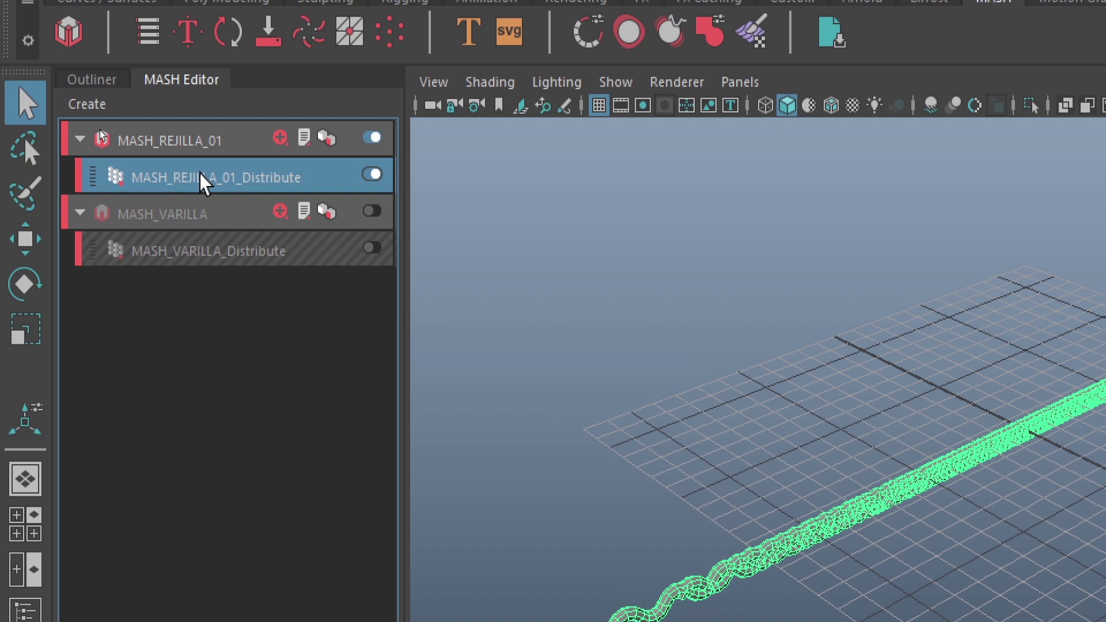
# - Set MASH_REJILLA_01_Distribute to 1 point and change its distribution type to Initial State
pyautogui.keyDown('alt'); pyautogui.moveTo(814, 427); pyautogui.dragTo(814, 448); pyautogui.keyUp('alt')
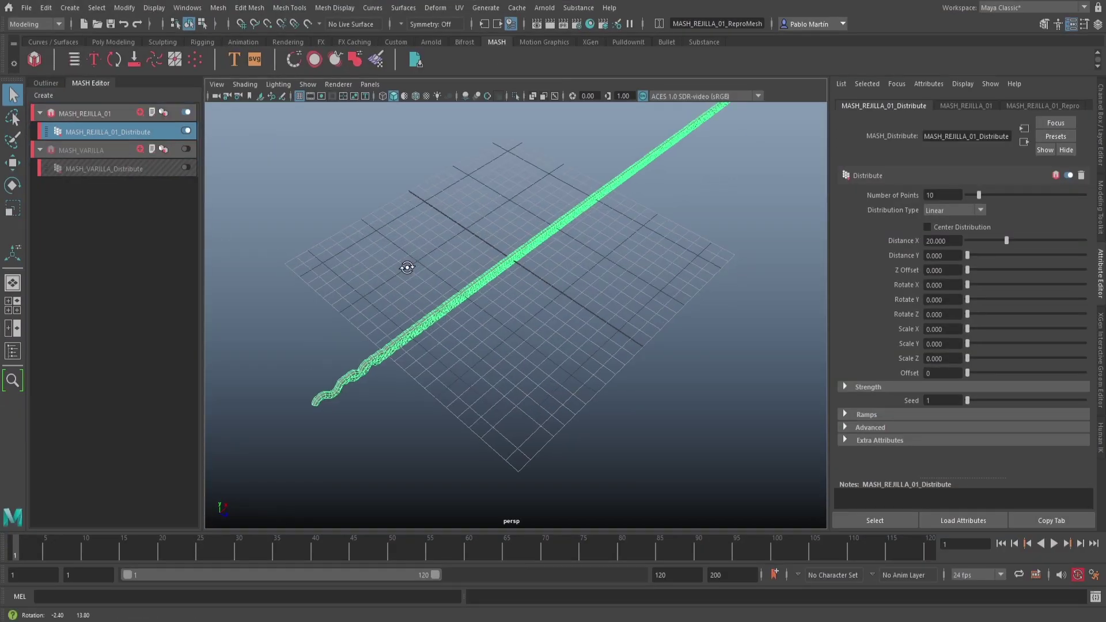
pyautogui.keyDown('alt'); pyautogui.moveTo(407, 267); pyautogui.dragTo(371, 305); pyautogui.keyUp('alt')
pyautogui.keyDown('alt'); pyautogui.moveTo(371, 305); pyautogui.dragTo(527, 306, button='right'); pyautogui.keyUp('alt')
pyautogui.keyDown('alt'); pyautogui.moveTo(527, 307); pyautogui.dragTo(570, 314); pyautogui.keyUp('alt')
pyautogui.keyDown('alt'); pyautogui.moveTo(496, 317); pyautogui.dragTo(747, 231, button='middle'); pyautogui.keyUp('alt')
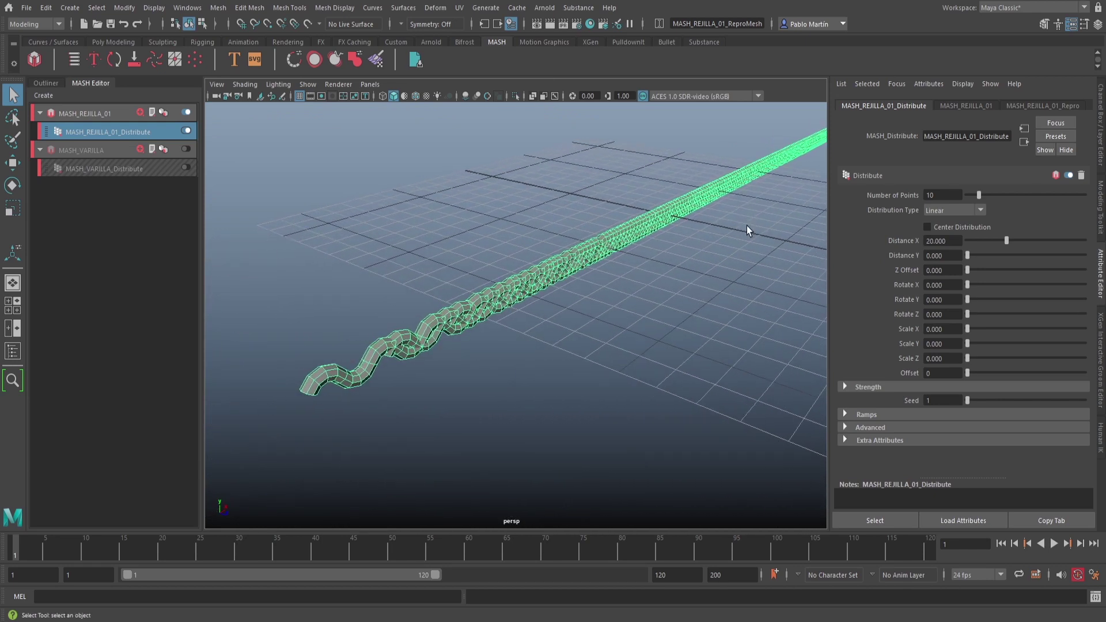
pyautogui.click(134, 131)
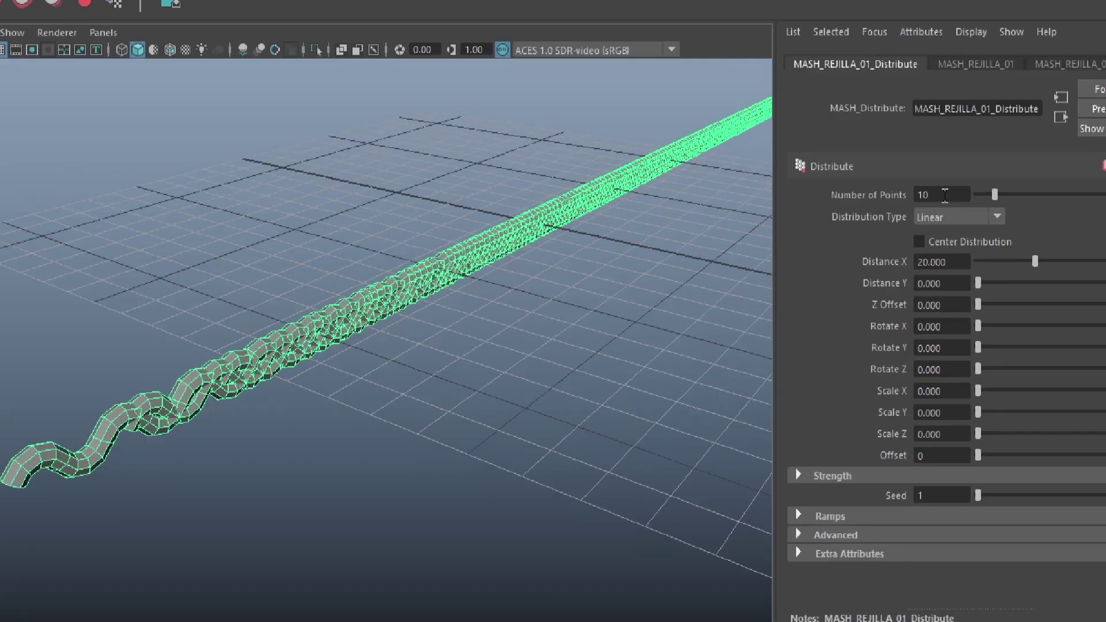
pyautogui.doubleClick(944, 195)
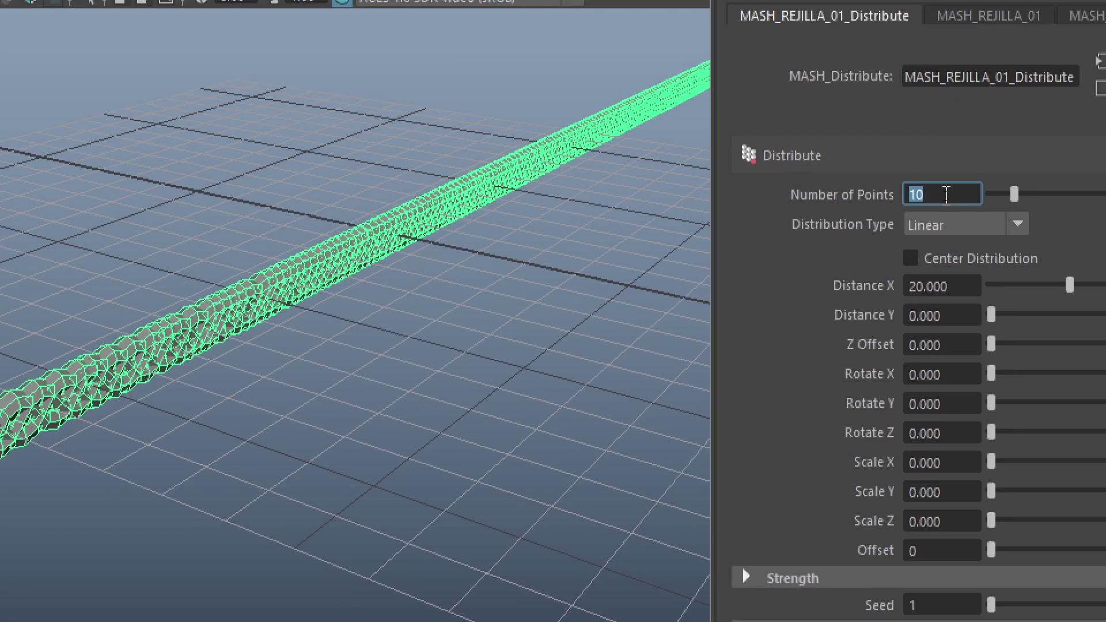
pyautogui.write('1')
pyautogui.press('Return')
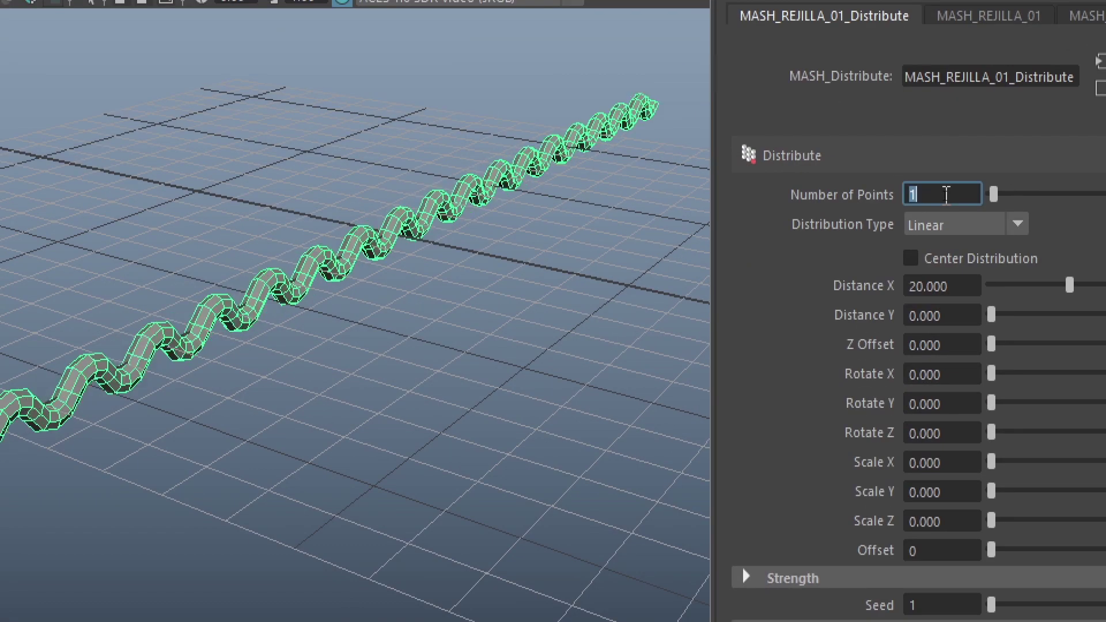
pyautogui.click(932, 225)
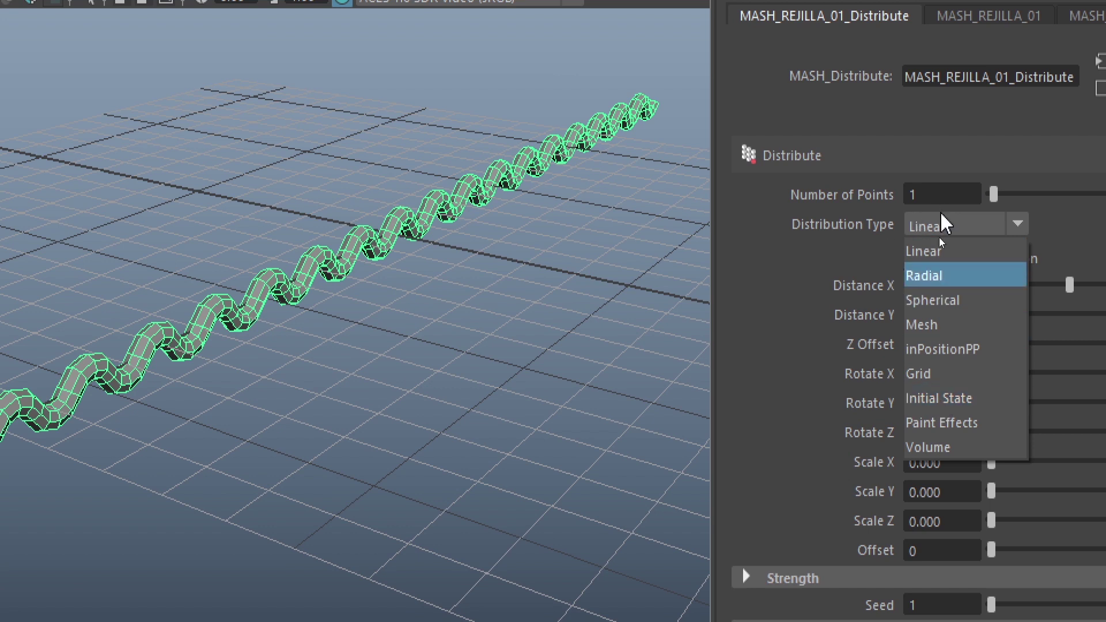
pyautogui.click(936, 410)
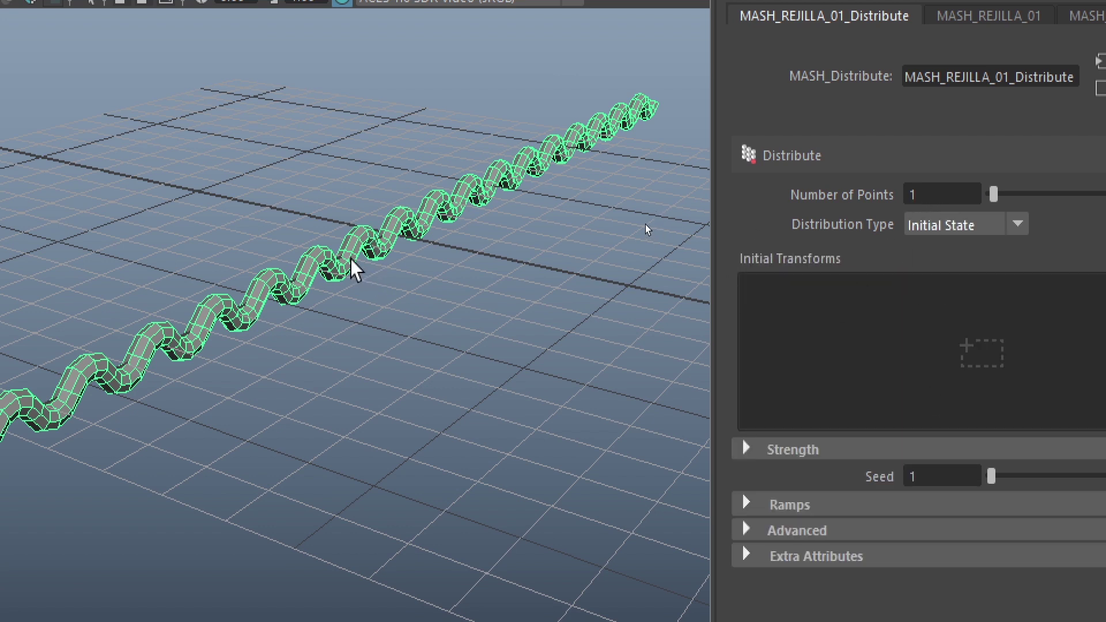
# - Add a Replicator node to the MASH_REJILLA_01 network
pyautogui.click(338, 244)
pyautogui.click(344, 274)
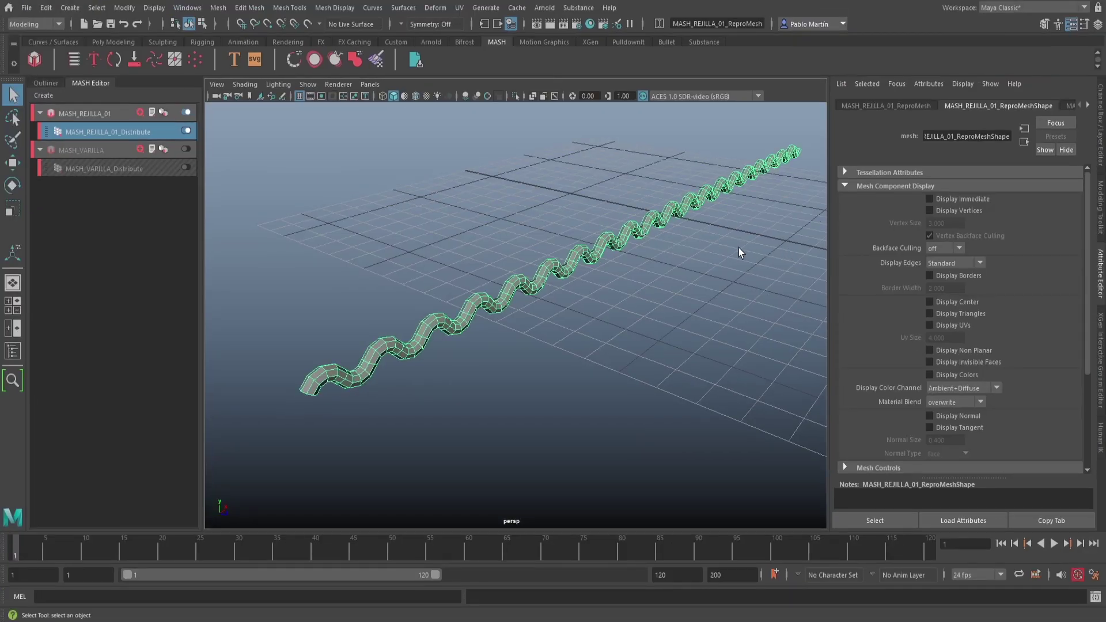
pyautogui.keyDown('alt'); pyautogui.moveTo(741, 253); pyautogui.dragTo(685, 259, button='right'); pyautogui.keyUp('alt')
pyautogui.keyDown('alt'); pyautogui.moveTo(685, 260); pyautogui.dragTo(613, 269, button='middle'); pyautogui.keyUp('alt')
pyautogui.keyDown('alt'); pyautogui.moveTo(613, 269); pyautogui.dragTo(593, 276); pyautogui.keyUp('alt')
pyautogui.keyDown('alt'); pyautogui.moveTo(637, 276); pyautogui.dragTo(666, 264, button='middle'); pyautogui.keyUp('alt')
pyautogui.keyDown('alt'); pyautogui.moveTo(666, 264); pyautogui.dragTo(622, 271, button='right'); pyautogui.keyUp('alt')
pyautogui.keyDown('alt'); pyautogui.moveTo(622, 271); pyautogui.dragTo(617, 279, button='middle'); pyautogui.keyUp('alt')
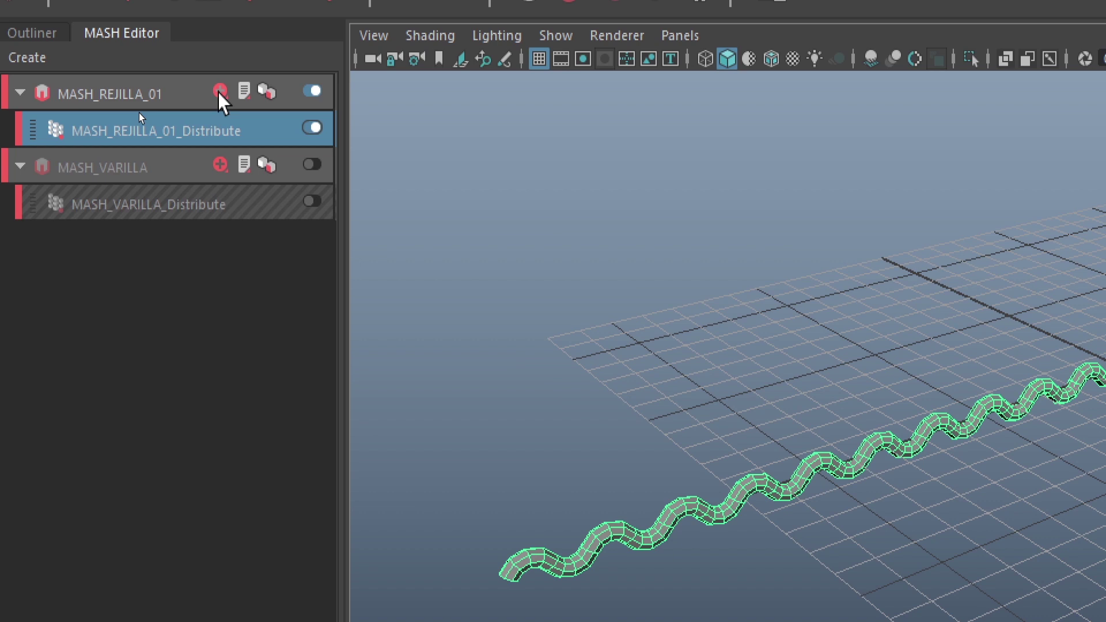
pyautogui.click(220, 91)
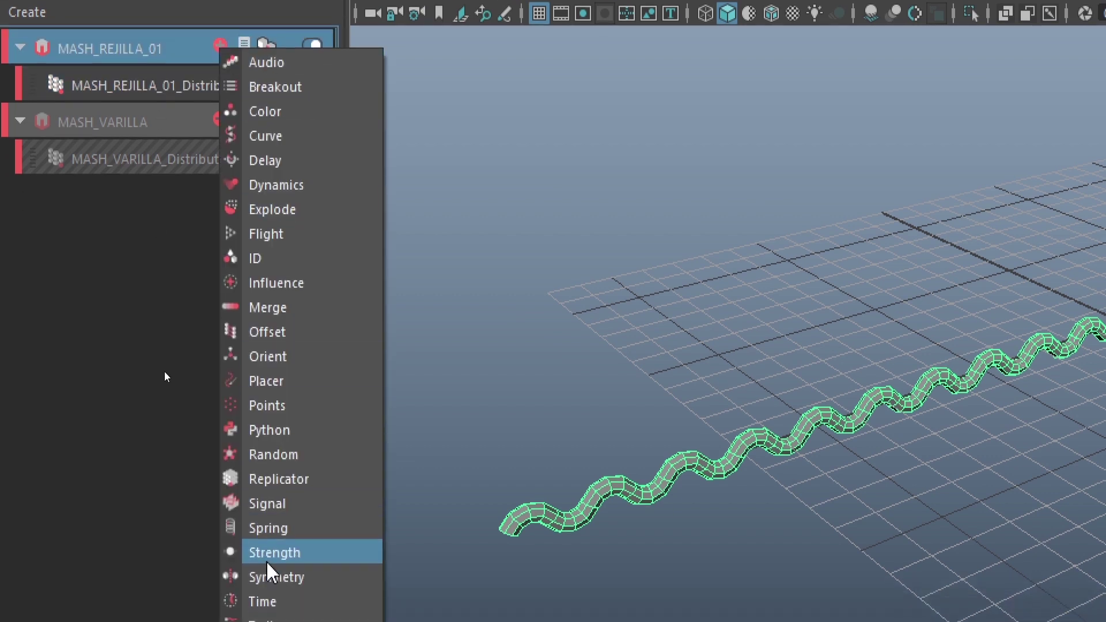
pyautogui.click(286, 478)
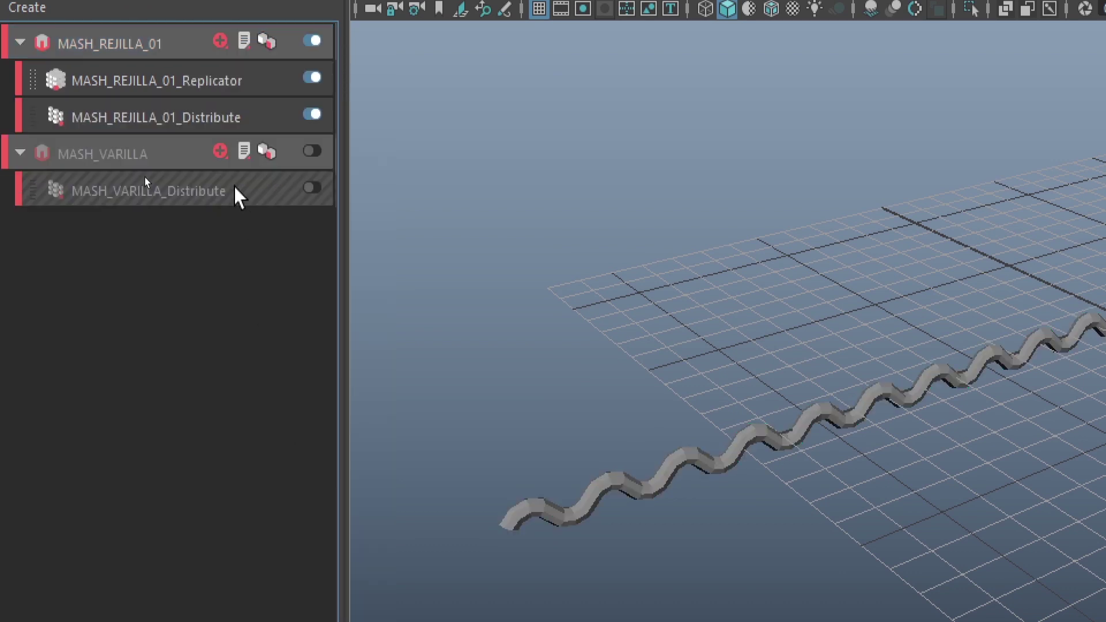
# - Set the number of replicants in MASH_REJILLA_01_Replicator to 20
pyautogui.click(208, 81)
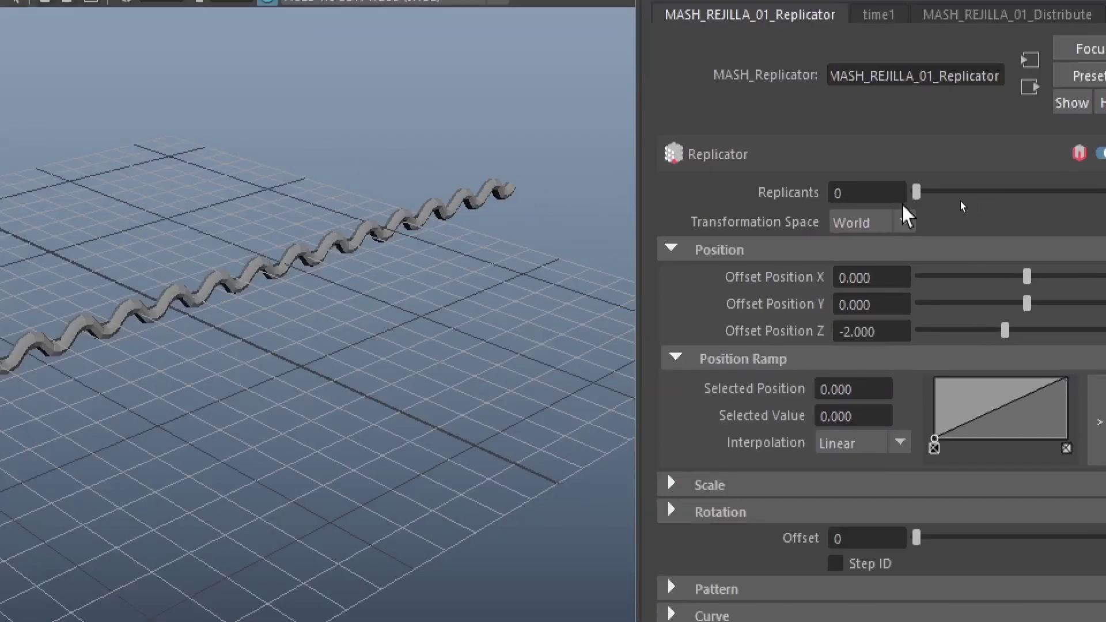
pyautogui.moveTo(968, 195); pyautogui.dragTo(982, 202)
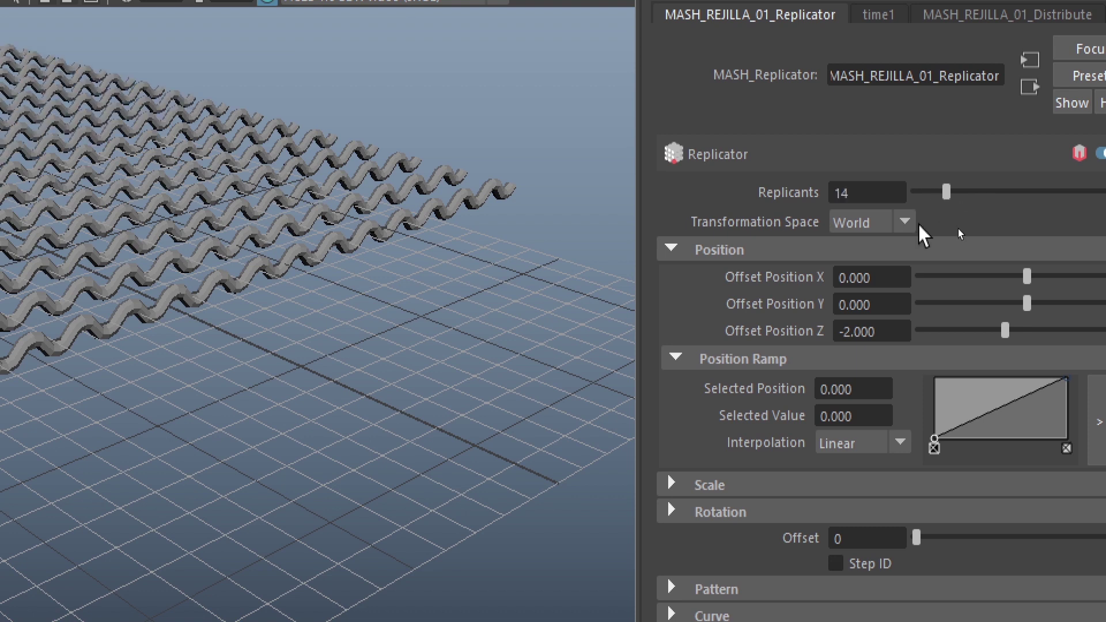
pyautogui.click(891, 335)
pyautogui.moveTo(890, 333); pyautogui.dragTo(840, 335)
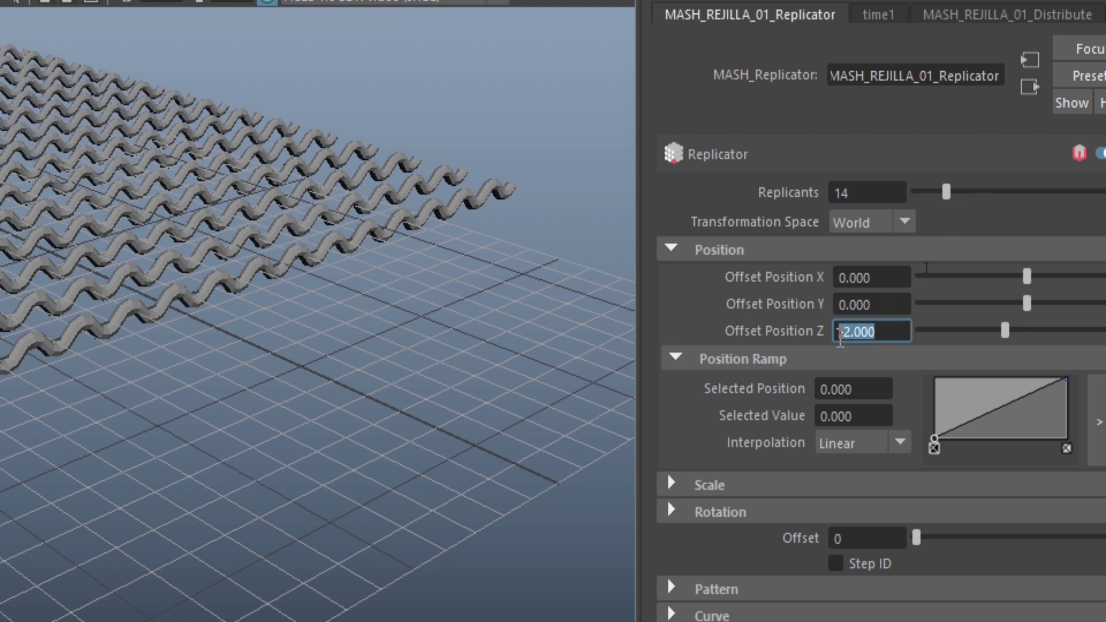
pyautogui.doubleClick(856, 193)
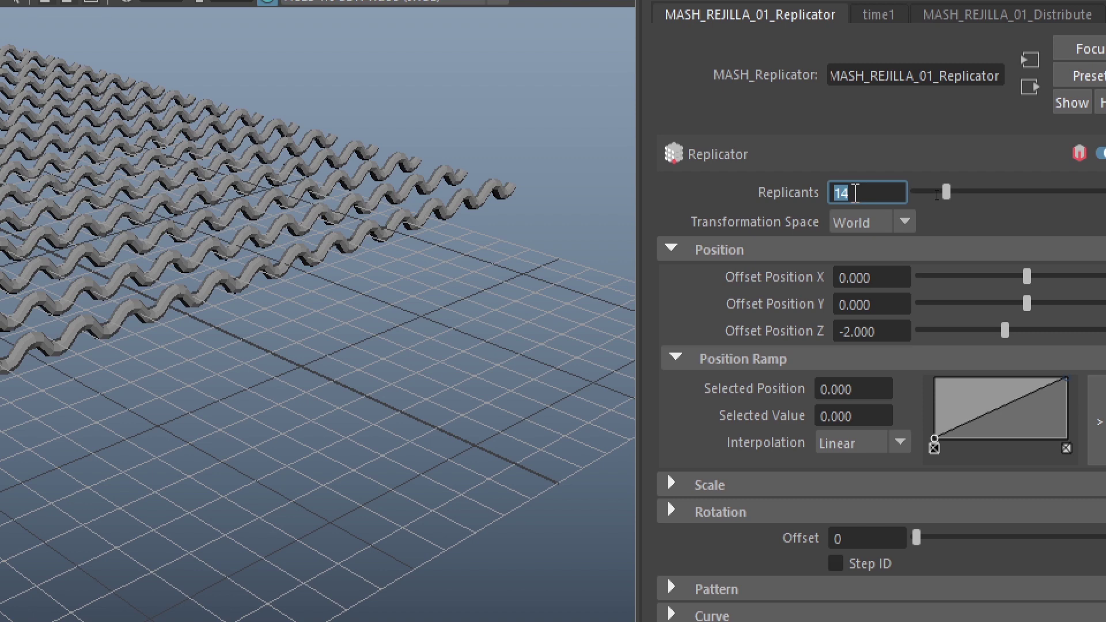
pyautogui.write('20')
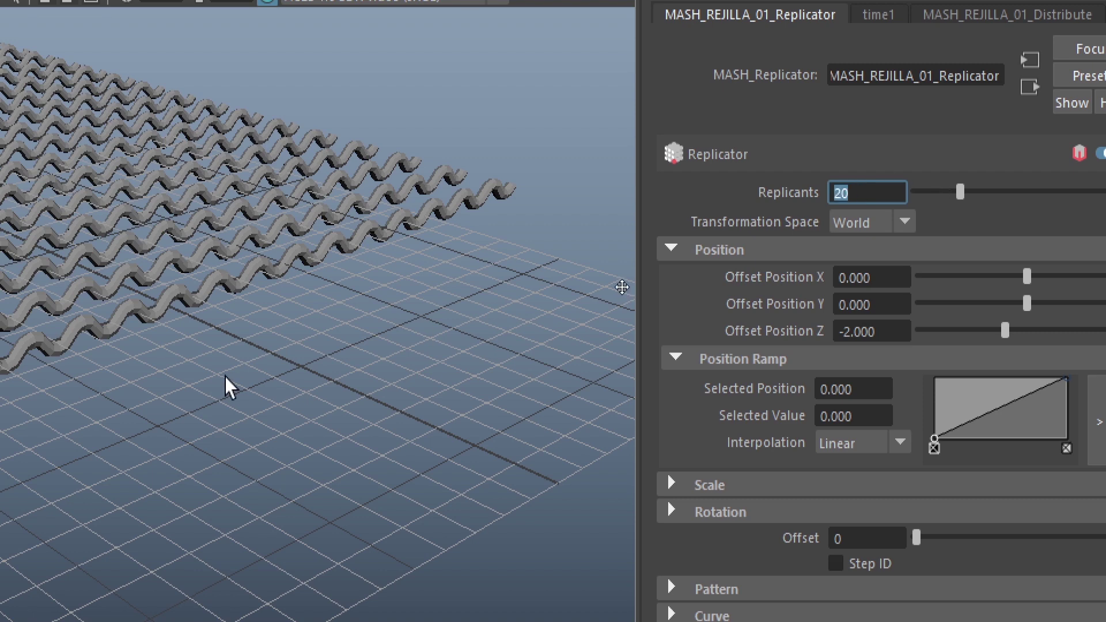
pyautogui.press('Return')
# - Try Offset Position Z values of -11 and -1 on the Replicator, and set it back to -2
pyautogui.keyDown('alt'); pyautogui.moveTo(320, 425); pyautogui.dragTo(132, 458, button='right'); pyautogui.keyUp('alt')
pyautogui.moveTo(132, 458)
pyautogui.keyDown('alt'); pyautogui.mouseDown(button='middle')
pyautogui.moveTo(143, 442)
pyautogui.moveTo(325, 374)
pyautogui.mouseUp(button='middle'); pyautogui.keyUp('alt')
pyautogui.keyDown('alt'); pyautogui.moveTo(326, 374); pyautogui.dragTo(289, 396, button='right'); pyautogui.keyUp('alt')
pyautogui.keyDown('alt'); pyautogui.moveTo(288, 395); pyautogui.dragTo(241, 422); pyautogui.keyUp('alt')
pyautogui.keyDown('alt'); pyautogui.moveTo(363, 365); pyautogui.dragTo(267, 430, button='middle'); pyautogui.keyUp('alt')
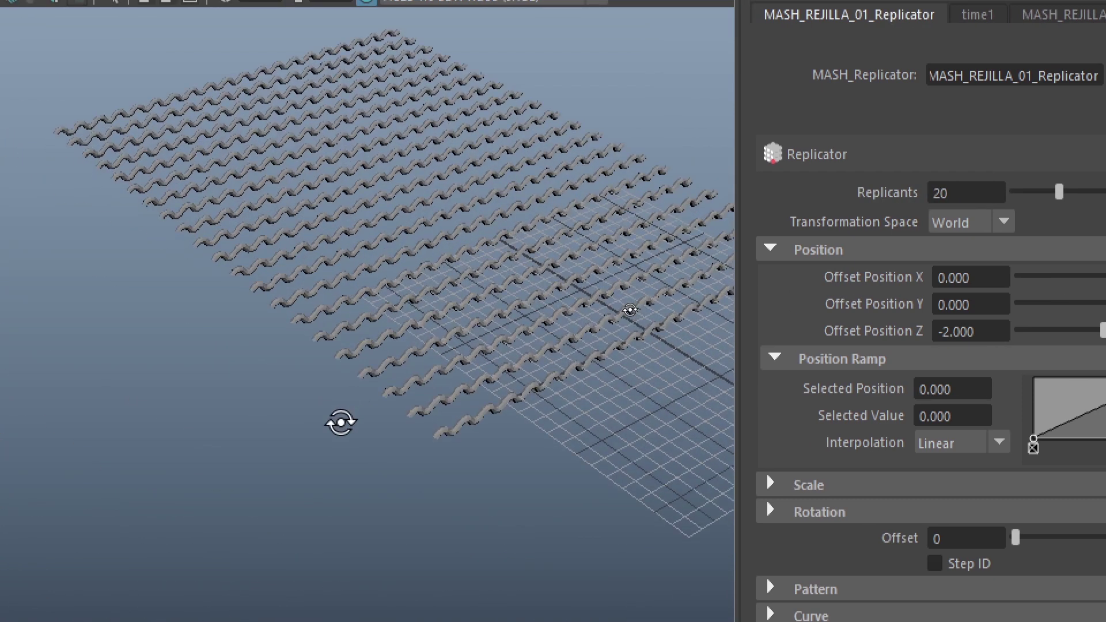
pyautogui.keyDown('alt'); pyautogui.moveTo(366, 432); pyautogui.dragTo(350, 408, button='middle'); pyautogui.keyUp('alt')
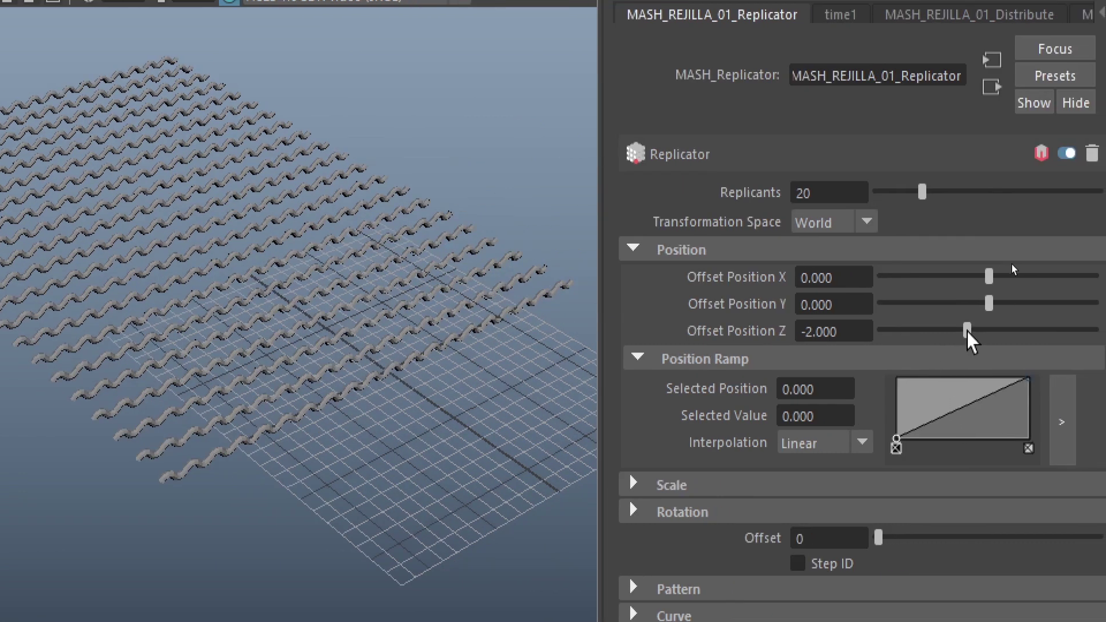
pyautogui.click(857, 330)
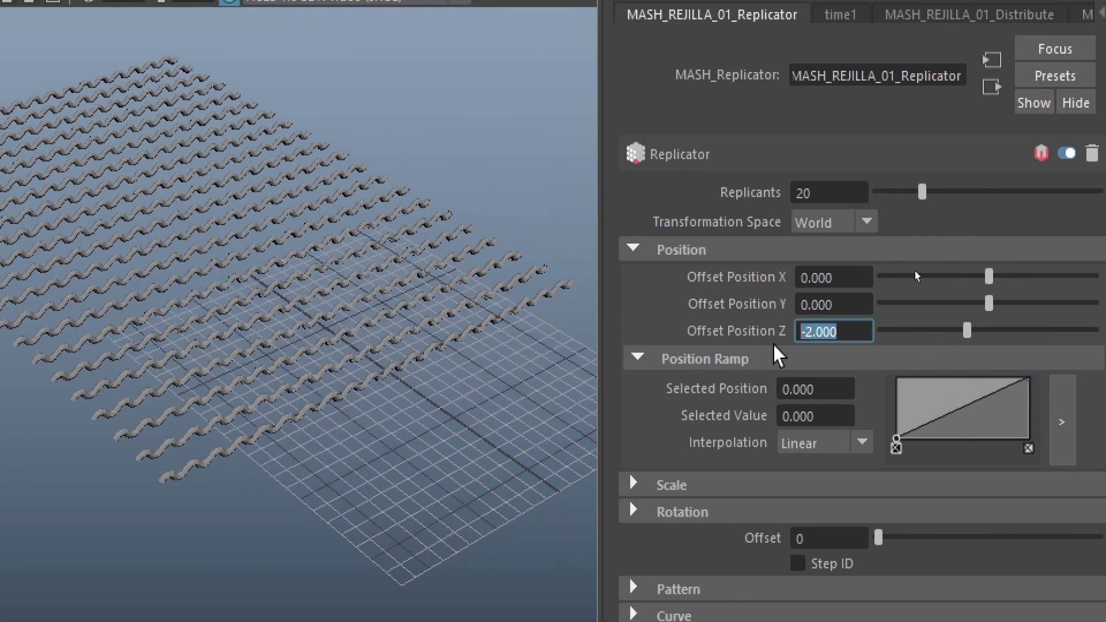
pyautogui.write('-11')
pyautogui.press('Return')
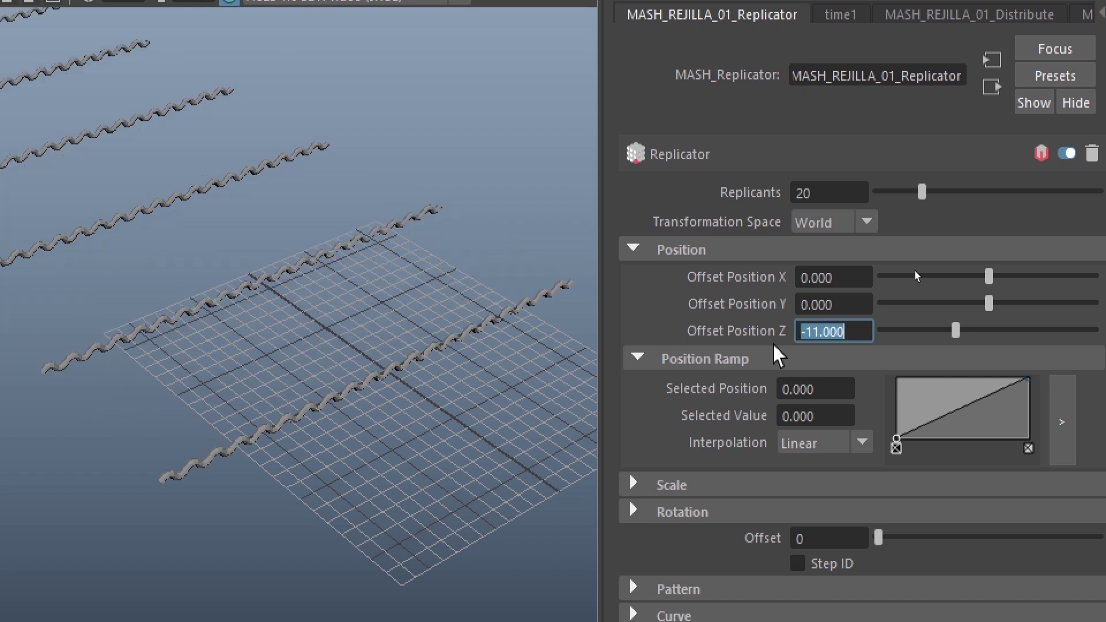
pyautogui.write('-1')
pyautogui.press('Return')
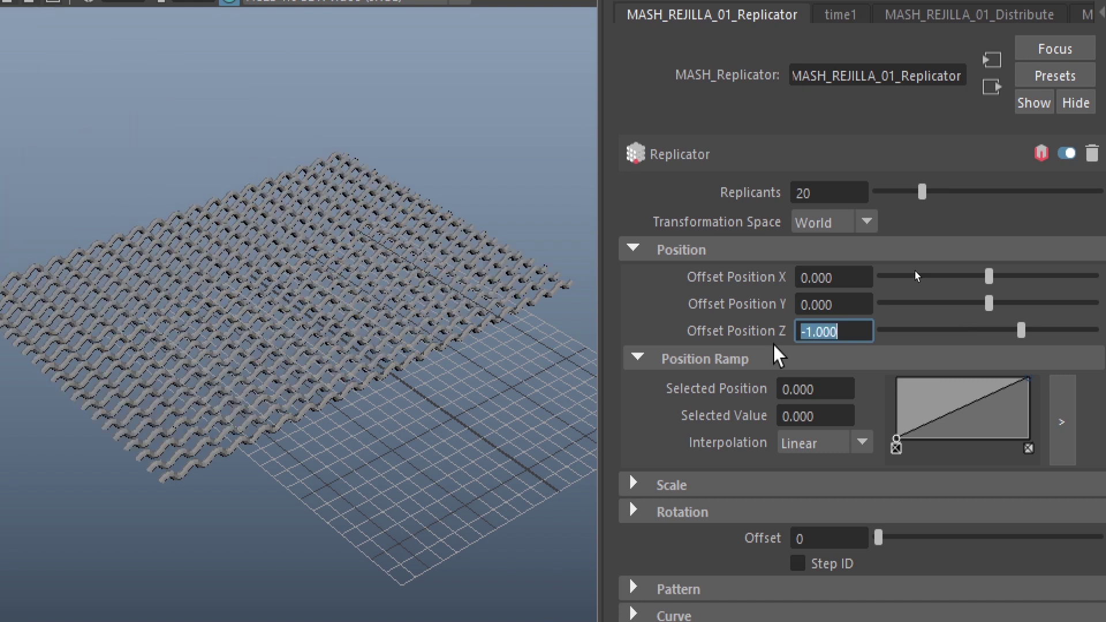
pyautogui.write('-2')
pyautogui.press('Return')
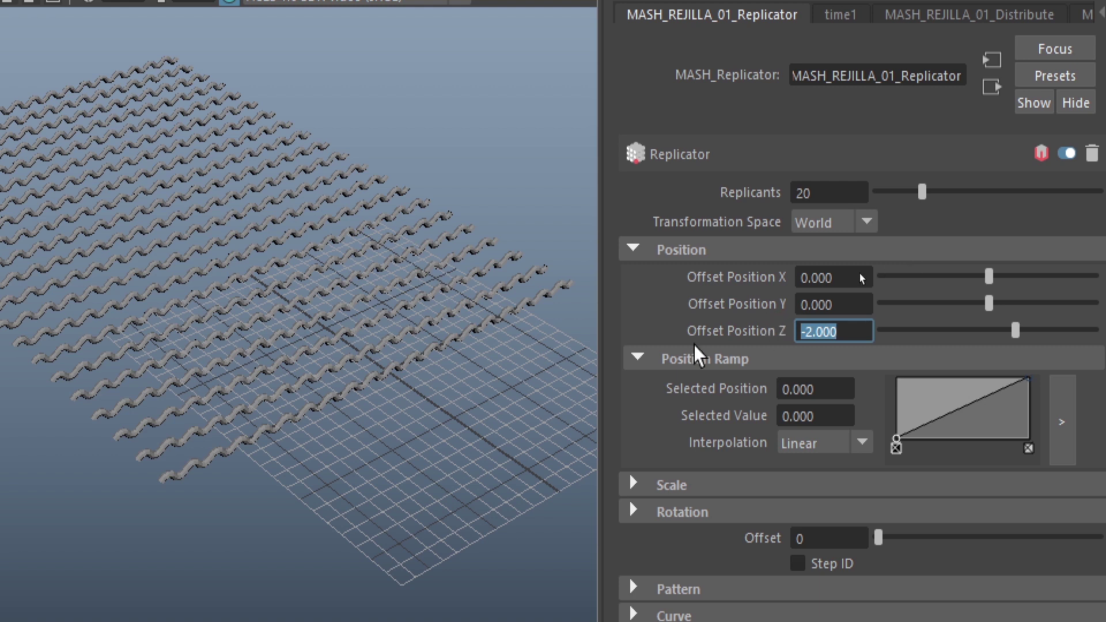
# - Inspect the spacing of the replicated rods up close and review the remaining Replicator settings
pyautogui.click(459, 182)
pyautogui.keyDown('alt'); pyautogui.moveTo(208, 351); pyautogui.dragTo(517, 339, button='right'); pyautogui.keyUp('alt')
pyautogui.keyDown('alt'); pyautogui.moveTo(305, 370); pyautogui.dragTo(475, 338, button='right'); pyautogui.keyUp('alt')
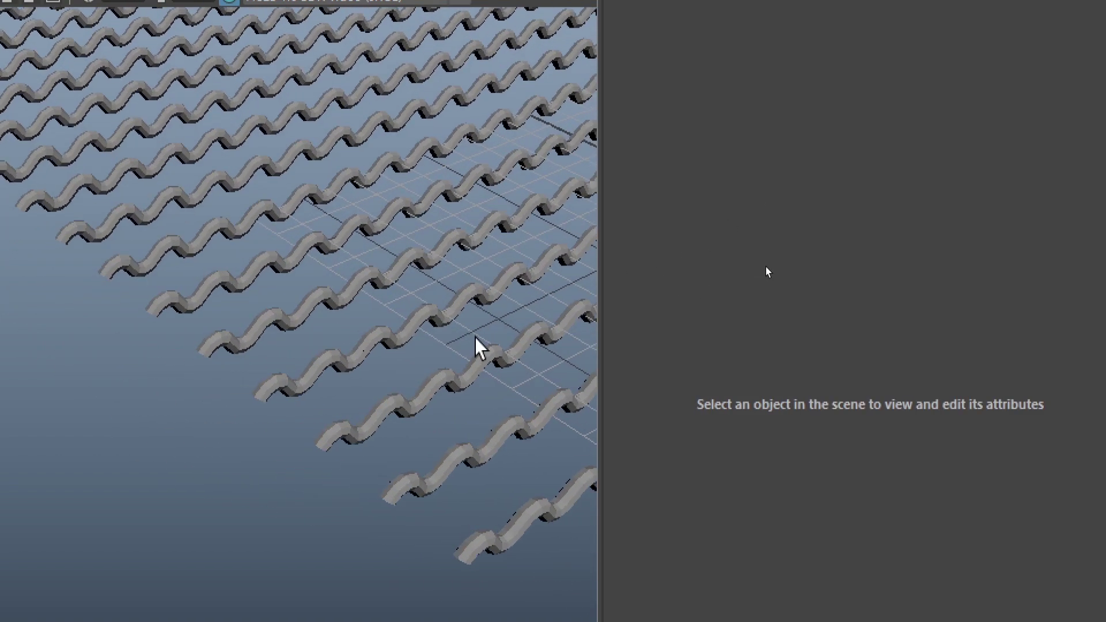
pyautogui.keyDown('alt'); pyautogui.moveTo(474, 337); pyautogui.dragTo(354, 295, button='middle'); pyautogui.keyUp('alt')
pyautogui.moveTo(354, 294)
pyautogui.keyDown('alt'); pyautogui.mouseDown()
pyautogui.moveTo(278, 296)
pyautogui.moveTo(217, 257)
pyautogui.moveTo(259, 279)
pyautogui.moveTo(250, 296)
pyautogui.mouseUp(); pyautogui.keyUp('alt')
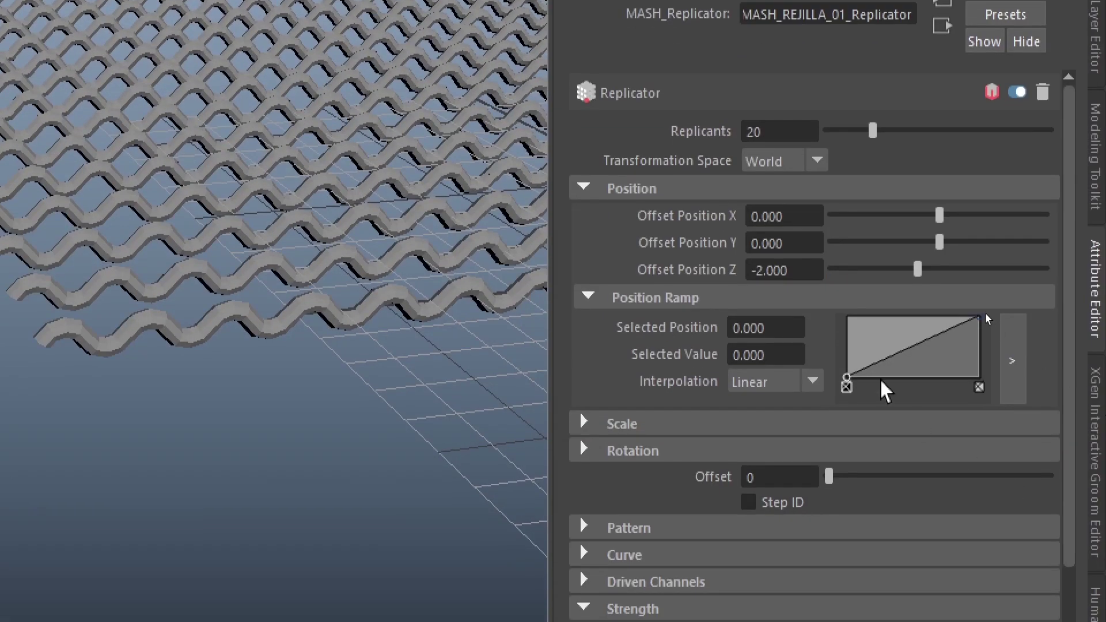
pyautogui.scroll(-3, 656, 472)
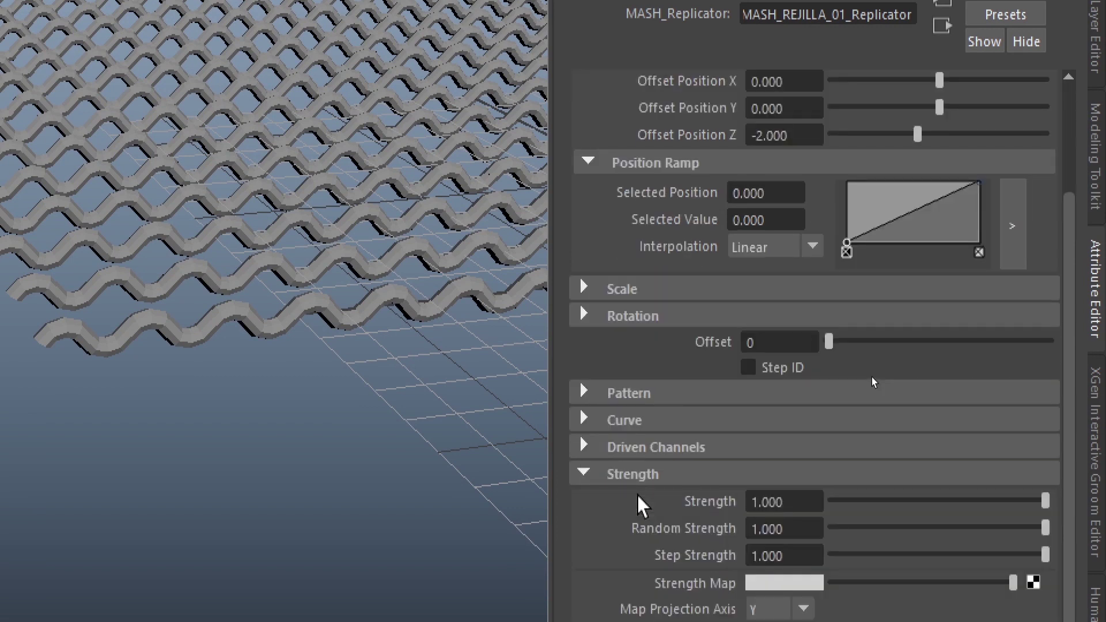
# - Stagger the alternate rods by setting the Replicator's Pattern Offset X to 0.571 with a Pattern of 2
pyautogui.click(632, 396)
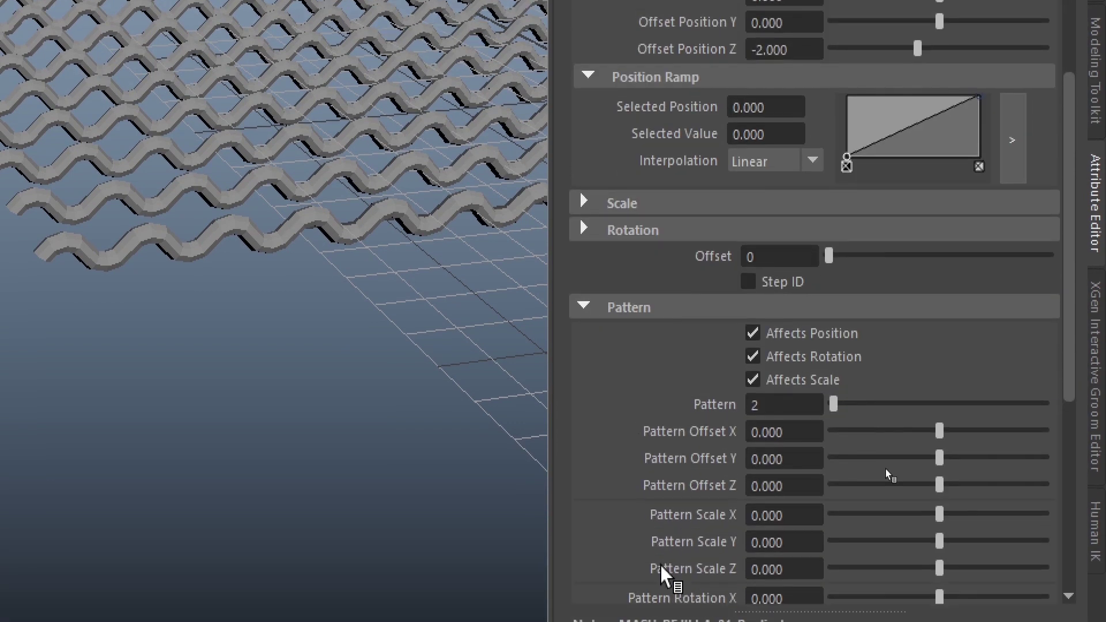
pyautogui.keyDown('alt'); pyautogui.moveTo(289, 224); pyautogui.dragTo(350, 420, button='middle'); pyautogui.keyUp('alt')
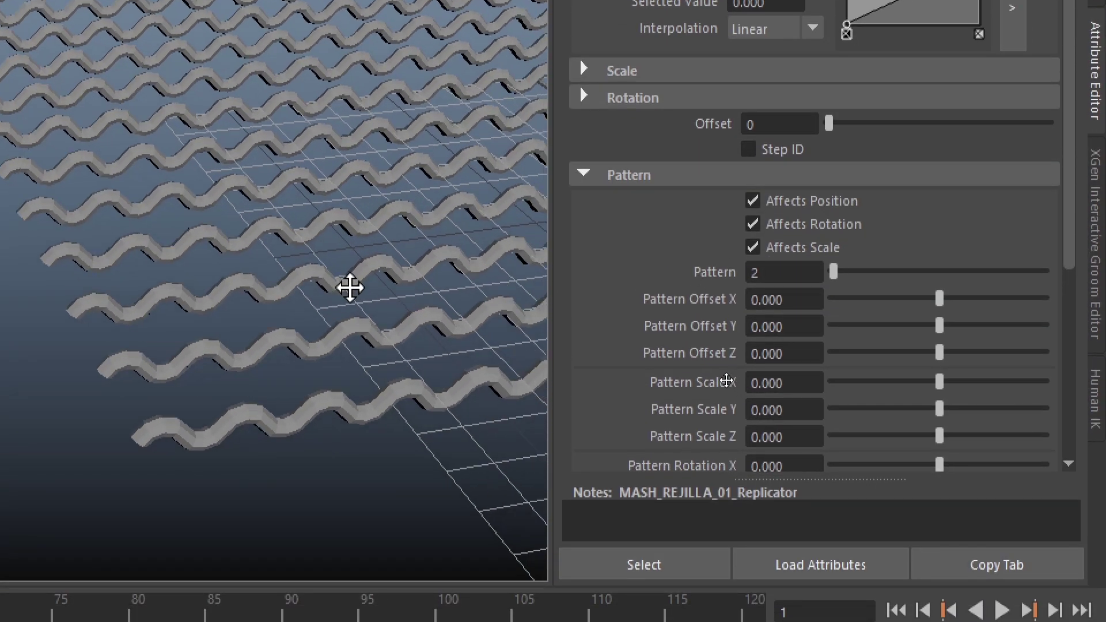
pyautogui.keyDown('alt'); pyautogui.moveTo(350, 288); pyautogui.dragTo(324, 259, button='middle'); pyautogui.keyUp('alt')
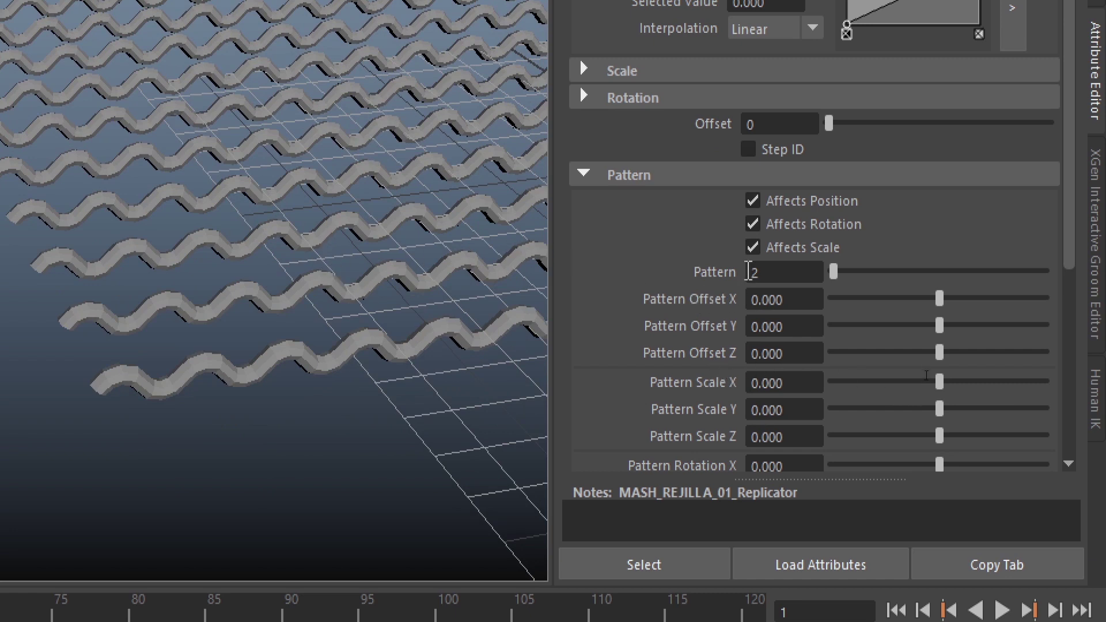
pyautogui.click(769, 273)
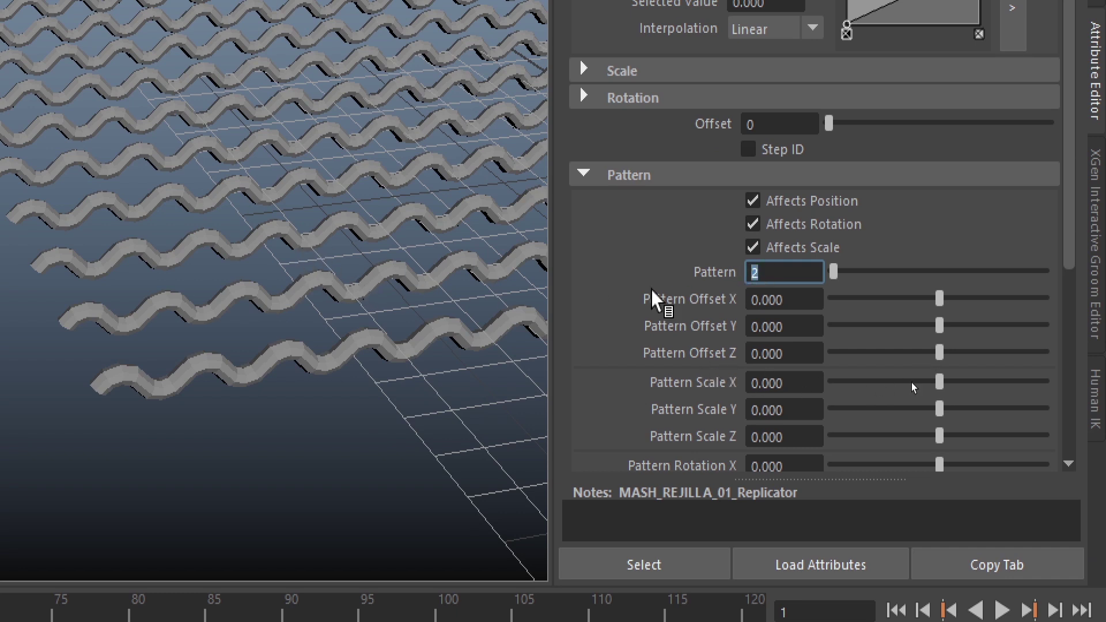
pyautogui.moveTo(931, 297); pyautogui.dragTo(1000, 317)
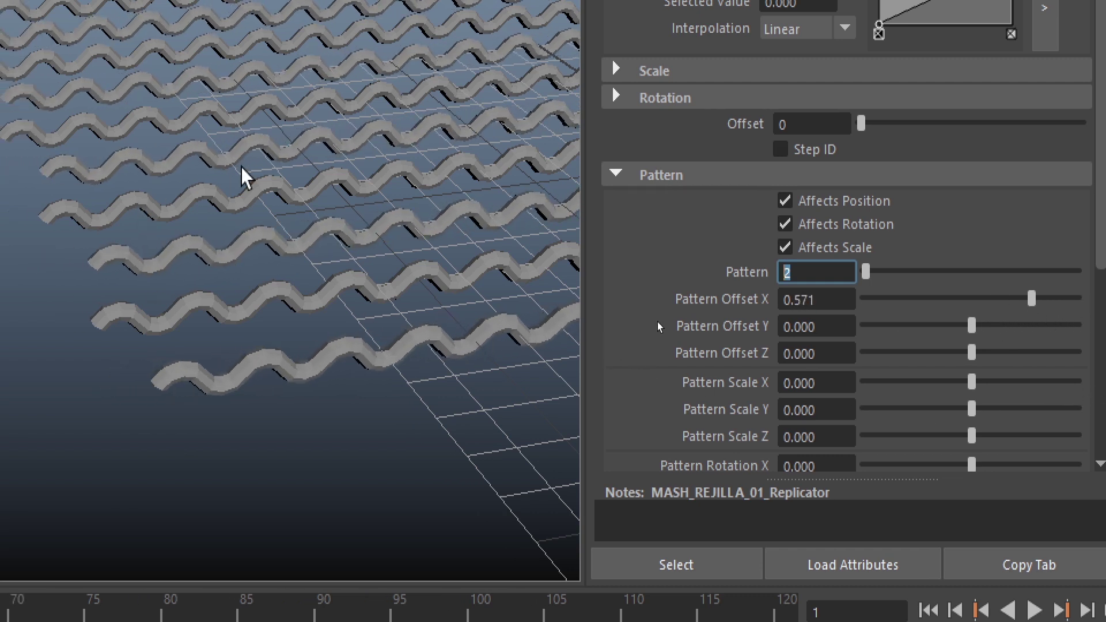
# - Switch to a close front view of the rods and set the Replicator's Pattern Offset X to 0.861
pyautogui.click(245, 176)
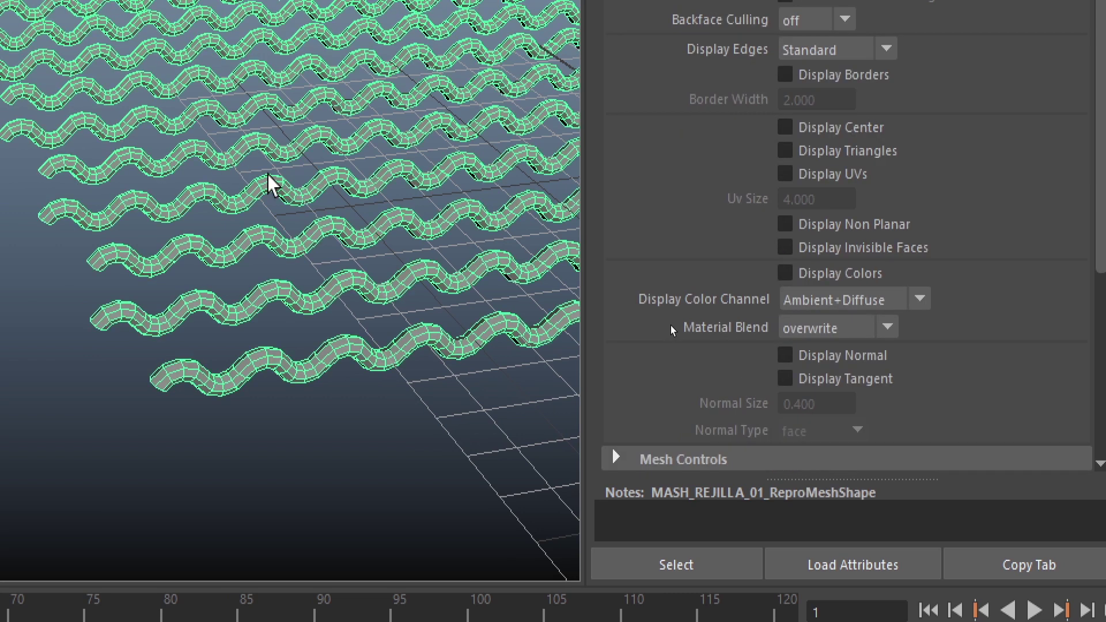
pyautogui.press('space')
pyautogui.moveTo(265, 173); pyautogui.dragTo(257, 222)
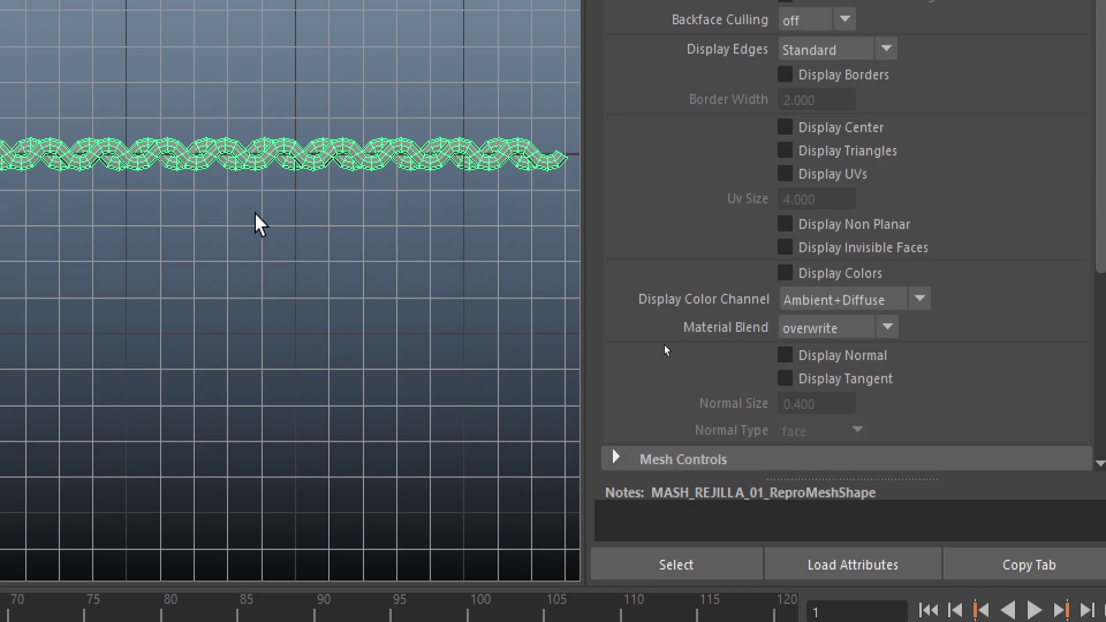
pyautogui.keyDown('alt'); pyautogui.moveTo(178, 181); pyautogui.dragTo(749, 247, button='middle'); pyautogui.keyUp('alt')
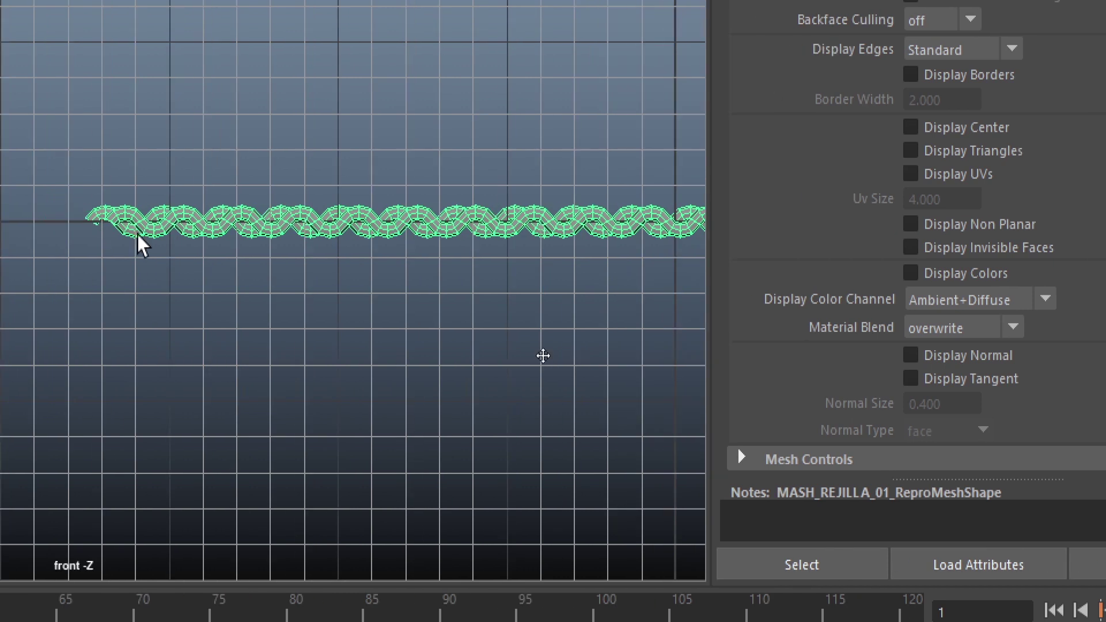
pyautogui.keyDown('alt'); pyautogui.moveTo(12, 235); pyautogui.dragTo(190, 259, button='middle'); pyautogui.keyUp('alt')
pyautogui.keyDown('ctrl'); pyautogui.keyDown('alt'); pyautogui.moveTo(317, 234); pyautogui.dragTo(383, 292); pyautogui.keyUp('alt'); pyautogui.keyUp('ctrl')
pyautogui.keyDown('alt'); pyautogui.moveTo(407, 314); pyautogui.dragTo(605, 320, button='middle'); pyautogui.keyUp('alt')
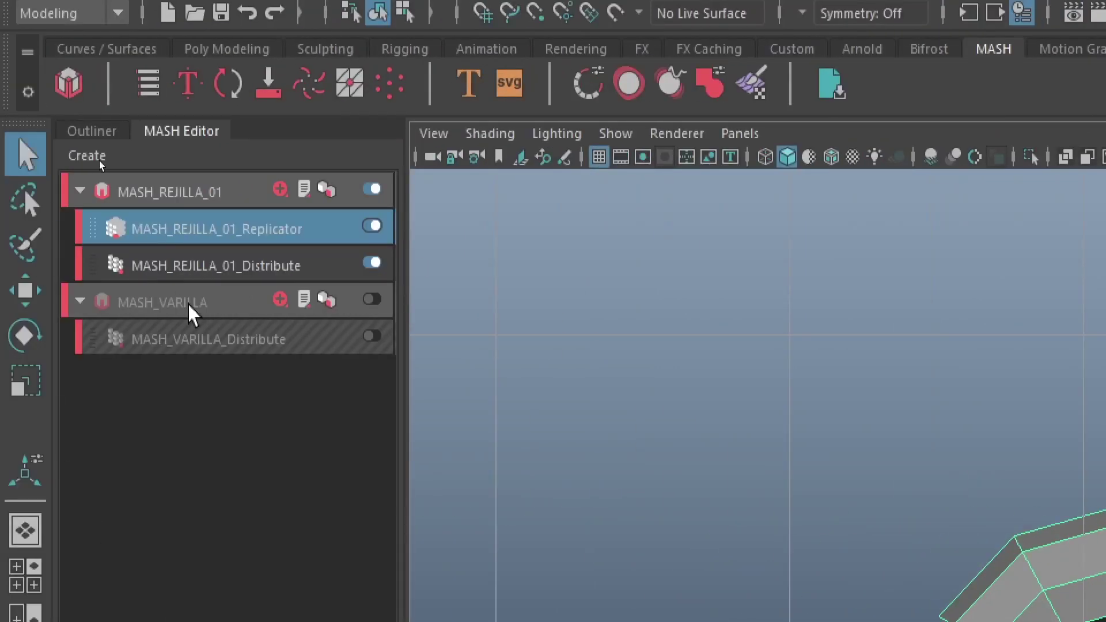
pyautogui.click(226, 228)
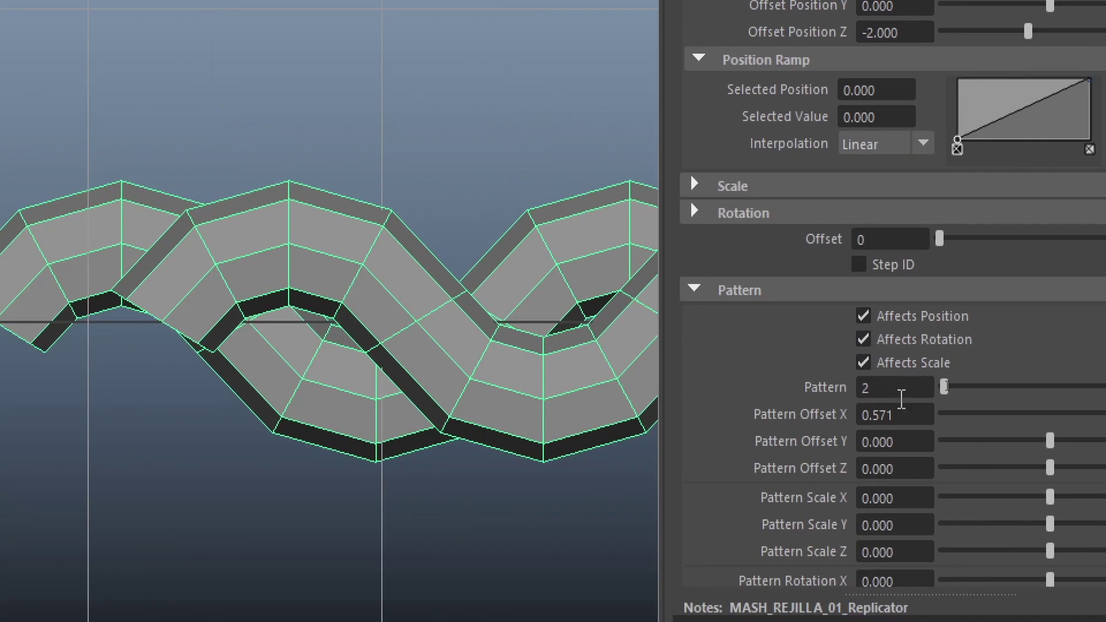
pyautogui.keyDown('ctrl'); pyautogui.moveTo(906, 413); pyautogui.dragTo(940, 418); pyautogui.keyUp('ctrl')
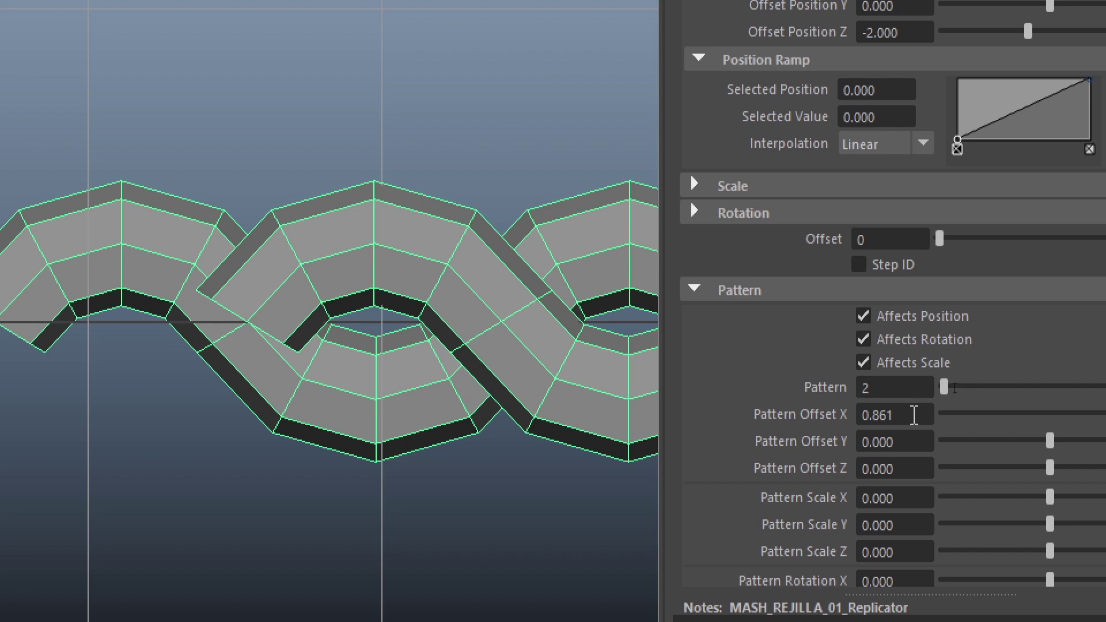
# - Check the rod overlap in wireframe, try a Pattern Offset X of 0.870, and set it to 0.865
pyautogui.scroll(2, 375, 308)
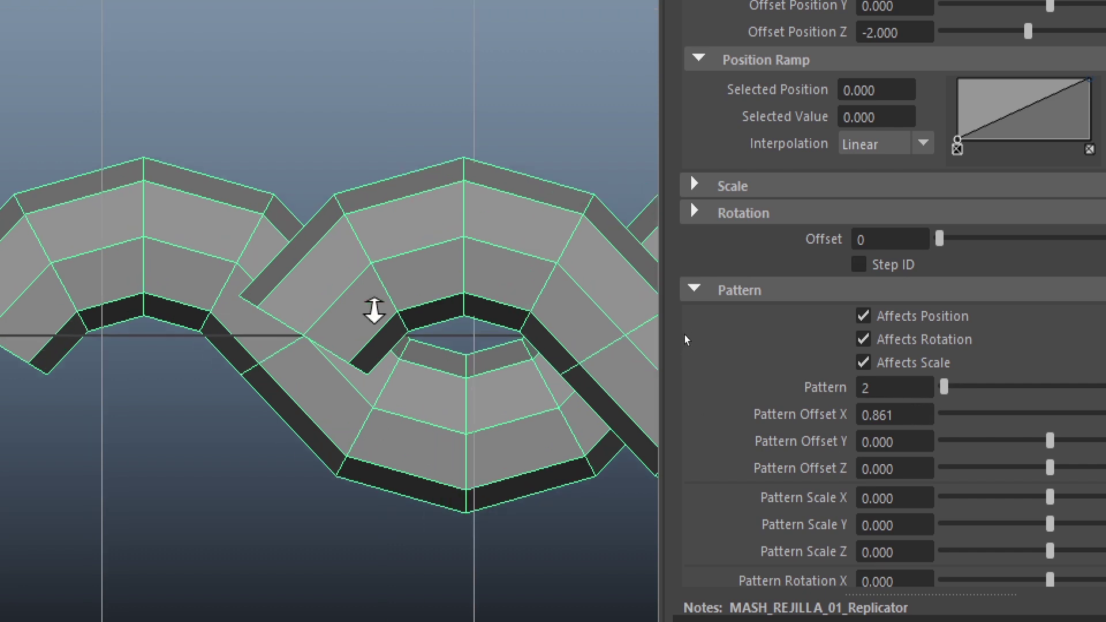
pyautogui.keyDown('alt'); pyautogui.moveTo(496, 342); pyautogui.dragTo(232, 306, button='middle'); pyautogui.keyUp('alt')
pyautogui.scroll(3, 479, 272)
pyautogui.keyDown('alt'); pyautogui.moveTo(533, 280); pyautogui.dragTo(458, 244, button='middle'); pyautogui.keyUp('alt')
pyautogui.scroll(2, 466, 248)
pyautogui.press('4')
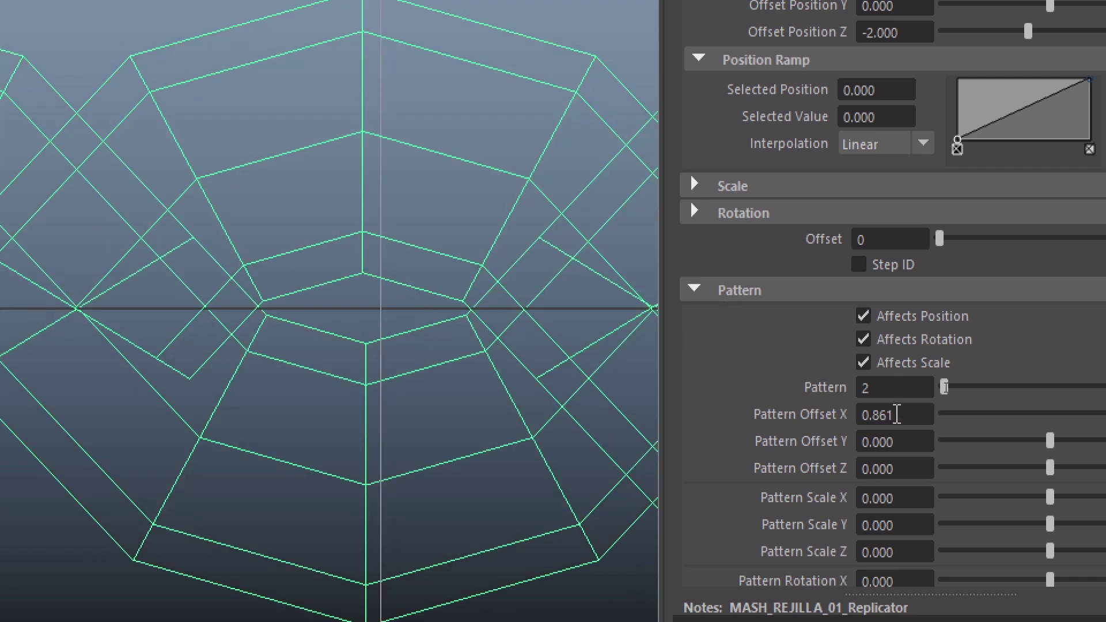
pyautogui.keyDown('ctrl'); pyautogui.moveTo(895, 414); pyautogui.dragTo(898, 415); pyautogui.keyUp('ctrl')
pyautogui.click(895, 416)
pyautogui.press('BackSpace')
pyautogui.write('0')
pyautogui.press('Return')
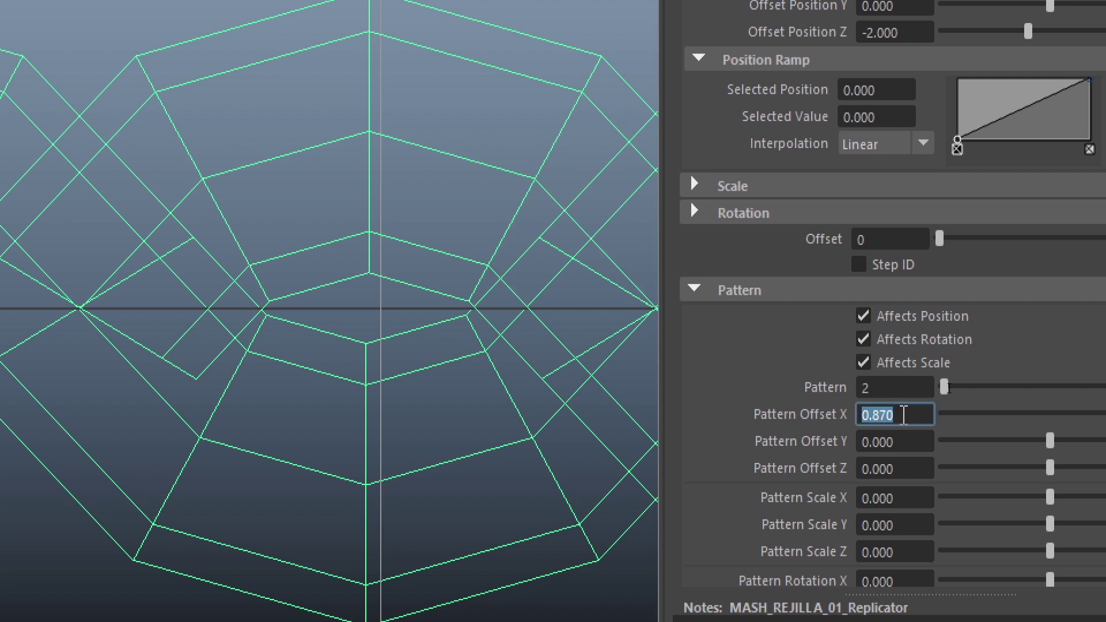
pyautogui.click(880, 416)
pyautogui.write('65')
pyautogui.press('Return')
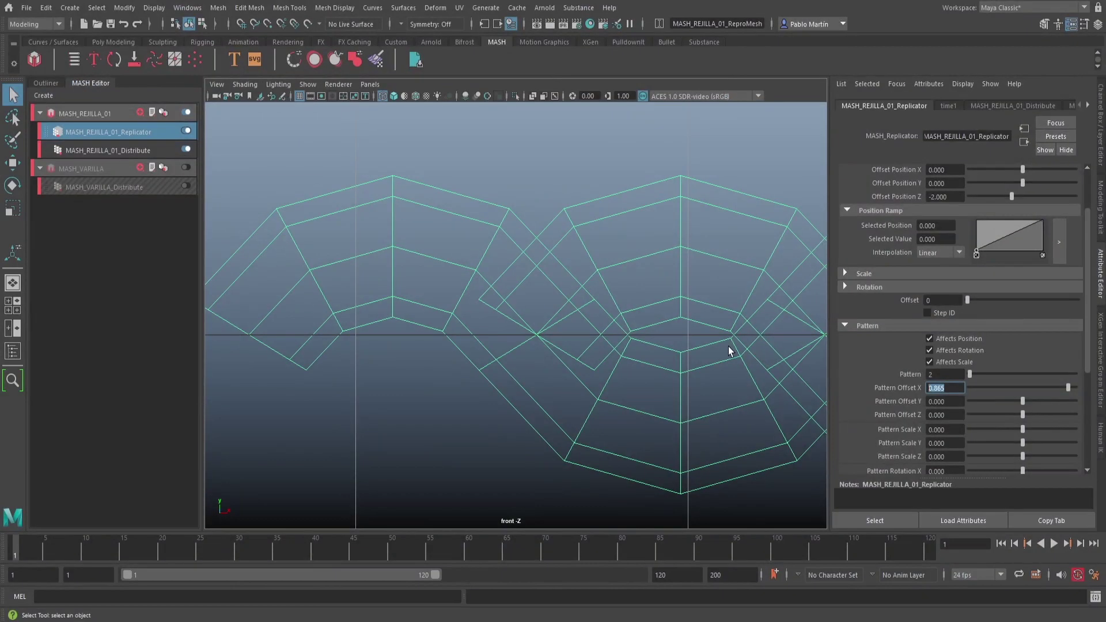
# - Restore the shaded display and inspect the alignment of the alternating rods along their length in the front view
pyautogui.keyDown('alt'); pyautogui.moveTo(463, 332); pyautogui.dragTo(161, 251, button='middle'); pyautogui.keyUp('alt')
pyautogui.scroll(-4, 616, 311)
pyautogui.press('4')
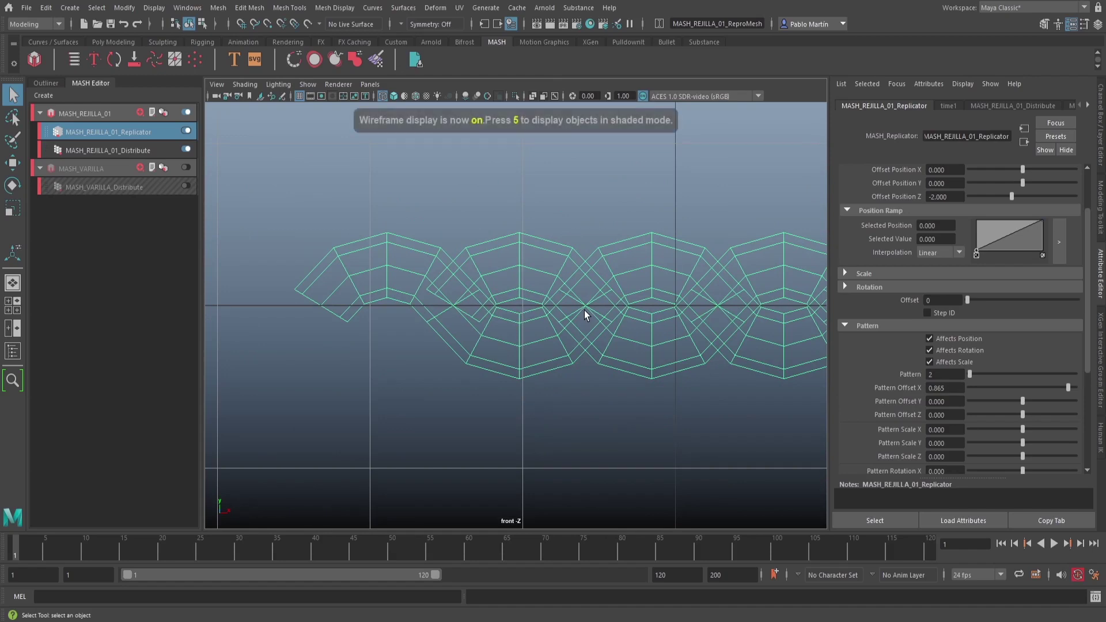
pyautogui.press('5')
pyautogui.scroll(-5, 668, 319)
pyautogui.scroll(2, 706, 318)
pyautogui.keyDown('alt'); pyautogui.moveTo(705, 316); pyautogui.dragTo(417, 299, button='middle'); pyautogui.keyUp('alt')
pyautogui.keyDown('alt'); pyautogui.moveTo(417, 299); pyautogui.dragTo(569, 289, button='right'); pyautogui.keyUp('alt')
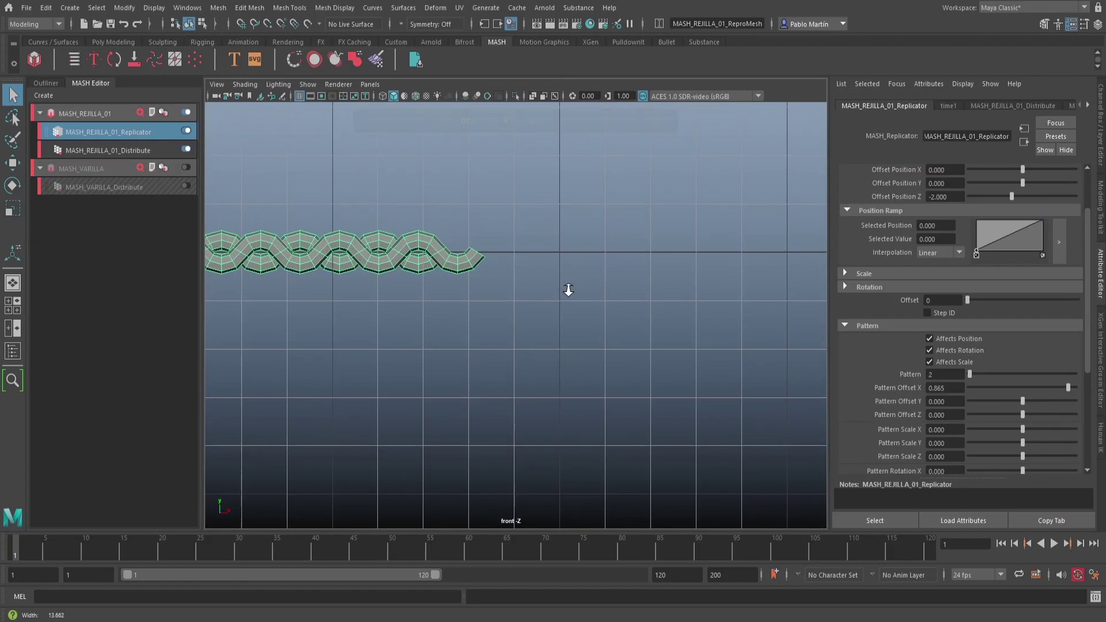
# - Return to the perspective view, clear the selection and examine the staggered rods from several angles
pyautogui.press('space')
pyautogui.moveTo(499, 264); pyautogui.dragTo(498, 239)
pyautogui.keyDown('alt'); pyautogui.moveTo(657, 292); pyautogui.dragTo(547, 297, button='middle'); pyautogui.keyUp('alt')
pyautogui.keyDown('alt'); pyautogui.moveTo(547, 297); pyautogui.dragTo(461, 288, button='right'); pyautogui.keyUp('alt')
pyautogui.keyDown('alt'); pyautogui.moveTo(461, 288); pyautogui.dragTo(544, 283); pyautogui.keyUp('alt')
pyautogui.keyDown('alt'); pyautogui.moveTo(544, 284); pyautogui.dragTo(468, 278, button='middle'); pyautogui.keyUp('alt')
pyautogui.keyDown('alt'); pyautogui.moveTo(467, 278); pyautogui.dragTo(457, 276, button='right'); pyautogui.keyUp('alt')
pyautogui.moveTo(457, 276)
pyautogui.keyDown('alt'); pyautogui.mouseDown()
pyautogui.moveTo(459, 289)
pyautogui.moveTo(462, 270)
pyautogui.mouseUp(); pyautogui.keyUp('alt')
pyautogui.click(631, 140)
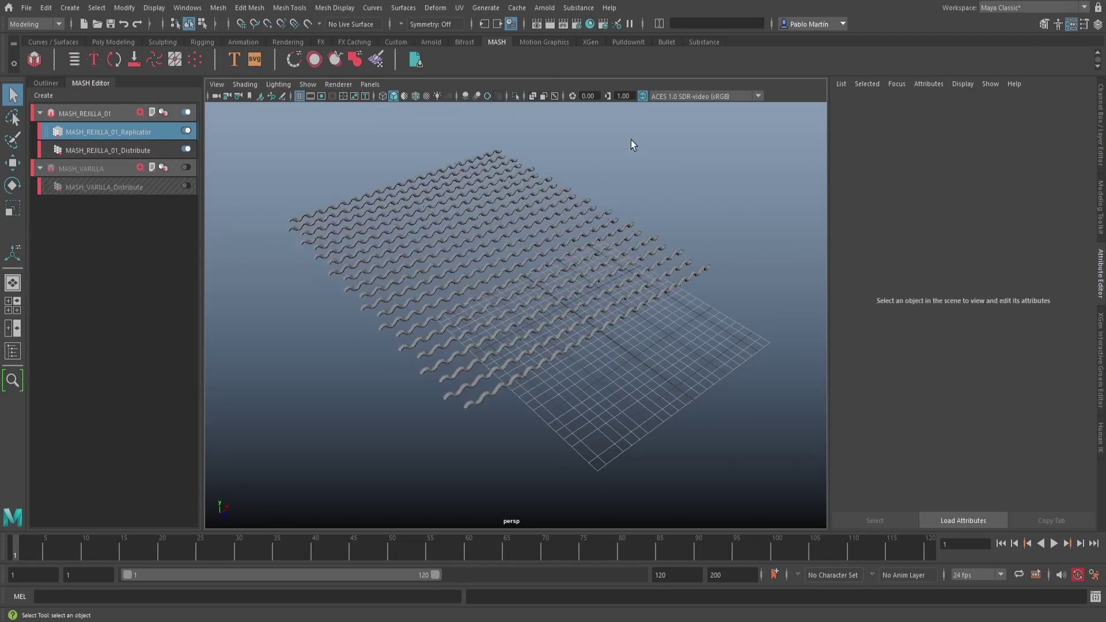
pyautogui.moveTo(393, 271)
pyautogui.keyDown('alt'); pyautogui.mouseDown()
pyautogui.moveTo(493, 279)
pyautogui.moveTo(475, 220)
pyautogui.mouseUp(); pyautogui.keyUp('alt')
pyautogui.keyDown('alt'); pyautogui.moveTo(480, 283); pyautogui.dragTo(417, 277); pyautogui.keyUp('alt')
pyautogui.moveTo(507, 284)
pyautogui.keyDown('alt'); pyautogui.mouseDown(button='right')
pyautogui.moveTo(599, 254)
pyautogui.moveTo(563, 256)
pyautogui.moveTo(570, 265)
pyautogui.mouseUp(button='right'); pyautogui.keyUp('alt')
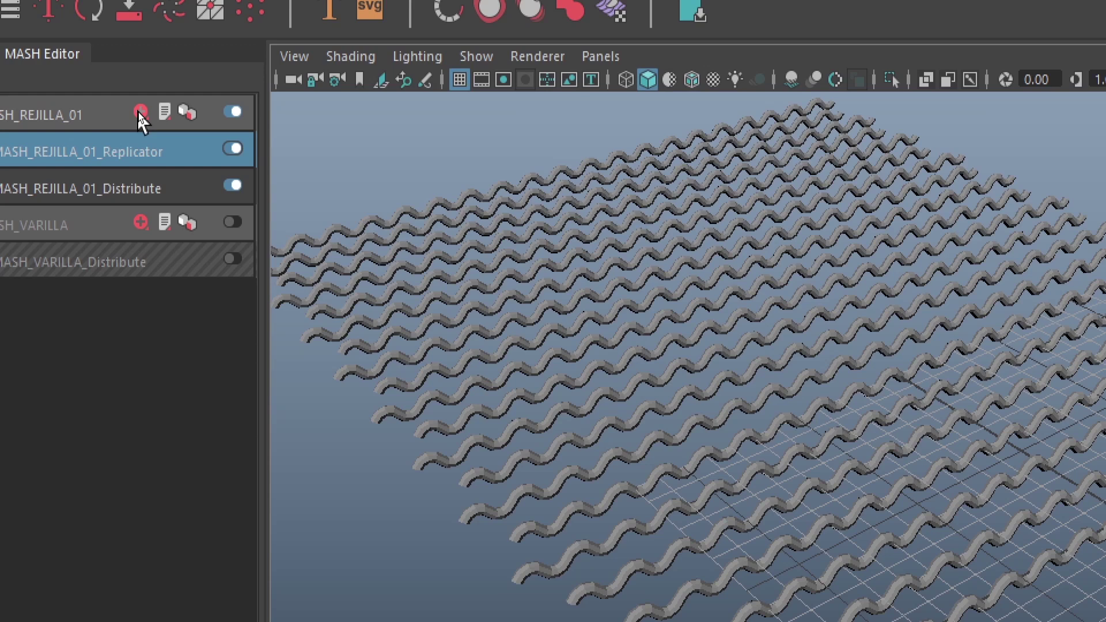
# - Add a Transform node to the MASH_REJILLA_01 network
pyautogui.click(140, 112)
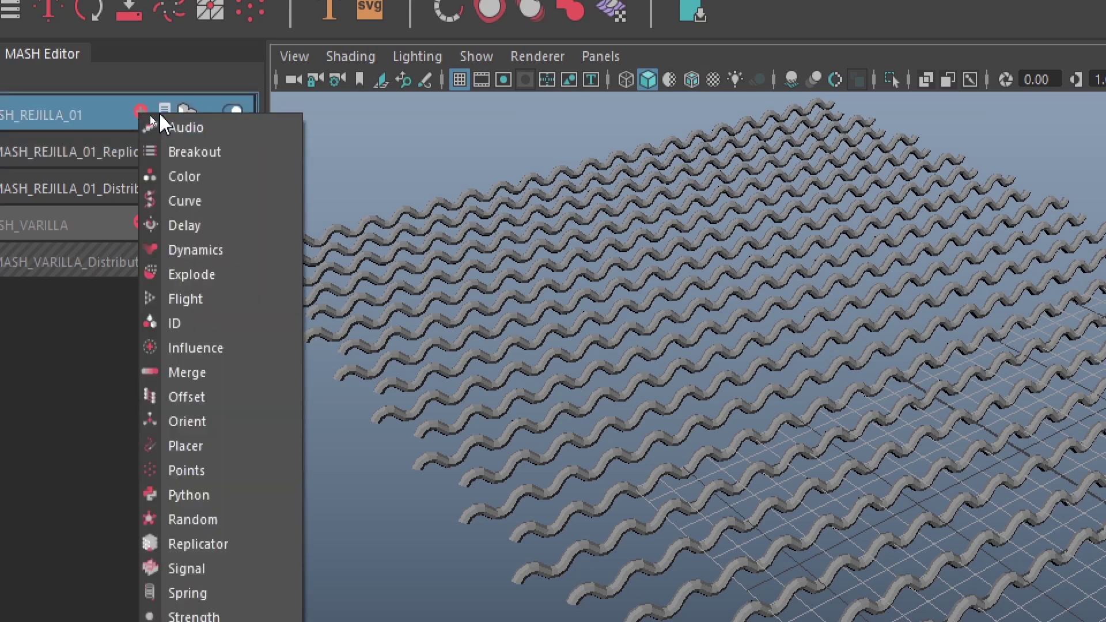
pyautogui.click(201, 366)
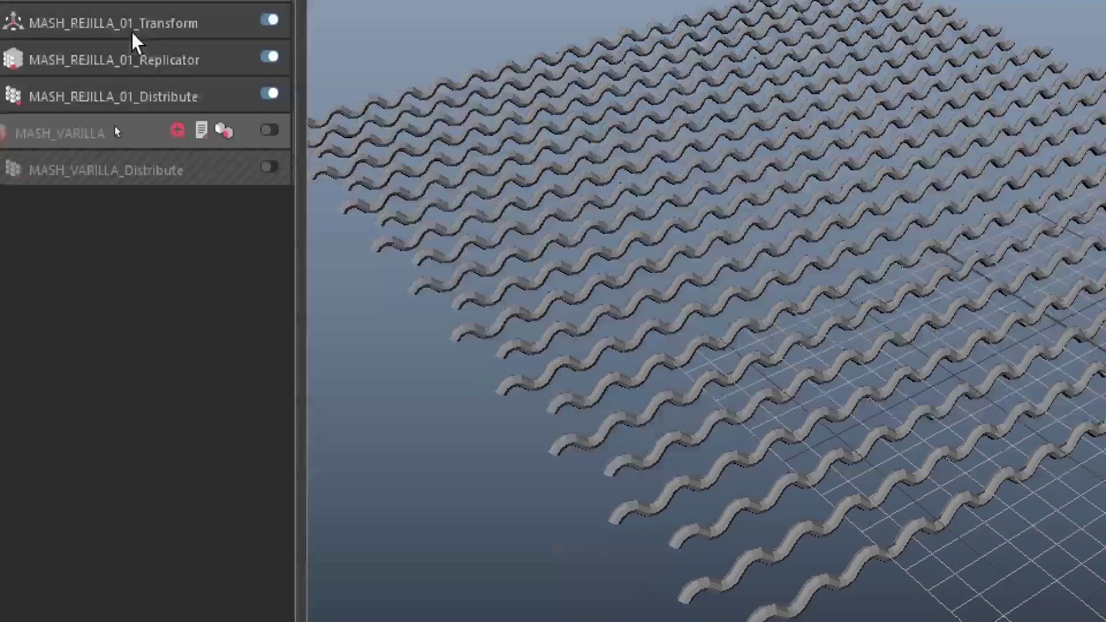
pyautogui.click(199, 114)
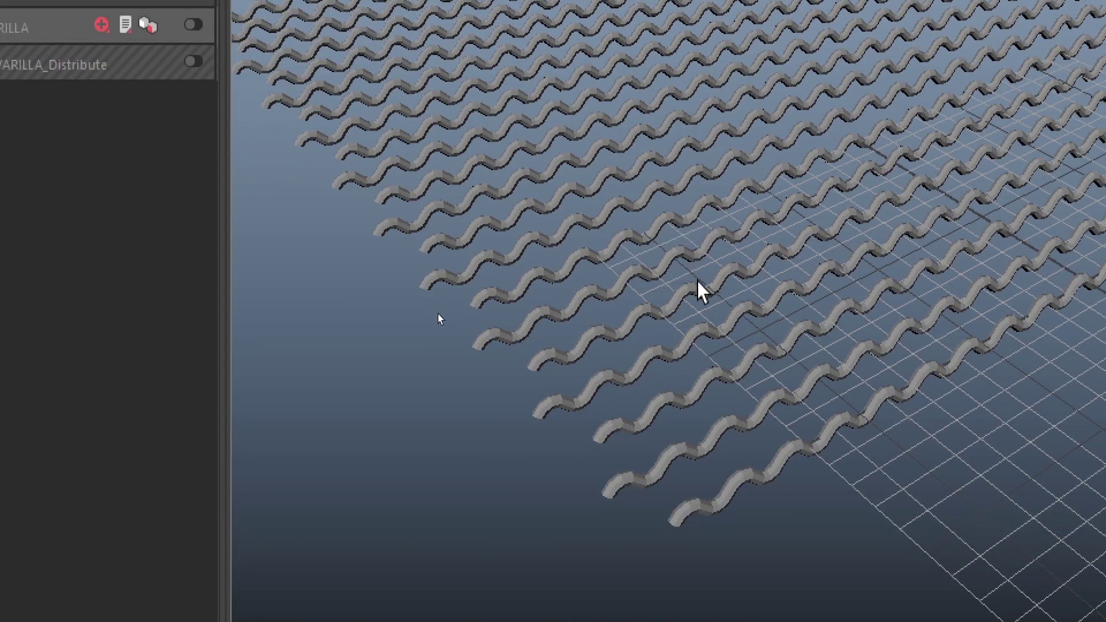
# - Try to move the replicated rod mesh directly with the Move tool and undo the attempt
pyautogui.click(852, 262)
pyautogui.keyDown('alt'); pyautogui.moveTo(1009, 357); pyautogui.dragTo(834, 393, button='middle'); pyautogui.keyUp('alt')
pyautogui.hotkey('ctrl', 'z')
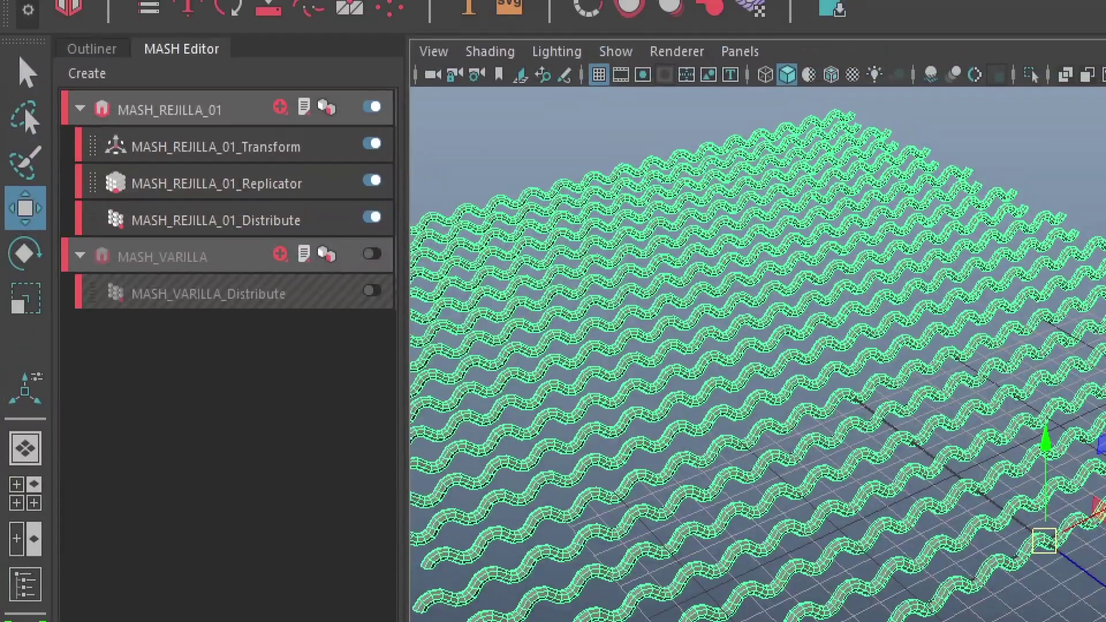
# - Create a Controller Null locator for the MASH_REJILLA_01_Transform node
pyautogui.click(239, 145)
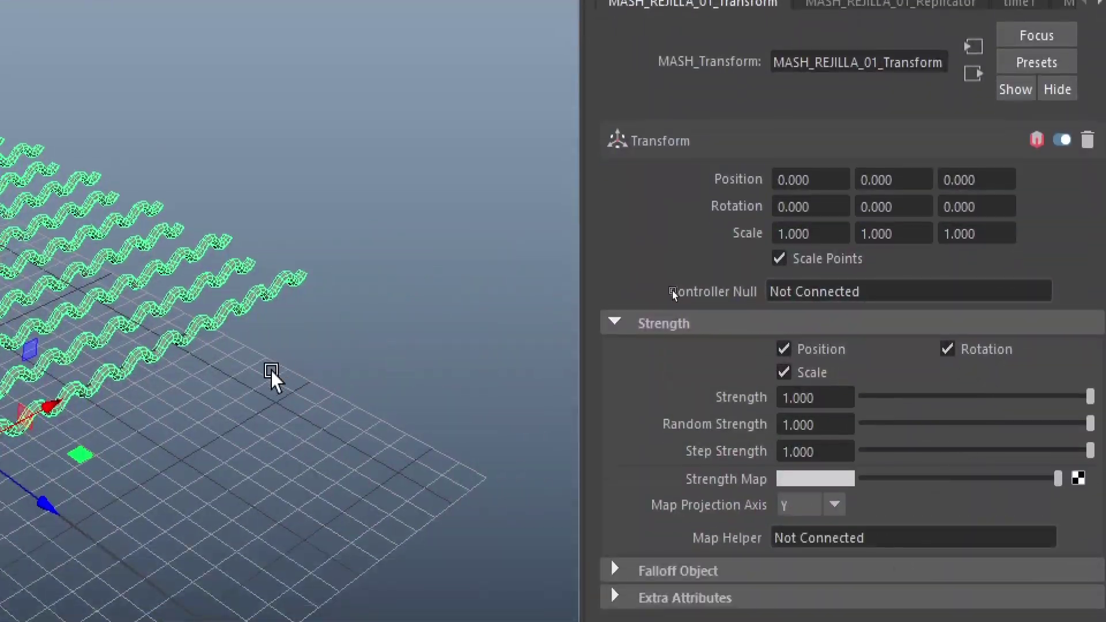
pyautogui.keyDown('alt'); pyautogui.moveTo(269, 461); pyautogui.dragTo(741, 345, button='middle'); pyautogui.keyUp('alt')
pyautogui.keyDown('alt'); pyautogui.moveTo(507, 302); pyautogui.dragTo(296, 271); pyautogui.keyUp('alt')
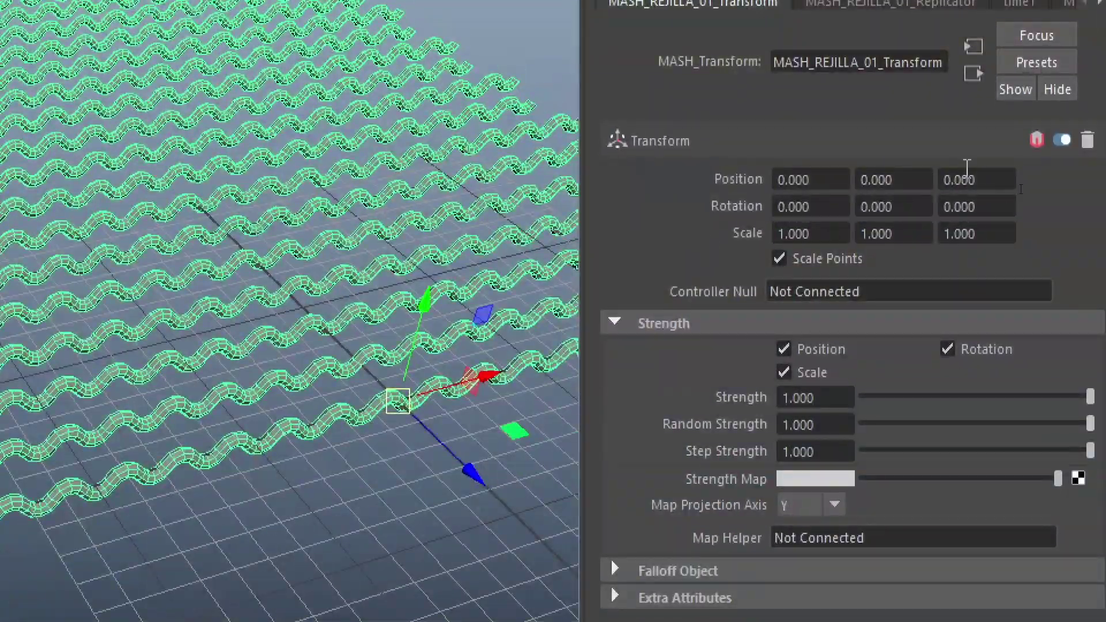
pyautogui.click(793, 181)
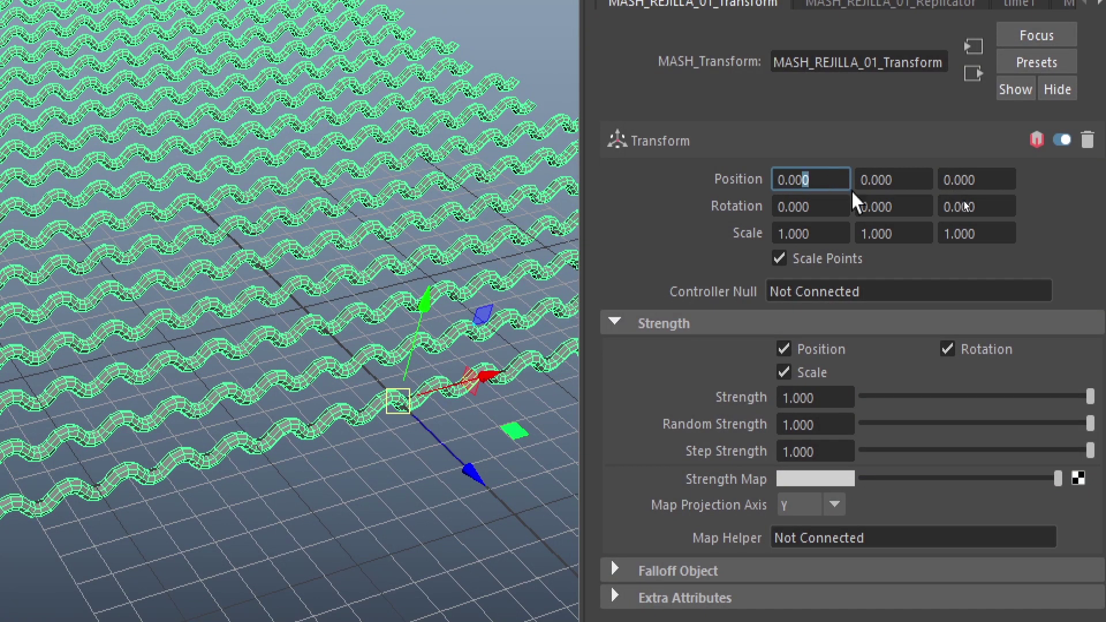
pyautogui.click(876, 206)
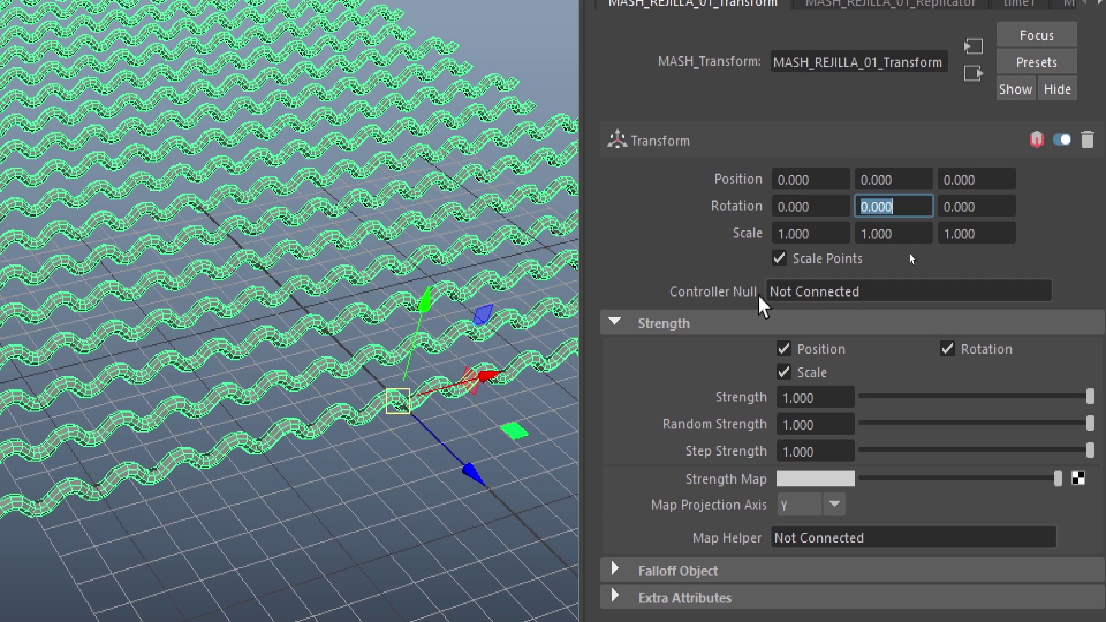
pyautogui.click(830, 292)
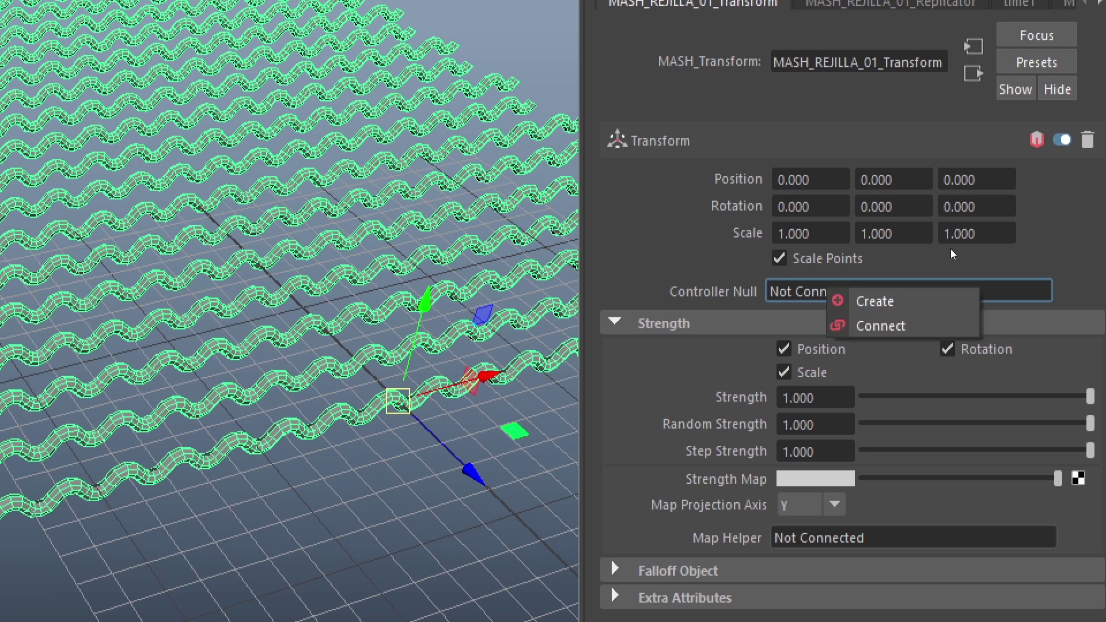
pyautogui.click(875, 302)
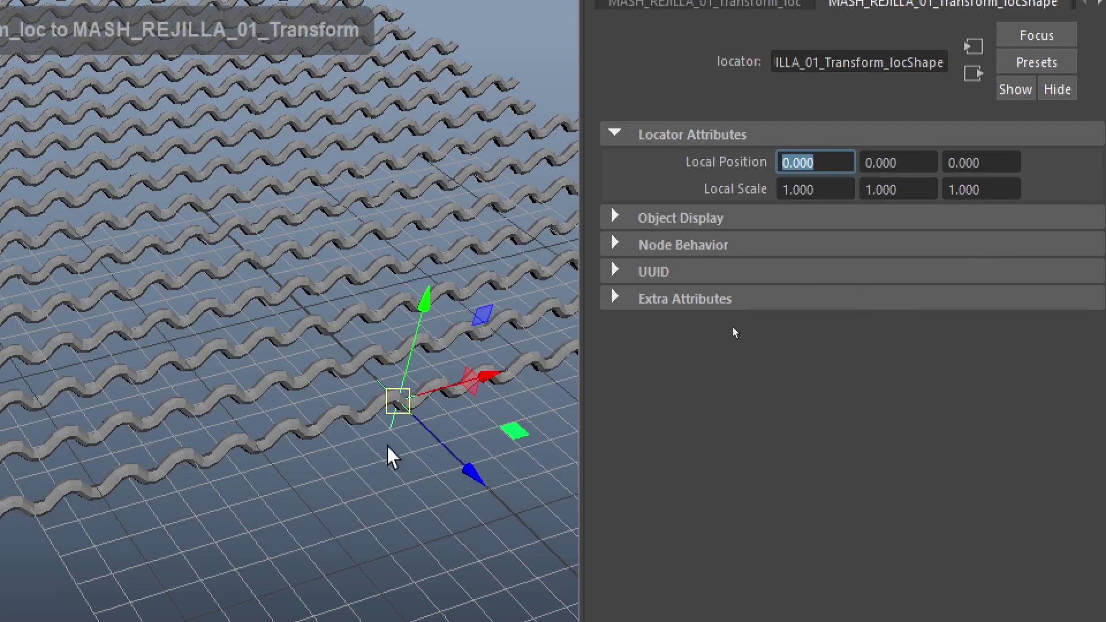
# - Try to shift the new controller locator in the viewport and undo the change
pyautogui.moveTo(387, 425); pyautogui.dragTo(402, 437)
pyautogui.moveTo(407, 454); pyautogui.dragTo(336, 387, button='middle')
pyautogui.hotkey('ctrl', 'z')
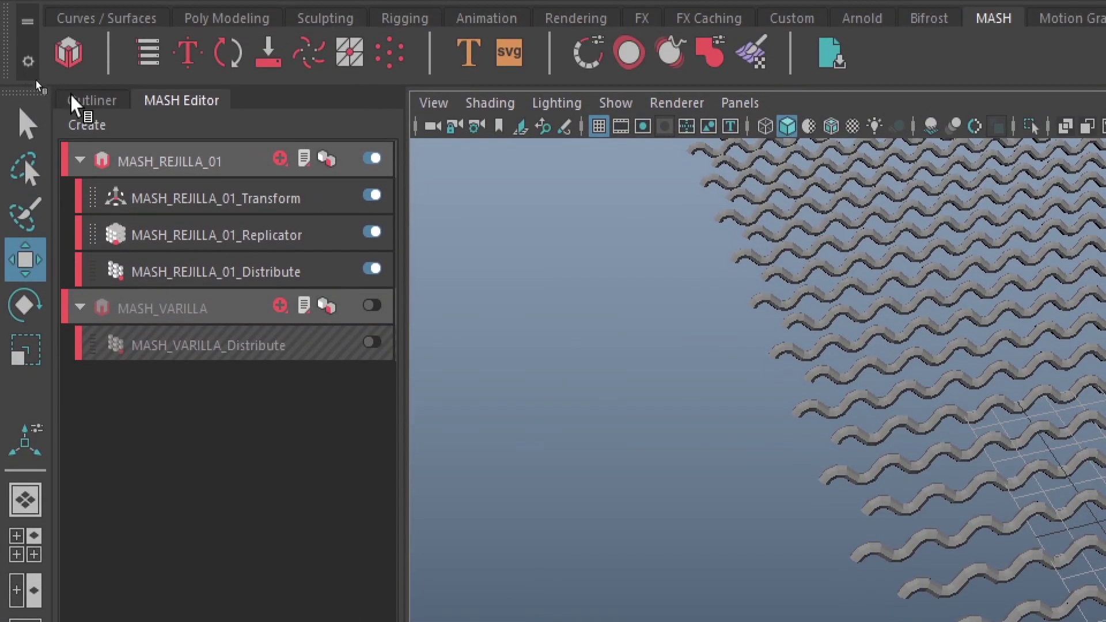
# - Select MASH_REJILLA_01_Transform_loc, try moving, rotating and scaling the rods with it, and undo these trial transformations
pyautogui.click(84, 19)
pyautogui.click(129, 375)
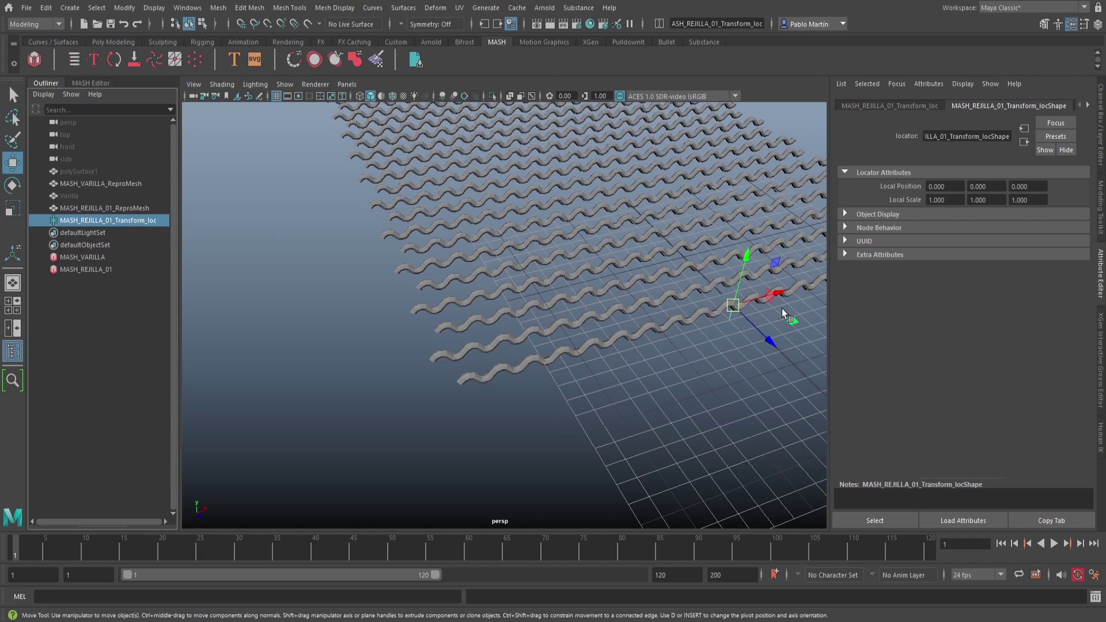
pyautogui.moveTo(787, 317); pyautogui.dragTo(529, 283)
pyautogui.press('e')
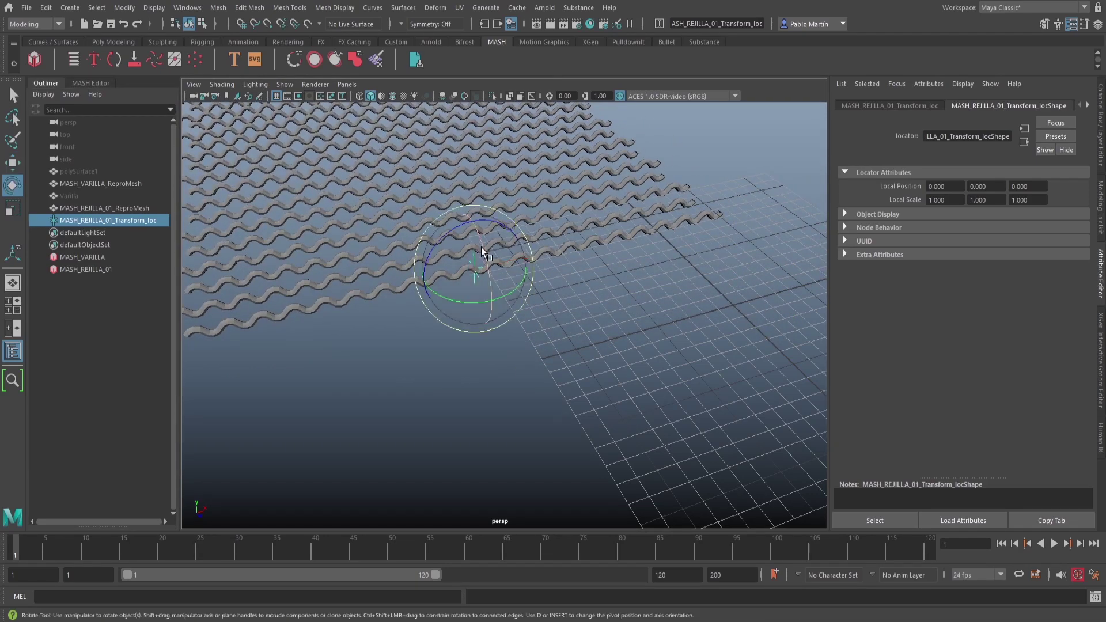
pyautogui.moveTo(439, 265); pyautogui.dragTo(435, 303)
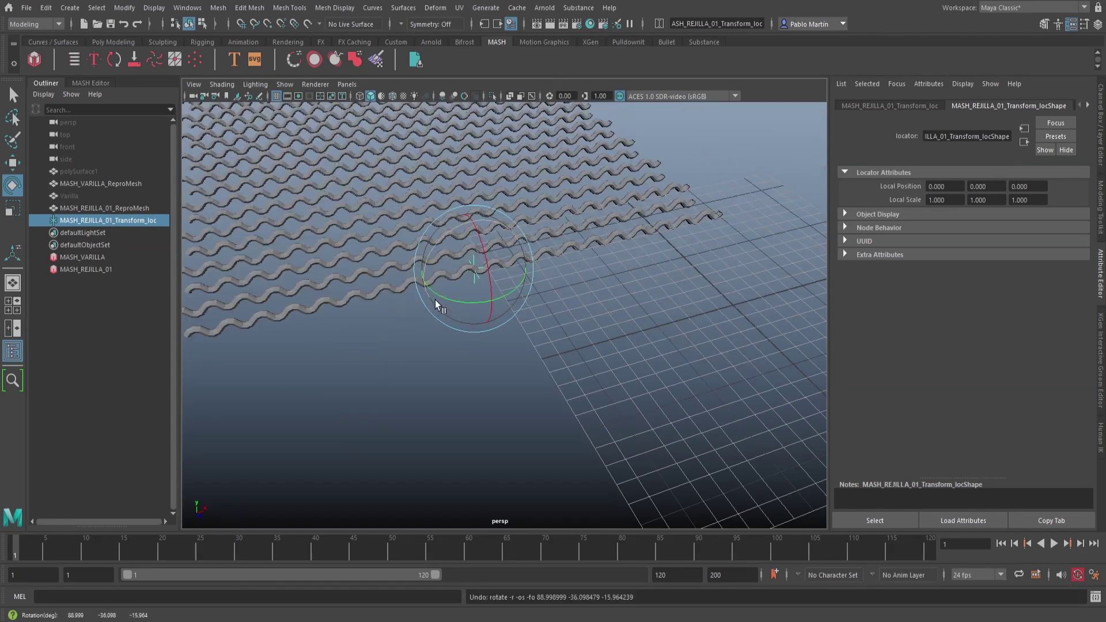
pyautogui.press('r')
pyautogui.moveTo(474, 269)
pyautogui.mouseDown()
pyautogui.moveTo(404, 290)
pyautogui.moveTo(495, 265)
pyautogui.moveTo(471, 273)
pyautogui.mouseUp()
pyautogui.hotkey('ctrl', 'z')
pyautogui.hotkey('ctrl', 'z')
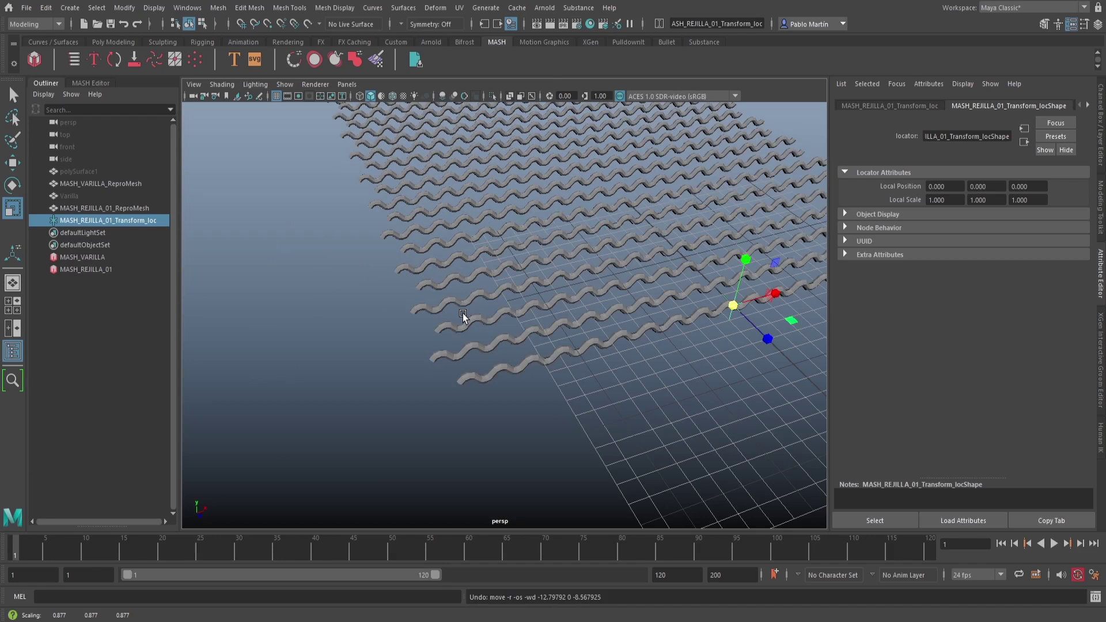
pyautogui.keyDown('alt'); pyautogui.moveTo(642, 326); pyautogui.dragTo(543, 305, button='middle'); pyautogui.keyUp('alt')
pyautogui.keyDown('alt'); pyautogui.moveTo(543, 305); pyautogui.dragTo(508, 356, button='right'); pyautogui.keyUp('alt')
pyautogui.keyDown('alt'); pyautogui.moveTo(508, 356); pyautogui.dragTo(609, 357); pyautogui.keyUp('alt')
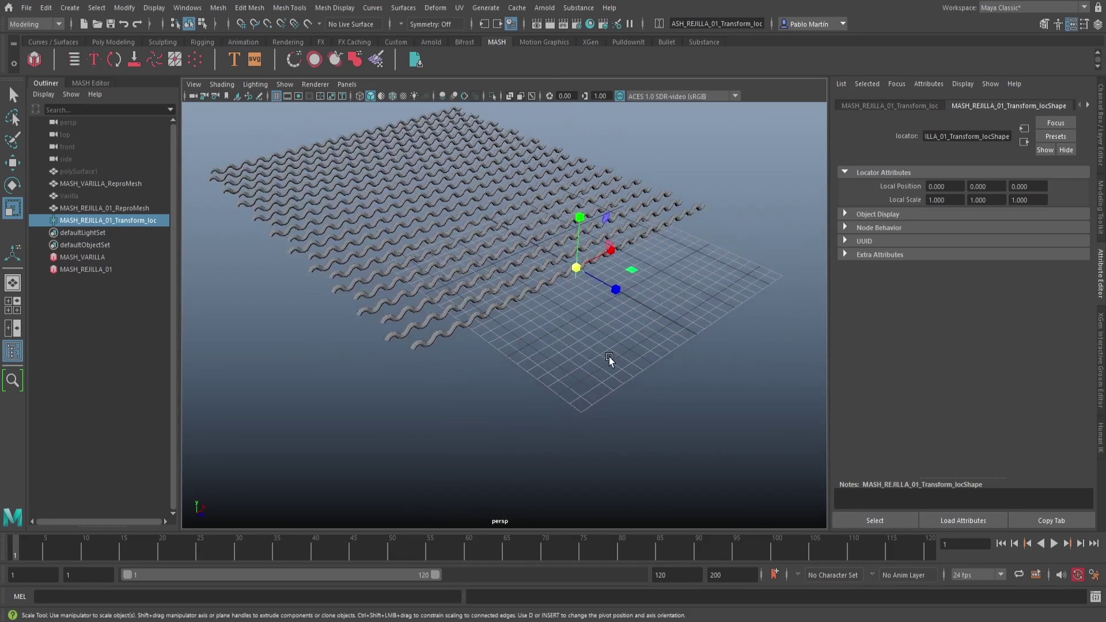
# - Move the MASH_REJILLA_01_Transform_loc locator along Z to 12, shifting the replicated rods with it
pyautogui.press('w')
pyautogui.moveTo(618, 290); pyautogui.dragTo(545, 309)
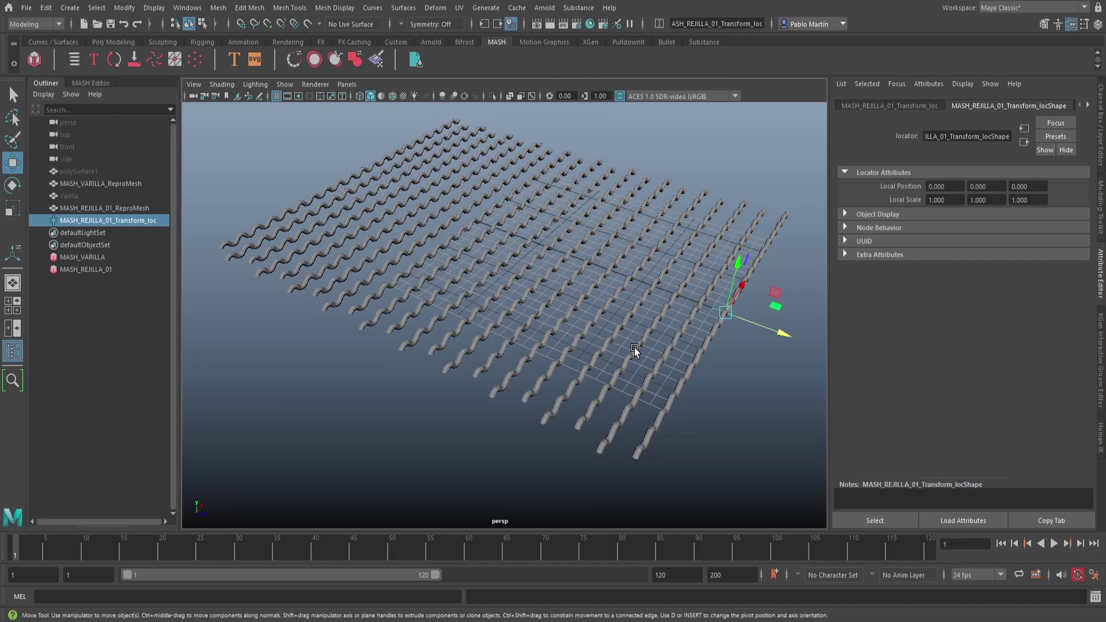
pyautogui.scroll(-3, 733, 345)
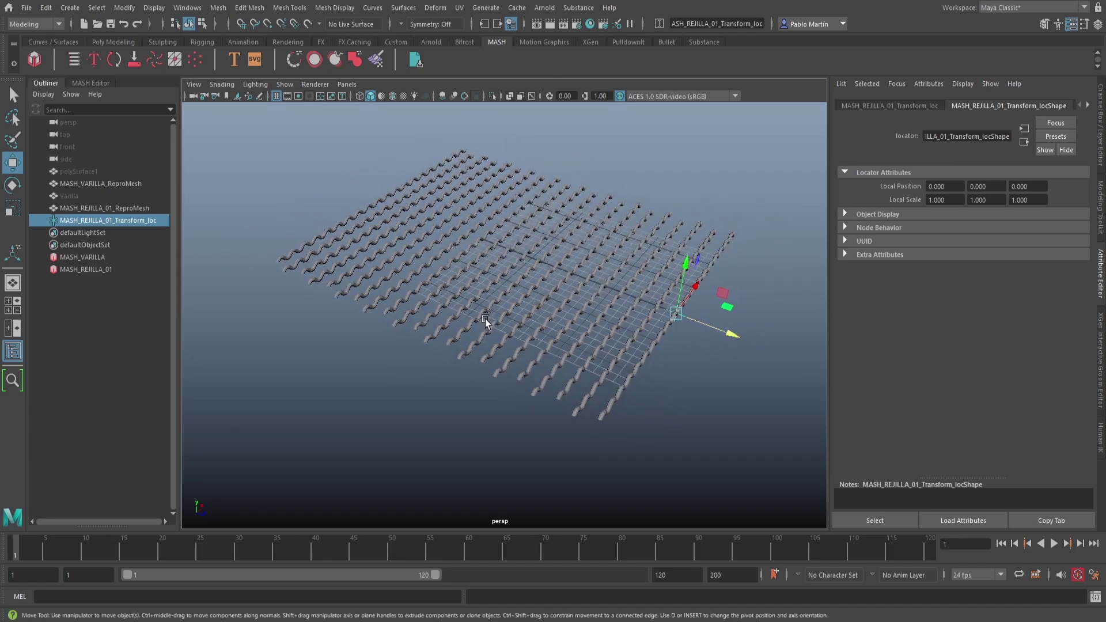
# - Duplicate the MASH_REJILLA_01 network and select the Transform node of the MASH_REJILLA_02 copy
pyautogui.click(87, 83)
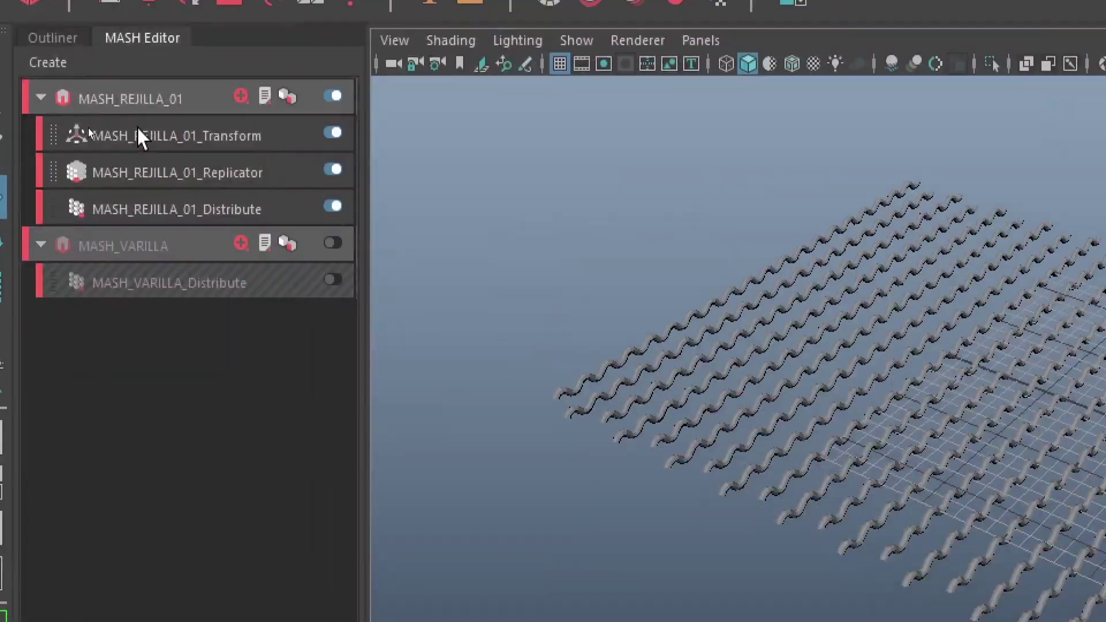
pyautogui.click(156, 95)
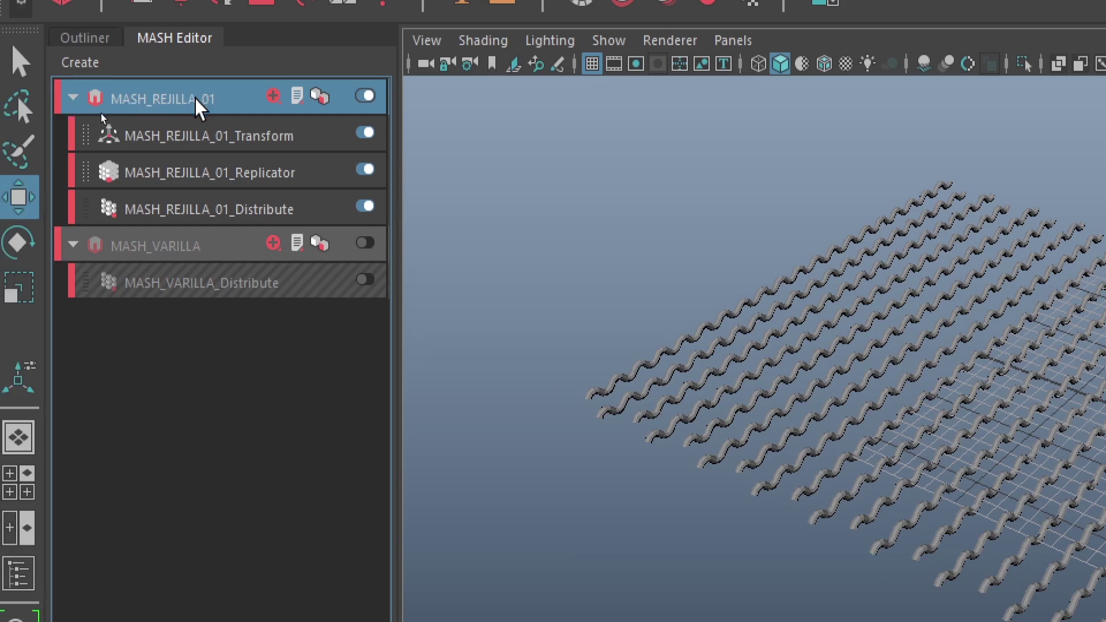
pyautogui.rightClick(190, 98)
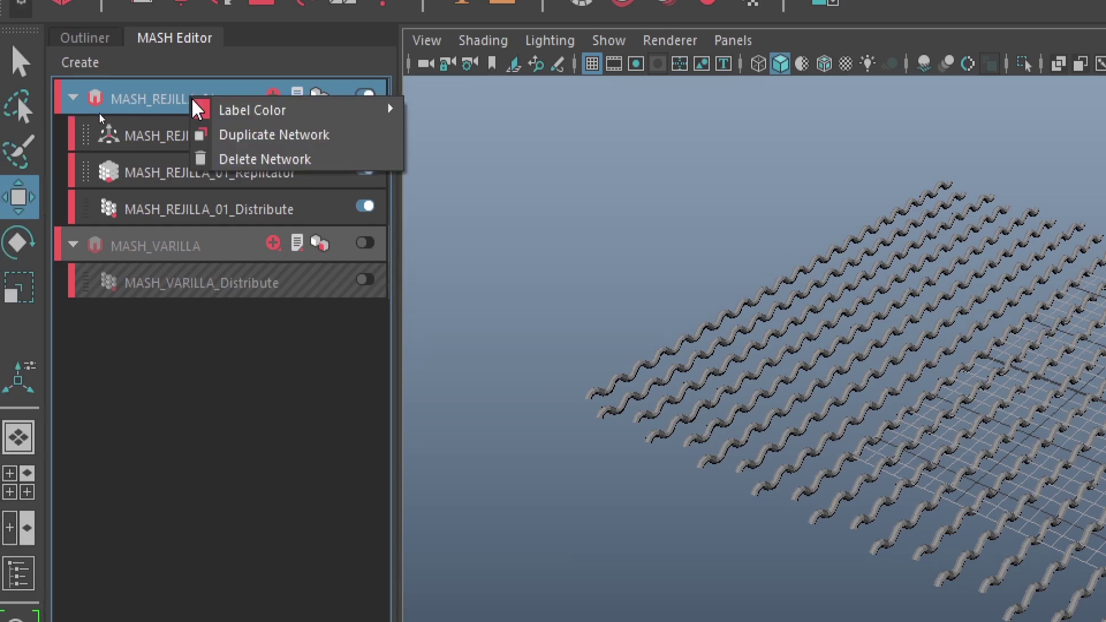
pyautogui.click(254, 136)
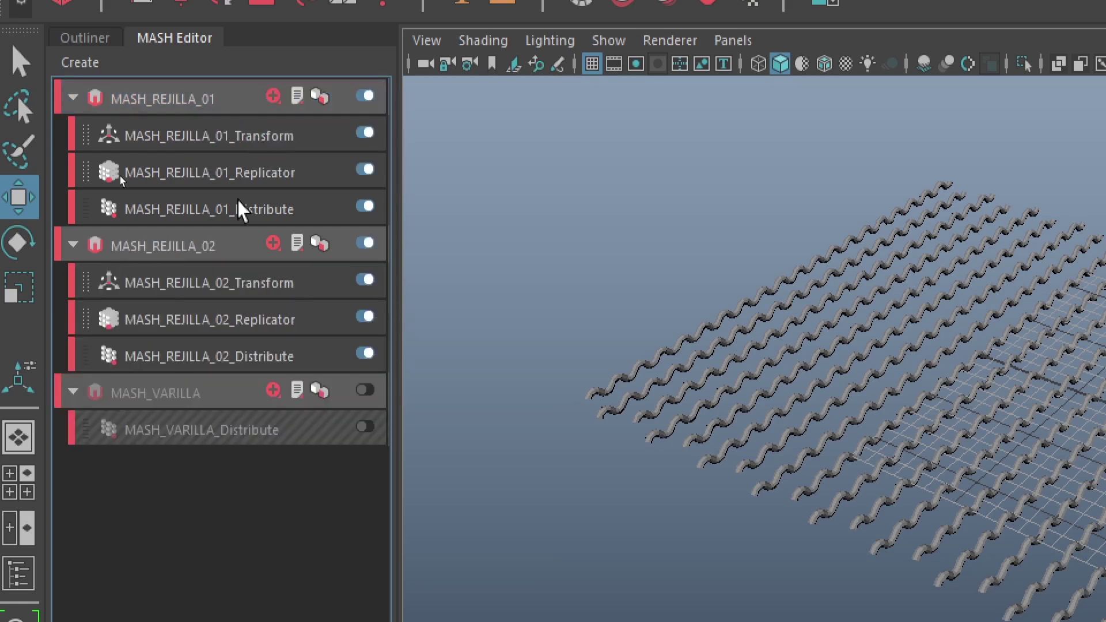
pyautogui.click(171, 241)
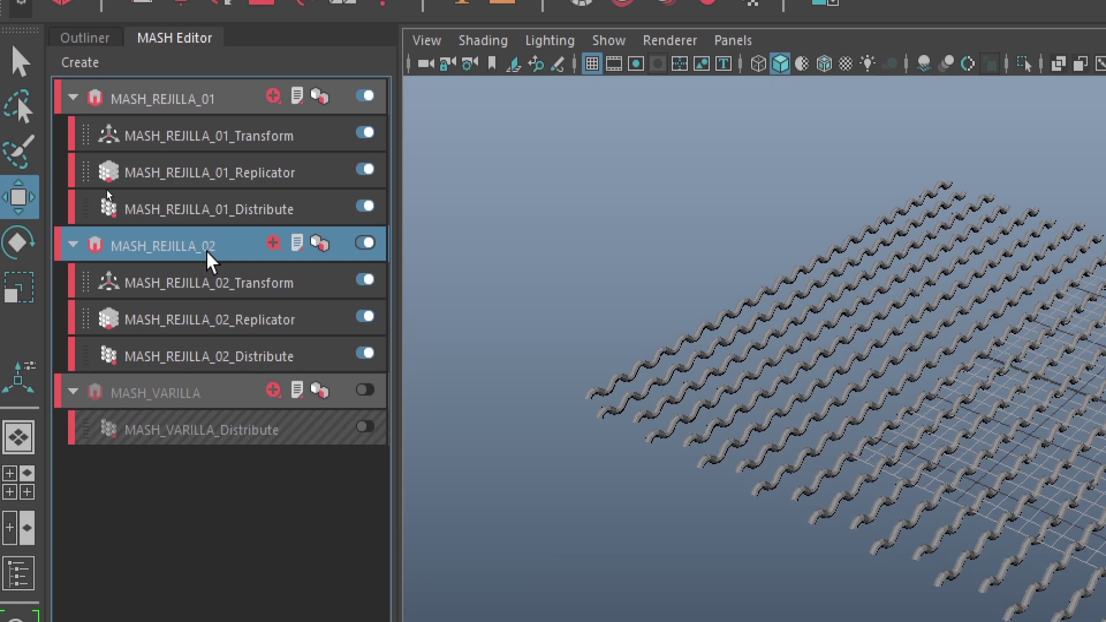
pyautogui.click(230, 280)
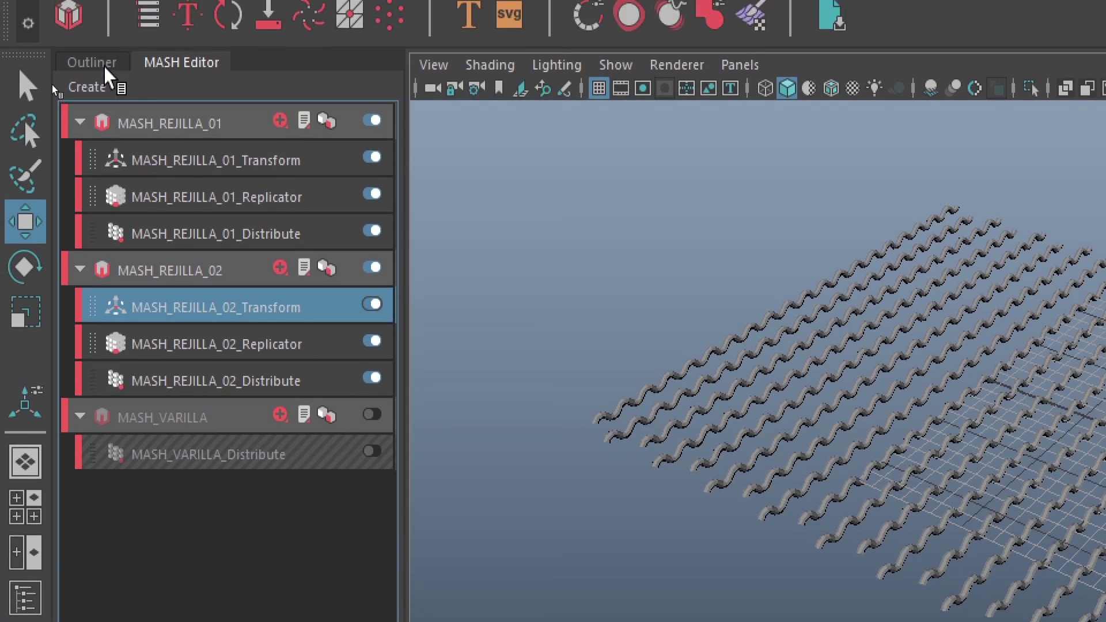
# - Select the duplicate network's locator, MASH_REJILLA_01_Transform_loc1, rotate it -90 degrees about Y and show its transform values
pyautogui.click(95, 40)
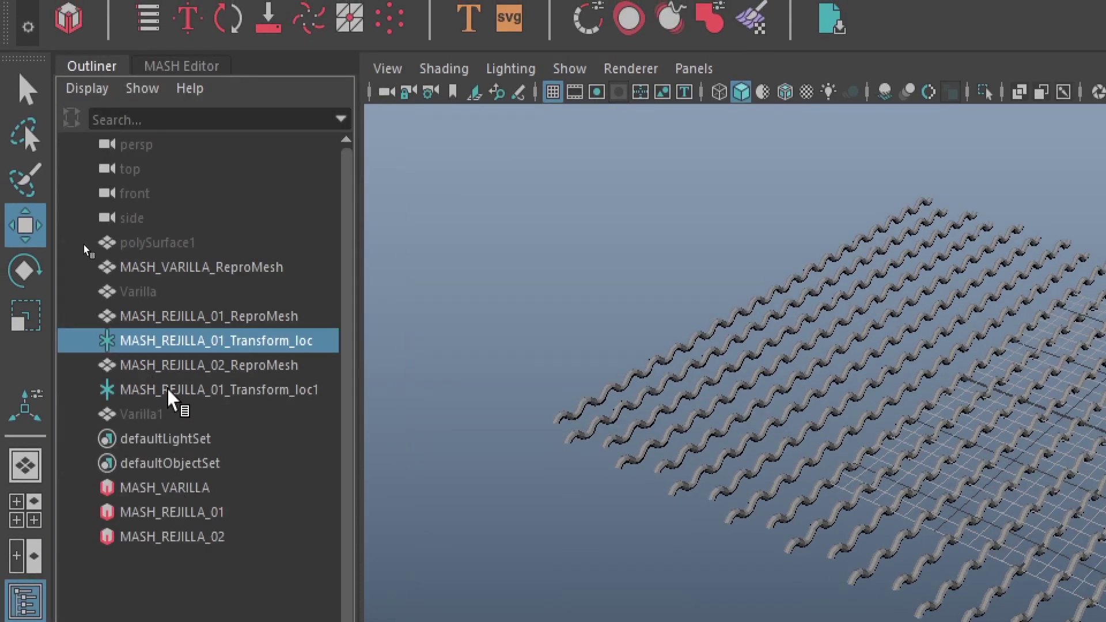
pyautogui.click(165, 367)
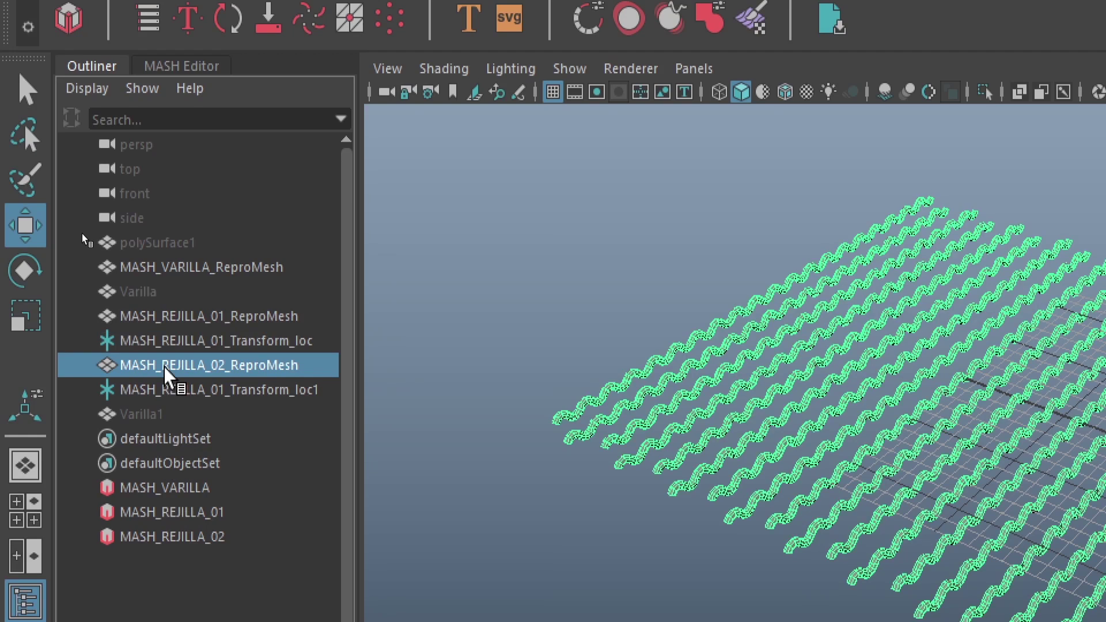
pyautogui.click(179, 391)
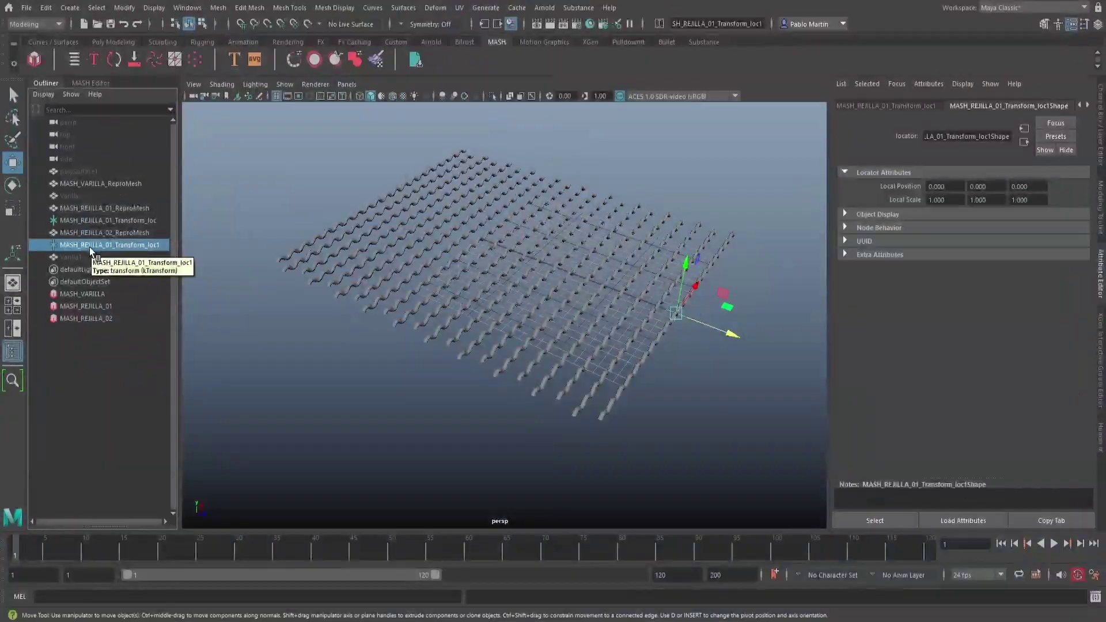
pyautogui.keyDown('alt'); pyautogui.moveTo(683, 338); pyautogui.dragTo(691, 366); pyautogui.keyUp('alt')
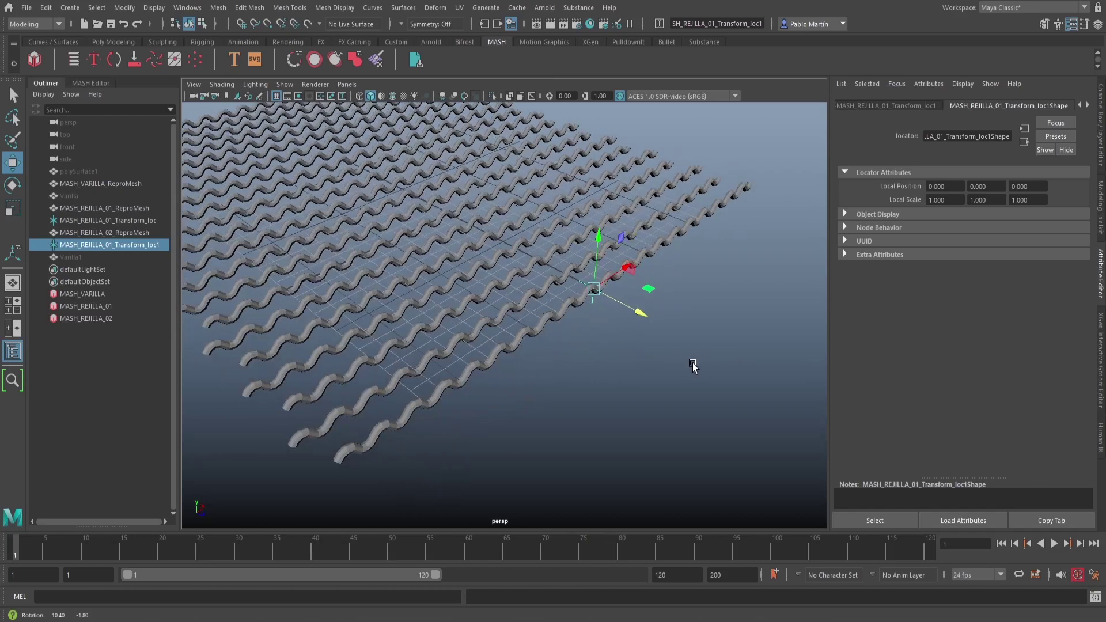
pyautogui.press('e')
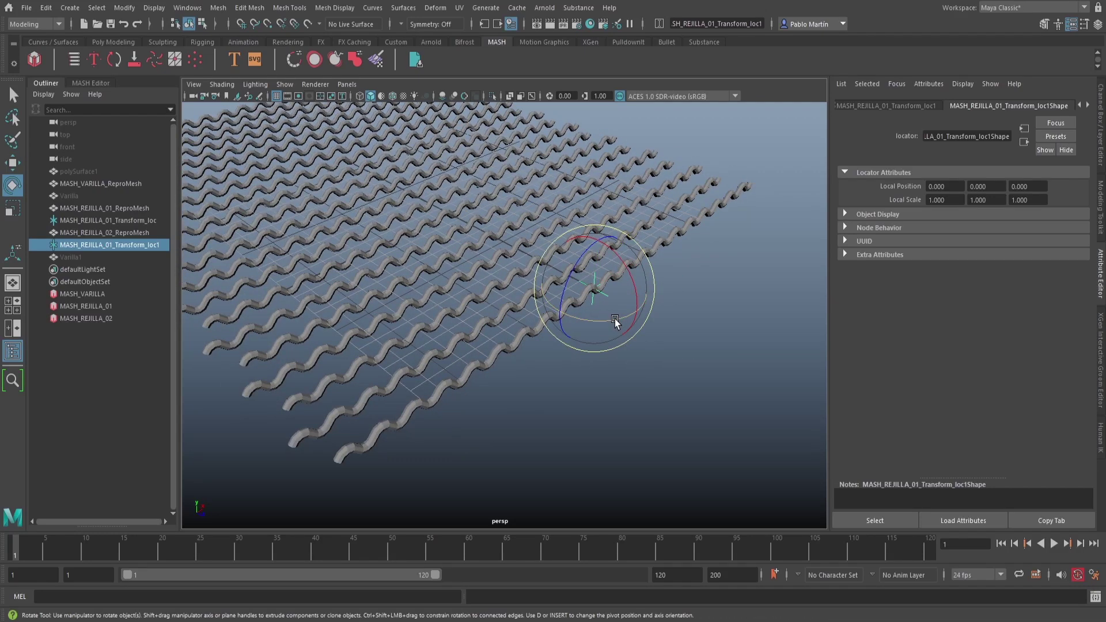
pyautogui.moveTo(621, 320); pyautogui.dragTo(554, 313)
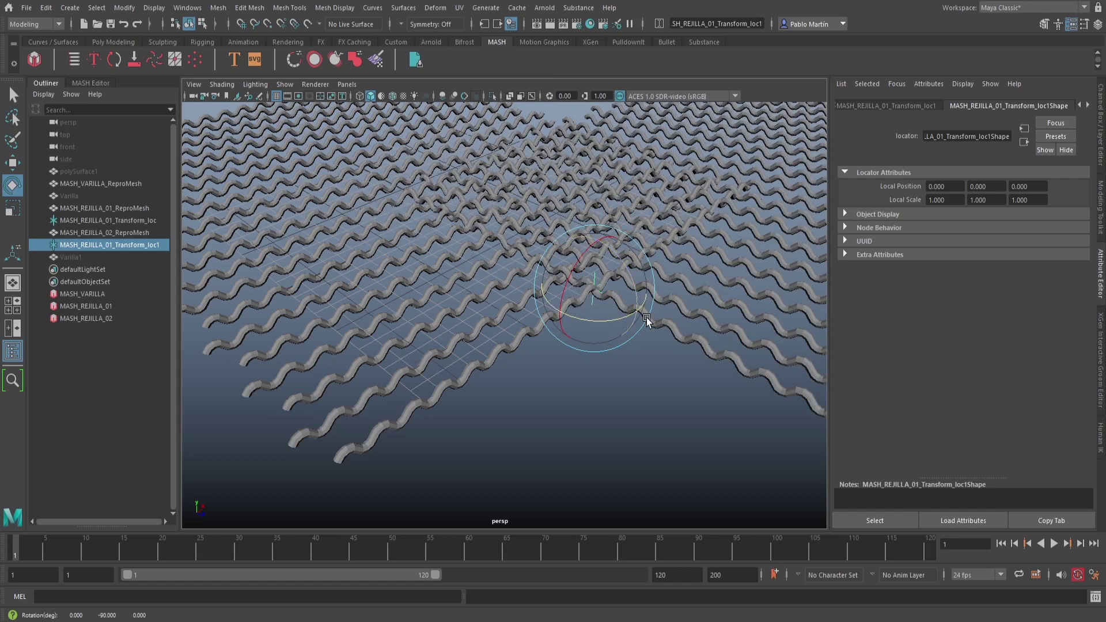
pyautogui.click(1096, 157)
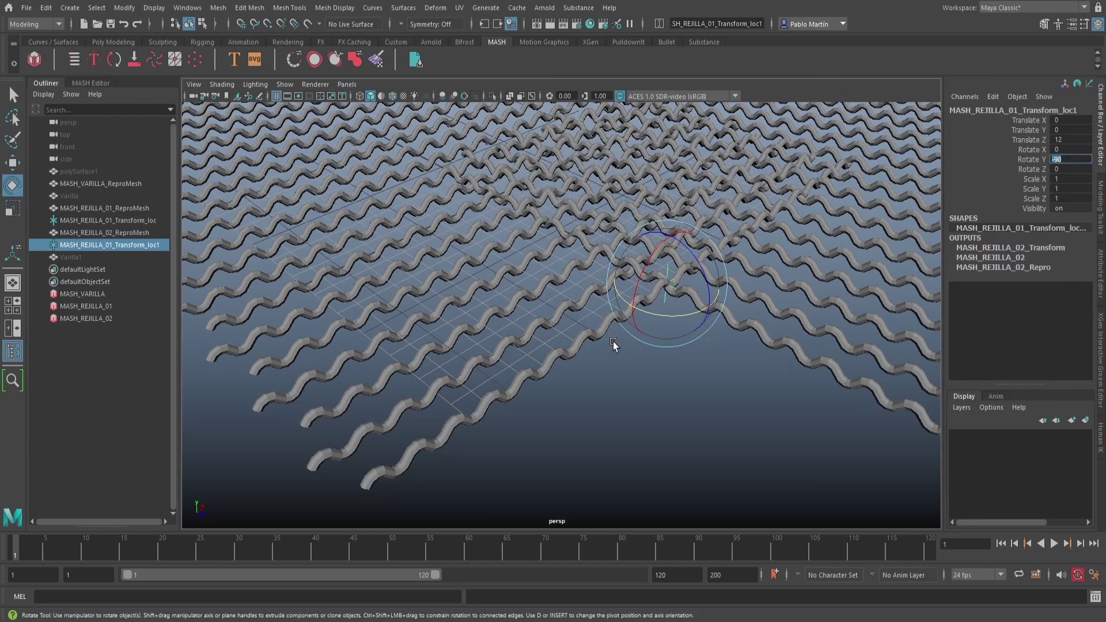
# - Move MASH_REJILLA_01_Transform_loc1 in the XZ plane to about X -15.94, Z -5.63 so the second rod set crosses the first
pyautogui.keyDown('alt'); pyautogui.moveTo(684, 356); pyautogui.dragTo(576, 363, button='right'); pyautogui.keyUp('alt')
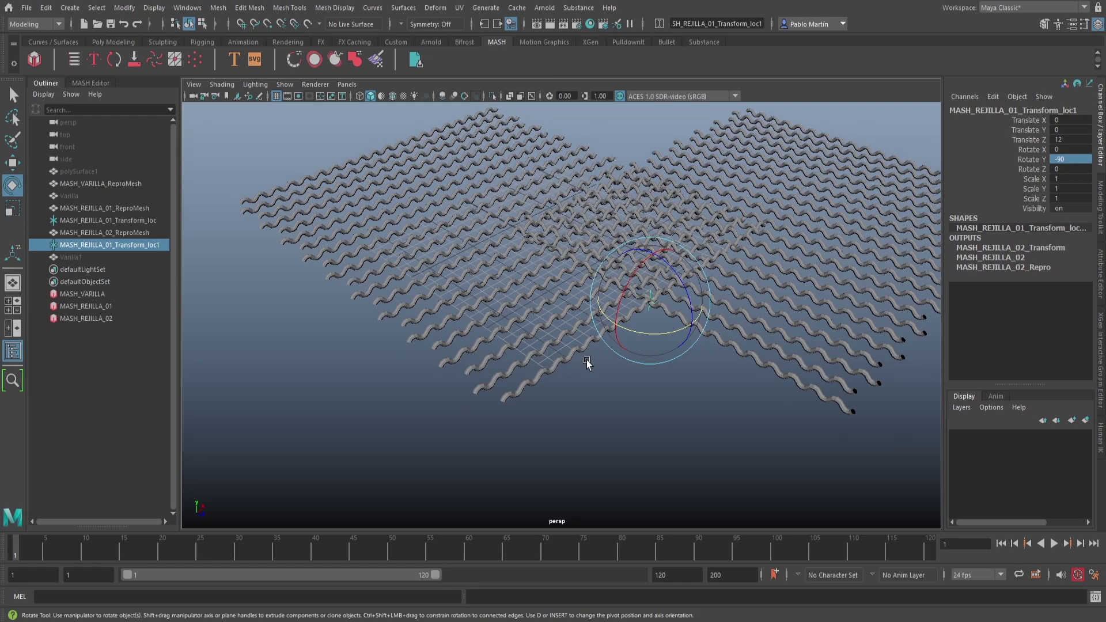
pyautogui.press('w')
pyautogui.moveTo(657, 340); pyautogui.dragTo(375, 331, button='middle')
pyautogui.keyDown('alt'); pyautogui.moveTo(375, 333); pyautogui.dragTo(482, 299); pyautogui.keyUp('alt')
pyautogui.keyDown('alt'); pyautogui.moveTo(482, 299); pyautogui.dragTo(707, 317, button='right'); pyautogui.keyUp('alt')
pyautogui.keyDown('alt'); pyautogui.moveTo(707, 317); pyautogui.dragTo(658, 297, button='middle'); pyautogui.keyUp('alt')
pyautogui.keyDown('alt'); pyautogui.moveTo(613, 293); pyautogui.dragTo(698, 307, button='right'); pyautogui.keyUp('alt')
pyautogui.keyDown('alt'); pyautogui.moveTo(789, 326); pyautogui.dragTo(510, 318, button='right'); pyautogui.keyUp('alt')
pyautogui.moveTo(345, 208)
pyautogui.mouseDown(button='middle')
pyautogui.moveTo(329, 168)
pyautogui.moveTo(353, 222)
pyautogui.moveTo(331, 190)
pyautogui.moveTo(346, 207)
pyautogui.mouseUp(button='middle')
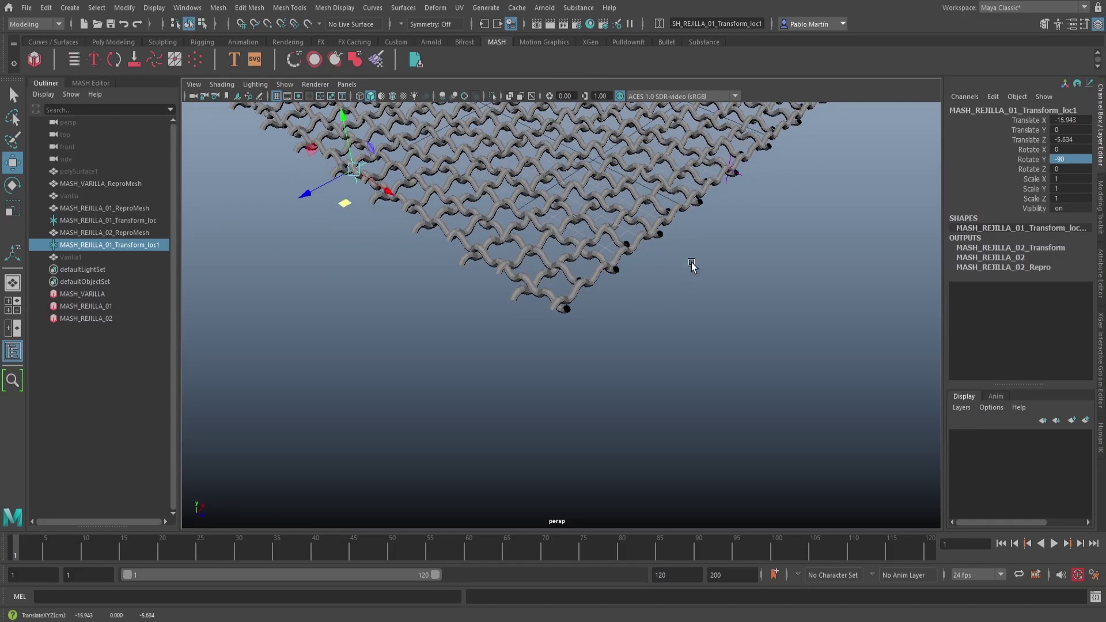
# - Try to move the first rod set with its MASH_REJILLA_01_Transform_loc locator and undo the shift
pyautogui.click(730, 171)
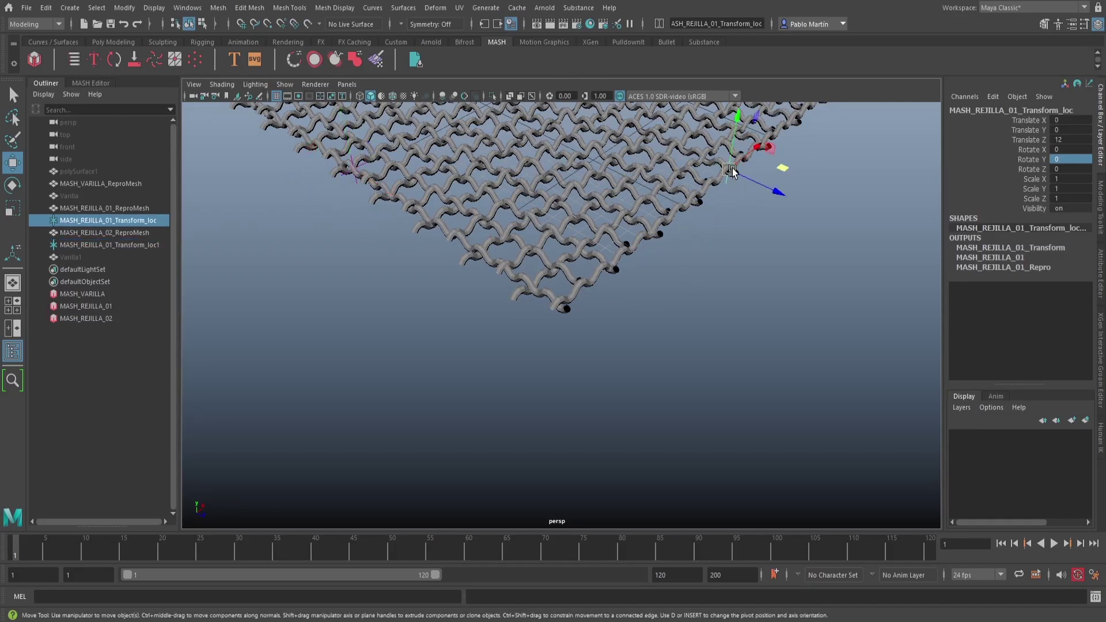
pyautogui.moveTo(728, 171); pyautogui.dragTo(736, 211)
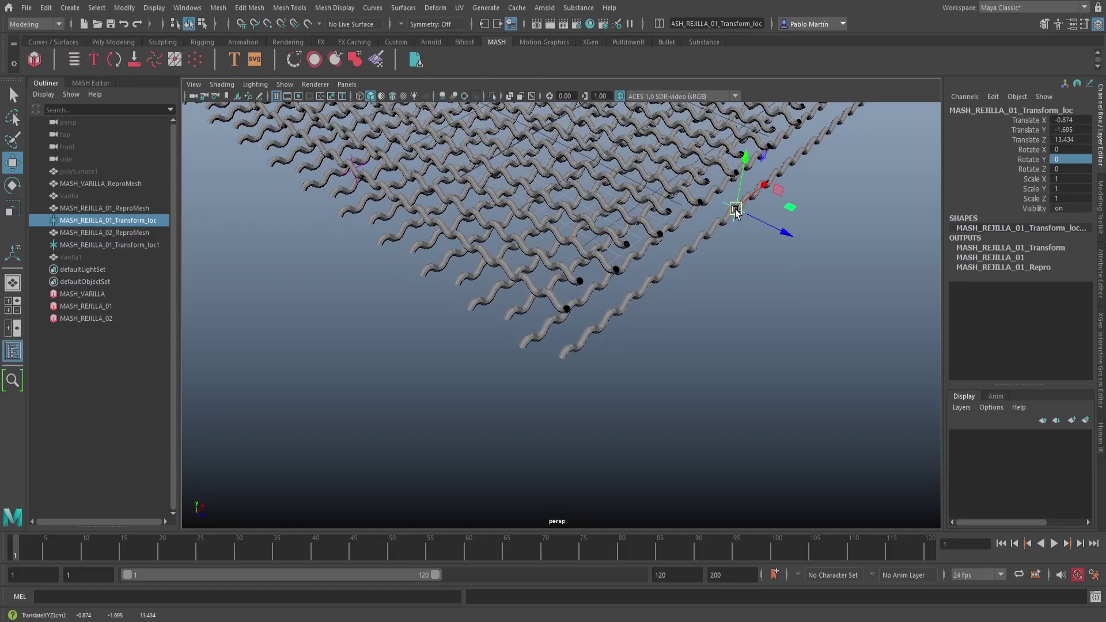
pyautogui.hotkey('ctrl', 'z')
pyautogui.press('q')
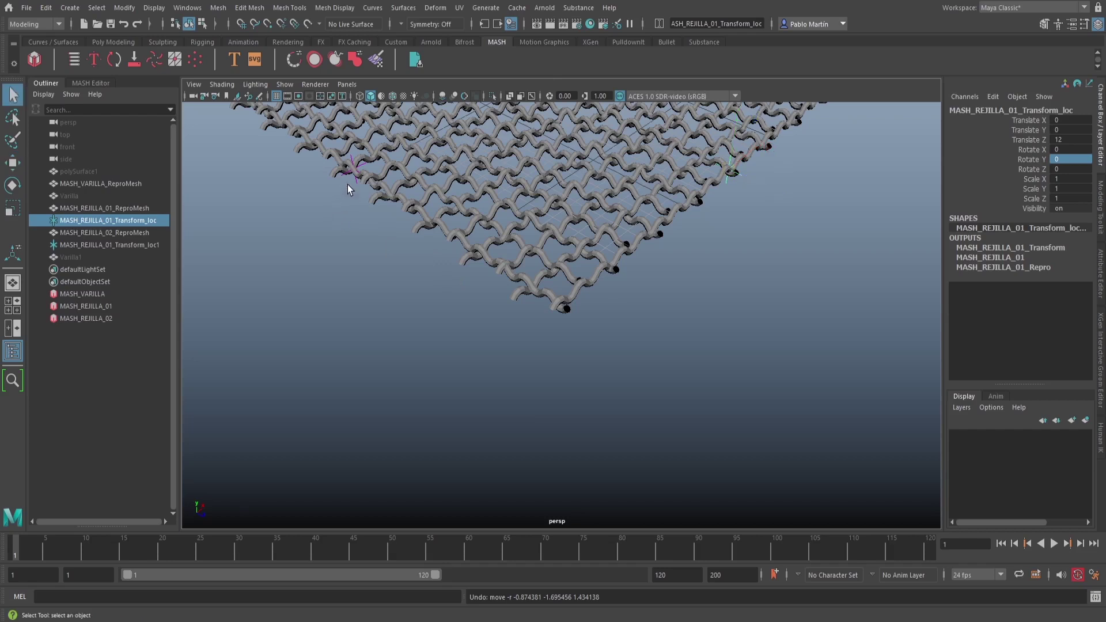
# - Reselect MASH_REJILLA_01_Transform_loc1 and align the crossing rods in the front view, using wireframe, by moving it to about X -16.023
pyautogui.click(355, 182)
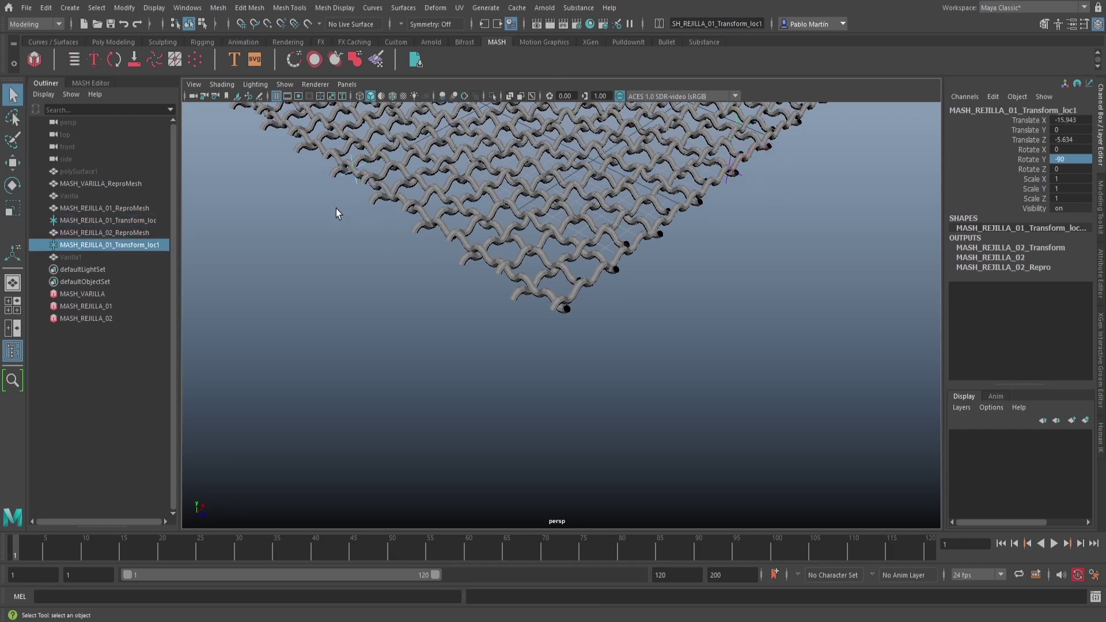
pyautogui.keyDown('alt'); pyautogui.moveTo(362, 200); pyautogui.dragTo(660, 353, button='right'); pyautogui.keyUp('alt')
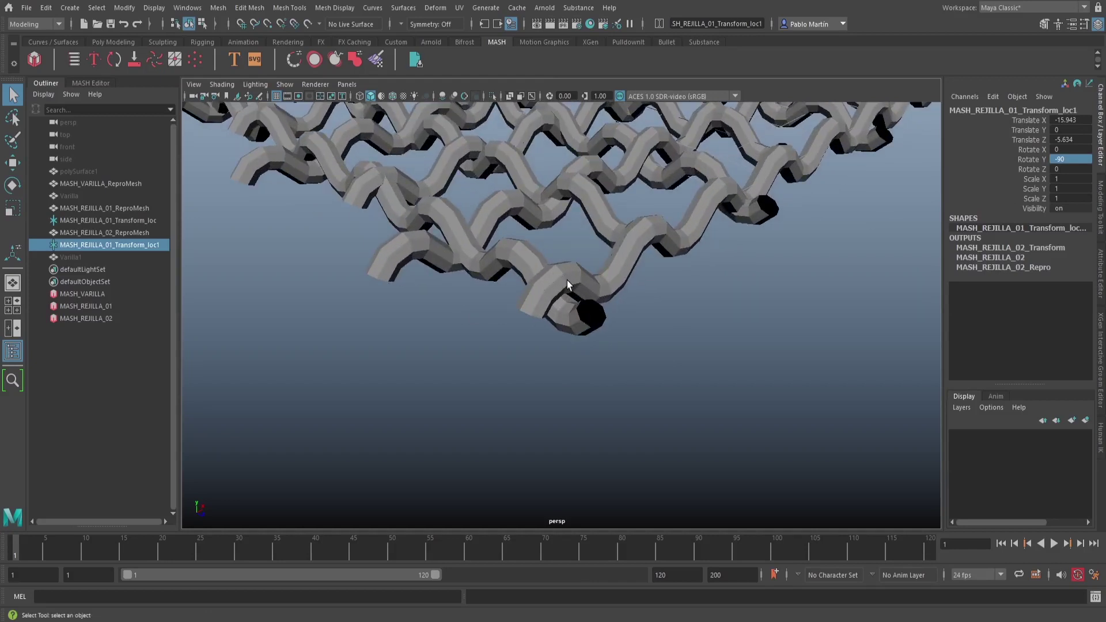
pyautogui.press('space')
pyautogui.moveTo(499, 246); pyautogui.dragTo(500, 250)
pyautogui.keyDown('alt'); pyautogui.moveTo(500, 250); pyautogui.dragTo(317, 327, button='right'); pyautogui.keyUp('alt')
pyautogui.keyDown('ctrl'); pyautogui.keyDown('alt'); pyautogui.moveTo(260, 287); pyautogui.dragTo(349, 406); pyautogui.keyUp('alt'); pyautogui.keyUp('ctrl')
pyautogui.moveTo(333, 403)
pyautogui.keyDown('alt'); pyautogui.mouseDown(button='middle')
pyautogui.moveTo(370, 399)
pyautogui.moveTo(326, 404)
pyautogui.mouseUp(button='middle'); pyautogui.keyUp('alt')
pyautogui.keyDown('alt'); pyautogui.moveTo(327, 403); pyautogui.dragTo(696, 429, button='right'); pyautogui.keyUp('alt')
pyautogui.keyDown('alt'); pyautogui.moveTo(695, 429); pyautogui.dragTo(666, 483, button='middle'); pyautogui.keyUp('alt')
pyautogui.press('w')
pyautogui.moveTo(469, 272)
pyautogui.mouseDown()
pyautogui.moveTo(426, 266)
pyautogui.moveTo(461, 274)
pyautogui.mouseUp()
pyautogui.keyDown('alt'); pyautogui.moveTo(462, 275); pyautogui.dragTo(664, 302, button='right'); pyautogui.keyUp('alt')
pyautogui.keyDown('alt'); pyautogui.moveTo(665, 303); pyautogui.dragTo(685, 344, button='middle'); pyautogui.keyUp('alt')
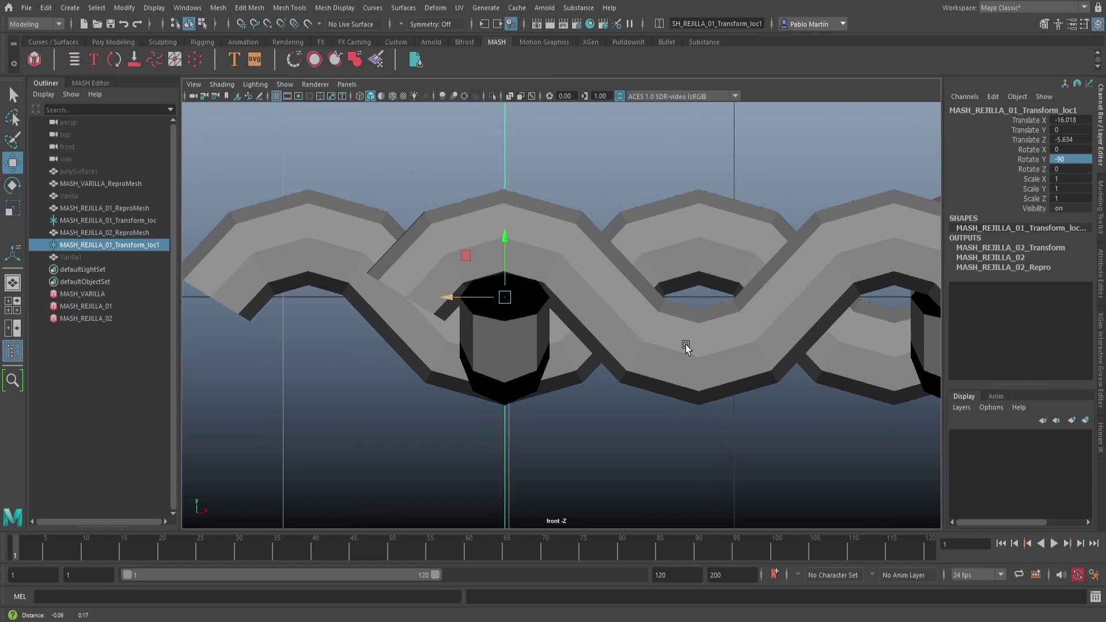
pyautogui.press('4')
pyautogui.moveTo(449, 297); pyautogui.dragTo(447, 295)
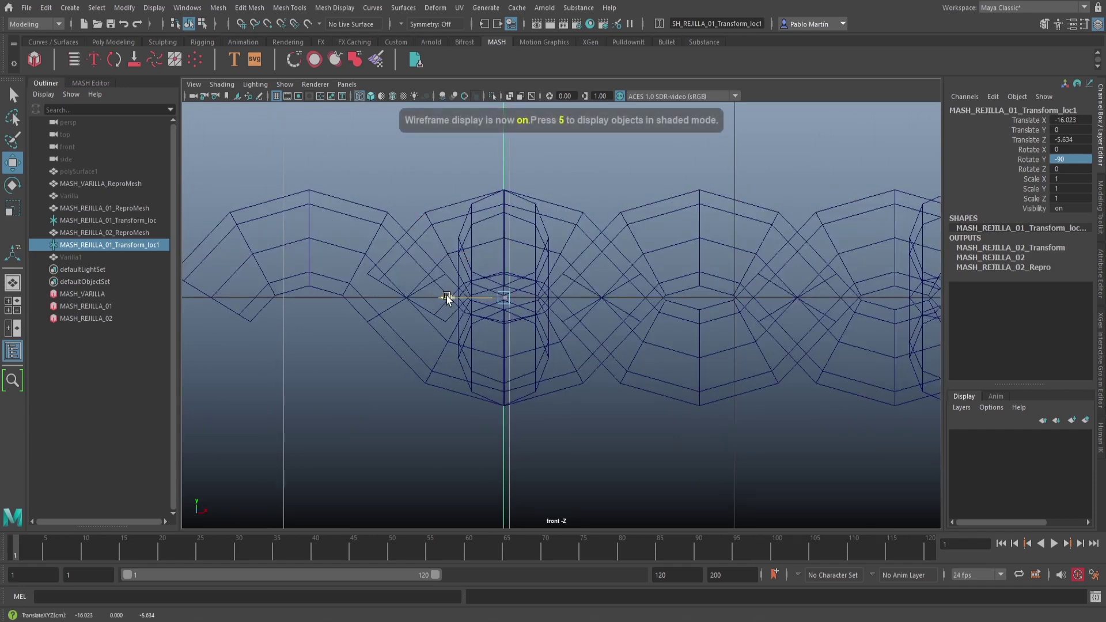
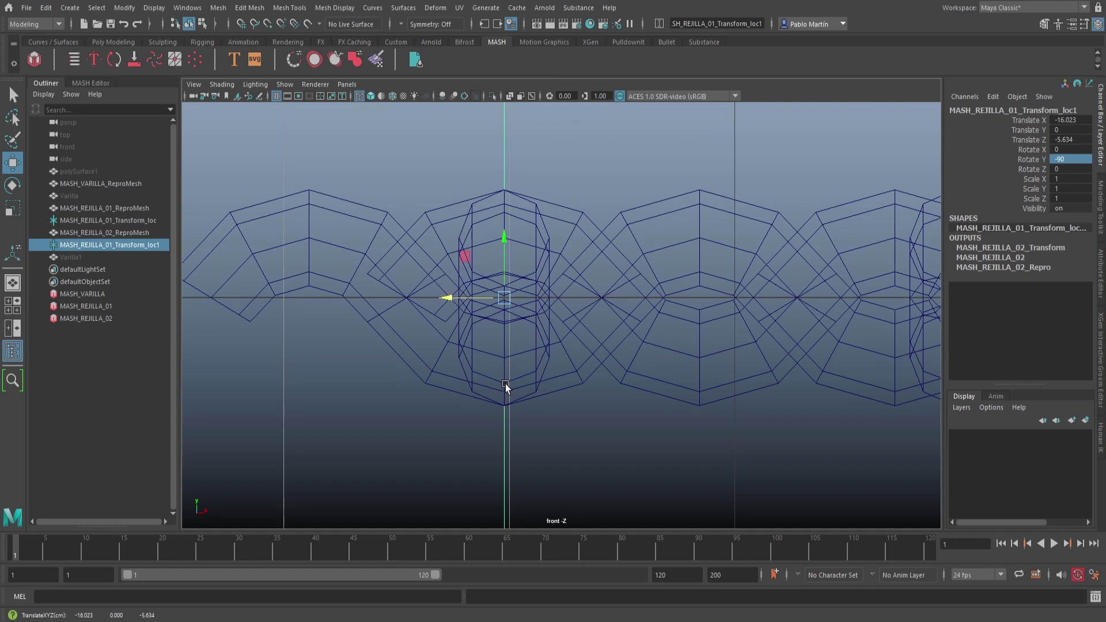
# - Align the crossing rods in the wireframe side view by moving MASH_REJILLA_01_Transform_loc1 to about Z -5.566
pyautogui.press('space')
pyautogui.moveTo(593, 313); pyautogui.dragTo(611, 376)
pyautogui.keyDown('alt'); pyautogui.moveTo(722, 383); pyautogui.dragTo(511, 369, button='middle'); pyautogui.keyUp('alt')
pyautogui.keyDown('alt'); pyautogui.moveTo(385, 339); pyautogui.dragTo(711, 378, button='right'); pyautogui.keyUp('alt')
pyautogui.keyDown('alt'); pyautogui.moveTo(440, 339); pyautogui.dragTo(662, 378, button='middle'); pyautogui.keyUp('alt')
pyautogui.keyDown('alt'); pyautogui.moveTo(570, 370); pyautogui.dragTo(837, 407, button='right'); pyautogui.keyUp('alt')
pyautogui.moveTo(450, 350); pyautogui.dragTo(434, 348)
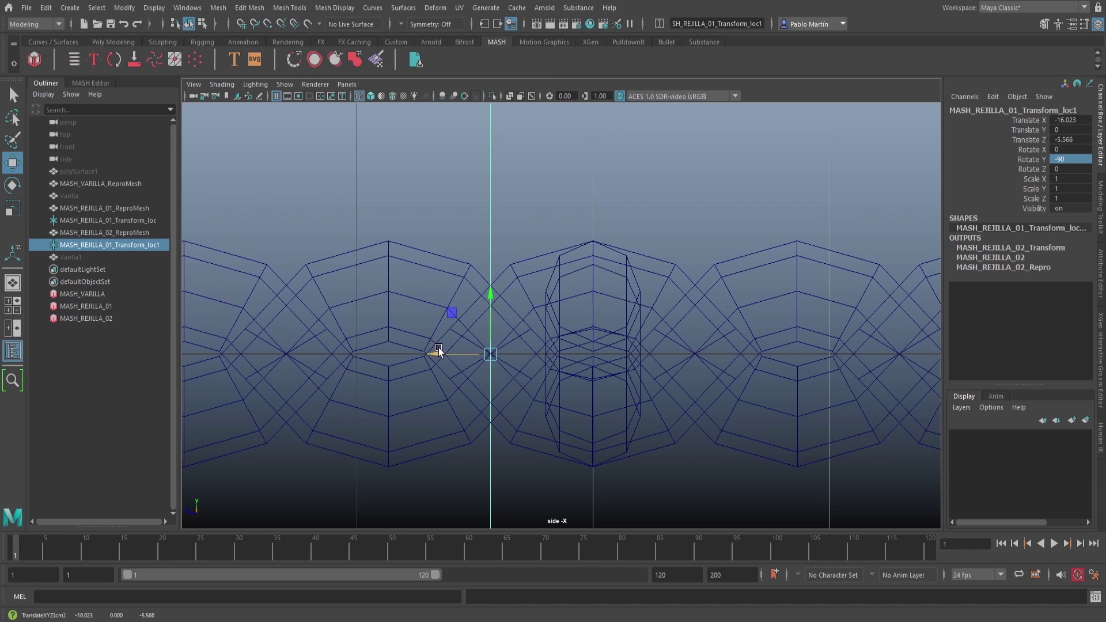
# - Inspect how the two rod sets interlace at the grille's corners and edges in the shaded perspective view
pyautogui.press('space')
pyautogui.moveTo(542, 305); pyautogui.dragTo(593, 336)
pyautogui.press('5')
pyautogui.keyDown('alt'); pyautogui.moveTo(572, 403); pyautogui.dragTo(580, 350, button='right'); pyautogui.keyUp('alt')
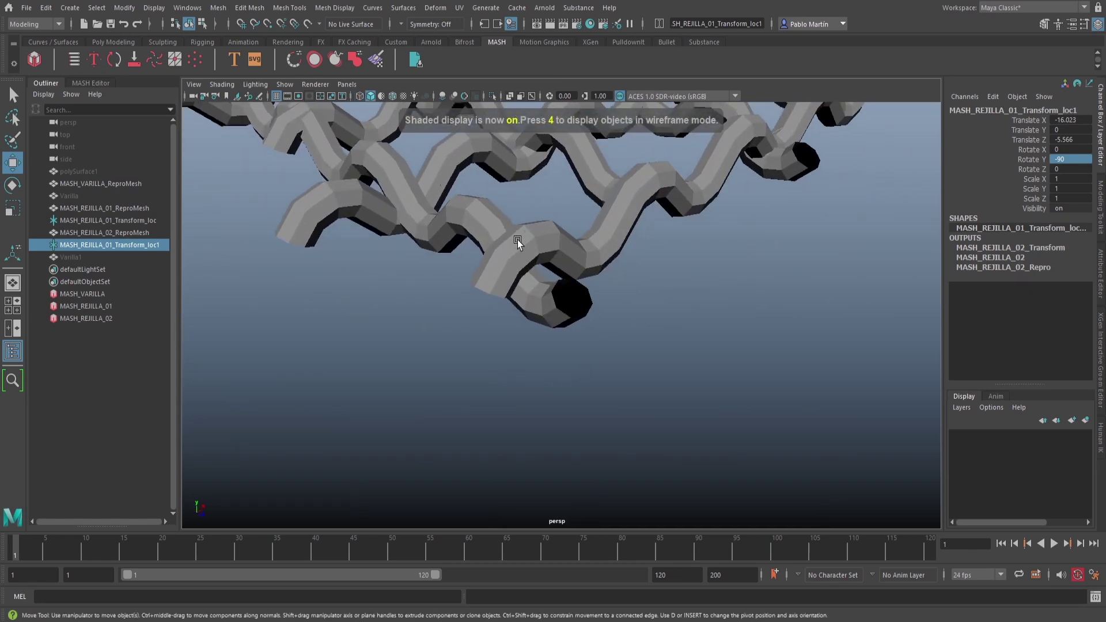
pyautogui.moveTo(548, 282)
pyautogui.keyDown('alt'); pyautogui.mouseDown()
pyautogui.moveTo(469, 321)
pyautogui.moveTo(646, 379)
pyautogui.moveTo(634, 371)
pyautogui.mouseUp(); pyautogui.keyUp('alt')
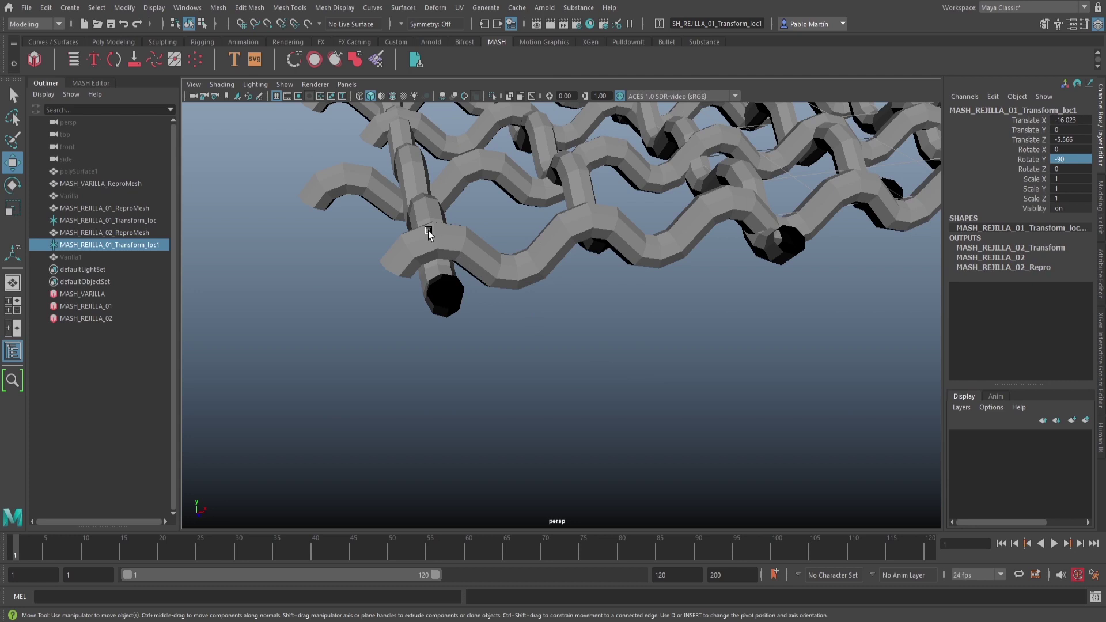
pyautogui.moveTo(448, 343)
pyautogui.keyDown('alt'); pyautogui.mouseDown()
pyautogui.moveTo(475, 354)
pyautogui.moveTo(438, 326)
pyautogui.moveTo(415, 340)
pyautogui.moveTo(542, 298)
pyautogui.moveTo(408, 321)
pyautogui.moveTo(494, 294)
pyautogui.moveTo(426, 339)
pyautogui.moveTo(437, 328)
pyautogui.moveTo(464, 340)
pyautogui.mouseUp(); pyautogui.keyUp('alt')
pyautogui.click(83, 242)
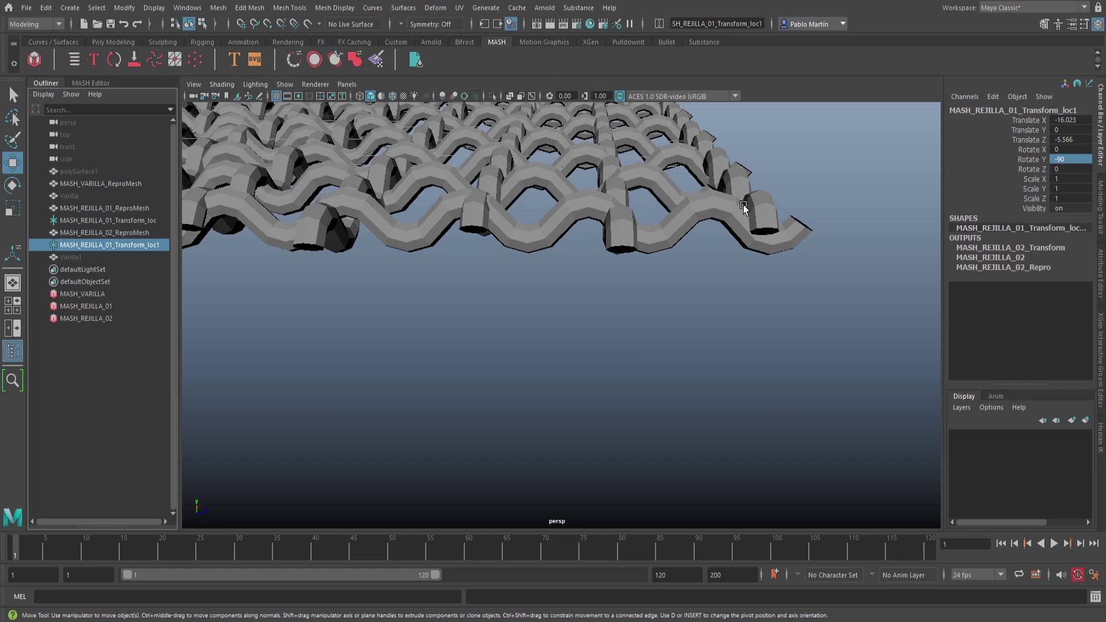
# - Realign the crossing rods at the grille's outer end in the side view by moving MASH_REJILLA_01_Transform_loc1 to about Z -5.754
pyautogui.press('space')
pyautogui.moveTo(567, 221); pyautogui.dragTo(638, 223)
pyautogui.keyDown('alt'); pyautogui.moveTo(686, 322); pyautogui.dragTo(404, 319, button='right'); pyautogui.keyUp('alt')
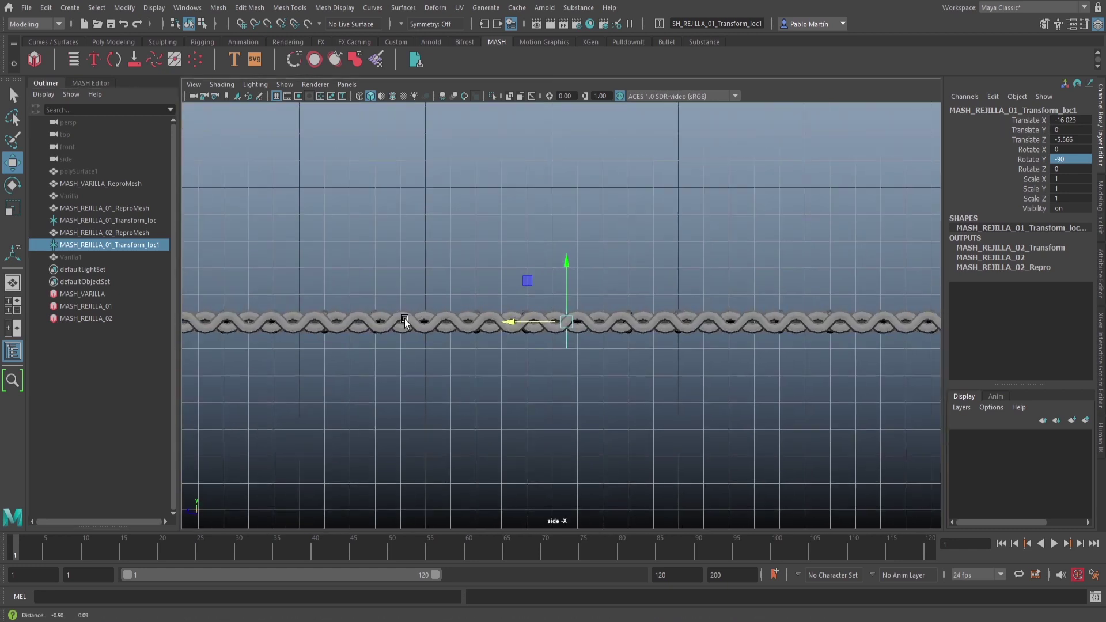
pyautogui.keyDown('alt'); pyautogui.moveTo(404, 319); pyautogui.dragTo(751, 296, button='middle'); pyautogui.keyUp('alt')
pyautogui.keyDown('alt'); pyautogui.moveTo(365, 267); pyautogui.dragTo(834, 290, button='right'); pyautogui.keyUp('alt')
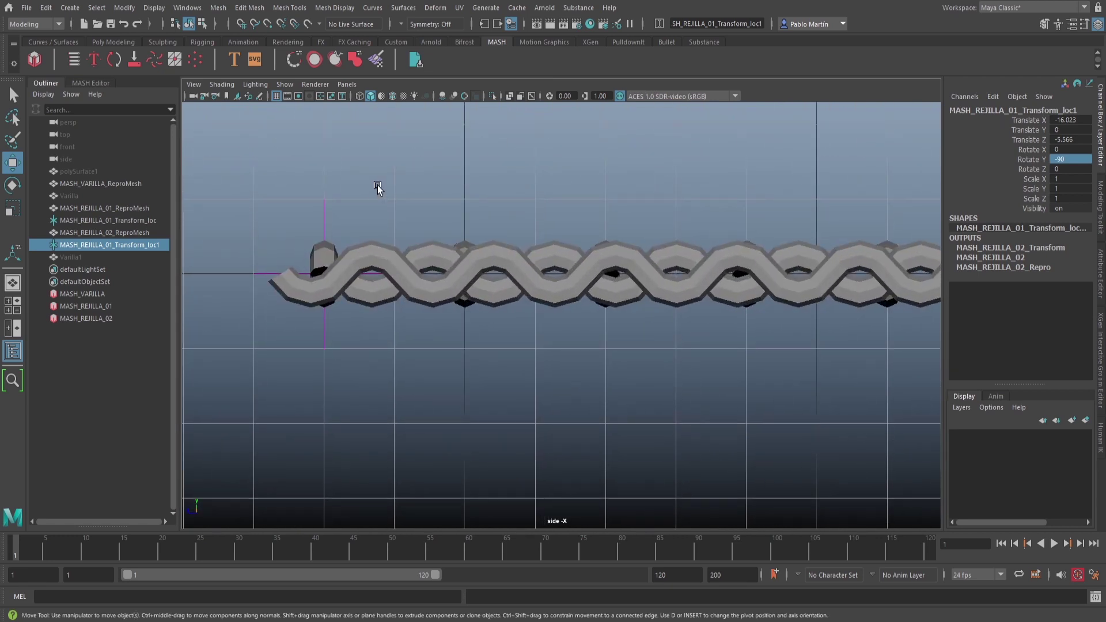
pyautogui.moveTo(419, 190); pyautogui.dragTo(431, 192, button='middle')
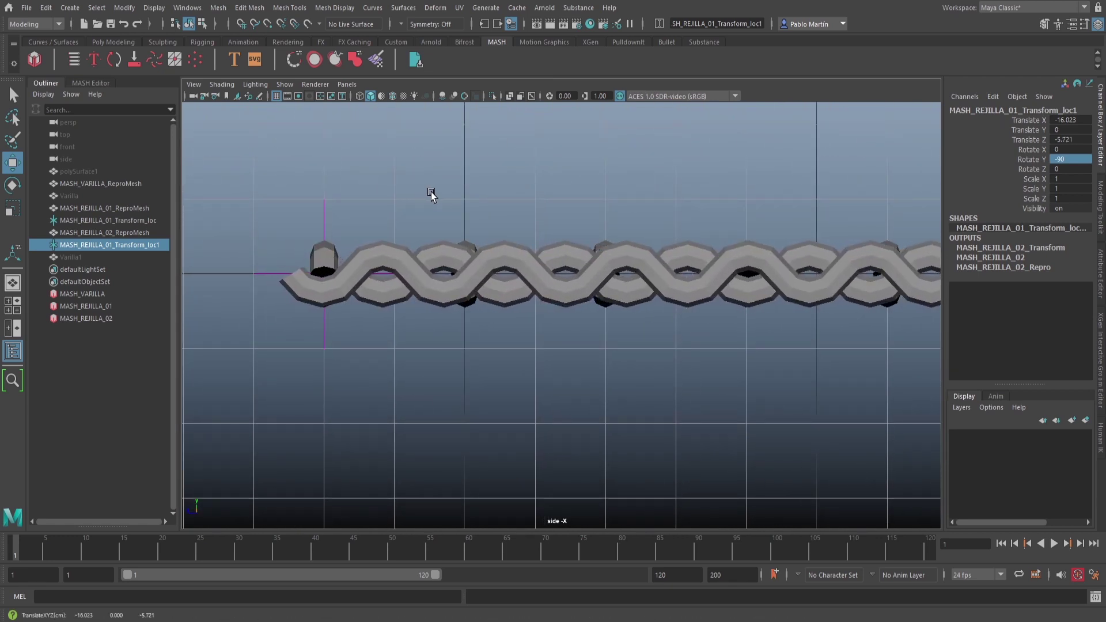
pyautogui.keyDown('alt'); pyautogui.moveTo(322, 260); pyautogui.dragTo(411, 260, button='middle'); pyautogui.keyUp('alt')
pyautogui.keyDown('alt'); pyautogui.moveTo(411, 260); pyautogui.dragTo(674, 276, button='right'); pyautogui.keyUp('alt')
pyautogui.keyDown('alt'); pyautogui.moveTo(334, 253); pyautogui.dragTo(590, 356, button='middle'); pyautogui.keyUp('alt')
pyautogui.keyDown('alt'); pyautogui.moveTo(449, 340); pyautogui.dragTo(732, 328, button='right'); pyautogui.keyUp('alt')
pyautogui.keyDown('alt'); pyautogui.moveTo(732, 328); pyautogui.dragTo(634, 281, button='middle'); pyautogui.keyUp('alt')
pyautogui.moveTo(493, 183); pyautogui.dragTo(512, 191, button='middle')
pyautogui.press('4')
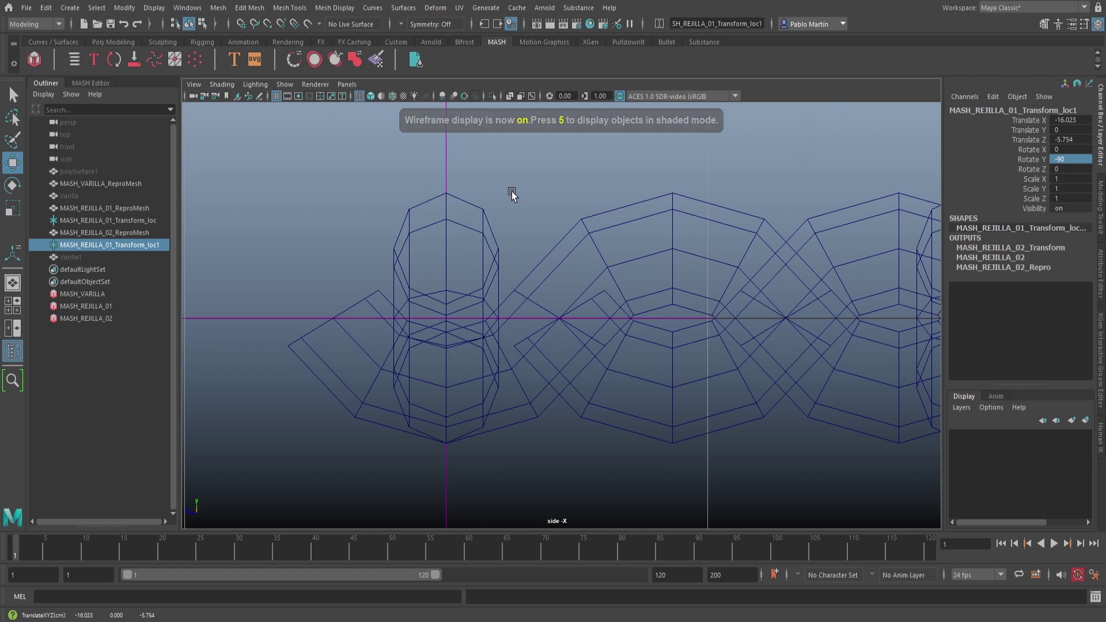
# - Examine the crossing rods in the front view and at the grille's corner in the wireframe perspective view
pyautogui.press('space')
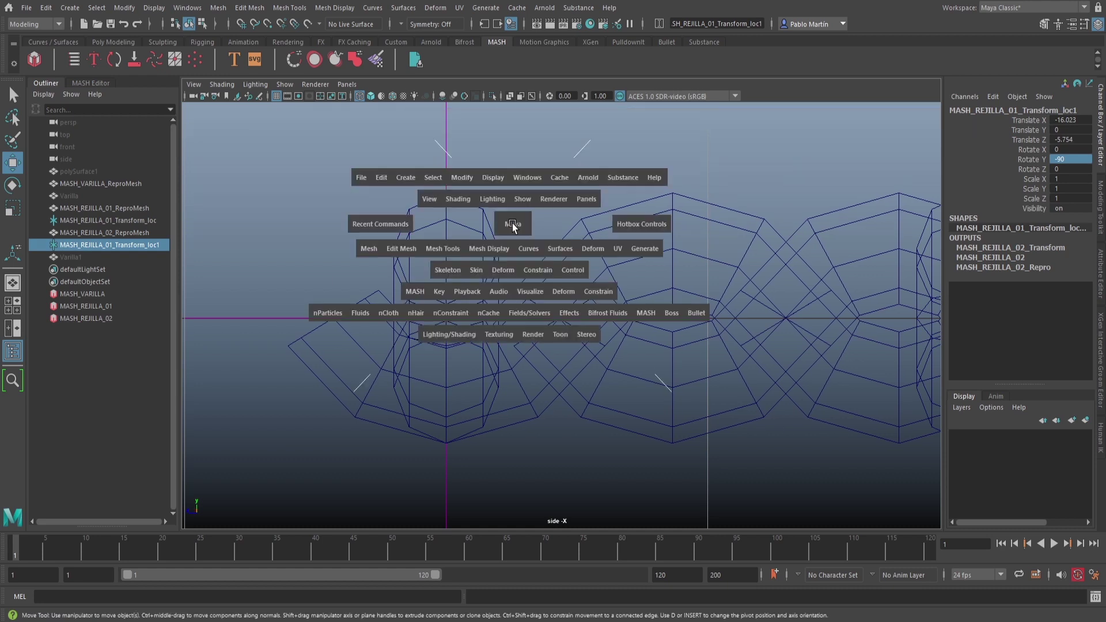
pyautogui.click(516, 246)
pyautogui.press('space')
pyautogui.moveTo(520, 226); pyautogui.dragTo(523, 300)
pyautogui.press('space')
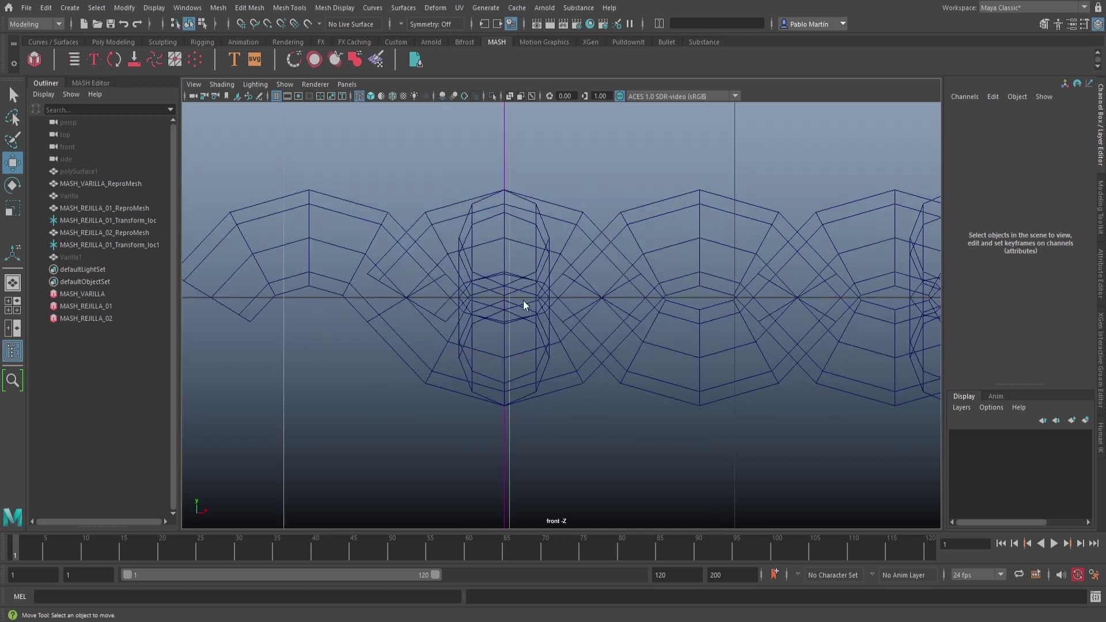
pyautogui.keyDown('alt'); pyautogui.moveTo(613, 303); pyautogui.dragTo(622, 326); pyautogui.keyUp('alt')
pyautogui.keyDown('alt'); pyautogui.moveTo(622, 326); pyautogui.dragTo(634, 248, button='middle'); pyautogui.keyUp('alt')
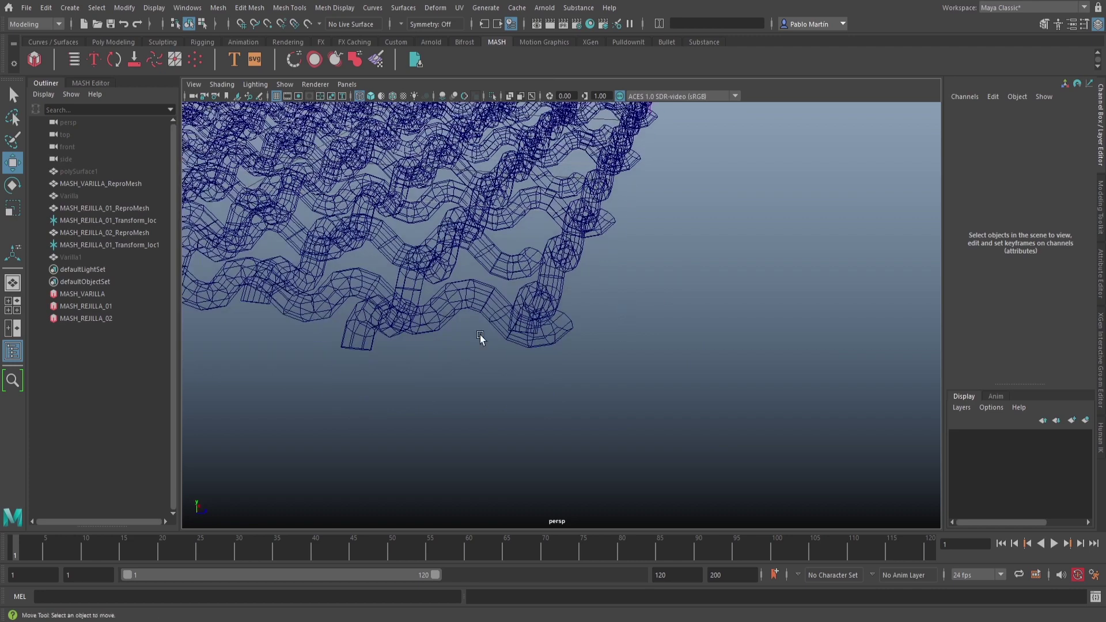
pyautogui.press('q')
pyautogui.keyDown('alt'); pyautogui.moveTo(521, 311); pyautogui.dragTo(577, 319); pyautogui.keyUp('alt')
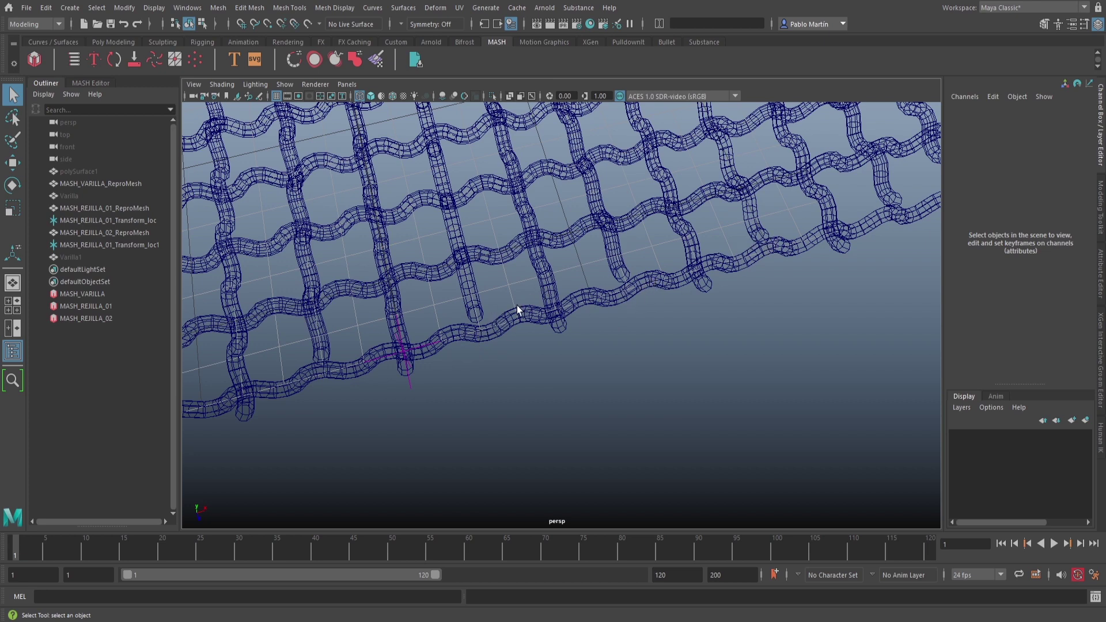
pyautogui.keyDown('alt'); pyautogui.moveTo(452, 352); pyautogui.dragTo(535, 350); pyautogui.keyUp('alt')
pyautogui.keyDown('alt'); pyautogui.moveTo(527, 356); pyautogui.dragTo(818, 103, button='middle'); pyautogui.keyUp('alt')
pyautogui.keyDown('alt'); pyautogui.moveTo(619, 293); pyautogui.dragTo(677, 305, button='right'); pyautogui.keyUp('alt')
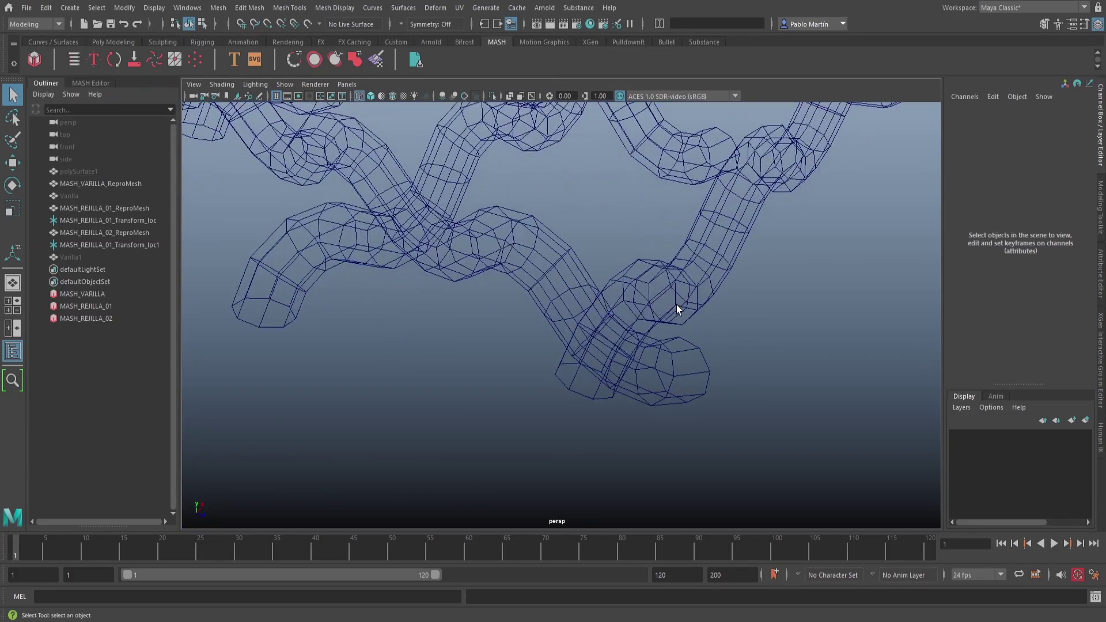
# - Check the outer corner crossing in shaded display, framing a face of the MASH_REJILLA_01 rod to view it up close
pyautogui.press('5')
pyautogui.moveTo(623, 340)
pyautogui.keyDown('alt'); pyautogui.mouseDown(button='middle')
pyautogui.moveTo(592, 338)
pyautogui.moveTo(682, 370)
pyautogui.moveTo(678, 393)
pyautogui.mouseUp(button='middle'); pyautogui.keyUp('alt')
pyautogui.moveTo(593, 295); pyautogui.dragTo(594, 324, button='right')
pyautogui.click(582, 302)
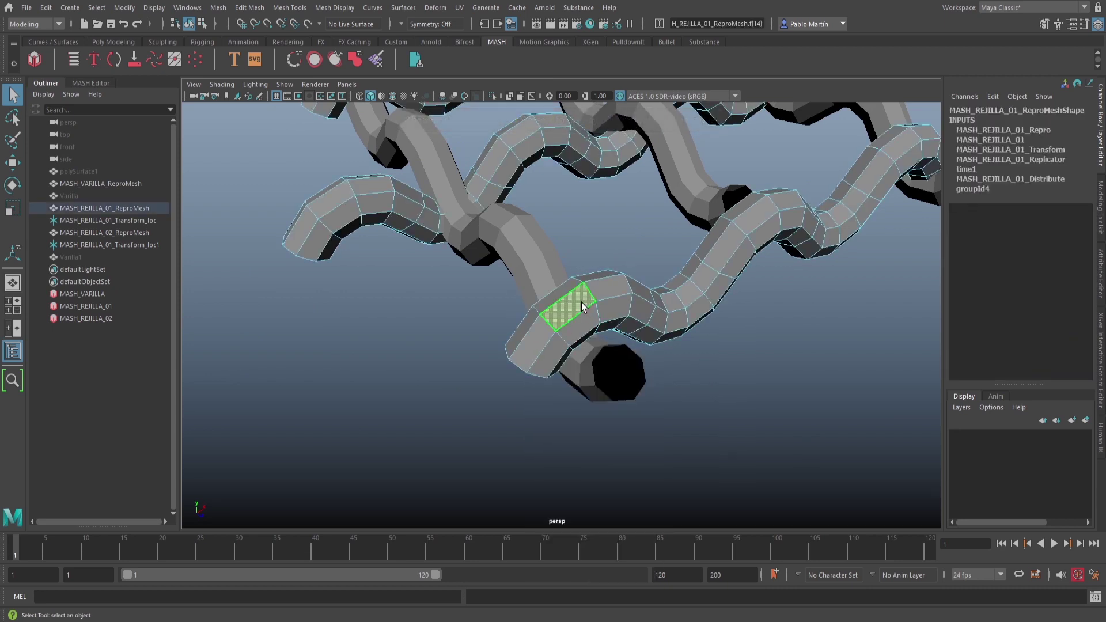
pyautogui.press('f')
pyautogui.keyDown('alt'); pyautogui.moveTo(778, 325); pyautogui.dragTo(671, 341, button='right'); pyautogui.keyUp('alt')
pyautogui.keyDown('alt'); pyautogui.moveTo(664, 357); pyautogui.dragTo(591, 285); pyautogui.keyUp('alt')
pyautogui.press('f')
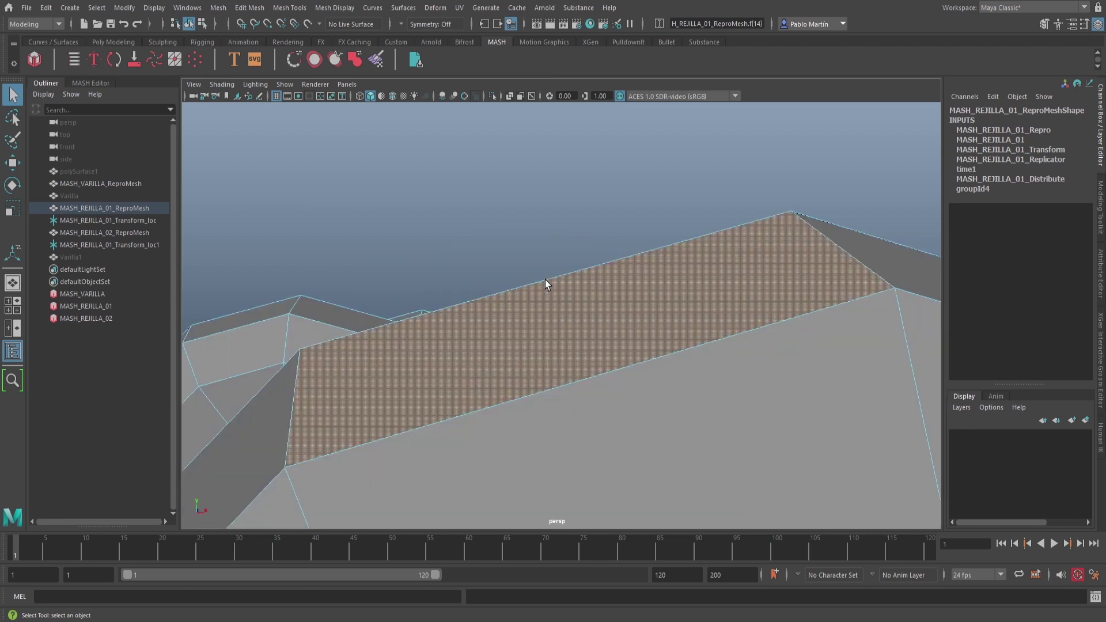
pyautogui.keyDown('alt'); pyautogui.moveTo(545, 279); pyautogui.dragTo(653, 323, button='right'); pyautogui.keyUp('alt')
pyautogui.keyDown('alt'); pyautogui.moveTo(653, 324); pyautogui.dragTo(579, 266, button='middle'); pyautogui.keyUp('alt')
pyautogui.keyDown('alt'); pyautogui.moveTo(503, 280); pyautogui.dragTo(723, 316, button='right'); pyautogui.keyUp('alt')
pyautogui.keyDown('alt'); pyautogui.moveTo(631, 318); pyautogui.dragTo(643, 318, button='middle'); pyautogui.keyUp('alt')
pyautogui.moveTo(643, 318)
pyautogui.keyDown('alt'); pyautogui.mouseDown()
pyautogui.moveTo(524, 278)
pyautogui.moveTo(641, 314)
pyautogui.moveTo(689, 275)
pyautogui.moveTo(516, 281)
pyautogui.moveTo(521, 301)
pyautogui.moveTo(520, 282)
pyautogui.moveTo(646, 278)
pyautogui.moveTo(644, 269)
pyautogui.moveTo(641, 288)
pyautogui.mouseUp(); pyautogui.keyUp('alt')
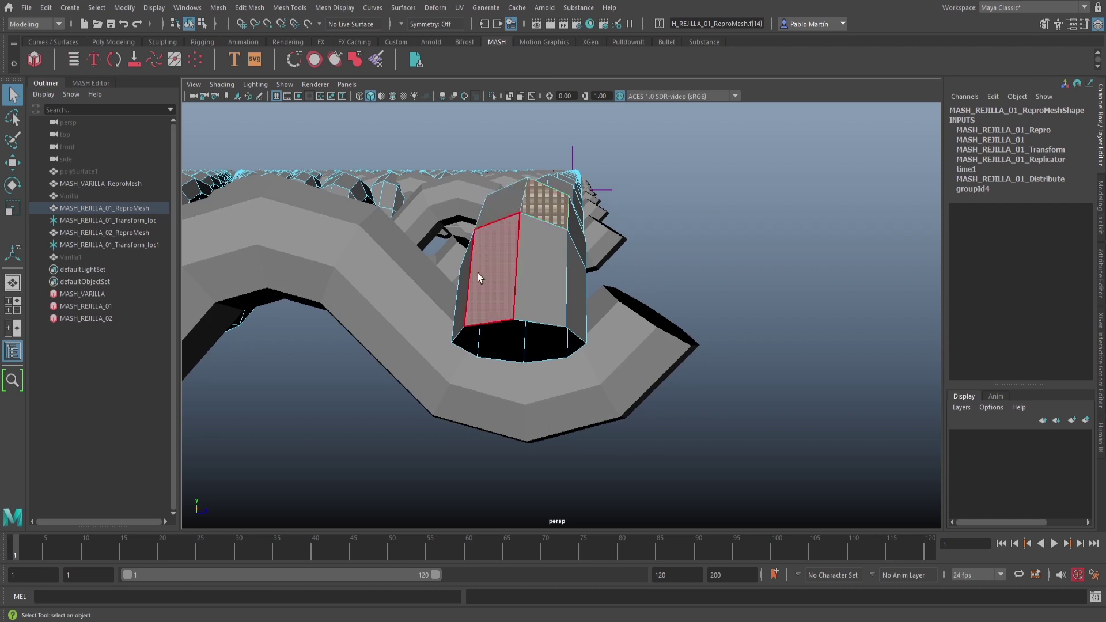
# - Inspect the over-and-under weave of both rod sets across the whole shaded grille and clear the face selection
pyautogui.moveTo(636, 379)
pyautogui.keyDown('alt'); pyautogui.mouseDown()
pyautogui.moveTo(542, 390)
pyautogui.moveTo(511, 382)
pyautogui.moveTo(513, 365)
pyautogui.moveTo(528, 469)
pyautogui.moveTo(551, 410)
pyautogui.moveTo(538, 366)
pyautogui.moveTo(568, 420)
pyautogui.moveTo(581, 403)
pyautogui.mouseUp(); pyautogui.keyUp('alt')
pyautogui.keyDown('alt'); pyautogui.moveTo(710, 346); pyautogui.dragTo(219, 314, button='right'); pyautogui.keyUp('alt')
pyautogui.keyDown('alt'); pyautogui.moveTo(606, 321); pyautogui.dragTo(605, 436, button='middle'); pyautogui.keyUp('alt')
pyautogui.keyDown('alt'); pyautogui.moveTo(385, 297); pyautogui.dragTo(481, 380); pyautogui.keyUp('alt')
pyautogui.keyDown('alt'); pyautogui.moveTo(555, 355); pyautogui.dragTo(593, 322, button='middle'); pyautogui.keyUp('alt')
pyautogui.keyDown('alt'); pyautogui.moveTo(437, 352); pyautogui.dragTo(429, 310, button='right'); pyautogui.keyUp('alt')
pyautogui.keyDown('alt'); pyautogui.moveTo(971, 332); pyautogui.dragTo(977, 332, button='right'); pyautogui.keyUp('alt')
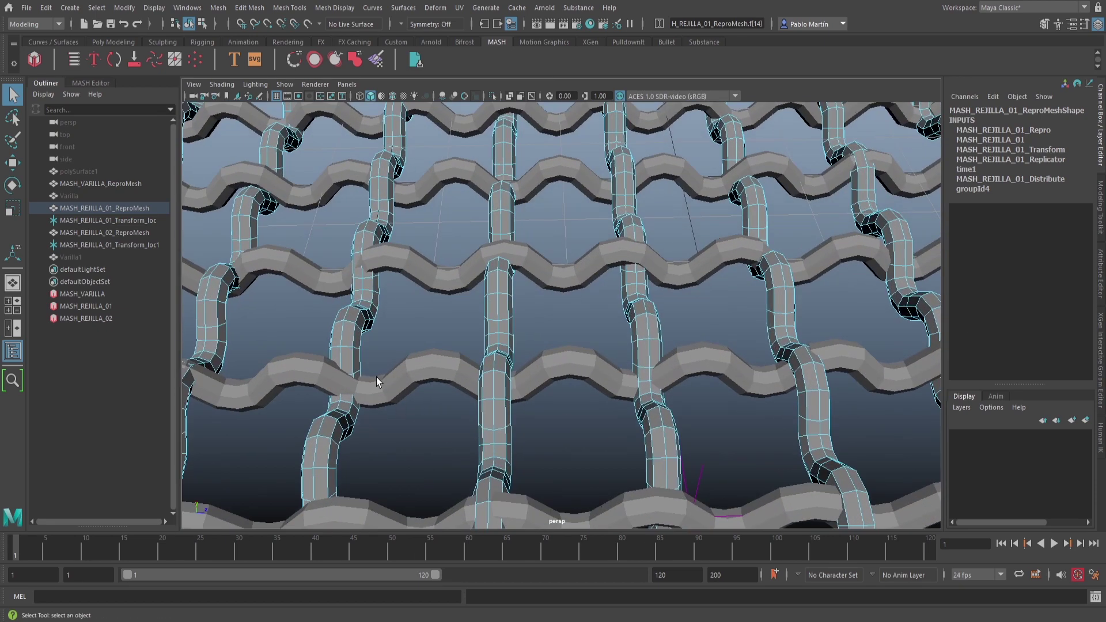
pyautogui.keyDown('alt'); pyautogui.moveTo(720, 347); pyautogui.dragTo(412, 346, button='right'); pyautogui.keyUp('alt')
pyautogui.keyDown('alt'); pyautogui.moveTo(639, 389); pyautogui.dragTo(375, 383, button='right'); pyautogui.keyUp('alt')
pyautogui.keyDown('alt'); pyautogui.moveTo(641, 382); pyautogui.dragTo(397, 353); pyautogui.keyUp('alt')
pyautogui.keyDown('alt'); pyautogui.moveTo(629, 387); pyautogui.dragTo(482, 299, button='middle'); pyautogui.keyUp('alt')
pyautogui.keyDown('alt'); pyautogui.moveTo(482, 299); pyautogui.dragTo(370, 291, button='right'); pyautogui.keyUp('alt')
pyautogui.keyDown('alt'); pyautogui.moveTo(529, 331); pyautogui.dragTo(530, 348, button='middle'); pyautogui.keyUp('alt')
pyautogui.keyDown('alt'); pyautogui.moveTo(542, 382); pyautogui.dragTo(771, 404, button='right'); pyautogui.keyUp('alt')
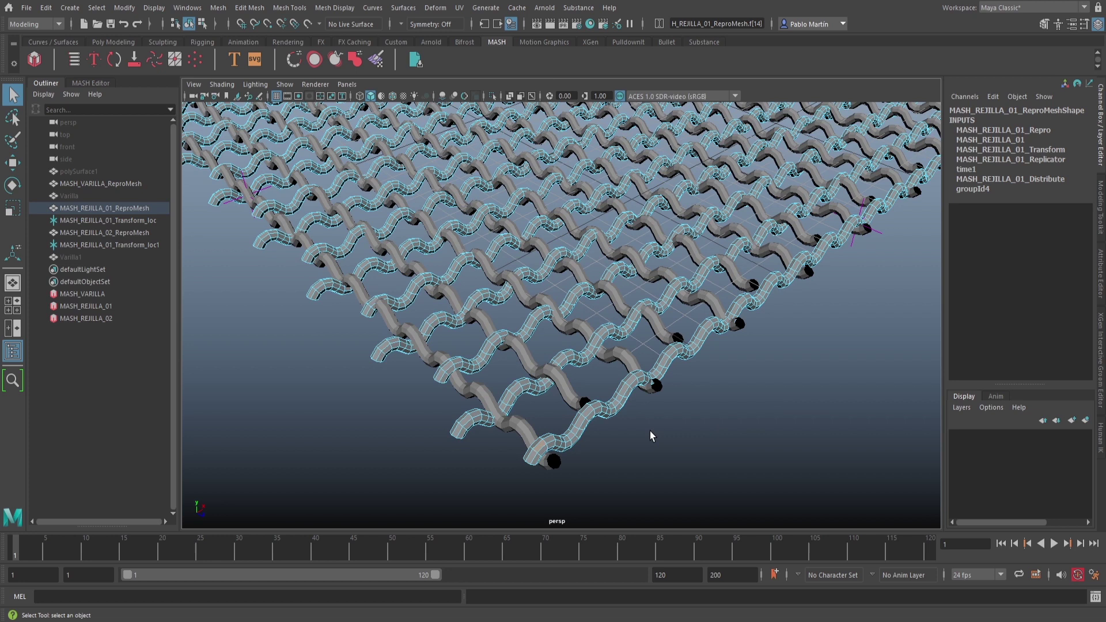
pyautogui.click(665, 426)
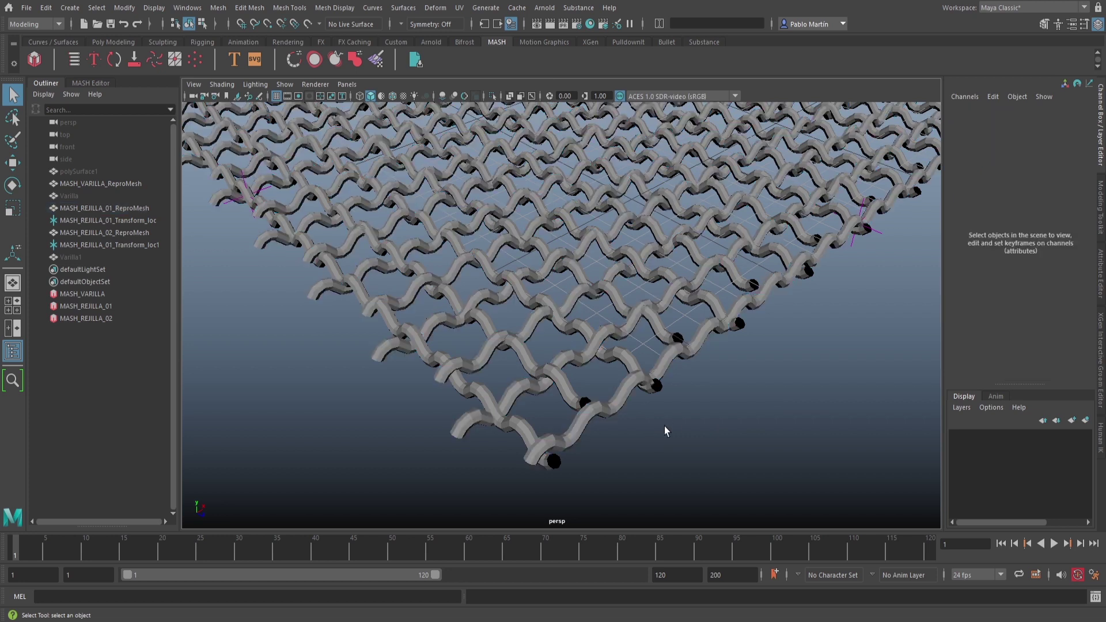
# - Tighten the MASH_REJILLA_01 rods by setting their Replicator's Offset Position Z to about -0.870
pyautogui.click(90, 83)
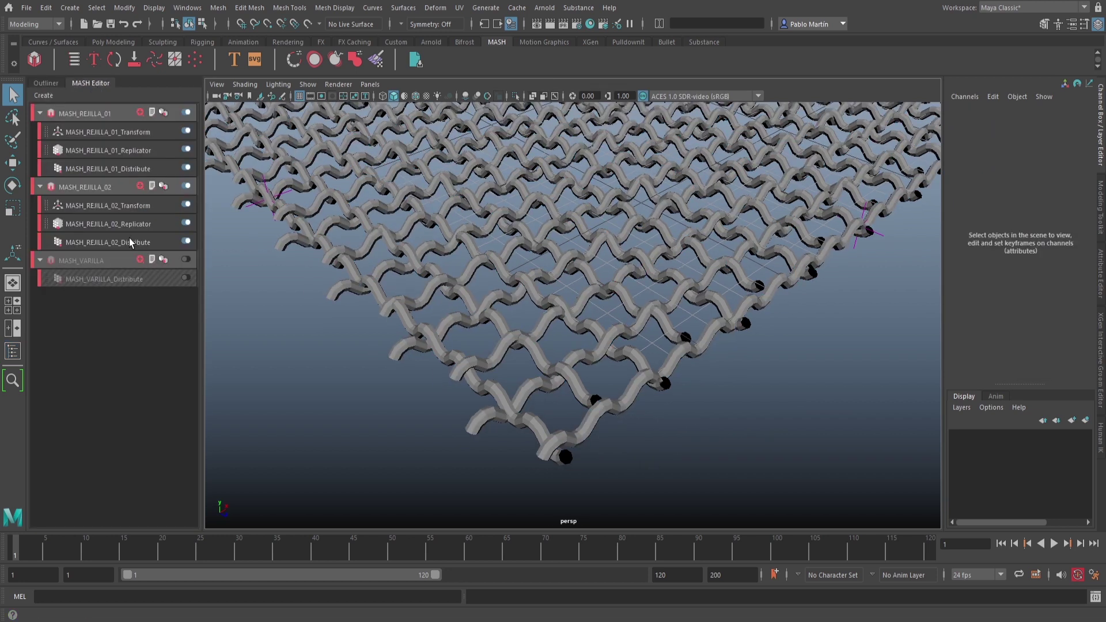
pyautogui.click(131, 150)
pyautogui.keyDown('alt'); pyautogui.moveTo(393, 327); pyautogui.dragTo(448, 315); pyautogui.keyUp('alt')
pyautogui.scroll(2, 1024, 272)
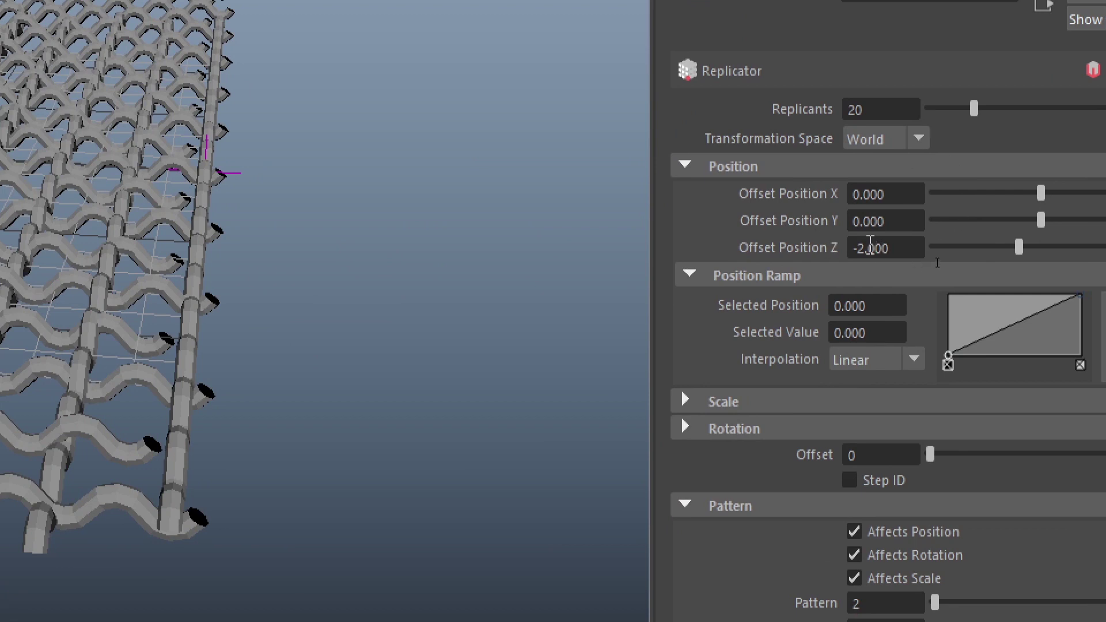
pyautogui.keyDown('ctrl'); pyautogui.moveTo(870, 248); pyautogui.dragTo(923, 255); pyautogui.keyUp('ctrl')
pyautogui.keyDown('alt'); pyautogui.moveTo(138, 181); pyautogui.dragTo(419, 139, button='middle'); pyautogui.keyUp('alt')
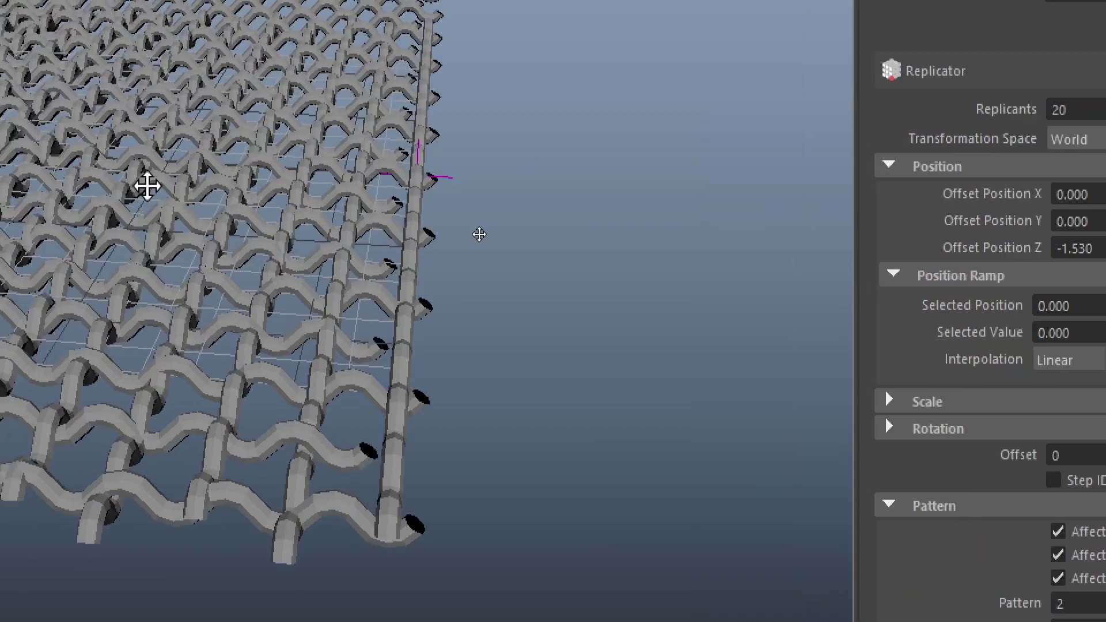
pyautogui.keyDown('alt'); pyautogui.moveTo(760, 259); pyautogui.dragTo(694, 270, button='right'); pyautogui.keyUp('alt')
pyautogui.keyDown('alt'); pyautogui.moveTo(694, 270); pyautogui.dragTo(615, 269); pyautogui.keyUp('alt')
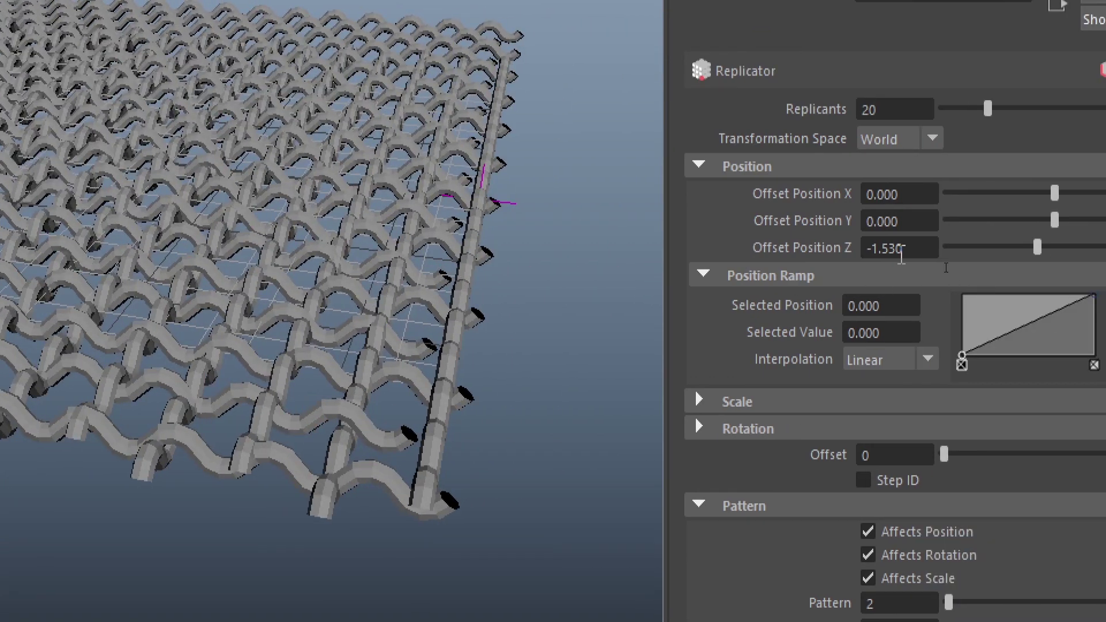
pyautogui.keyDown('ctrl'); pyautogui.moveTo(893, 254); pyautogui.dragTo(979, 283); pyautogui.keyUp('ctrl')
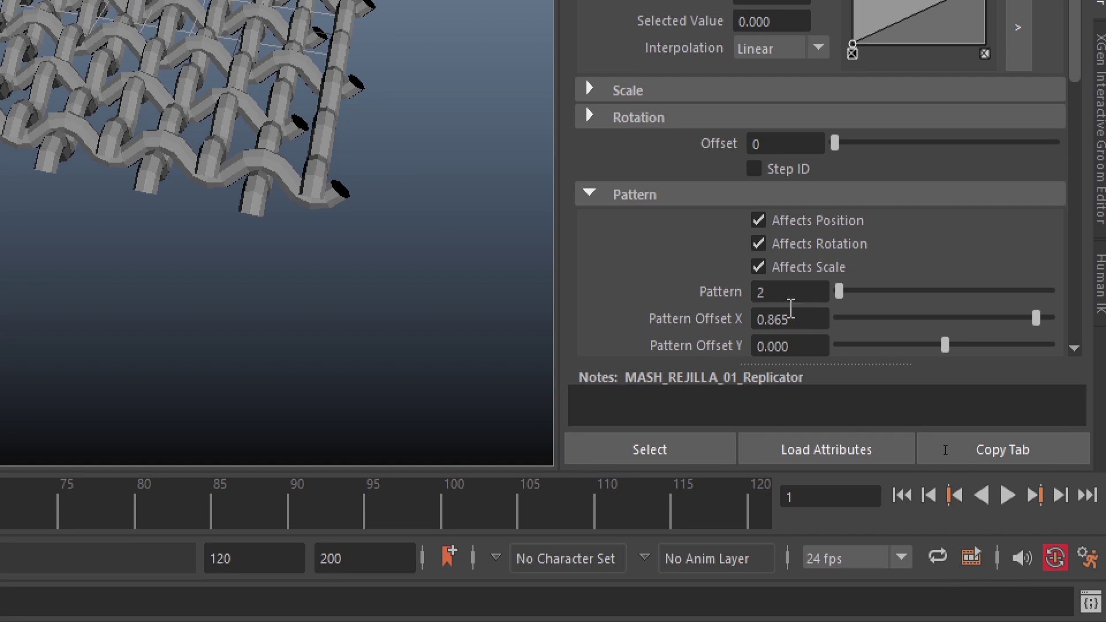
# - Set the MASH_REJILLA_01 Replicator's Offset Position Z to -0.865, matching the magnitude of its Pattern Offset X, and check the rod ends
pyautogui.doubleClick(870, 621)
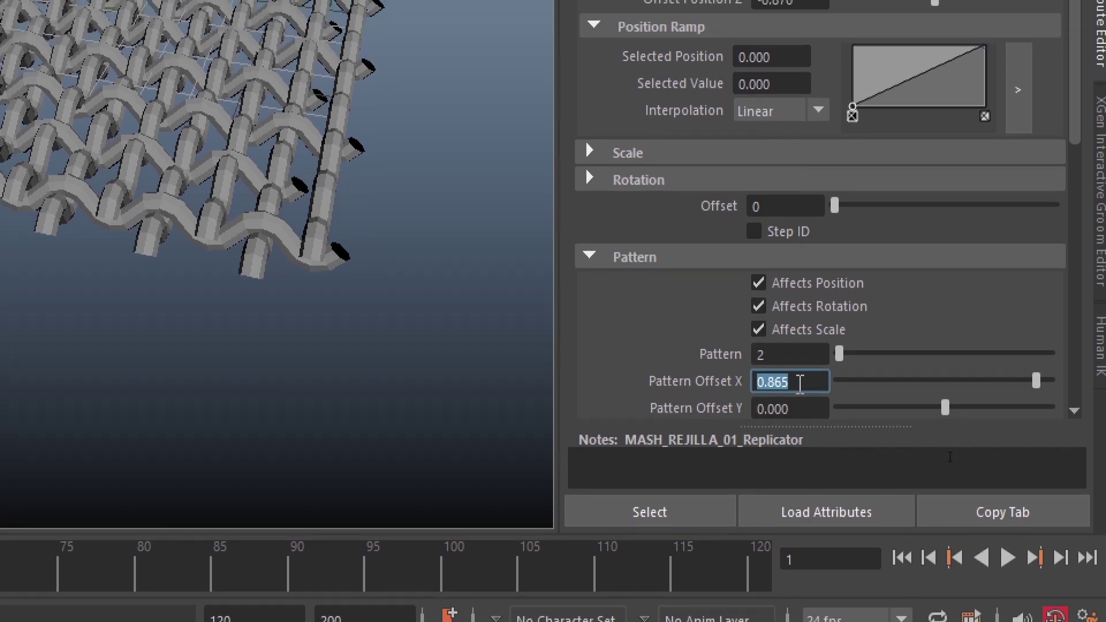
pyautogui.click(800, 322)
pyautogui.moveTo(800, 384); pyautogui.dragTo(727, 386)
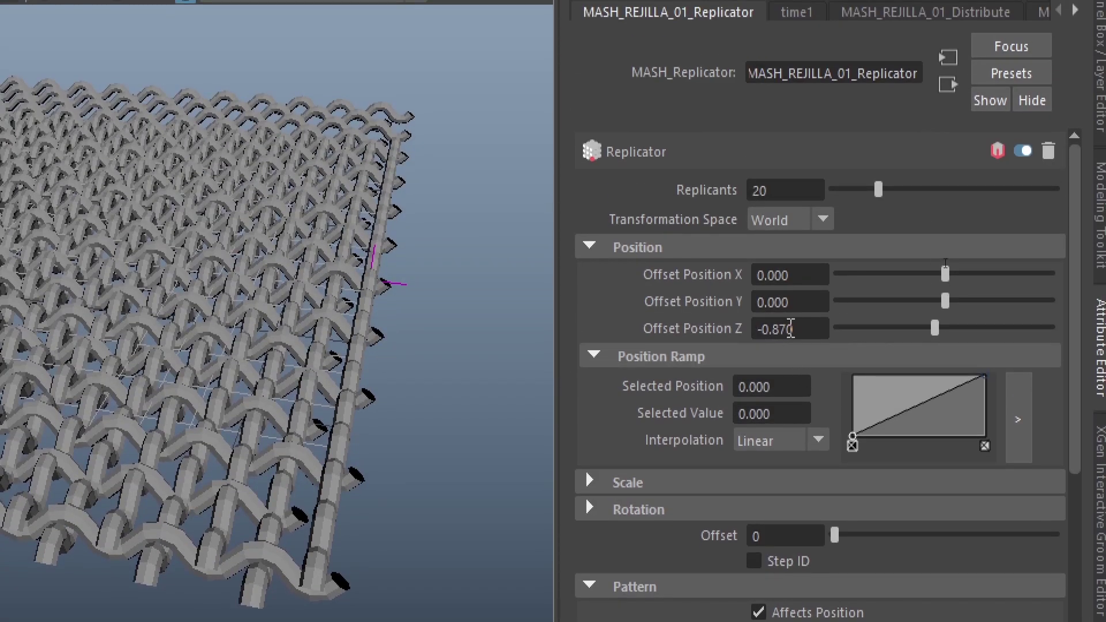
pyautogui.moveTo(801, 328); pyautogui.dragTo(740, 318)
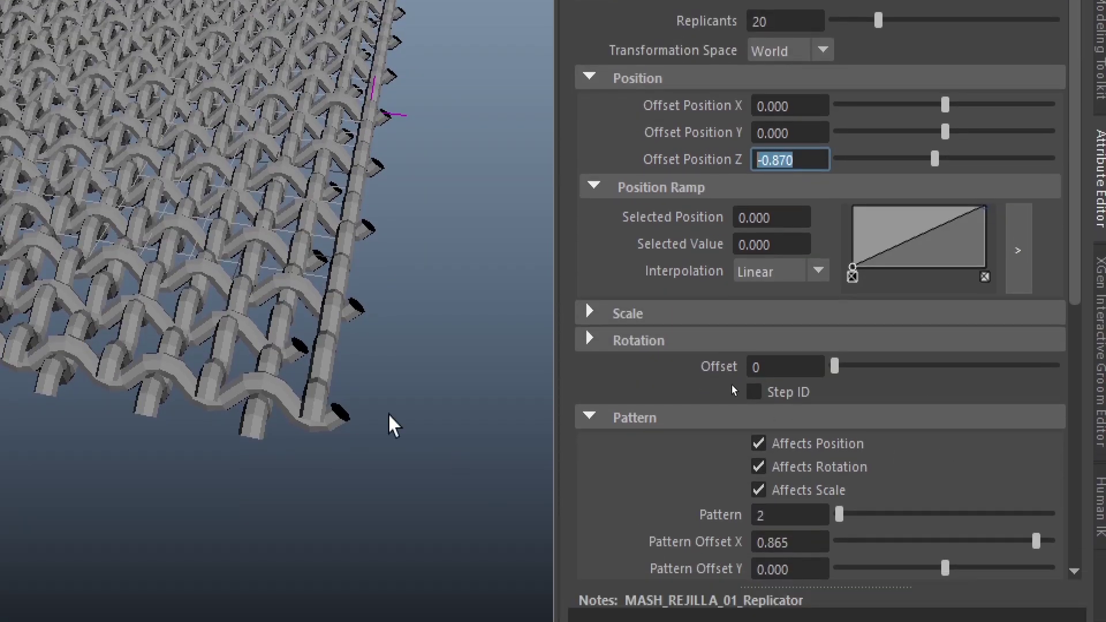
pyautogui.keyDown('alt'); pyautogui.moveTo(321, 383); pyautogui.dragTo(396, 350, button='middle'); pyautogui.keyUp('alt')
pyautogui.keyDown('alt'); pyautogui.moveTo(396, 350); pyautogui.dragTo(507, 326, button='right'); pyautogui.keyUp('alt')
pyautogui.keyDown('alt'); pyautogui.moveTo(507, 326); pyautogui.dragTo(407, 323, button='middle'); pyautogui.keyUp('alt')
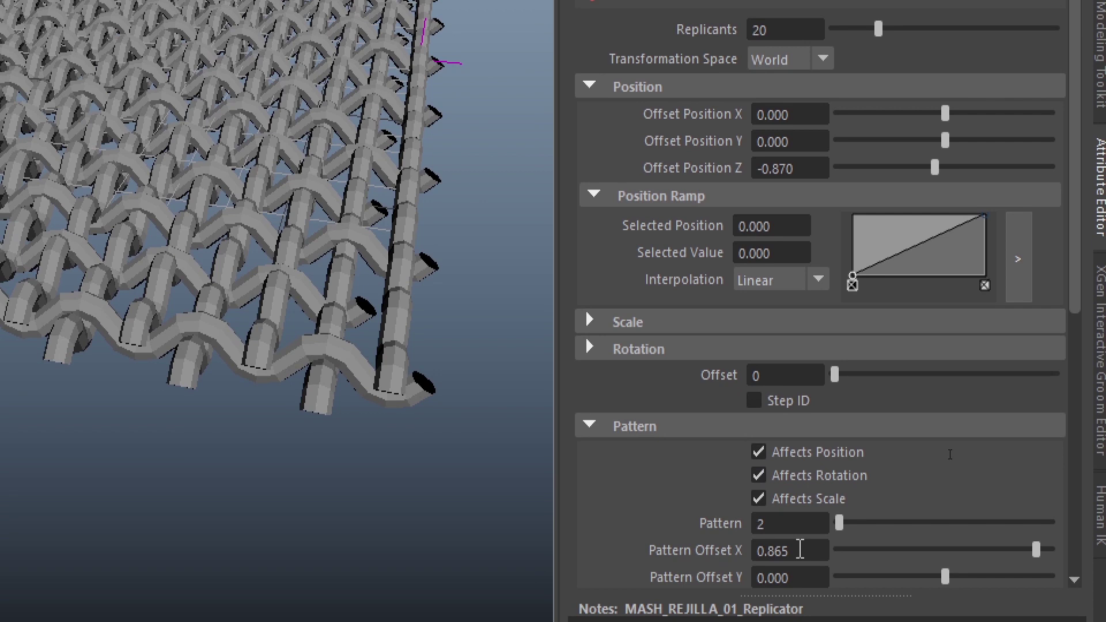
pyautogui.moveTo(800, 551); pyautogui.dragTo(752, 548)
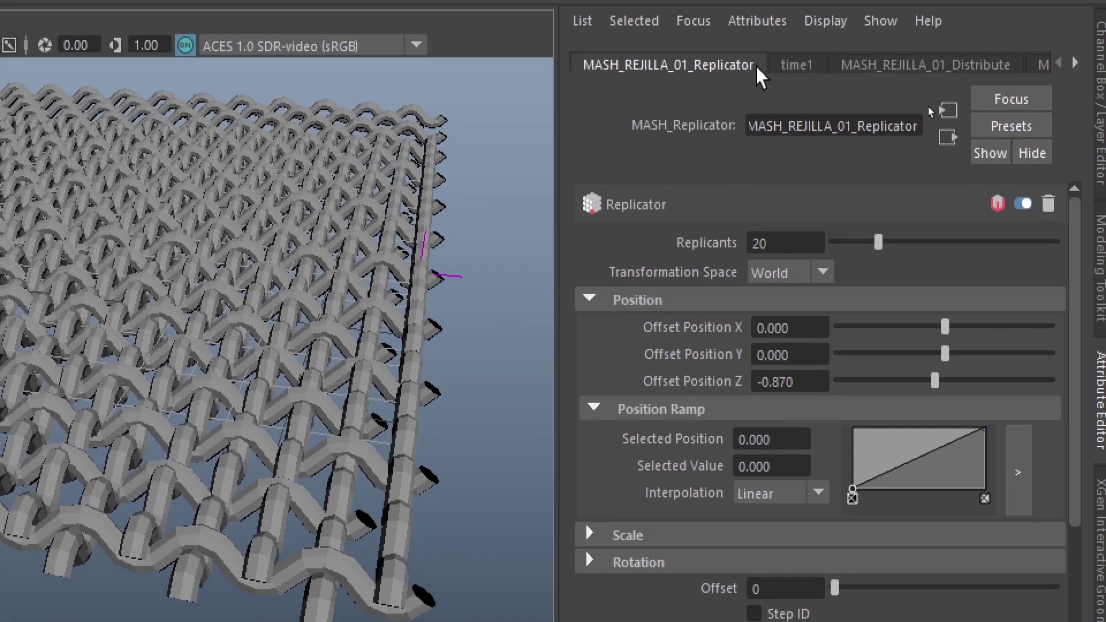
pyautogui.moveTo(778, 382); pyautogui.dragTo(804, 382)
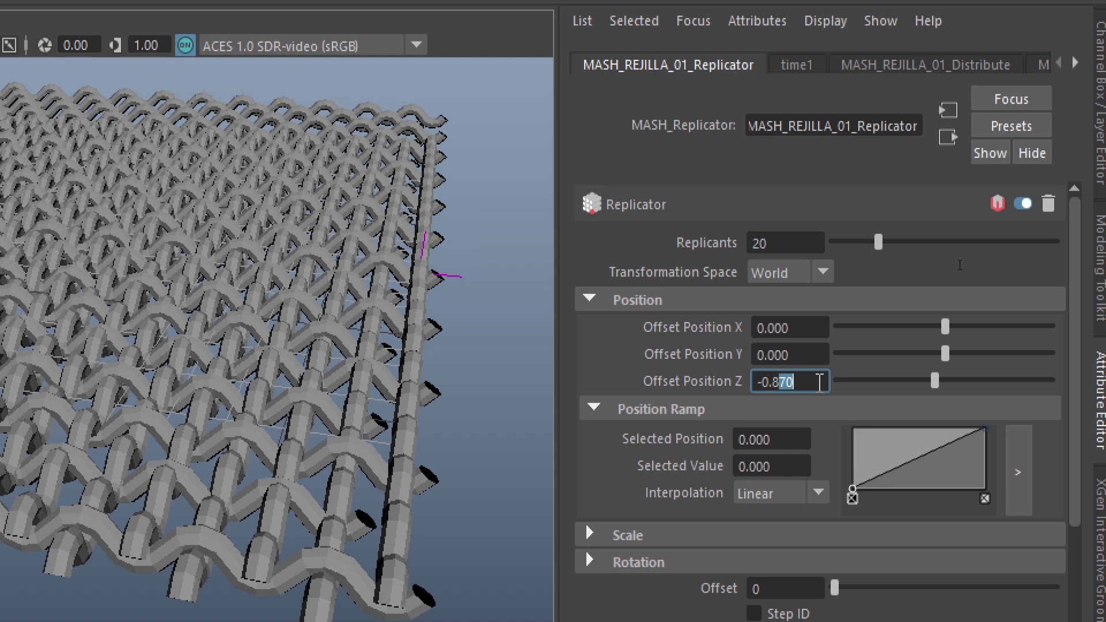
pyautogui.press('Return')
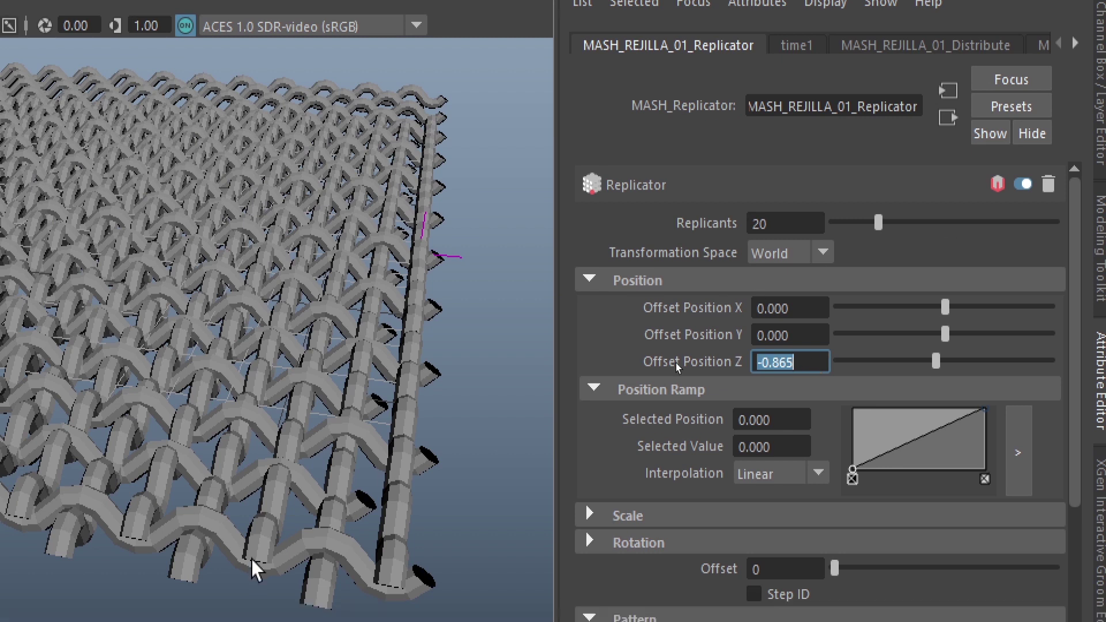
pyautogui.keyDown('alt'); pyautogui.moveTo(428, 555); pyautogui.dragTo(430, 462, button='middle'); pyautogui.keyUp('alt')
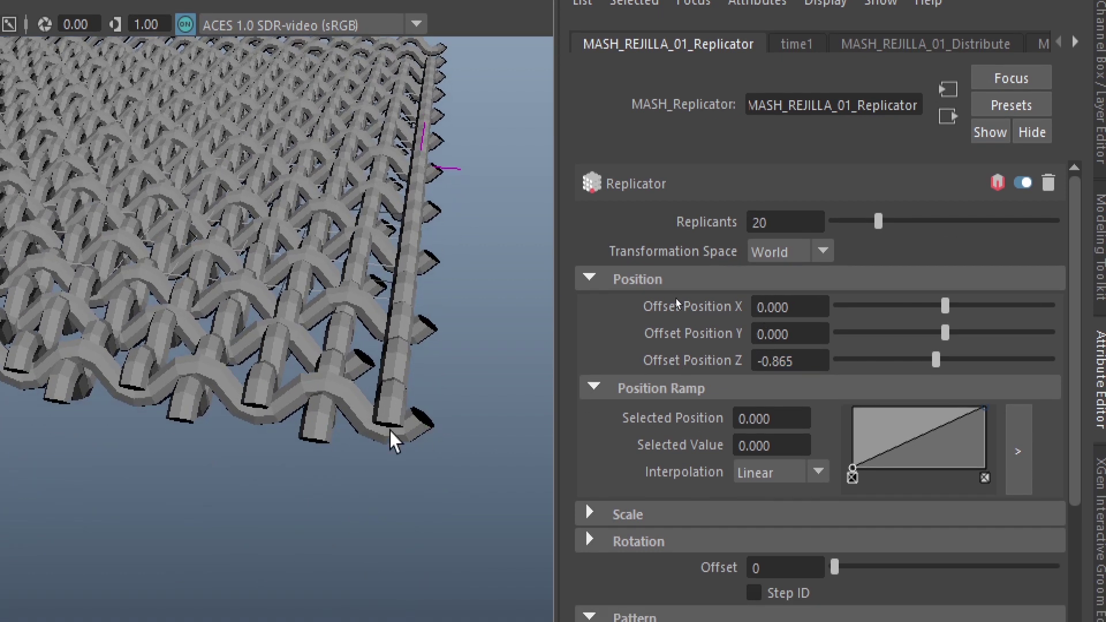
pyautogui.keyDown('alt'); pyautogui.moveTo(259, 457); pyautogui.dragTo(369, 450, button='right'); pyautogui.keyUp('alt')
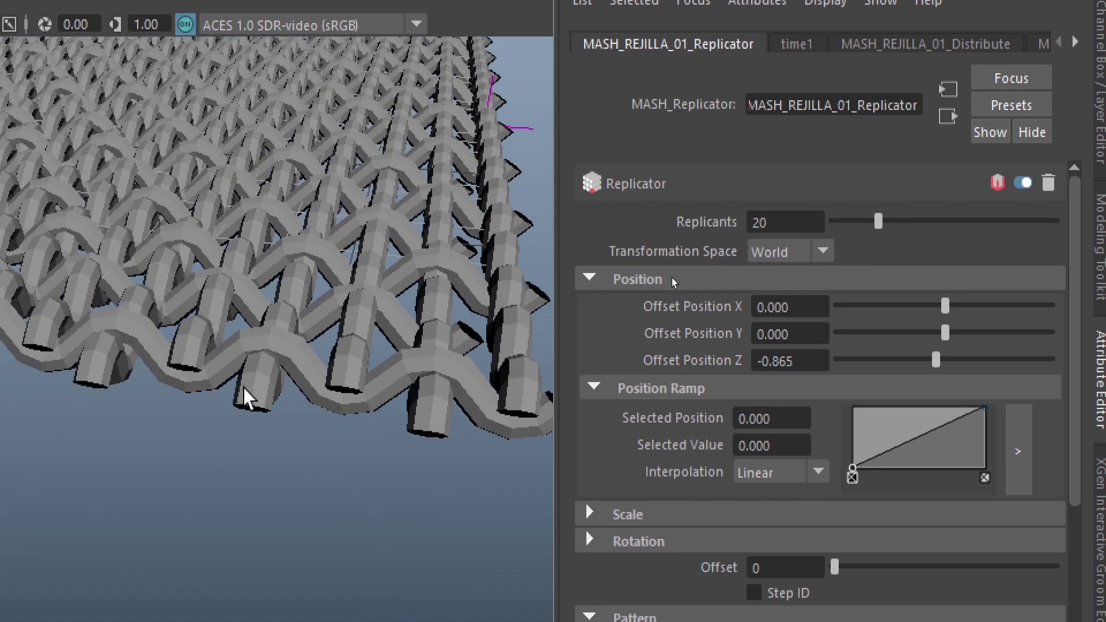
pyautogui.keyDown('alt'); pyautogui.moveTo(471, 444); pyautogui.dragTo(356, 419); pyautogui.keyUp('alt')
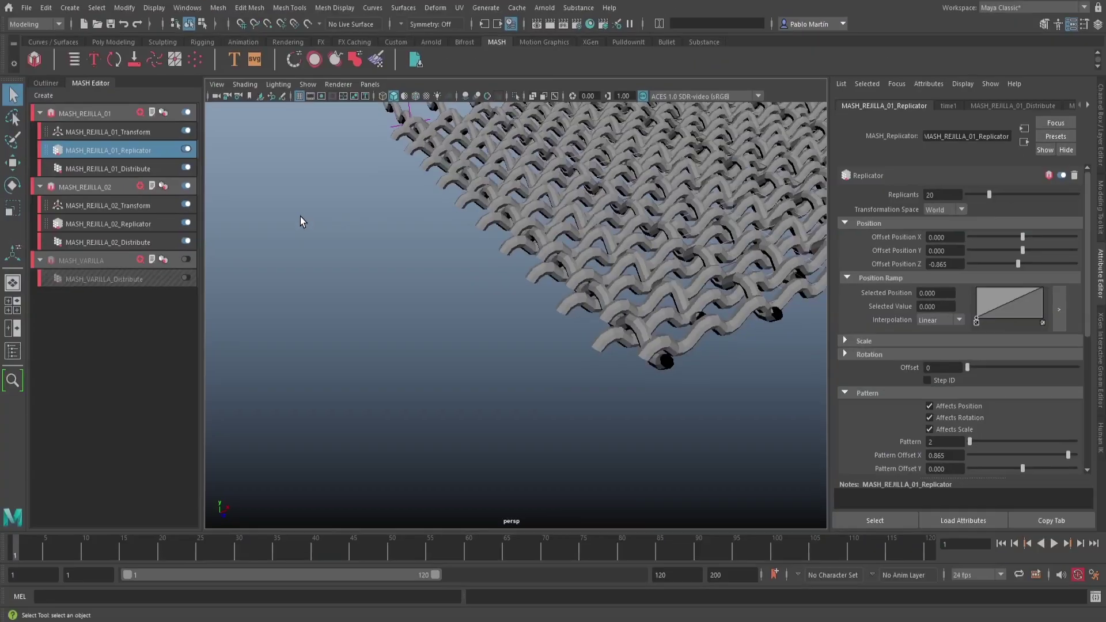
# - Set the MASH_REJILLA_02 Replicator's Offset Position Z to -0.865 and check the tightened weave
pyautogui.click(140, 224)
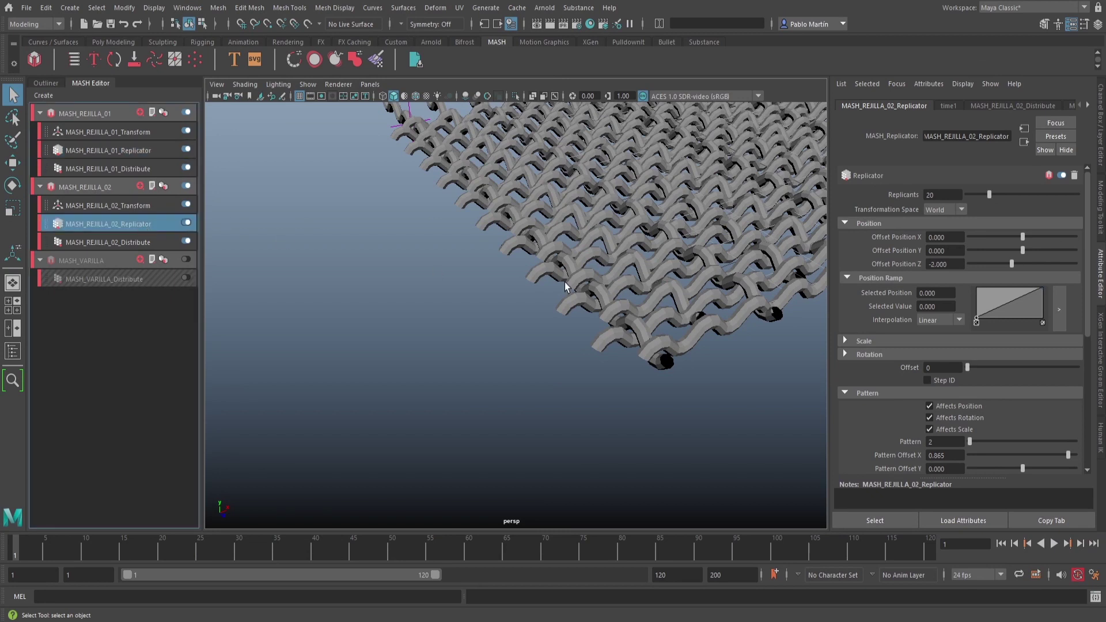
pyautogui.click(952, 455)
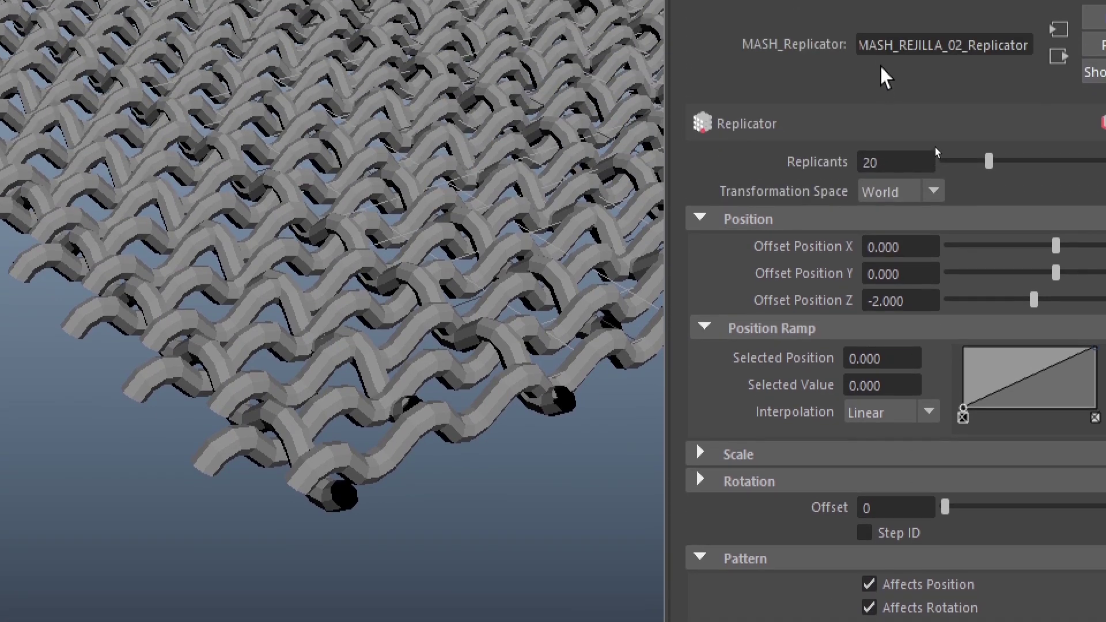
pyautogui.click(912, 301)
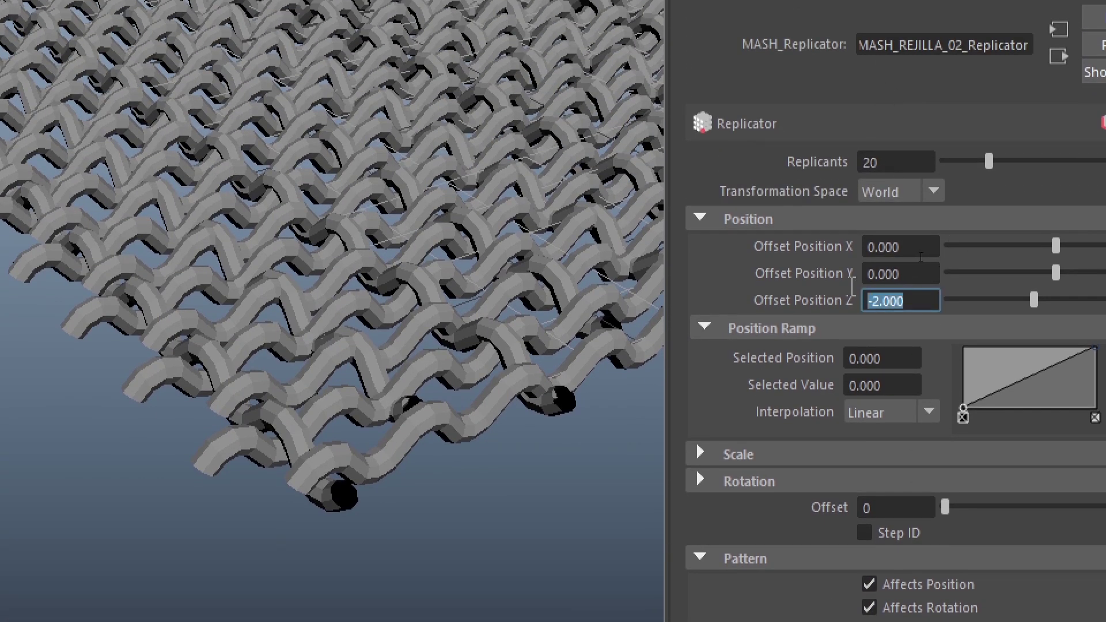
pyautogui.write('0.865')
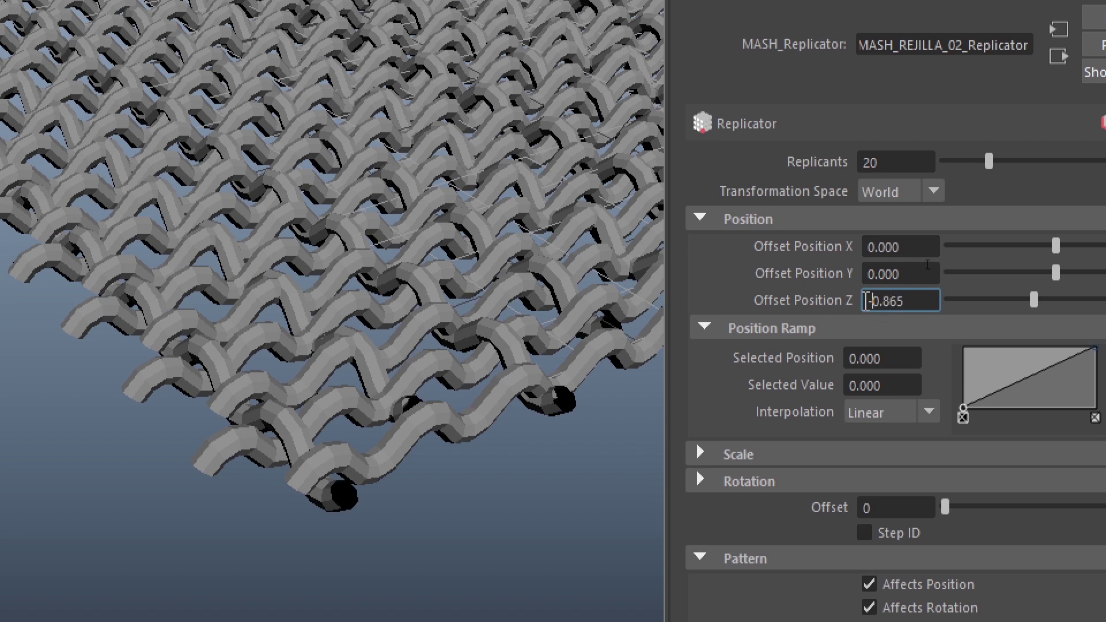
pyautogui.press('Return')
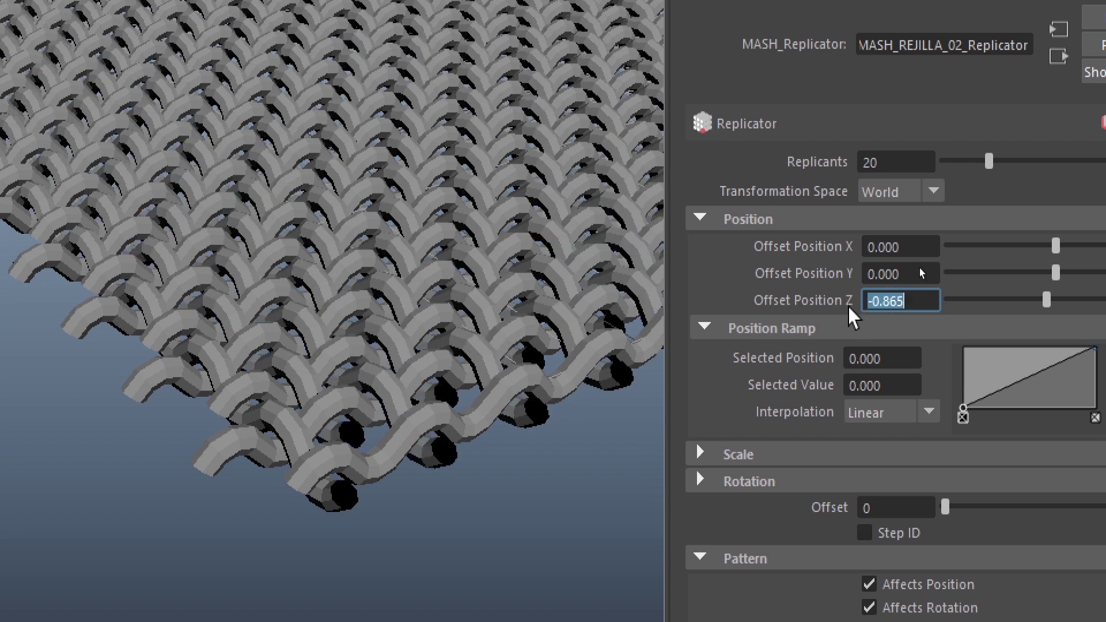
pyautogui.keyDown('alt'); pyautogui.moveTo(434, 378); pyautogui.dragTo(550, 469); pyautogui.keyUp('alt')
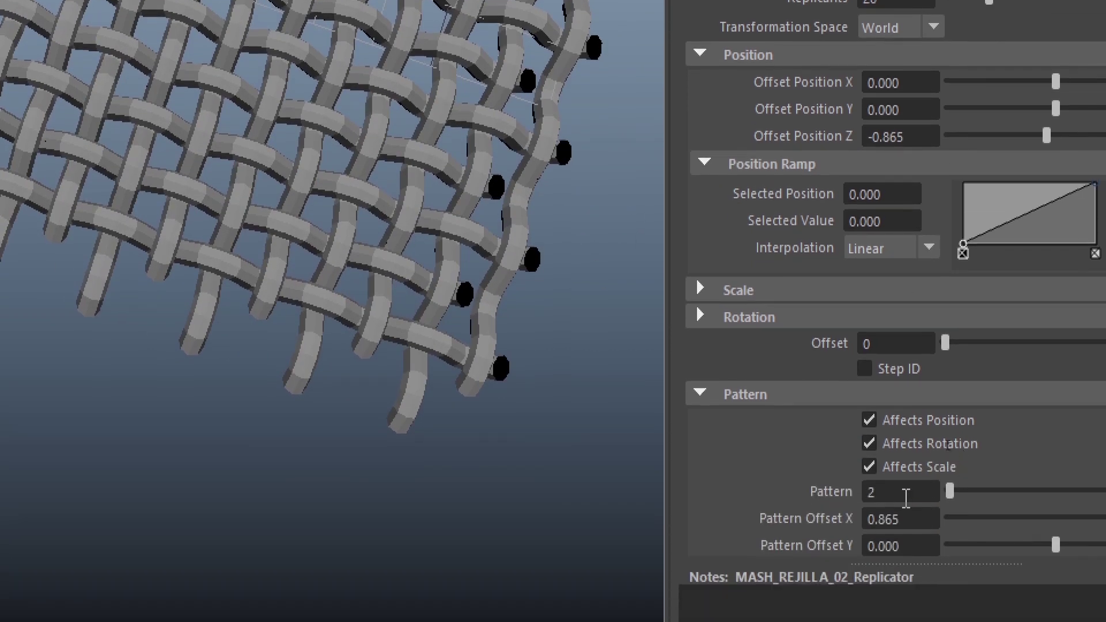
# - Try an Offset Position Z of about -0.879 on the MASH_REJILLA_02 Replicator and undo the change
pyautogui.keyDown('alt'); pyautogui.moveTo(482, 165); pyautogui.dragTo(449, 344); pyautogui.keyUp('alt')
pyautogui.keyDown('alt'); pyautogui.moveTo(407, 168); pyautogui.dragTo(197, 178); pyautogui.keyUp('alt')
pyautogui.keyDown('alt'); pyautogui.moveTo(198, 178); pyautogui.dragTo(358, 398, button='middle'); pyautogui.keyUp('alt')
pyautogui.keyDown('alt'); pyautogui.moveTo(347, 361); pyautogui.dragTo(683, 353, button='right'); pyautogui.keyUp('alt')
pyautogui.keyDown('alt'); pyautogui.moveTo(503, 303); pyautogui.dragTo(136, 249, button='middle'); pyautogui.keyUp('alt')
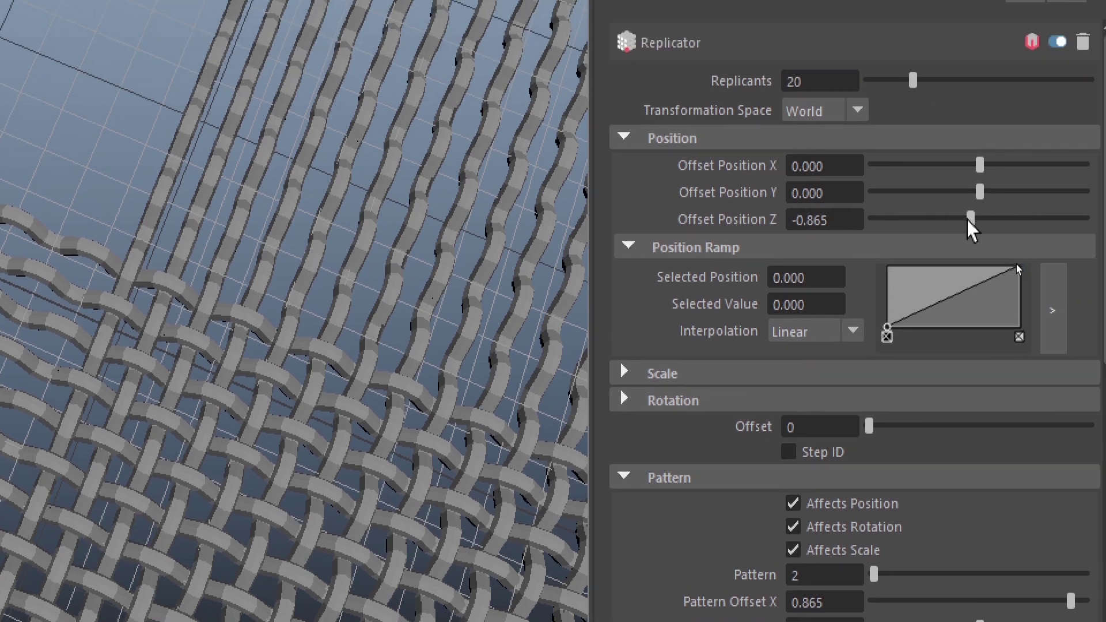
pyautogui.moveTo(966, 219); pyautogui.dragTo(959, 222)
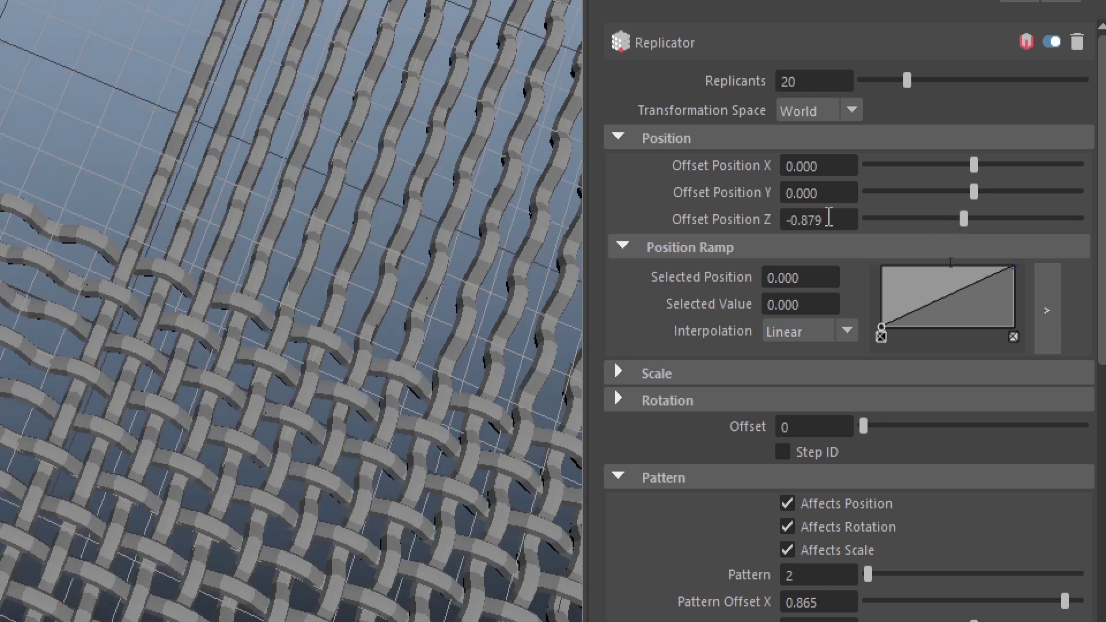
pyautogui.rightClick(470, 201)
pyautogui.hotkey('ctrl', 'z')
pyautogui.moveTo(856, 221); pyautogui.dragTo(783, 221)
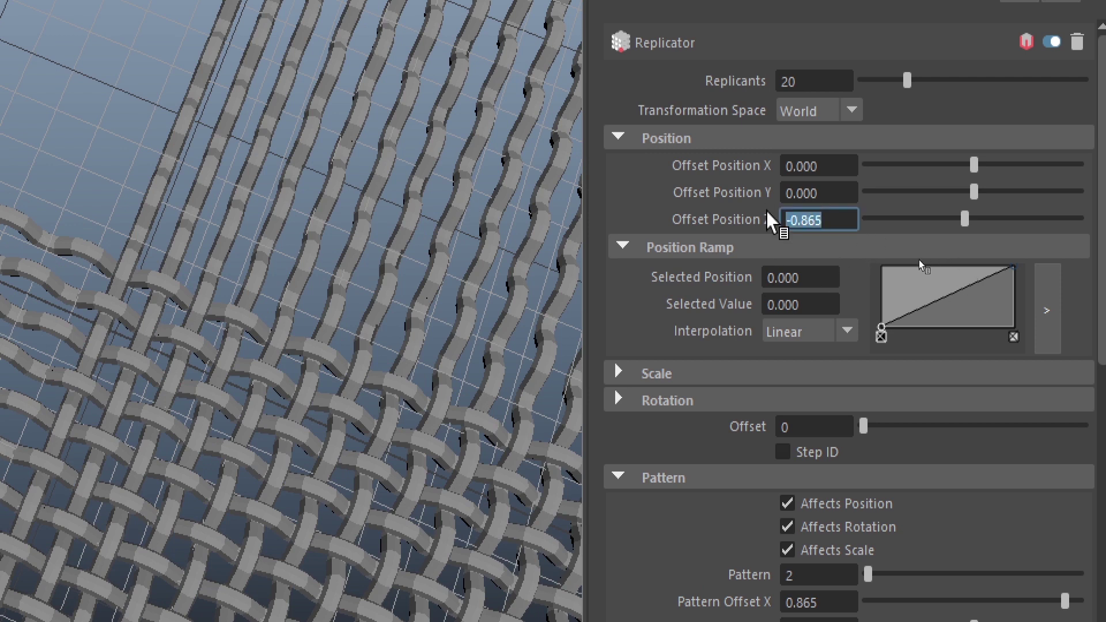
# - Examine the tightened weave of the MASH_REJILLA_01 and MASH_REJILLA_02 rods from close up and as a whole
pyautogui.scroll(3, 795, 144)
pyautogui.keyDown('alt'); pyautogui.moveTo(382, 288); pyautogui.dragTo(341, 460, button='right'); pyautogui.keyUp('alt')
pyautogui.keyDown('alt'); pyautogui.moveTo(340, 460); pyautogui.dragTo(441, 237, button='middle'); pyautogui.keyUp('alt')
pyautogui.keyDown('alt'); pyautogui.moveTo(444, 247); pyautogui.dragTo(82, 316, button='right'); pyautogui.keyUp('alt')
pyautogui.keyDown('alt'); pyautogui.moveTo(82, 317); pyautogui.dragTo(313, 326); pyautogui.keyUp('alt')
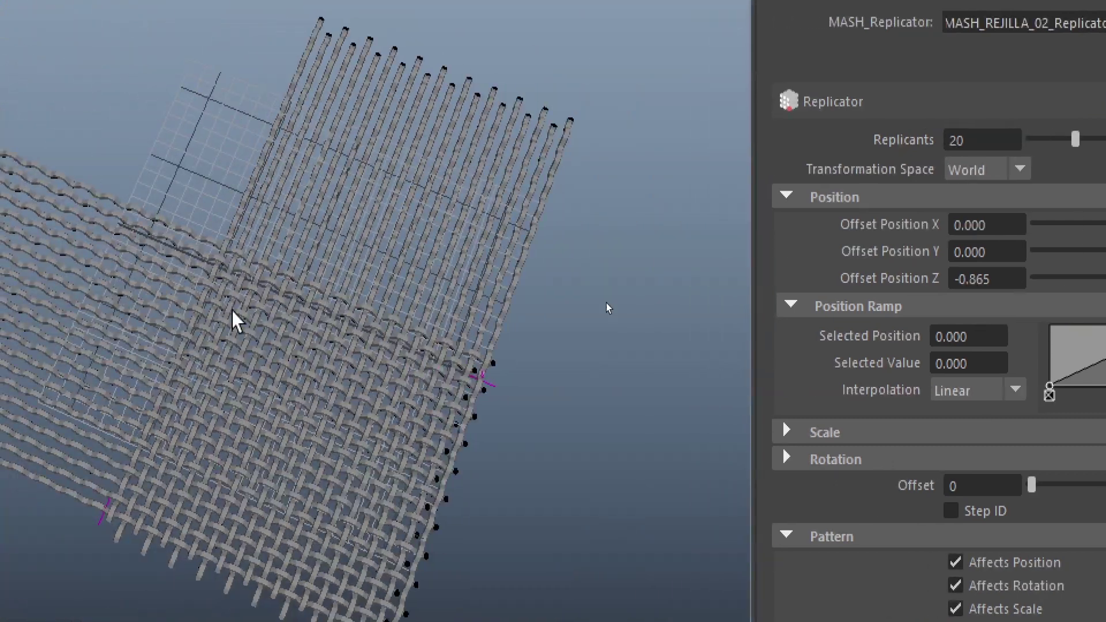
pyautogui.keyDown('alt'); pyautogui.moveTo(465, 326); pyautogui.dragTo(466, 326); pyautogui.keyUp('alt')
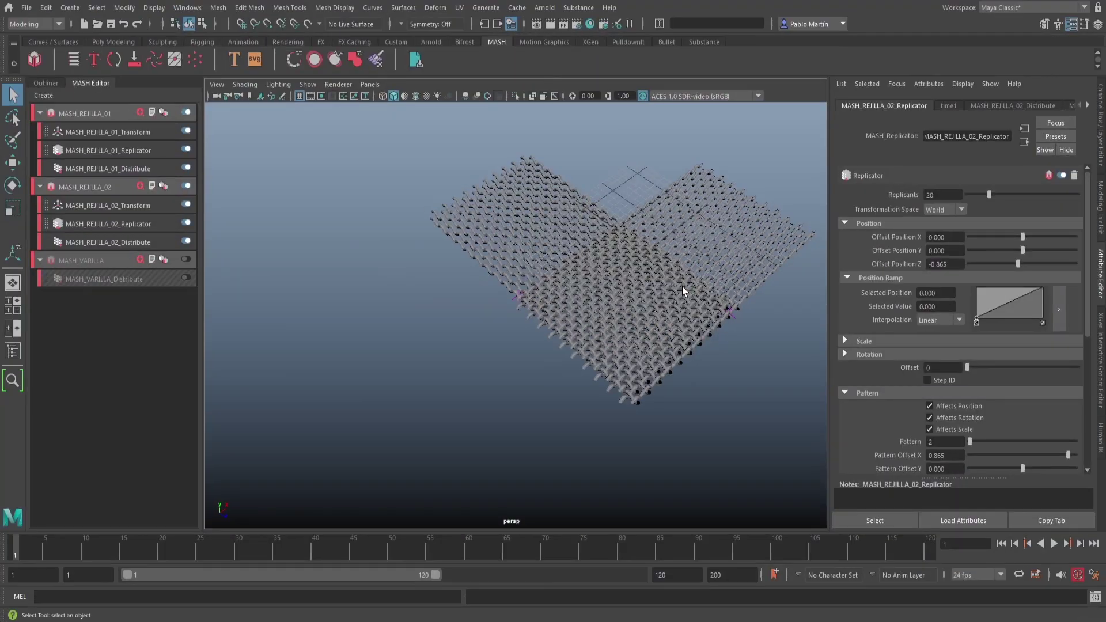
pyautogui.keyDown('alt'); pyautogui.moveTo(463, 323); pyautogui.dragTo(226, 359, button='middle'); pyautogui.keyUp('alt')
pyautogui.keyDown('alt'); pyautogui.moveTo(563, 304); pyautogui.dragTo(662, 312, button='right'); pyautogui.keyUp('alt')
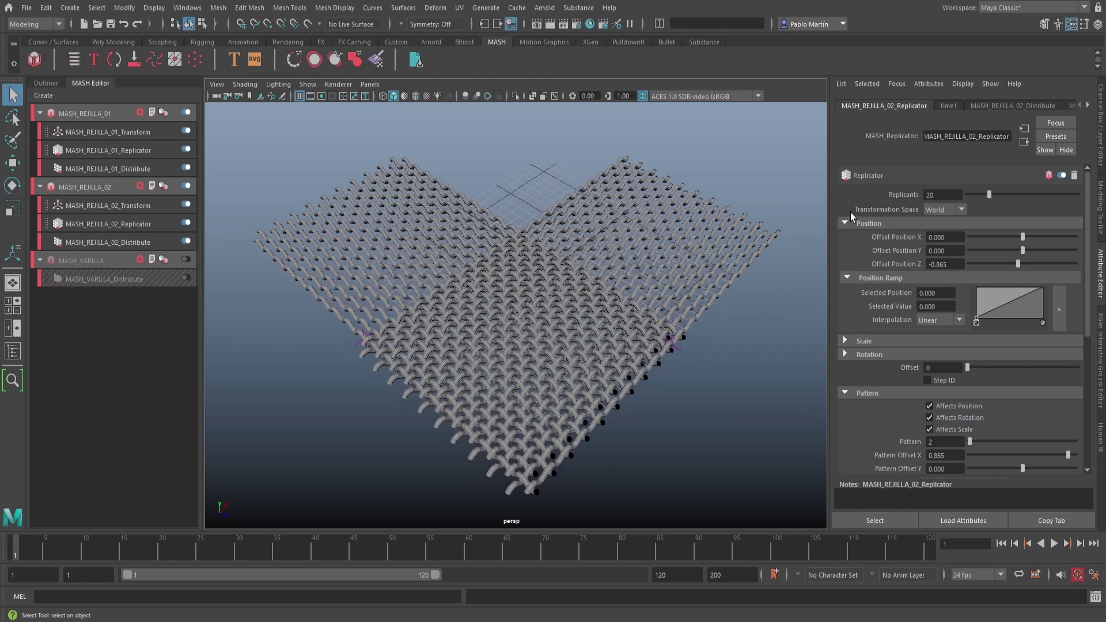
# - Set the MASH_REJILLA_01 Replicator's Replicants to 40 and check the rods along the extended edge of the weave
pyautogui.click(129, 151)
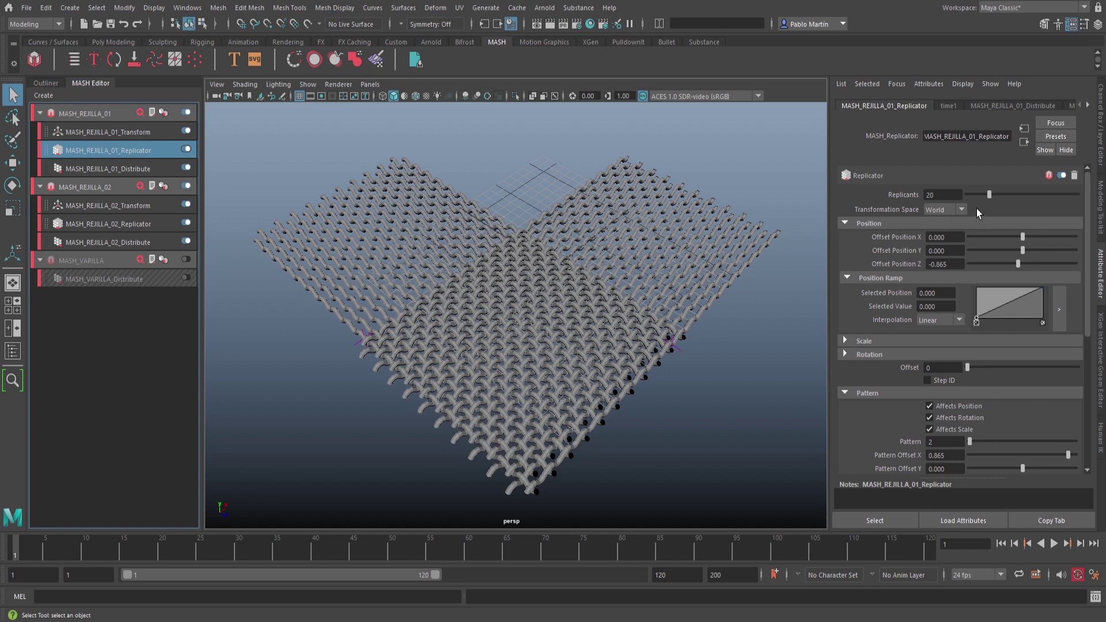
pyautogui.moveTo(990, 196); pyautogui.dragTo(1010, 199)
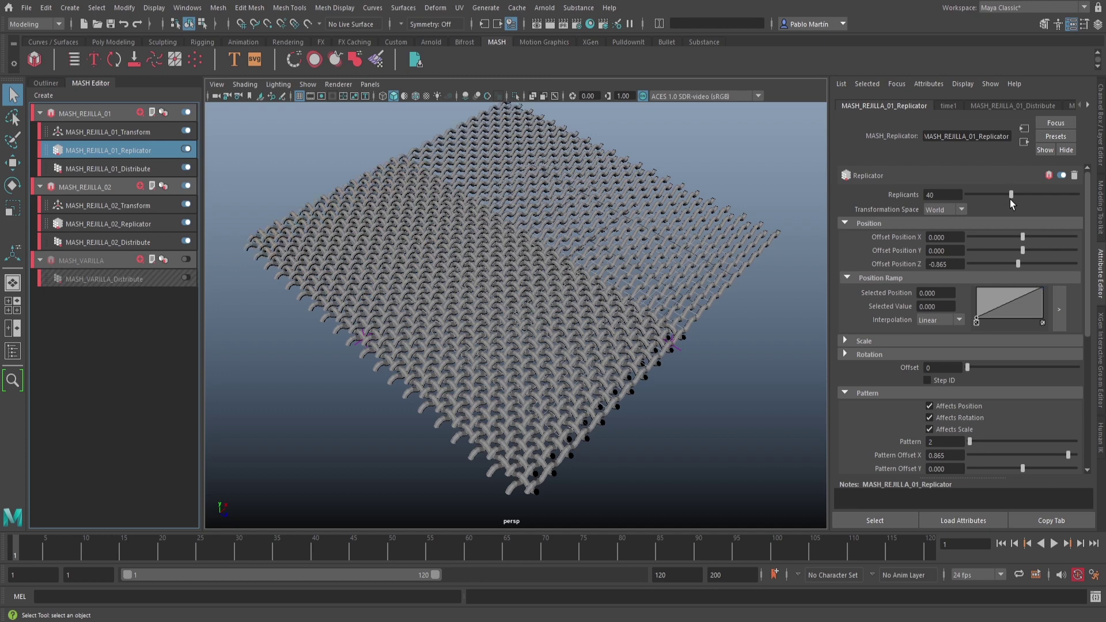
pyautogui.keyDown('alt'); pyautogui.moveTo(599, 310); pyautogui.dragTo(669, 323); pyautogui.keyUp('alt')
pyautogui.keyDown('alt'); pyautogui.moveTo(438, 350); pyautogui.dragTo(657, 289, button='middle'); pyautogui.keyUp('alt')
pyautogui.keyDown('alt'); pyautogui.moveTo(406, 309); pyautogui.dragTo(815, 306, button='right'); pyautogui.keyUp('alt')
pyautogui.keyDown('alt'); pyautogui.moveTo(445, 293); pyautogui.dragTo(597, 261, button='middle'); pyautogui.keyUp('alt')
pyautogui.keyDown('alt'); pyautogui.moveTo(596, 260); pyautogui.dragTo(421, 280, button='right'); pyautogui.keyUp('alt')
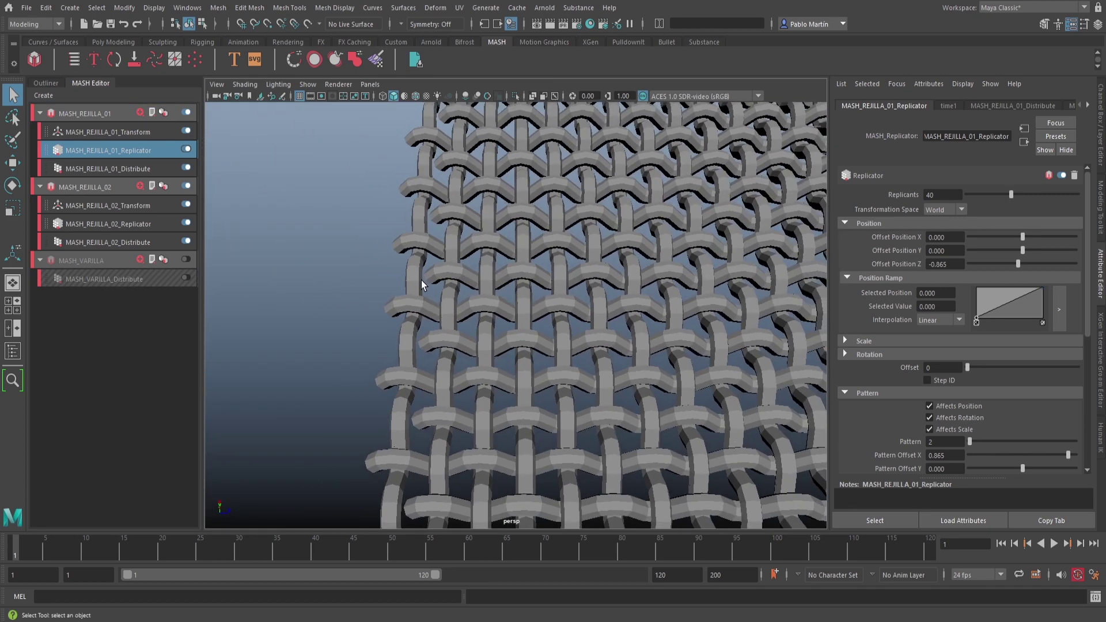
pyautogui.moveTo(1011, 193); pyautogui.dragTo(1010, 194)
pyautogui.keyDown('alt'); pyautogui.moveTo(694, 278); pyautogui.dragTo(508, 246, button='right'); pyautogui.keyUp('alt')
pyautogui.keyDown('alt'); pyautogui.moveTo(509, 246); pyautogui.dragTo(404, 323, button='middle'); pyautogui.keyUp('alt')
pyautogui.keyDown('alt'); pyautogui.moveTo(404, 323); pyautogui.dragTo(484, 330); pyautogui.keyUp('alt')
pyautogui.keyDown('alt'); pyautogui.moveTo(484, 330); pyautogui.dragTo(399, 307, button='middle'); pyautogui.keyUp('alt')
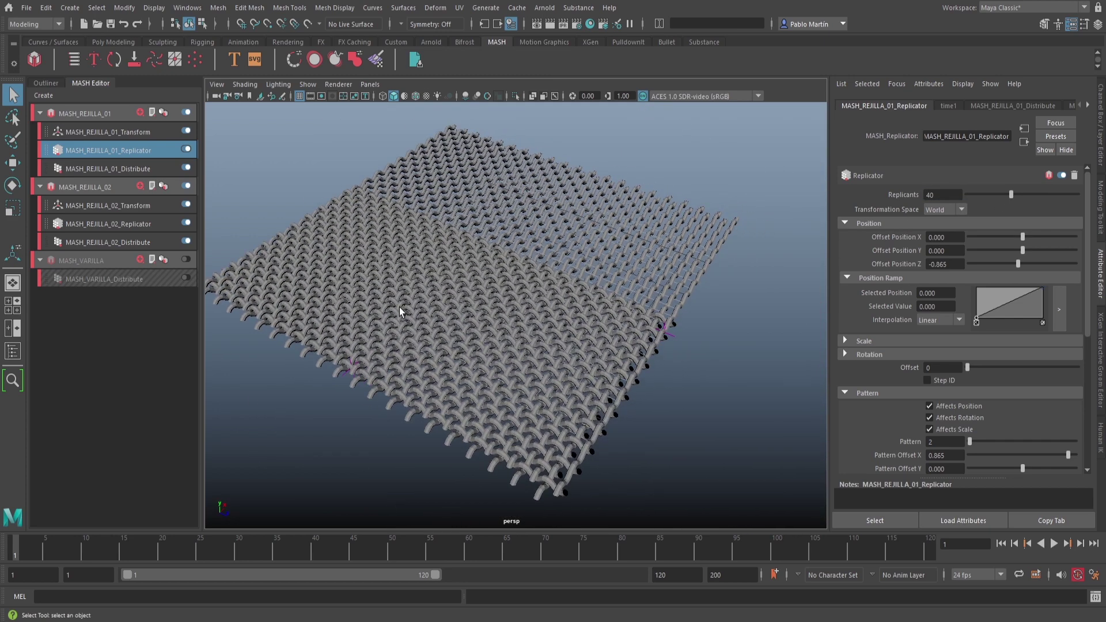
# - Set the MASH_REJILLA_02 Replicator's Replicants to 39 and check the far corner of the grille
pyautogui.click(137, 225)
pyautogui.keyDown('alt'); pyautogui.moveTo(807, 247); pyautogui.dragTo(590, 265); pyautogui.keyUp('alt')
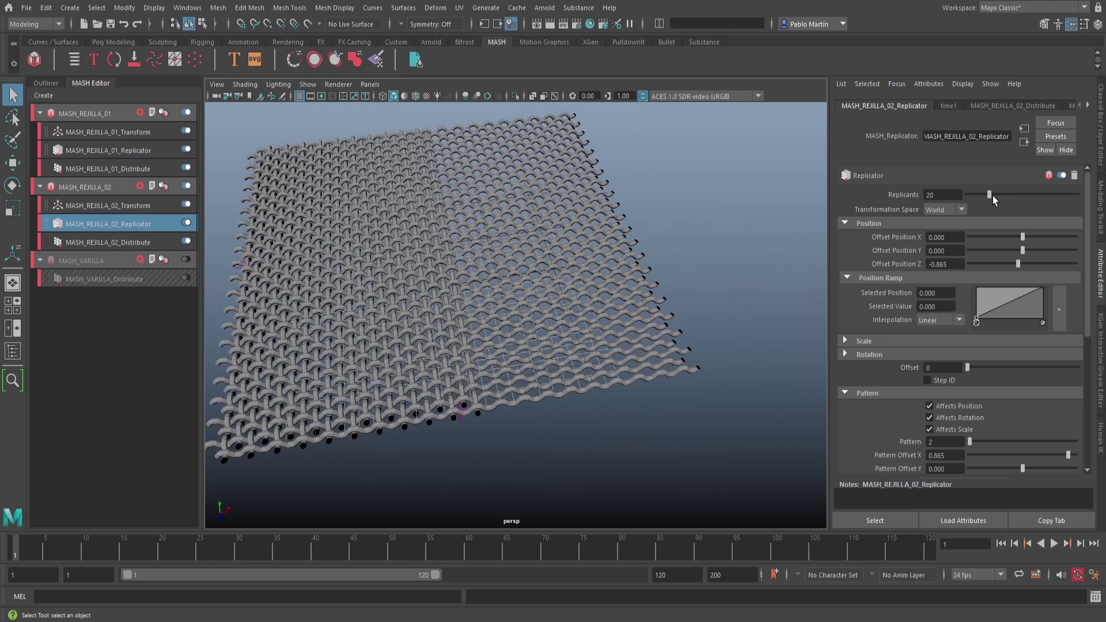
pyautogui.moveTo(990, 195); pyautogui.dragTo(1009, 202)
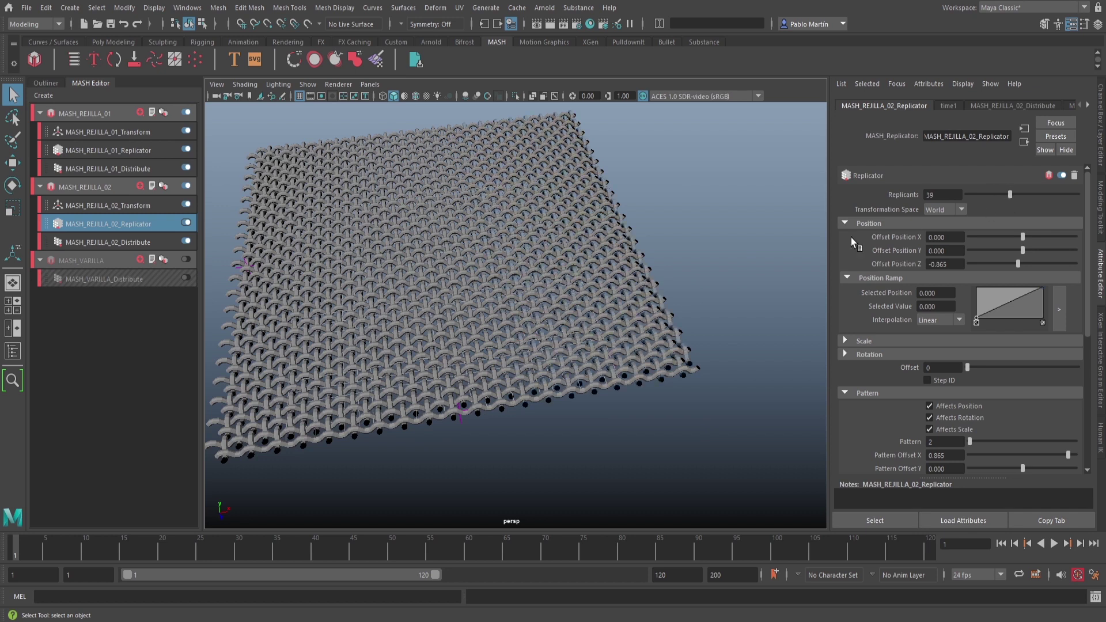
pyautogui.keyDown('alt'); pyautogui.moveTo(811, 236); pyautogui.dragTo(747, 252); pyautogui.keyUp('alt')
pyautogui.keyDown('alt'); pyautogui.moveTo(748, 253); pyautogui.dragTo(474, 205, button='middle'); pyautogui.keyUp('alt')
pyautogui.keyDown('alt'); pyautogui.moveTo(474, 205); pyautogui.dragTo(580, 239, button='right'); pyautogui.keyUp('alt')
pyautogui.keyDown('alt'); pyautogui.moveTo(581, 240); pyautogui.dragTo(720, 268, button='middle'); pyautogui.keyUp('alt')
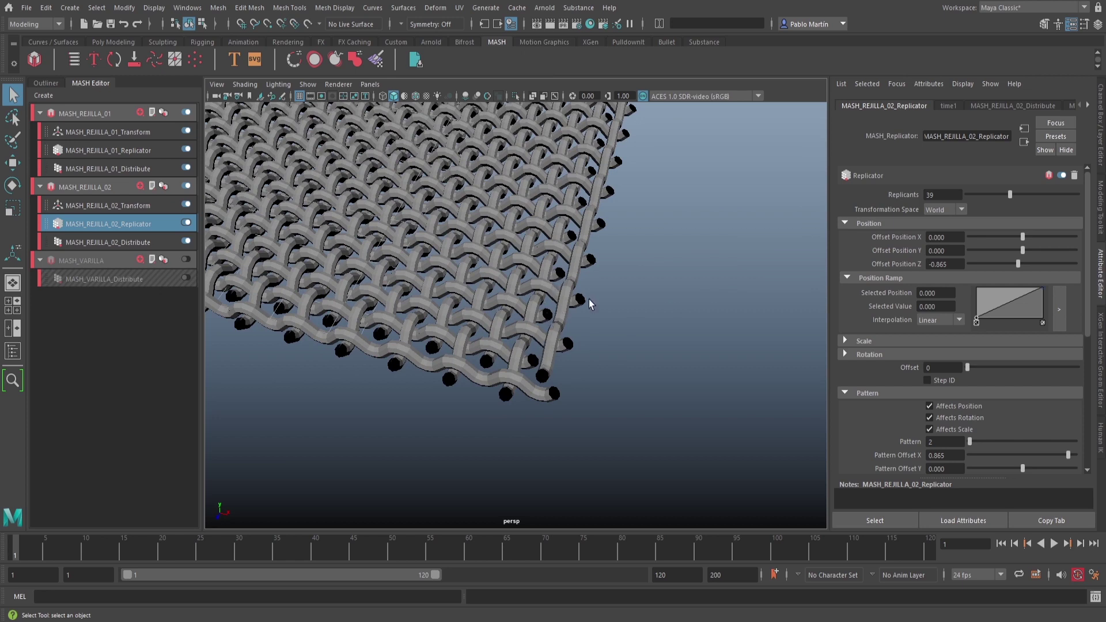
# - Examine the completed woven sheet as a whole, along its edges, and up close where the rods cross
pyautogui.keyDown('alt'); pyautogui.moveTo(565, 299); pyautogui.dragTo(316, 281, button='right'); pyautogui.keyUp('alt')
pyautogui.keyDown('alt'); pyautogui.moveTo(317, 282); pyautogui.dragTo(369, 292); pyautogui.keyUp('alt')
pyautogui.keyDown('alt'); pyautogui.moveTo(368, 292); pyautogui.dragTo(501, 289, button='middle'); pyautogui.keyUp('alt')
pyautogui.keyDown('alt'); pyautogui.moveTo(498, 290); pyautogui.dragTo(579, 300); pyautogui.keyUp('alt')
pyautogui.keyDown('alt'); pyautogui.moveTo(432, 299); pyautogui.dragTo(403, 293); pyautogui.keyUp('alt')
pyautogui.keyDown('alt'); pyautogui.moveTo(403, 292); pyautogui.dragTo(435, 310, button='middle'); pyautogui.keyUp('alt')
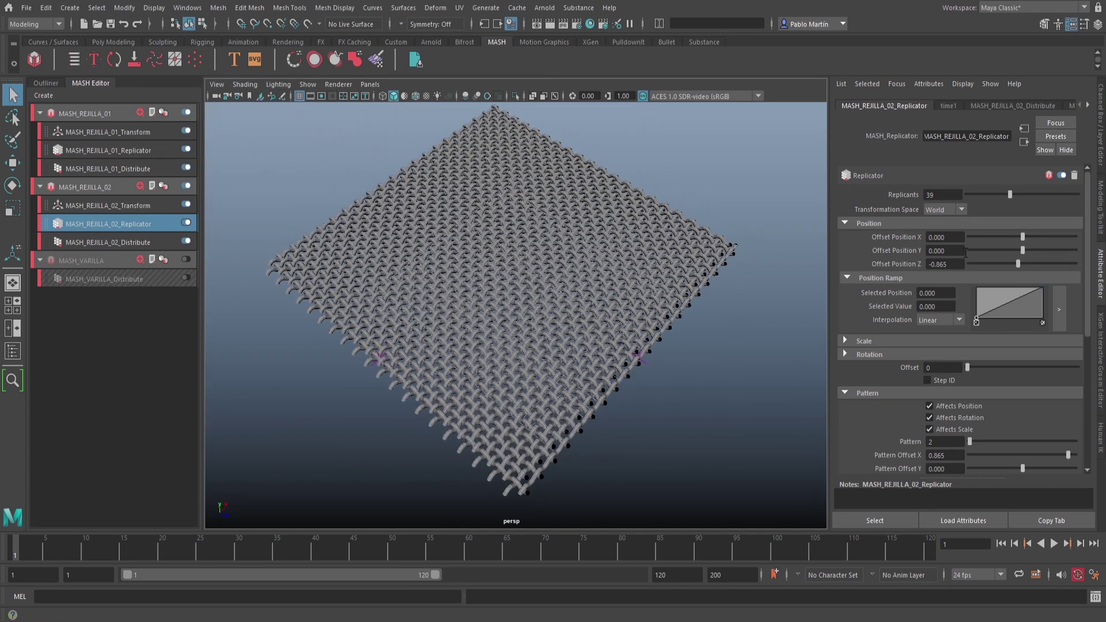
pyautogui.keyDown('alt'); pyautogui.moveTo(572, 281); pyautogui.dragTo(507, 265); pyautogui.keyUp('alt')
pyautogui.keyDown('alt'); pyautogui.moveTo(634, 288); pyautogui.dragTo(382, 292, button='right'); pyautogui.keyUp('alt')
pyautogui.keyDown('alt'); pyautogui.moveTo(383, 291); pyautogui.dragTo(374, 336); pyautogui.keyUp('alt')
pyautogui.keyDown('alt'); pyautogui.moveTo(375, 332); pyautogui.dragTo(441, 419, button='middle'); pyautogui.keyUp('alt')
pyautogui.keyDown('alt'); pyautogui.moveTo(449, 259); pyautogui.dragTo(605, 294, button='right'); pyautogui.keyUp('alt')
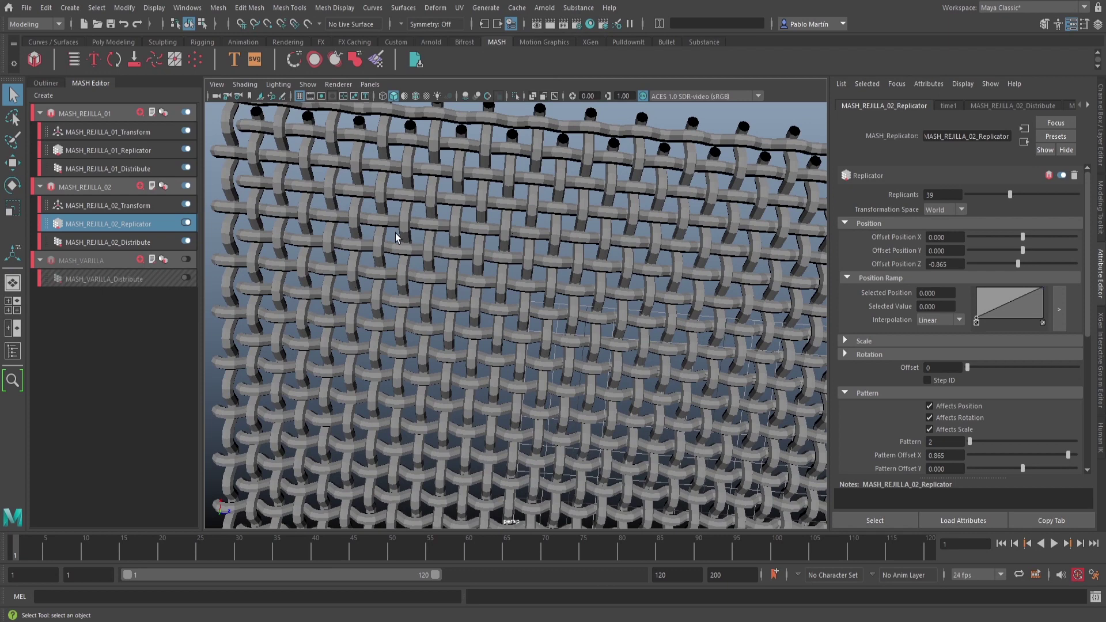
pyautogui.keyDown('alt'); pyautogui.moveTo(397, 235); pyautogui.dragTo(512, 345, button='middle'); pyautogui.keyUp('alt')
pyautogui.keyDown('alt'); pyautogui.moveTo(507, 332); pyautogui.dragTo(432, 329, button='right'); pyautogui.keyUp('alt')
pyautogui.keyDown('alt'); pyautogui.moveTo(604, 409); pyautogui.dragTo(477, 301); pyautogui.keyUp('alt')
pyautogui.keyDown('alt'); pyautogui.moveTo(476, 301); pyautogui.dragTo(548, 330, button='right'); pyautogui.keyUp('alt')
pyautogui.moveTo(548, 329)
pyautogui.keyDown('alt'); pyautogui.mouseDown(button='middle')
pyautogui.moveTo(538, 334)
pyautogui.moveTo(551, 328)
pyautogui.mouseUp(button='middle'); pyautogui.keyUp('alt')
pyautogui.keyDown('alt'); pyautogui.moveTo(550, 328); pyautogui.dragTo(553, 336); pyautogui.keyUp('alt')
pyautogui.keyDown('alt'); pyautogui.moveTo(614, 392); pyautogui.dragTo(513, 382); pyautogui.keyUp('alt')
pyautogui.keyDown('alt'); pyautogui.moveTo(514, 383); pyautogui.dragTo(666, 382, button='right'); pyautogui.keyUp('alt')
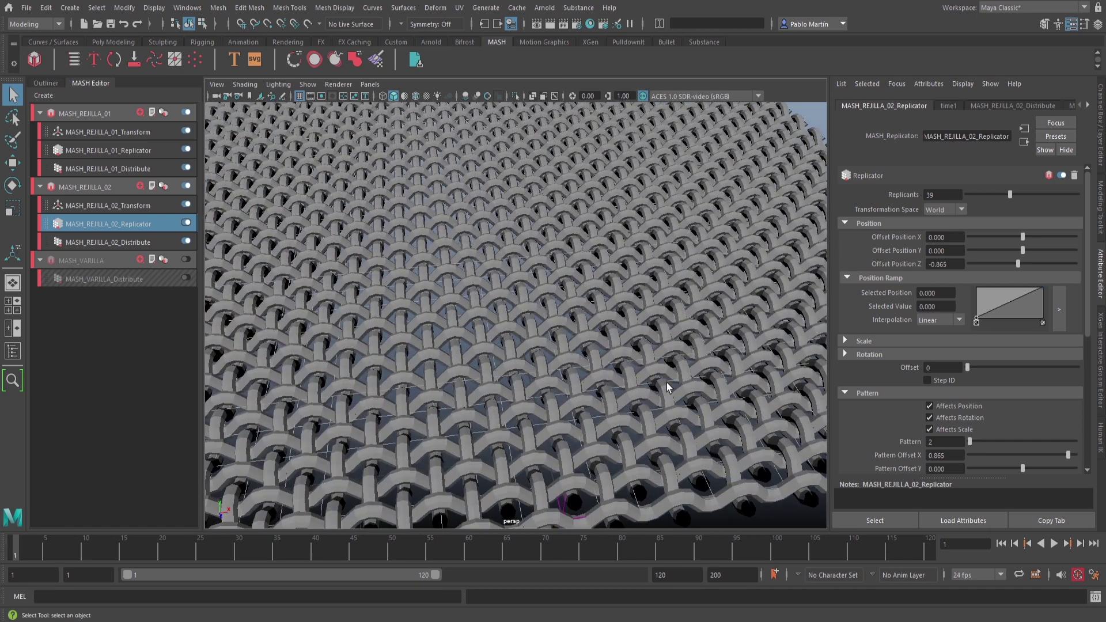
pyautogui.keyDown('alt'); pyautogui.moveTo(612, 284); pyautogui.dragTo(599, 321, button='right'); pyautogui.keyUp('alt')
pyautogui.keyDown('alt'); pyautogui.moveTo(600, 321); pyautogui.dragTo(582, 325); pyautogui.keyUp('alt')
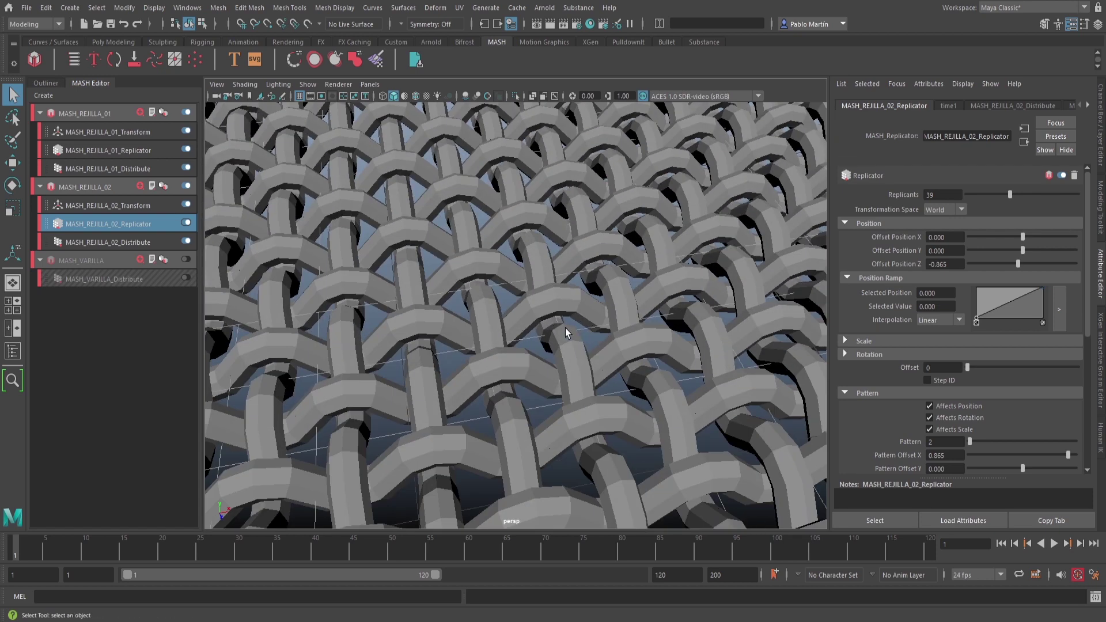
pyautogui.keyDown('alt'); pyautogui.moveTo(509, 341); pyautogui.dragTo(484, 357); pyautogui.keyUp('alt')
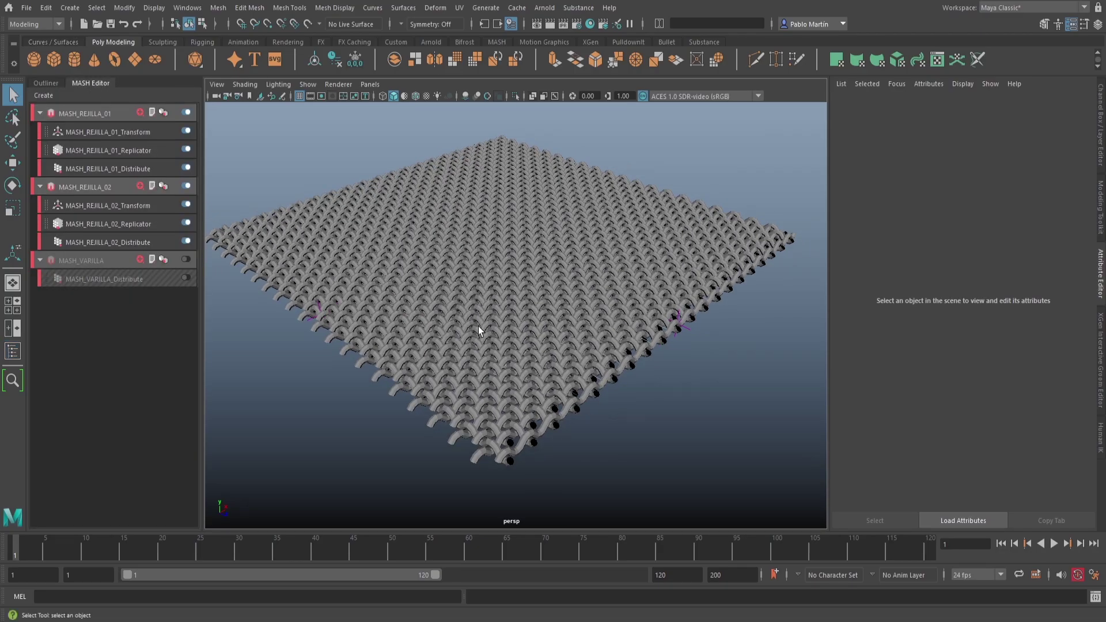
# - Turn on smooth mesh preview for both grille meshes, accepting the large face count, and inspect the smoothed weave
pyautogui.keyDown('alt'); pyautogui.moveTo(465, 243); pyautogui.dragTo(427, 323); pyautogui.keyUp('alt')
pyautogui.keyDown('alt'); pyautogui.moveTo(427, 324); pyautogui.dragTo(657, 338, button='right'); pyautogui.keyUp('alt')
pyautogui.keyDown('alt'); pyautogui.moveTo(417, 303); pyautogui.dragTo(544, 333, button='middle'); pyautogui.keyUp('alt')
pyautogui.moveTo(544, 337)
pyautogui.keyDown('alt'); pyautogui.mouseDown()
pyautogui.moveTo(562, 344)
pyautogui.moveTo(531, 326)
pyautogui.moveTo(523, 334)
pyautogui.mouseUp(); pyautogui.keyUp('alt')
pyautogui.keyDown('alt'); pyautogui.moveTo(523, 330); pyautogui.dragTo(591, 341, button='right'); pyautogui.keyUp('alt')
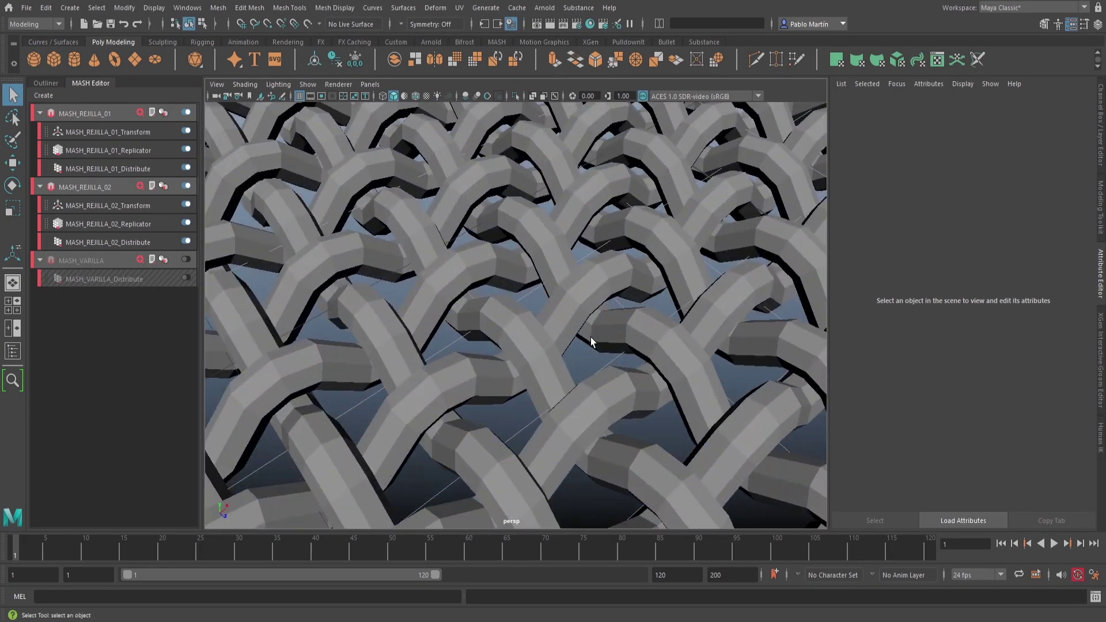
pyautogui.click(509, 313)
pyautogui.keyDown('alt'); pyautogui.moveTo(497, 267); pyautogui.dragTo(498, 270); pyautogui.keyUp('alt')
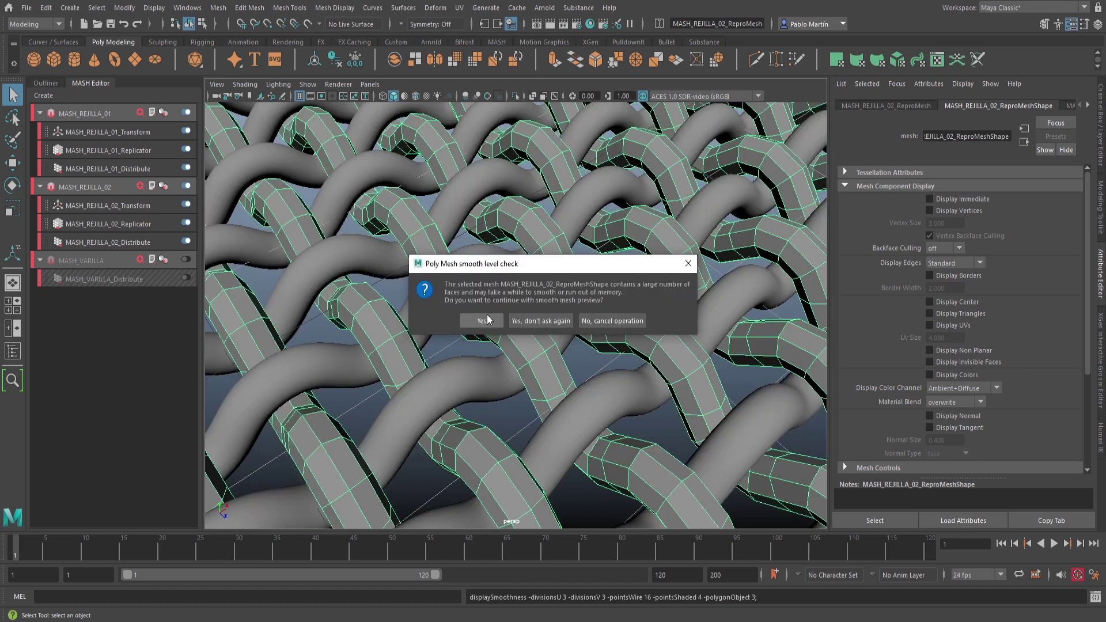
pyautogui.click(486, 318)
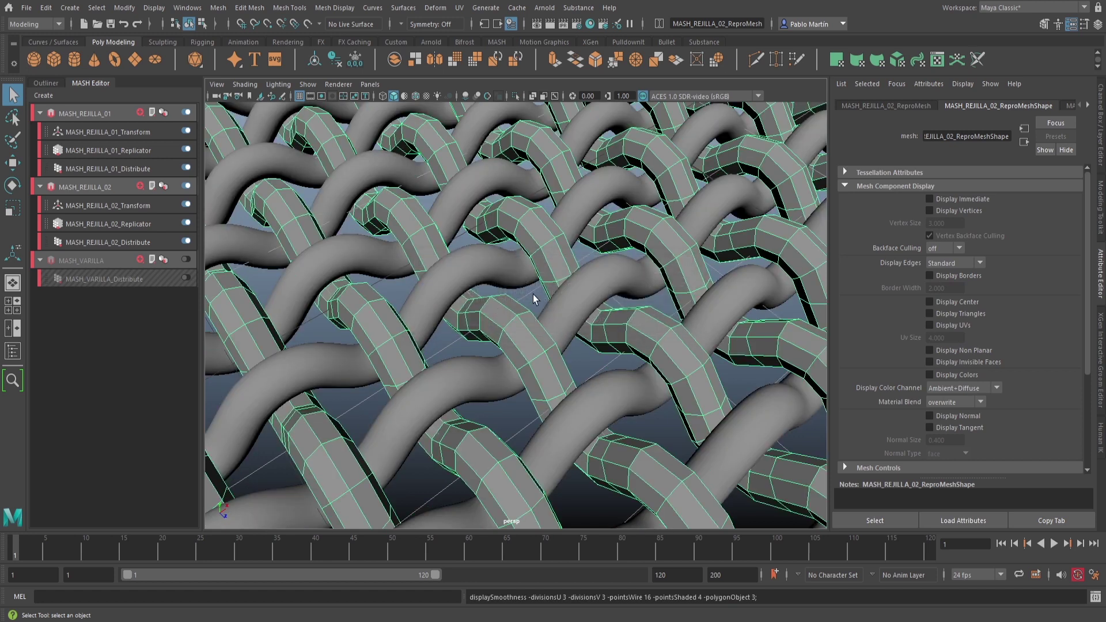
pyautogui.keyDown('alt'); pyautogui.moveTo(541, 296); pyautogui.dragTo(530, 306, button='right'); pyautogui.keyUp('alt')
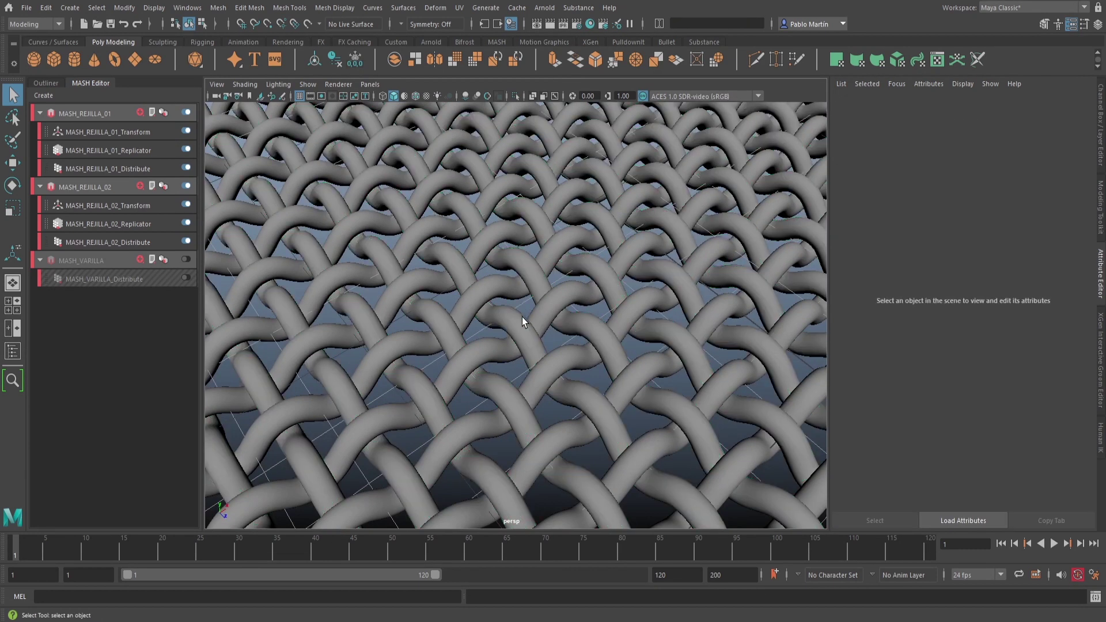
pyautogui.keyDown('alt'); pyautogui.moveTo(524, 317); pyautogui.dragTo(335, 314, button='right'); pyautogui.keyUp('alt')
pyautogui.moveTo(335, 314)
pyautogui.keyDown('alt'); pyautogui.mouseDown()
pyautogui.moveTo(380, 348)
pyautogui.moveTo(366, 363)
pyautogui.moveTo(344, 301)
pyautogui.mouseUp(); pyautogui.keyUp('alt')
pyautogui.keyDown('alt'); pyautogui.moveTo(344, 301); pyautogui.dragTo(490, 324, button='right'); pyautogui.keyUp('alt')
# - Return the MASH_REJILLA_01 and MASH_REJILLA_02 ReproMesh objects to unsmoothed display and deselect them
pyautogui.click(472, 268)
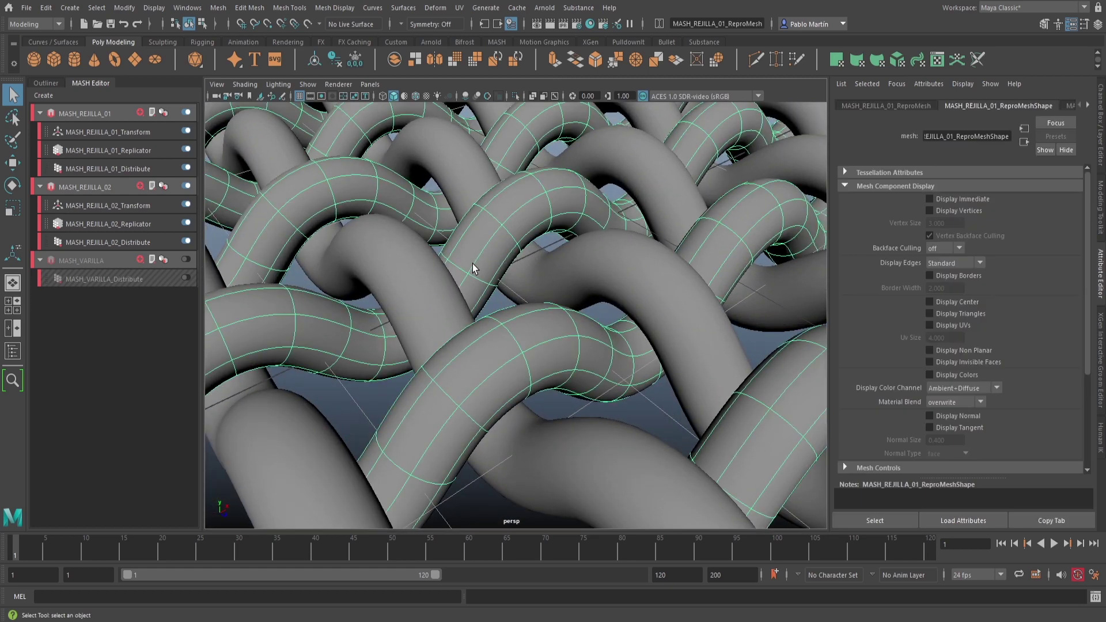
pyautogui.press('1')
pyautogui.click(427, 287)
pyautogui.press('1')
pyautogui.keyDown('alt'); pyautogui.moveTo(662, 331); pyautogui.dragTo(464, 312, button='right'); pyautogui.keyUp('alt')
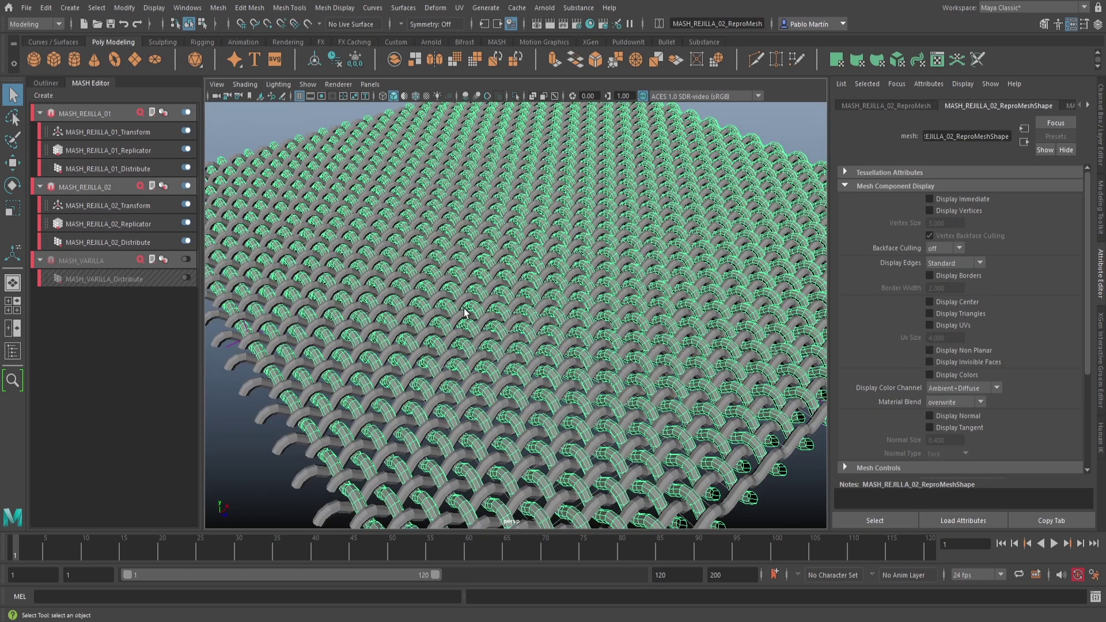
pyautogui.click(226, 422)
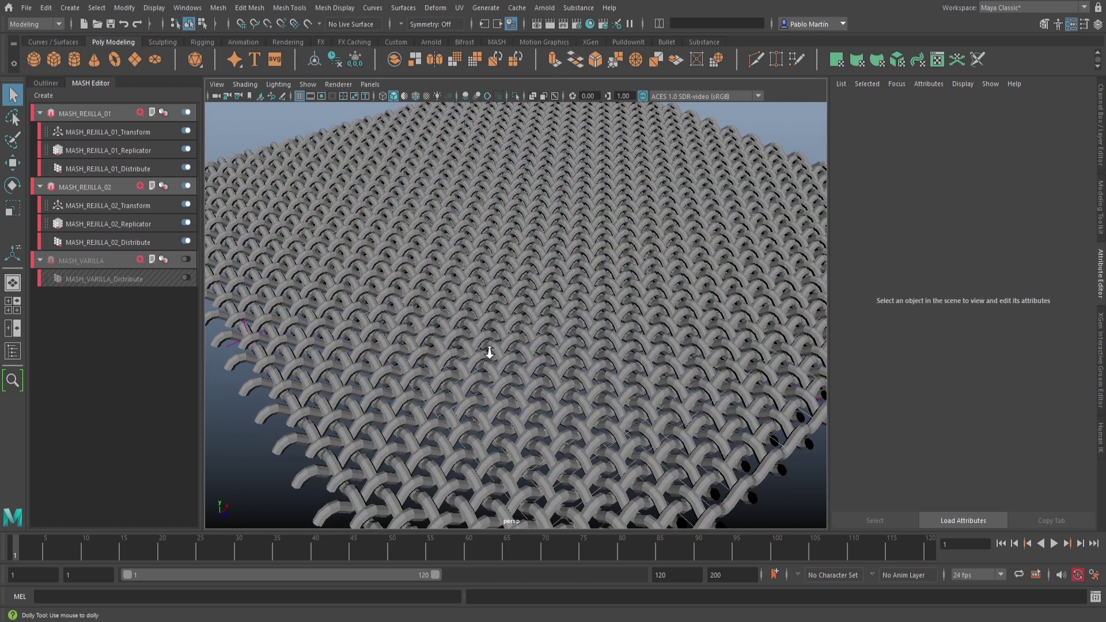
pyautogui.keyDown('alt'); pyautogui.moveTo(489, 351); pyautogui.dragTo(414, 346, button='right'); pyautogui.keyUp('alt')
pyautogui.keyDown('alt'); pyautogui.moveTo(415, 346); pyautogui.dragTo(403, 311); pyautogui.keyUp('alt')
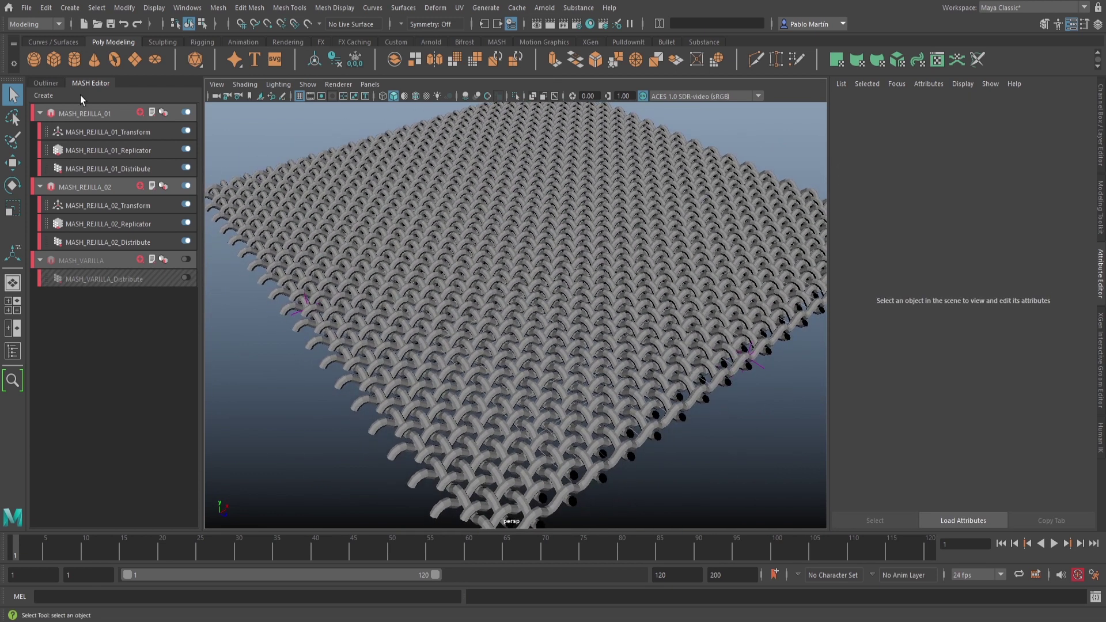
# - Duplicate MASH_REJILLA_01_ReproMesh and MASH_REJILLA_02_ReproMesh together as static copies of the grille
pyautogui.click(46, 83)
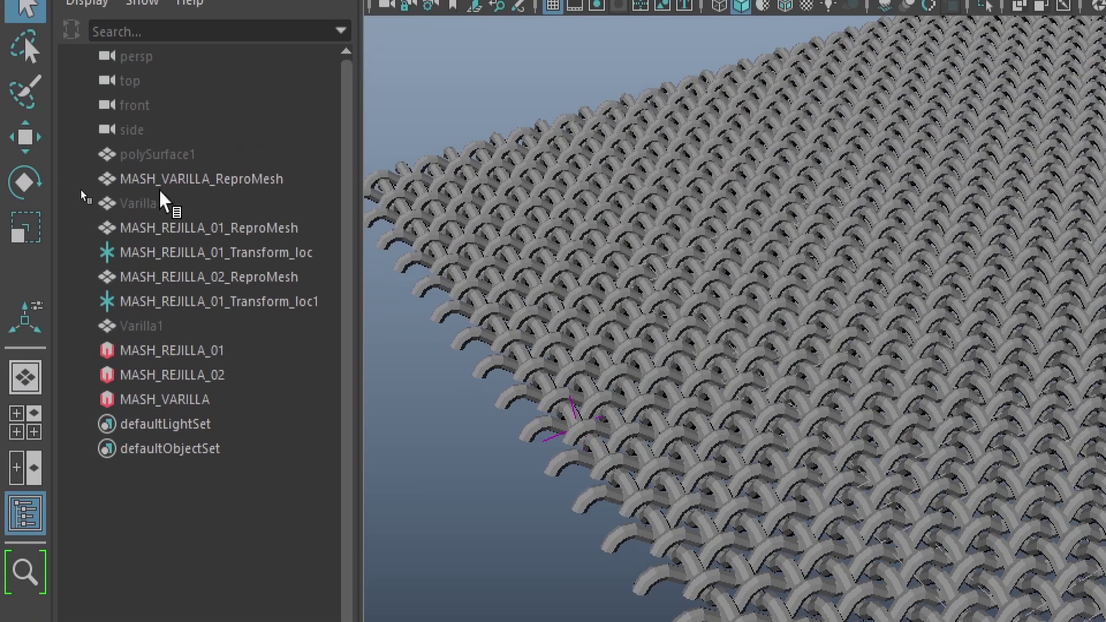
pyautogui.moveTo(418, 126); pyautogui.dragTo(464, 217)
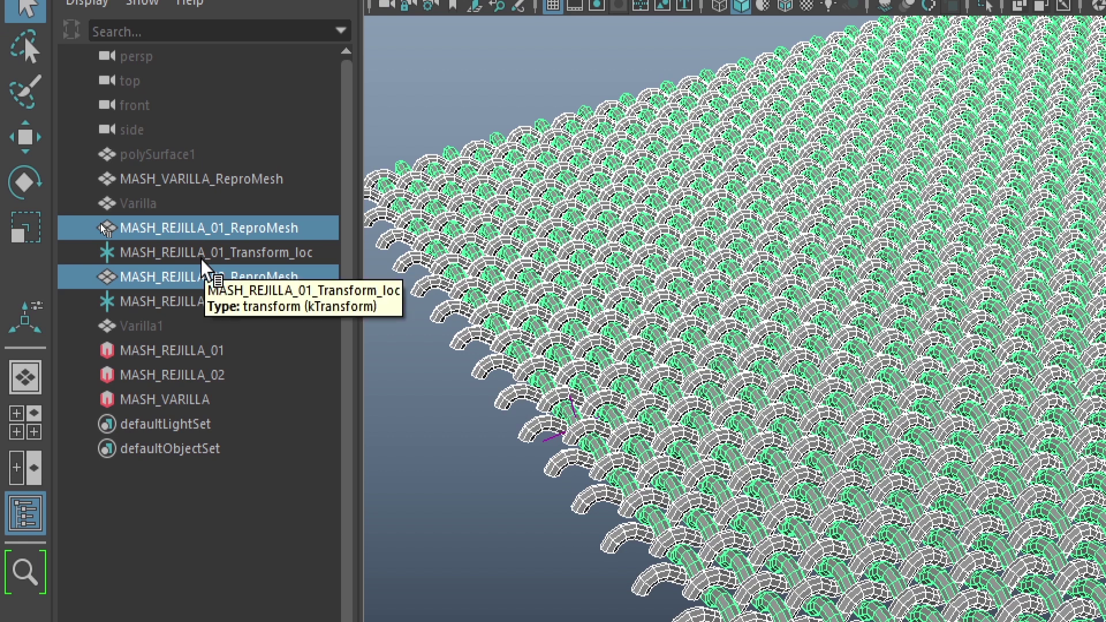
pyautogui.hotkey('ctrl', 'd')
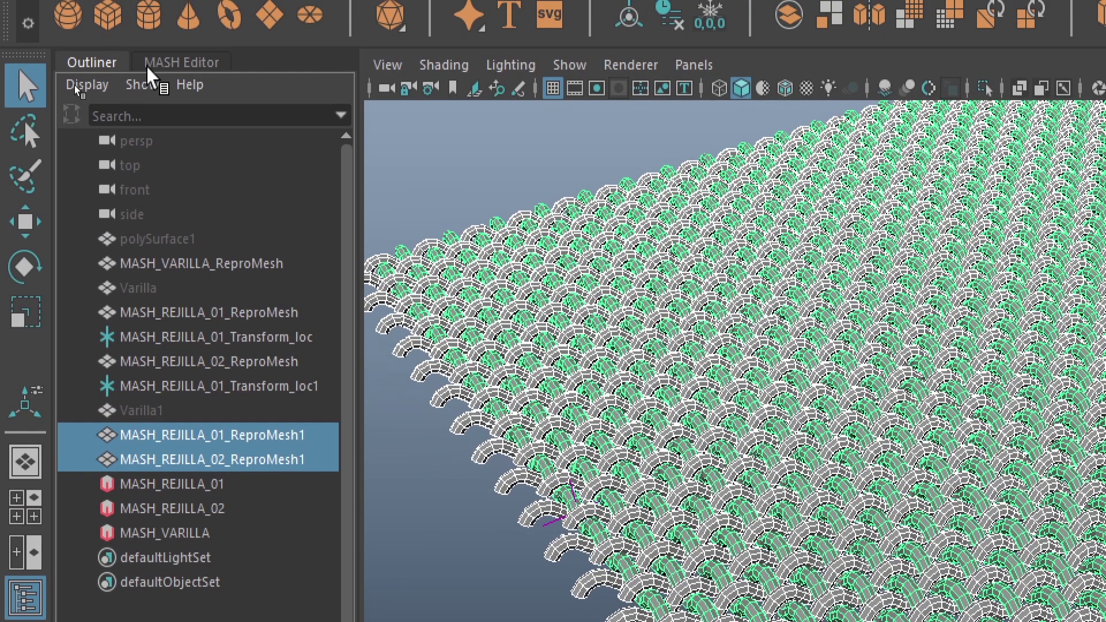
# - Disable the MASH_REJILLA_01 and MASH_REJILLA_02 networks and collapse their node lists
pyautogui.click(168, 71)
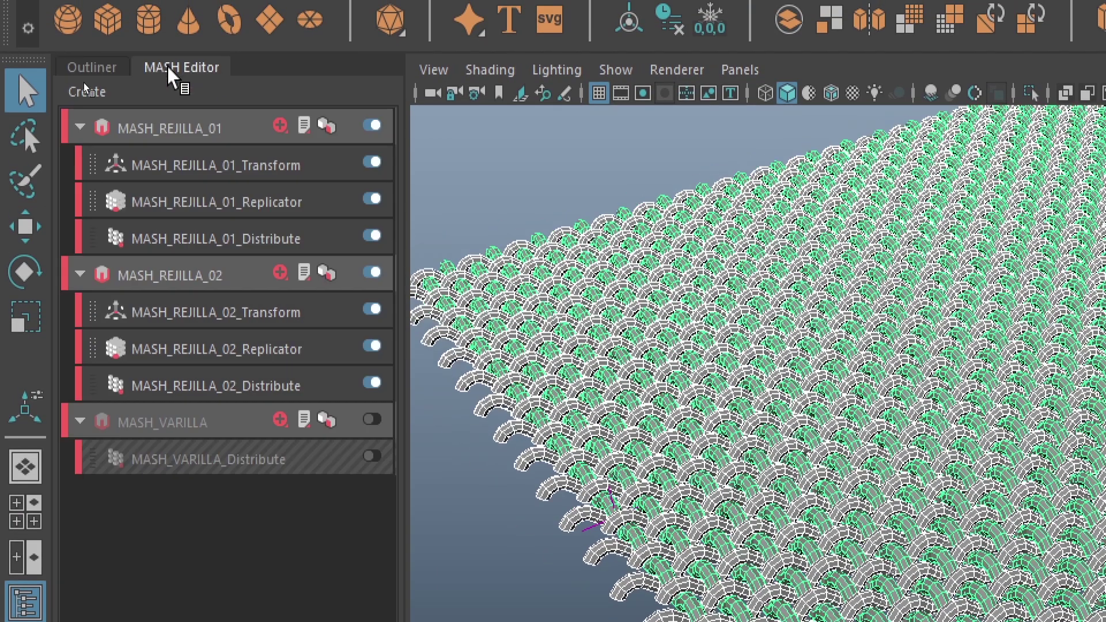
pyautogui.click(371, 125)
pyautogui.click(372, 273)
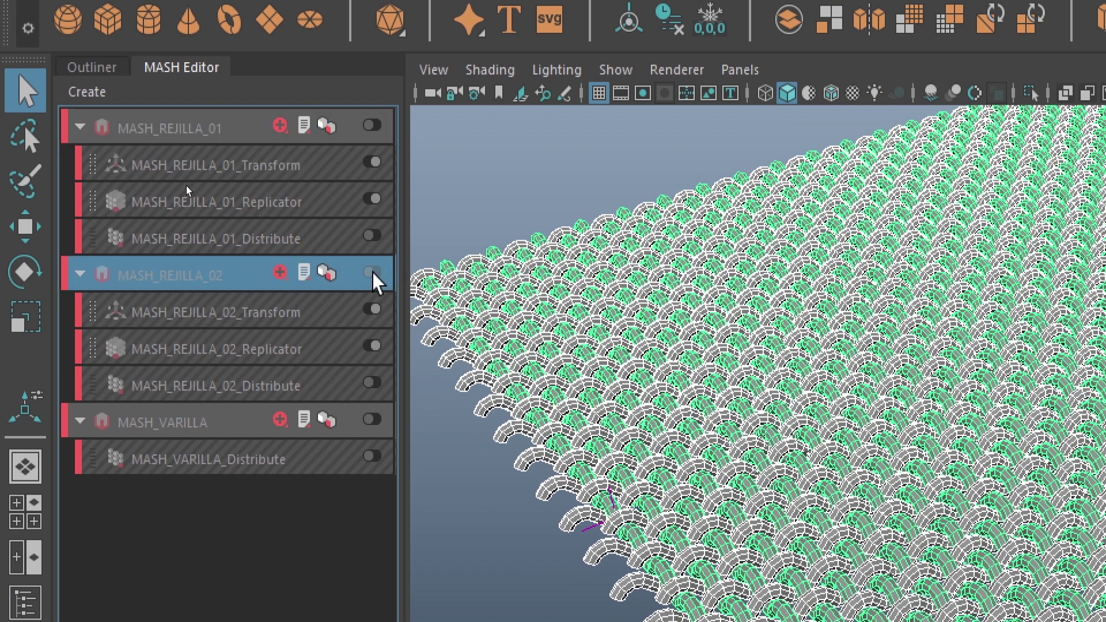
pyautogui.click(79, 126)
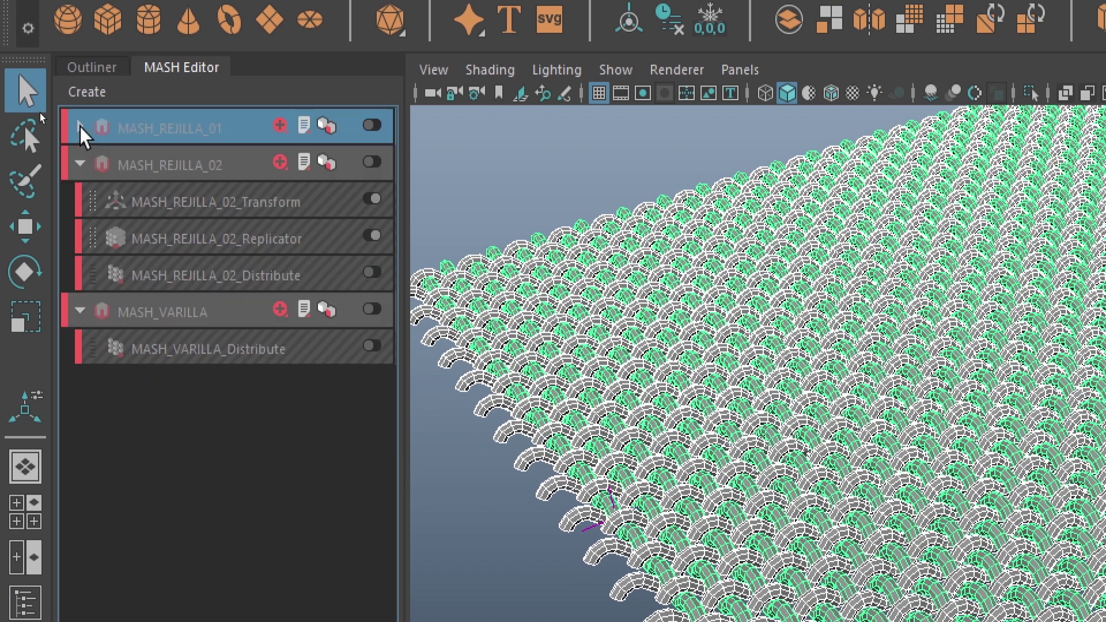
pyautogui.click(80, 163)
pyautogui.moveTo(465, 217); pyautogui.dragTo(507, 316)
# - Rename the duplicated MASH_REJILLA_01_ReproMesh1 mesh as Rejilla_01 and copy the new name
pyautogui.click(102, 69)
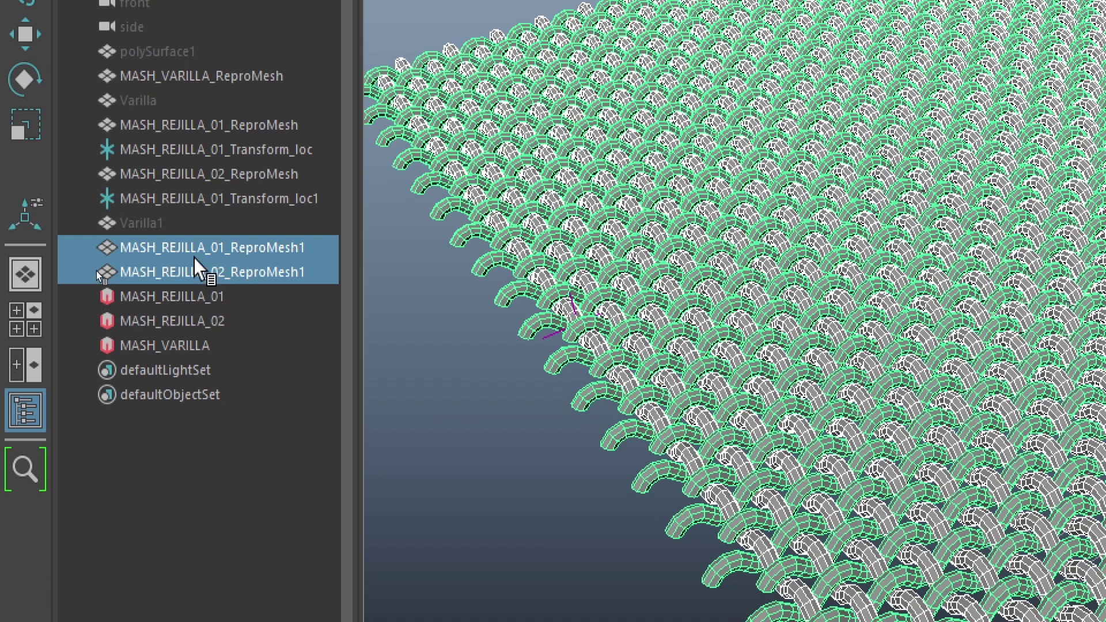
pyautogui.doubleClick(194, 411)
pyautogui.write('Rejilla_')
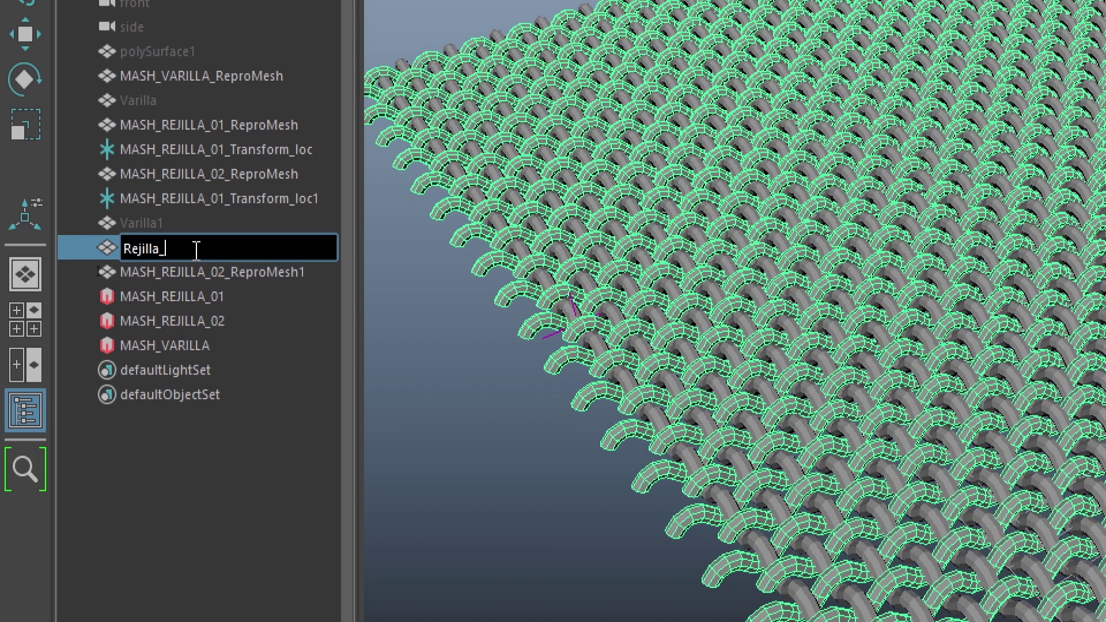
pyautogui.moveTo(188, 249); pyautogui.dragTo(123, 250)
pyautogui.hotkey('ctrl', 'c')
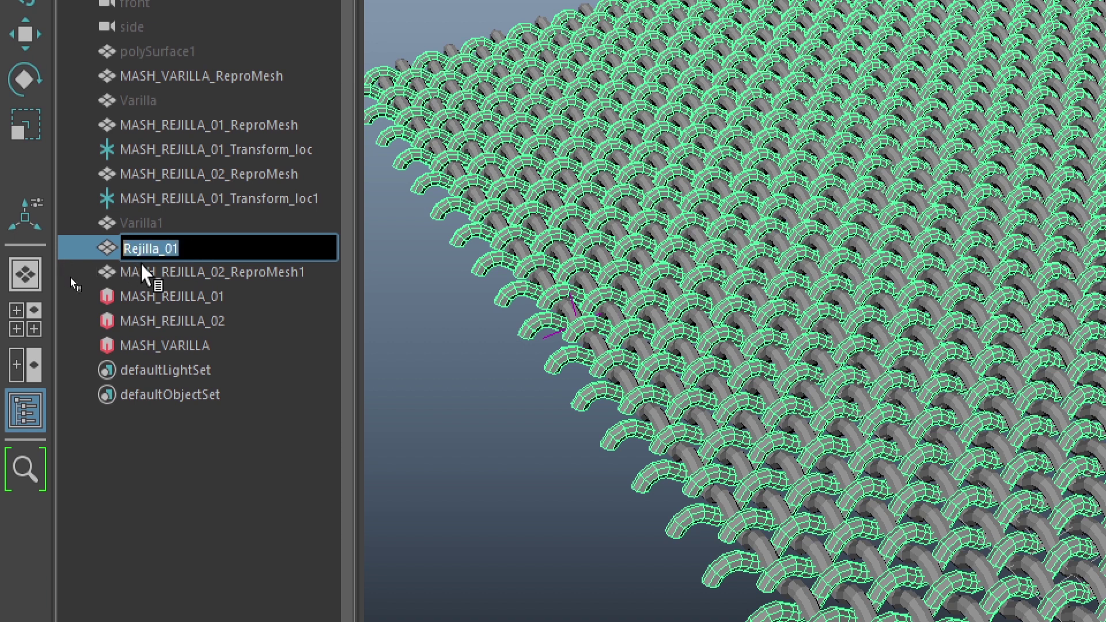
# - Rename the duplicated MASH_REJILLA_02_ReproMesh1 mesh as Rejilla_02, reusing the copied name
pyautogui.doubleClick(151, 273)
pyautogui.hotkey('ctrl', 'v')
pyautogui.press('BackSpace')
pyautogui.write('2')
pyautogui.press('Return')
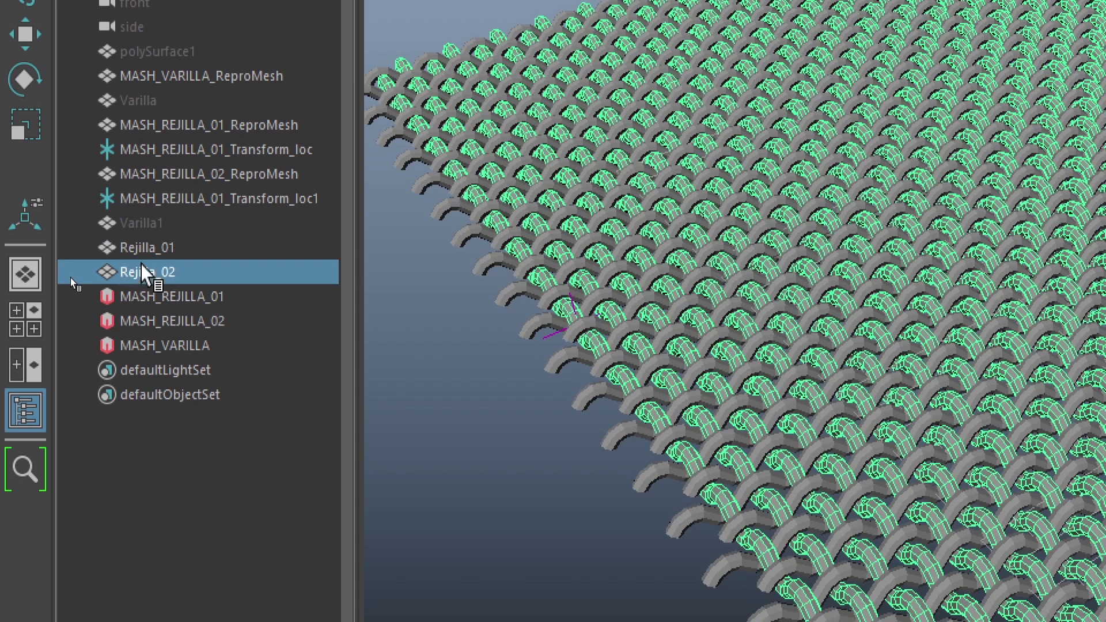
# - Select the Rejilla_01 and Rejilla_02 meshes together
pyautogui.click(147, 248)
pyautogui.keyDown('shift'); pyautogui.click(151, 271); pyautogui.keyUp('shift')
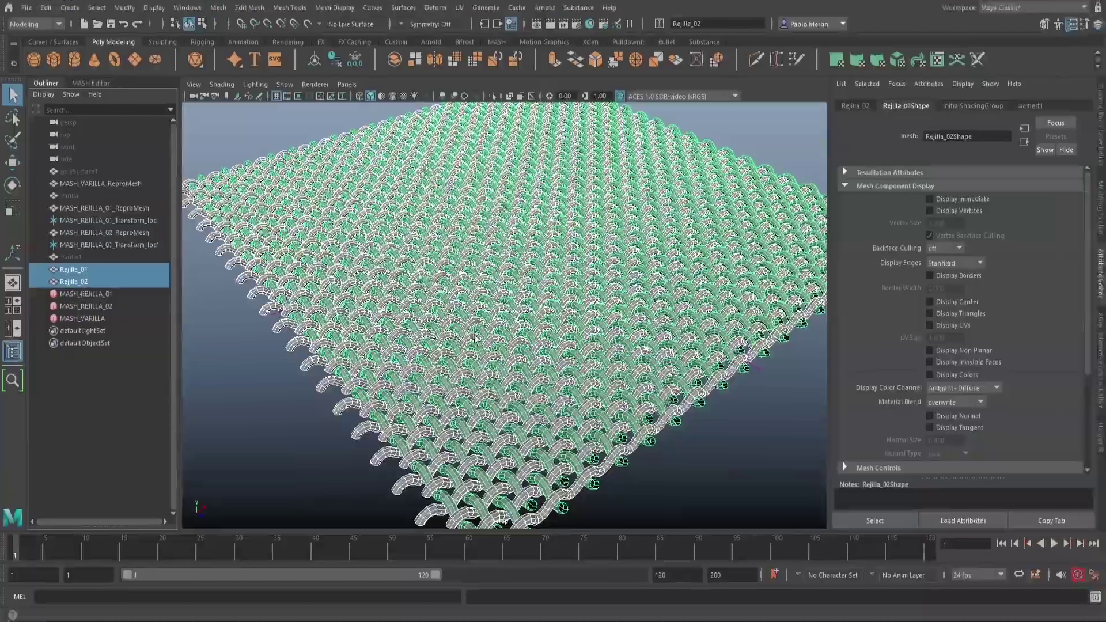
# - Hide the two MASH_REJILLA_01 transform locators, MASH_REJILLA_01_Transform_loc and MASH_REJILLA_01_Transform_loc1, and clear the selection
pyautogui.keyDown('alt'); pyautogui.moveTo(899, 393); pyautogui.dragTo(841, 433); pyautogui.keyUp('alt')
pyautogui.keyDown('alt'); pyautogui.moveTo(420, 363); pyautogui.dragTo(482, 334); pyautogui.keyUp('alt')
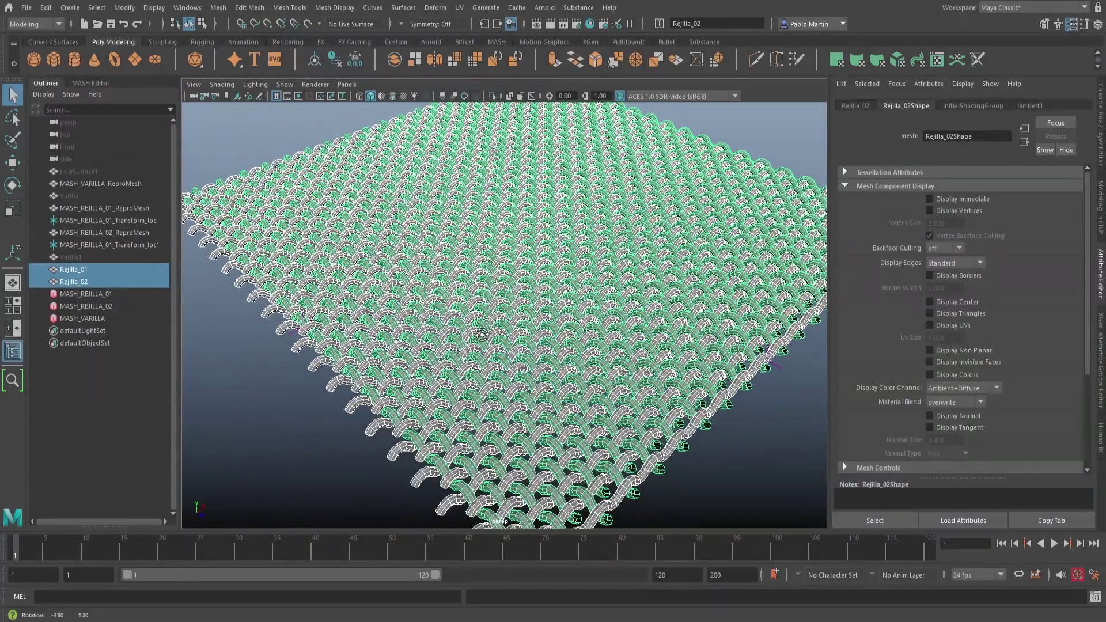
pyautogui.click(267, 343)
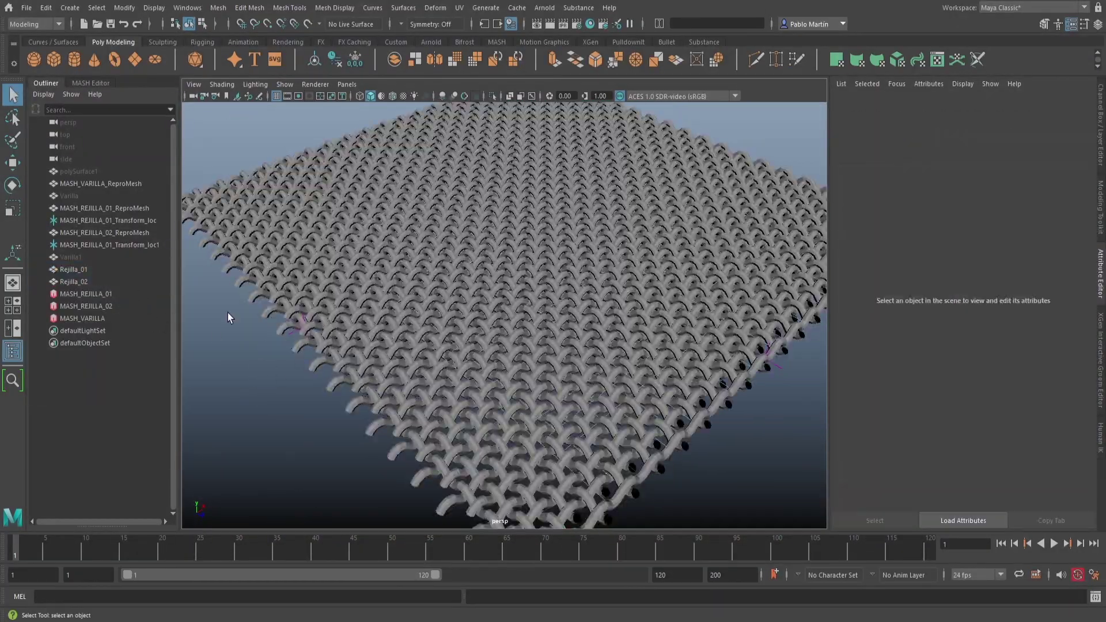
pyautogui.click(297, 322)
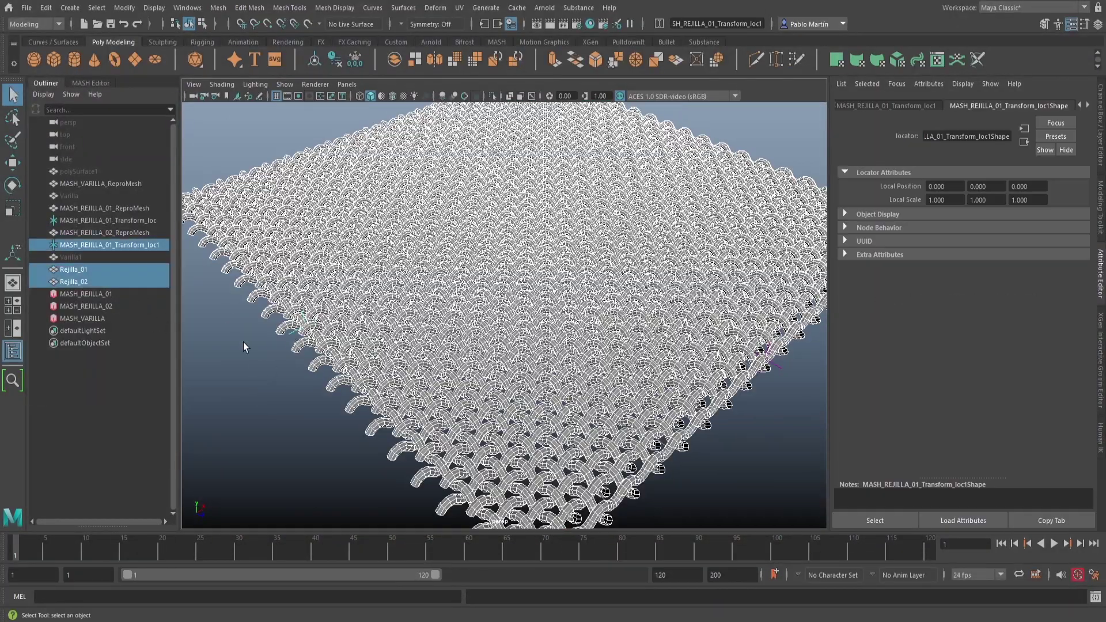
pyautogui.click(243, 342)
pyautogui.click(104, 222)
pyautogui.keyDown('ctrl'); pyautogui.click(105, 244); pyautogui.keyUp('ctrl')
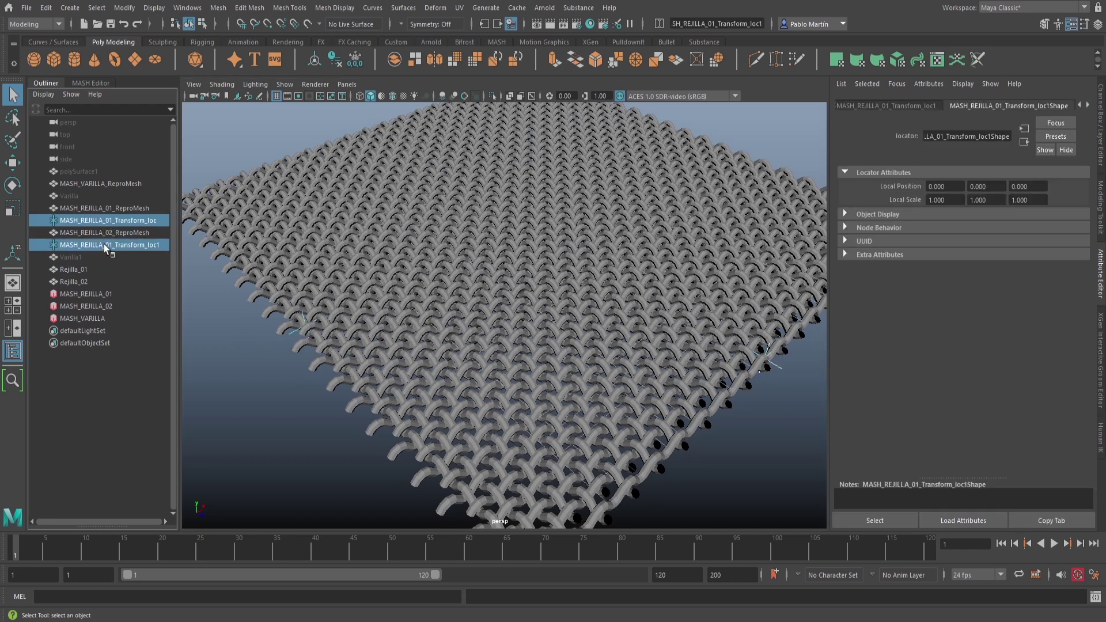
pyautogui.press('h')
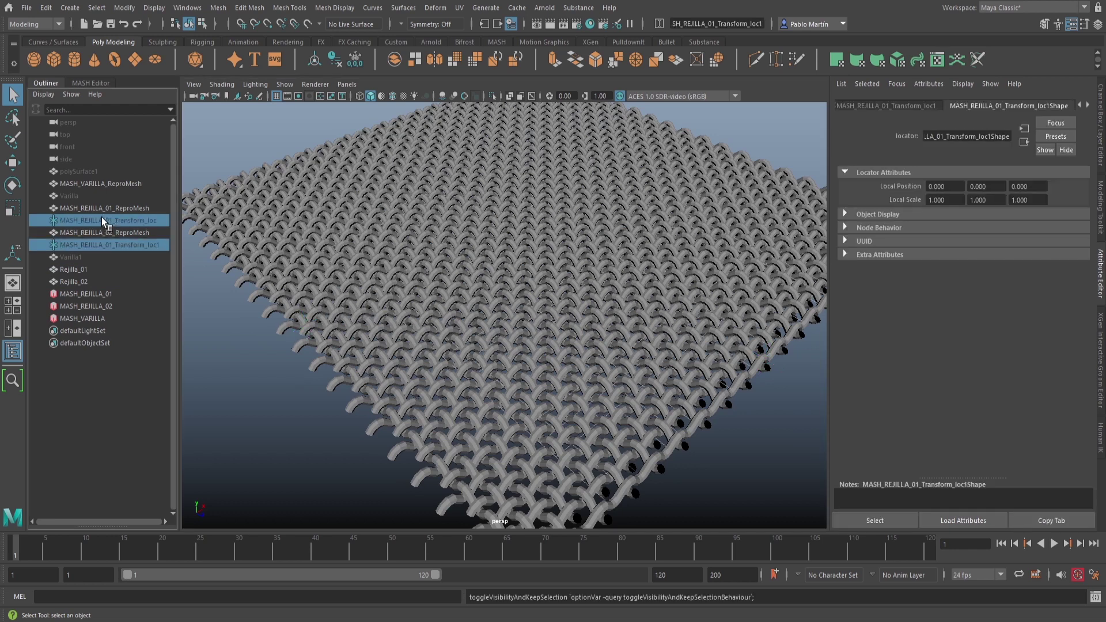
pyautogui.click(213, 321)
# - Combine Rejilla_01 and Rejilla_02 into a single mesh and delete its construction history
pyautogui.keyDown('alt'); pyautogui.moveTo(610, 350); pyautogui.dragTo(432, 363, button='right'); pyautogui.keyUp('alt')
pyautogui.keyDown('alt'); pyautogui.moveTo(433, 363); pyautogui.dragTo(420, 391, button='middle'); pyautogui.keyUp('alt')
pyautogui.keyDown('alt'); pyautogui.moveTo(420, 392); pyautogui.dragTo(426, 397); pyautogui.keyUp('alt')
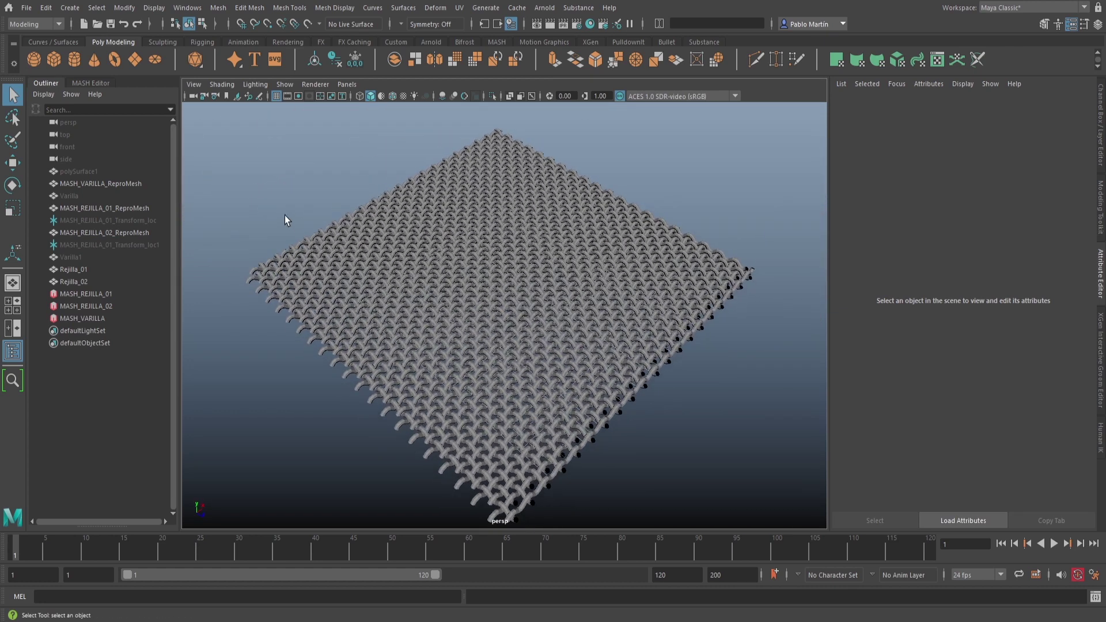
pyautogui.moveTo(286, 215); pyautogui.dragTo(346, 296)
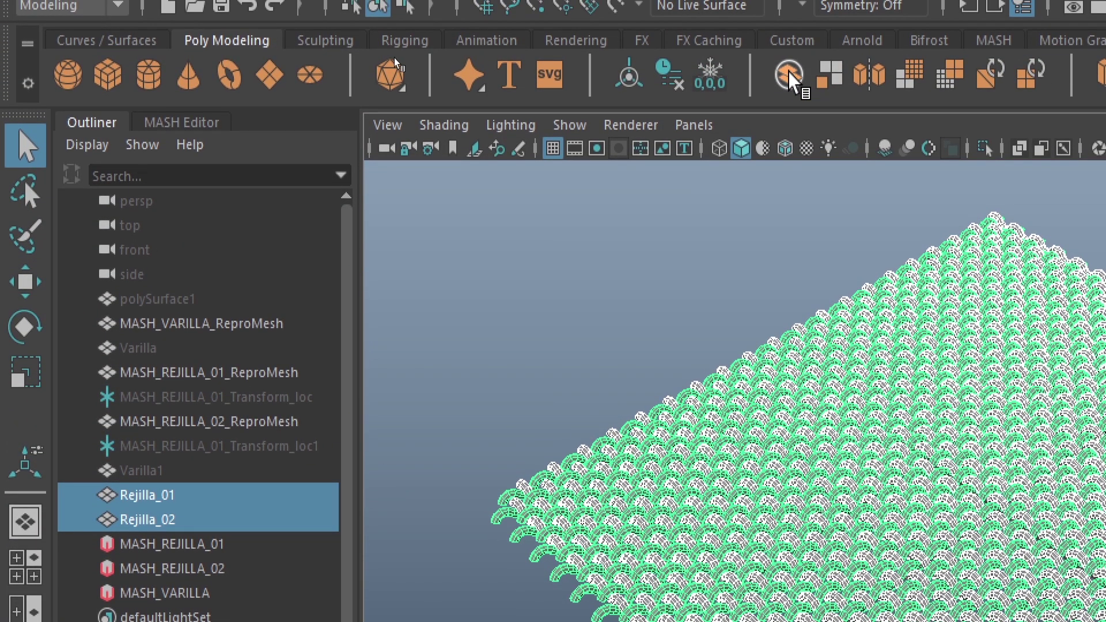
pyautogui.click(789, 63)
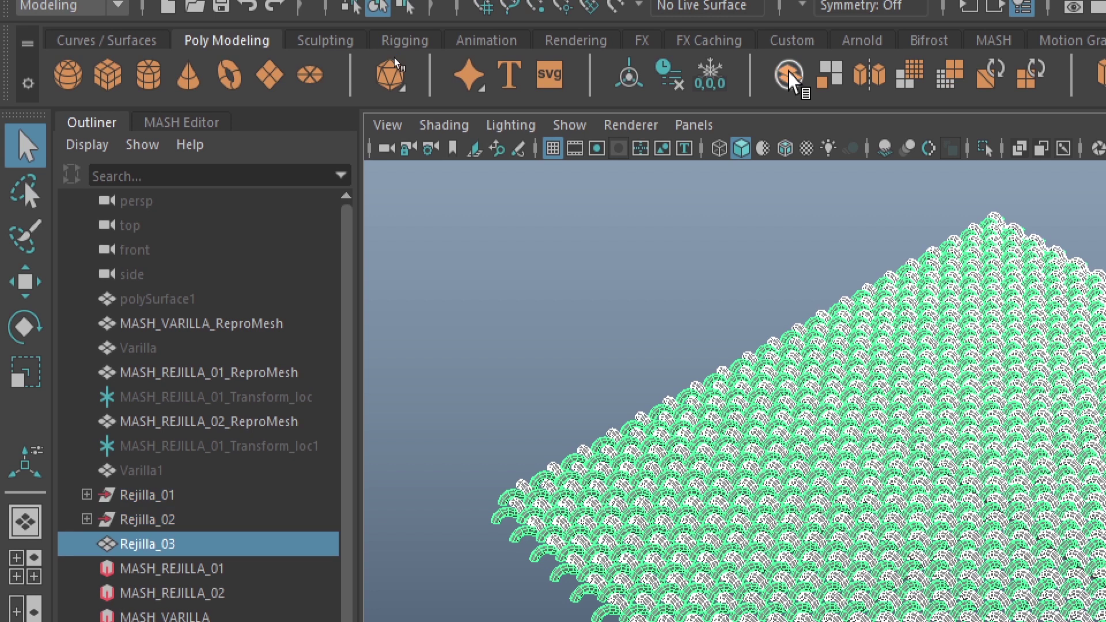
pyautogui.click(670, 76)
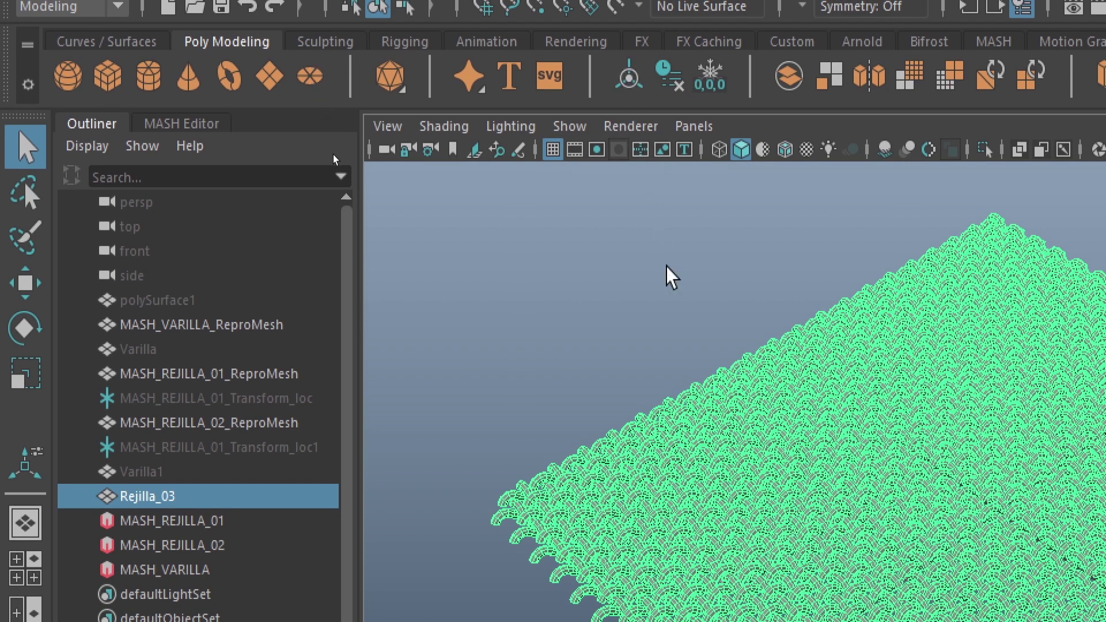
# - In the top view, move Rejilla_03 with grid snapping to Translate X -0.432 and Z 0.322, and return to the perspective view
pyautogui.press('w')
pyautogui.keyDown('alt'); pyautogui.moveTo(868, 327); pyautogui.dragTo(651, 314, button='right'); pyautogui.keyUp('alt')
pyautogui.keyDown('alt'); pyautogui.moveTo(805, 394); pyautogui.dragTo(484, 226, button='middle'); pyautogui.keyUp('alt')
pyautogui.keyDown('alt'); pyautogui.moveTo(503, 294); pyautogui.dragTo(420, 353); pyautogui.keyUp('alt')
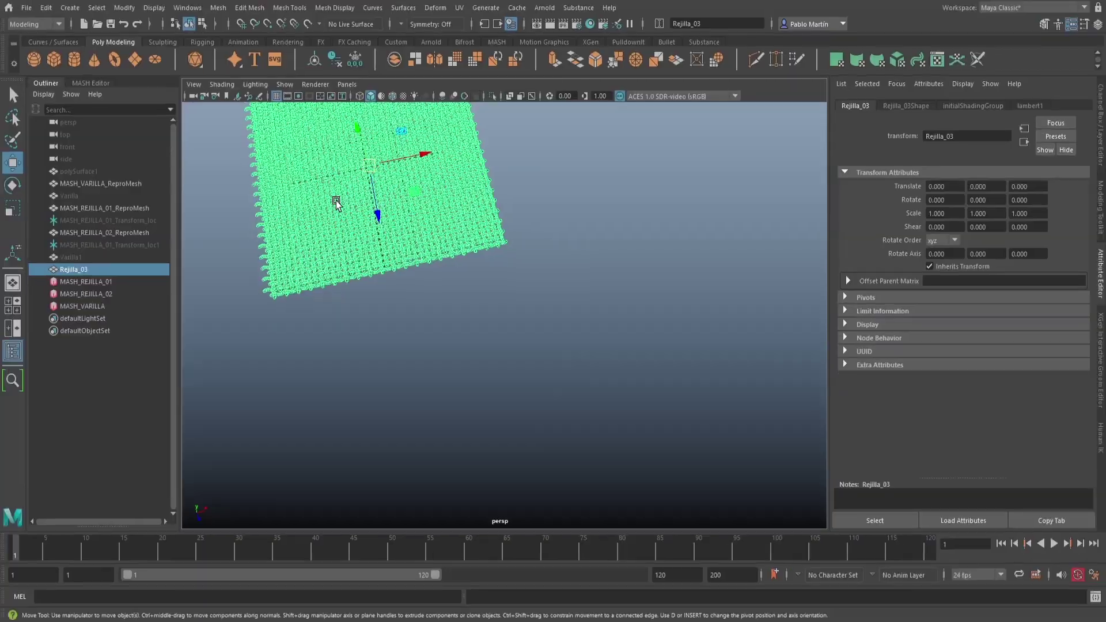
pyautogui.keyDown('alt'); pyautogui.moveTo(326, 191); pyautogui.dragTo(378, 304, button='middle'); pyautogui.keyUp('alt')
pyautogui.keyDown('alt'); pyautogui.moveTo(397, 311); pyautogui.dragTo(691, 342, button='right'); pyautogui.keyUp('alt')
pyautogui.press('space')
pyautogui.moveTo(496, 271); pyautogui.dragTo(458, 272)
pyautogui.keyDown('alt'); pyautogui.moveTo(527, 257); pyautogui.dragTo(808, 317, button='right'); pyautogui.keyUp('alt')
pyautogui.keyDown('alt'); pyautogui.moveTo(470, 225); pyautogui.dragTo(542, 344, button='middle'); pyautogui.keyUp('alt')
pyautogui.press('x')
pyautogui.moveTo(515, 291); pyautogui.dragTo(487, 313)
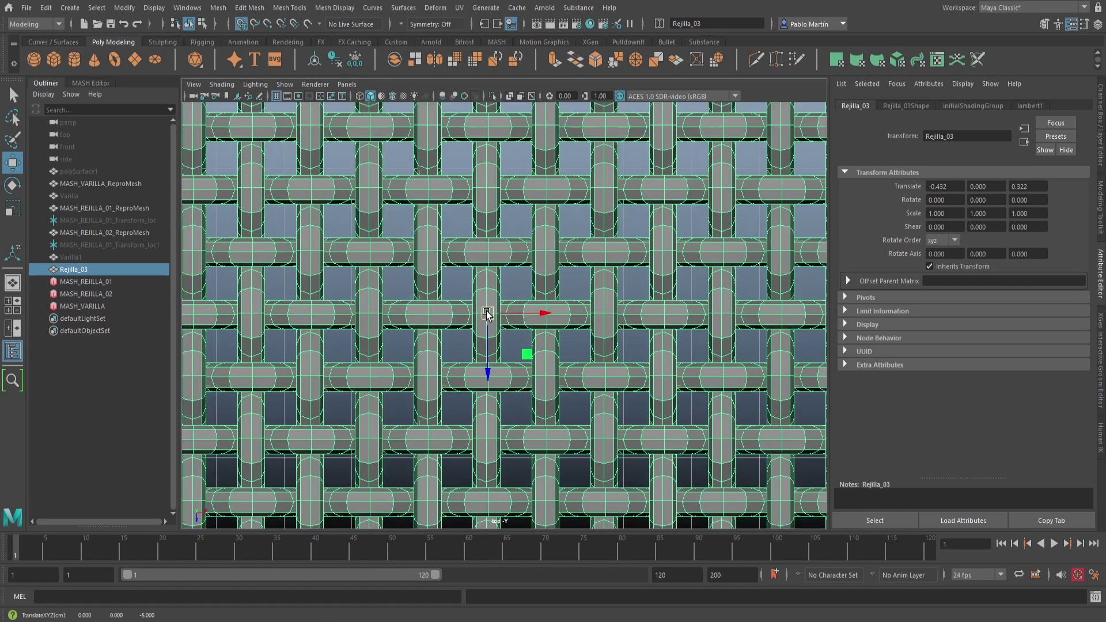
pyautogui.press('space')
pyautogui.moveTo(560, 275); pyautogui.dragTo(484, 265)
pyautogui.keyDown('alt'); pyautogui.moveTo(484, 264); pyautogui.dragTo(449, 275, button='right'); pyautogui.keyUp('alt')
pyautogui.moveTo(450, 278)
pyautogui.keyDown('alt'); pyautogui.mouseDown()
pyautogui.moveTo(493, 278)
pyautogui.moveTo(447, 271)
pyautogui.mouseUp(); pyautogui.keyUp('alt')
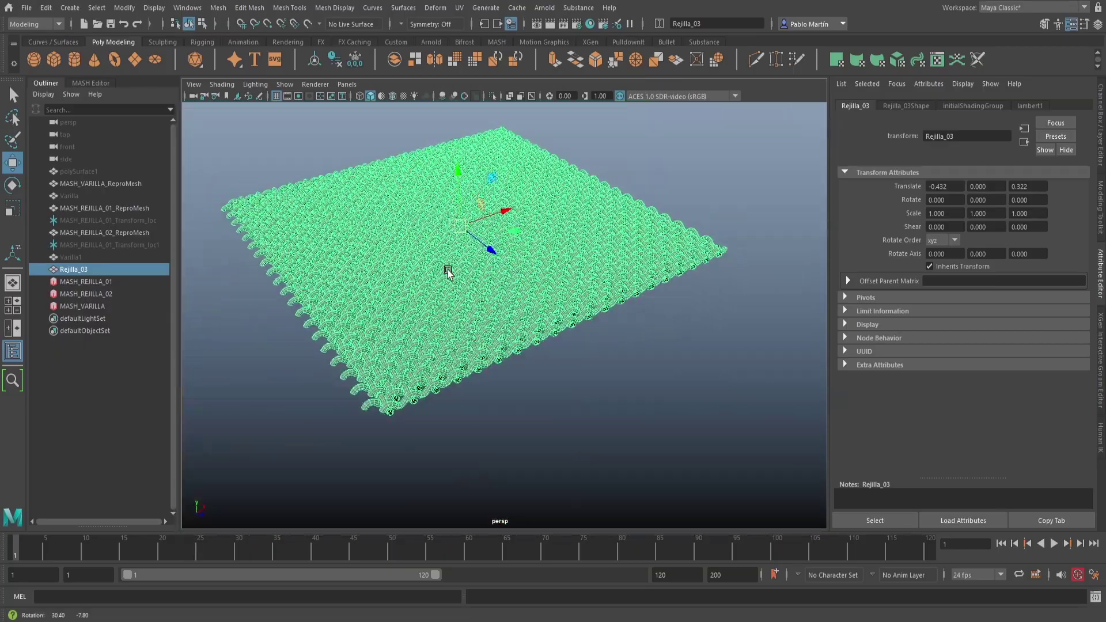
# - Select the Rejilla_03 mesh and show its transform channels in the Channel Box
pyautogui.press('q')
pyautogui.click(580, 373)
pyautogui.click(489, 284)
pyautogui.click(1101, 144)
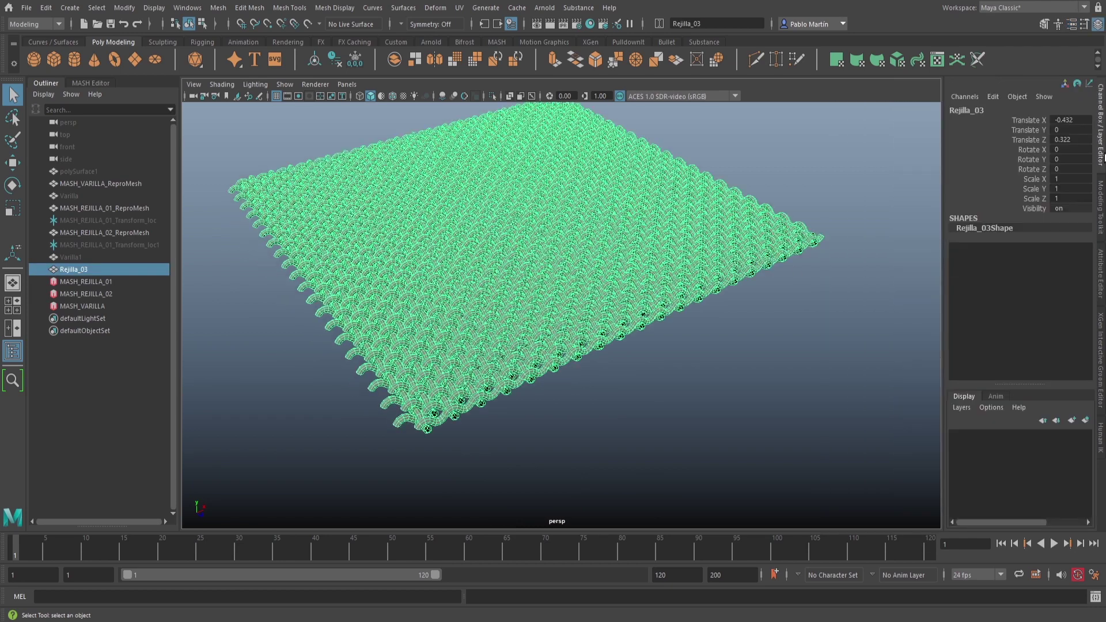
# - Examine the combined woven mesh from several angles and bring up the FX tools
pyautogui.keyDown('alt'); pyautogui.moveTo(552, 281); pyautogui.dragTo(582, 333, button='middle'); pyautogui.keyUp('alt')
pyautogui.keyDown('alt'); pyautogui.moveTo(622, 339); pyautogui.dragTo(529, 330, button='right'); pyautogui.keyUp('alt')
pyautogui.keyDown('alt'); pyautogui.moveTo(529, 330); pyautogui.dragTo(464, 345); pyautogui.keyUp('alt')
pyautogui.keyDown('alt'); pyautogui.moveTo(464, 346); pyautogui.dragTo(616, 268, button='right'); pyautogui.keyUp('alt')
pyautogui.keyDown('alt'); pyautogui.moveTo(616, 268); pyautogui.dragTo(625, 254, button='middle'); pyautogui.keyUp('alt')
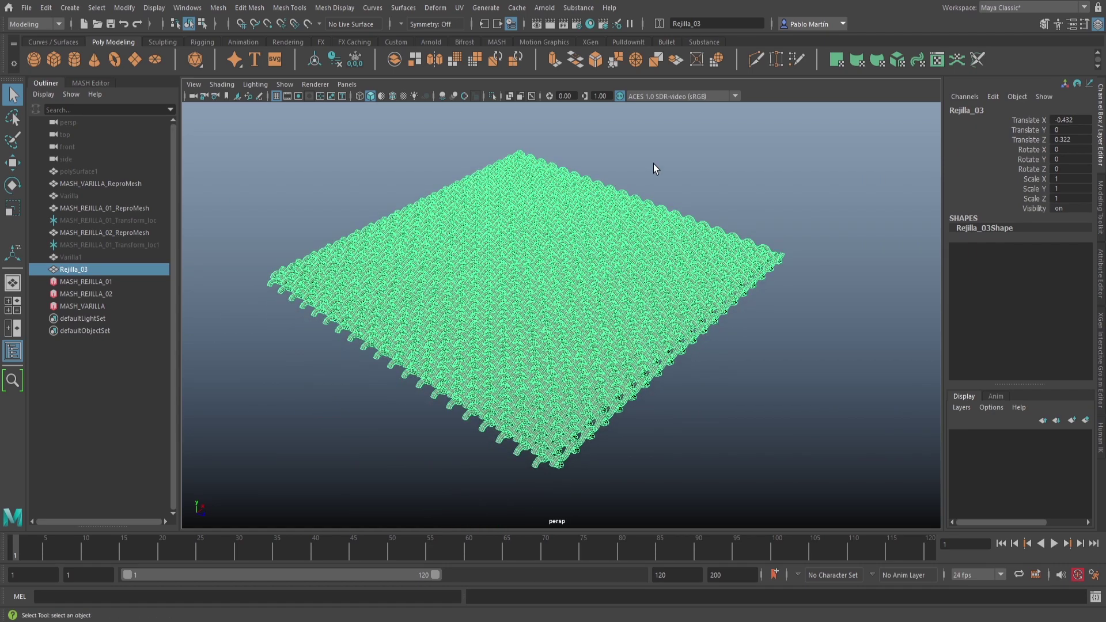
pyautogui.click(654, 163)
pyautogui.keyDown('alt'); pyautogui.moveTo(549, 317); pyautogui.dragTo(492, 329); pyautogui.keyUp('alt')
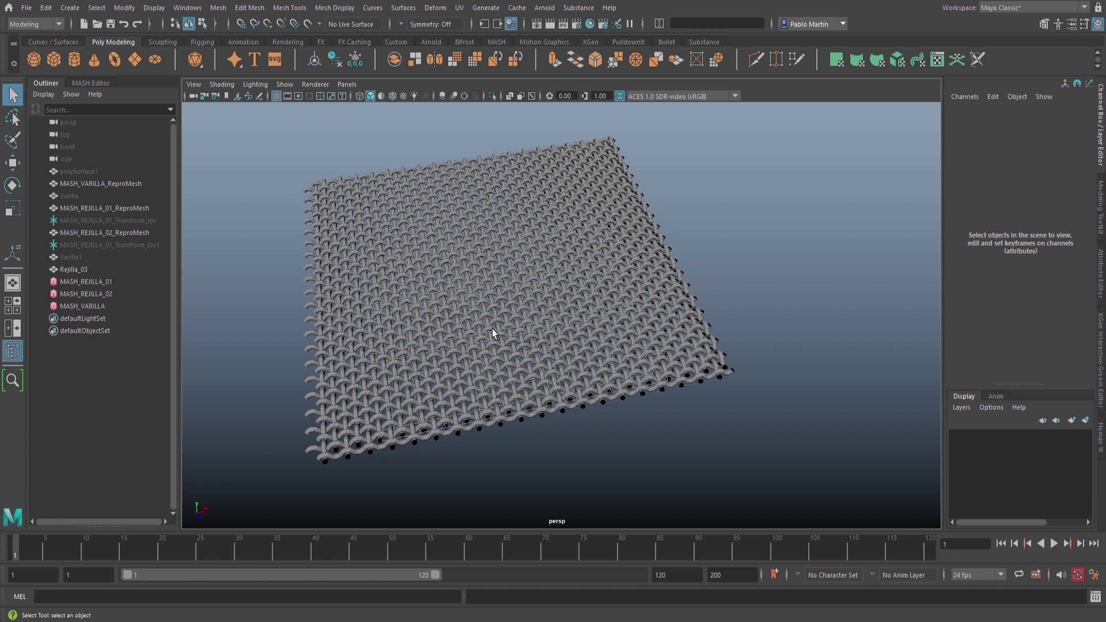
pyautogui.keyDown('alt'); pyautogui.moveTo(470, 317); pyautogui.dragTo(486, 302); pyautogui.keyUp('alt')
pyautogui.keyDown('alt'); pyautogui.moveTo(486, 301); pyautogui.dragTo(502, 313, button='middle'); pyautogui.keyUp('alt')
pyautogui.keyDown('alt'); pyautogui.moveTo(502, 312); pyautogui.dragTo(594, 313, button='right'); pyautogui.keyUp('alt')
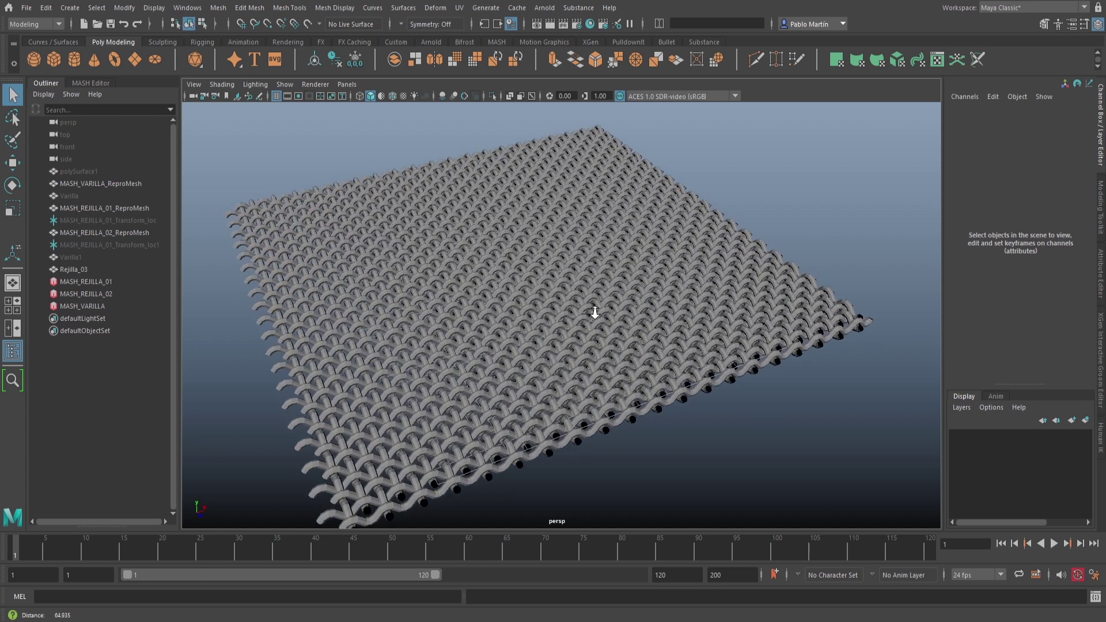
pyautogui.keyDown('alt'); pyautogui.moveTo(582, 309); pyautogui.dragTo(552, 289, button='middle'); pyautogui.keyUp('alt')
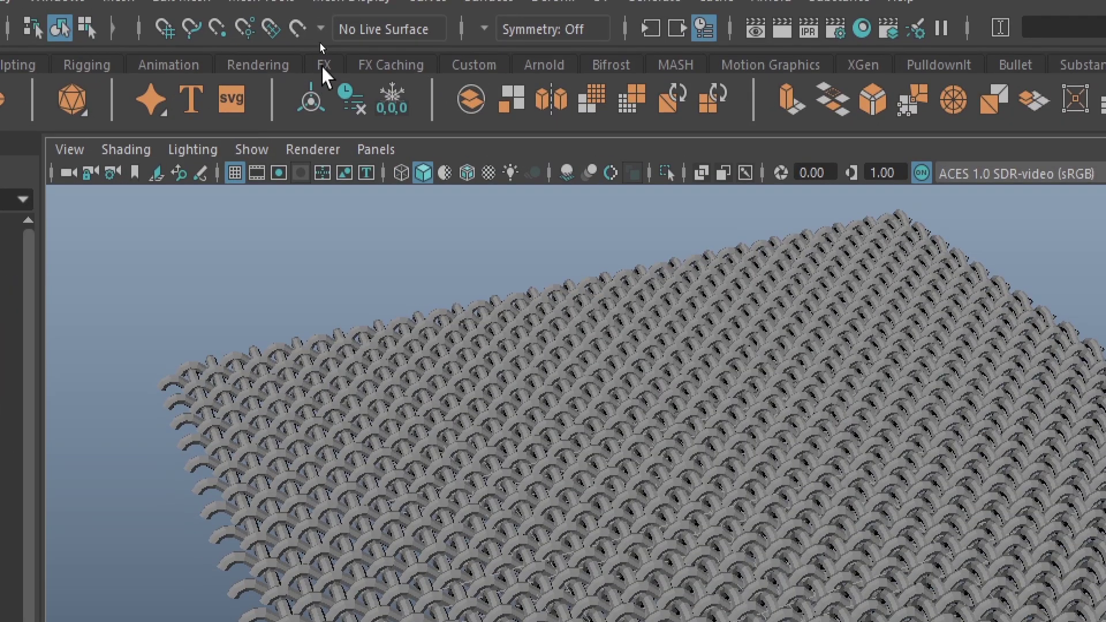
pyautogui.click(321, 43)
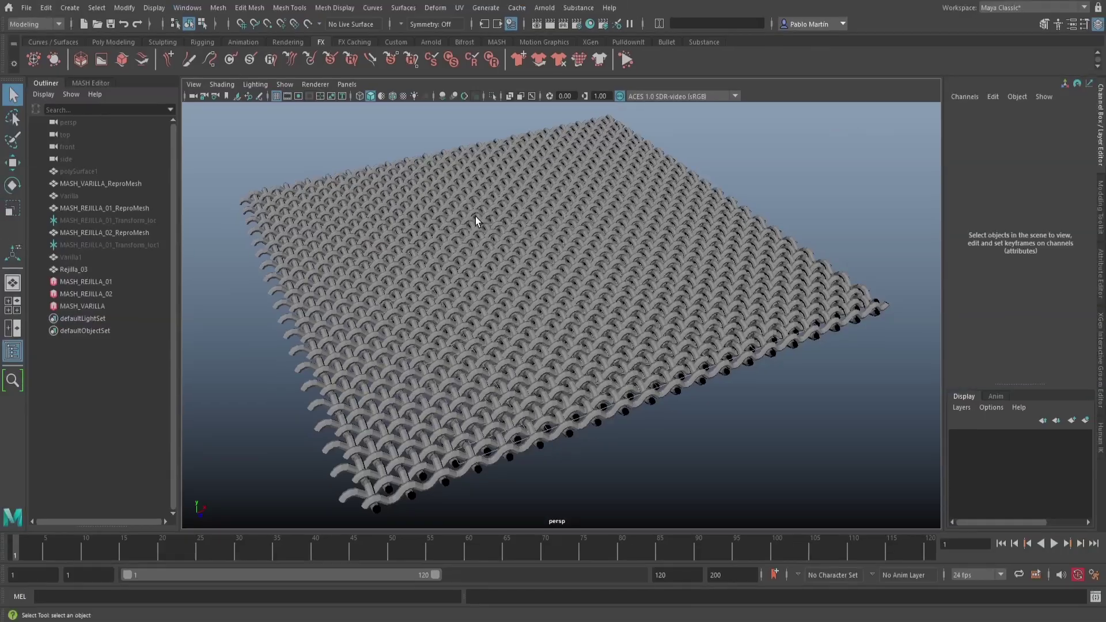
pyautogui.keyDown('alt'); pyautogui.moveTo(532, 244); pyautogui.dragTo(472, 263, button='right'); pyautogui.keyUp('alt')
pyautogui.click(471, 299)
pyautogui.click(330, 304)
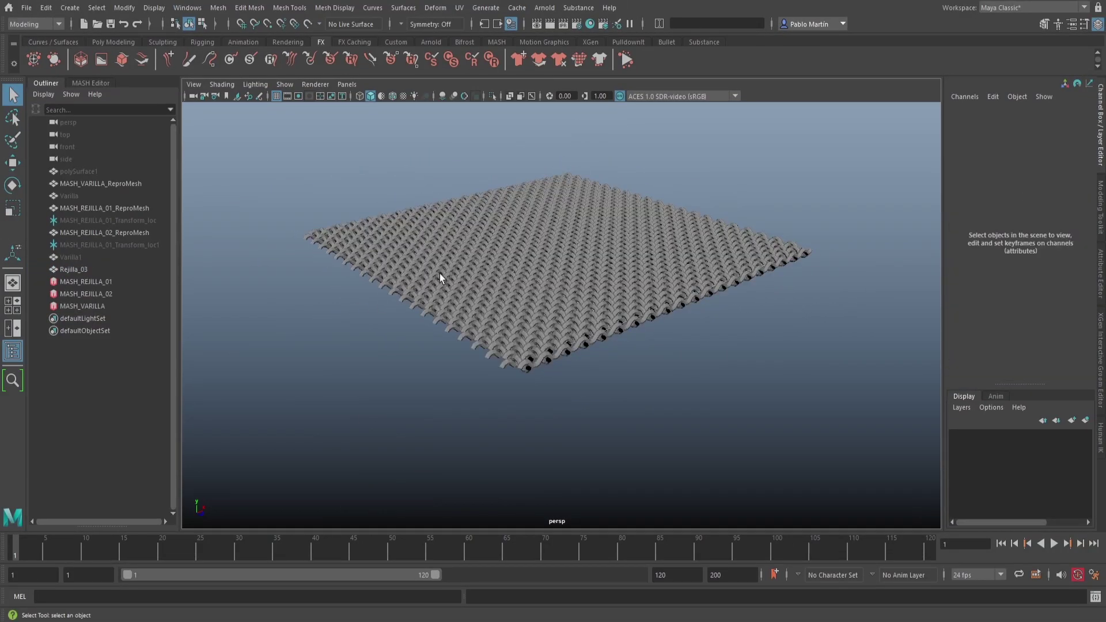
pyautogui.keyDown('alt'); pyautogui.moveTo(440, 275); pyautogui.dragTo(442, 282); pyautogui.keyUp('alt')
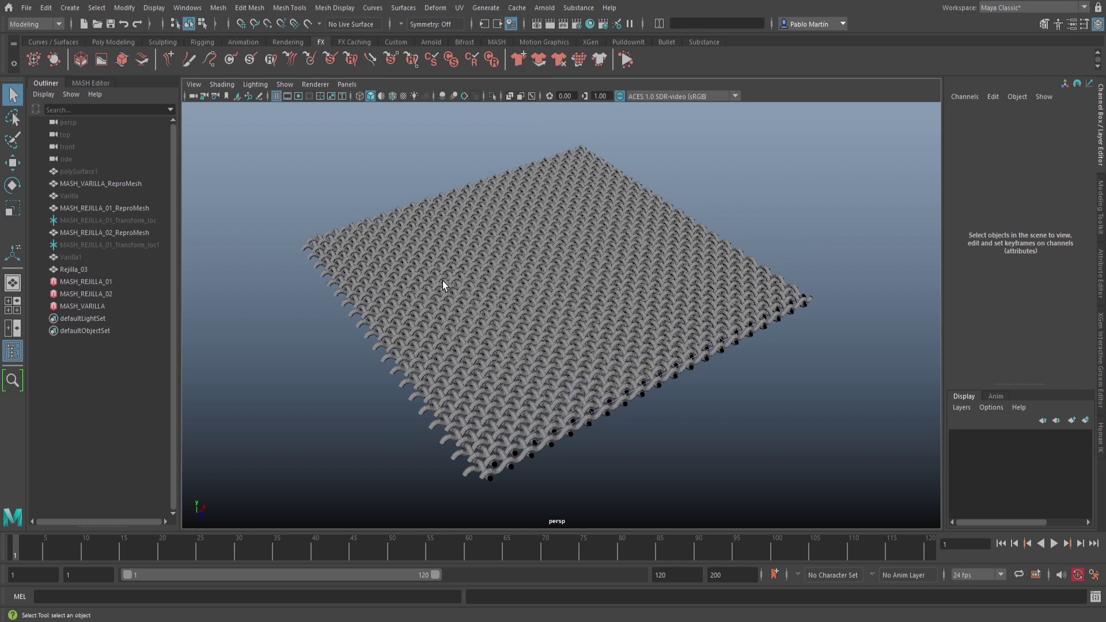
pyautogui.keyDown('alt'); pyautogui.moveTo(476, 281); pyautogui.dragTo(489, 310); pyautogui.keyUp('alt')
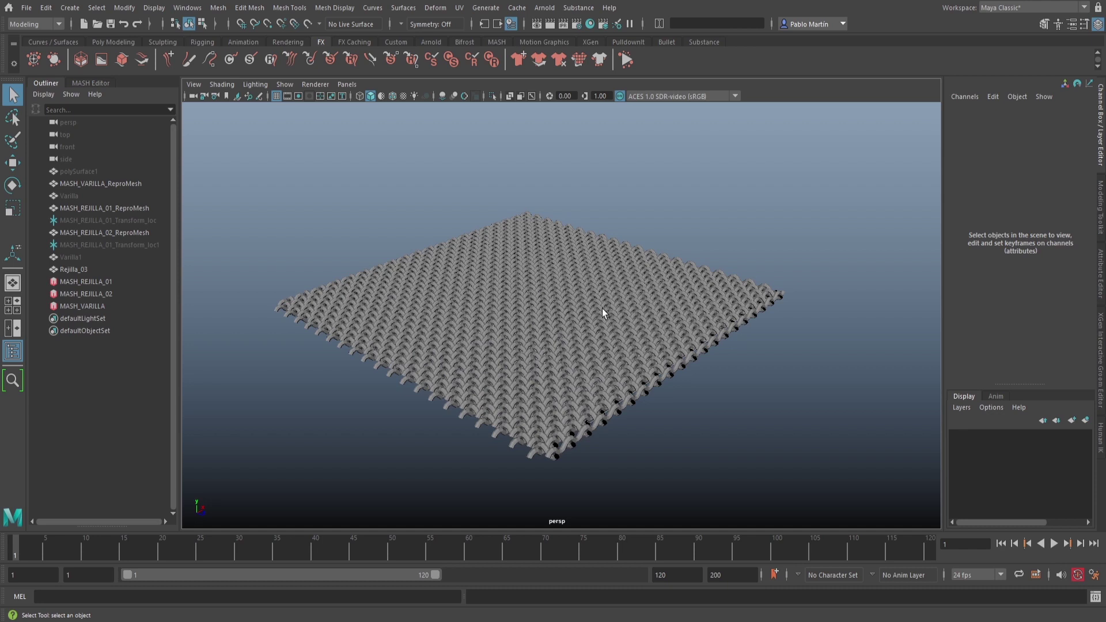
# - Raise the woven mesh Rejilla_03 above the ground grid to about Translate Y 15.997
pyautogui.keyDown('alt'); pyautogui.moveTo(602, 309); pyautogui.dragTo(521, 311, button='right'); pyautogui.keyUp('alt')
pyautogui.click(521, 311)
pyautogui.press('w')
pyautogui.moveTo(543, 249); pyautogui.dragTo(531, 112)
pyautogui.keyDown('alt'); pyautogui.moveTo(511, 248); pyautogui.dragTo(535, 328); pyautogui.keyUp('alt')
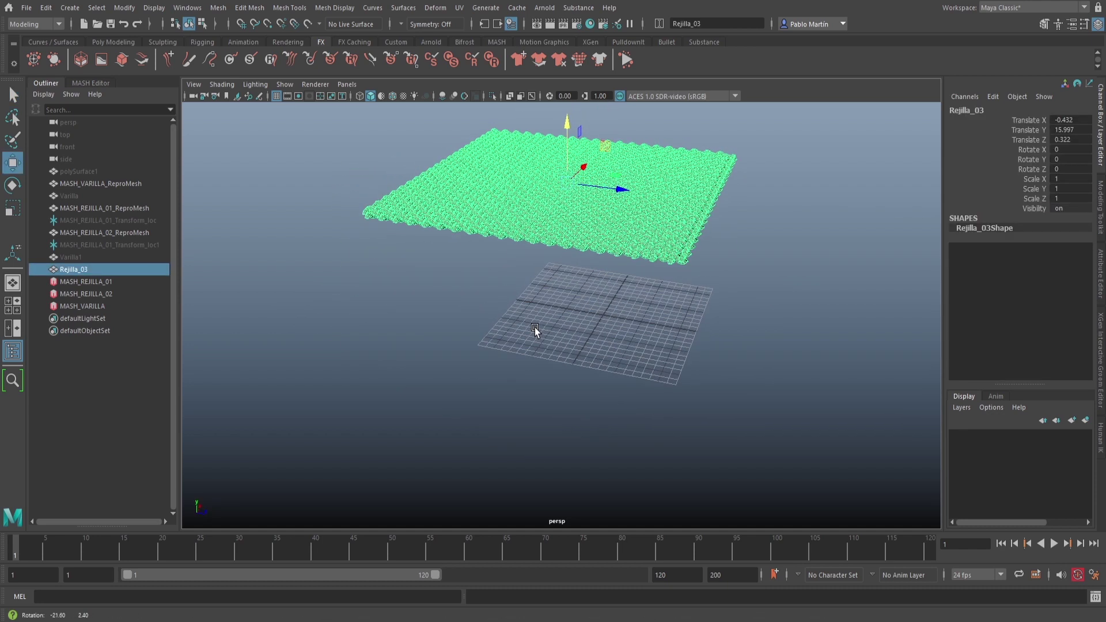
# - Snap Rejilla_03 down onto the ground grid at Translate Y 0 and Z 5.322
pyautogui.press('space')
pyautogui.click(556, 329)
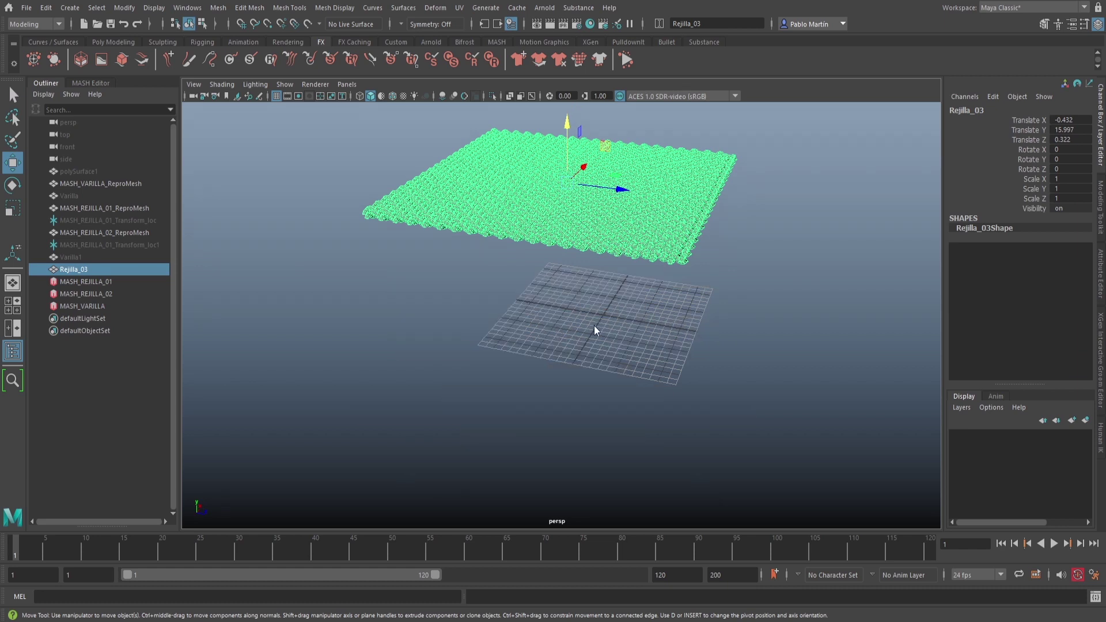
pyautogui.scroll(2, 548, 296)
pyautogui.scroll(3, 676, 321)
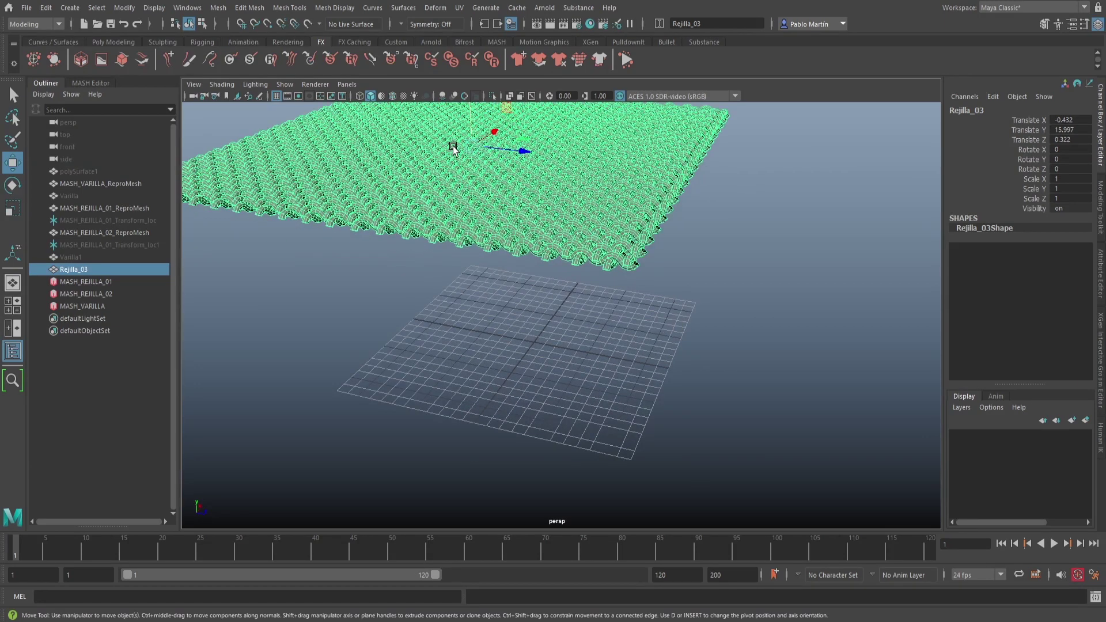
pyautogui.moveTo(476, 148); pyautogui.dragTo(521, 301)
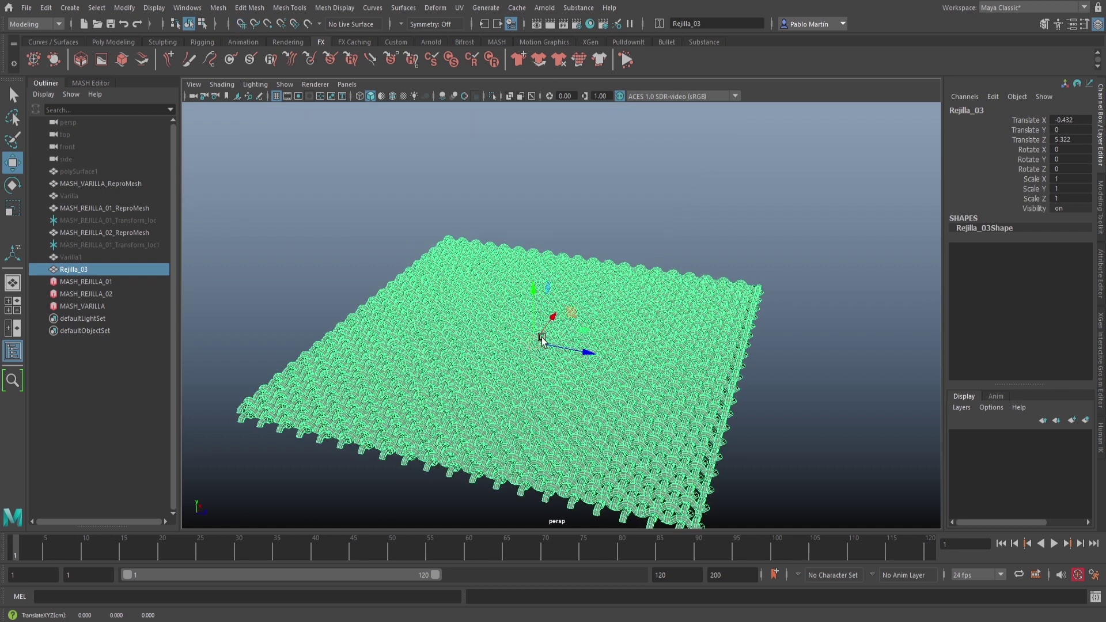
# - Raise Rejilla_03 straight up, well above the ground grid, and deselect it
pyautogui.moveTo(532, 299); pyautogui.dragTo(556, 123)
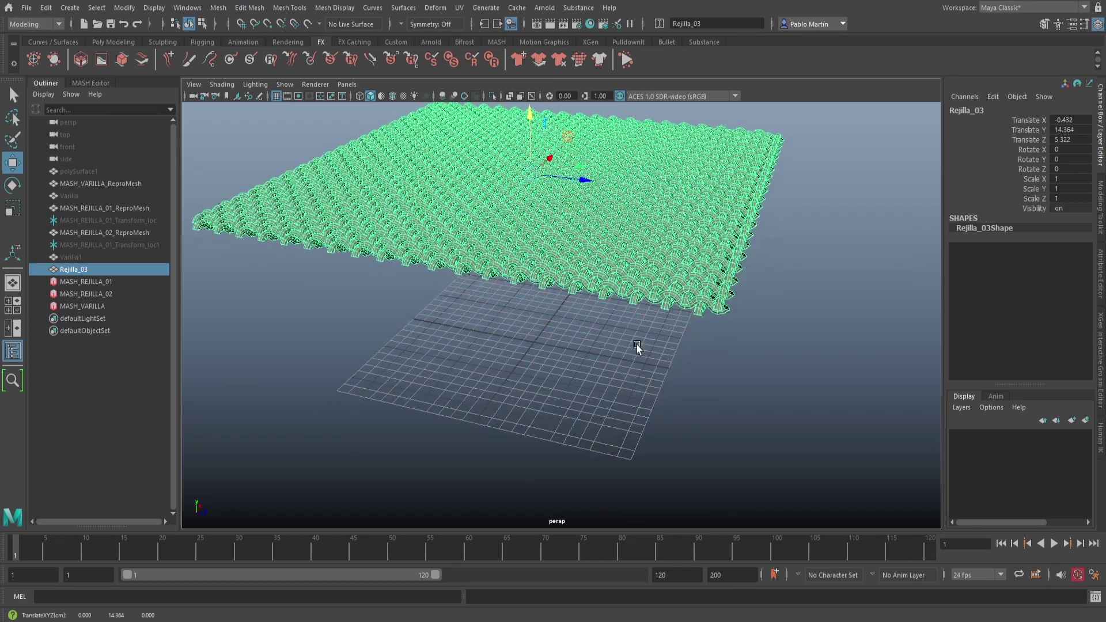
pyautogui.scroll(-3, 497, 359)
pyautogui.keyDown('alt'); pyautogui.moveTo(496, 357); pyautogui.dragTo(493, 341); pyautogui.keyUp('alt')
pyautogui.moveTo(541, 154); pyautogui.dragTo(542, 119)
pyautogui.keyDown('alt'); pyautogui.moveTo(493, 356); pyautogui.dragTo(506, 325); pyautogui.keyUp('alt')
pyautogui.keyDown('alt'); pyautogui.moveTo(511, 317); pyautogui.dragTo(513, 360, button='middle'); pyautogui.keyUp('alt')
pyautogui.moveTo(513, 360)
pyautogui.keyDown('alt'); pyautogui.mouseDown()
pyautogui.moveTo(505, 370)
pyautogui.moveTo(524, 351)
pyautogui.mouseUp(); pyautogui.keyUp('alt')
pyautogui.press('q')
pyautogui.click(508, 366)
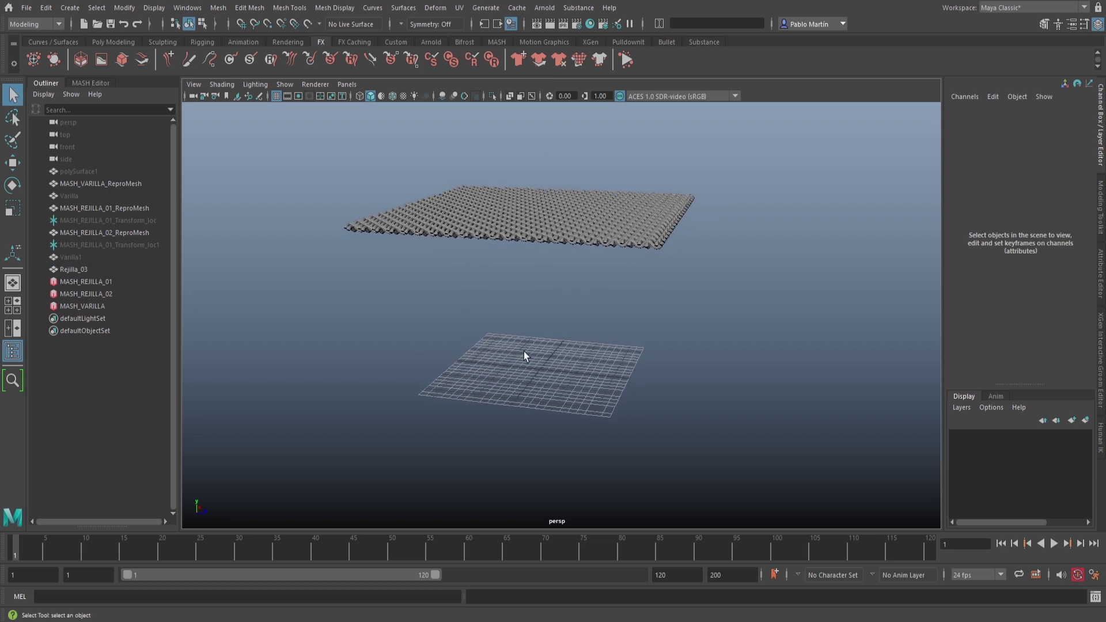
# - Create a polygon sphere at the origin and scale it uniformly to about 6.035
pyautogui.click(107, 42)
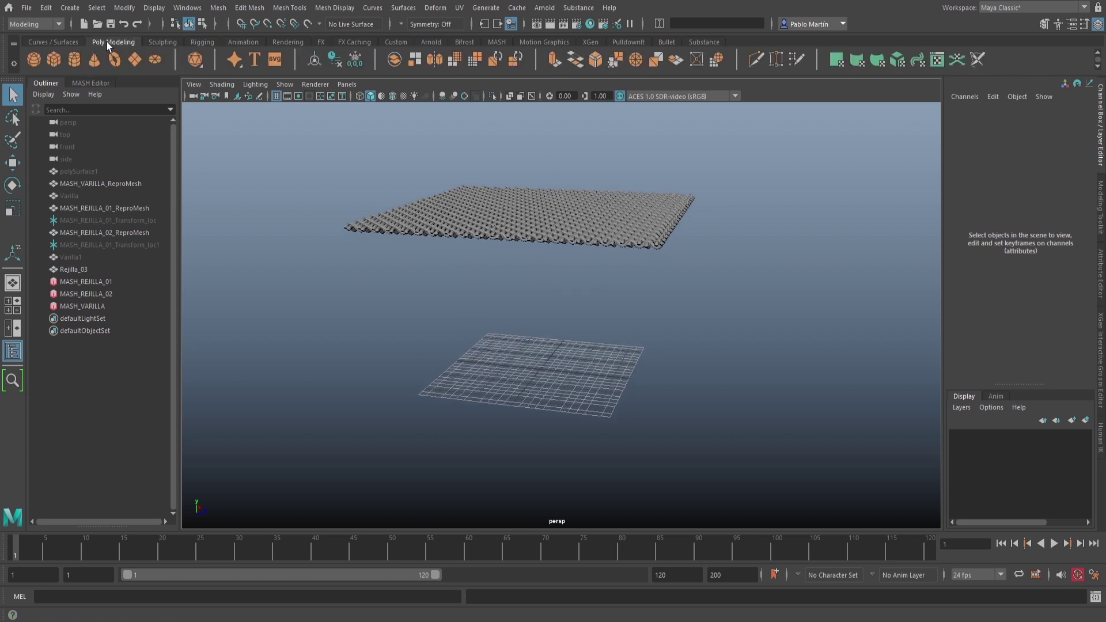
pyautogui.click(33, 59)
pyautogui.press('r')
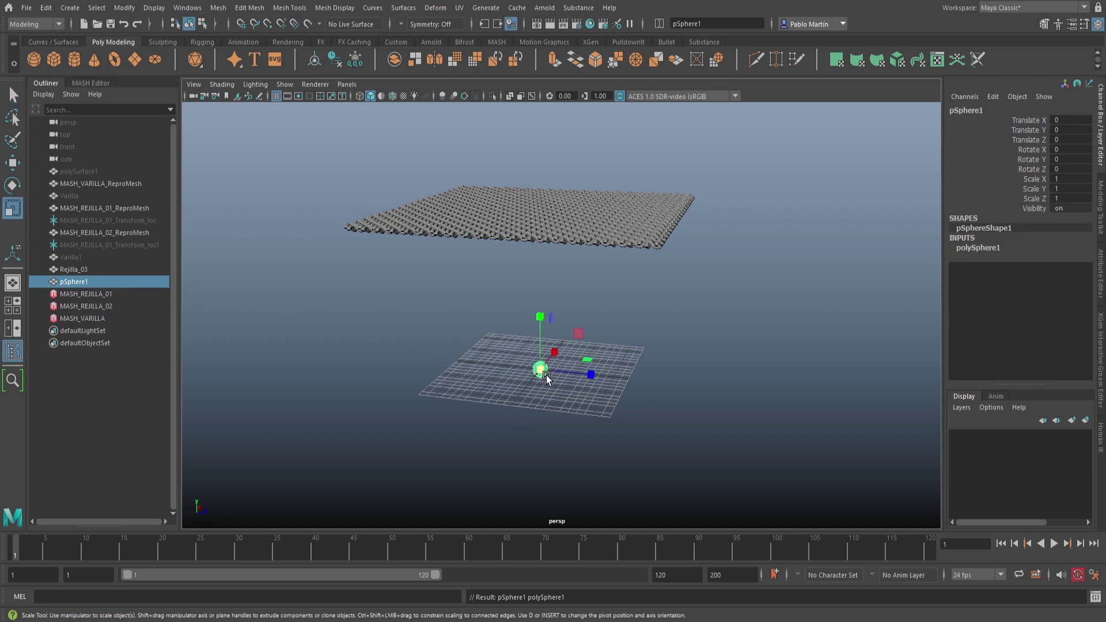
pyautogui.moveTo(540, 369); pyautogui.dragTo(872, 403)
# - Raise the sphere to about Translate Y 6.301 under the woven mesh, fine-tuning its height in the front view
pyautogui.press('w')
pyautogui.moveTo(540, 315); pyautogui.dragTo(585, 371)
pyautogui.press('space')
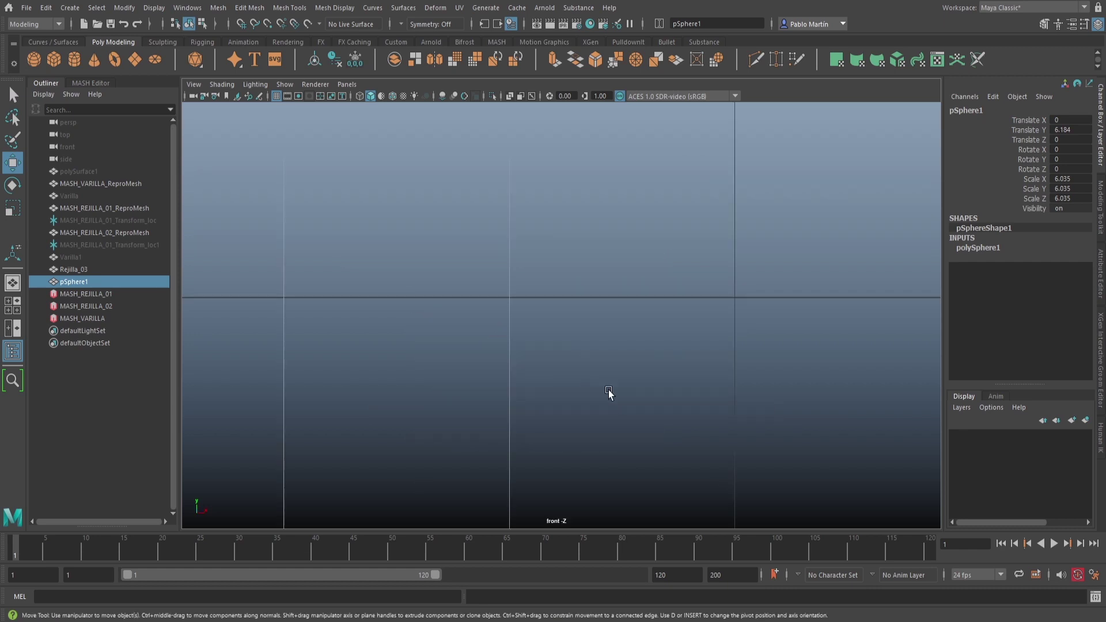
pyautogui.keyDown('alt'); pyautogui.moveTo(650, 345); pyautogui.dragTo(405, 434, button='middle'); pyautogui.keyUp('alt')
pyautogui.keyDown('alt'); pyautogui.moveTo(405, 434); pyautogui.dragTo(291, 341, button='right'); pyautogui.keyUp('alt')
pyautogui.keyDown('alt'); pyautogui.moveTo(595, 353); pyautogui.dragTo(541, 383, button='middle'); pyautogui.keyUp('alt')
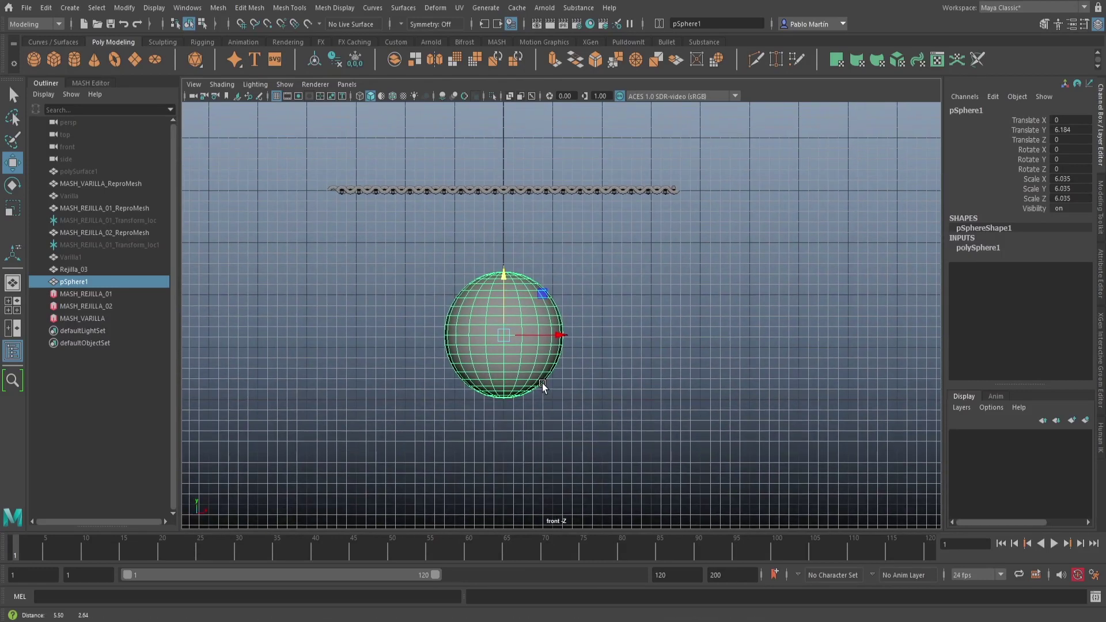
pyautogui.press('q')
pyautogui.press('w')
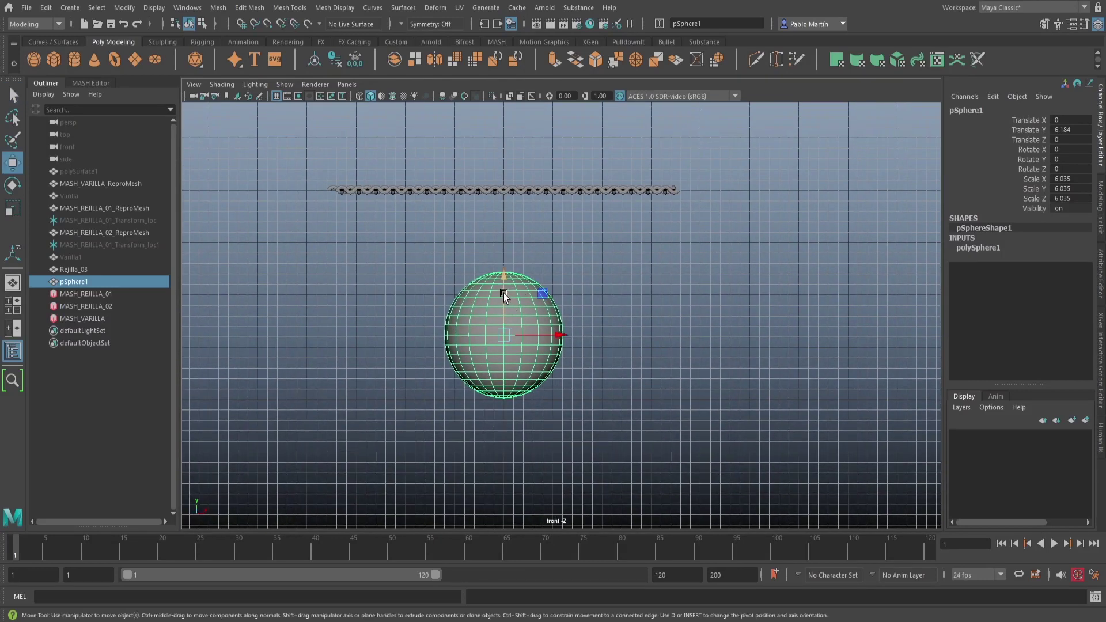
pyautogui.moveTo(503, 279); pyautogui.dragTo(505, 276)
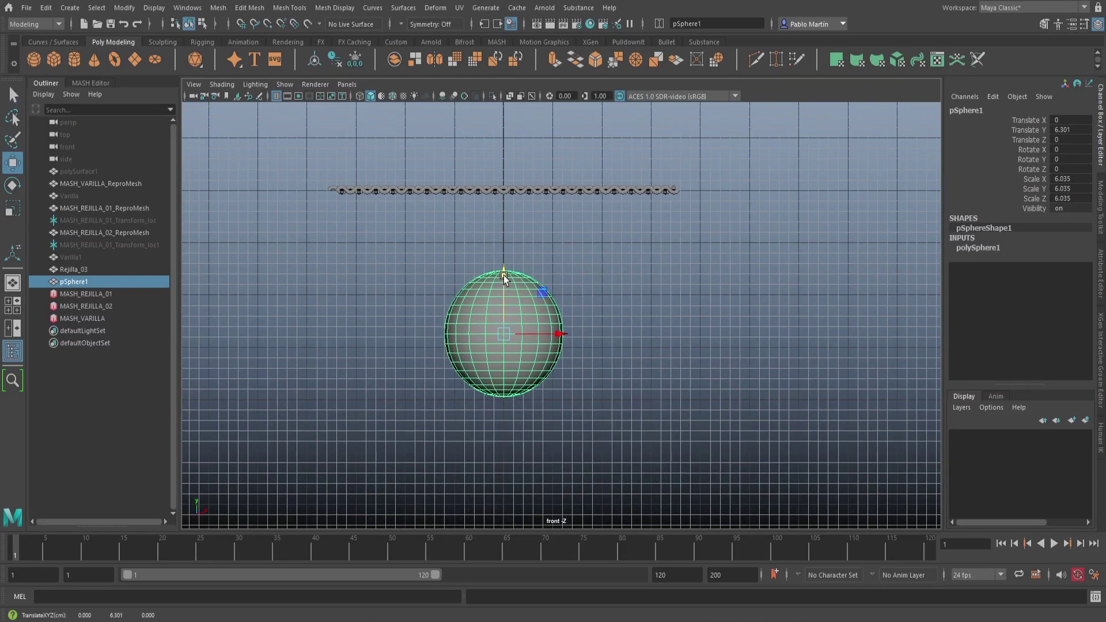
# - Set the sphere's Subdivisions Axis and Subdivisions Height to 30
pyautogui.press('t')
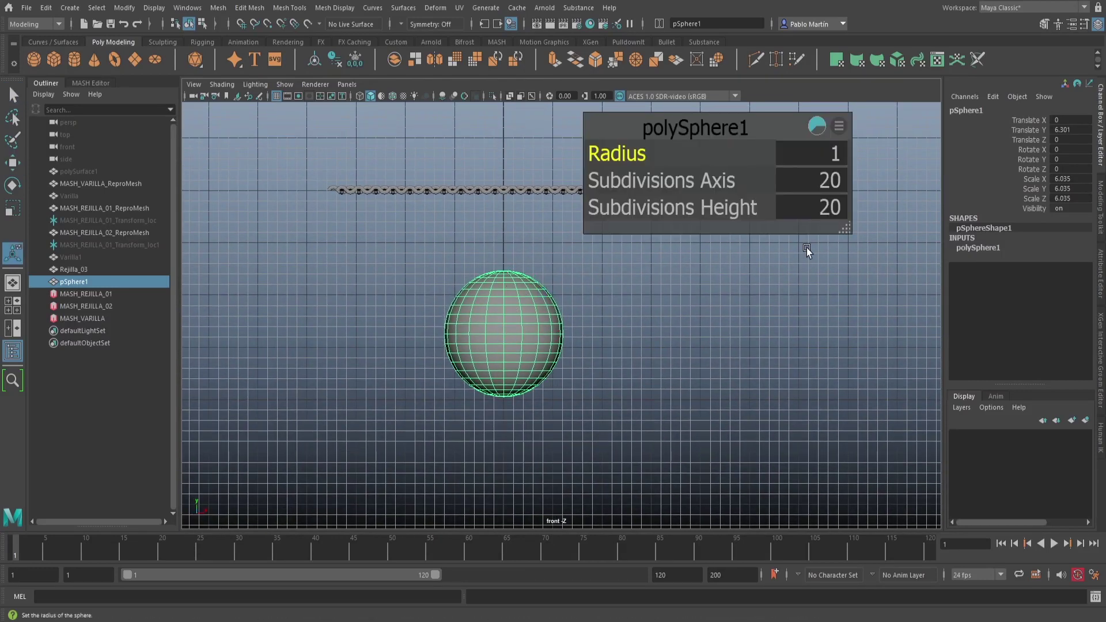
pyautogui.click(831, 183)
pyautogui.write('30')
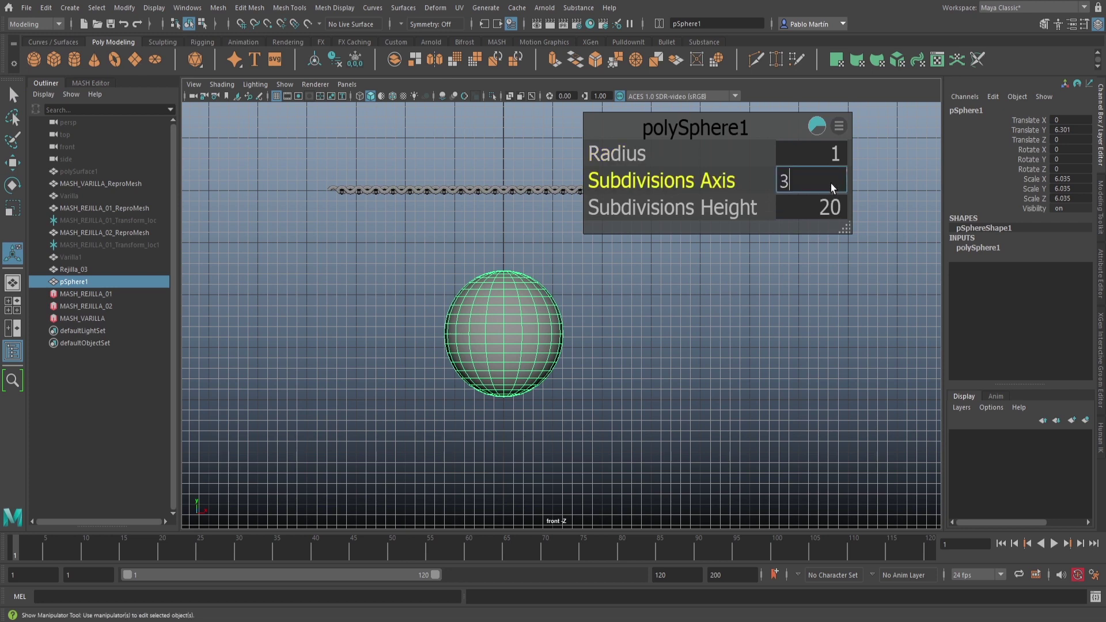
pyautogui.press('Tab')
pyautogui.write('30')
pyautogui.press('Return')
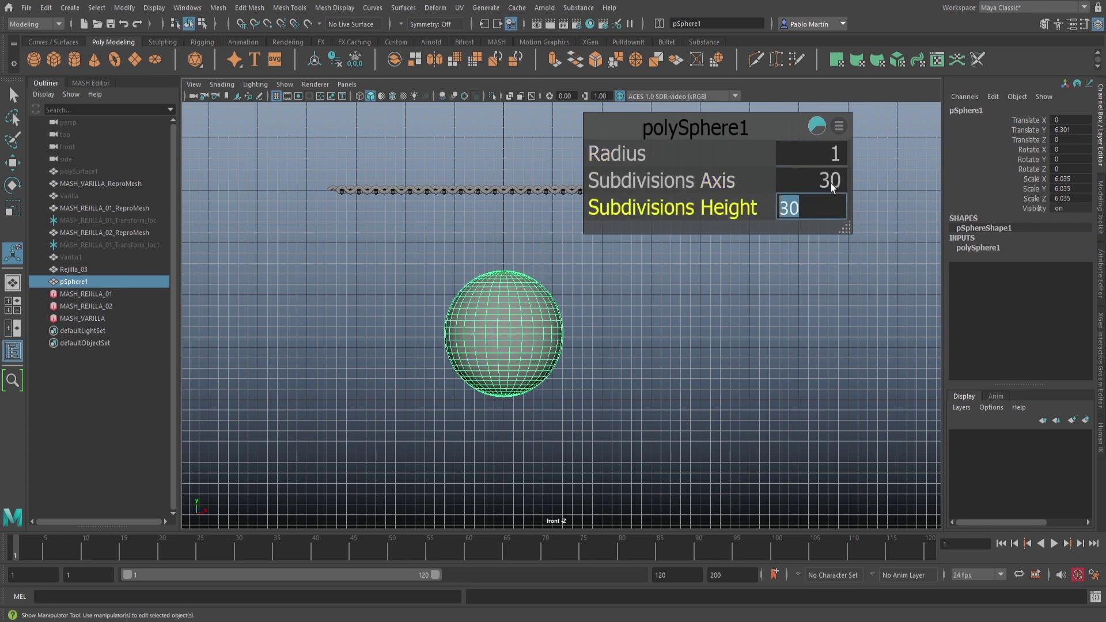
pyautogui.click(613, 326)
pyautogui.press('q')
# - Duplicate the sphere and raise the copy above the woven mesh, to about Translate Y 29.9
pyautogui.click(544, 311)
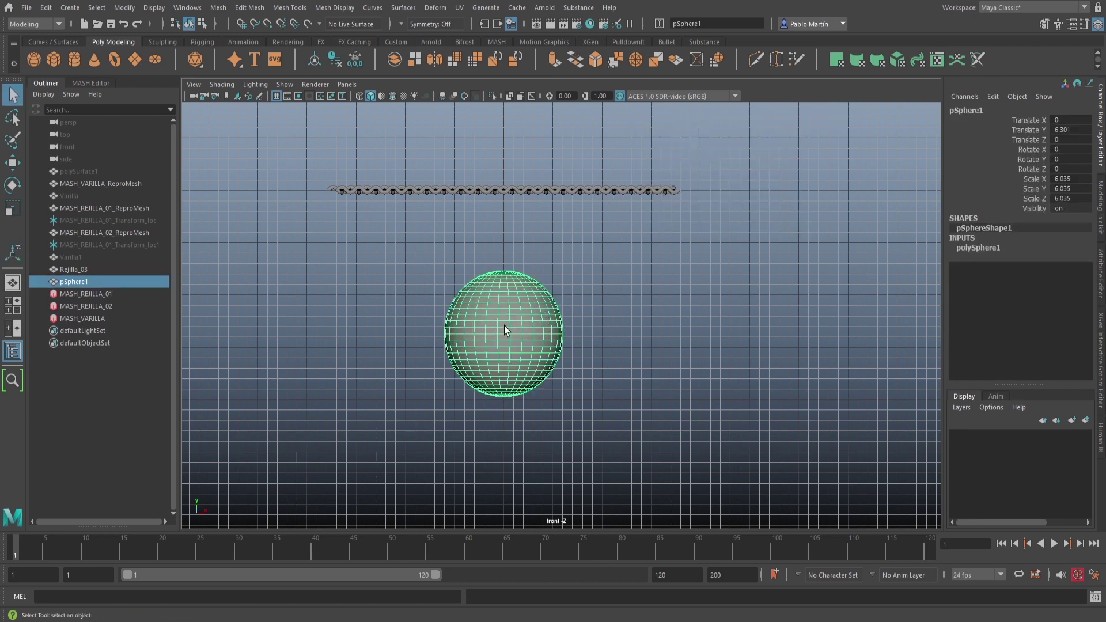
pyautogui.hotkey('ctrl', 'd')
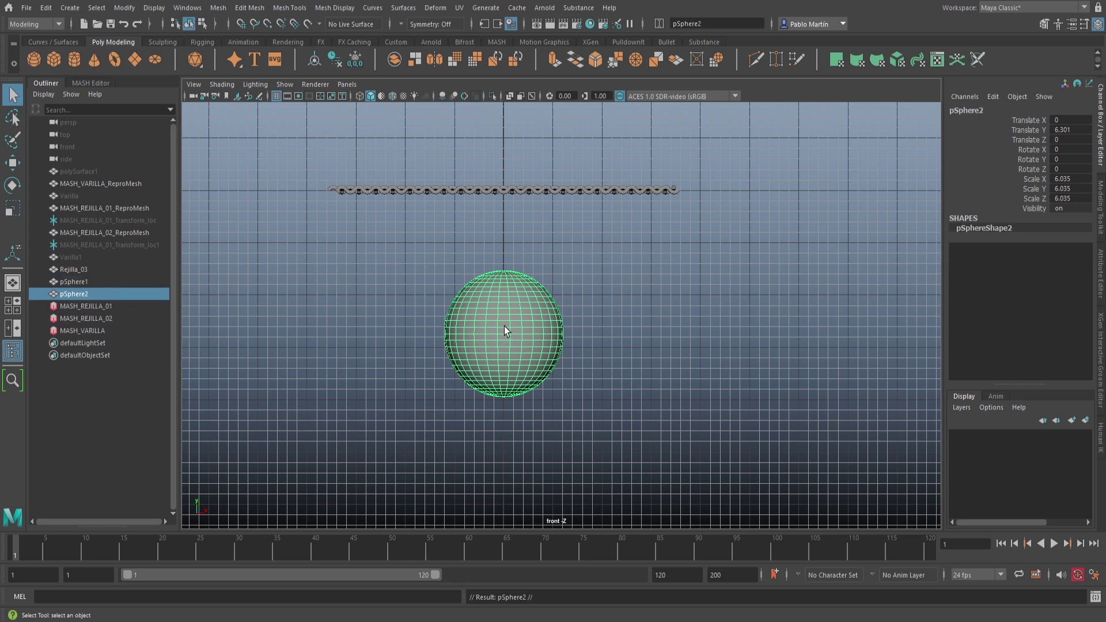
pyautogui.press('w')
pyautogui.moveTo(504, 278); pyautogui.dragTo(528, 97)
pyautogui.keyDown('alt'); pyautogui.moveTo(578, 273); pyautogui.dragTo(589, 377, button='middle'); pyautogui.keyUp('alt')
pyautogui.moveTo(515, 228); pyautogui.dragTo(515, 162)
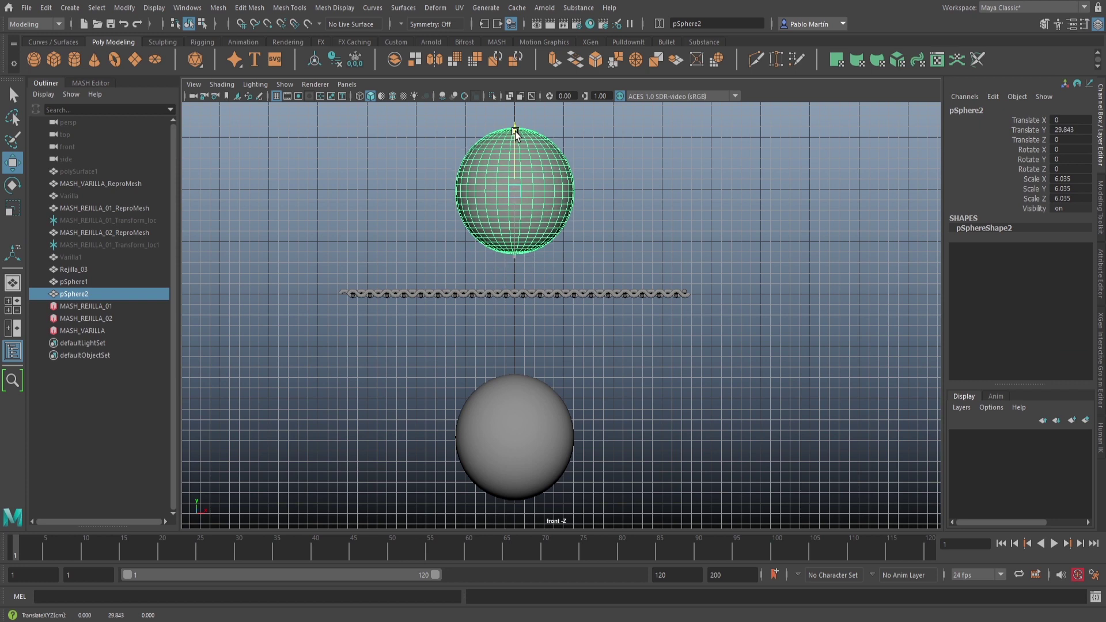
# - Delete the faces of the duplicate sphere's lower half and return to object selection
pyautogui.press('q')
pyautogui.moveTo(440, 193); pyautogui.dragTo(600, 262)
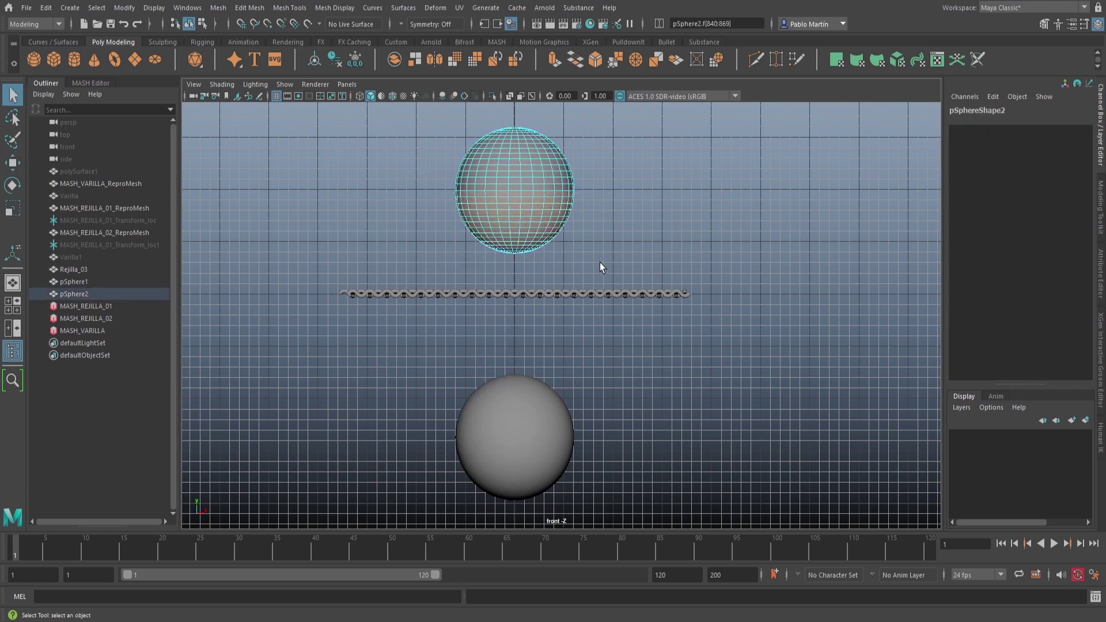
pyautogui.press('Delete')
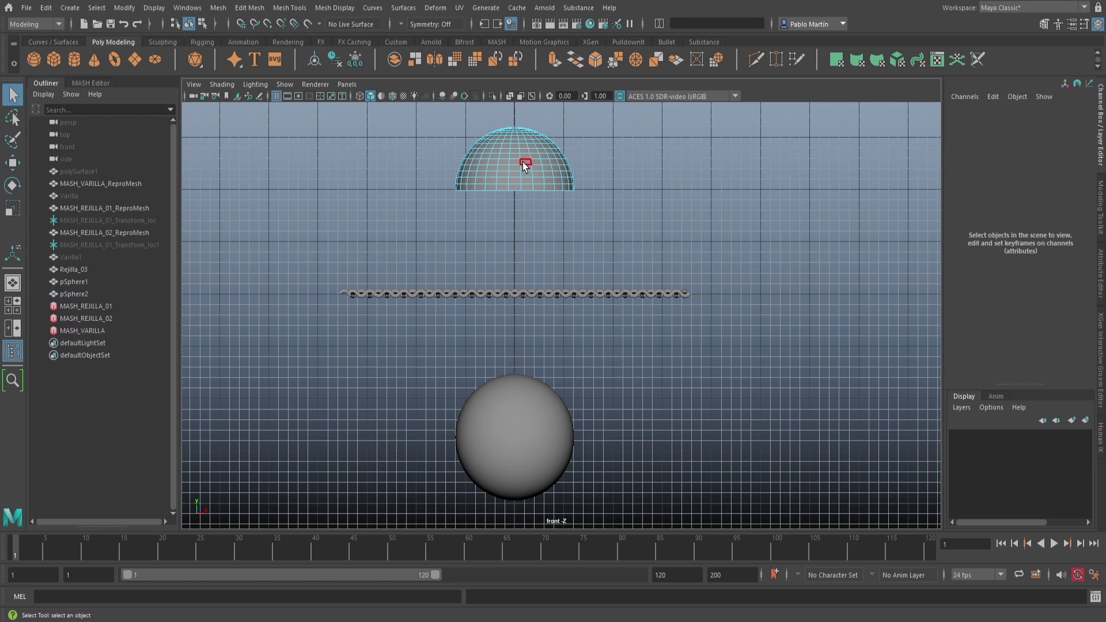
pyautogui.moveTo(517, 163); pyautogui.dragTo(525, 154, button='right')
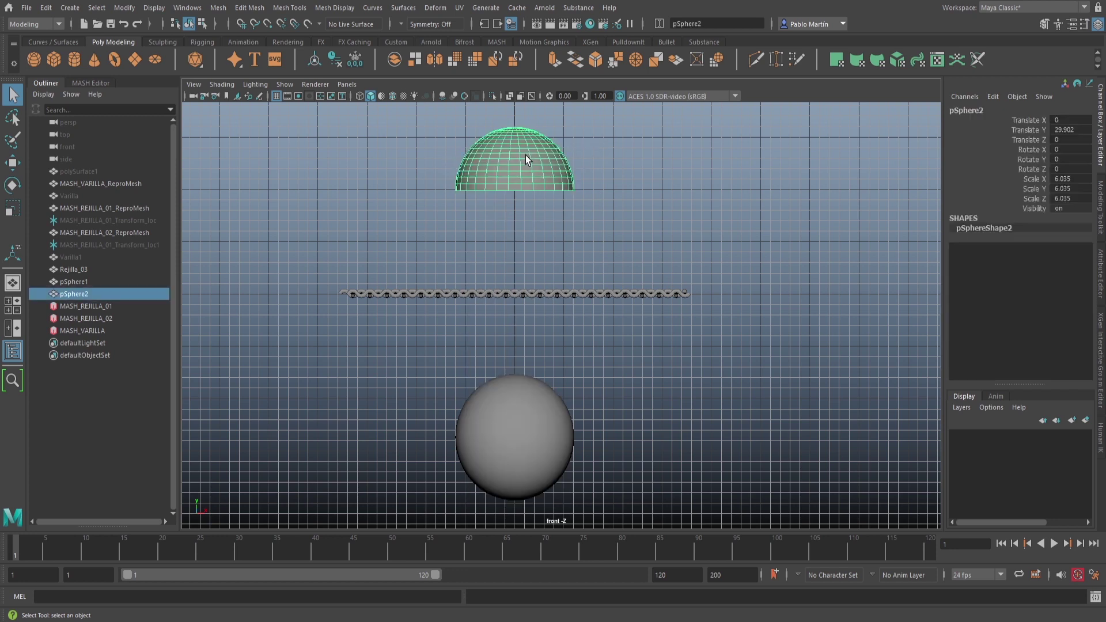
# - Lower the half sphere onto the original sphere, to about Translate Y 6.887
pyautogui.press('w')
pyautogui.moveTo(516, 144); pyautogui.dragTo(514, 372)
pyautogui.keyDown('alt'); pyautogui.moveTo(511, 449); pyautogui.dragTo(510, 341, button='middle'); pyautogui.keyUp('alt')
pyautogui.keyDown('alt'); pyautogui.moveTo(536, 357); pyautogui.dragTo(800, 392, button='right'); pyautogui.keyUp('alt')
pyautogui.keyDown('alt'); pyautogui.moveTo(584, 382); pyautogui.dragTo(661, 372, button='middle'); pyautogui.keyUp('alt')
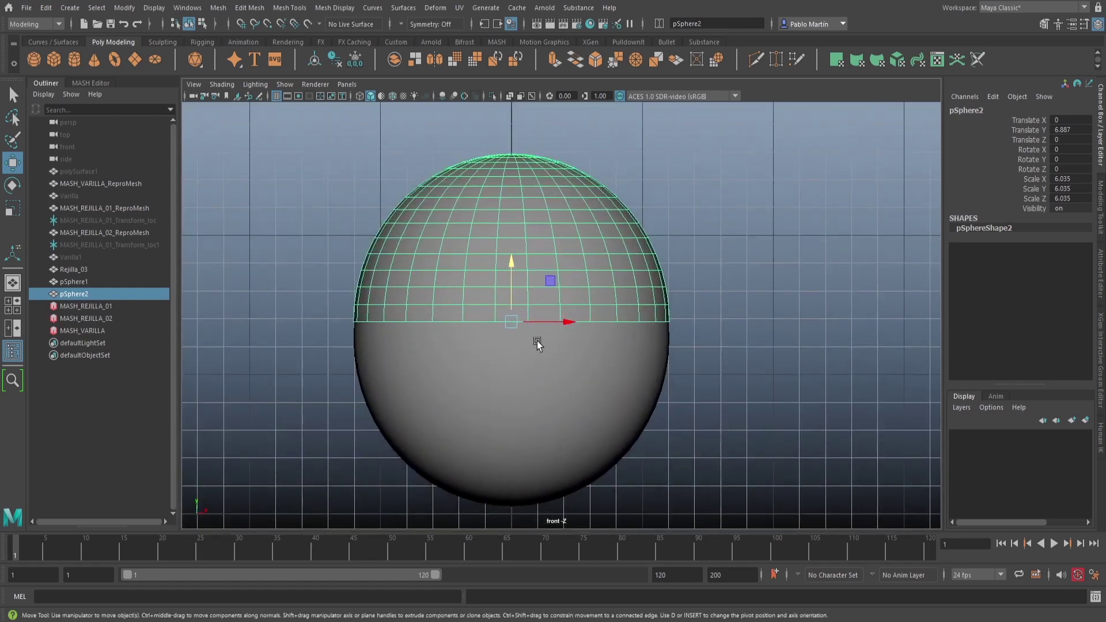
# - Scale the half sphere uniformly to about 6.57 and fit it over the original sphere at about Translate Y 6.381
pyautogui.press('r')
pyautogui.moveTo(512, 322); pyautogui.dragTo(534, 324)
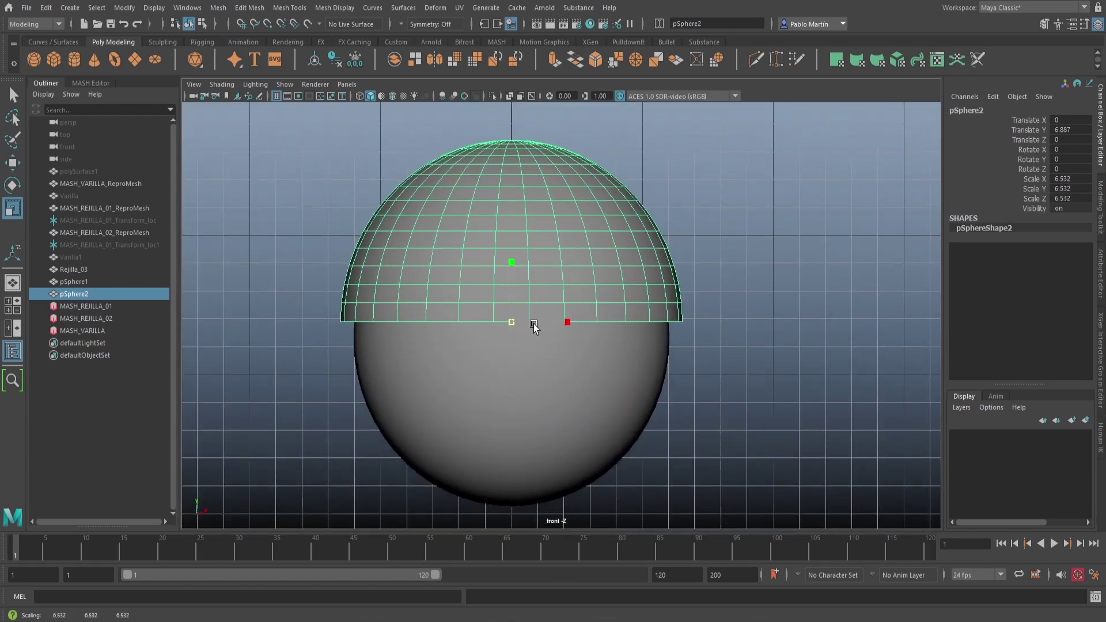
pyautogui.press('w')
pyautogui.moveTo(513, 259)
pyautogui.mouseDown()
pyautogui.moveTo(513, 296)
pyautogui.moveTo(509, 272)
pyautogui.mouseUp()
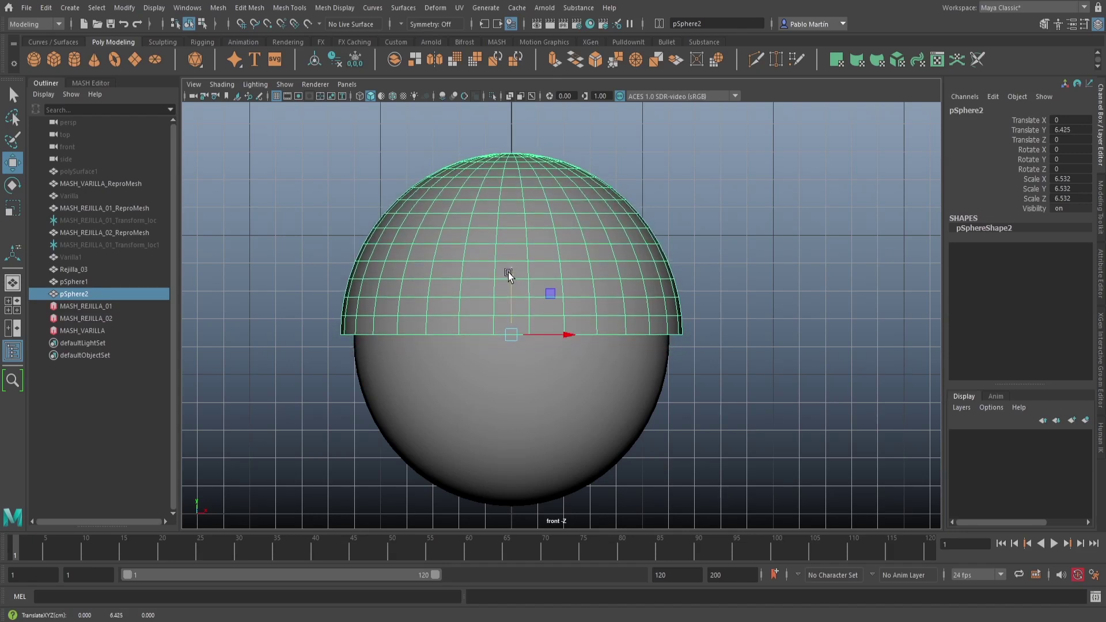
pyautogui.moveTo(510, 274); pyautogui.dragTo(510, 276)
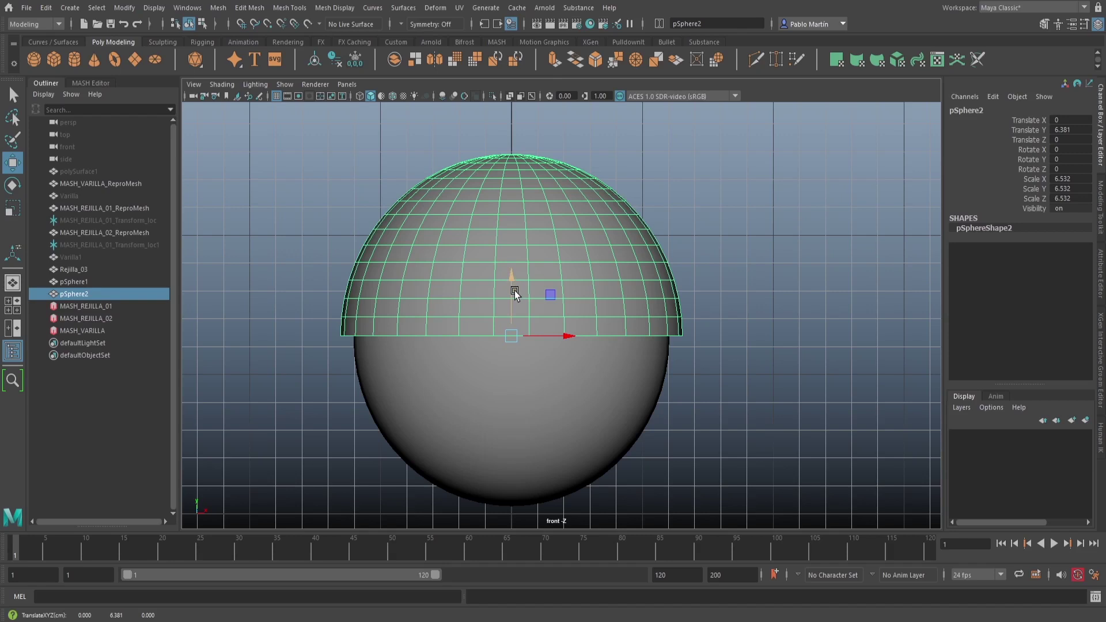
pyautogui.press('r')
pyautogui.moveTo(509, 337); pyautogui.dragTo(510, 337)
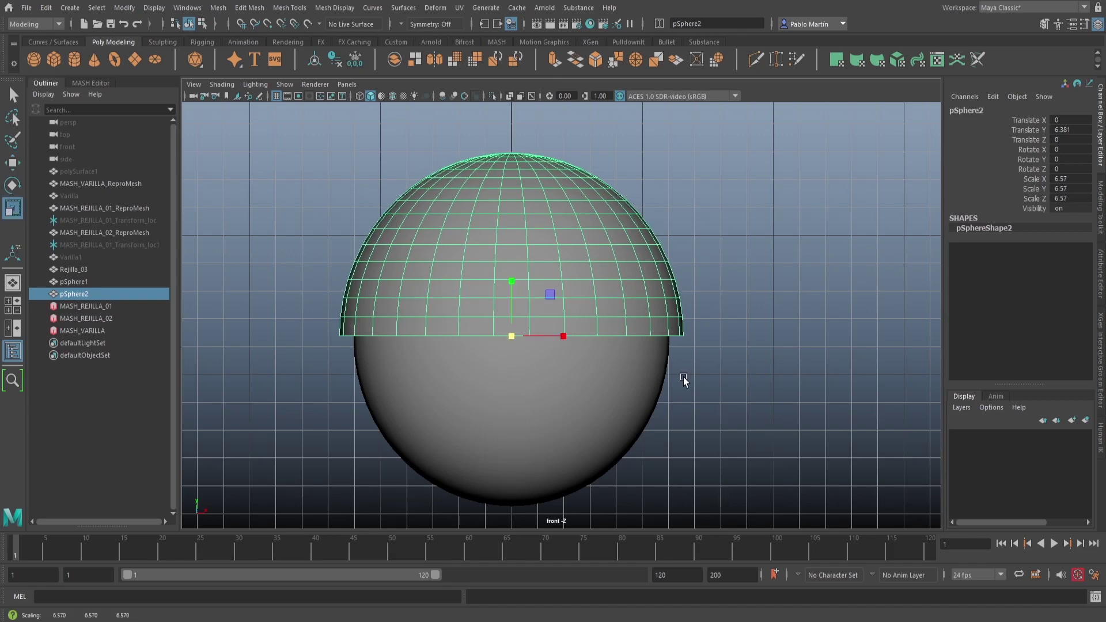
# - Raise the half sphere just above the woven mesh, to about Translate Y 21.833
pyautogui.scroll(-3, 565, 357)
pyautogui.press('w')
pyautogui.scroll(-3, 658, 362)
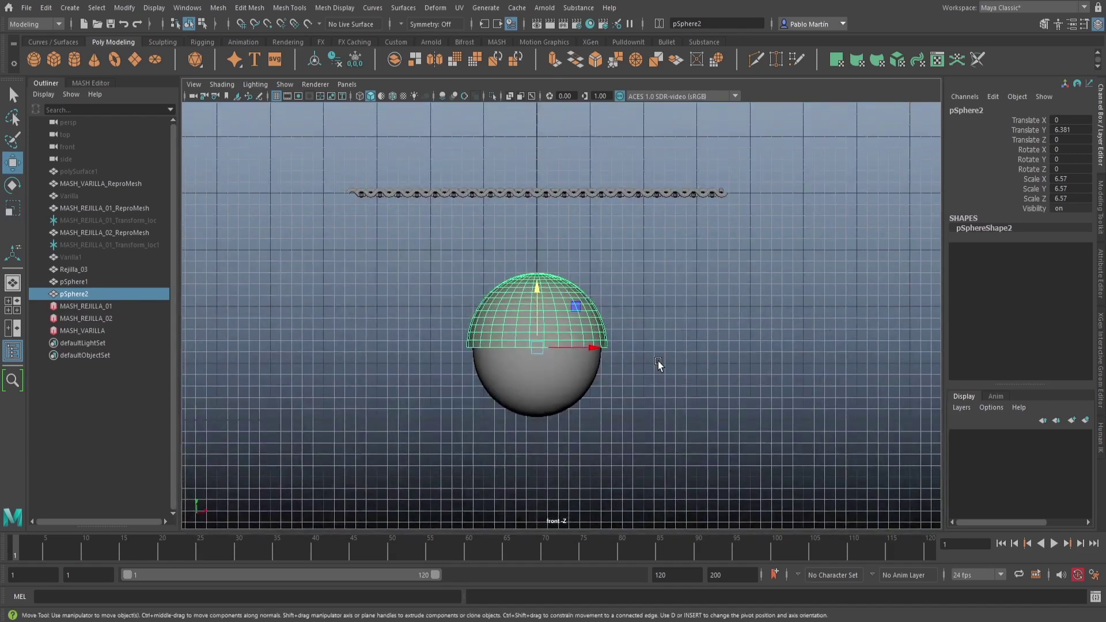
pyautogui.keyDown('alt'); pyautogui.moveTo(658, 361); pyautogui.dragTo(521, 381, button='middle'); pyautogui.keyUp('alt')
pyautogui.moveTo(491, 365); pyautogui.dragTo(498, 188)
pyautogui.press('q')
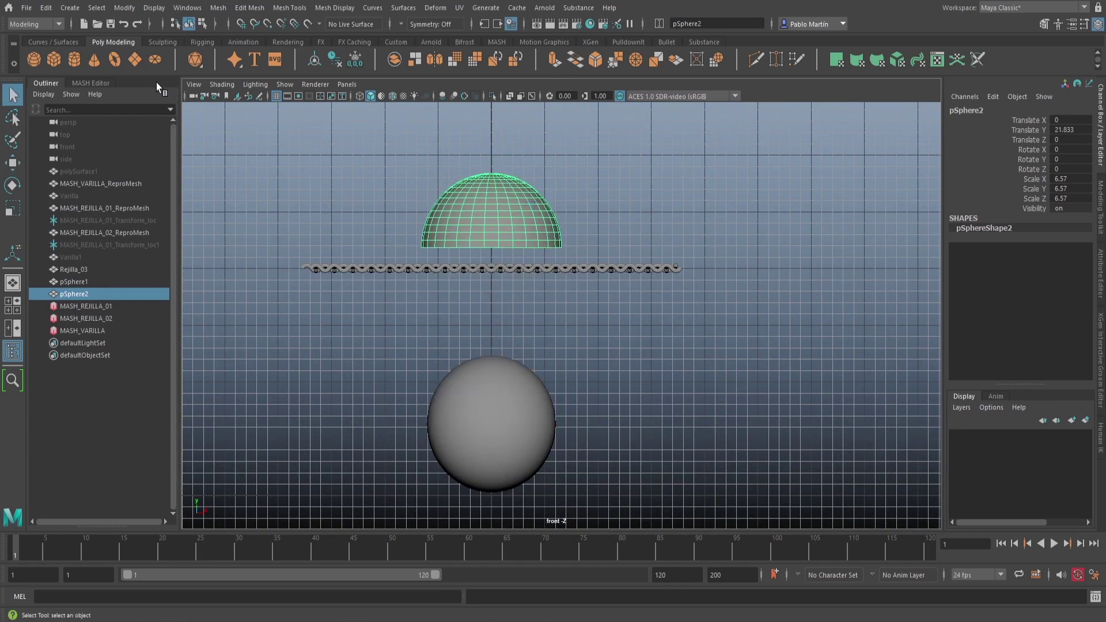
# - Create a 1 by 1 polygon plane on the Y axis with 10 width and 10 height divisions
pyautogui.doubleClick(137, 58)
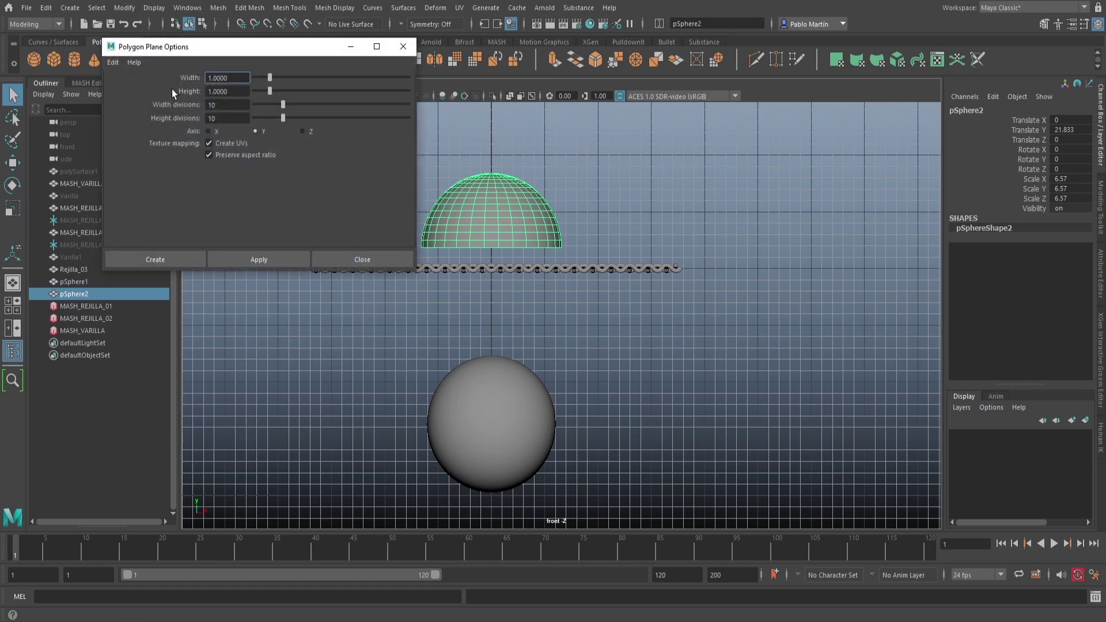
pyautogui.moveTo(174, 51); pyautogui.dragTo(200, 109)
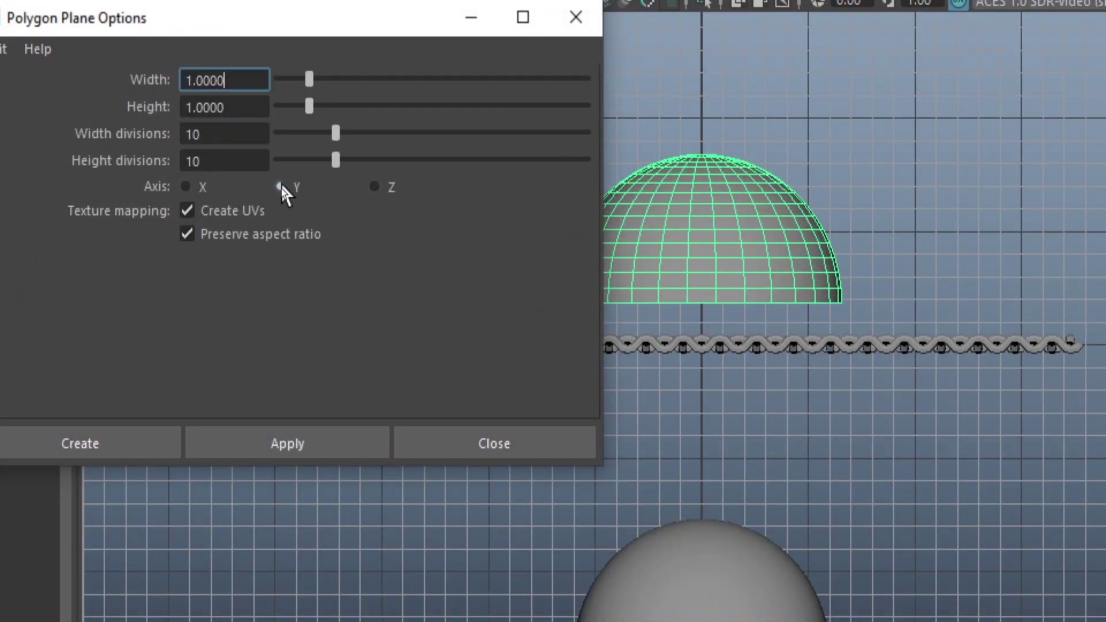
pyautogui.click(292, 449)
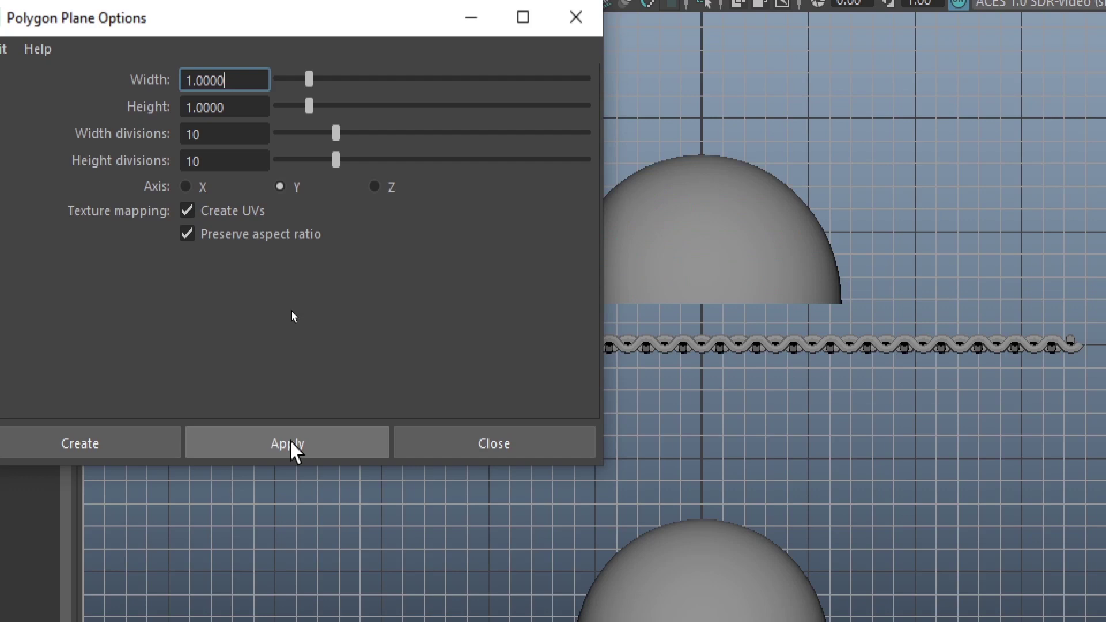
pyautogui.click(658, 292)
pyautogui.click(537, 447)
# - Select the new plane beneath the sphere in the perspective view and scale it uniformly to about 26.336
pyautogui.press('space')
pyautogui.moveTo(636, 288); pyautogui.dragTo(635, 260)
pyautogui.keyDown('alt'); pyautogui.moveTo(778, 402); pyautogui.dragTo(558, 133, button='middle'); pyautogui.keyUp('alt')
pyautogui.keyDown('alt'); pyautogui.moveTo(559, 133); pyautogui.dragTo(555, 205); pyautogui.keyUp('alt')
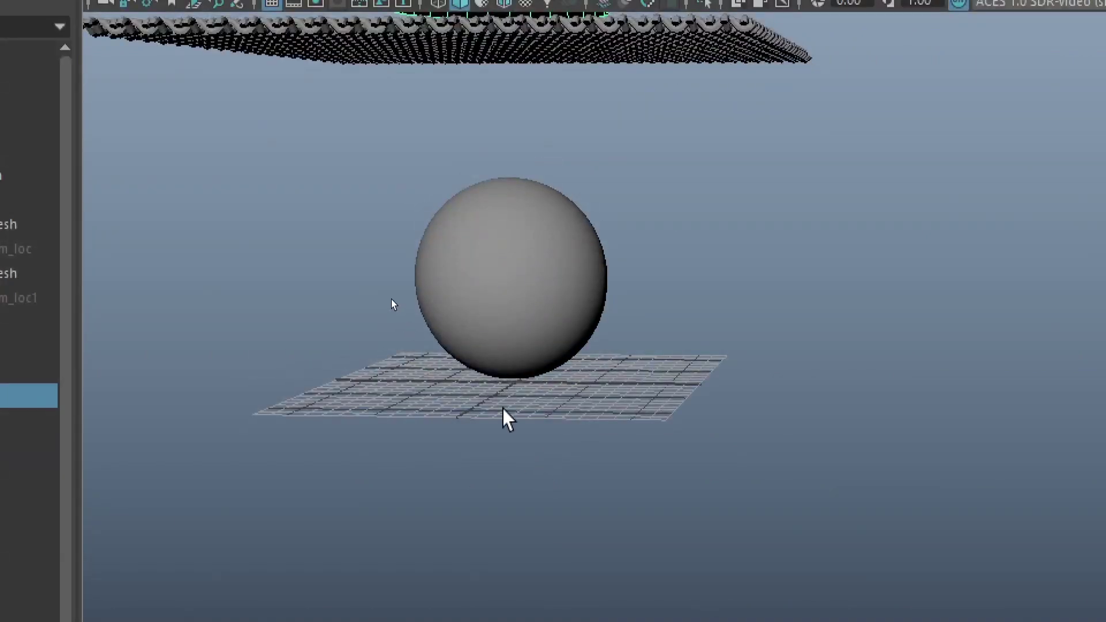
pyautogui.click(515, 389)
pyautogui.keyDown('alt'); pyautogui.moveTo(521, 400); pyautogui.dragTo(669, 414, button='middle'); pyautogui.keyUp('alt')
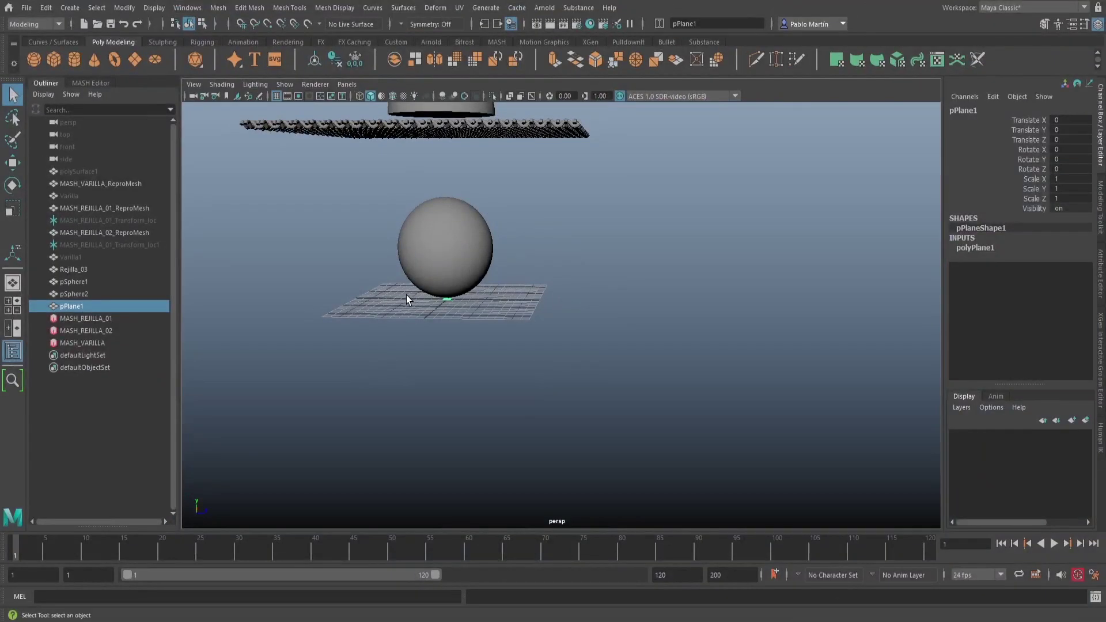
pyautogui.keyDown('alt'); pyautogui.moveTo(531, 401); pyautogui.dragTo(974, 489, button='right'); pyautogui.keyUp('alt')
pyautogui.press('a')
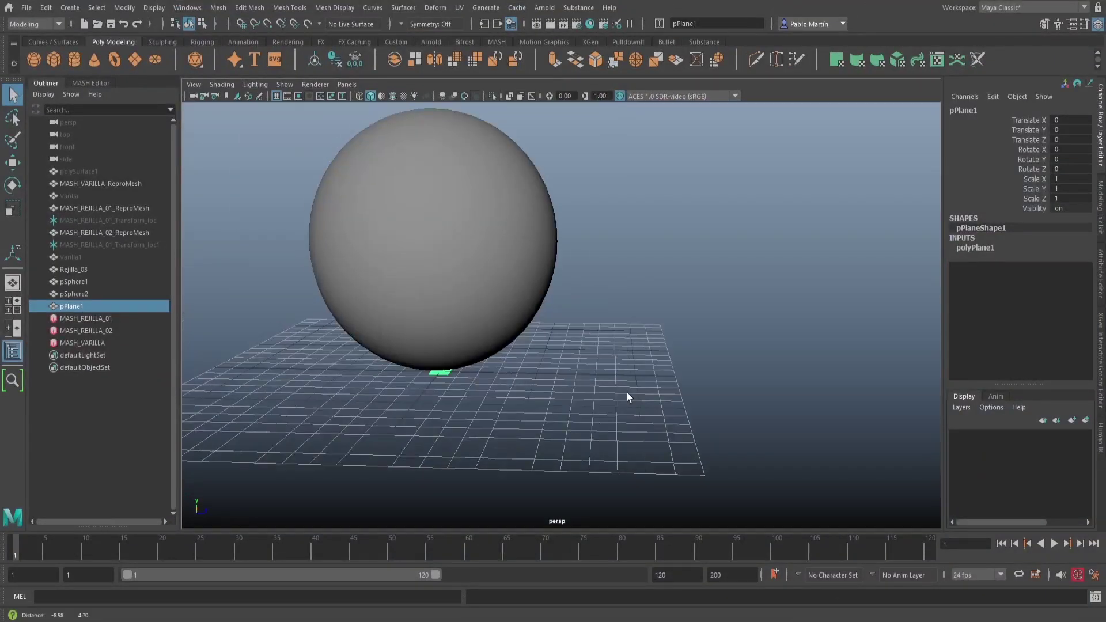
pyautogui.press('r')
pyautogui.moveTo(440, 374); pyautogui.dragTo(795, 397)
pyautogui.keyDown('alt'); pyautogui.moveTo(795, 398); pyautogui.dragTo(640, 433, button='right'); pyautogui.keyUp('alt')
pyautogui.keyDown('alt'); pyautogui.moveTo(641, 433); pyautogui.dragTo(521, 210); pyautogui.keyUp('alt')
# - Raise the plane between the sphere and the woven mesh, snapping it to Translate Y 15 in the front wireframe view
pyautogui.press('w')
pyautogui.keyDown('alt'); pyautogui.moveTo(536, 388); pyautogui.dragTo(537, 345); pyautogui.keyUp('alt')
pyautogui.moveTo(525, 183); pyautogui.dragTo(525, 203)
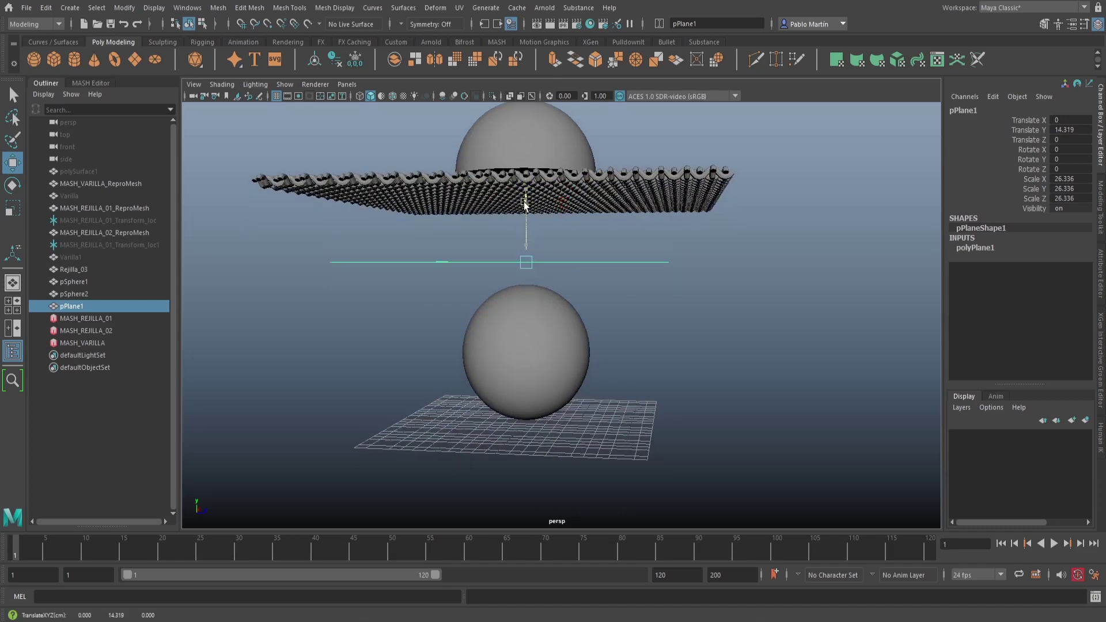
pyautogui.press('space')
pyautogui.moveTo(592, 299); pyautogui.dragTo(588, 320)
pyautogui.keyDown('alt'); pyautogui.moveTo(655, 304); pyautogui.dragTo(674, 277, button='middle'); pyautogui.keyUp('alt')
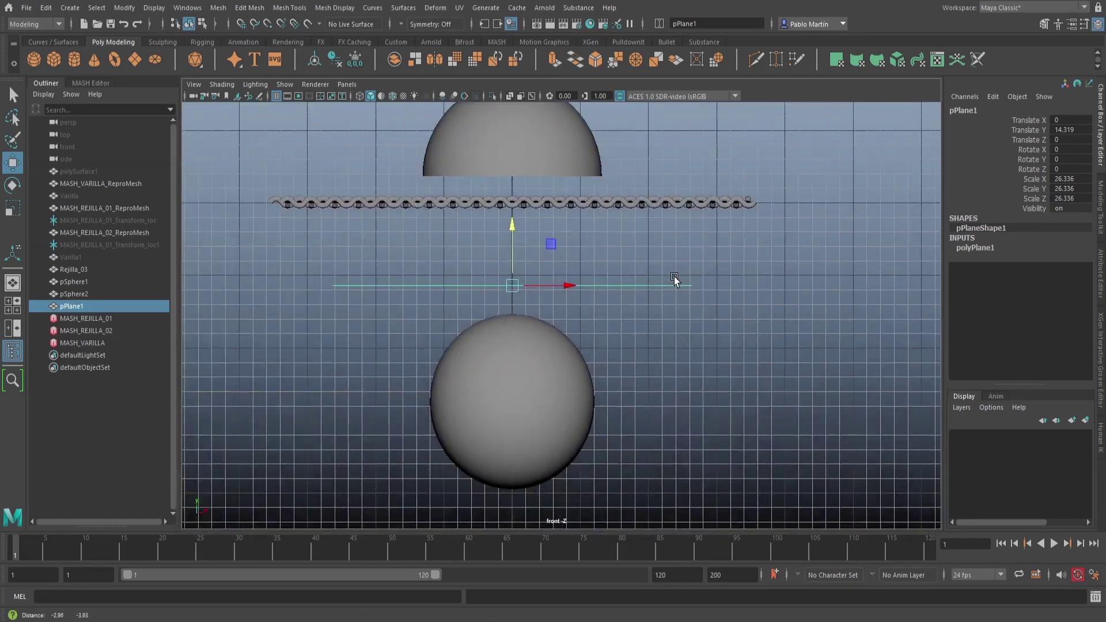
pyautogui.press('4')
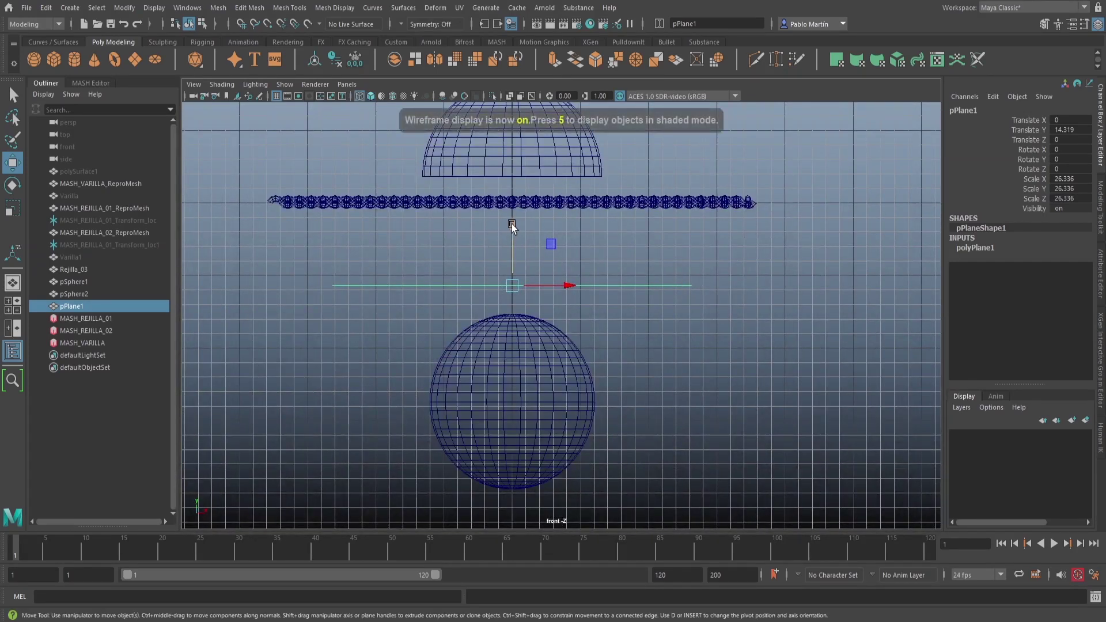
pyautogui.moveTo(511, 223); pyautogui.dragTo(513, 274)
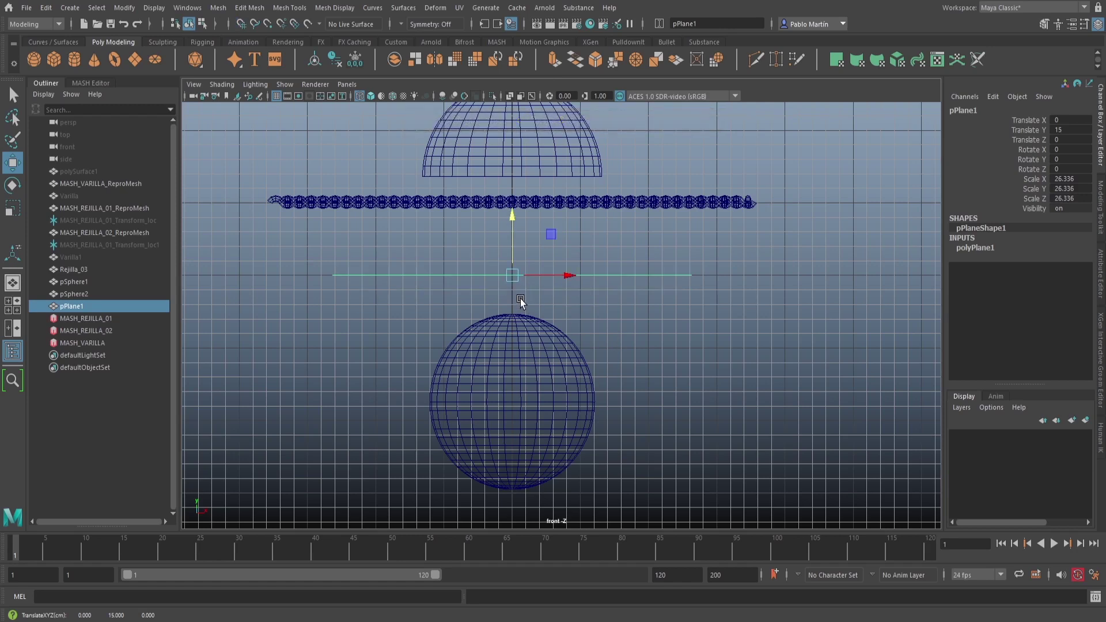
# - Scale the plane uniformly to about 35.958 so it matches the woven mesh's extent
pyautogui.press('r')
pyautogui.press('space')
pyautogui.moveTo(568, 291)
pyautogui.mouseDown()
pyautogui.moveTo(569, 259)
pyautogui.moveTo(572, 300)
pyautogui.mouseUp()
pyautogui.moveTo(572, 300)
pyautogui.mouseDown(button='middle')
pyautogui.moveTo(587, 299)
pyautogui.moveTo(579, 297)
pyautogui.mouseUp(button='middle')
pyautogui.press('q')
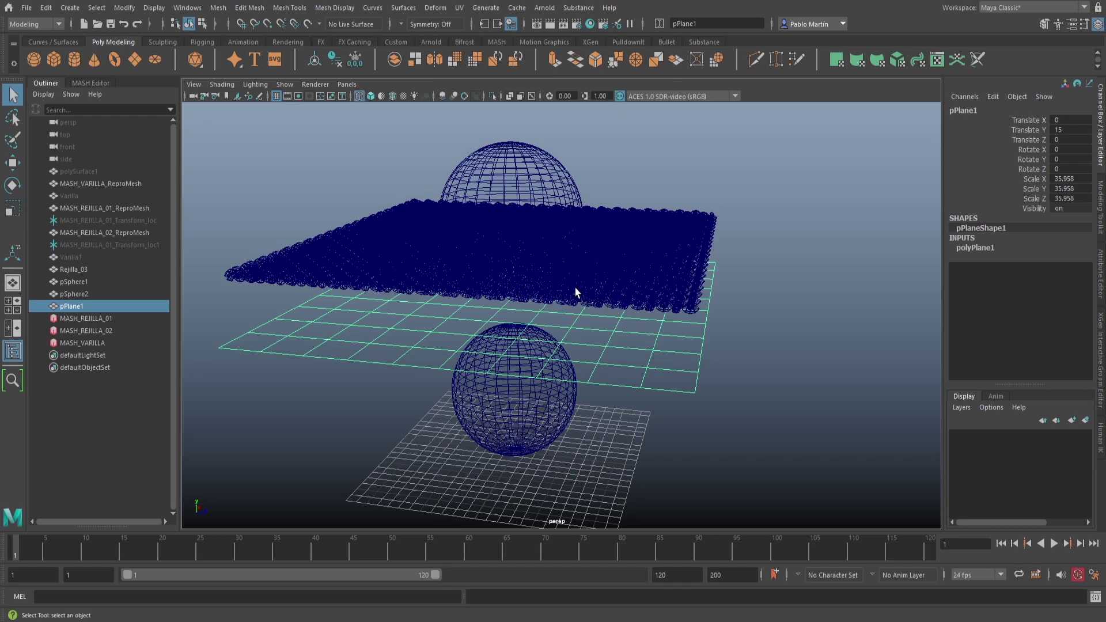
# - Snap Rejilla_03 down onto the plane at Translate Y 15 in the front view
pyautogui.press('space')
pyautogui.moveTo(549, 307); pyautogui.dragTo(554, 337)
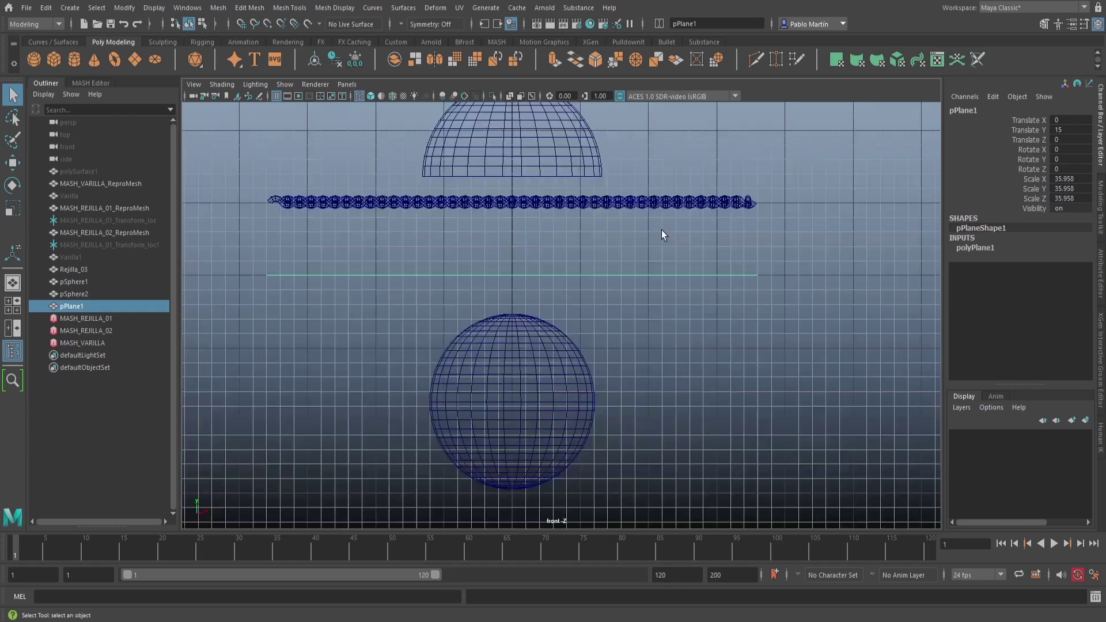
pyautogui.click(658, 203)
pyautogui.press('w')
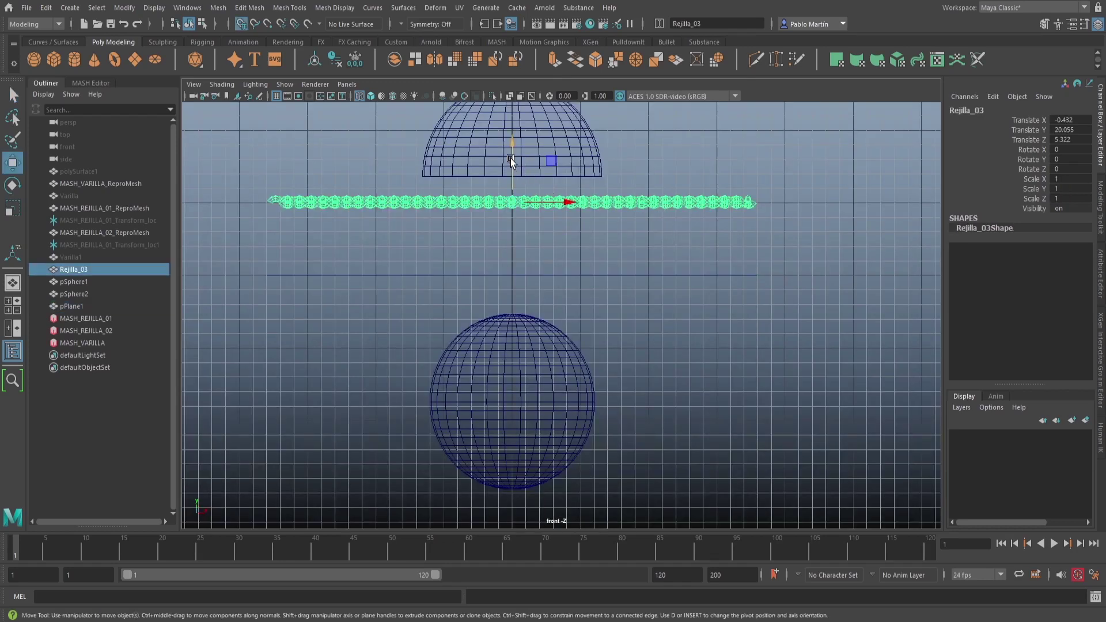
pyautogui.moveTo(511, 144); pyautogui.dragTo(512, 217)
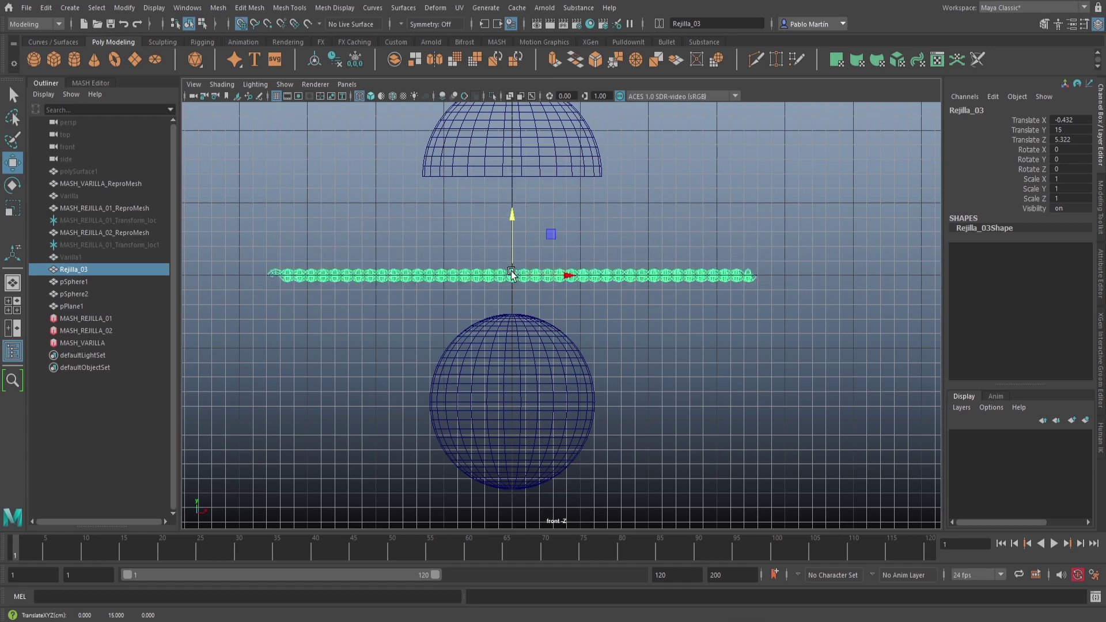
# - Return to the perspective view in shaded display and select the plane under the woven mesh
pyautogui.press('space')
pyautogui.moveTo(588, 274); pyautogui.dragTo(588, 241)
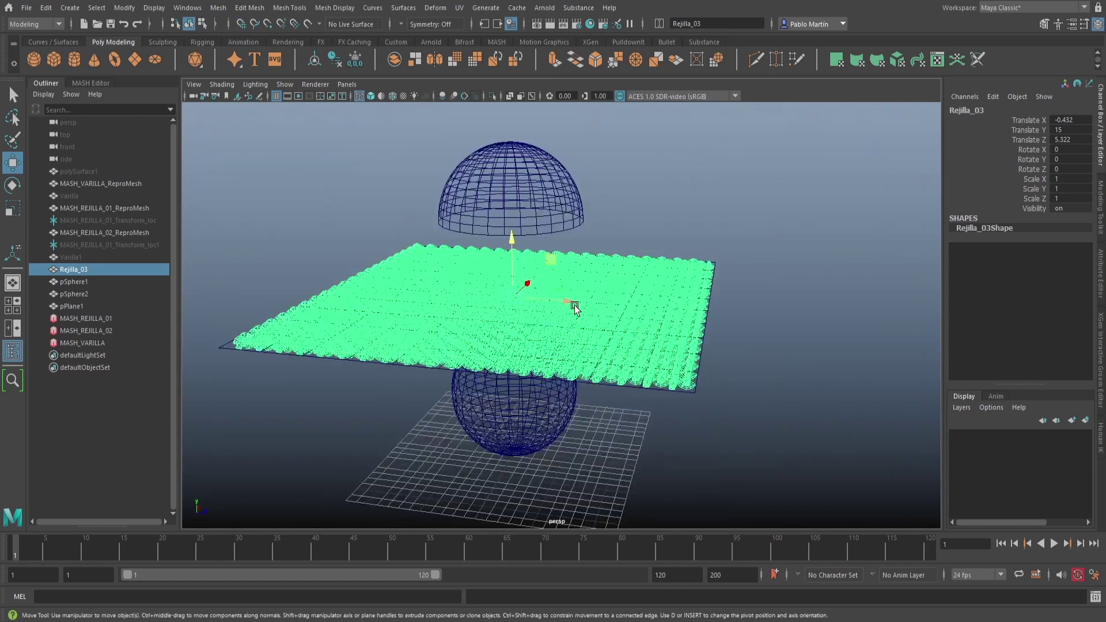
pyautogui.moveTo(561, 341)
pyautogui.keyDown('alt'); pyautogui.mouseDown()
pyautogui.moveTo(573, 321)
pyautogui.moveTo(696, 392)
pyautogui.mouseUp(); pyautogui.keyUp('alt')
pyautogui.press('5')
pyautogui.scroll(3, 617, 347)
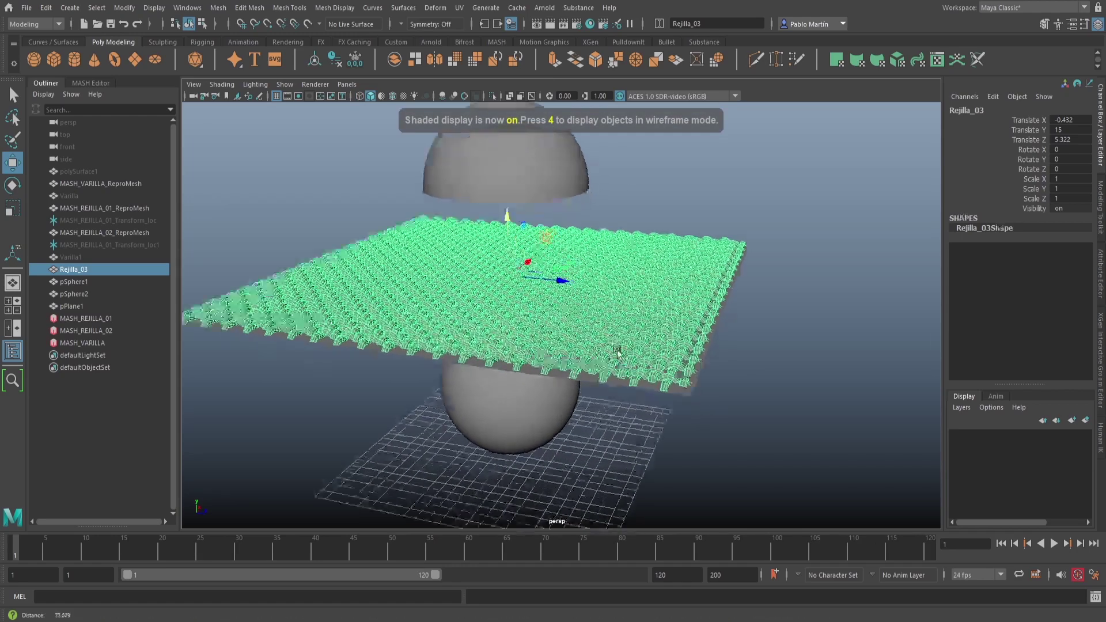
pyautogui.press('q')
pyautogui.click(714, 413)
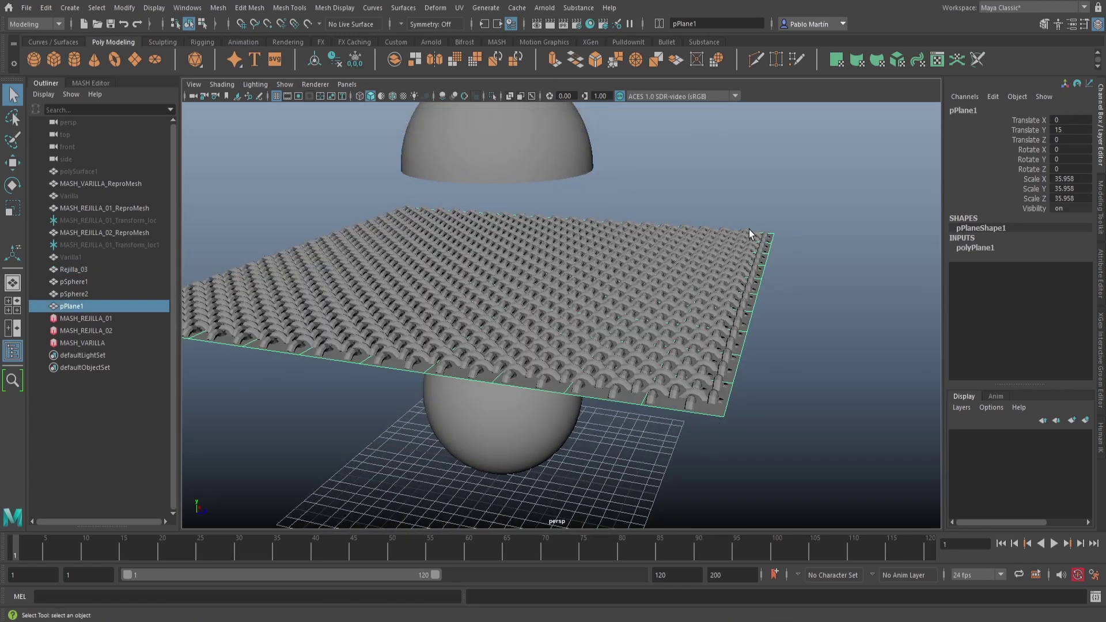
# - Examine how the woven mesh sits on the plane along its edges, keeping the plane selected
pyautogui.keyDown('alt'); pyautogui.moveTo(558, 342); pyautogui.dragTo(607, 336, button='middle'); pyautogui.keyUp('alt')
pyautogui.scroll(-3, 605, 335)
pyautogui.keyDown('alt'); pyautogui.moveTo(573, 335); pyautogui.dragTo(542, 340); pyautogui.keyUp('alt')
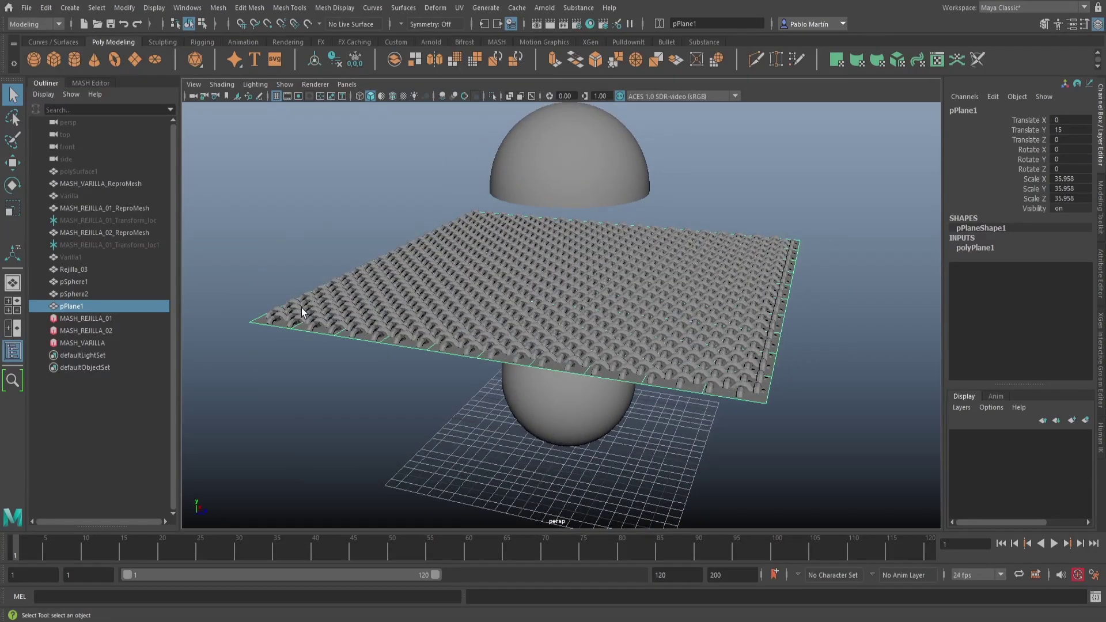
pyautogui.click(585, 345)
pyautogui.moveTo(586, 346)
pyautogui.keyDown('alt'); pyautogui.mouseDown()
pyautogui.moveTo(585, 321)
pyautogui.moveTo(570, 344)
pyautogui.mouseUp(); pyautogui.keyUp('alt')
pyautogui.click(673, 434)
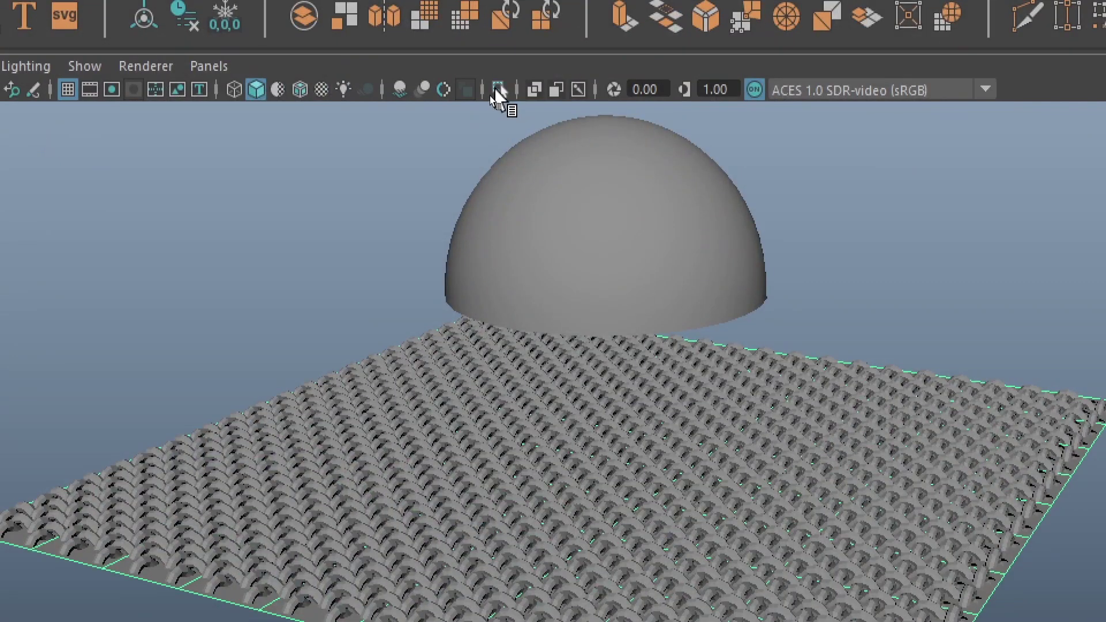
# - Isolate the plane, set its Subdivisions Width and Subdivisions Height to 40, and bring the whole scene back into view
pyautogui.click(492, 96)
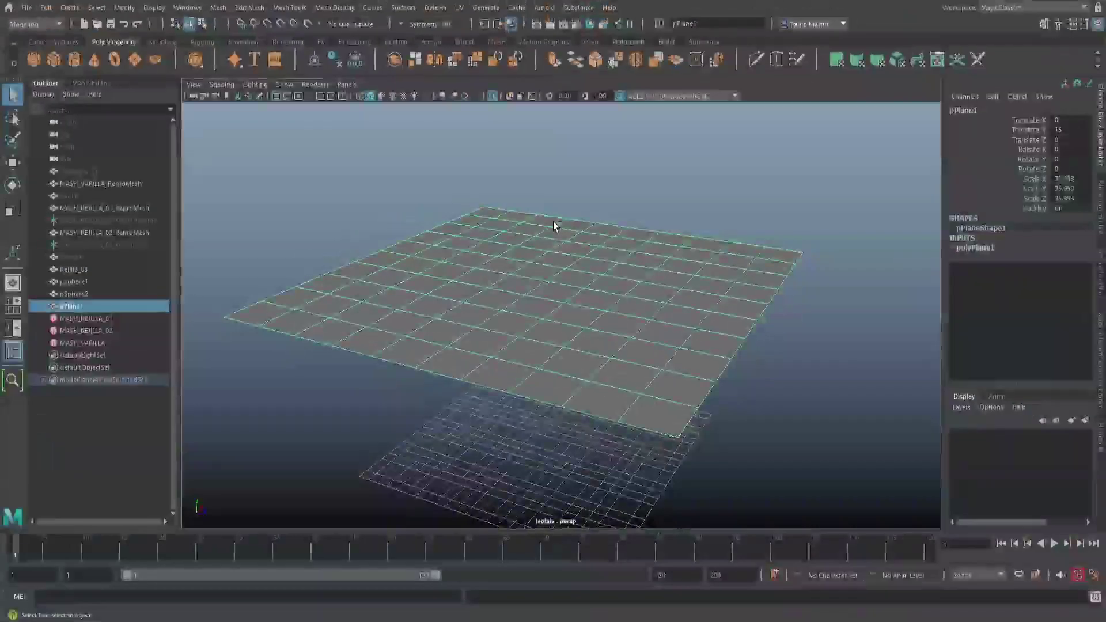
pyautogui.press('t')
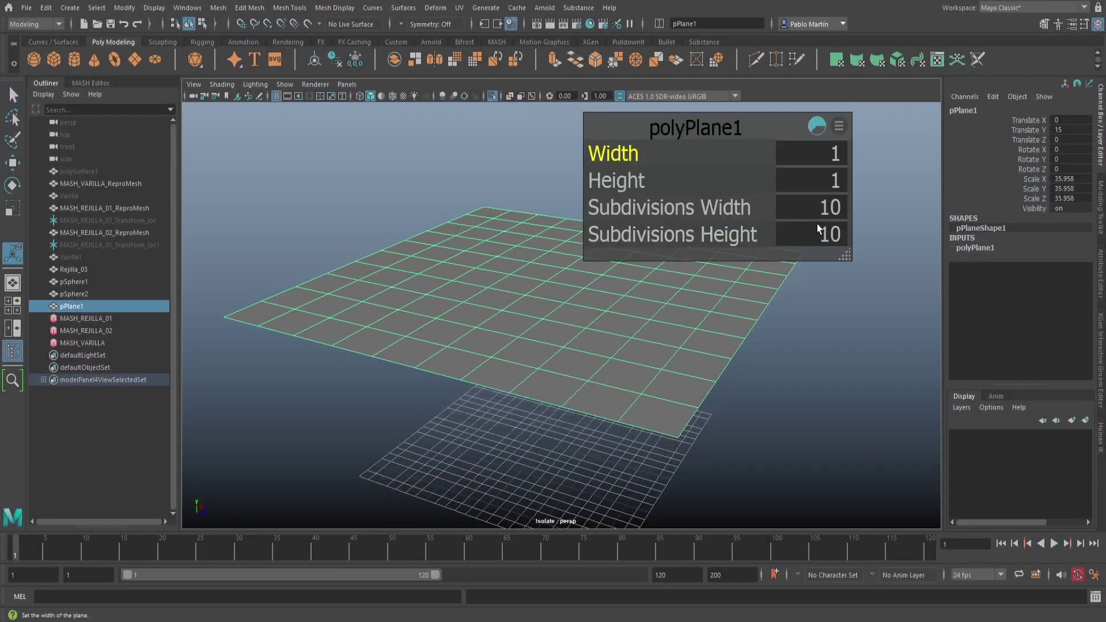
pyautogui.click(831, 214)
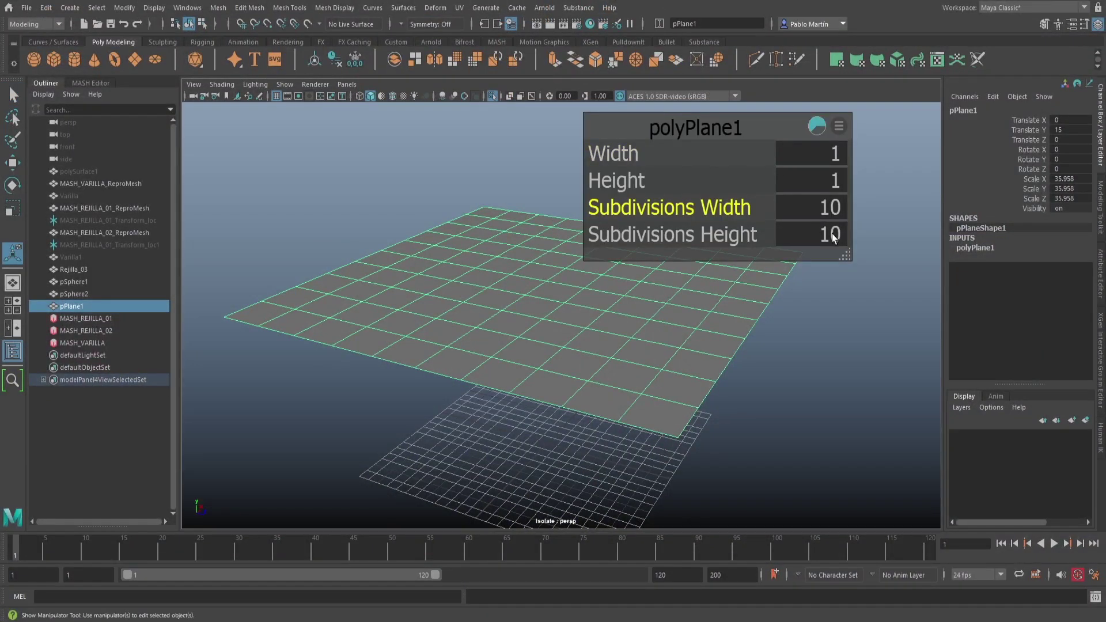
pyautogui.click(830, 211)
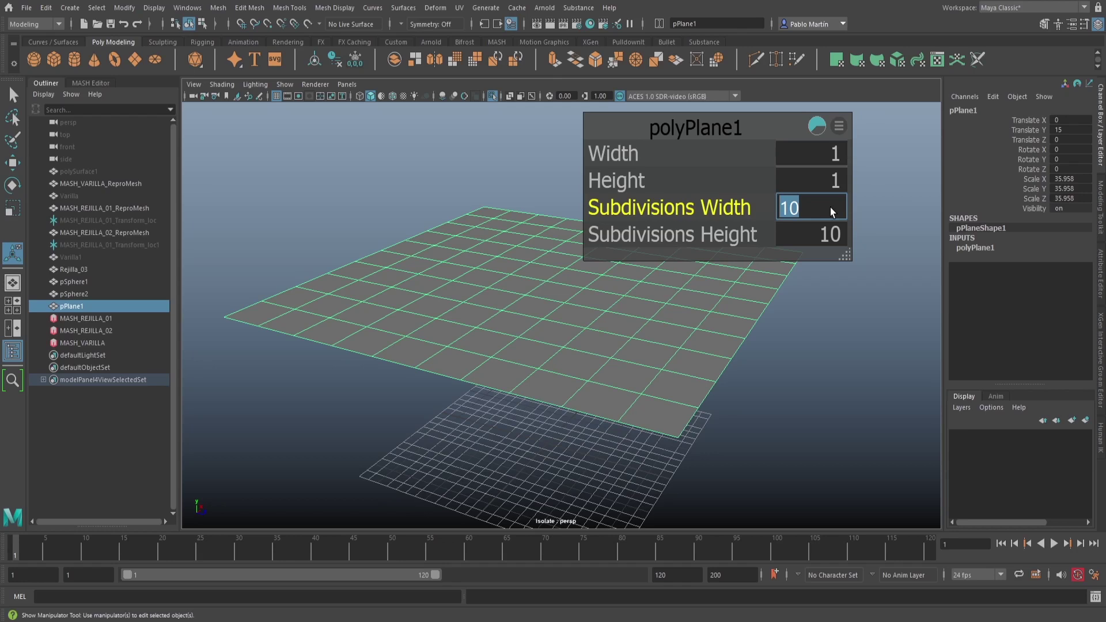
pyautogui.write('40')
pyautogui.press('Tab')
pyautogui.write('40')
pyautogui.press('Return')
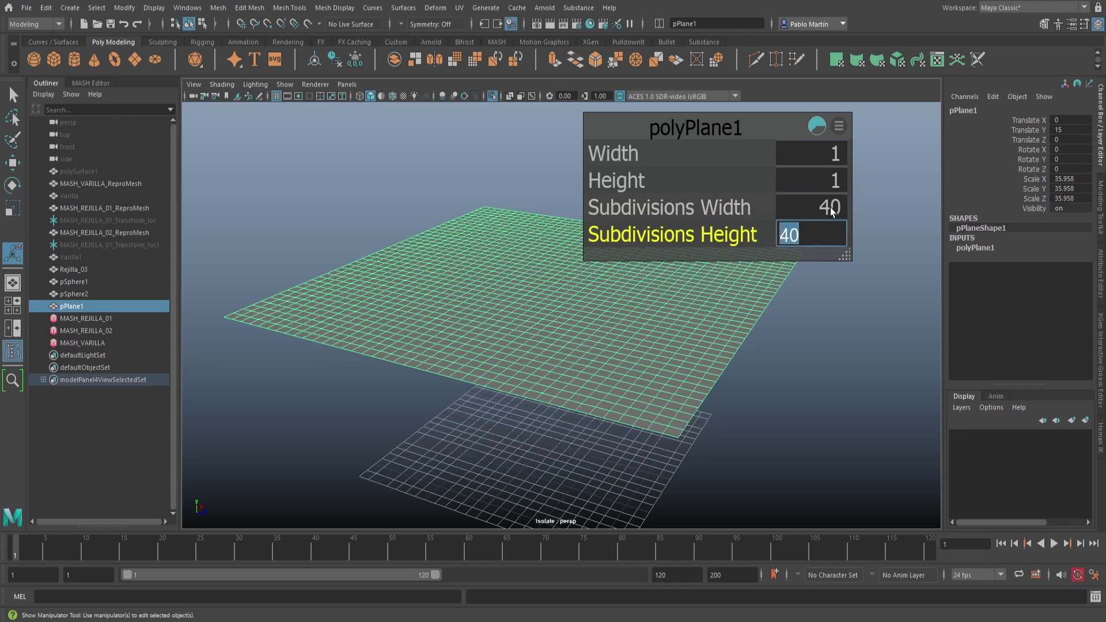
pyautogui.click(534, 171)
pyautogui.click(521, 202)
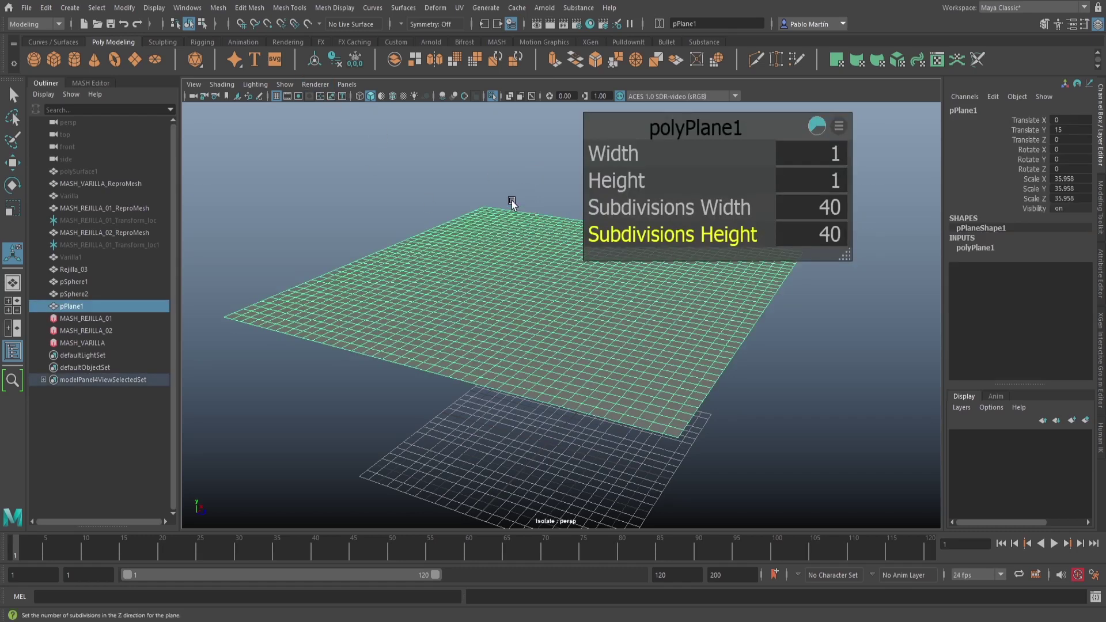
pyautogui.press('q')
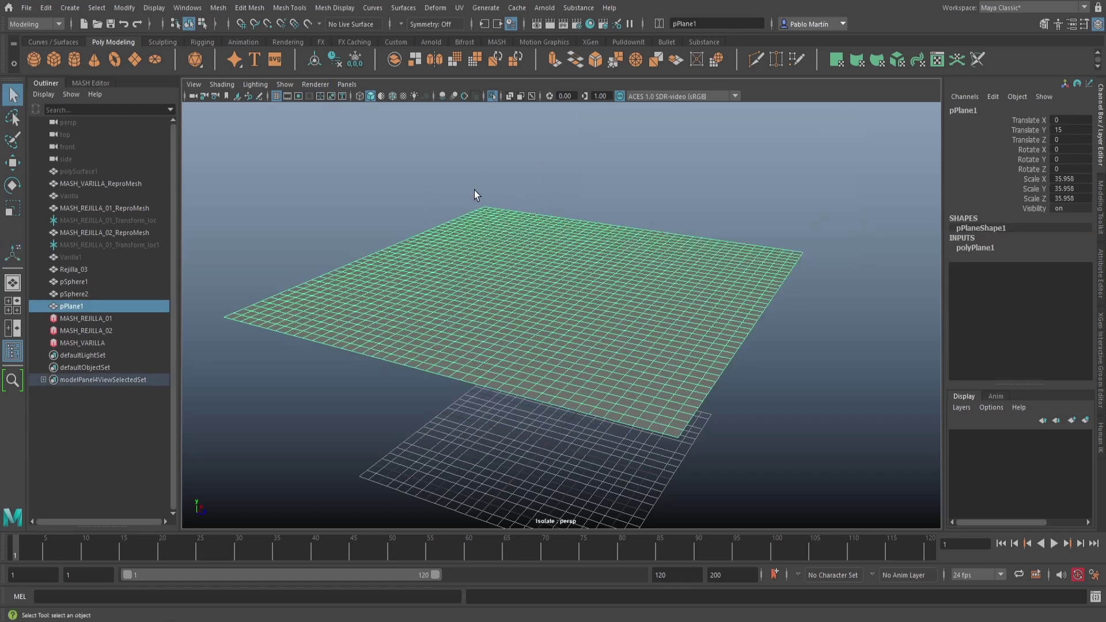
pyautogui.keyDown('alt'); pyautogui.moveTo(493, 247); pyautogui.dragTo(496, 235); pyautogui.keyUp('alt')
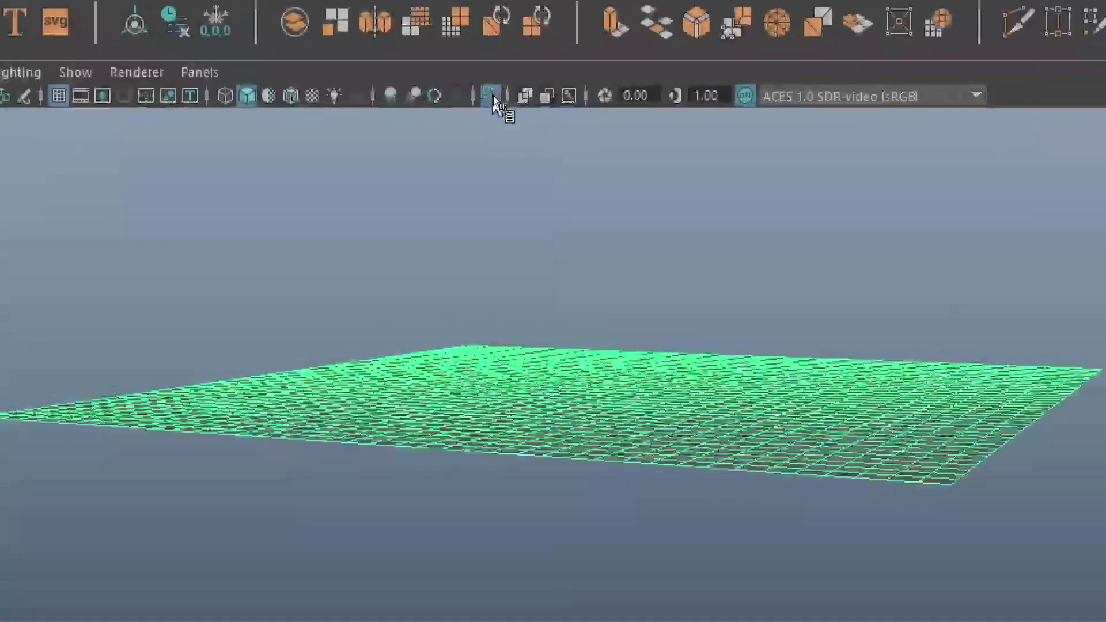
pyautogui.click(493, 96)
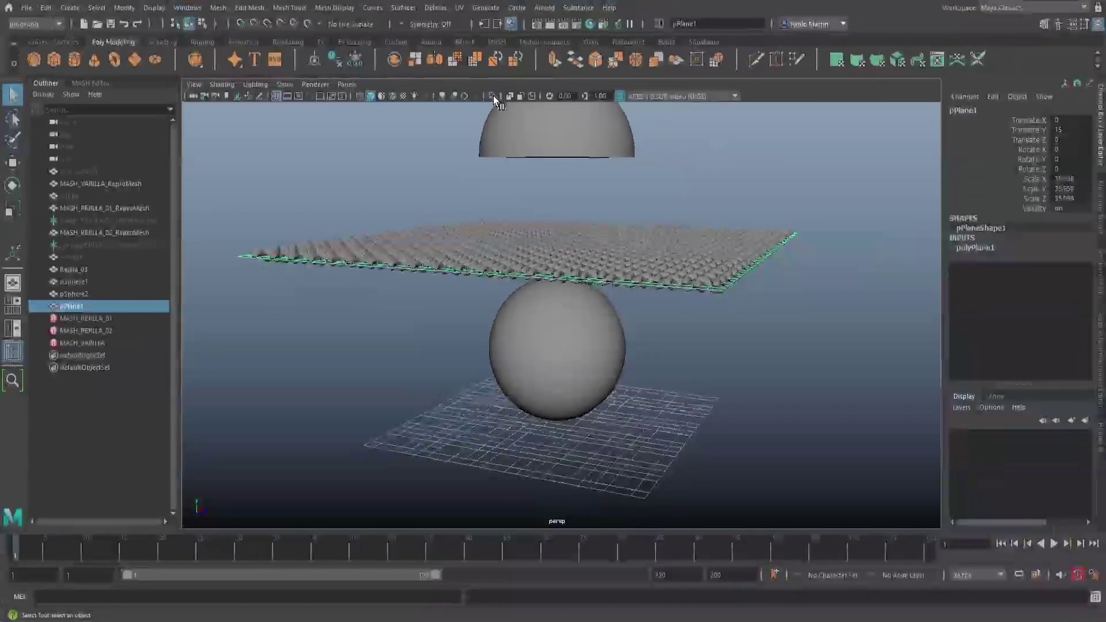
# - Lower the half sphere to about Translate Y 17.337 so it sits just above the woven mesh
pyautogui.click(441, 223)
pyautogui.keyDown('alt'); pyautogui.moveTo(441, 222); pyautogui.dragTo(559, 299); pyautogui.keyUp('alt')
pyautogui.press('w')
pyautogui.click(568, 154)
pyautogui.moveTo(568, 131); pyautogui.dragTo(556, 186)
pyautogui.keyDown('alt'); pyautogui.moveTo(638, 349); pyautogui.dragTo(638, 317); pyautogui.keyUp('alt')
pyautogui.press('q')
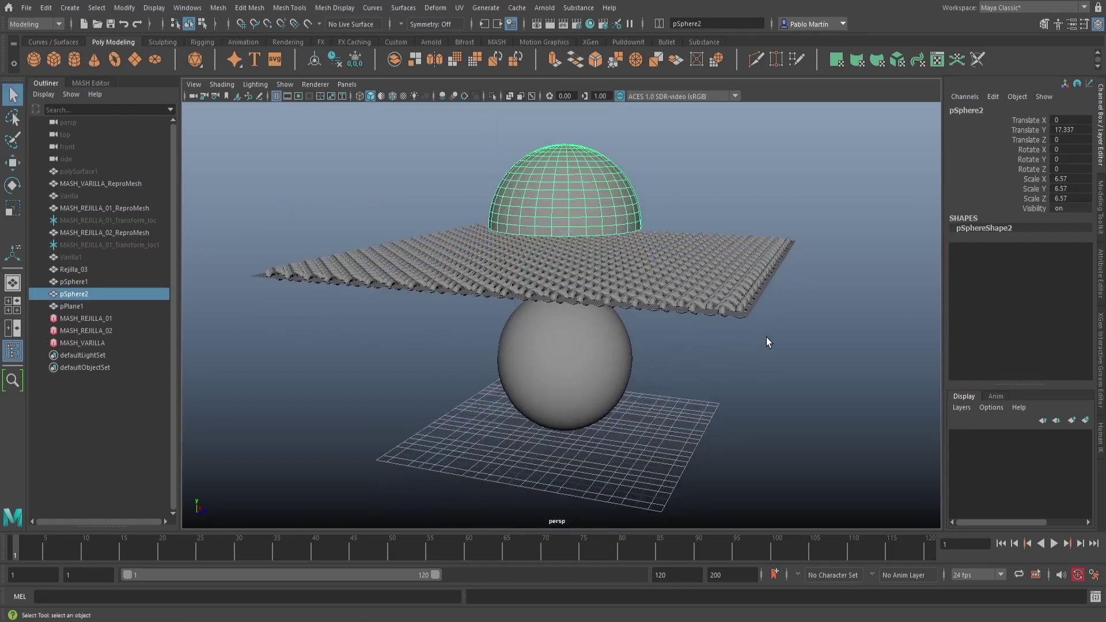
# - Hide the woven mesh Rejilla_03, leaving only the plane between the two spheres
pyautogui.click(73, 269)
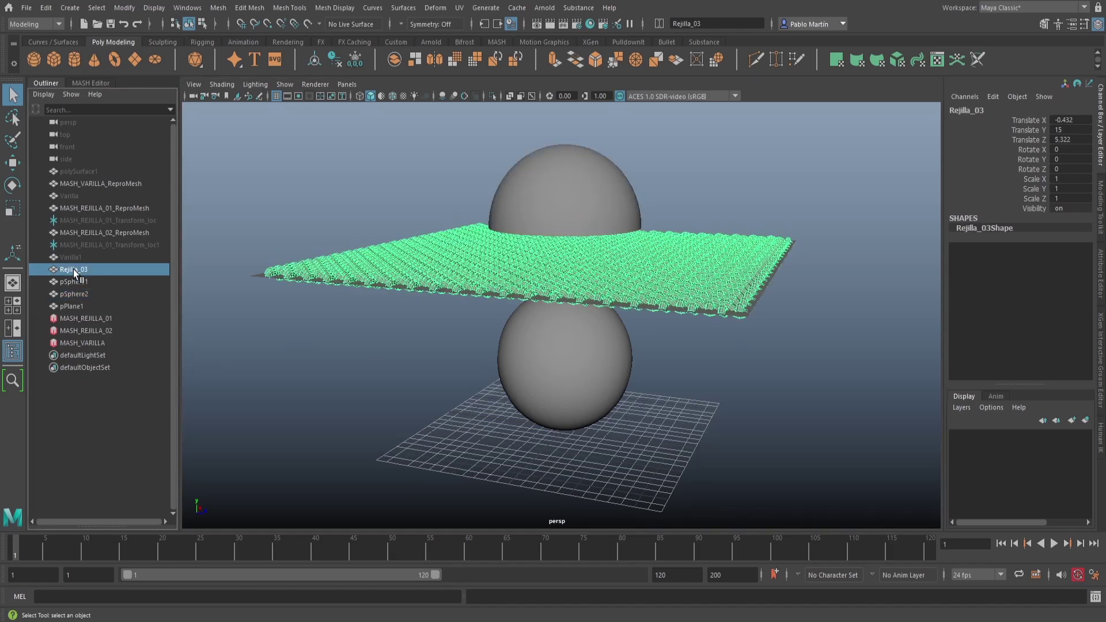
pyautogui.press('h')
pyautogui.keyDown('alt'); pyautogui.moveTo(447, 356); pyautogui.dragTo(469, 347); pyautogui.keyUp('alt')
pyautogui.moveTo(597, 343)
pyautogui.keyDown('alt'); pyautogui.mouseDown()
pyautogui.moveTo(547, 323)
pyautogui.moveTo(582, 343)
pyautogui.mouseUp(); pyautogui.keyUp('alt')
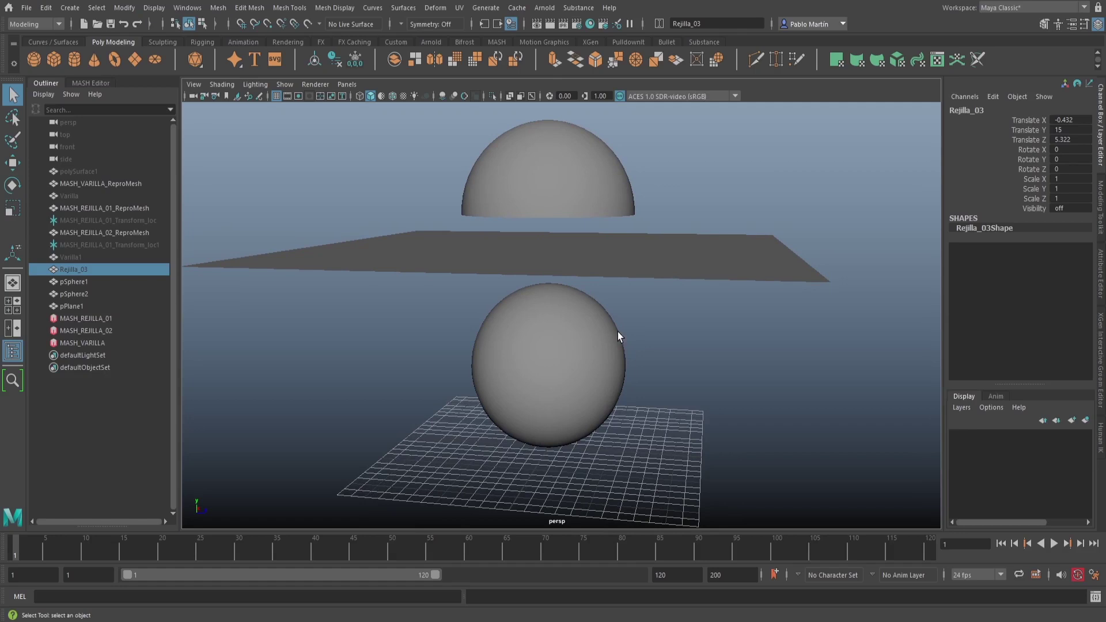
# - Select the lower sphere and switch both the shelf and the menu set to FX
pyautogui.click(575, 325)
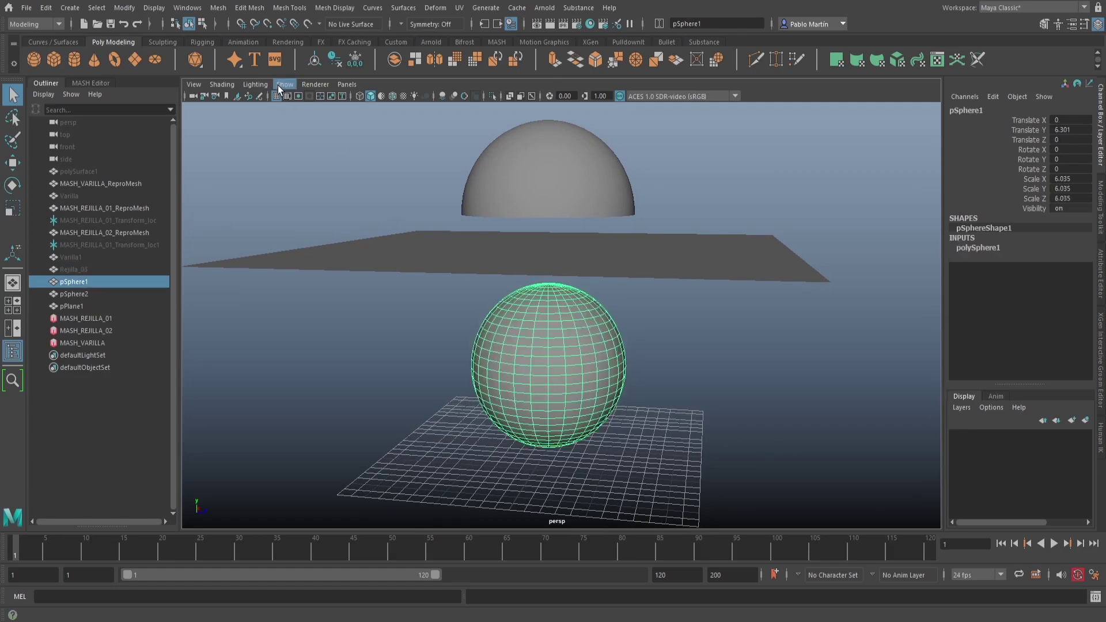
pyautogui.click(318, 41)
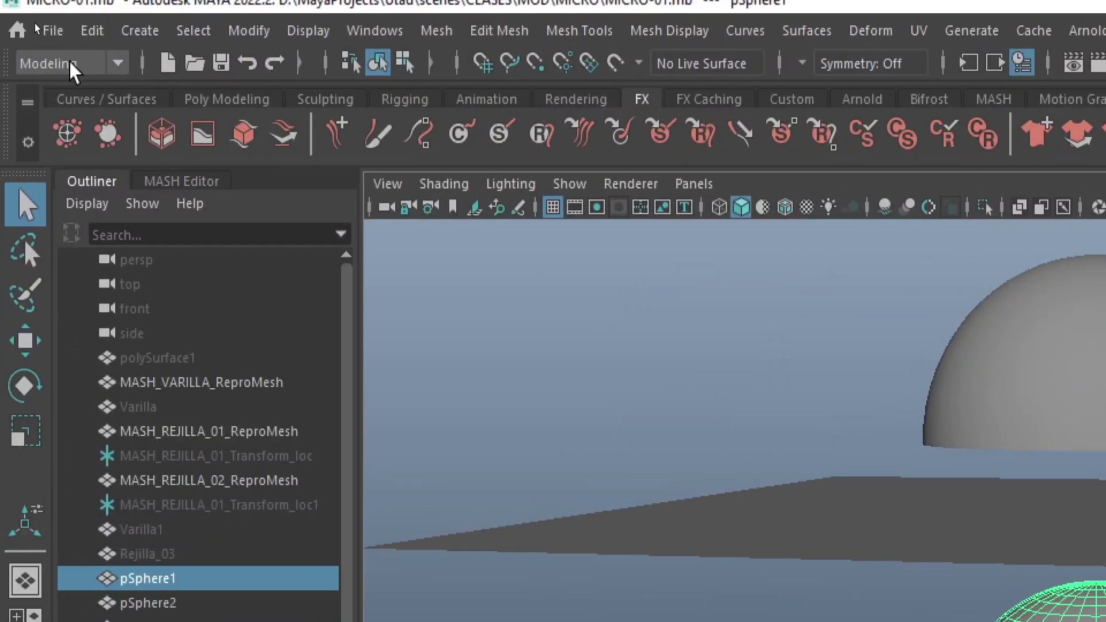
pyautogui.click(72, 64)
pyautogui.click(78, 160)
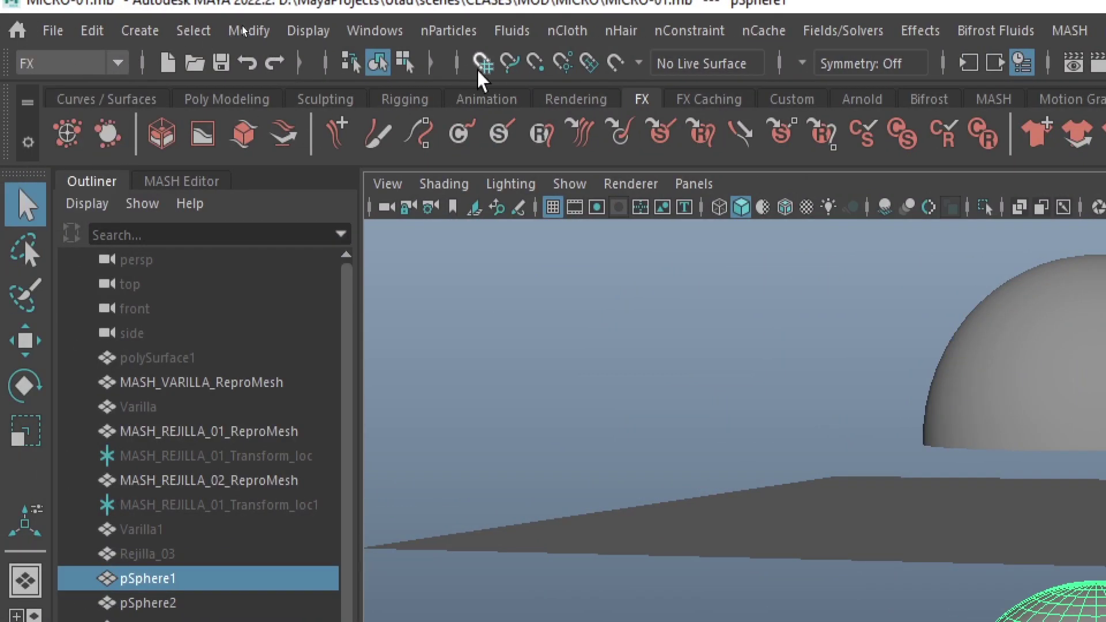
pyautogui.click(569, 32)
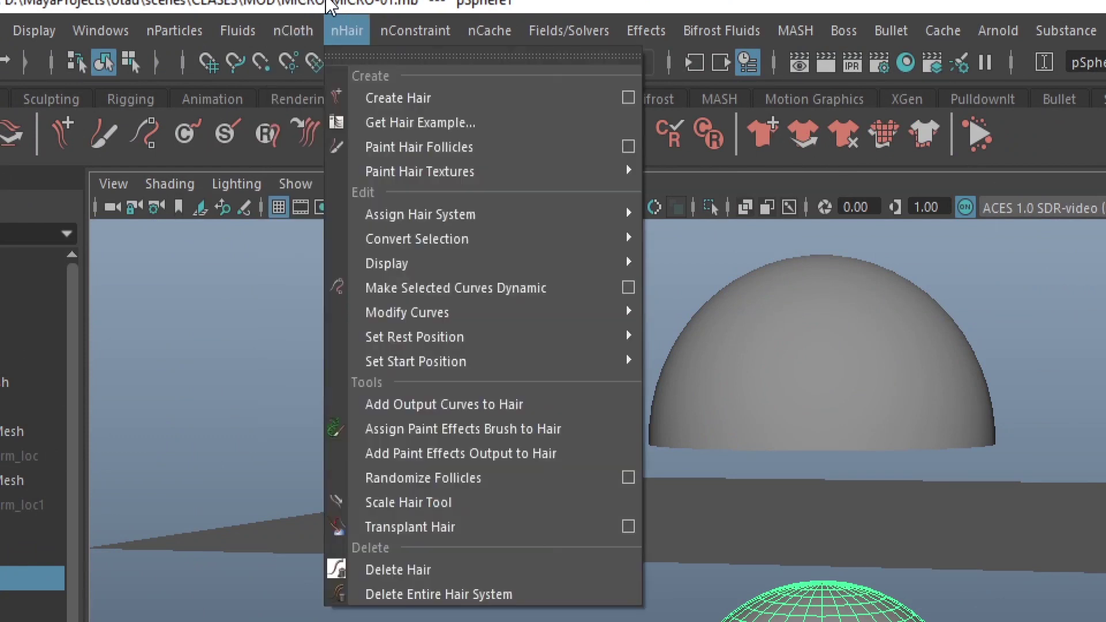
pyautogui.click(342, 32)
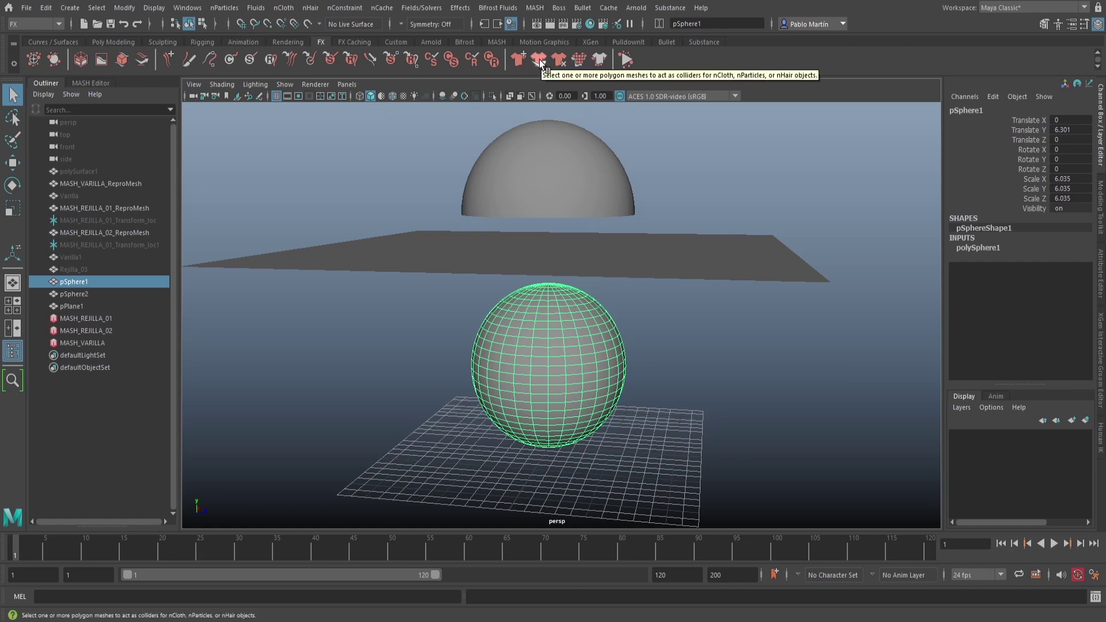
# - Make the lower sphere and the half sphere passive colliders, one after the other
pyautogui.click(539, 60)
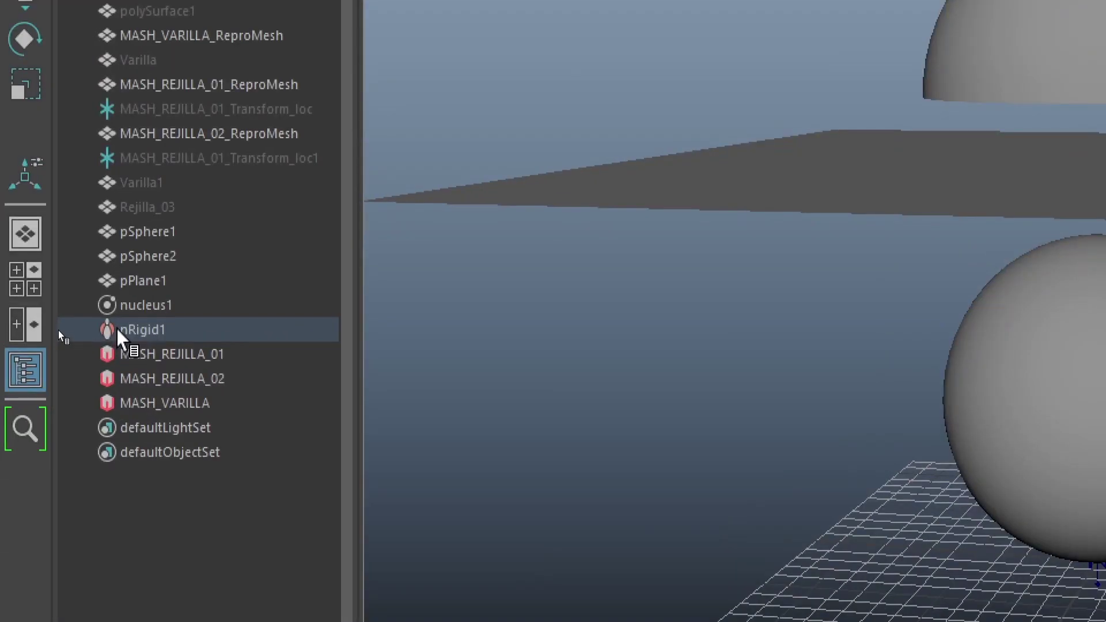
pyautogui.click(134, 305)
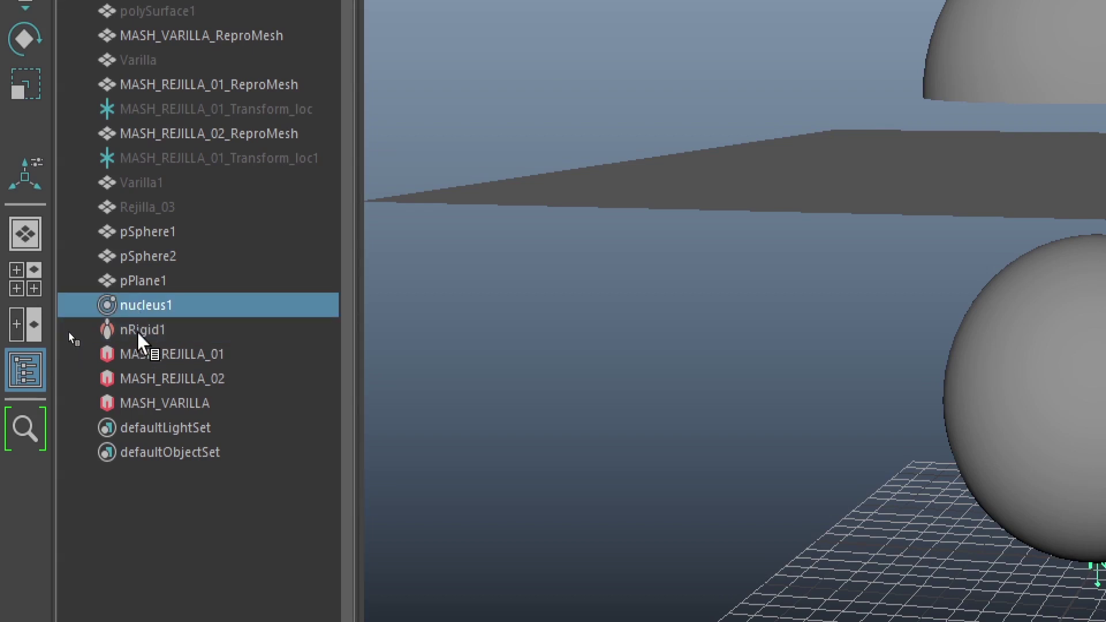
pyautogui.click(138, 333)
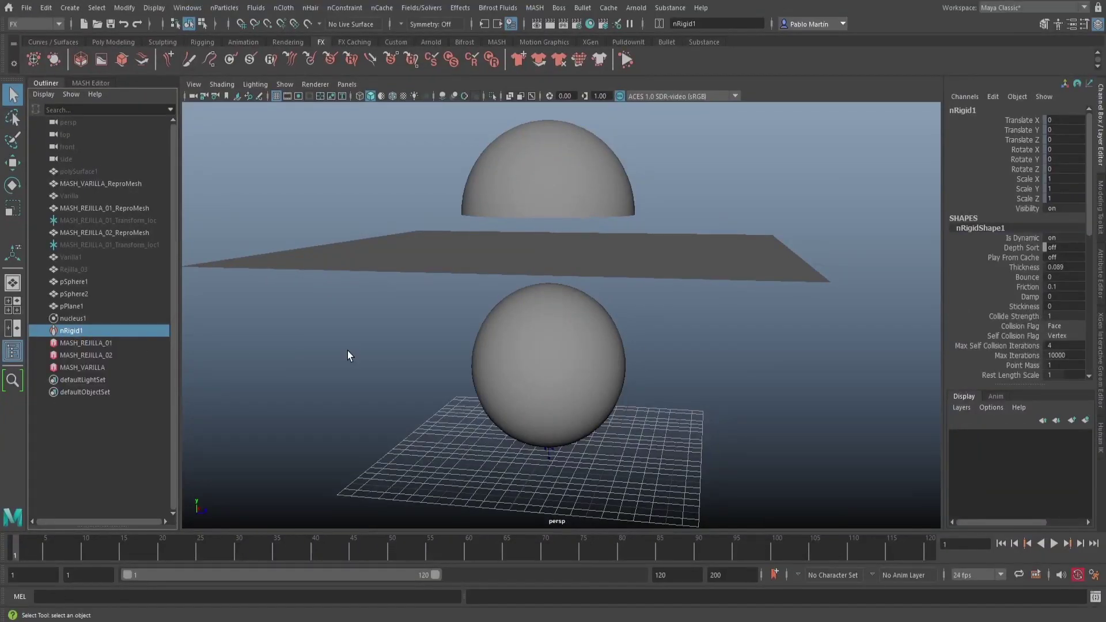
pyautogui.click(535, 171)
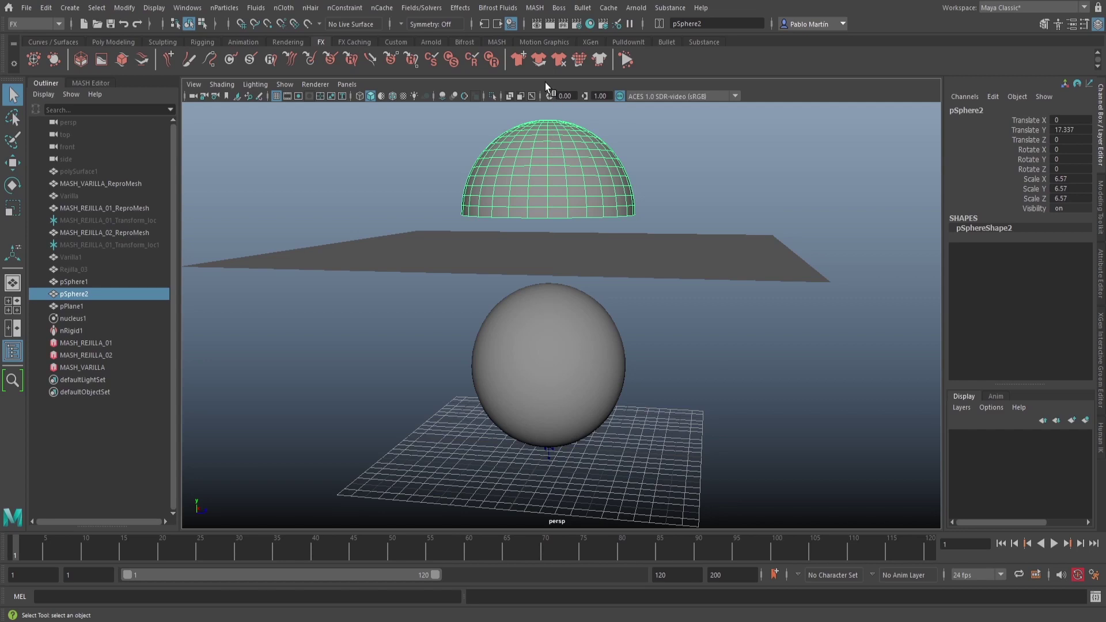
pyautogui.click(541, 58)
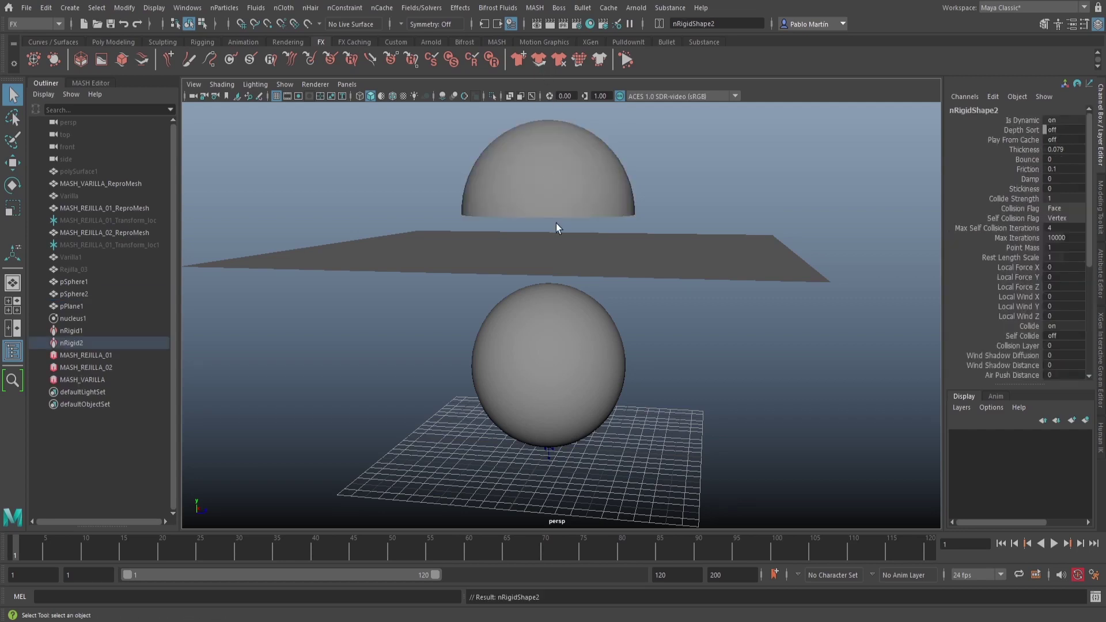
# - Delete the construction history of the plane between the spheres and return to the FX tools
pyautogui.click(663, 247)
pyautogui.keyDown('alt'); pyautogui.moveTo(662, 248); pyautogui.dragTo(692, 227); pyautogui.keyUp('alt')
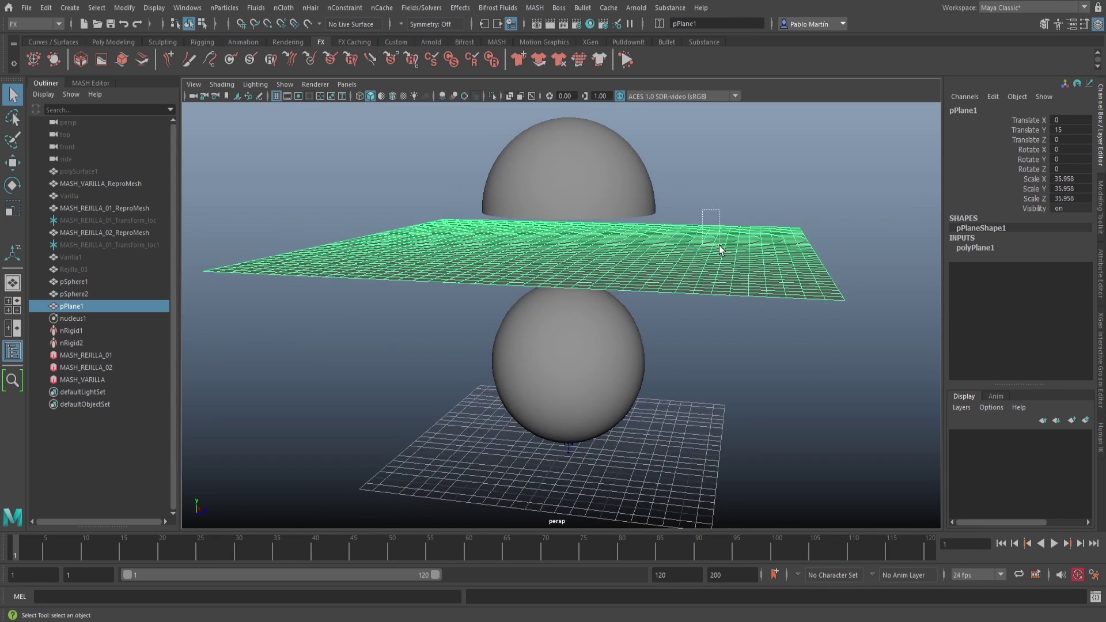
pyautogui.press('f')
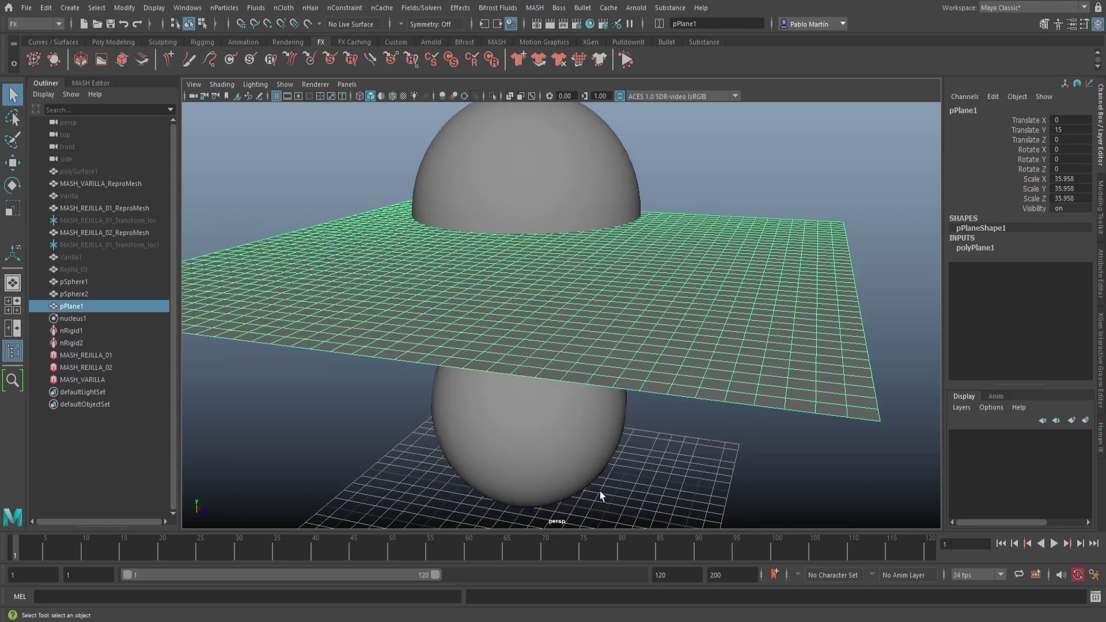
pyautogui.click(707, 199)
pyautogui.click(695, 237)
pyautogui.keyDown('alt'); pyautogui.moveTo(592, 294); pyautogui.dragTo(530, 299); pyautogui.keyUp('alt')
pyautogui.keyDown('alt'); pyautogui.moveTo(530, 299); pyautogui.dragTo(740, 250, button='right'); pyautogui.keyUp('alt')
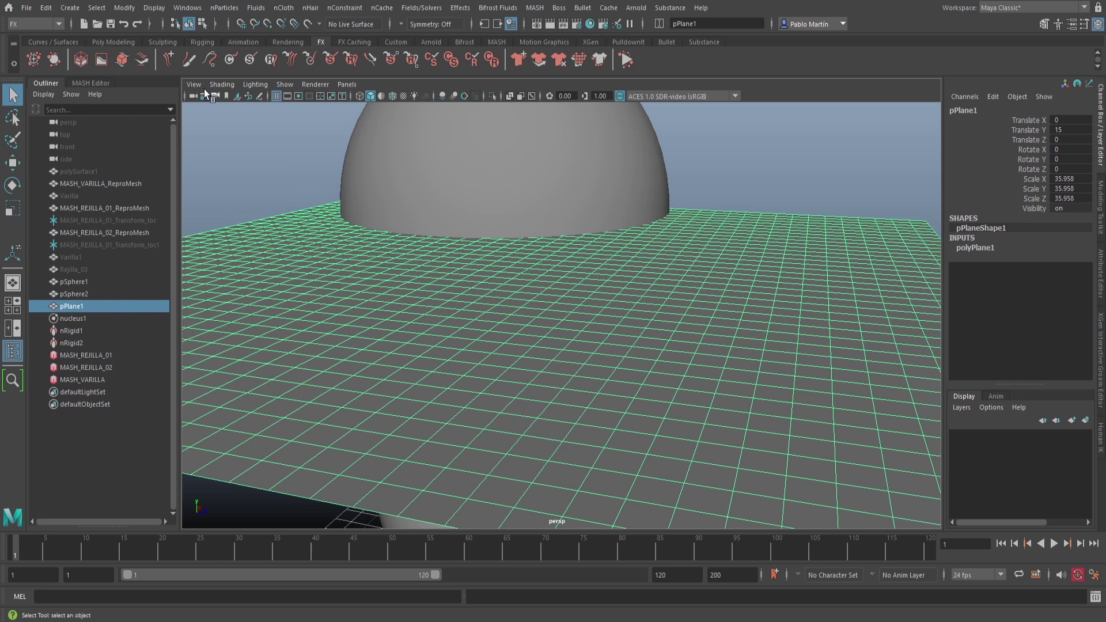
pyautogui.click(113, 41)
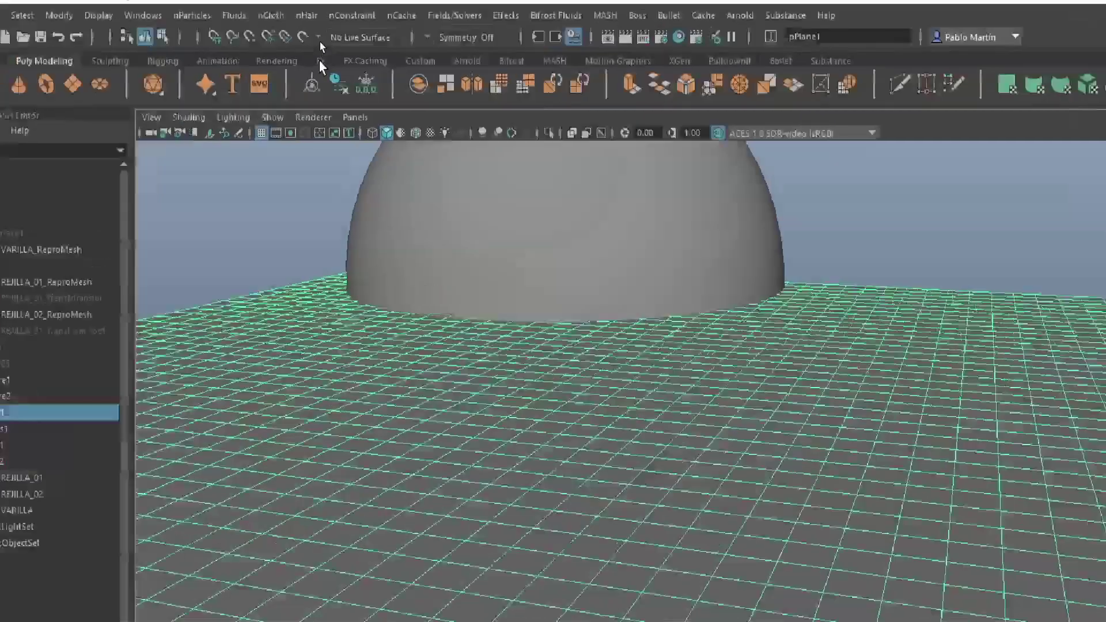
pyautogui.click(321, 42)
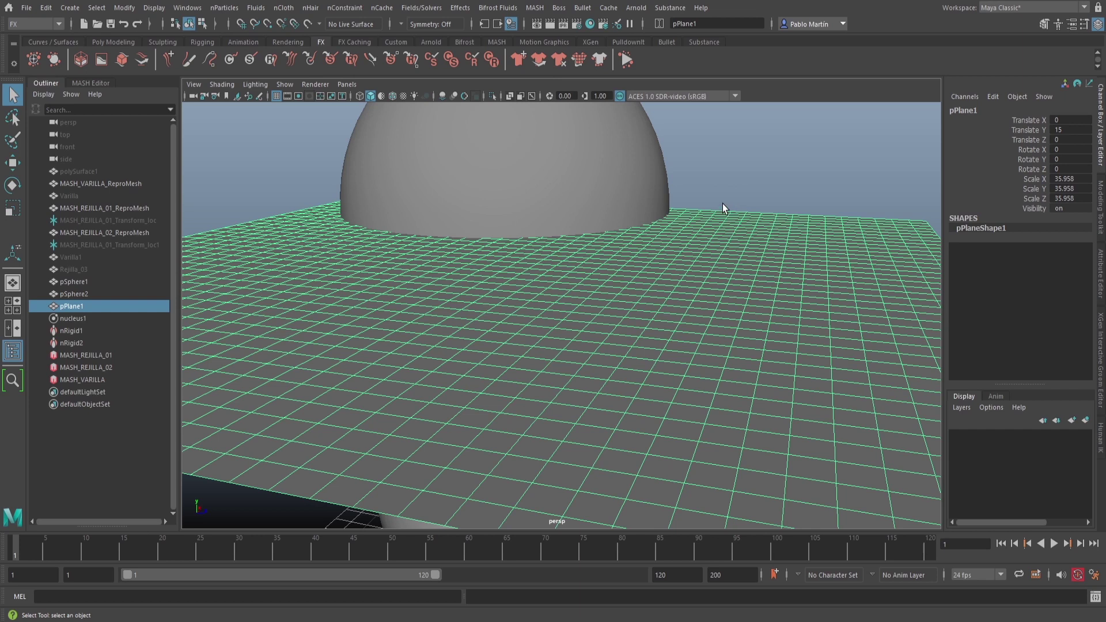
# - Convert the selected plane to nCloth and frame the whole setup in the perspective view
pyautogui.click(517, 57)
pyautogui.press('f')
pyautogui.keyDown('alt'); pyautogui.moveTo(640, 356); pyautogui.dragTo(639, 321); pyautogui.keyUp('alt')
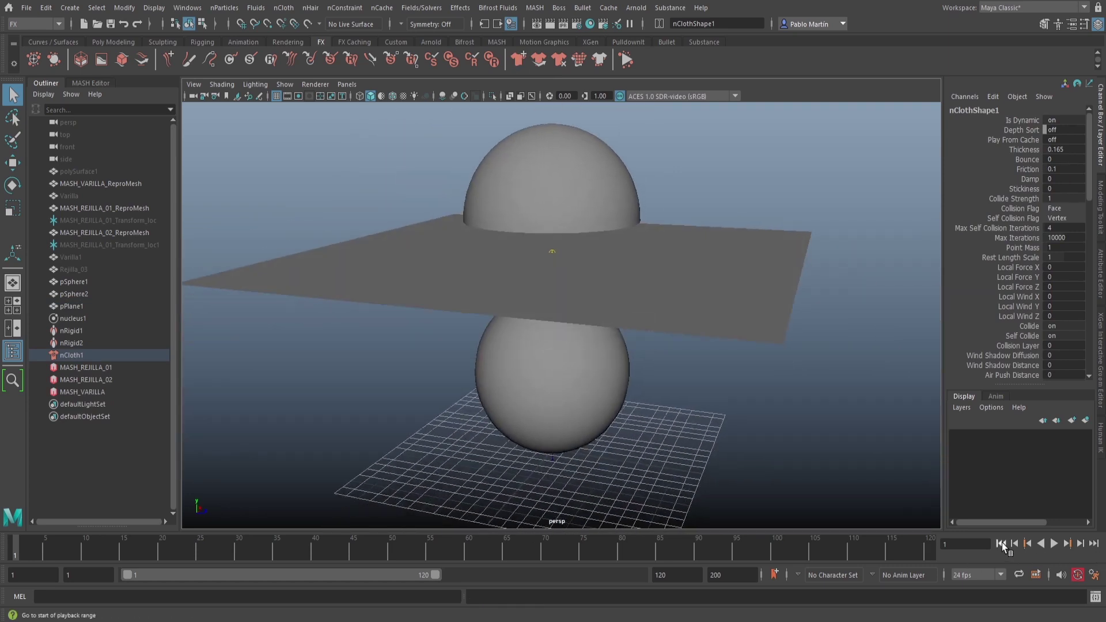
# - Play the cloth simulation, examine how the plane drapes over the lower sphere, and replay it from frame 1
pyautogui.click(1055, 544)
pyautogui.keyDown('alt'); pyautogui.moveTo(725, 366); pyautogui.dragTo(656, 328); pyautogui.keyUp('alt')
pyautogui.press('Escape')
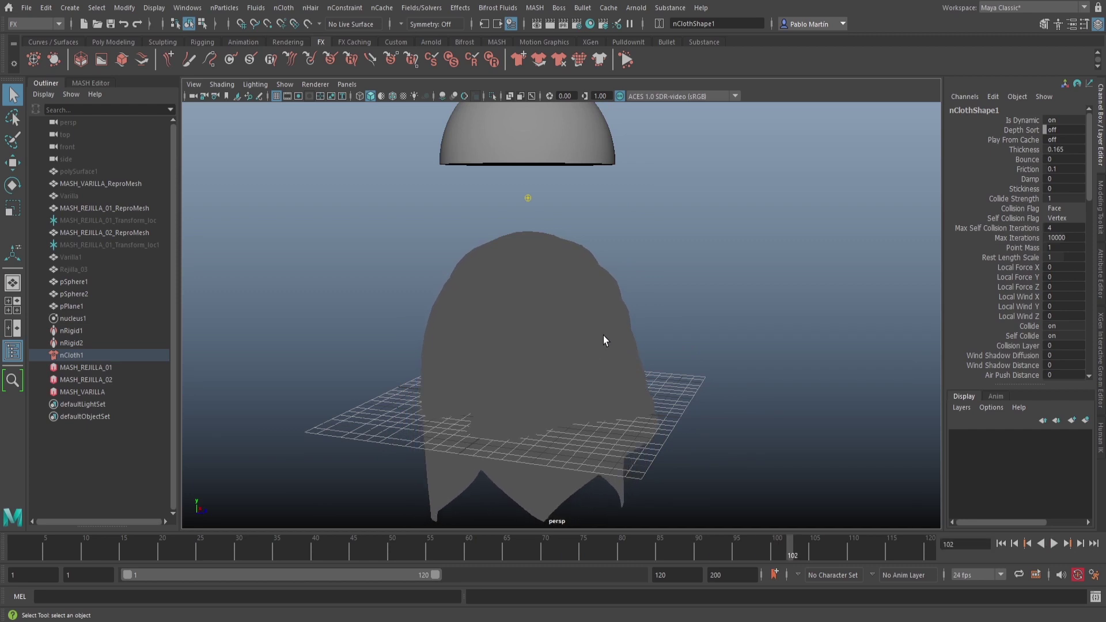
pyautogui.click(610, 281)
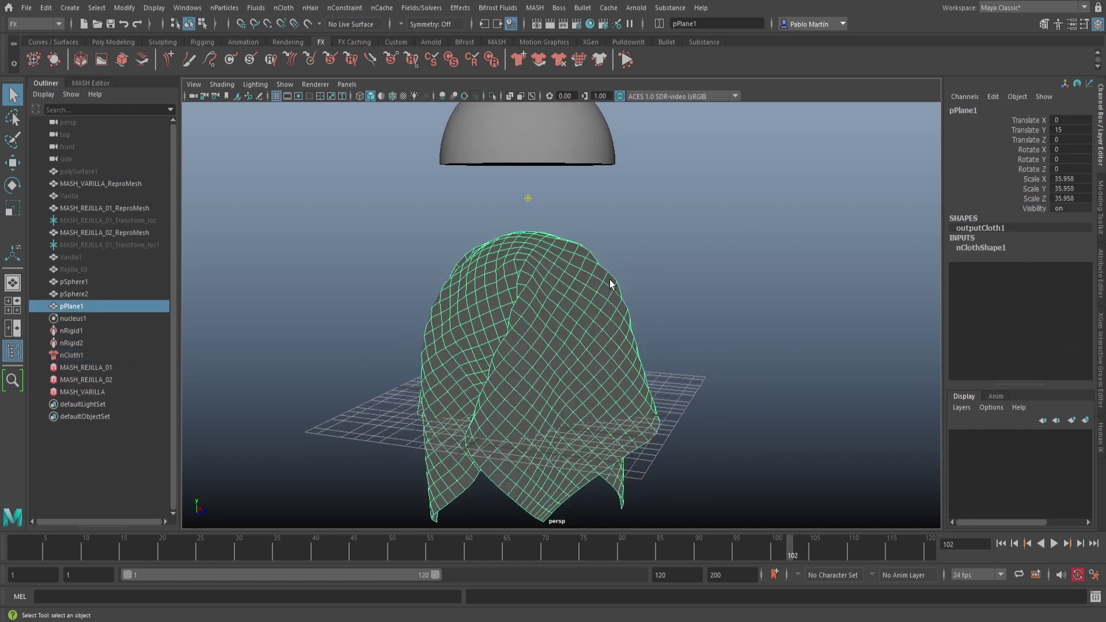
pyautogui.click(637, 264)
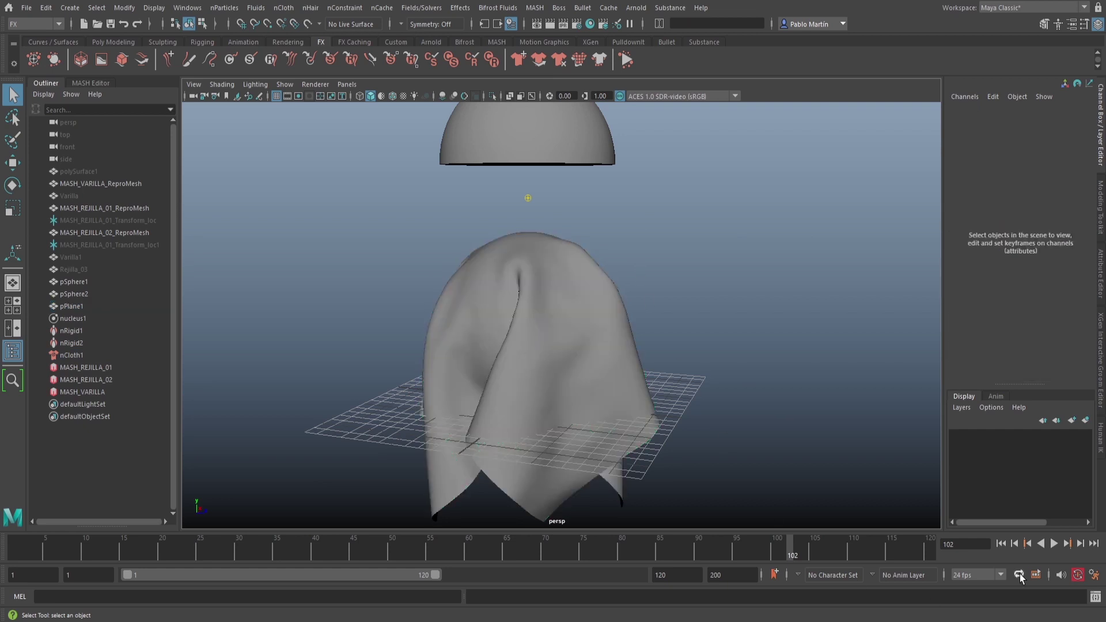
pyautogui.click(1001, 544)
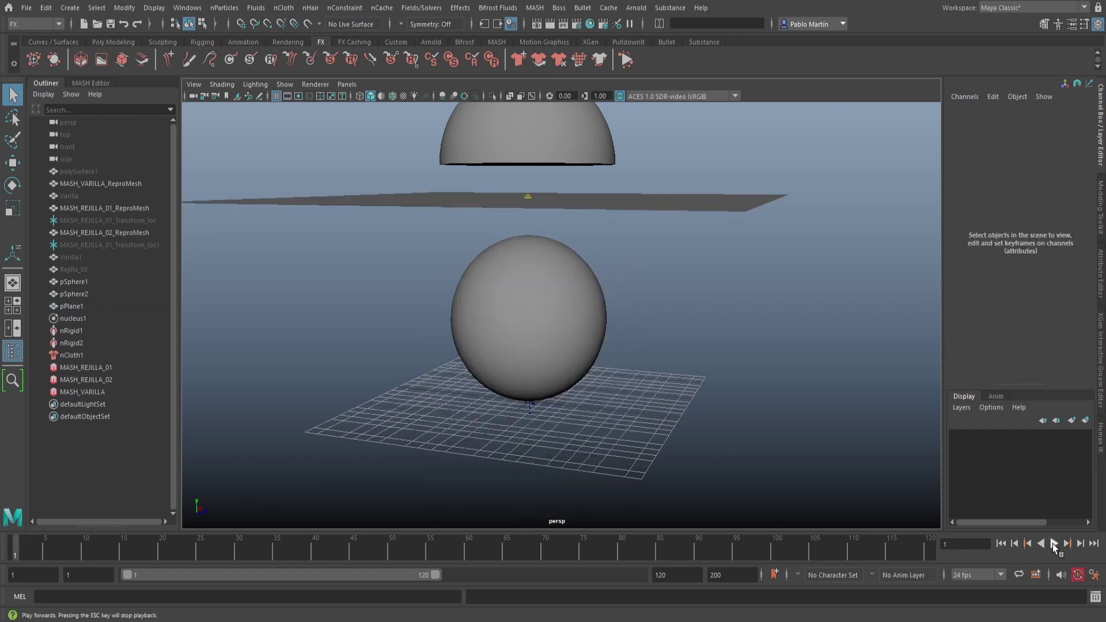
pyautogui.click(1053, 543)
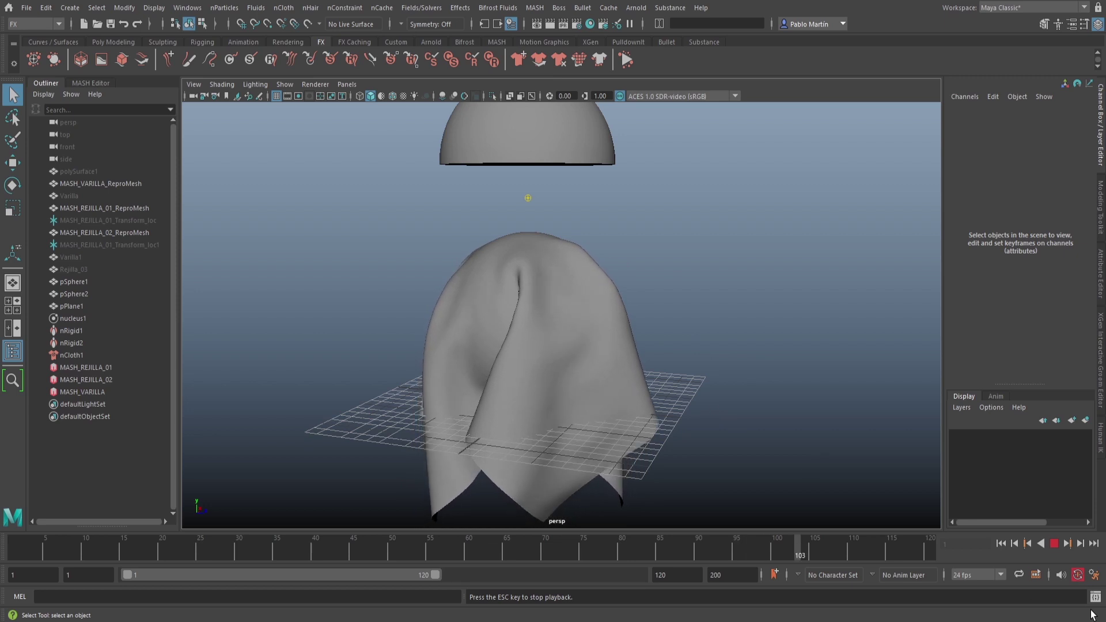
# - Stop playback, extend the playback range to frame 200, and return to the first frame
pyautogui.press('Escape')
pyautogui.moveTo(435, 575); pyautogui.dragTo(646, 583)
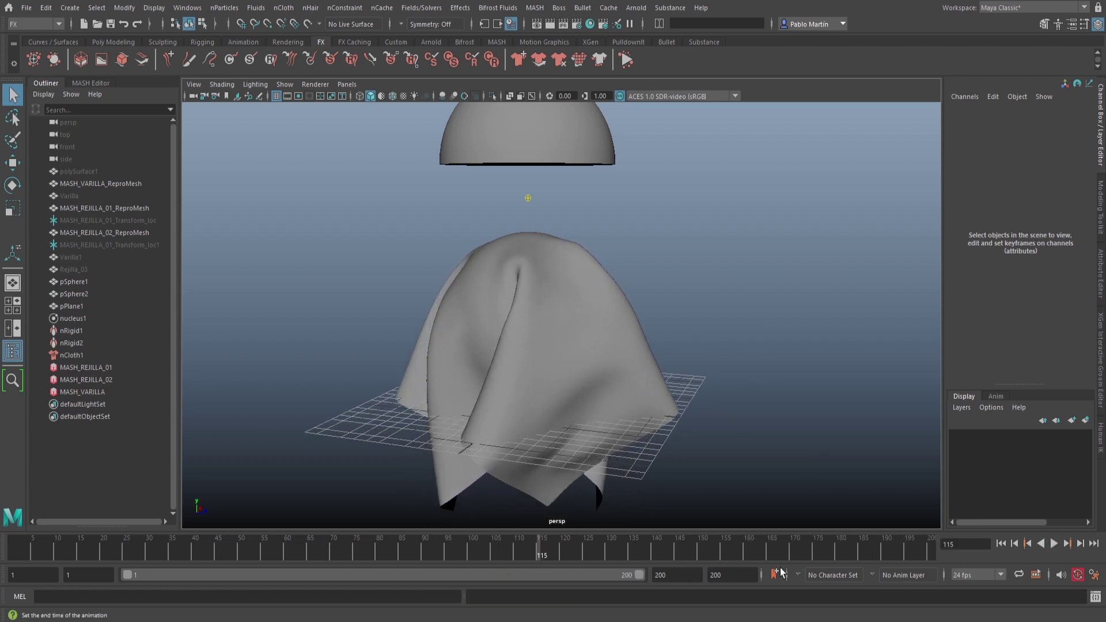
pyautogui.click(1001, 543)
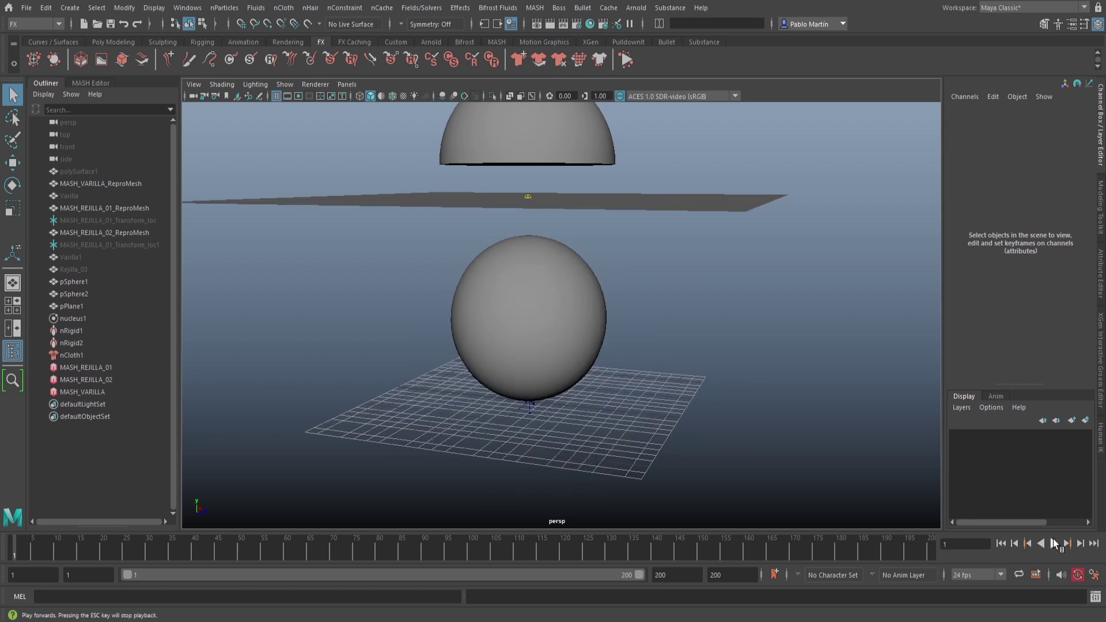
# - Play the cloth simulation to about frame 111, stop it, and examine the folds over the lower sphere
pyautogui.click(1054, 543)
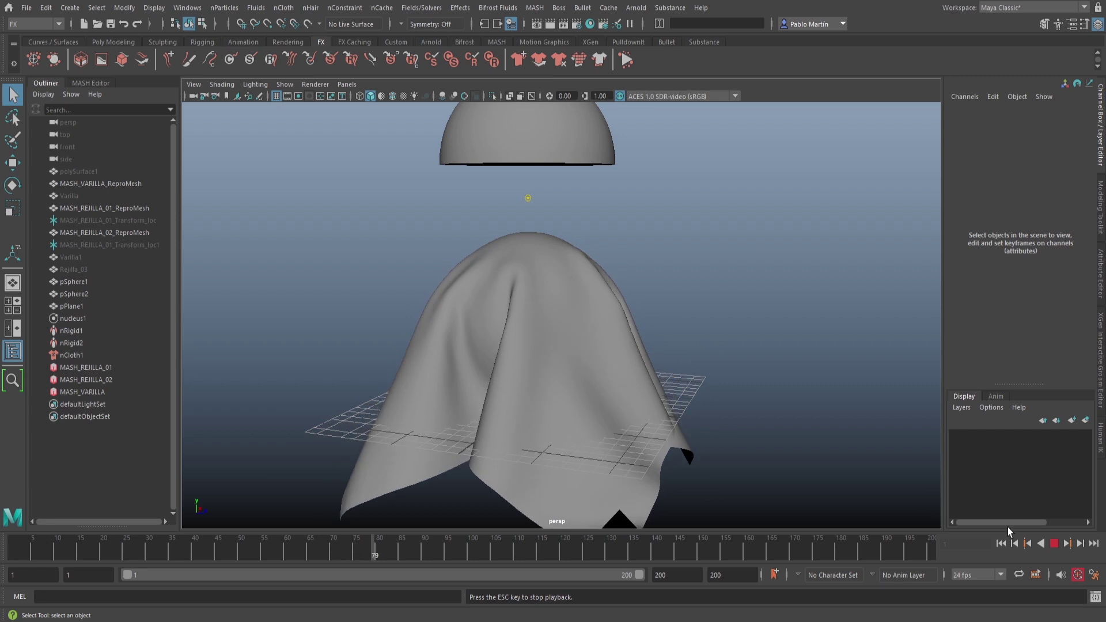
pyautogui.click(1054, 544)
pyautogui.moveTo(495, 326)
pyautogui.keyDown('alt'); pyautogui.mouseDown()
pyautogui.moveTo(531, 328)
pyautogui.moveTo(502, 329)
pyautogui.mouseUp(); pyautogui.keyUp('alt')
pyautogui.keyDown('alt'); pyautogui.moveTo(501, 328); pyautogui.dragTo(708, 350, button='right'); pyautogui.keyUp('alt')
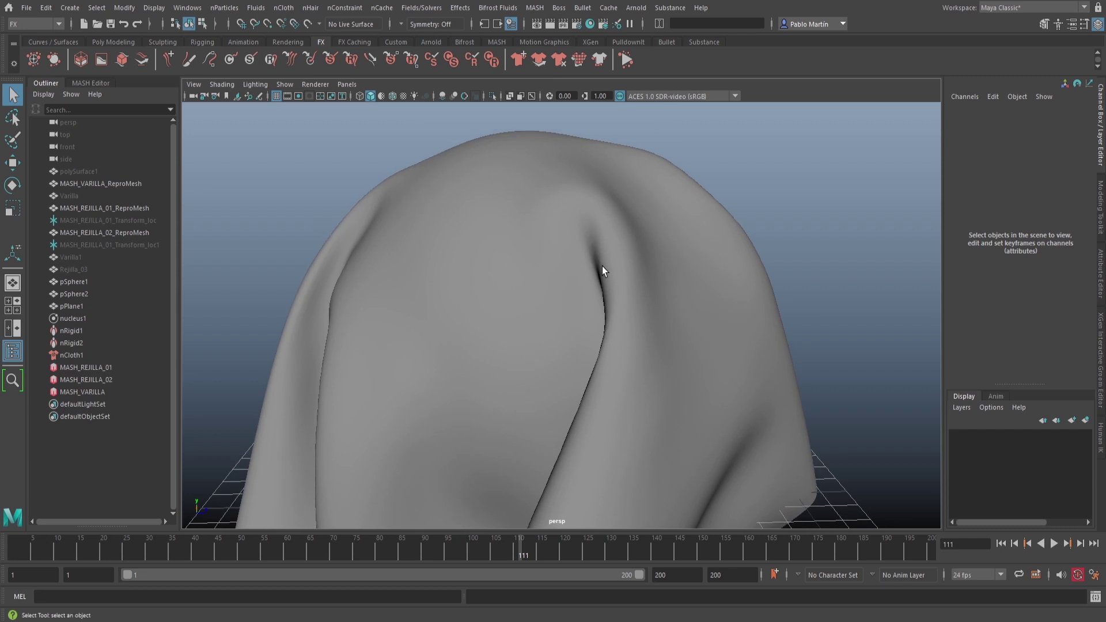
# - Open the Dynamic Properties of nClothShape1 for the draped plane
pyautogui.click(727, 236)
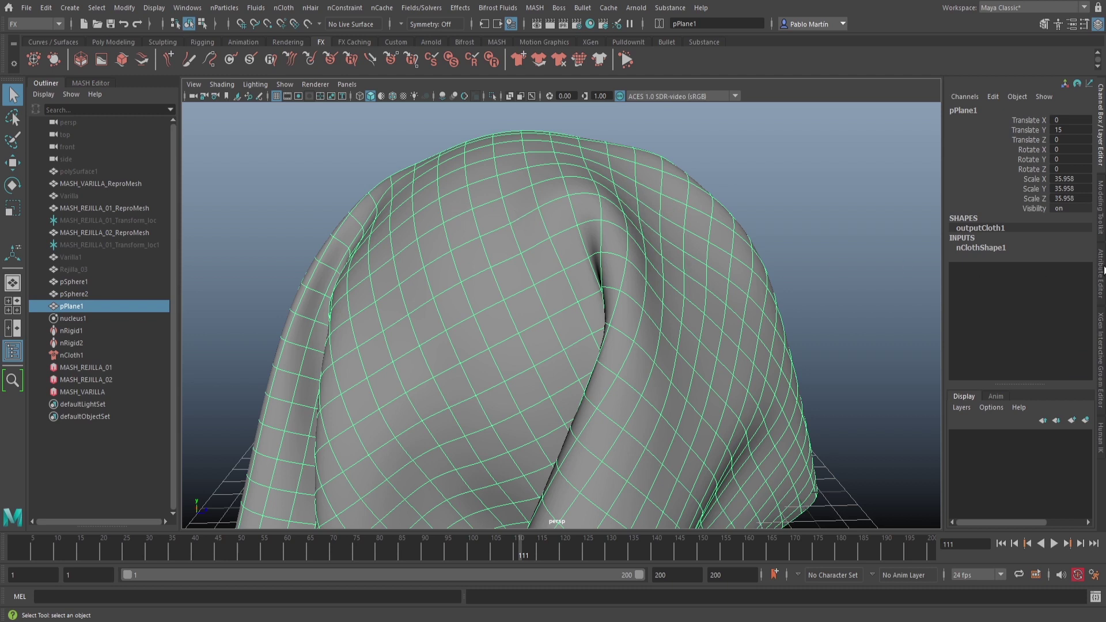
pyautogui.click(1101, 271)
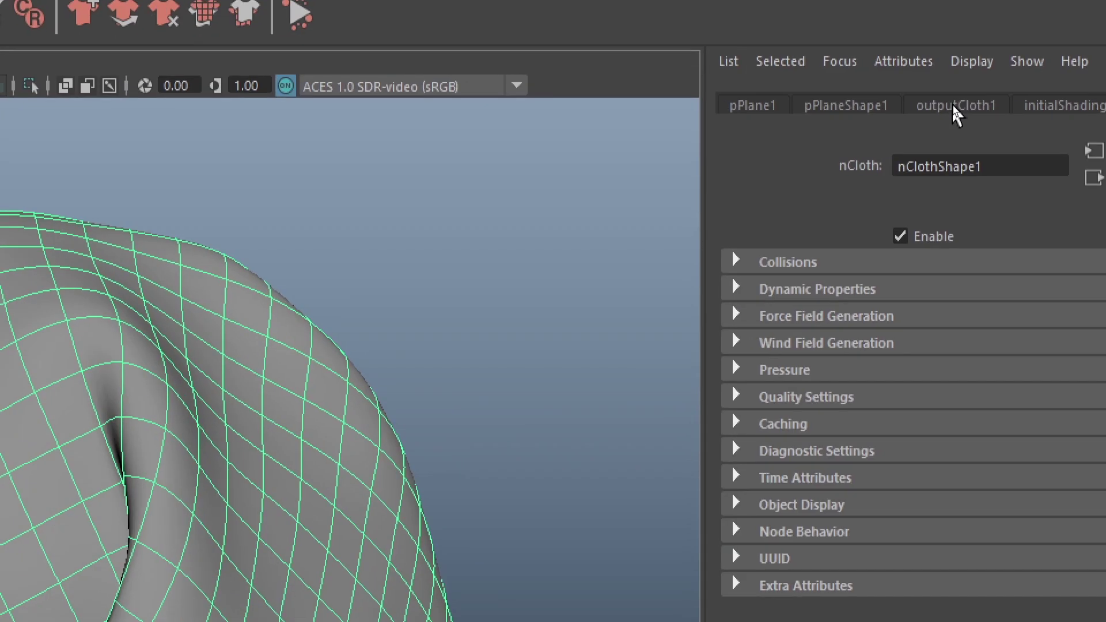
pyautogui.click(953, 105)
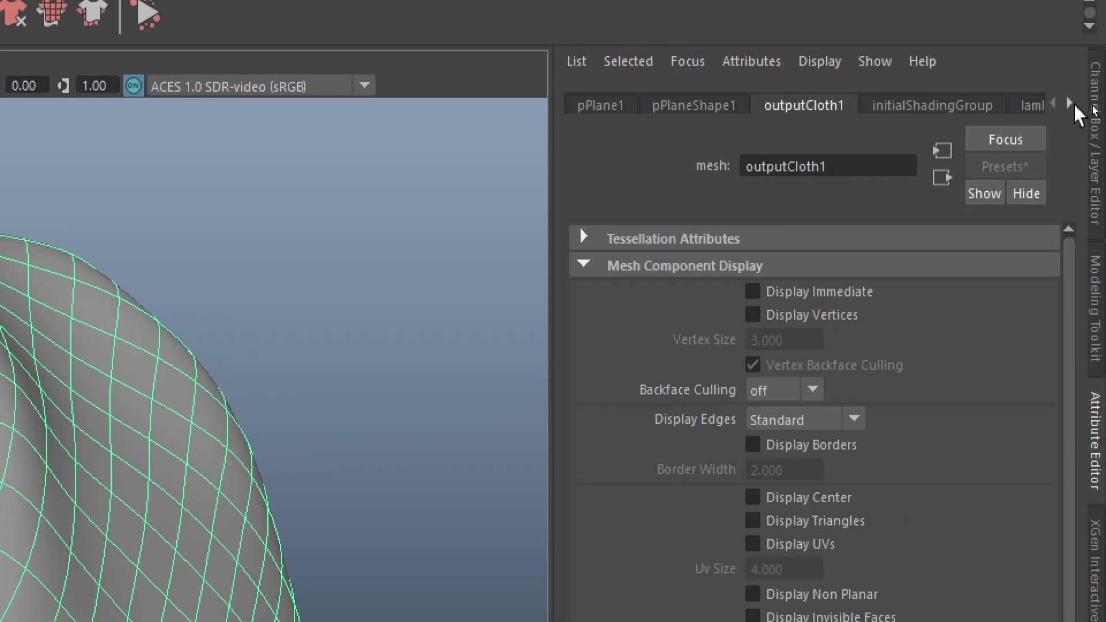
pyautogui.click(1073, 106)
pyautogui.click(1070, 103)
pyautogui.click(1070, 103)
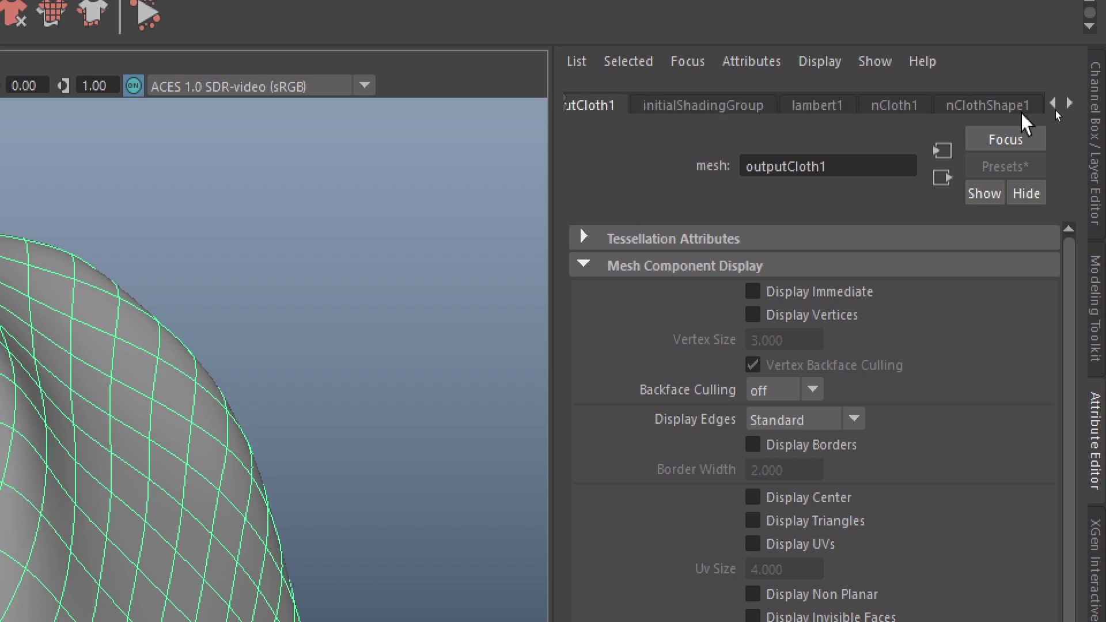
pyautogui.click(904, 105)
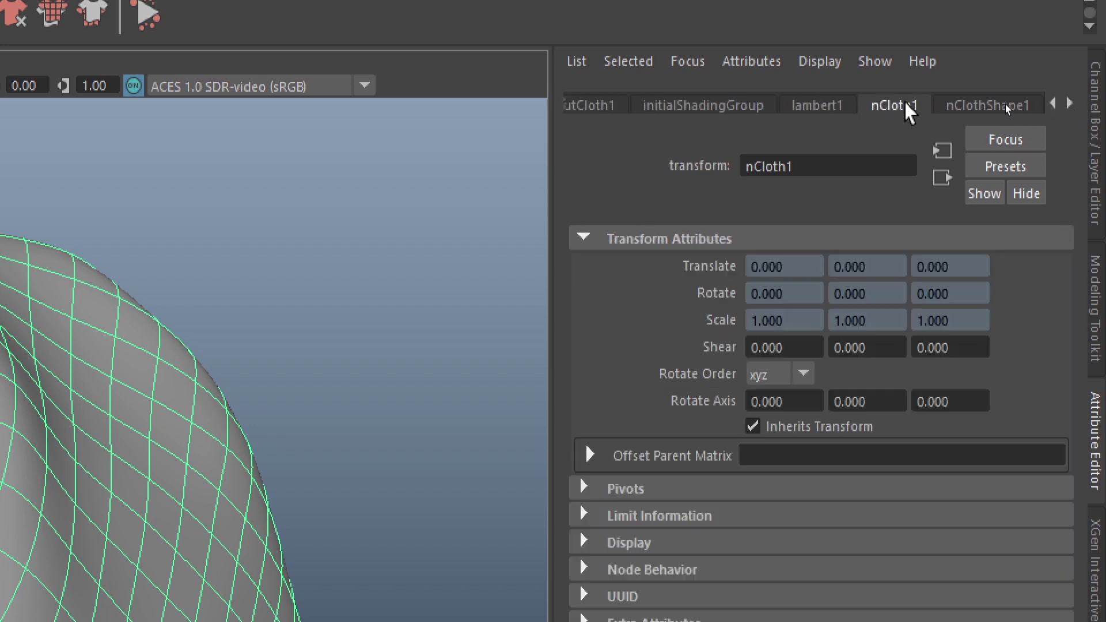
pyautogui.click(962, 106)
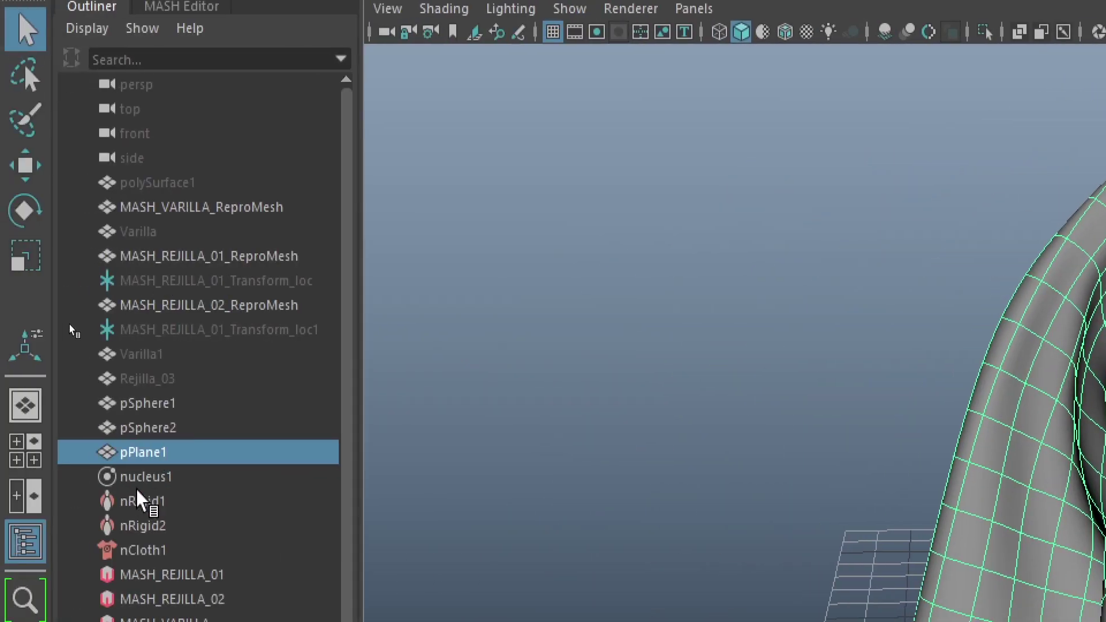
pyautogui.click(144, 551)
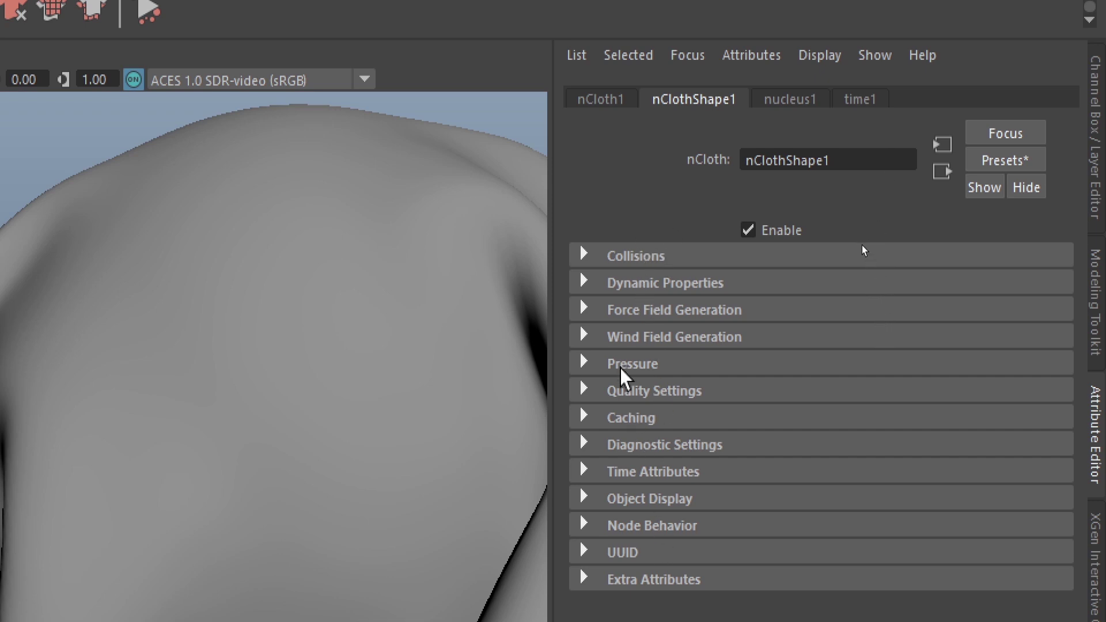
pyautogui.click(630, 283)
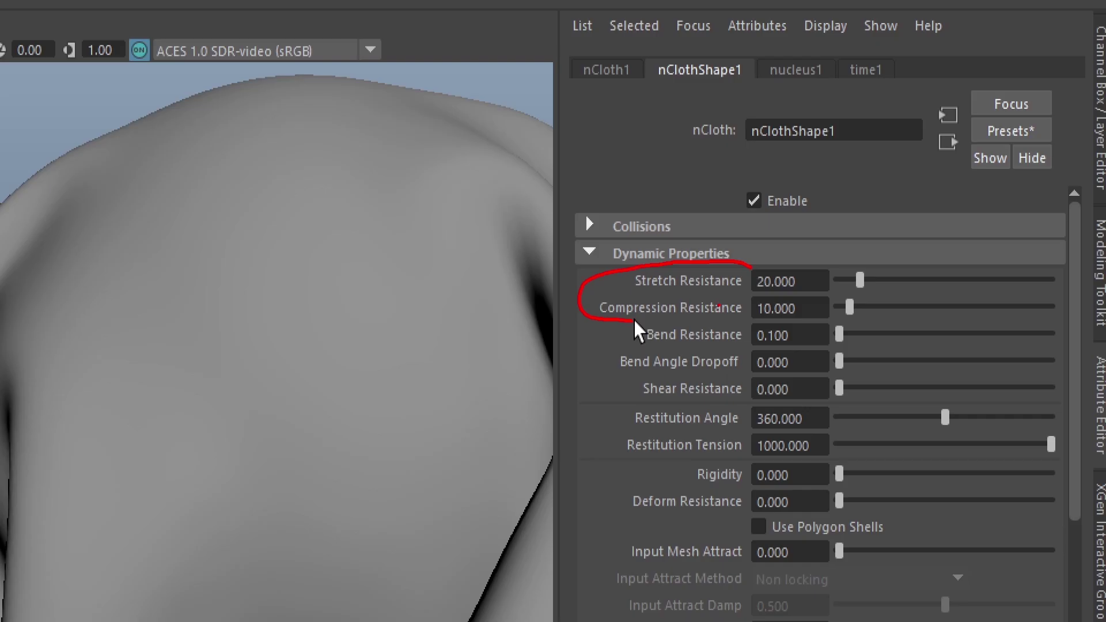
# - Set the cloth's Stretch Resistance to 2 and Compression Resistance to 1
pyautogui.click(793, 282)
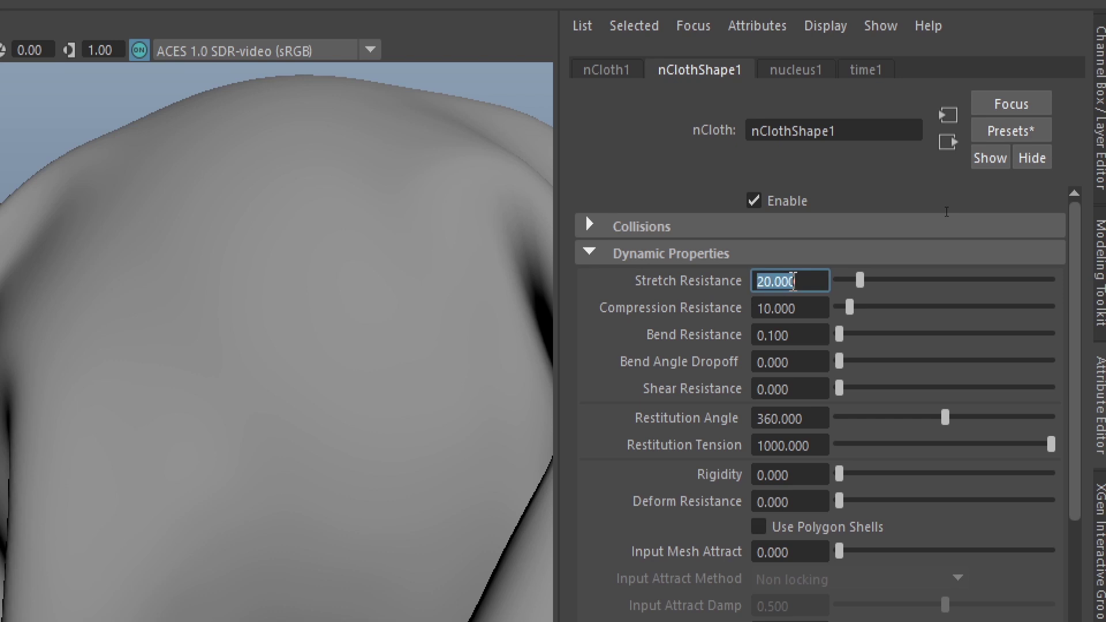
pyautogui.write('4')
pyautogui.press('BackSpace')
pyautogui.write('2')
pyautogui.press('Tab')
pyautogui.write('1')
pyautogui.press('Return')
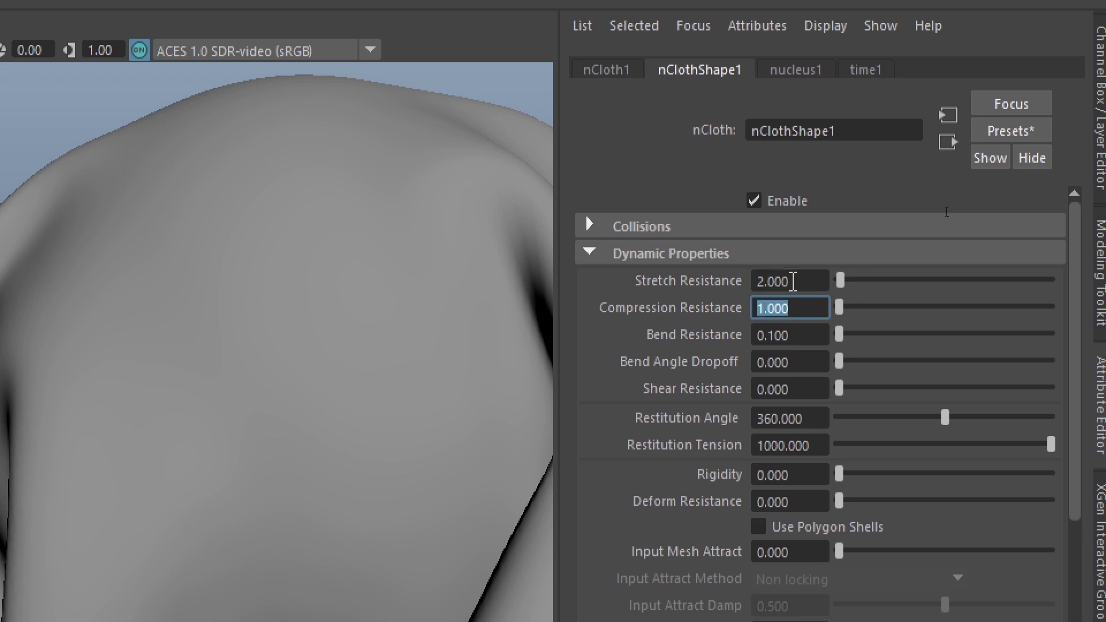
# - Replay the simulation from frame 1 to about frame 117 and examine how the adjusted cloth drapes over the sphere
pyautogui.click(487, 296)
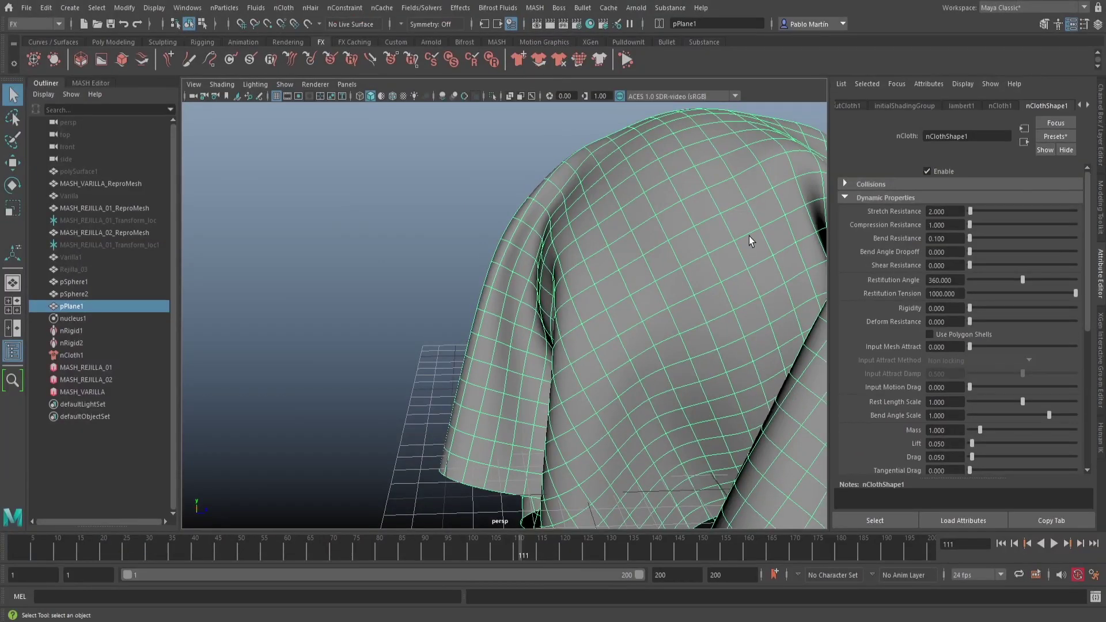
pyautogui.keyDown('alt'); pyautogui.moveTo(402, 337); pyautogui.dragTo(181, 357, button='right'); pyautogui.keyUp('alt')
pyautogui.keyDown('alt'); pyautogui.moveTo(187, 361); pyautogui.dragTo(142, 362, button='middle'); pyautogui.keyUp('alt')
pyautogui.keyDown('alt'); pyautogui.moveTo(621, 252); pyautogui.dragTo(528, 252, button='middle'); pyautogui.keyUp('alt')
pyautogui.keyDown('alt'); pyautogui.moveTo(528, 252); pyautogui.dragTo(520, 250); pyautogui.keyUp('alt')
pyautogui.keyDown('alt'); pyautogui.moveTo(520, 251); pyautogui.dragTo(554, 259, button='middle'); pyautogui.keyUp('alt')
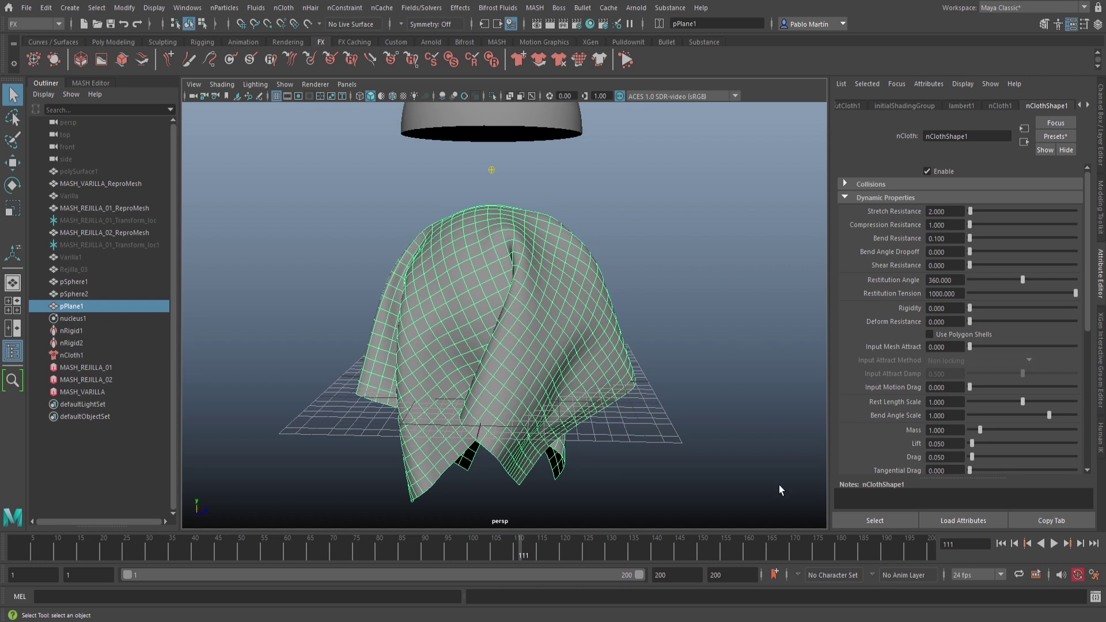
pyautogui.keyDown('alt'); pyautogui.moveTo(441, 283); pyautogui.dragTo(518, 312, button='right'); pyautogui.keyUp('alt')
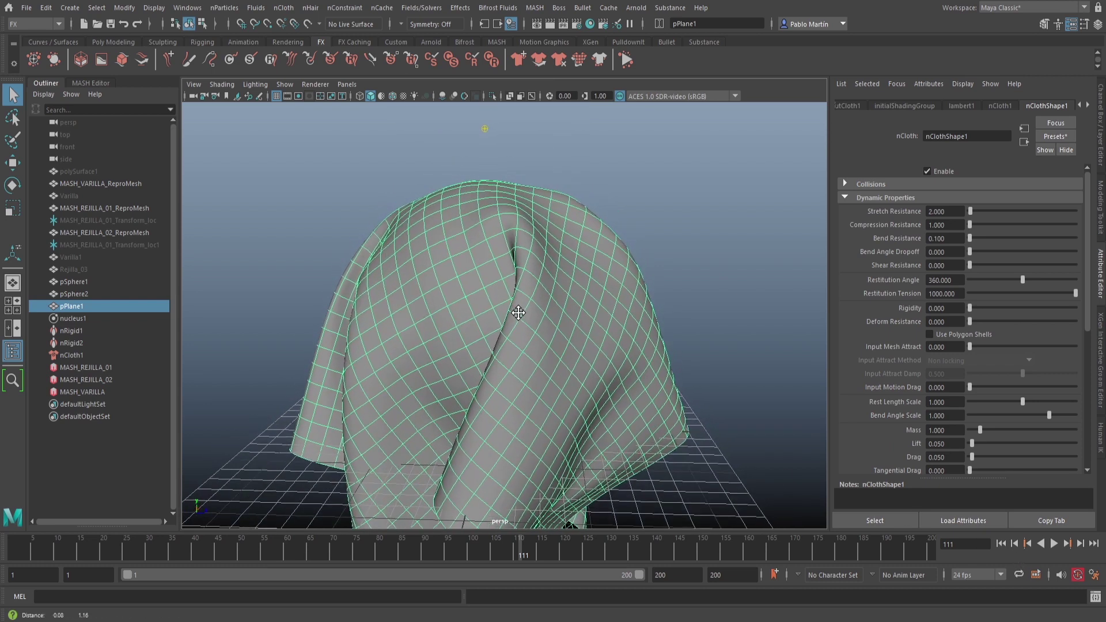
pyautogui.click(1000, 544)
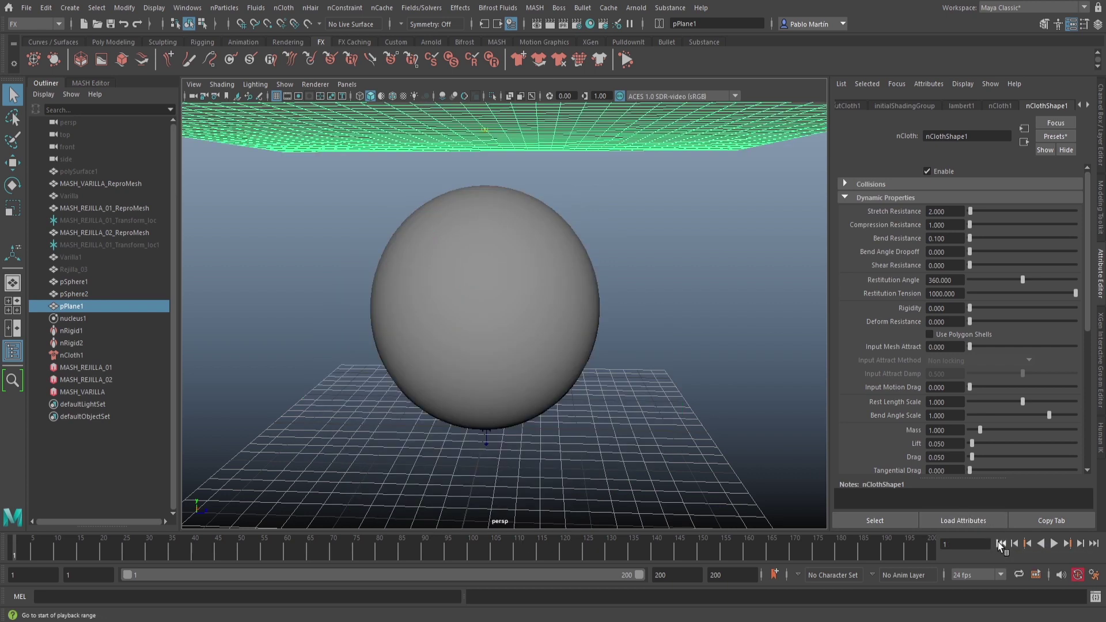
pyautogui.click(1055, 544)
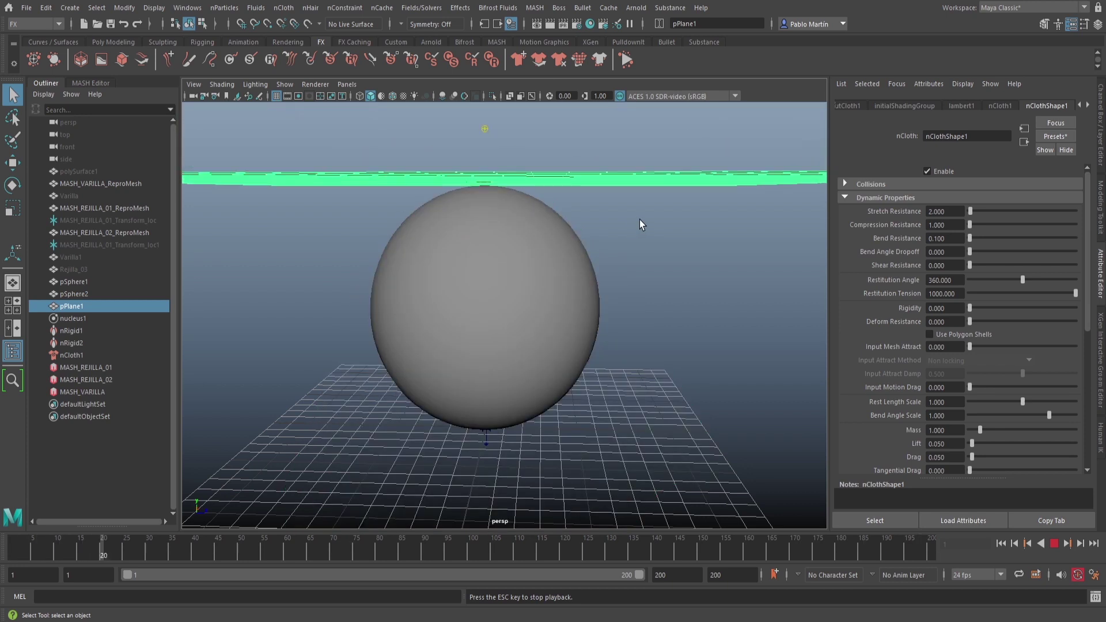
pyautogui.click(630, 187)
pyautogui.keyDown('alt'); pyautogui.moveTo(703, 317); pyautogui.dragTo(597, 269, button='right'); pyautogui.keyUp('alt')
pyautogui.press('Escape')
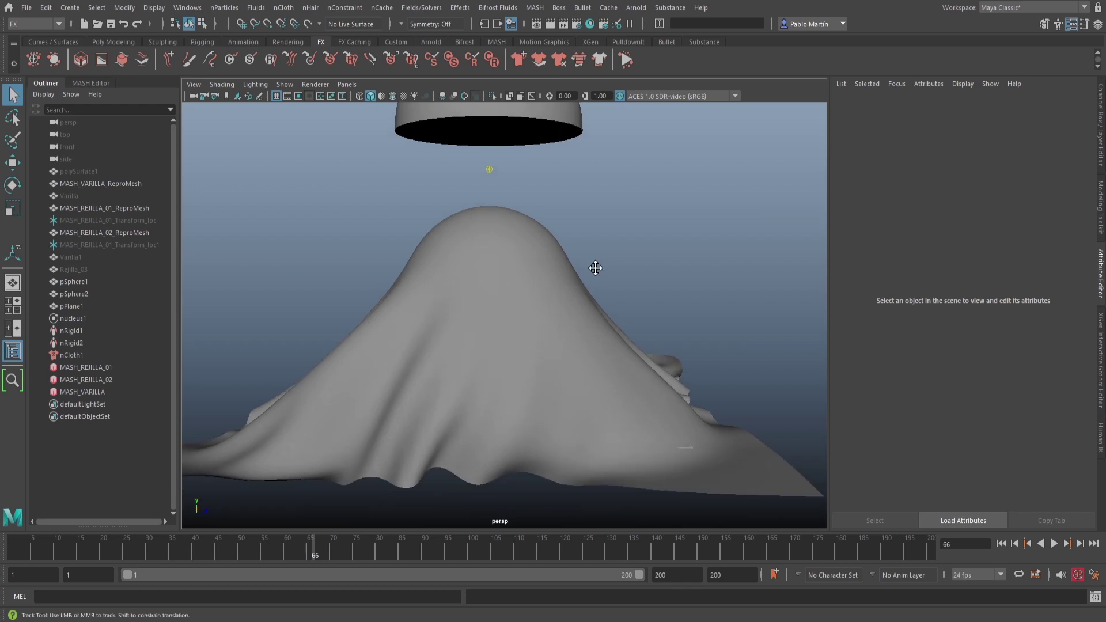
pyautogui.click(1056, 544)
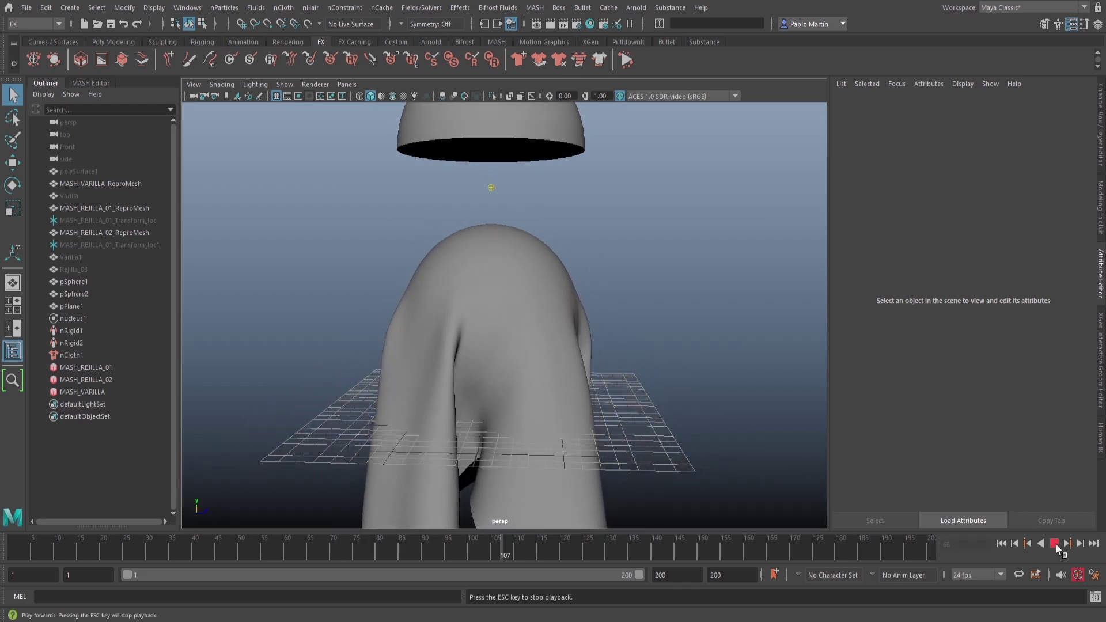
pyautogui.click(1056, 543)
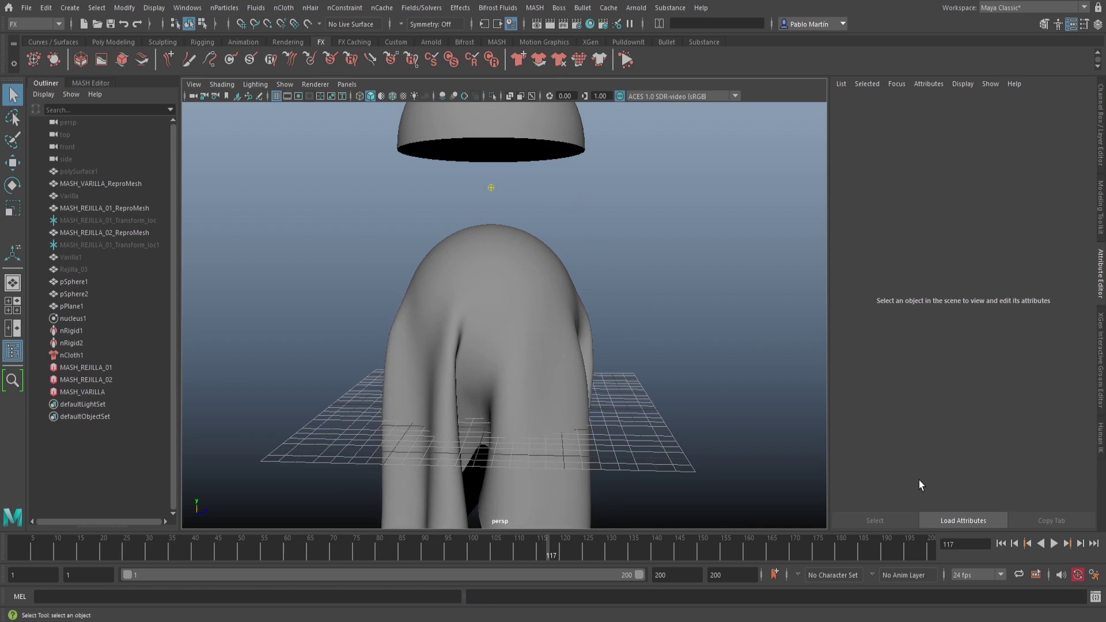
# - Select the upper half sphere, run the simulation from the first frame to frame 39, and key the half sphere there
pyautogui.click(1002, 543)
pyautogui.click(469, 112)
pyautogui.keyDown('alt'); pyautogui.moveTo(465, 180); pyautogui.dragTo(492, 193); pyautogui.keyUp('alt')
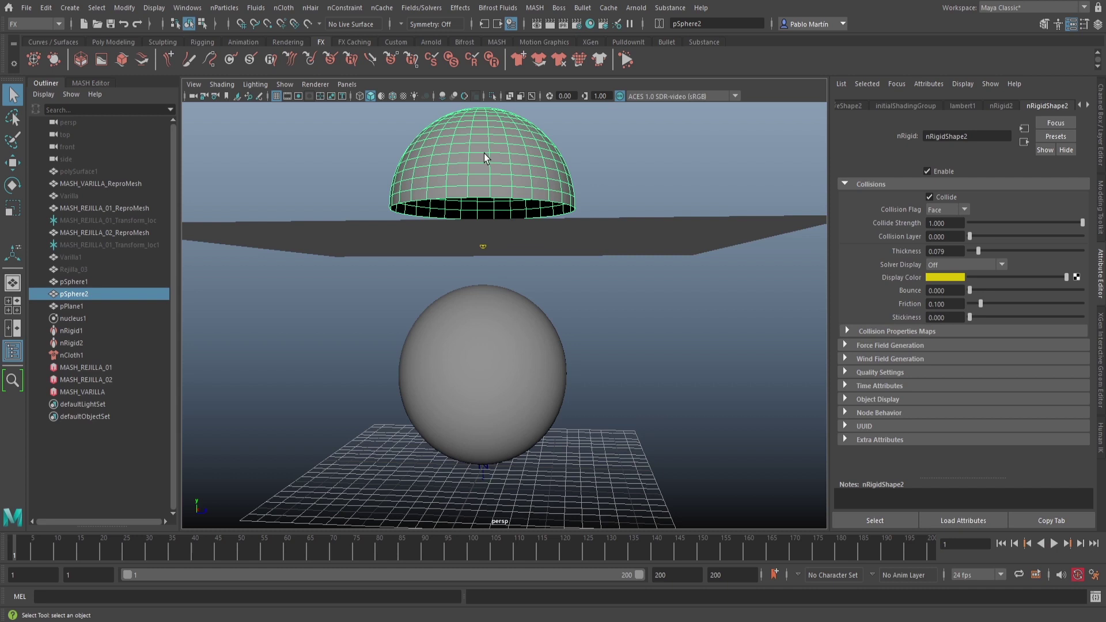
pyautogui.click(1054, 544)
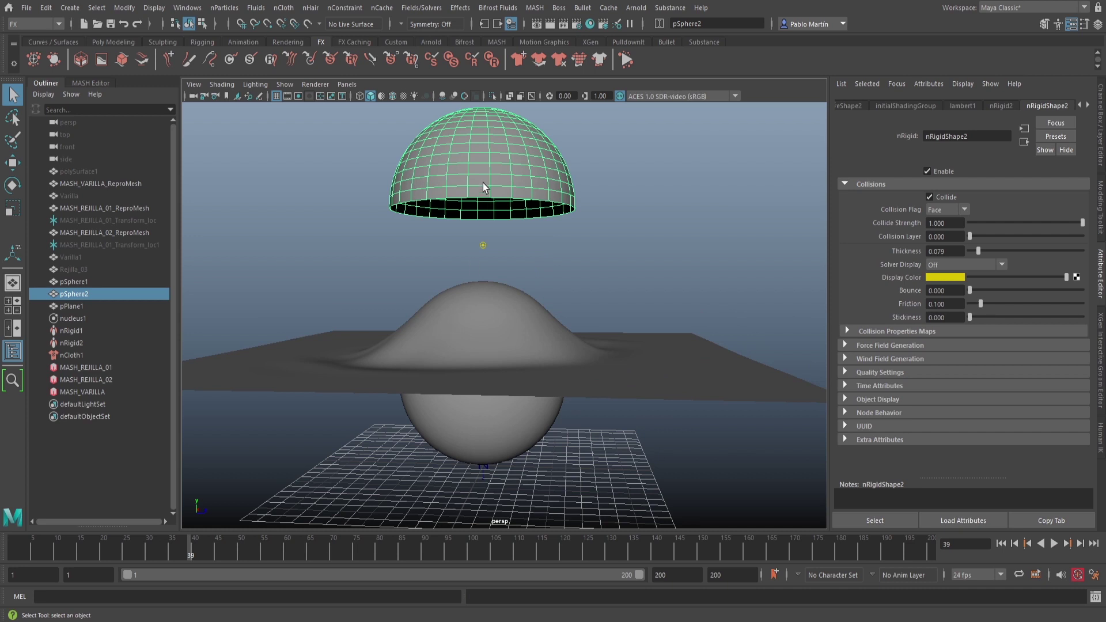
# - Continue the simulation to frame 94, lower the half sphere onto the top of the draped cloth, and key it
pyautogui.click(1054, 544)
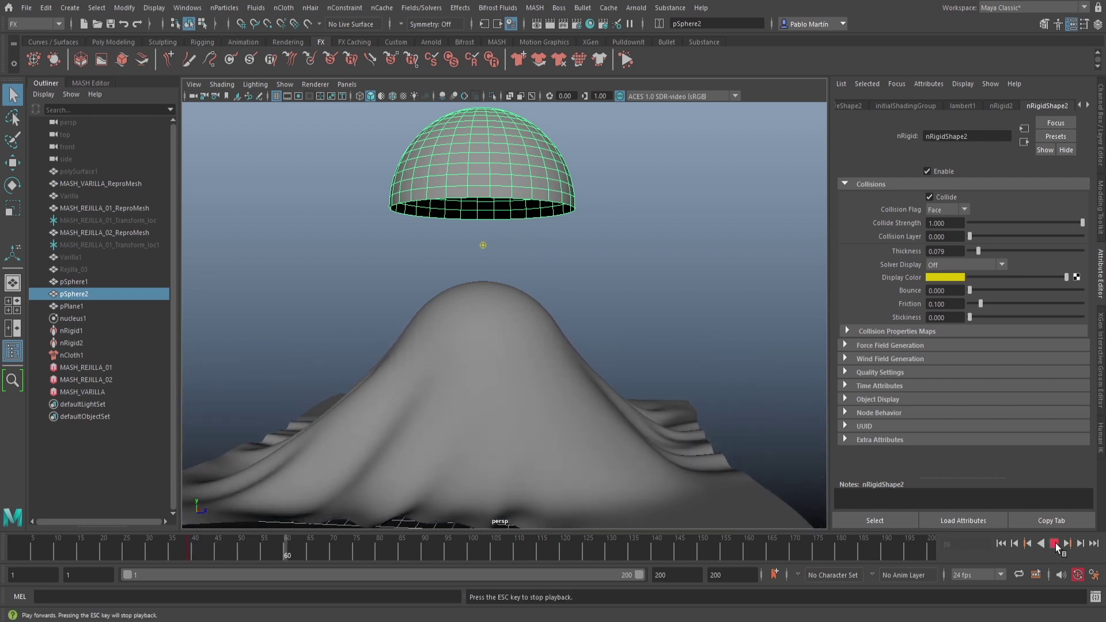
pyautogui.click(1054, 544)
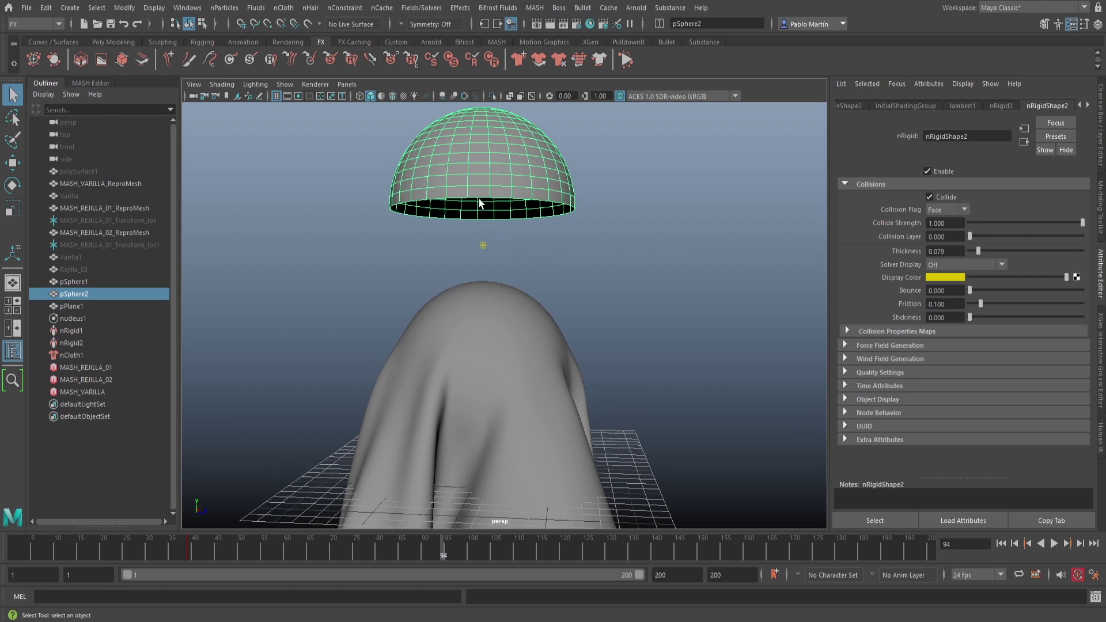
pyautogui.press('w')
pyautogui.moveTo(482, 149); pyautogui.dragTo(490, 303)
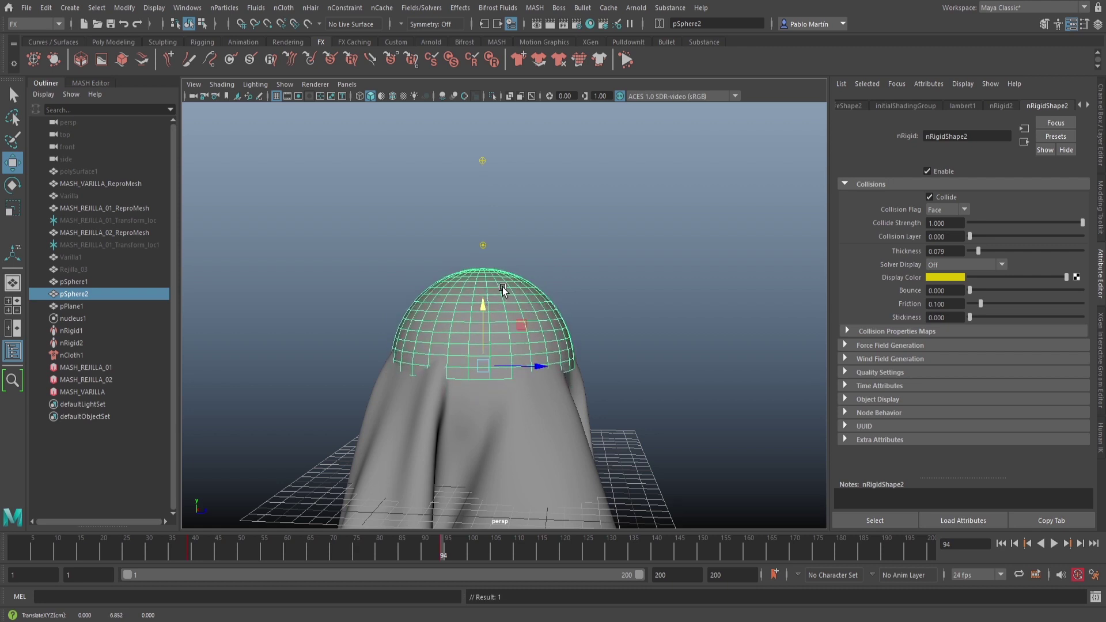
# - Examine in wireframe how the half sphere's rim fits around the cloth and lower sphere, and restore shaded display
pyautogui.scroll(5, 503, 287)
pyautogui.press('4')
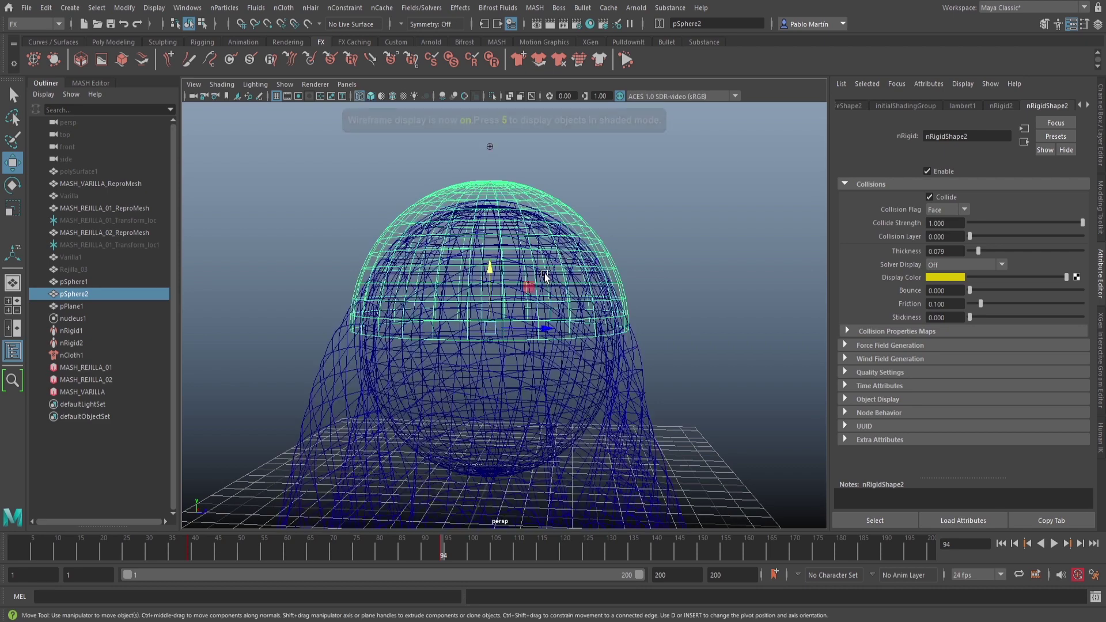
pyautogui.keyDown('alt'); pyautogui.moveTo(545, 278); pyautogui.dragTo(516, 275); pyautogui.keyUp('alt')
pyautogui.keyDown('alt'); pyautogui.moveTo(388, 302); pyautogui.dragTo(487, 234, button='middle'); pyautogui.keyUp('alt')
pyautogui.keyDown('alt'); pyautogui.moveTo(407, 270); pyautogui.dragTo(616, 269, button='right'); pyautogui.keyUp('alt')
pyautogui.keyDown('alt'); pyautogui.moveTo(615, 270); pyautogui.dragTo(584, 339, button='middle'); pyautogui.keyUp('alt')
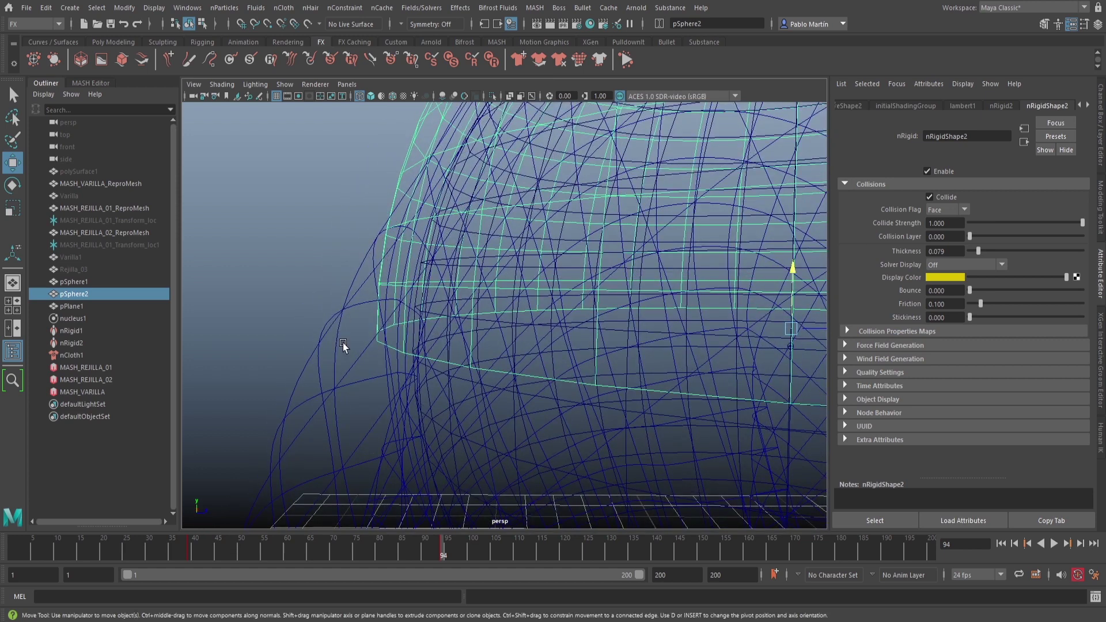
pyautogui.press('5')
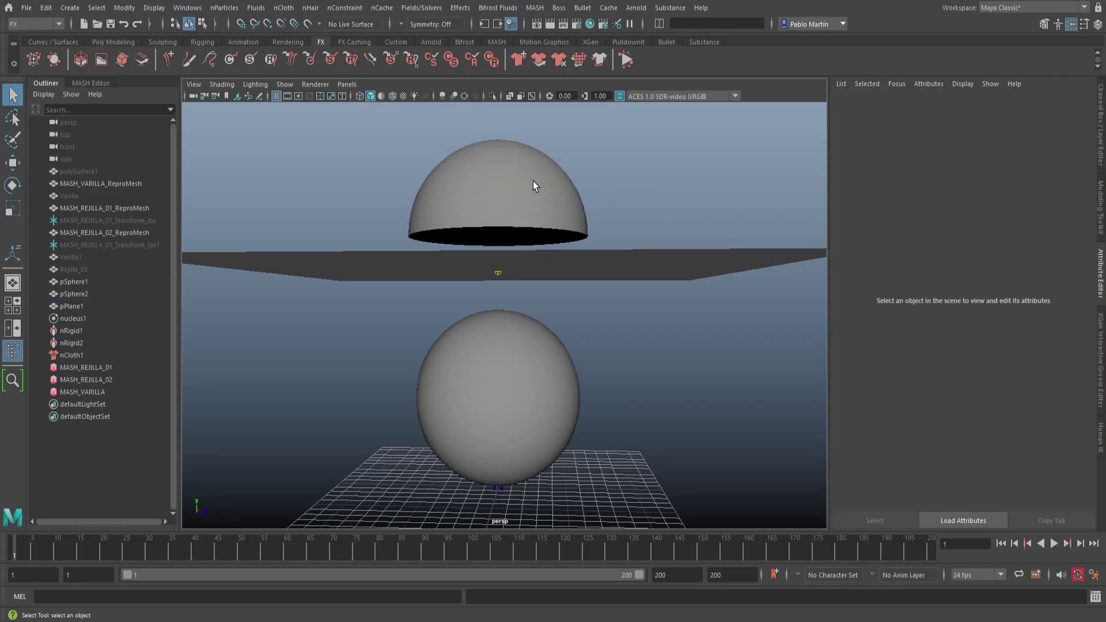
# - Play the simulation from frame 1 to about frame 193 and examine how the animated half sphere closes over the cloth
pyautogui.click(533, 182)
pyautogui.click(599, 176)
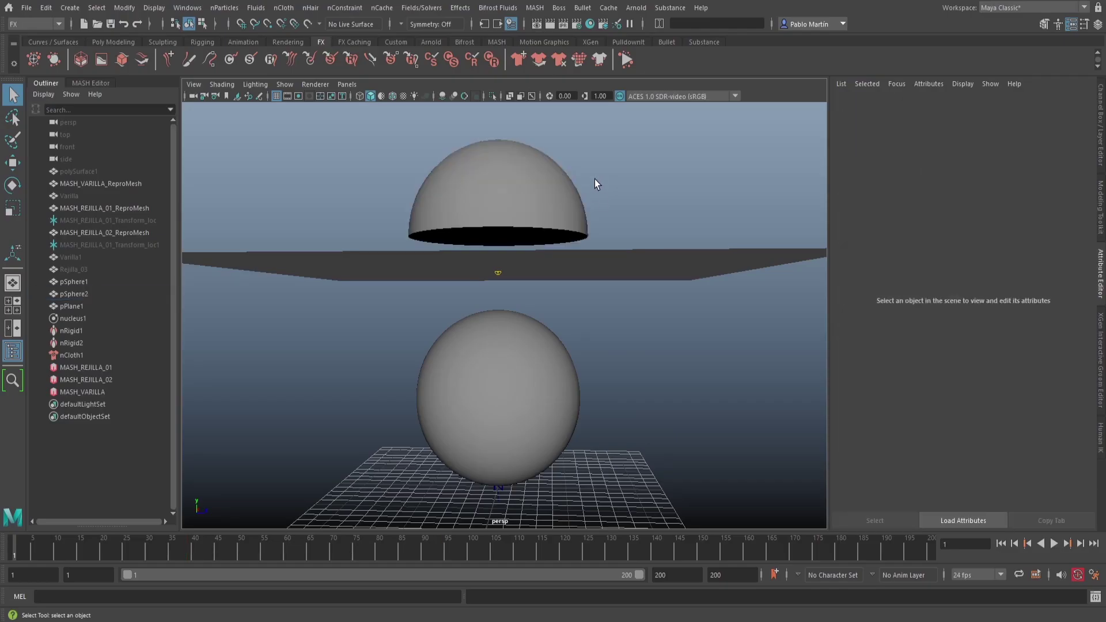
pyautogui.click(1054, 542)
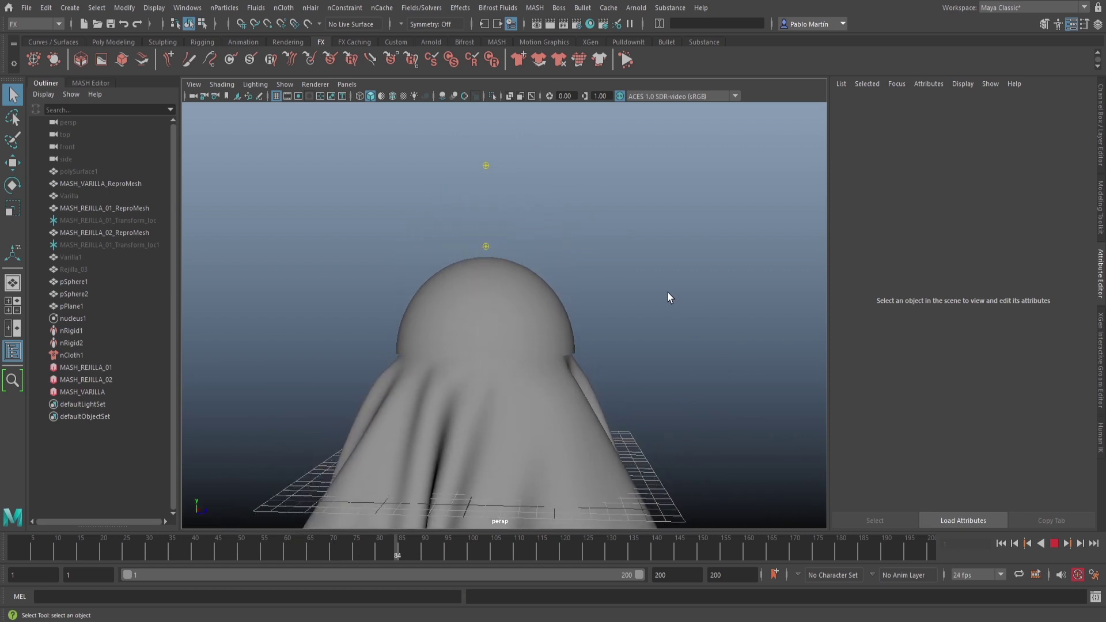
pyautogui.keyDown('alt'); pyautogui.moveTo(496, 383); pyautogui.dragTo(652, 363, button='right'); pyautogui.keyUp('alt')
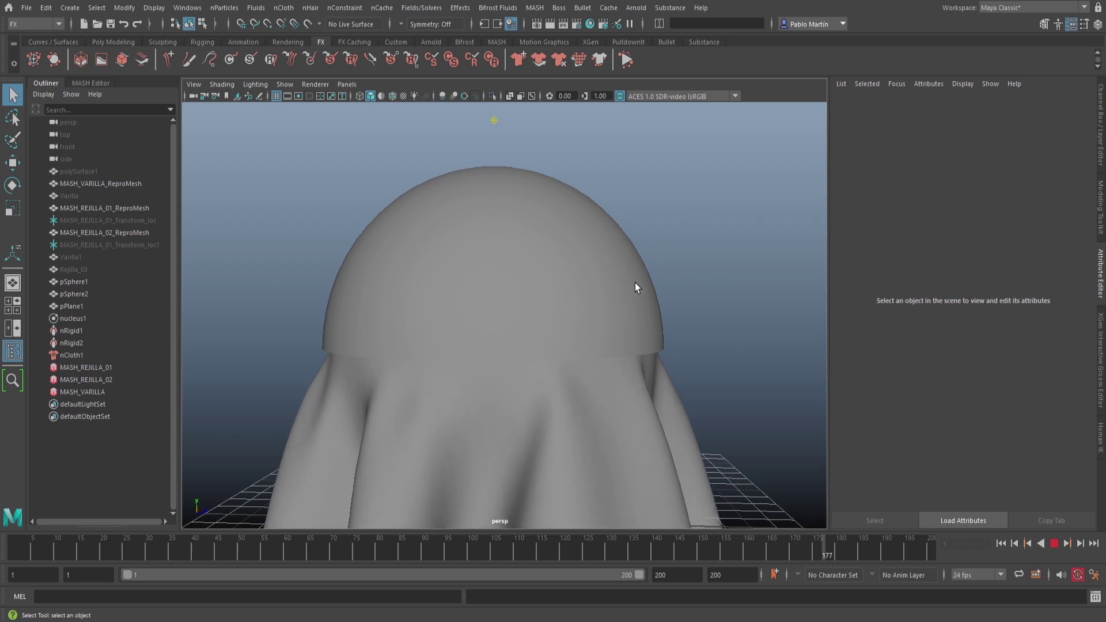
pyautogui.press('Escape')
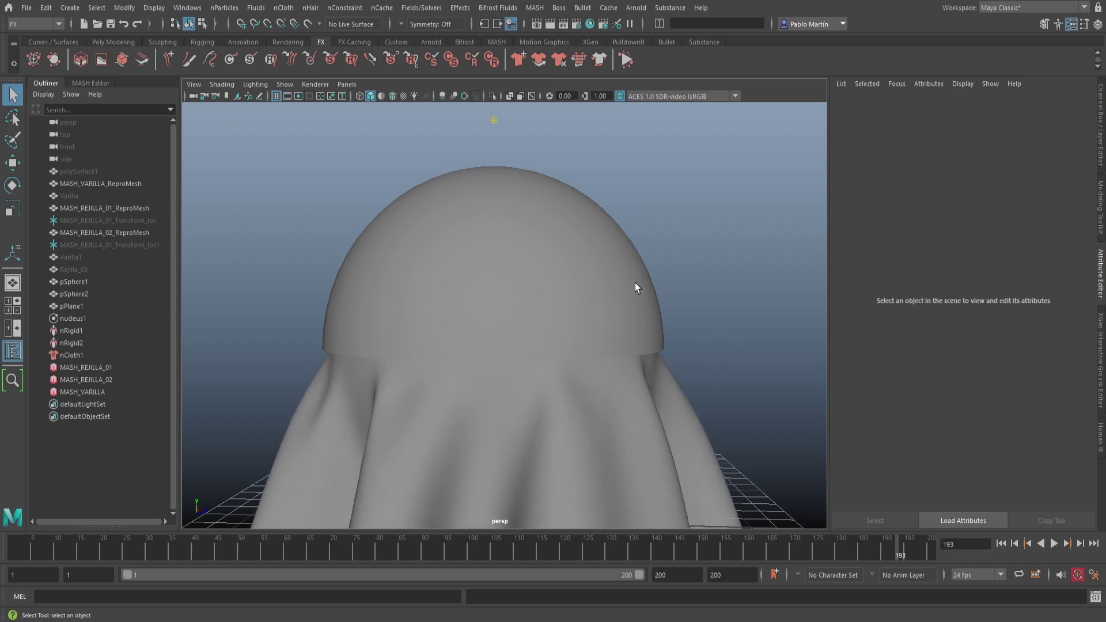
# - Scale the upper half sphere down slightly and uniformly, and replay the cloth simulation from the first frame
pyautogui.click(535, 316)
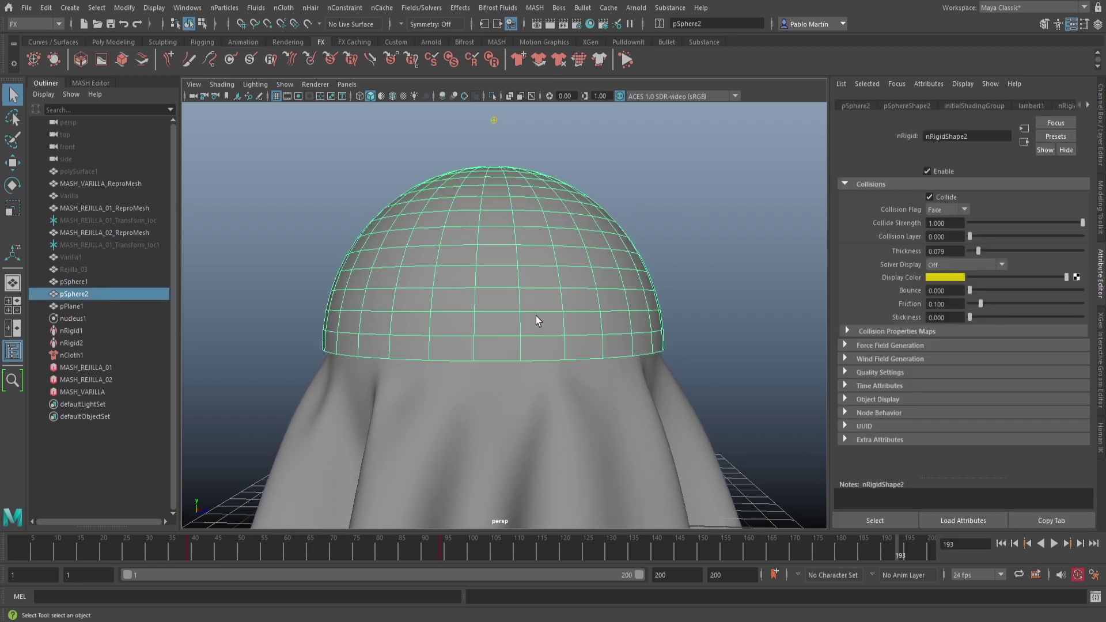
pyautogui.press('r')
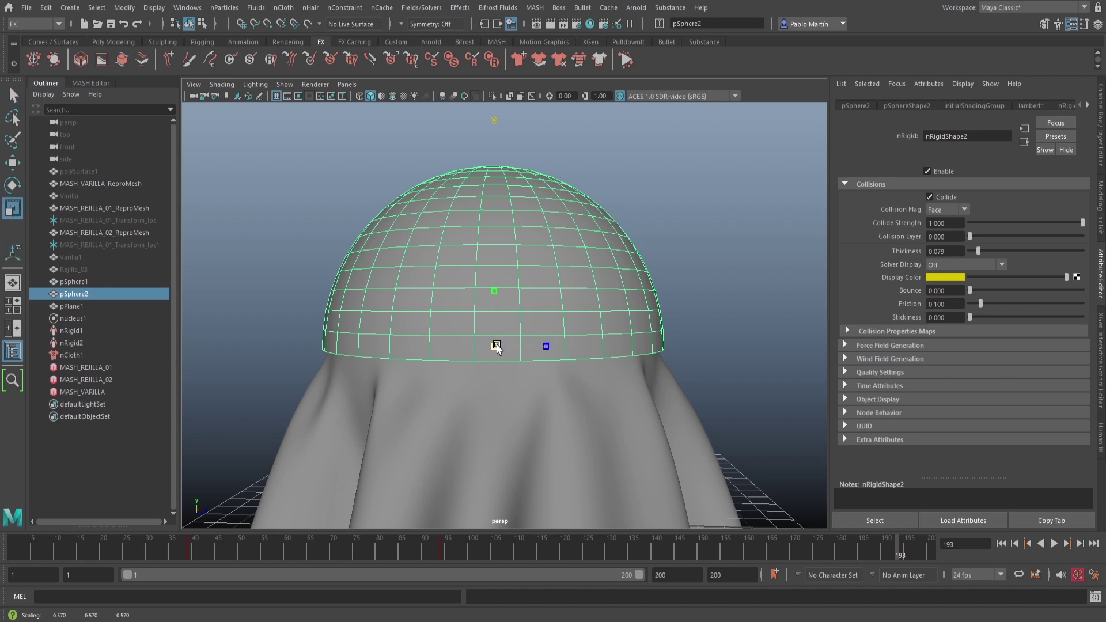
pyautogui.click(1001, 545)
pyautogui.click(1054, 545)
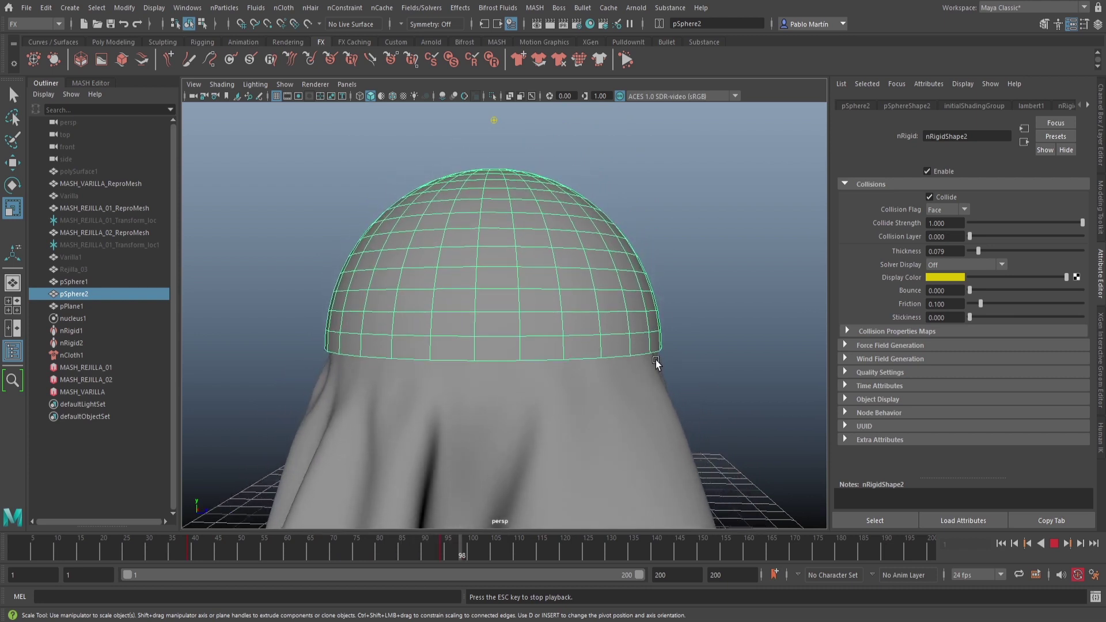
# - Stop the playback at frame 127 and examine the draped cloth in isolation, then restore the full scene display
pyautogui.click(1056, 546)
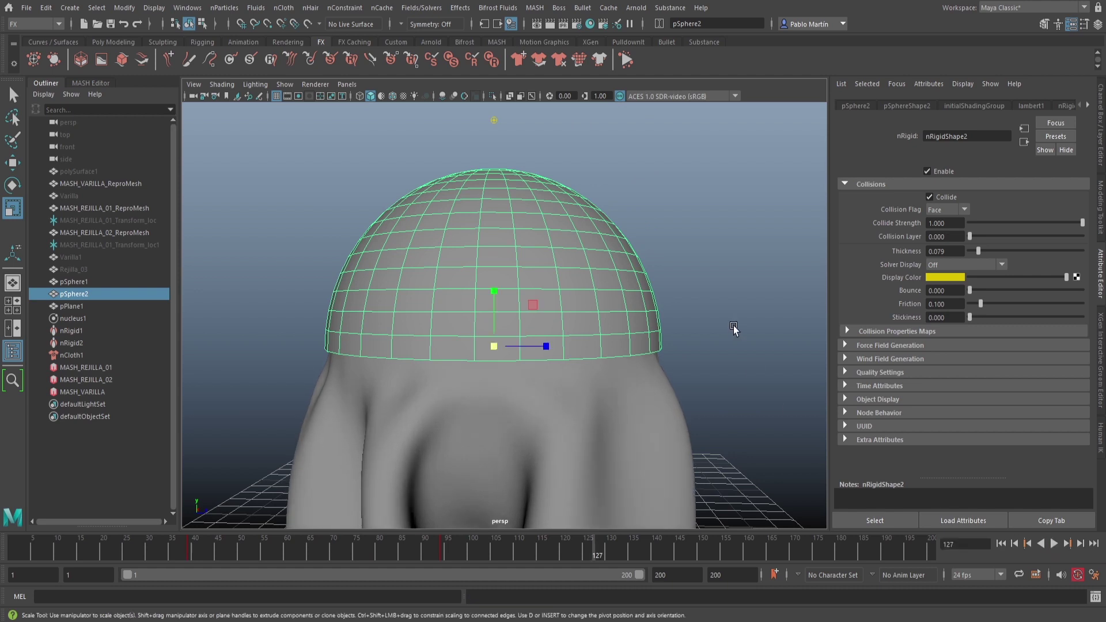
pyautogui.press('q')
pyautogui.click(658, 396)
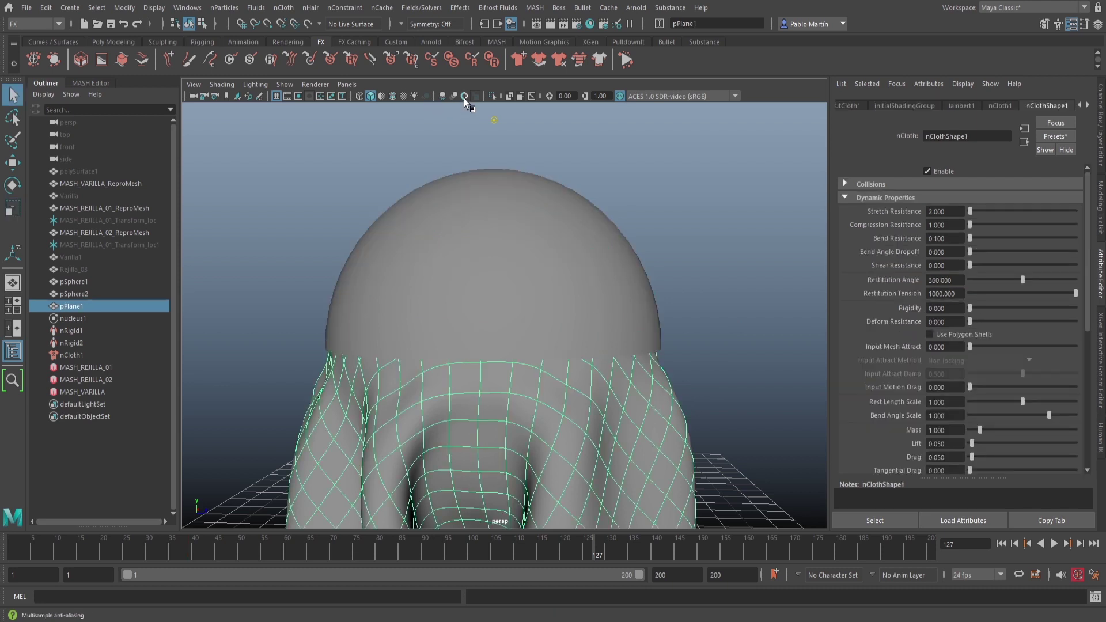
pyautogui.click(493, 96)
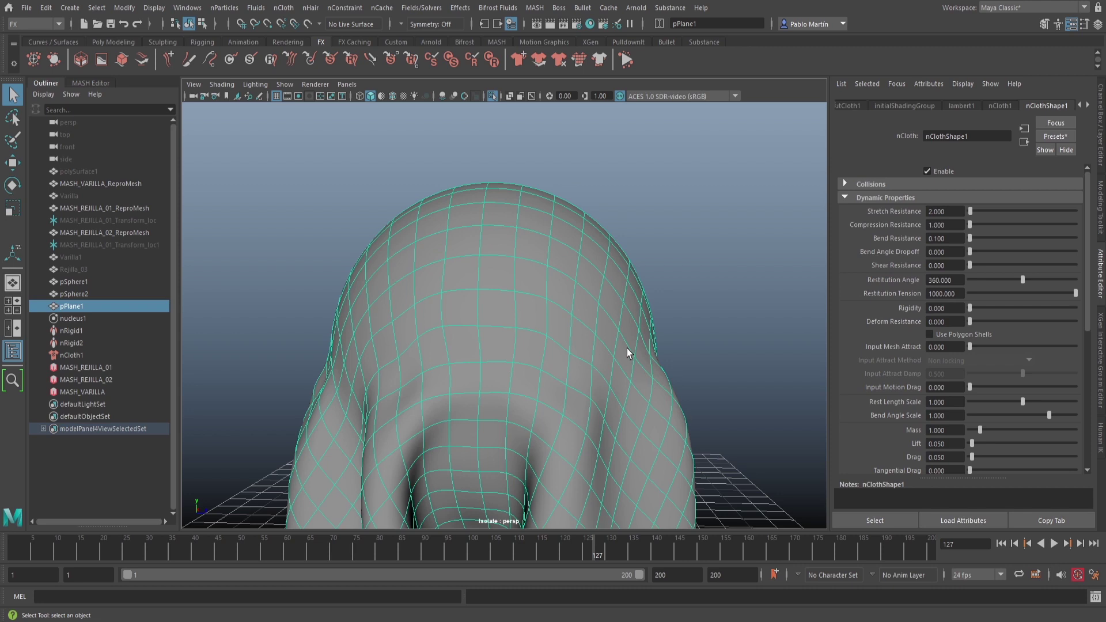
pyautogui.click(491, 96)
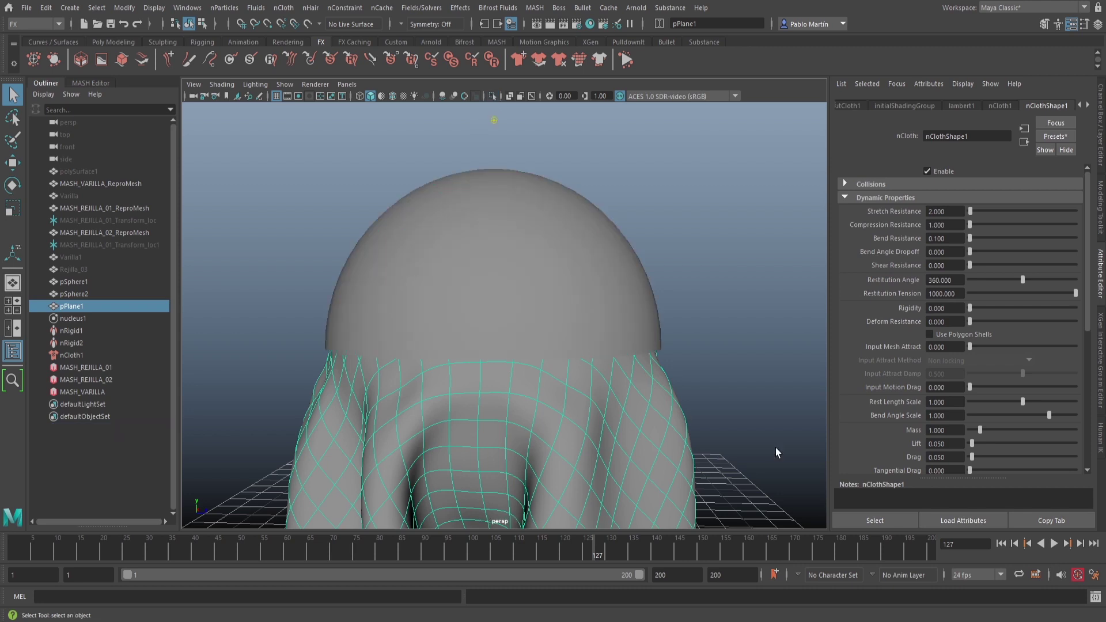
# - Replay the simulation from the first frame to frame 98 and examine the whole draped cloth under the half sphere
pyautogui.click(1000, 544)
pyautogui.click(1054, 544)
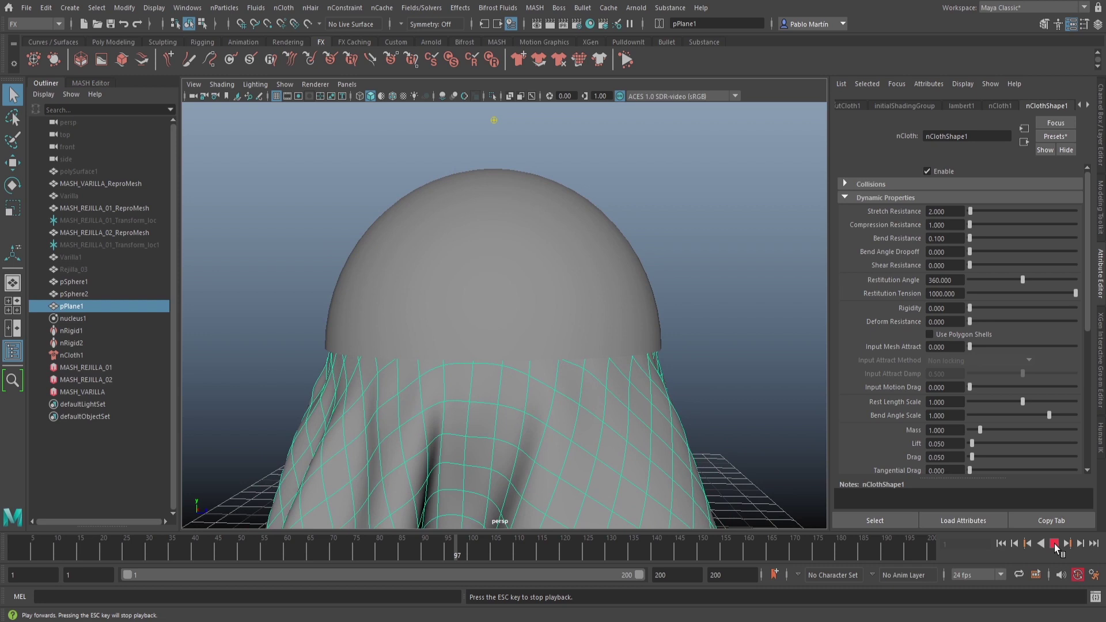
pyautogui.click(1054, 544)
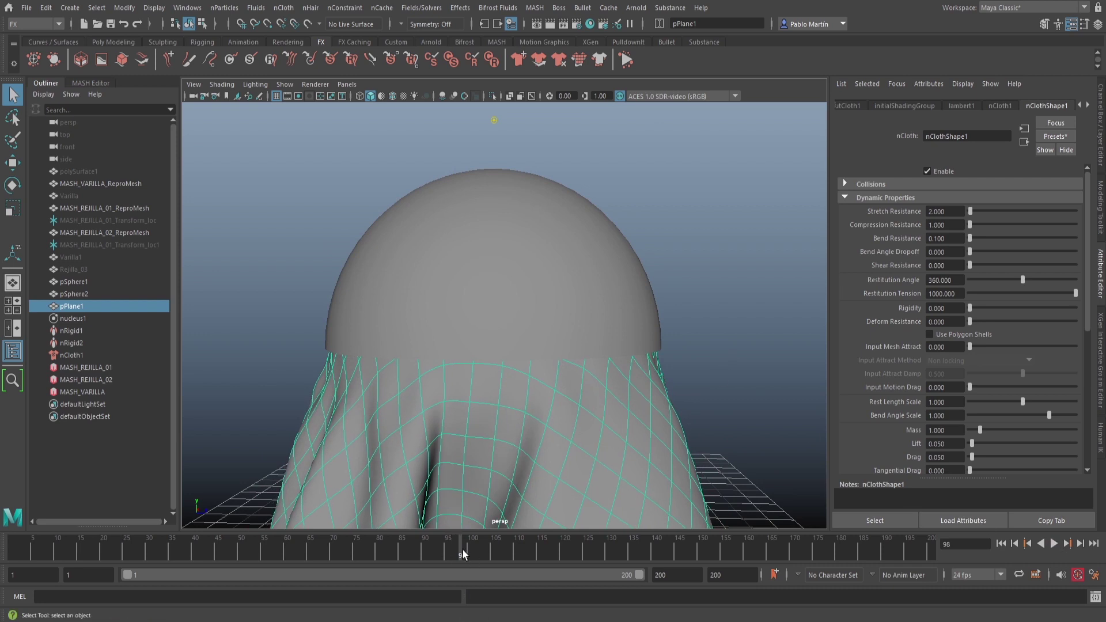
pyautogui.scroll(-6, 560, 296)
pyautogui.keyDown('alt'); pyautogui.moveTo(579, 375); pyautogui.dragTo(593, 306, button='middle'); pyautogui.keyUp('alt')
pyautogui.moveTo(593, 314)
pyautogui.keyDown('alt'); pyautogui.mouseDown()
pyautogui.moveTo(482, 324)
pyautogui.moveTo(599, 324)
pyautogui.mouseUp(); pyautogui.keyUp('alt')
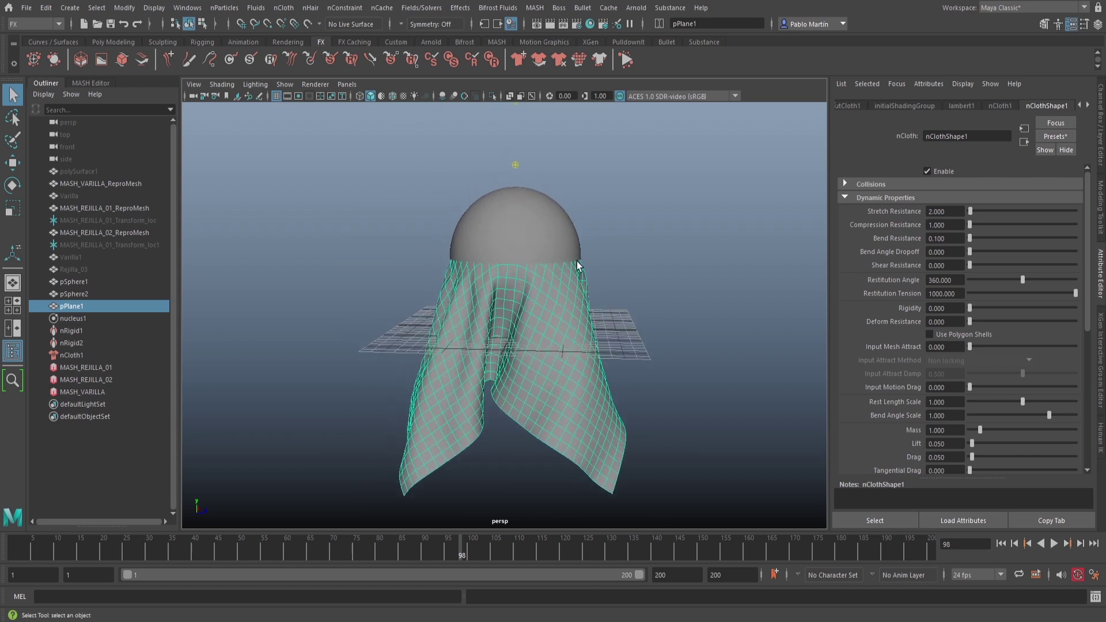
# - Duplicate the draped cloth at frame 98, move the copy well clear of the original, and compare the two
pyautogui.hotkey('ctrl', 'd')
pyautogui.press('w')
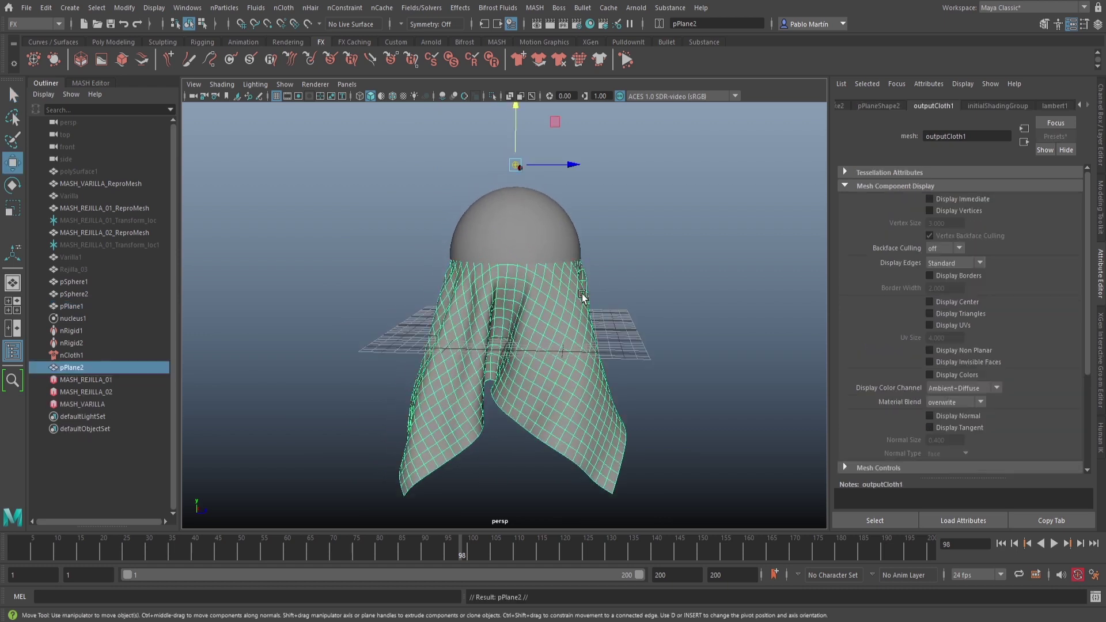
pyautogui.moveTo(555, 121); pyautogui.dragTo(277, 123)
pyautogui.keyDown('alt'); pyautogui.moveTo(443, 292); pyautogui.dragTo(584, 289, button='middle'); pyautogui.keyUp('alt')
pyautogui.press('q')
pyautogui.click(432, 247)
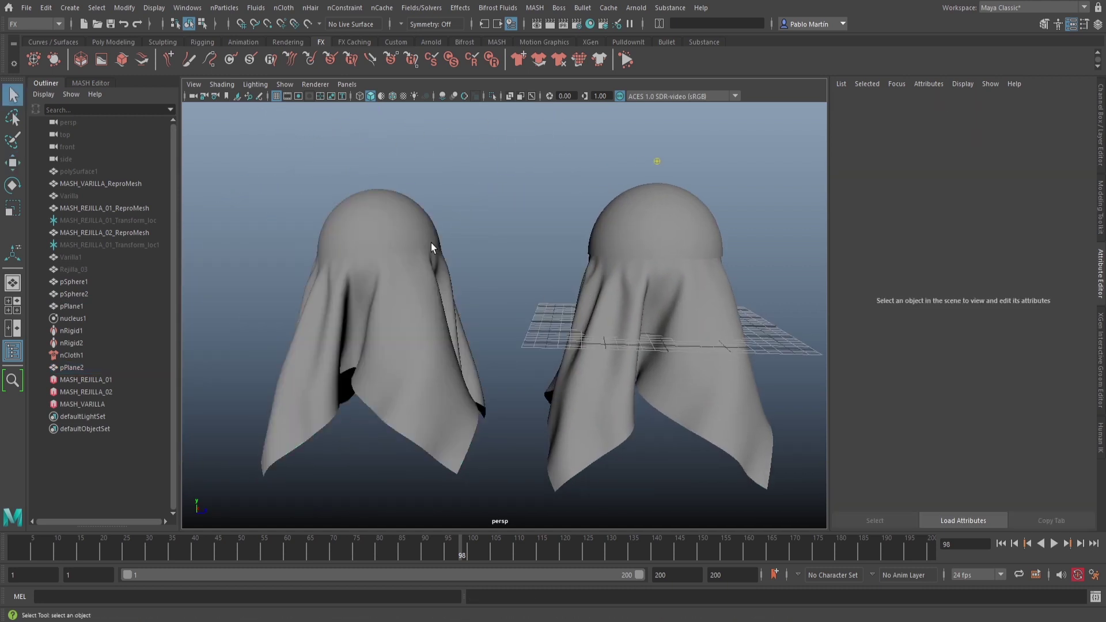
pyautogui.click(355, 242)
pyautogui.click(474, 269)
pyautogui.moveTo(358, 327)
pyautogui.keyDown('alt'); pyautogui.mouseDown()
pyautogui.moveTo(469, 338)
pyautogui.moveTo(375, 325)
pyautogui.mouseUp(); pyautogui.keyUp('alt')
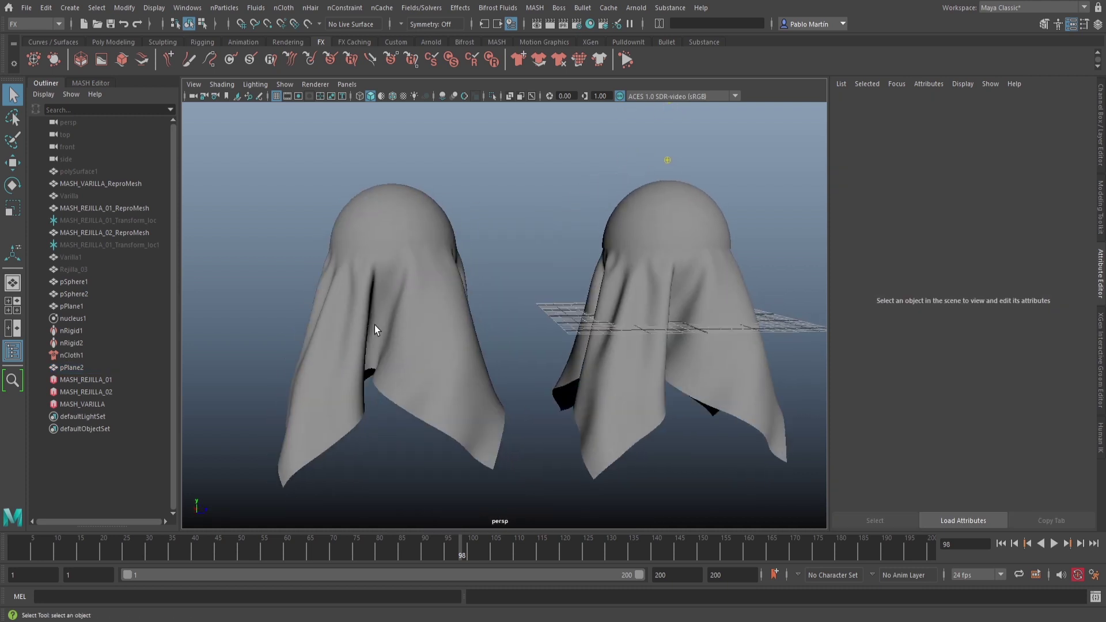
# - Rotate the duplicated cloth to inspect its frozen folds, and delete the duplicate
pyautogui.click(374, 325)
pyautogui.press('e')
pyautogui.moveTo(389, 204); pyautogui.dragTo(418, 312)
pyautogui.press('q')
pyautogui.keyDown('alt'); pyautogui.moveTo(415, 263); pyautogui.dragTo(443, 316); pyautogui.keyUp('alt')
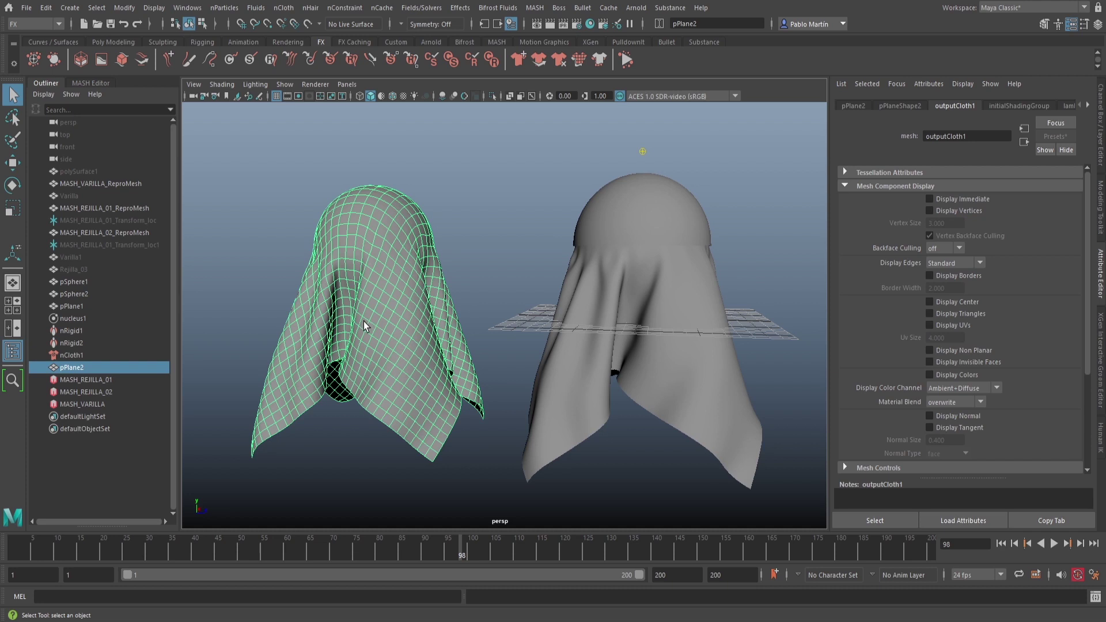
pyautogui.press('Delete')
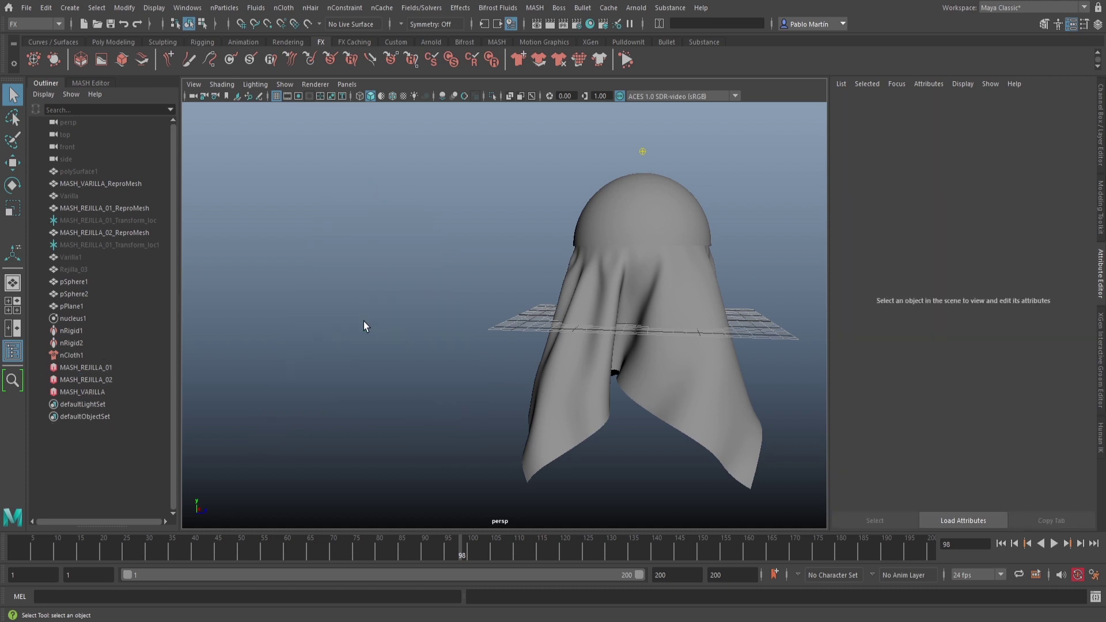
# - Unhide the woven mesh Rejilla_03 and return the timeline to the first frame
pyautogui.keyDown('alt'); pyautogui.moveTo(737, 371); pyautogui.dragTo(600, 430, button='middle'); pyautogui.keyUp('alt')
pyautogui.keyDown('alt'); pyautogui.moveTo(600, 430); pyautogui.dragTo(537, 371, button='right'); pyautogui.keyUp('alt')
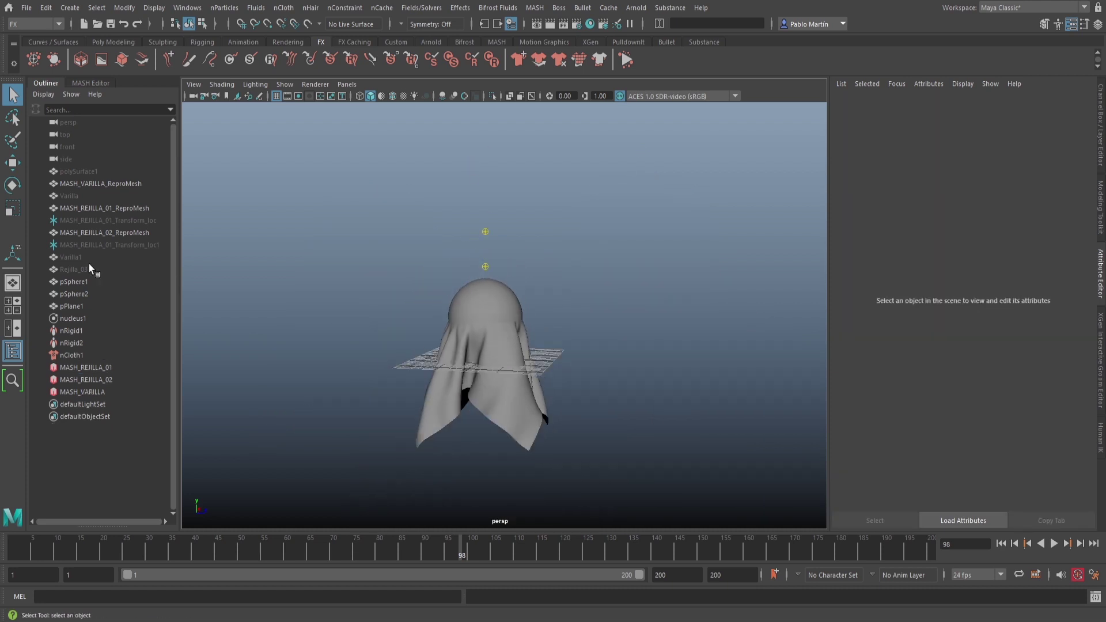
pyautogui.click(69, 270)
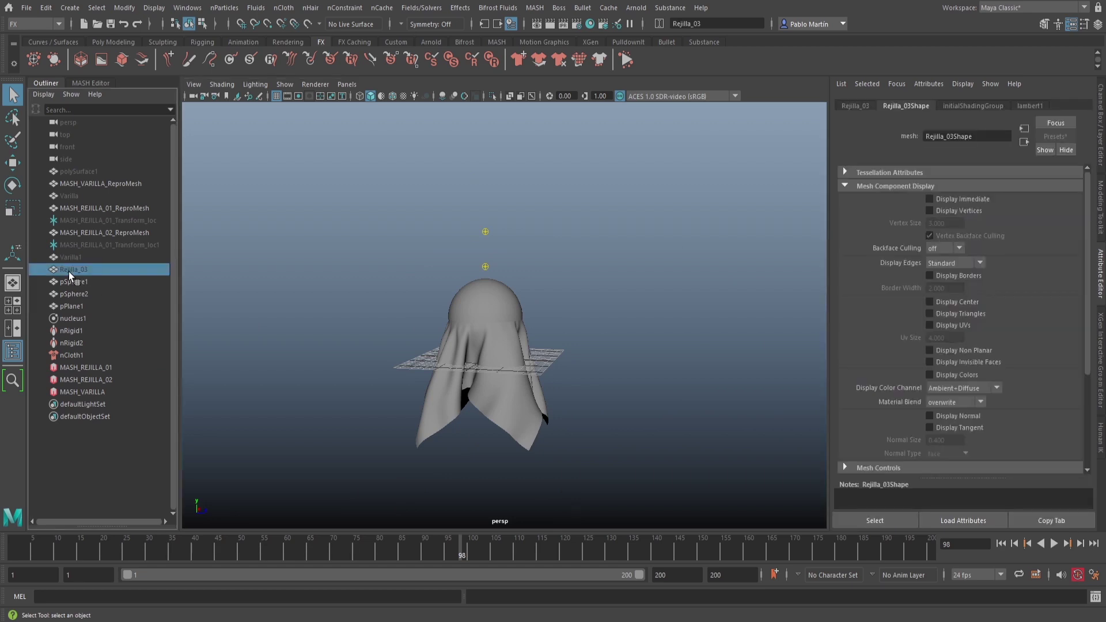
pyautogui.press('h')
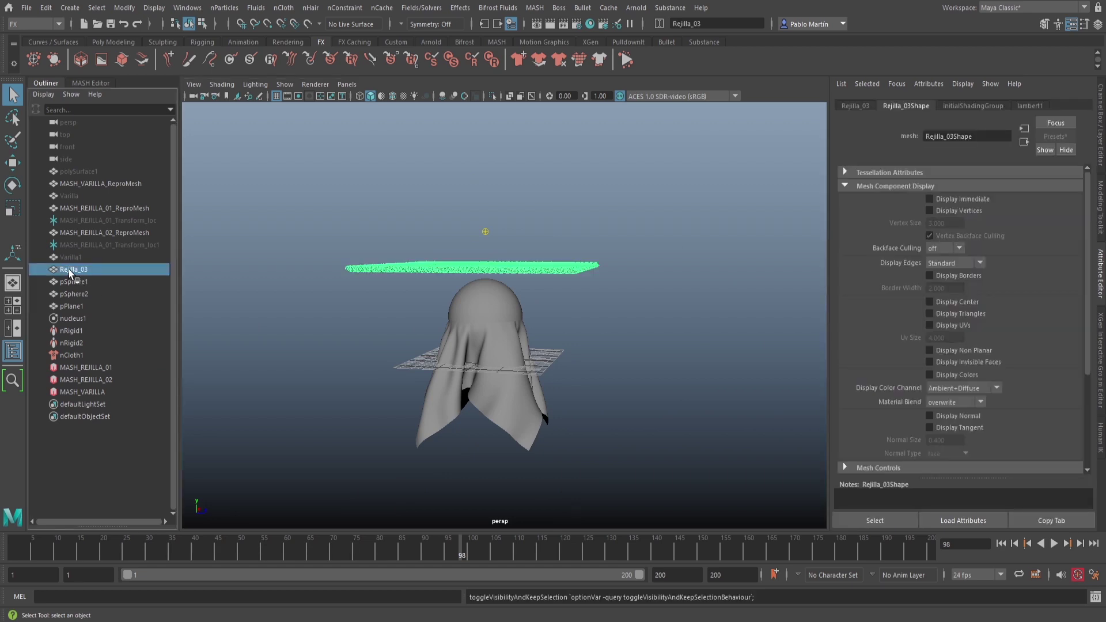
pyautogui.click(1002, 546)
# - Examine up close how the woven Rejilla_03 mesh lies against the cloth plane at its corner and edges
pyautogui.keyDown('alt'); pyautogui.moveTo(510, 291); pyautogui.dragTo(462, 299); pyautogui.keyUp('alt')
pyautogui.keyDown('alt'); pyautogui.moveTo(462, 299); pyautogui.dragTo(734, 317, button='right'); pyautogui.keyUp('alt')
pyautogui.keyDown('alt'); pyautogui.moveTo(755, 340); pyautogui.dragTo(631, 234, button='middle'); pyautogui.keyUp('alt')
pyautogui.keyDown('alt'); pyautogui.moveTo(616, 290); pyautogui.dragTo(657, 291, button='right'); pyautogui.keyUp('alt')
pyautogui.keyDown('alt'); pyautogui.moveTo(657, 292); pyautogui.dragTo(644, 266, button='middle'); pyautogui.keyUp('alt')
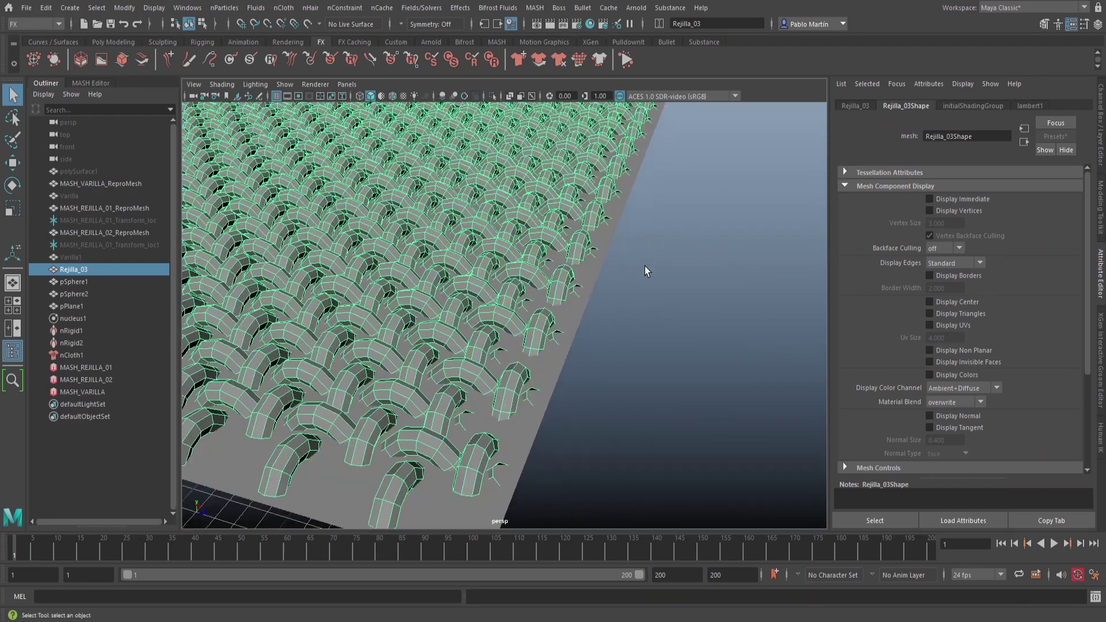
pyautogui.click(599, 268)
pyautogui.click(576, 245)
pyautogui.keyDown('alt'); pyautogui.moveTo(686, 310); pyautogui.dragTo(641, 306, button='right'); pyautogui.keyUp('alt')
pyautogui.keyDown('alt'); pyautogui.moveTo(641, 306); pyautogui.dragTo(662, 328, button='middle'); pyautogui.keyUp('alt')
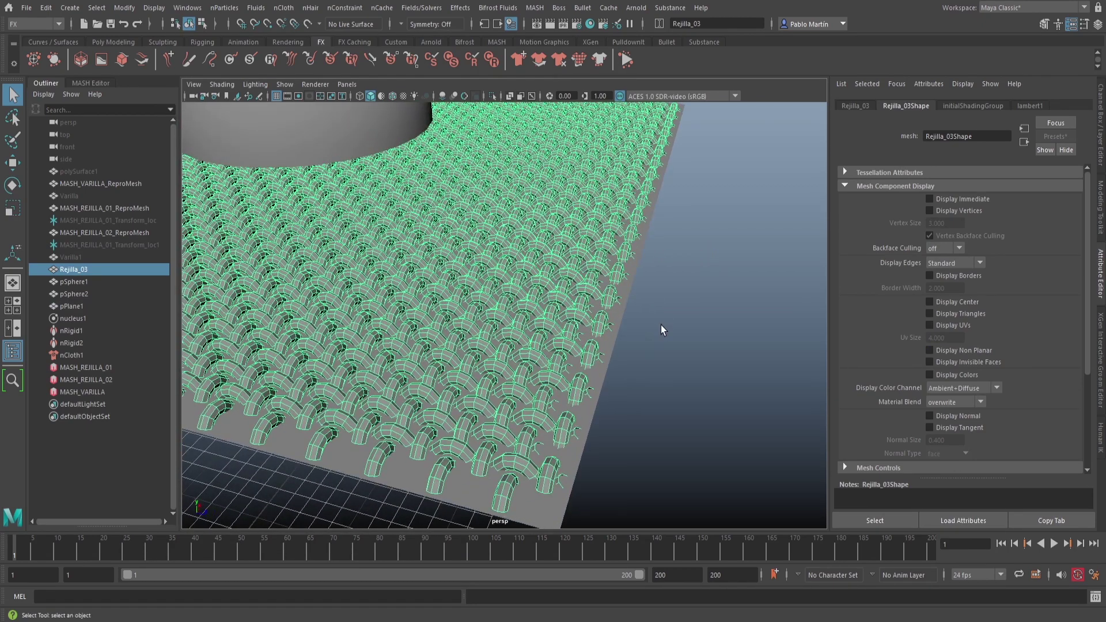
pyautogui.keyDown('alt'); pyautogui.moveTo(662, 329); pyautogui.dragTo(654, 319); pyautogui.keyUp('alt')
pyautogui.keyDown('alt'); pyautogui.moveTo(654, 318); pyautogui.dragTo(661, 328, button='middle'); pyautogui.keyUp('alt')
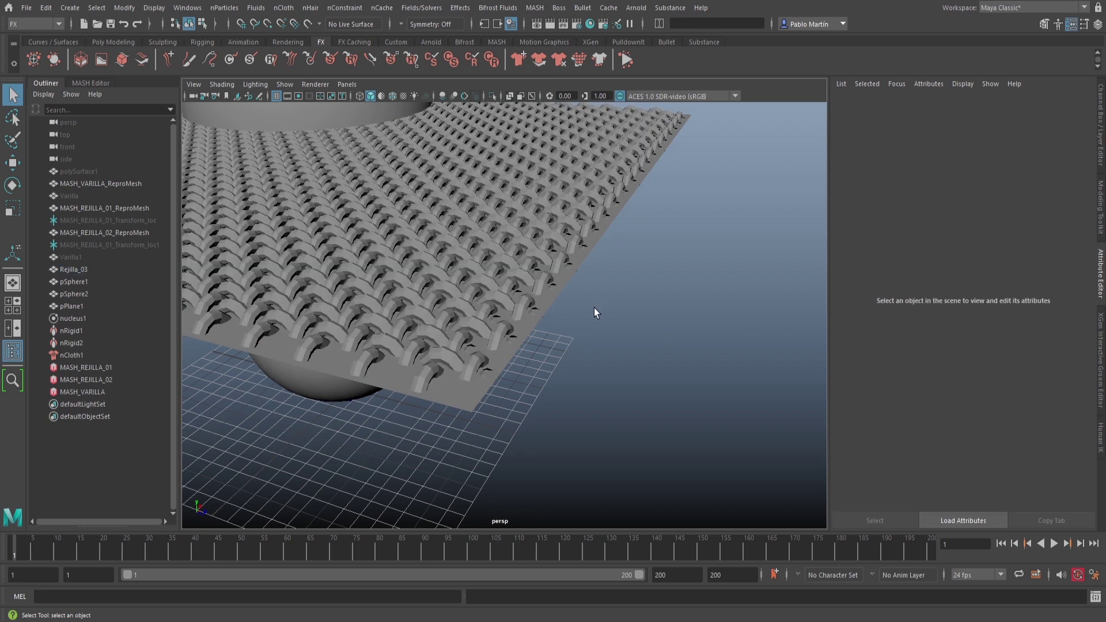
pyautogui.keyDown('alt'); pyautogui.moveTo(518, 328); pyautogui.dragTo(599, 337, button='right'); pyautogui.keyUp('alt')
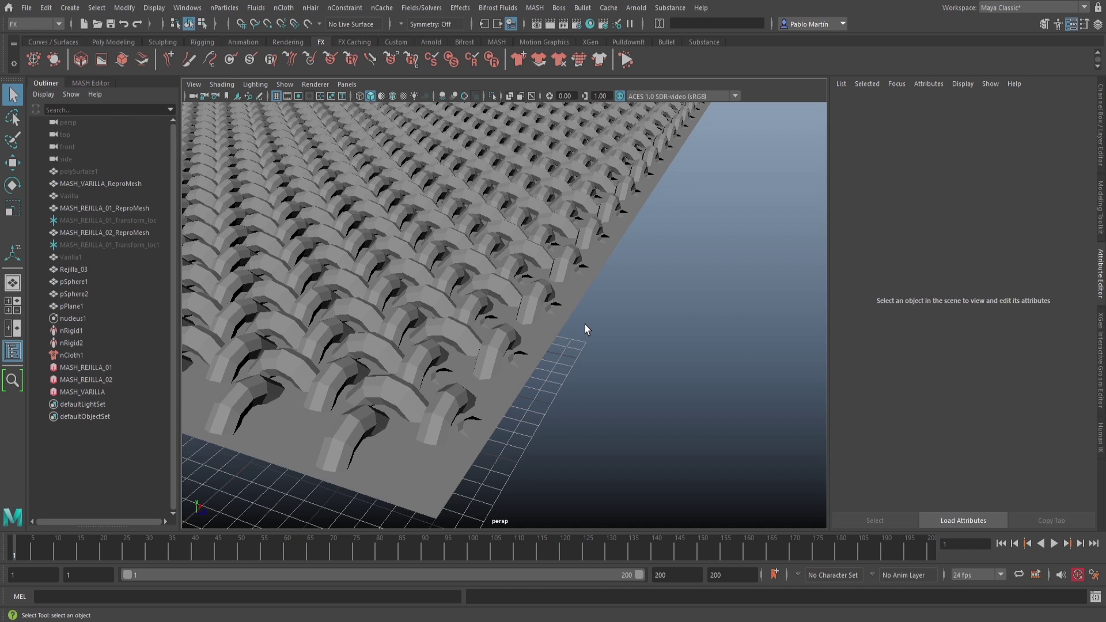
# - Switch to the Modeling menu set and bind the woven mesh Rejilla_03 to the cloth plane pPlane1 with a Wrap deformer
pyautogui.click(480, 261)
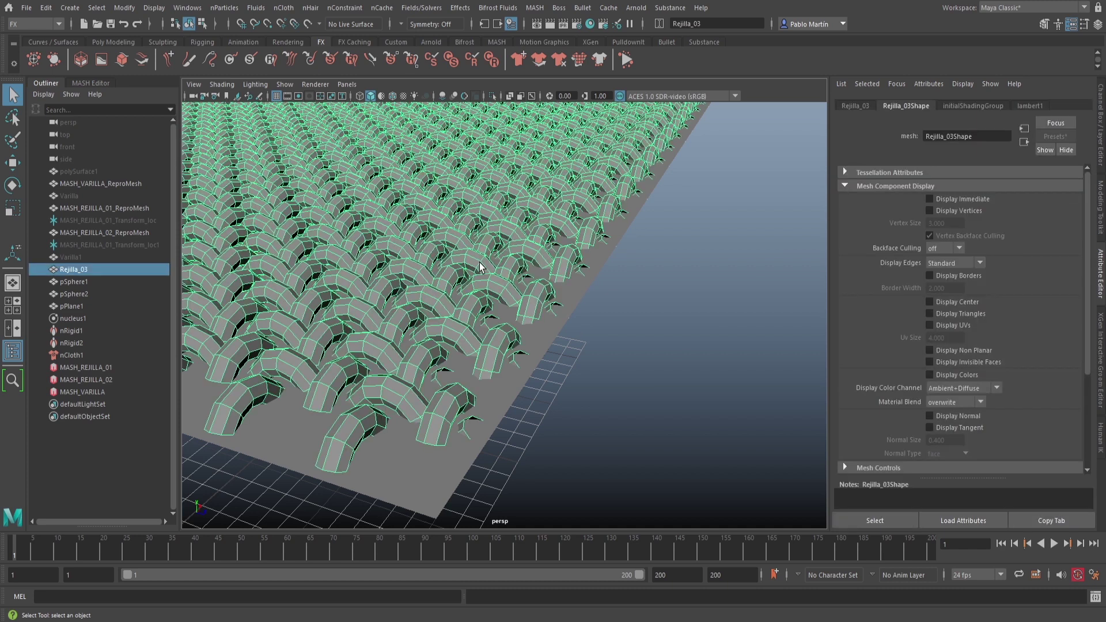
pyautogui.click(558, 336)
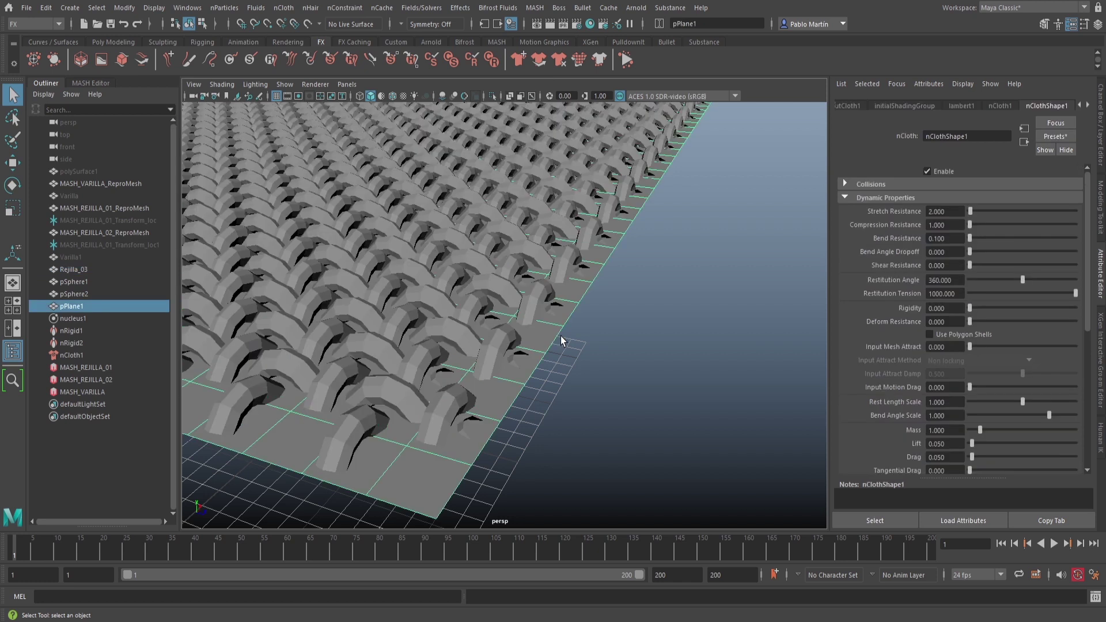
pyautogui.click(596, 343)
pyautogui.click(496, 285)
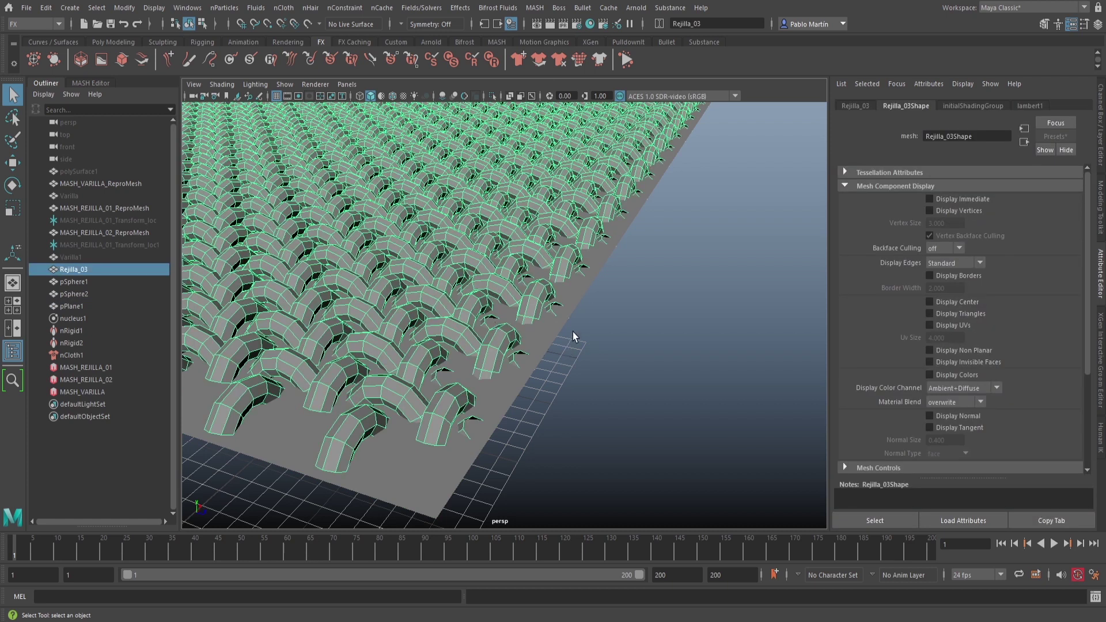
pyautogui.keyDown('shift'); pyautogui.click(556, 338); pyautogui.keyUp('shift')
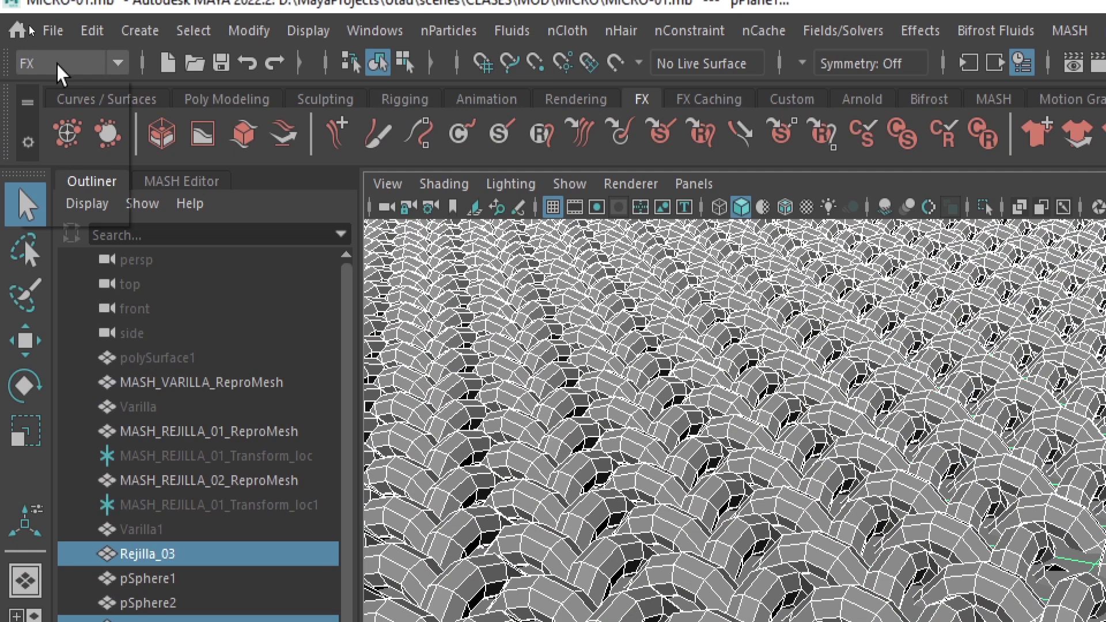
pyautogui.click(27, 23)
pyautogui.click(57, 90)
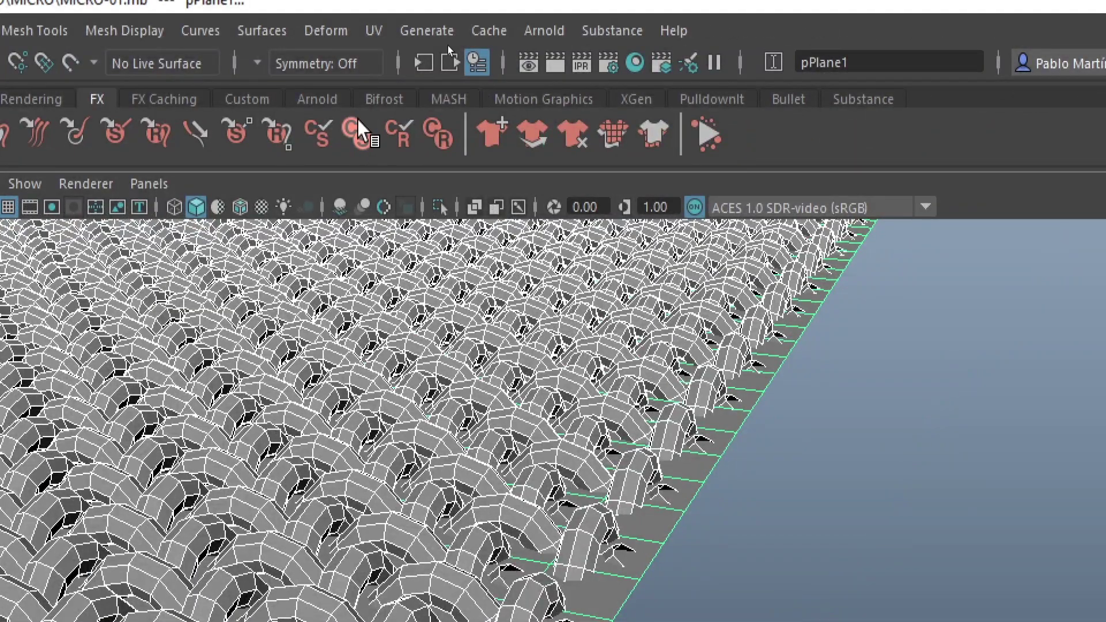
pyautogui.click(327, 31)
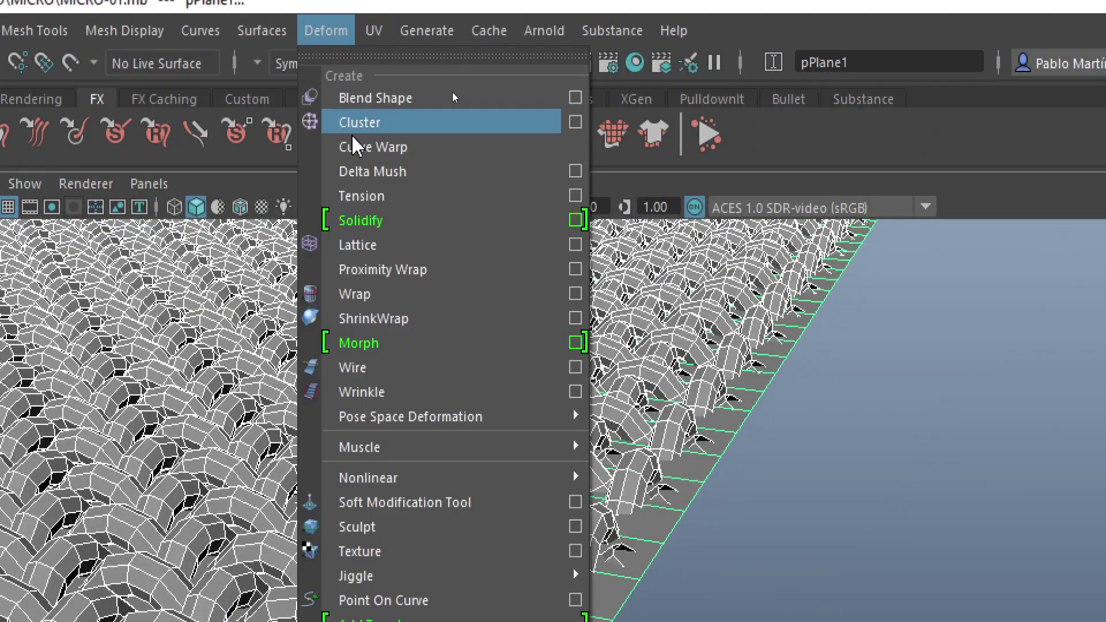
pyautogui.click(380, 294)
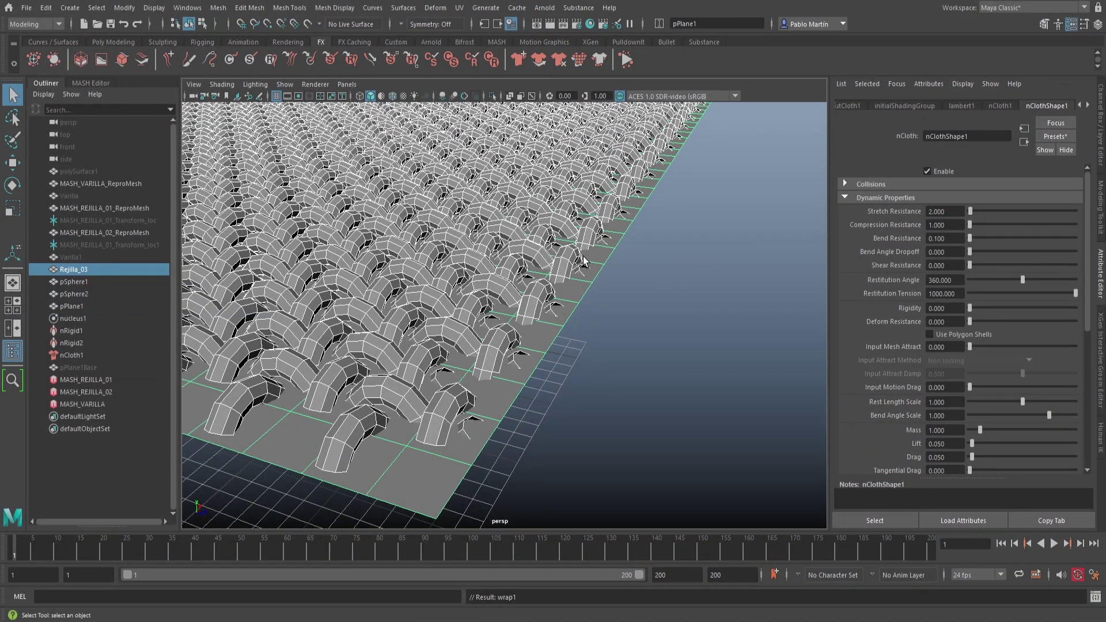
# - Play the simulation from frame 1 to frame 87 to check that the wrapped woven mesh follows the cloth
pyautogui.click(683, 278)
pyautogui.scroll(-5, 680, 277)
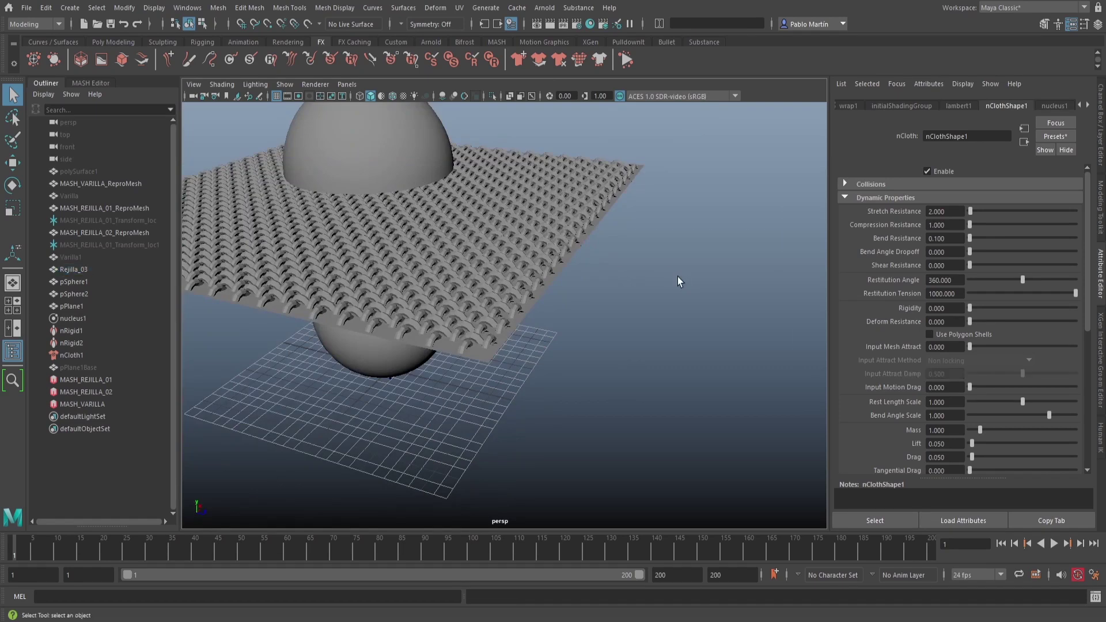
pyautogui.keyDown('alt'); pyautogui.moveTo(600, 285); pyautogui.dragTo(689, 296, button='middle'); pyautogui.keyUp('alt')
pyautogui.keyDown('alt'); pyautogui.moveTo(683, 316); pyautogui.dragTo(672, 299); pyautogui.keyUp('alt')
pyautogui.keyDown('alt'); pyautogui.moveTo(648, 292); pyautogui.dragTo(701, 319, button='middle'); pyautogui.keyUp('alt')
pyautogui.keyDown('alt'); pyautogui.moveTo(689, 412); pyautogui.dragTo(693, 396); pyautogui.keyUp('alt')
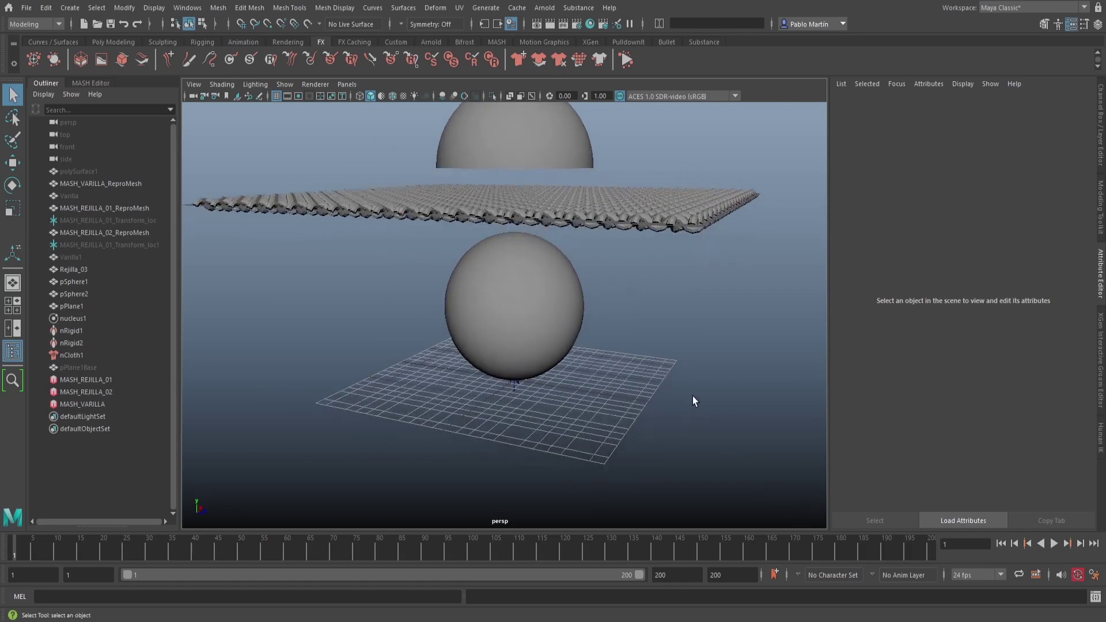
pyautogui.keyDown('alt'); pyautogui.moveTo(693, 396); pyautogui.dragTo(663, 422, button='middle'); pyautogui.keyUp('alt')
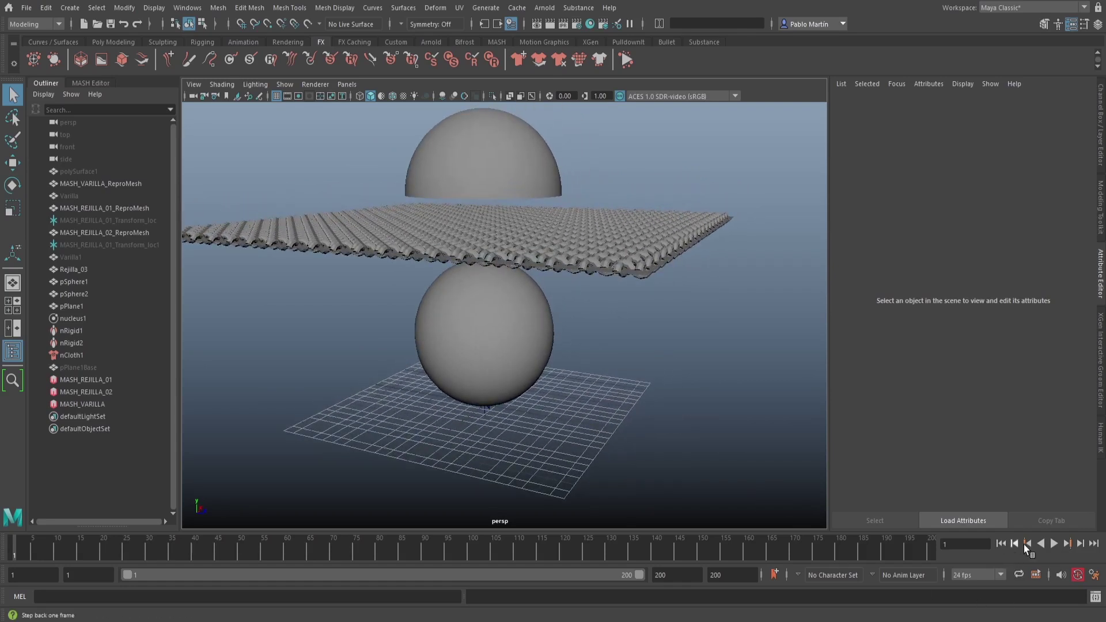
pyautogui.click(1053, 543)
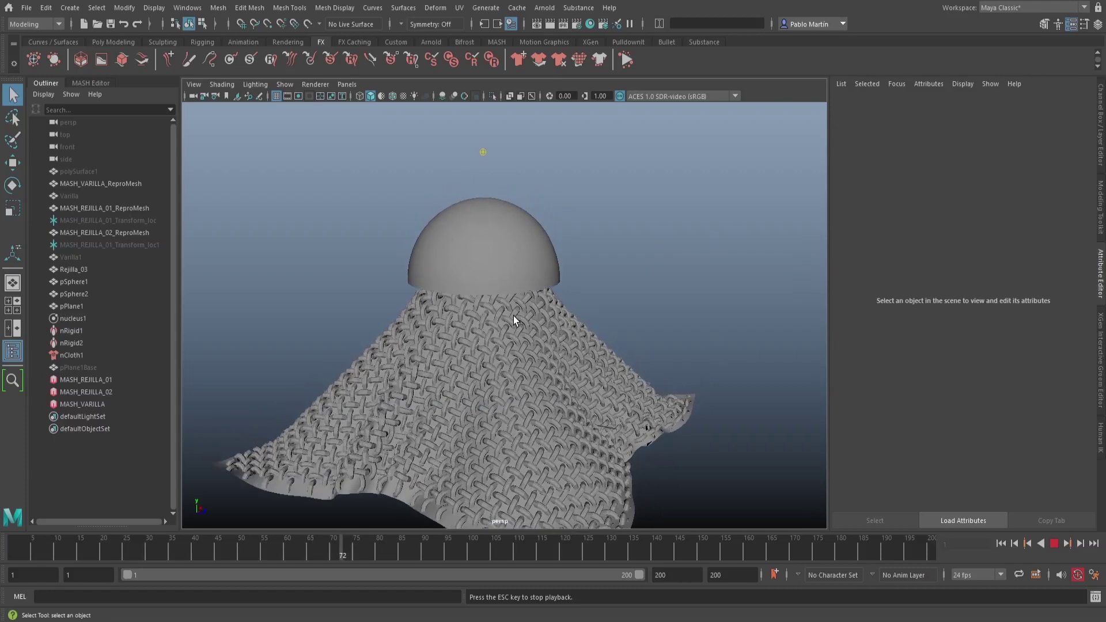
pyautogui.press('Escape')
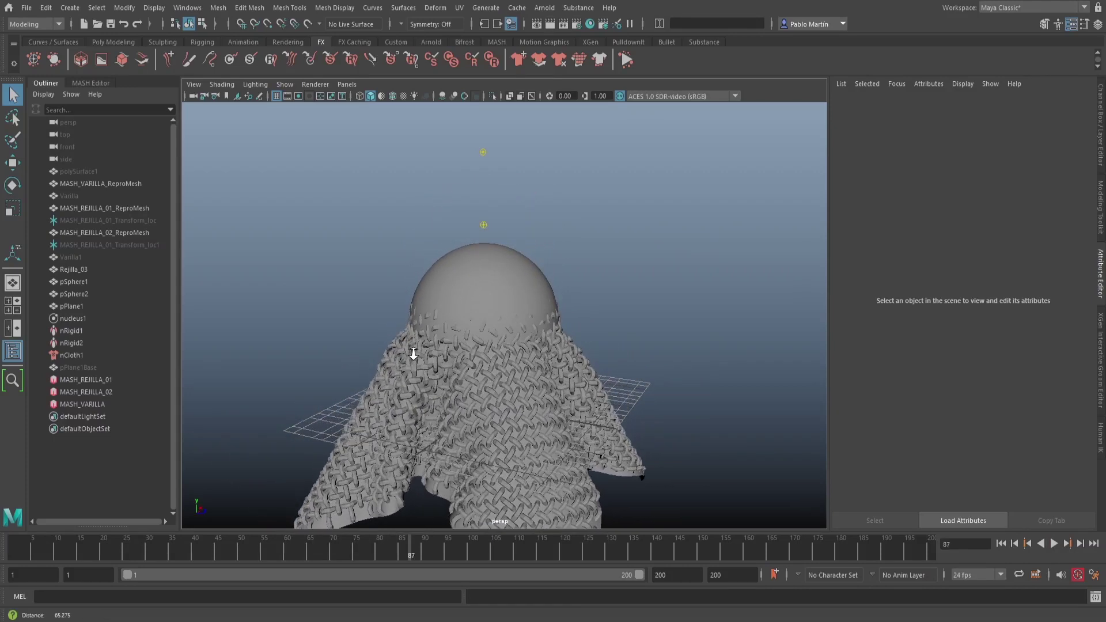
# - Continue the simulation to frame 117 and examine the woven mesh draped over the sphere from close up and from another side
pyautogui.keyDown('alt'); pyautogui.moveTo(413, 354); pyautogui.dragTo(572, 347, button='right'); pyautogui.keyUp('alt')
pyautogui.keyDown('alt'); pyautogui.moveTo(571, 348); pyautogui.dragTo(589, 293, button='middle'); pyautogui.keyUp('alt')
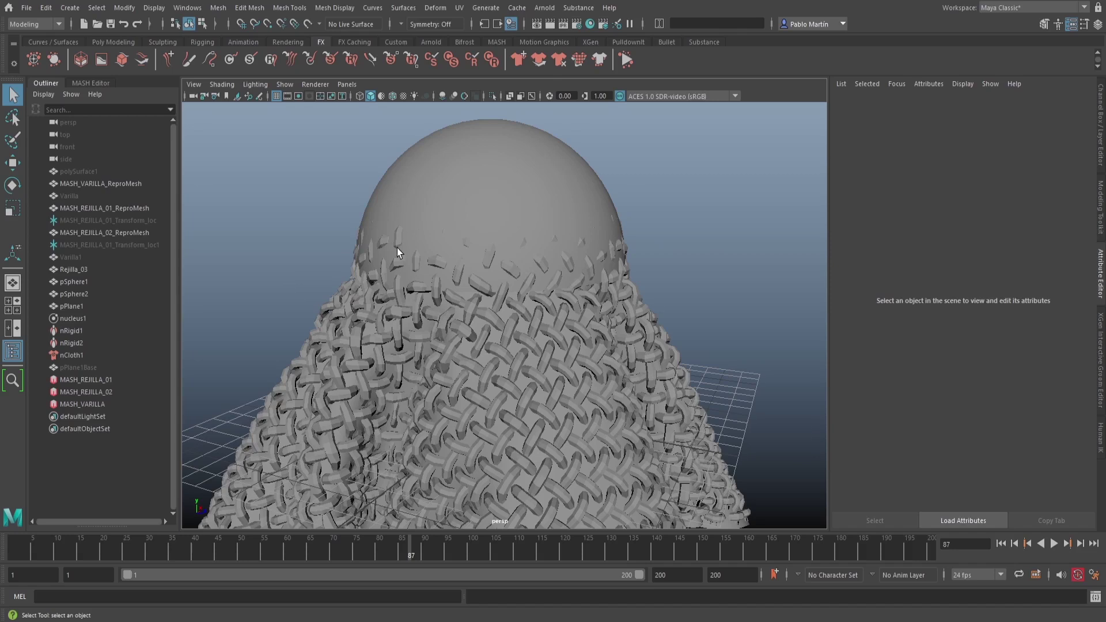
pyautogui.click(1052, 543)
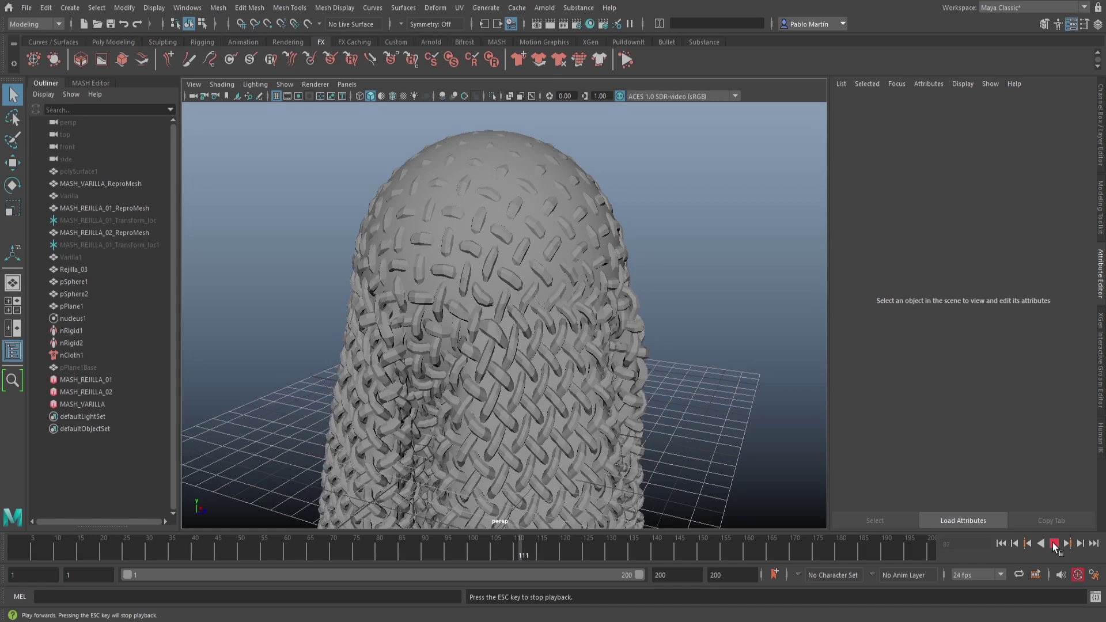
pyautogui.click(1053, 542)
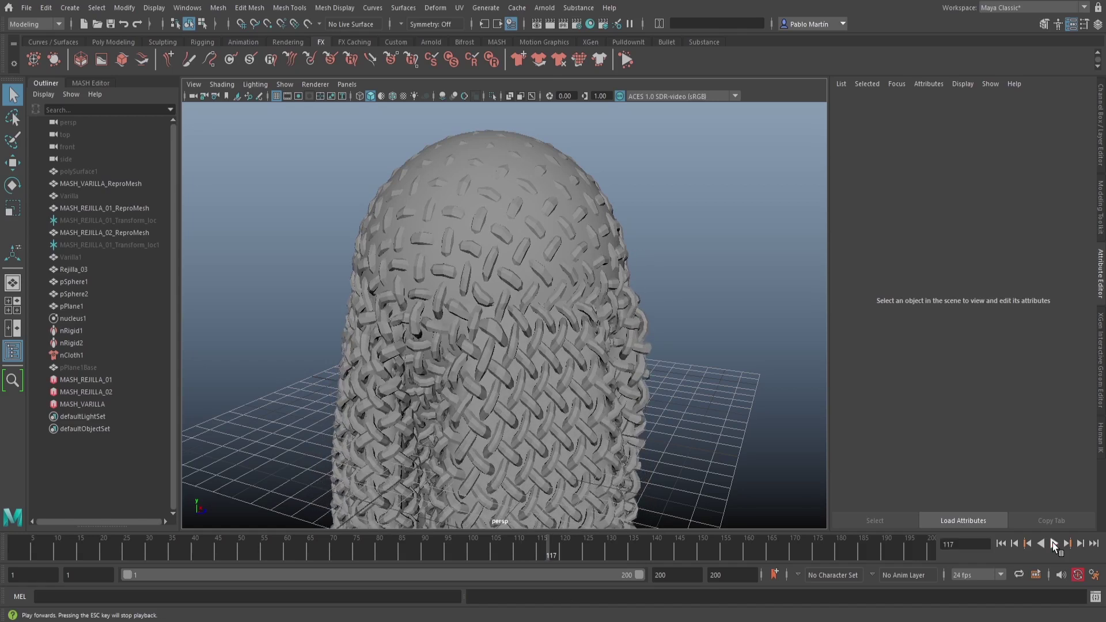
pyautogui.keyDown('alt'); pyautogui.moveTo(811, 445); pyautogui.dragTo(663, 414, button='right'); pyautogui.keyUp('alt')
pyautogui.keyDown('alt'); pyautogui.moveTo(662, 414); pyautogui.dragTo(568, 413); pyautogui.keyUp('alt')
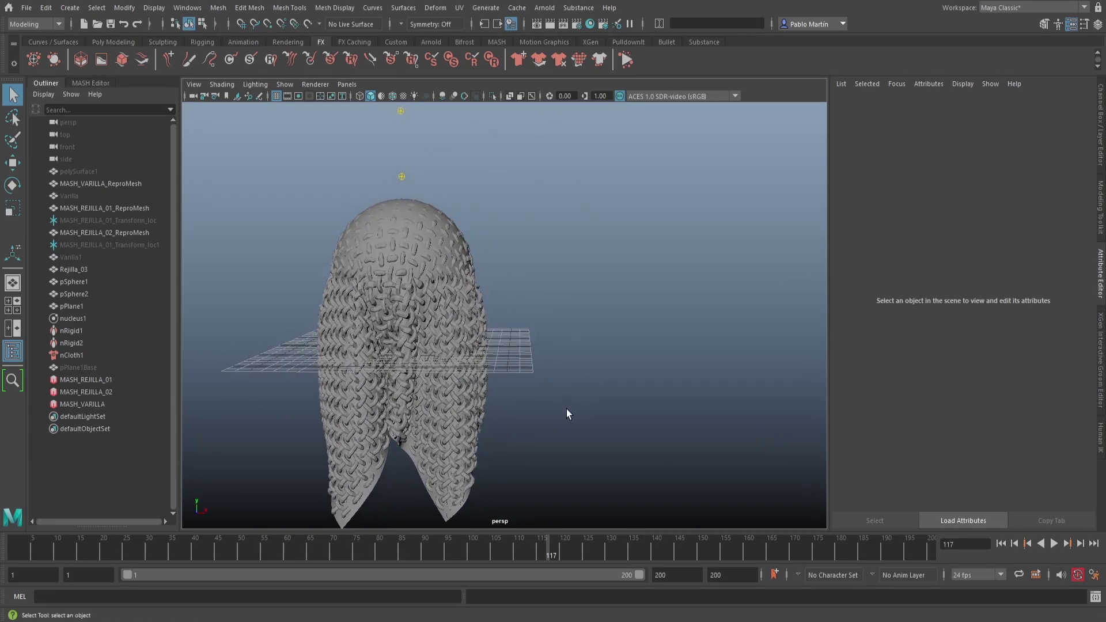
# - Duplicate the woven mesh Rejilla_03 at frame 117 and place the copy beside the original at about 18.5 on X
pyautogui.click(70, 268)
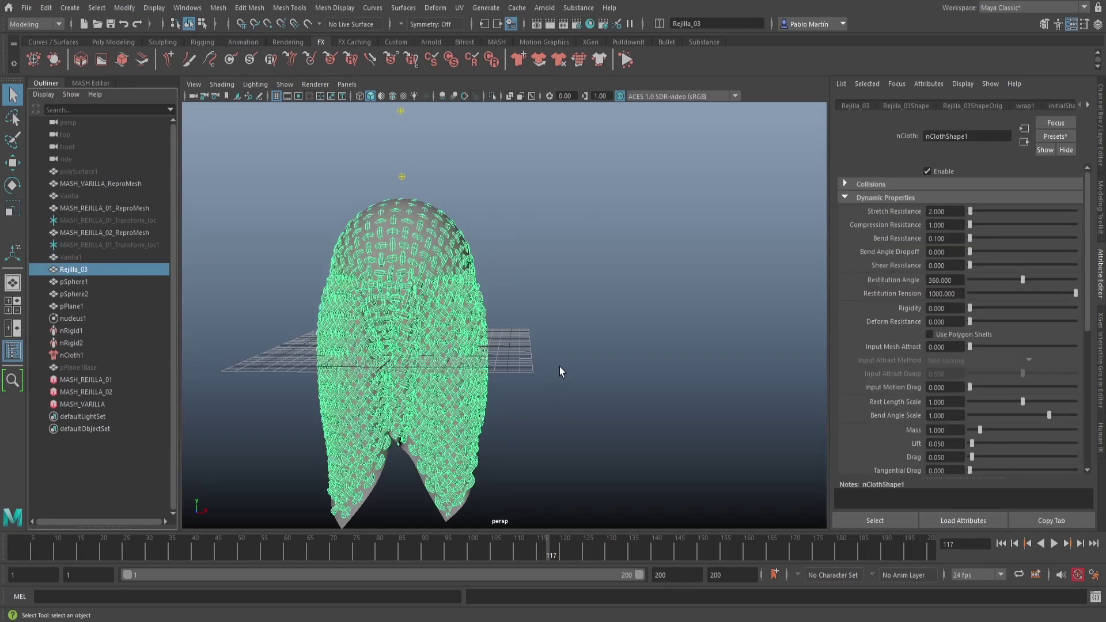
pyautogui.press('w')
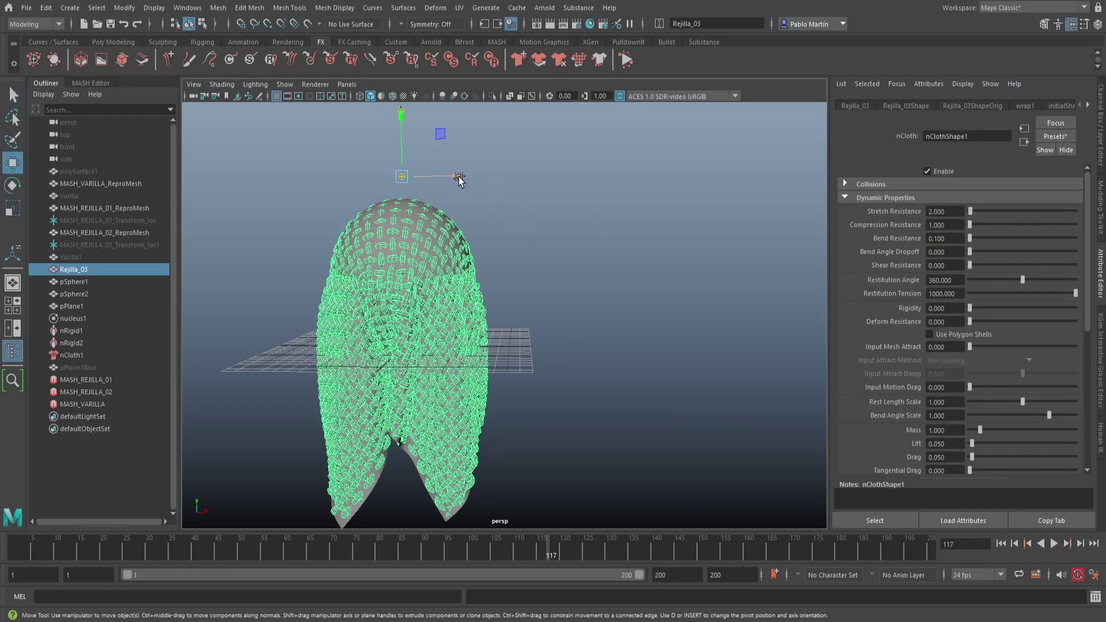
pyautogui.hotkey('ctrl', 'd')
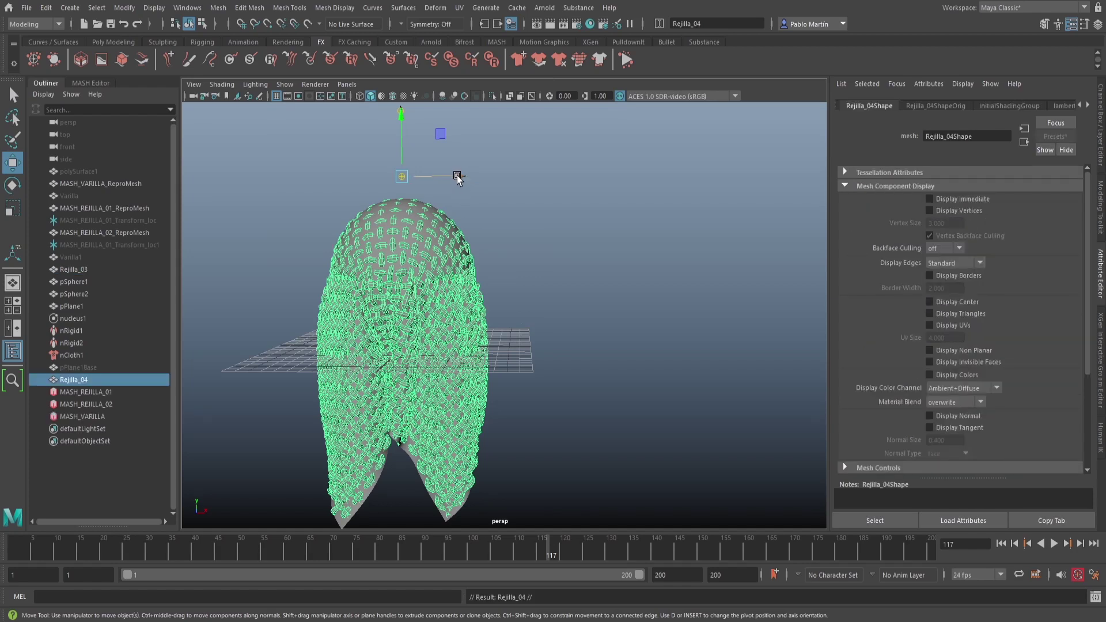
pyautogui.moveTo(458, 180); pyautogui.dragTo(657, 232)
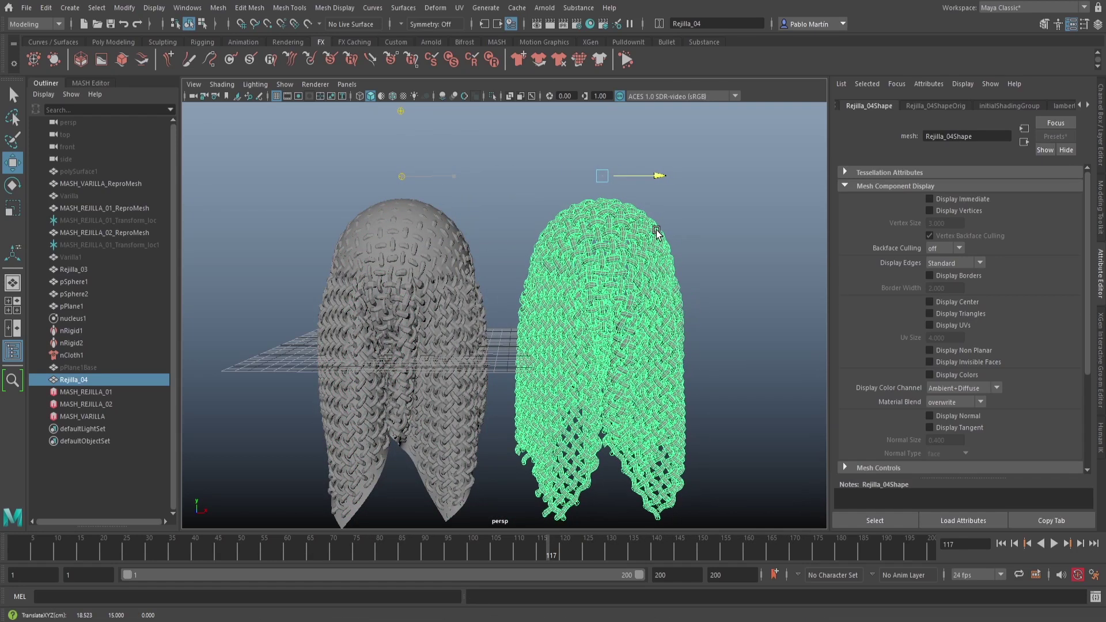
pyautogui.press('q')
pyautogui.click(720, 319)
# - Turn on smooth mesh preview for the duplicated woven mesh, agreeing to continue despite its large number of faces
pyautogui.keyDown('alt'); pyautogui.moveTo(669, 333); pyautogui.dragTo(541, 314); pyautogui.keyUp('alt')
pyautogui.keyDown('alt'); pyautogui.moveTo(541, 313); pyautogui.dragTo(714, 338, button='right'); pyautogui.keyUp('alt')
pyautogui.click(609, 234)
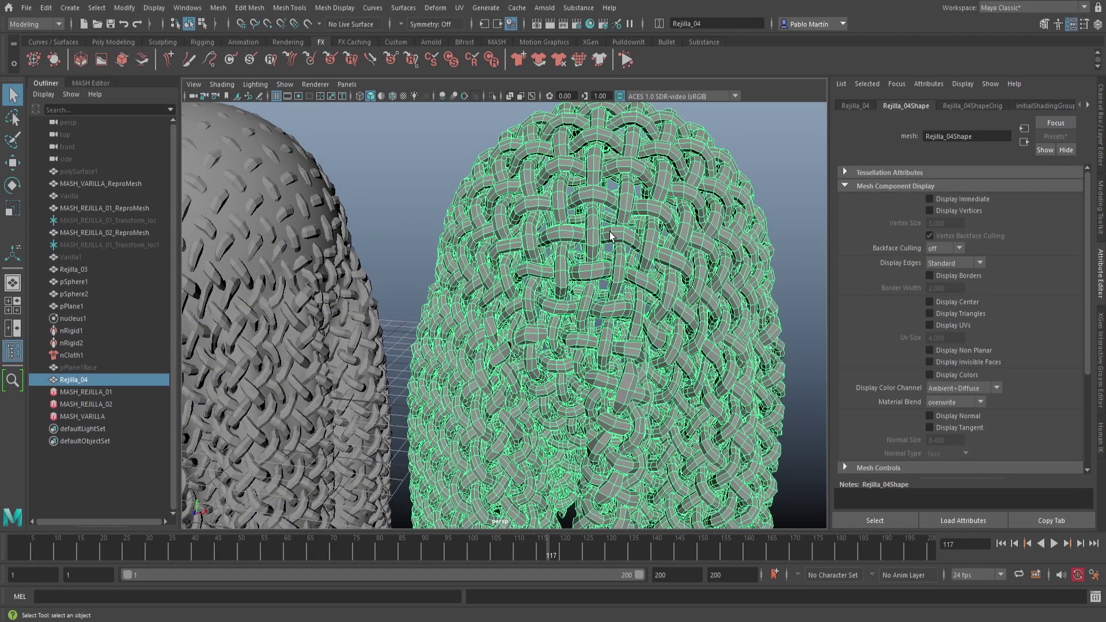
pyautogui.press('3')
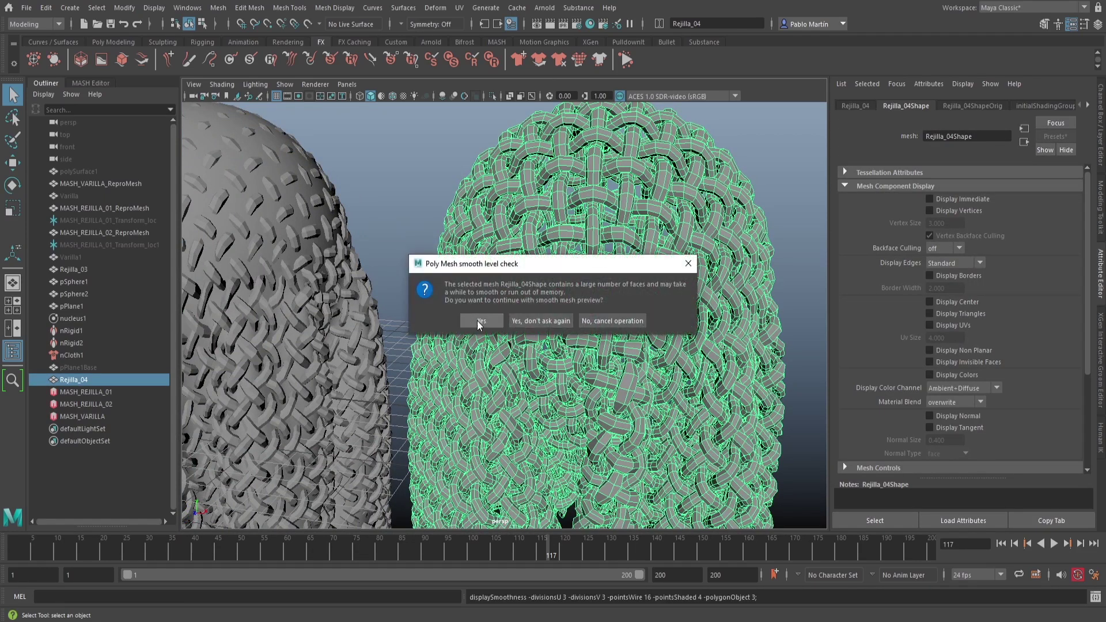
pyautogui.click(477, 324)
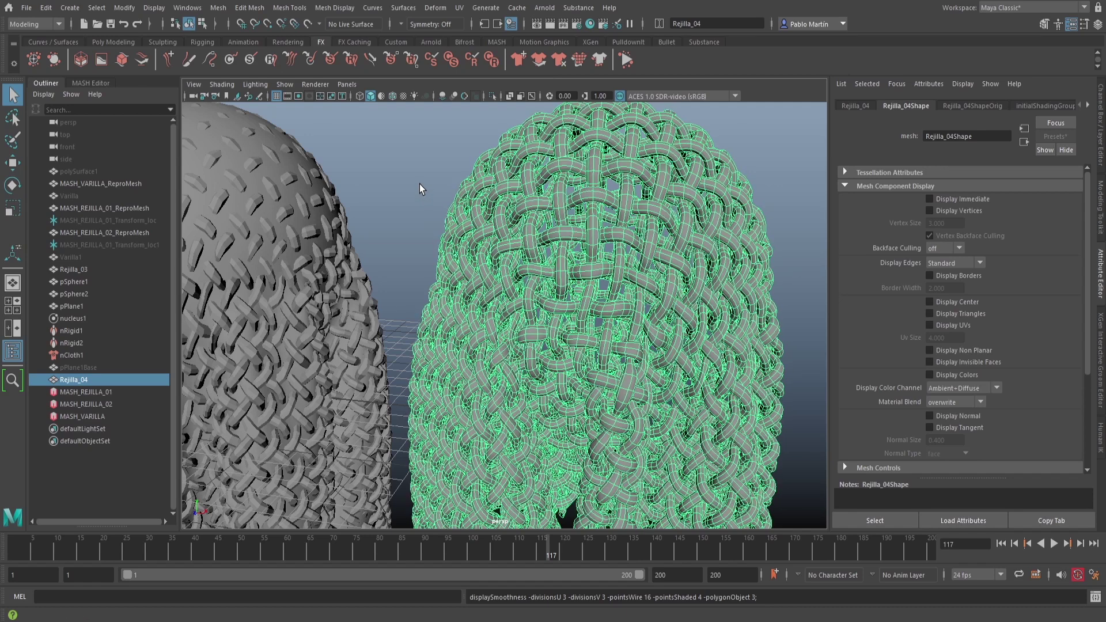
# - Examine the smoothed duplicate from several sides and compare it with the original draped mesh
pyautogui.click(430, 208)
pyautogui.keyDown('alt'); pyautogui.moveTo(674, 340); pyautogui.dragTo(521, 329); pyautogui.keyUp('alt')
pyautogui.keyDown('alt'); pyautogui.moveTo(372, 262); pyautogui.dragTo(488, 276, button='right'); pyautogui.keyUp('alt')
pyautogui.keyDown('alt'); pyautogui.moveTo(382, 290); pyautogui.dragTo(512, 320); pyautogui.keyUp('alt')
pyautogui.keyDown('alt'); pyautogui.moveTo(512, 320); pyautogui.dragTo(420, 265, button='right'); pyautogui.keyUp('alt')
pyautogui.keyDown('alt'); pyautogui.moveTo(419, 264); pyautogui.dragTo(494, 272); pyautogui.keyUp('alt')
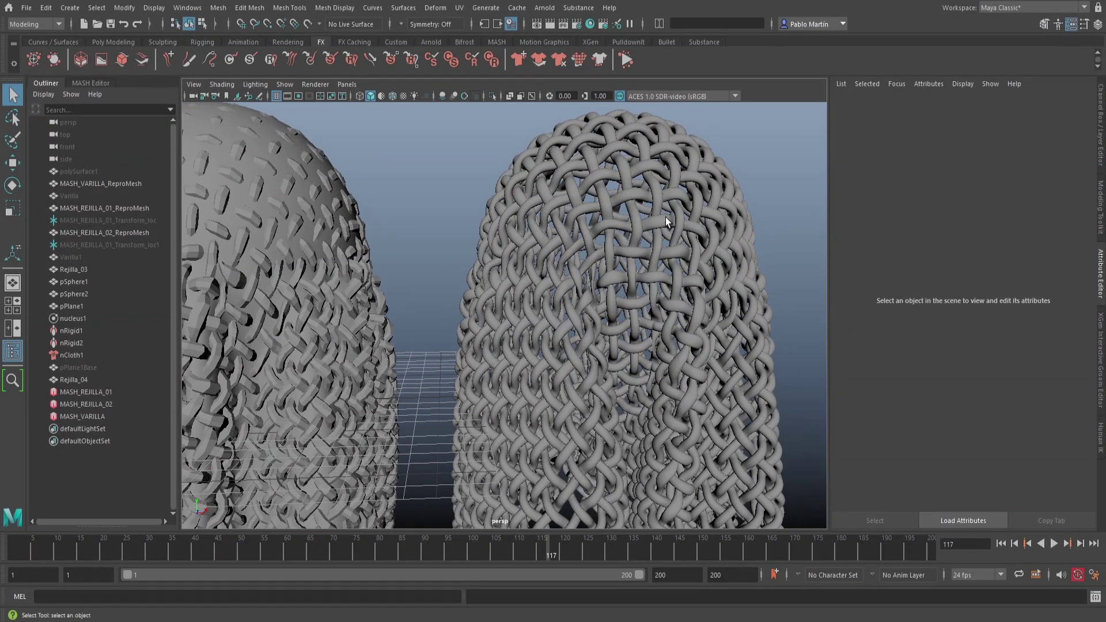
pyautogui.keyDown('alt'); pyautogui.moveTo(509, 289); pyautogui.dragTo(437, 280, button='right'); pyautogui.keyUp('alt')
pyautogui.keyDown('alt'); pyautogui.moveTo(436, 280); pyautogui.dragTo(459, 306); pyautogui.keyUp('alt')
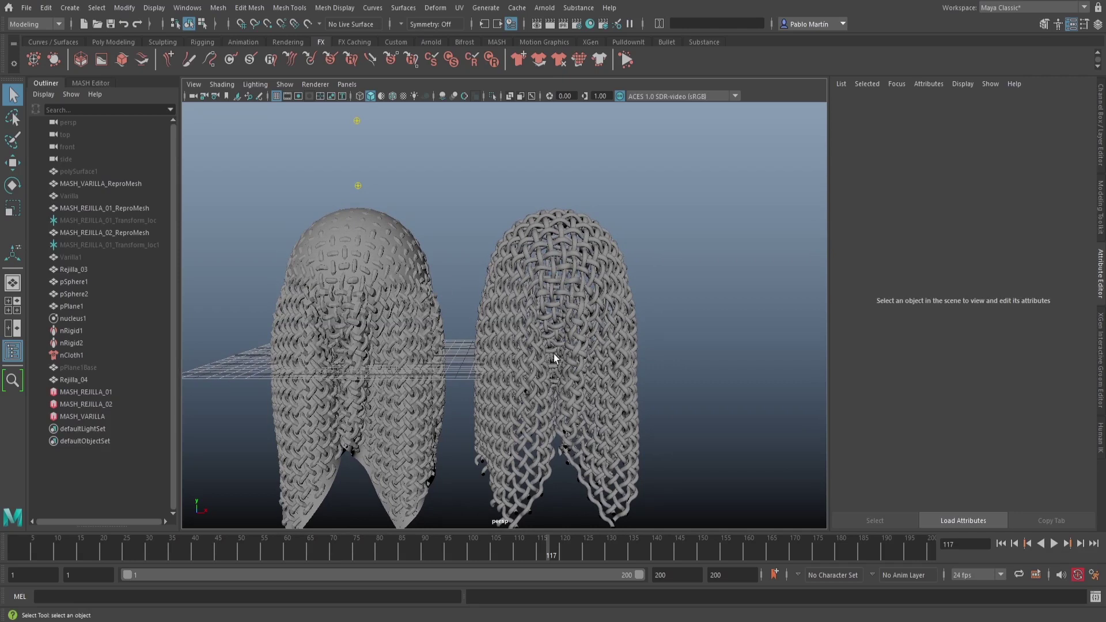
# - Return to frame 1 and scale up the sphere pSphere1 and the half sphere pSphere2 together
pyautogui.click(1000, 544)
pyautogui.keyDown('alt'); pyautogui.moveTo(634, 328); pyautogui.dragTo(722, 386, button='middle'); pyautogui.keyUp('alt')
pyautogui.keyDown('alt'); pyautogui.moveTo(721, 386); pyautogui.dragTo(588, 365, button='right'); pyautogui.keyUp('alt')
pyautogui.keyDown('alt'); pyautogui.moveTo(588, 365); pyautogui.dragTo(562, 348); pyautogui.keyUp('alt')
pyautogui.keyDown('alt'); pyautogui.moveTo(468, 307); pyautogui.dragTo(467, 330); pyautogui.keyUp('alt')
pyautogui.click(467, 330)
pyautogui.keyDown('shift'); pyautogui.click(466, 233); pyautogui.keyUp('shift')
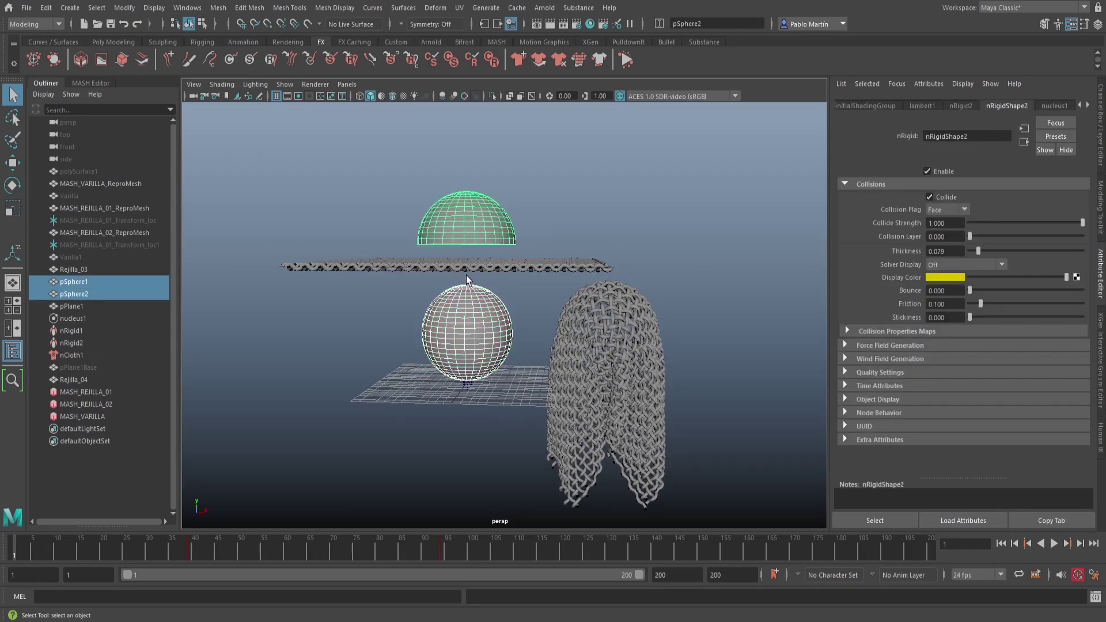
pyautogui.press('r')
pyautogui.moveTo(470, 246); pyautogui.dragTo(494, 254)
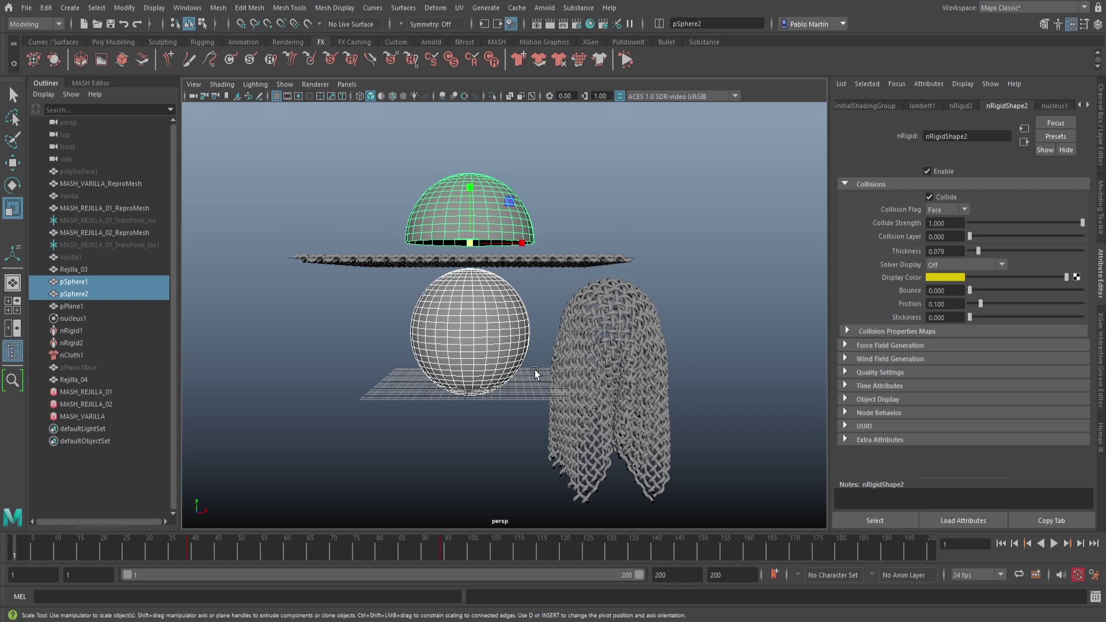
pyautogui.press('q')
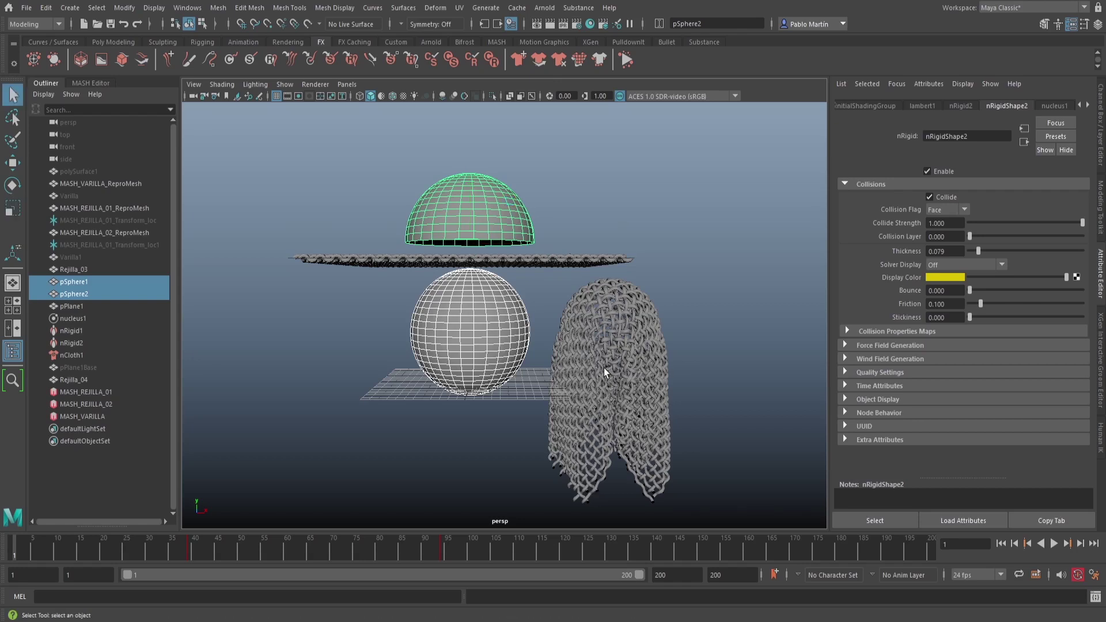
# - Delete the duplicated draped mesh standing beside the simulation setup
pyautogui.click(602, 369)
pyautogui.press('Delete')
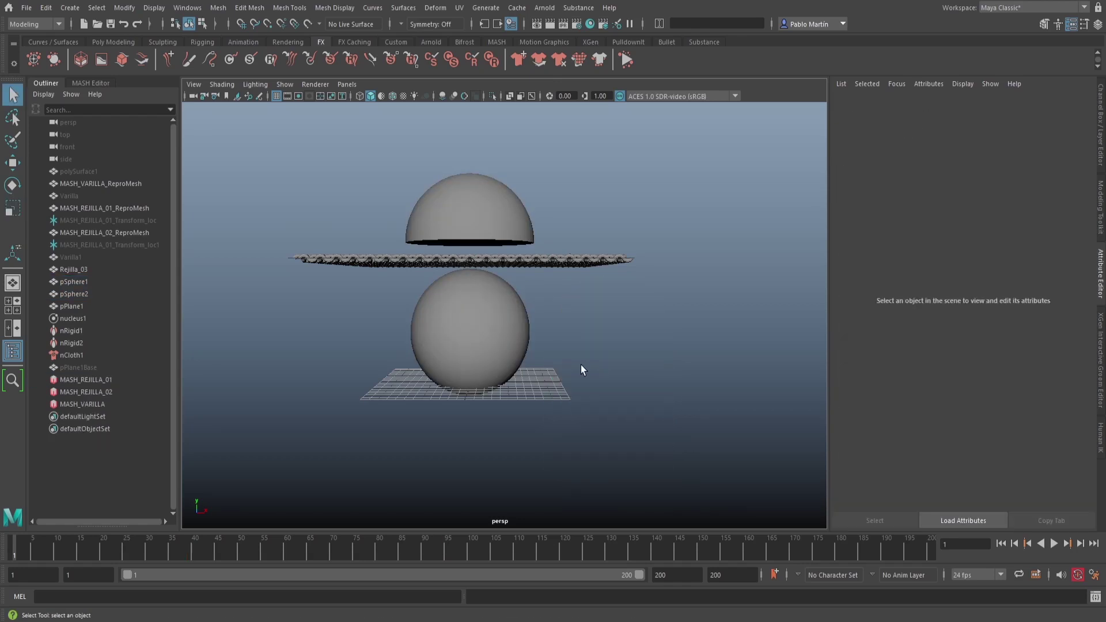
# - Play the simulation from frame 1 to frame 105 to check how the woven mesh drapes over the enlarged spheres
pyautogui.keyDown('alt'); pyautogui.moveTo(478, 333); pyautogui.dragTo(541, 324, button='right'); pyautogui.keyUp('alt')
pyautogui.keyDown('alt'); pyautogui.moveTo(541, 324); pyautogui.dragTo(593, 344, button='middle'); pyautogui.keyUp('alt')
pyautogui.keyDown('alt'); pyautogui.moveTo(592, 342); pyautogui.dragTo(590, 346); pyautogui.keyUp('alt')
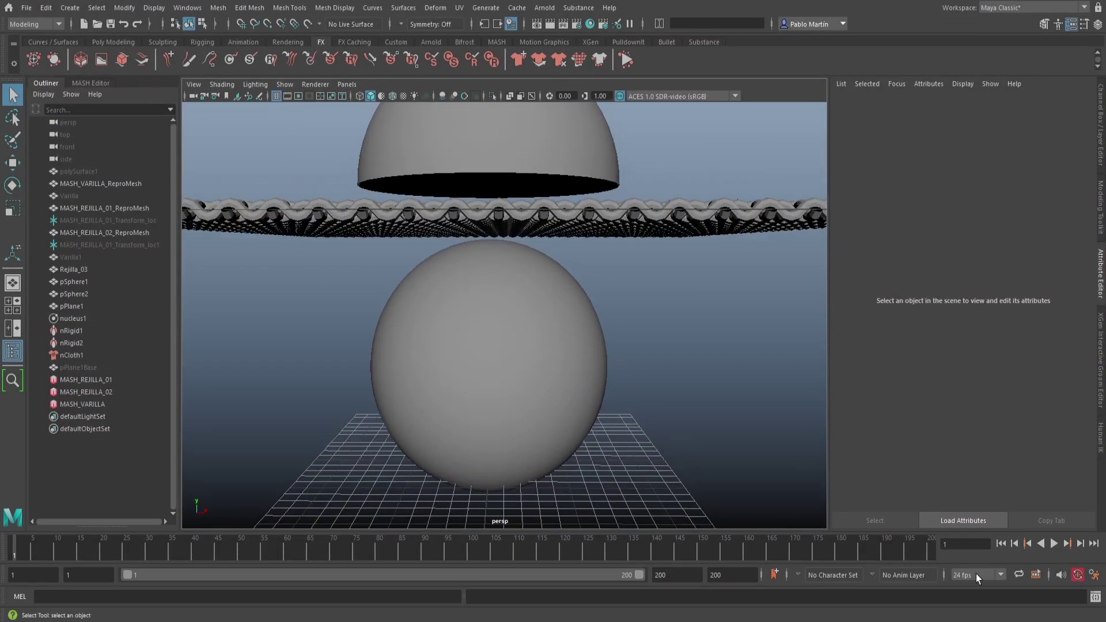
pyautogui.click(1054, 542)
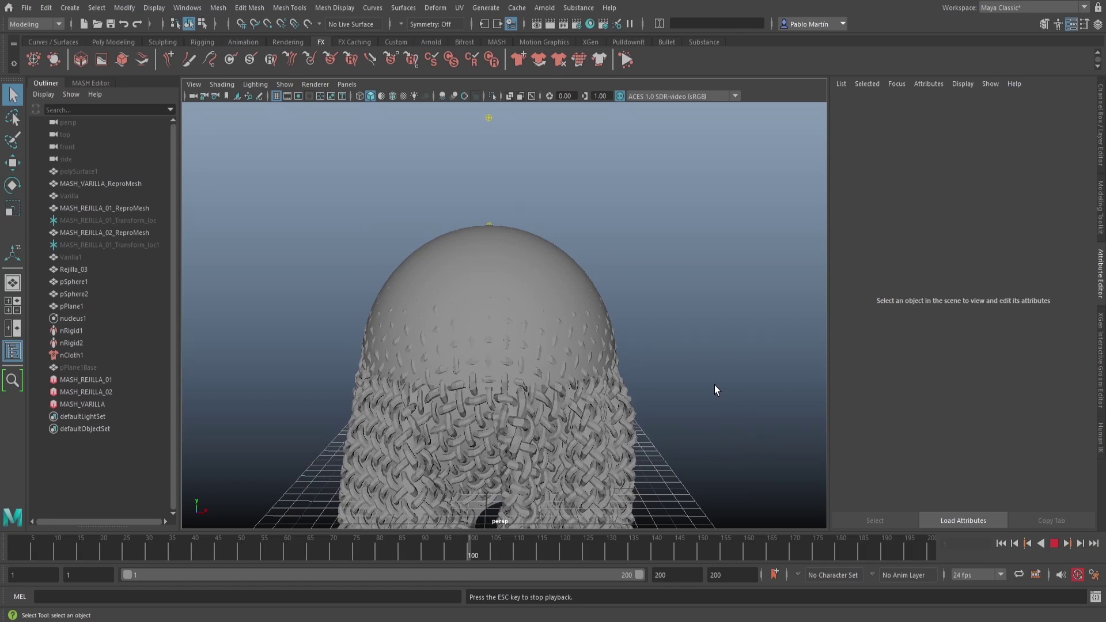
pyautogui.press('Escape')
pyautogui.keyDown('alt'); pyautogui.moveTo(710, 392); pyautogui.dragTo(594, 414, button='right'); pyautogui.keyUp('alt')
pyautogui.keyDown('alt'); pyautogui.moveTo(595, 414); pyautogui.dragTo(597, 399); pyautogui.keyUp('alt')
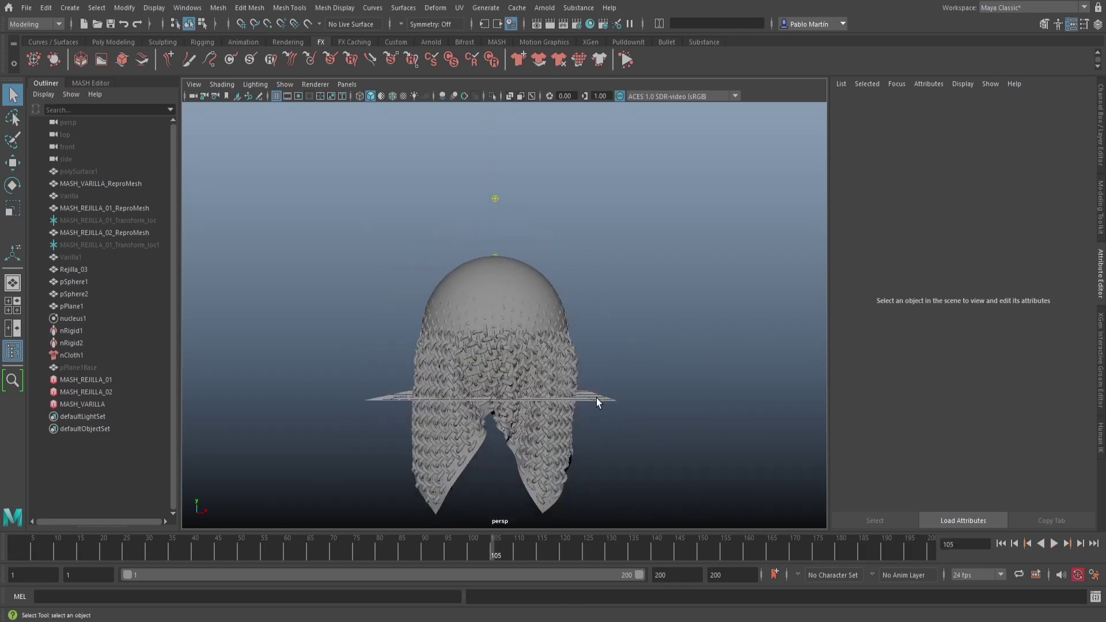
# - Return to frame 1 and enlarge pSphere1 and pSphere2 together to a scale of about 10.9
pyautogui.click(1001, 545)
pyautogui.click(516, 362)
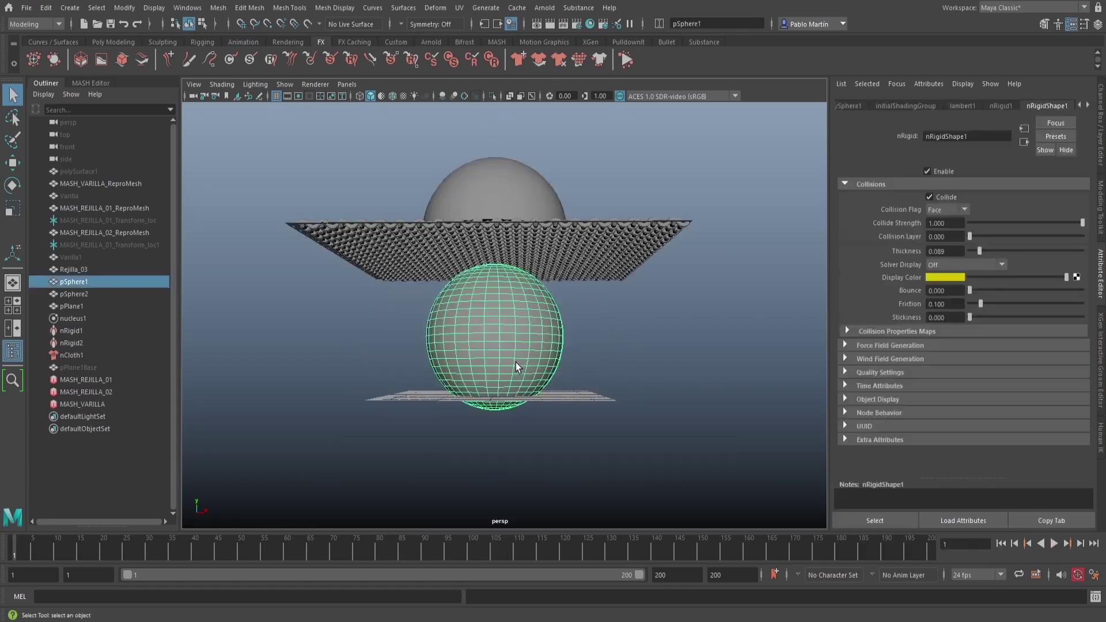
pyautogui.keyDown('shift'); pyautogui.click(504, 187); pyautogui.keyUp('shift')
pyautogui.press('r')
pyautogui.moveTo(495, 237); pyautogui.dragTo(526, 236)
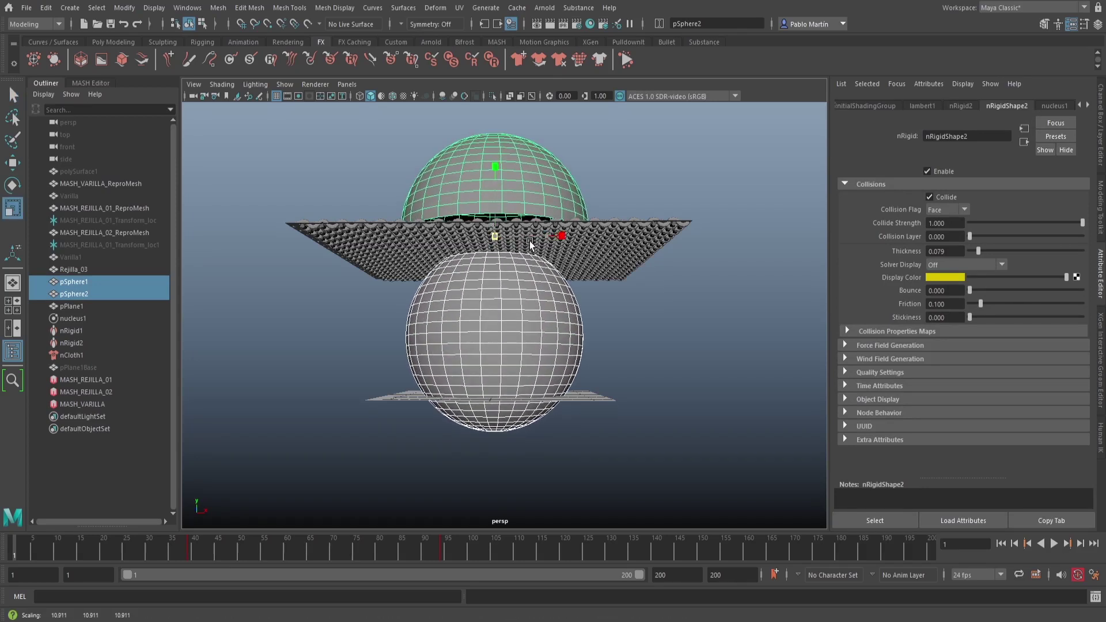
pyautogui.press('q')
# - Lower the full sphere pSphere1 to about 3.4 on Y so it clears the woven plane, and play the simulation
pyautogui.click(504, 329)
pyautogui.press('w')
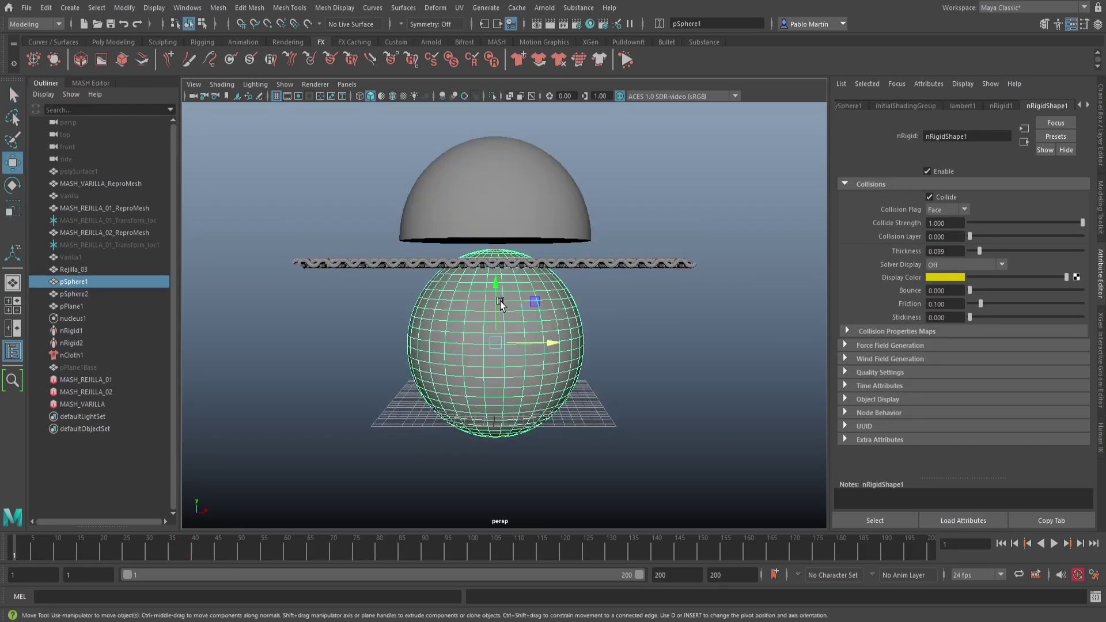
pyautogui.moveTo(496, 280); pyautogui.dragTo(495, 316)
pyautogui.scroll(3, 506, 312)
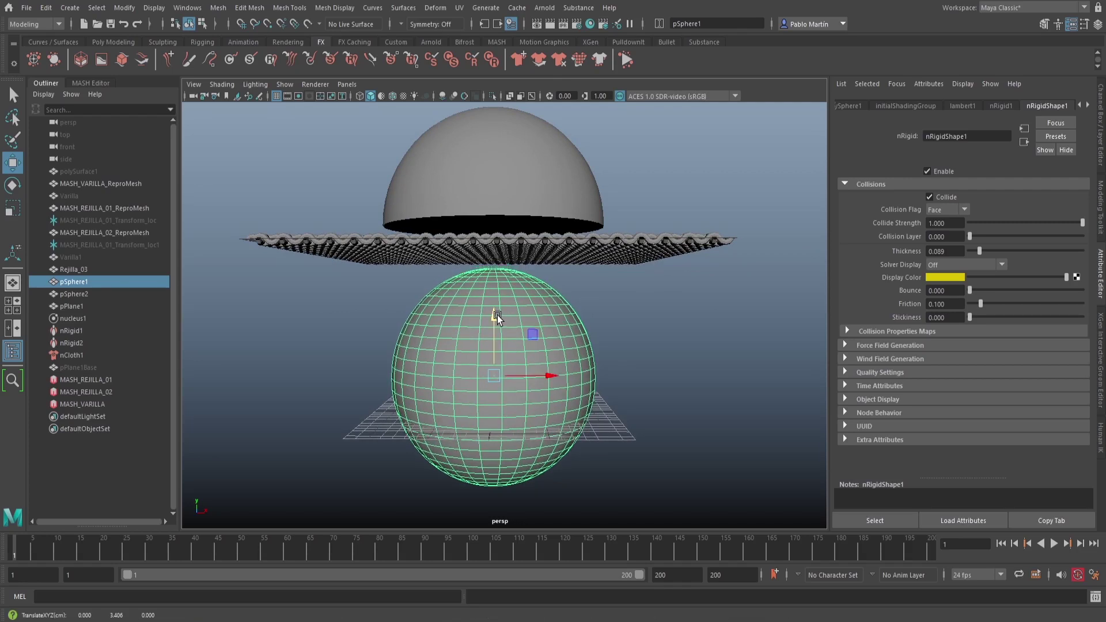
pyautogui.click(1053, 544)
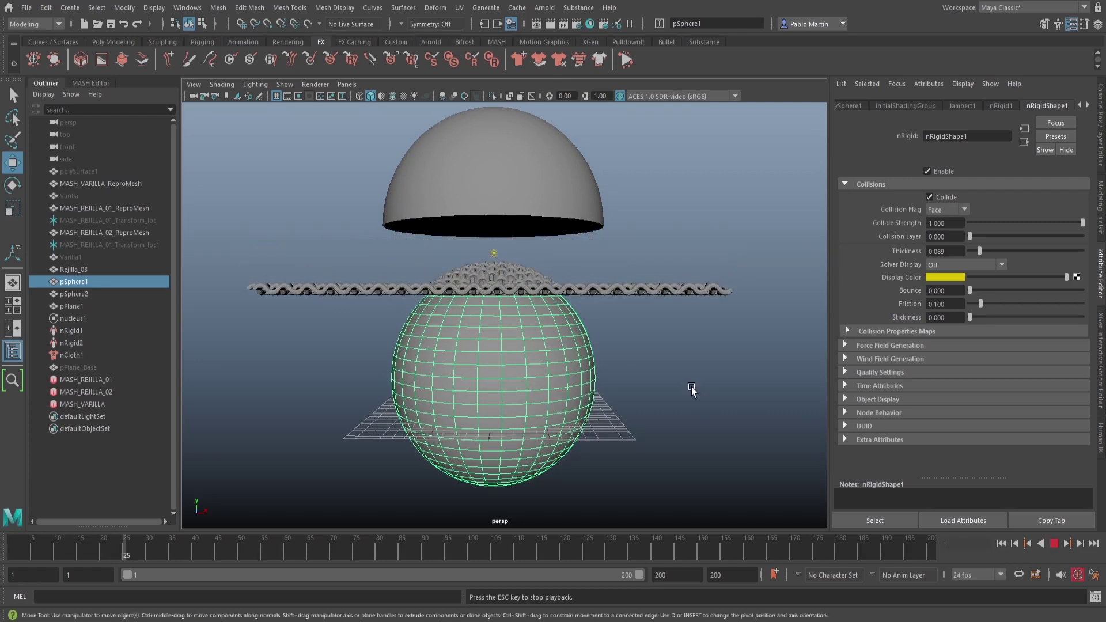
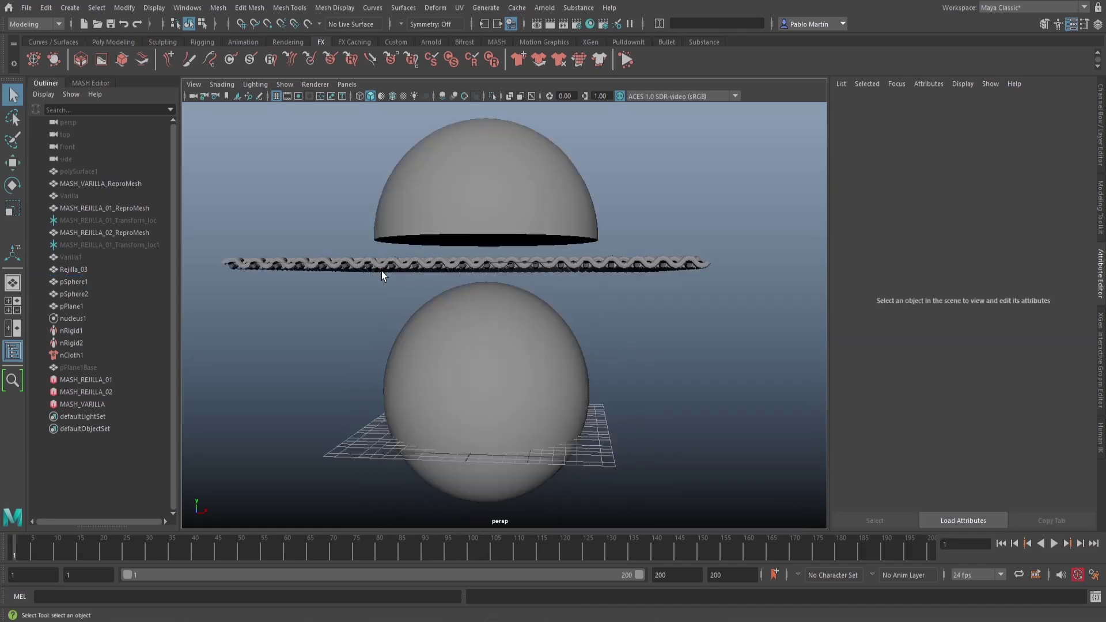
# - At frame 94, lower the half sphere pSphere2 over the sphere to about 3.16 on Y in the wireframe front view and key it
pyautogui.click(448, 210)
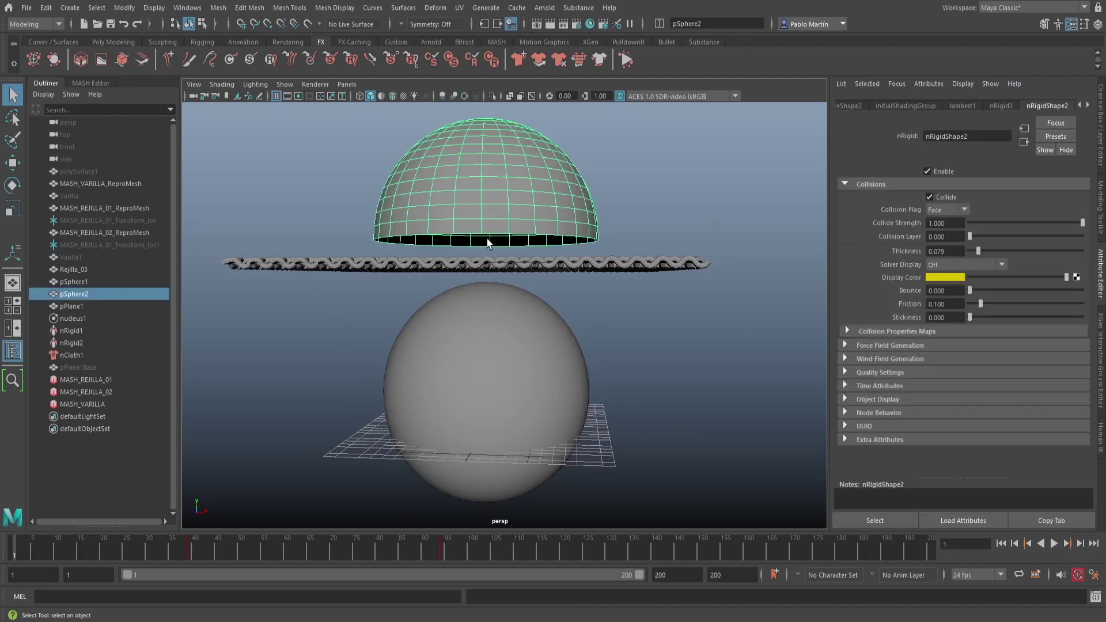
pyautogui.press('space')
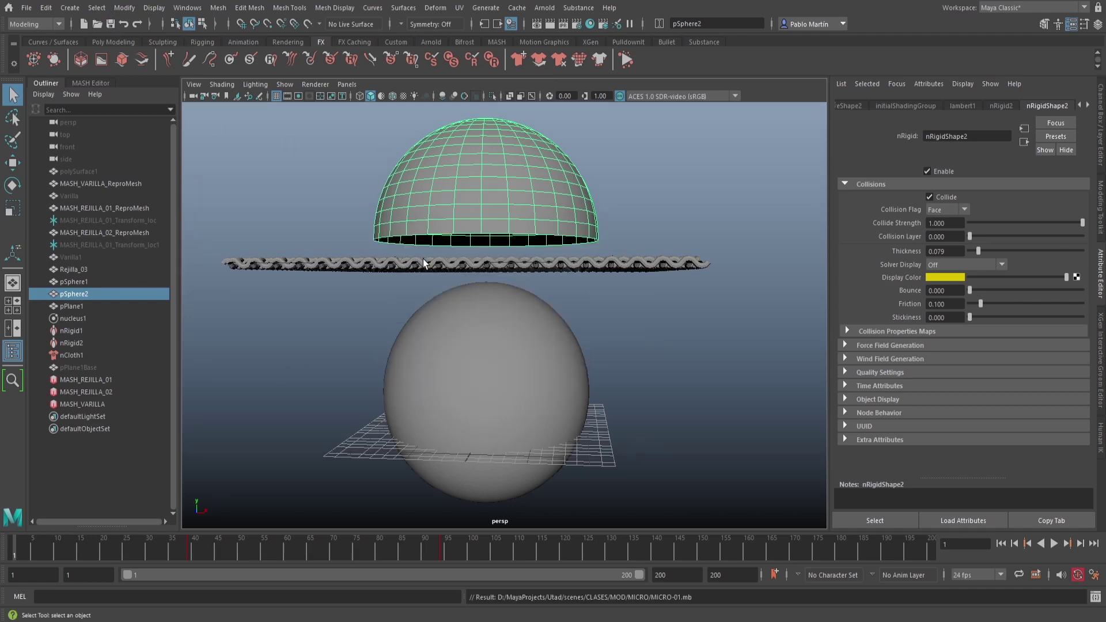
pyautogui.click(443, 556)
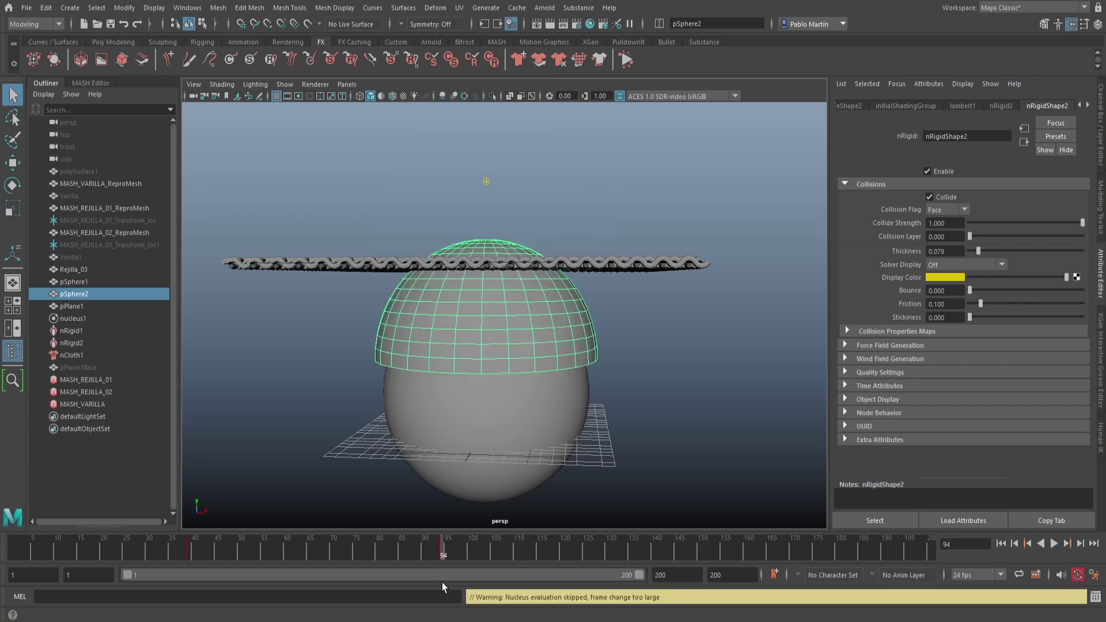
pyautogui.press('space')
pyautogui.moveTo(489, 276); pyautogui.dragTo(491, 316)
pyautogui.keyDown('alt'); pyautogui.moveTo(401, 296); pyautogui.dragTo(600, 344, button='right'); pyautogui.keyUp('alt')
pyautogui.press('4')
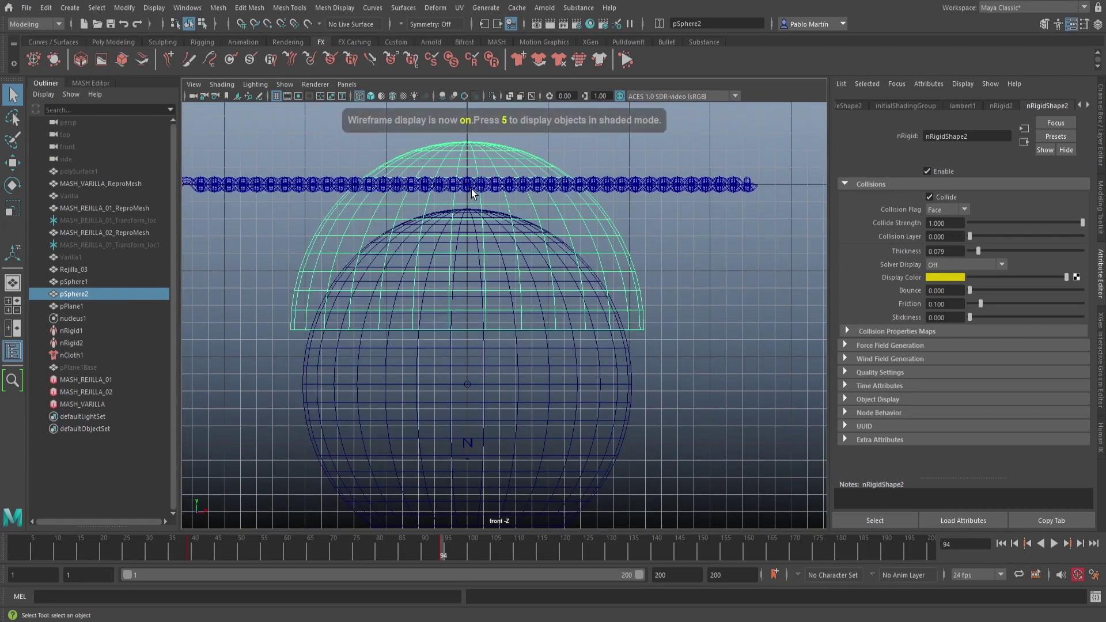
pyautogui.press('w')
pyautogui.moveTo(467, 267); pyautogui.dragTo(452, 330)
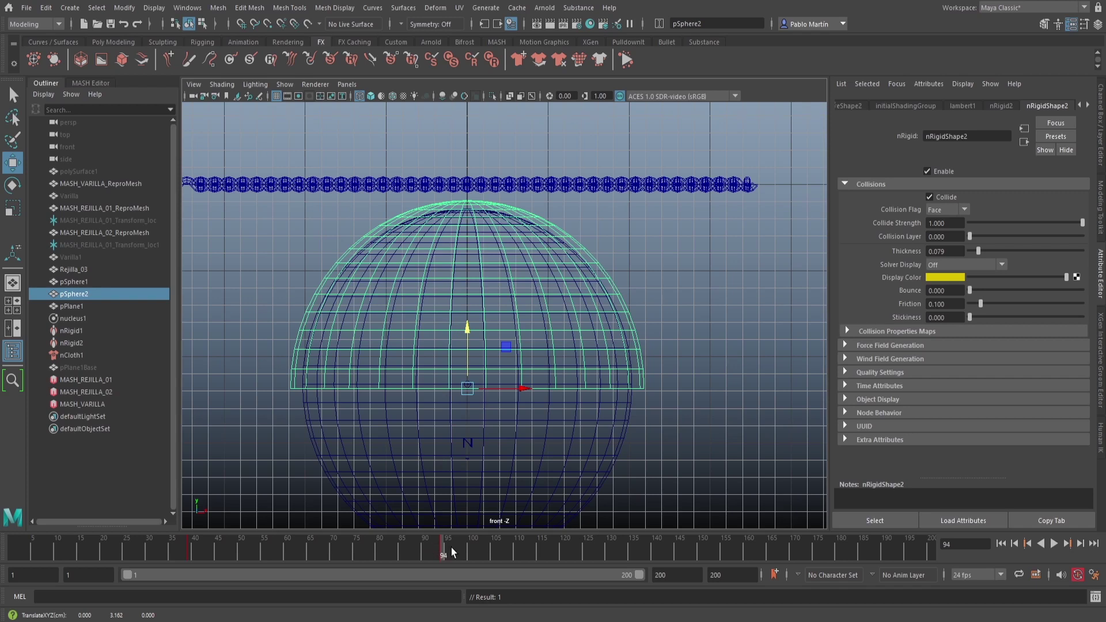
# - Play back the half sphere's descent in the front view, then return to frame 1 in the shaded perspective view
pyautogui.hotkey('alt', 'v')
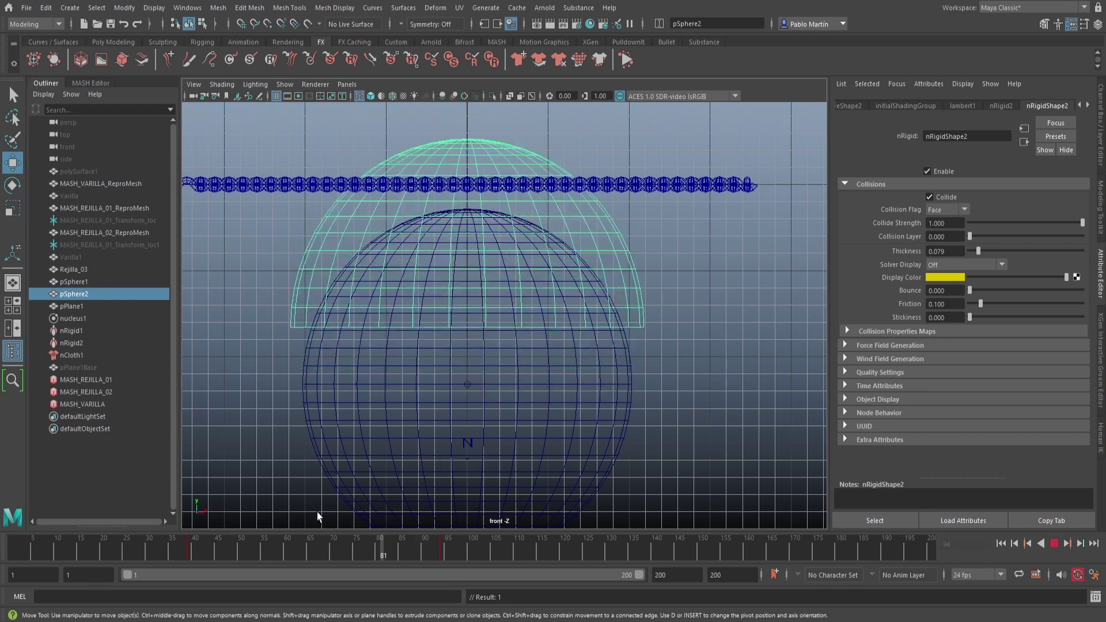
pyautogui.hotkey('alt', 'v')
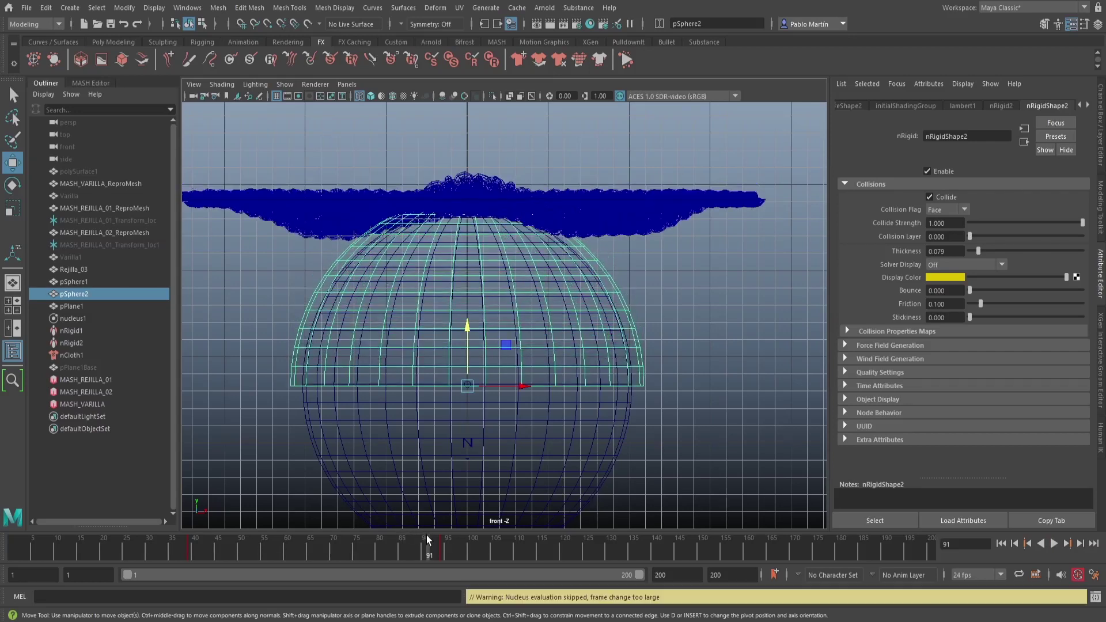
pyautogui.click(1001, 543)
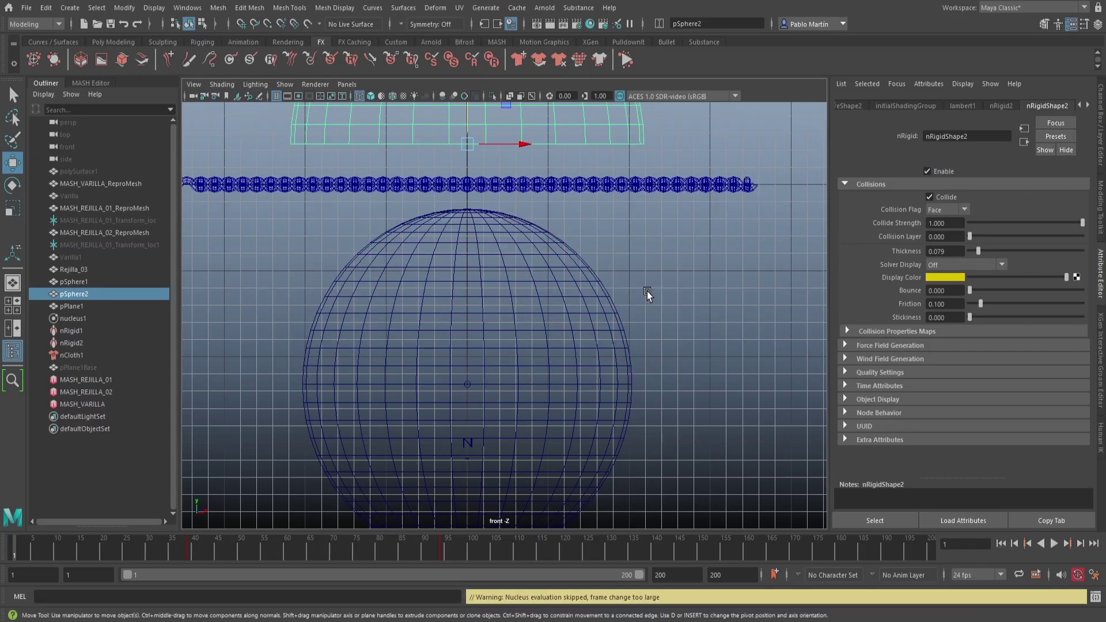
pyautogui.press('space')
pyautogui.moveTo(647, 291); pyautogui.dragTo(638, 284)
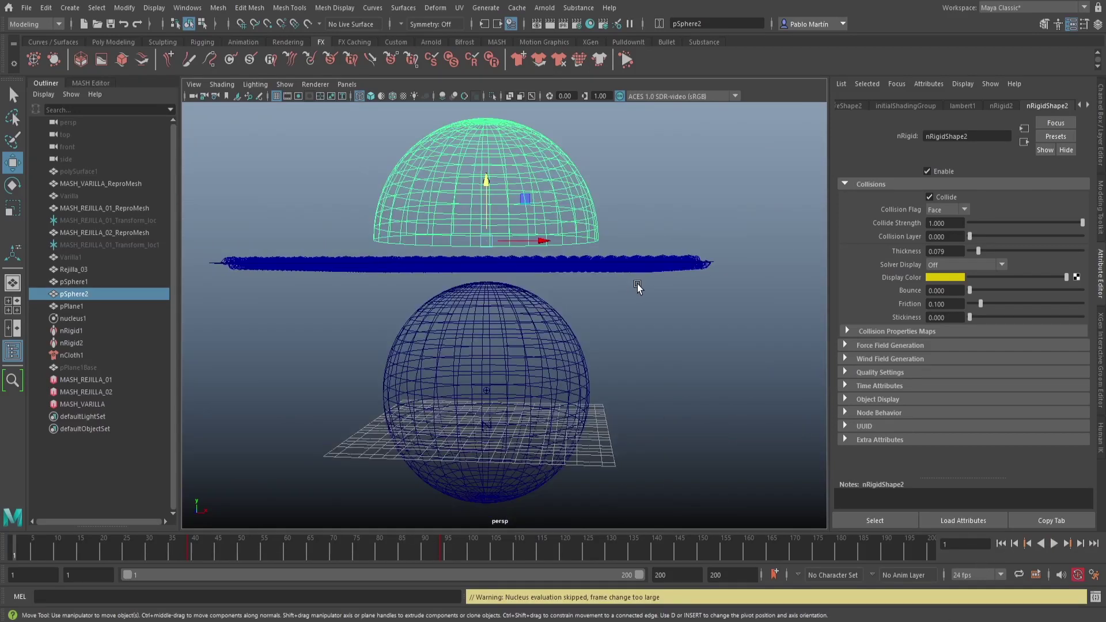
pyautogui.press('5')
pyautogui.press('q')
pyautogui.click(638, 303)
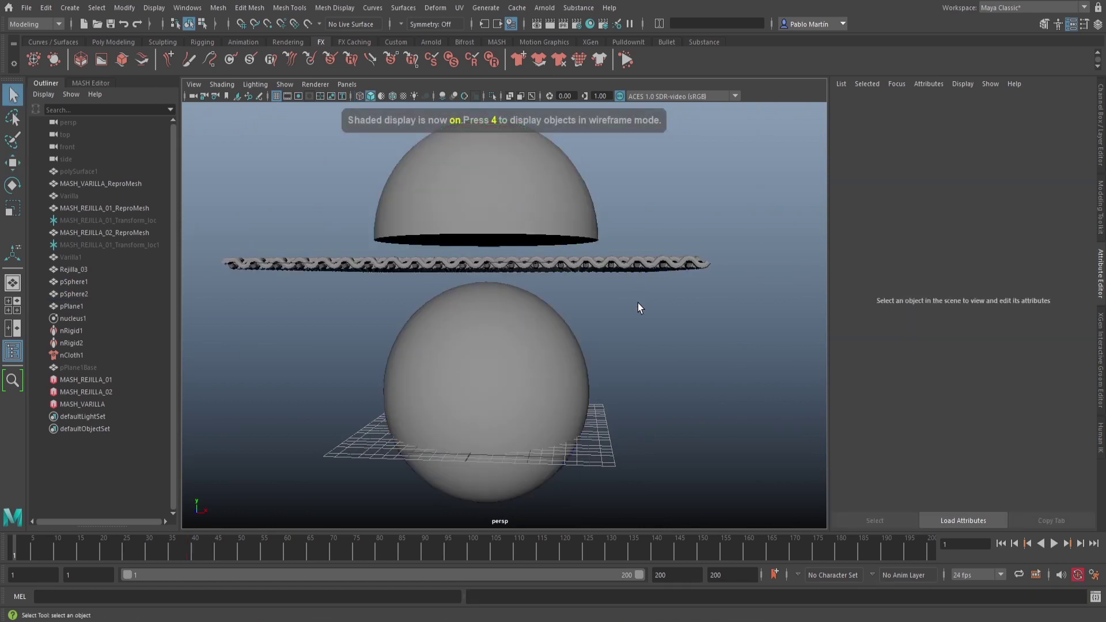
# - Play the simulation from frame 1 to frame 111 and examine the draped mesh and cloth edges from close up
pyautogui.click(1053, 544)
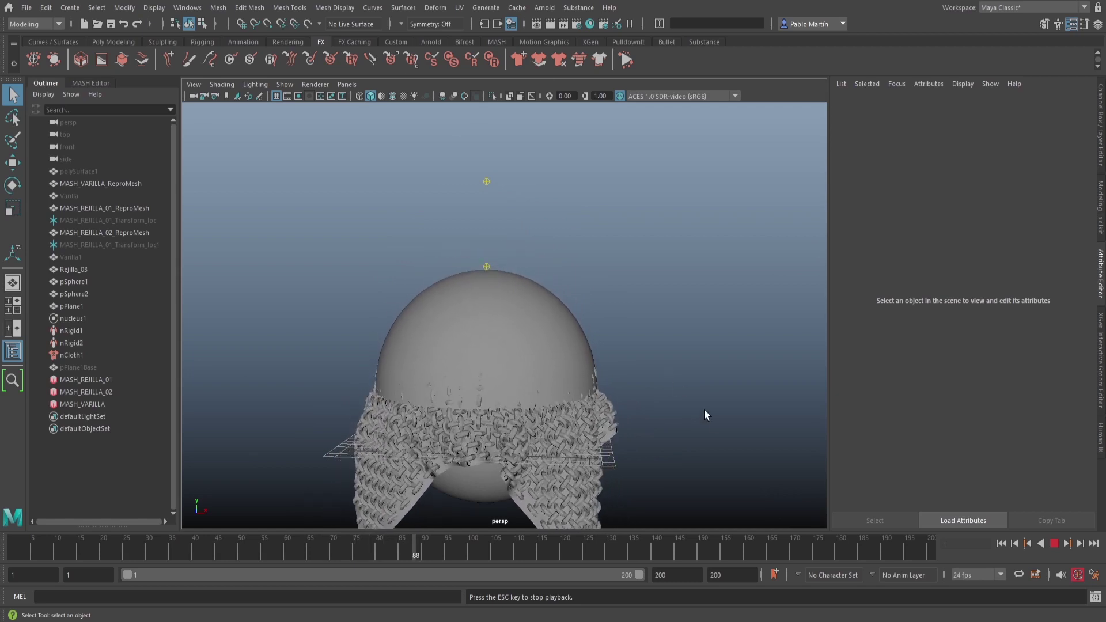
pyautogui.click(1055, 543)
pyautogui.keyDown('alt'); pyautogui.moveTo(630, 370); pyautogui.dragTo(630, 306, button='middle'); pyautogui.keyUp('alt')
pyautogui.keyDown('alt'); pyautogui.moveTo(630, 307); pyautogui.dragTo(518, 320); pyautogui.keyUp('alt')
pyautogui.keyDown('alt'); pyautogui.moveTo(518, 320); pyautogui.dragTo(445, 269, button='middle'); pyautogui.keyUp('alt')
pyautogui.keyDown('alt'); pyautogui.moveTo(449, 274); pyautogui.dragTo(661, 329, button='right'); pyautogui.keyUp('alt')
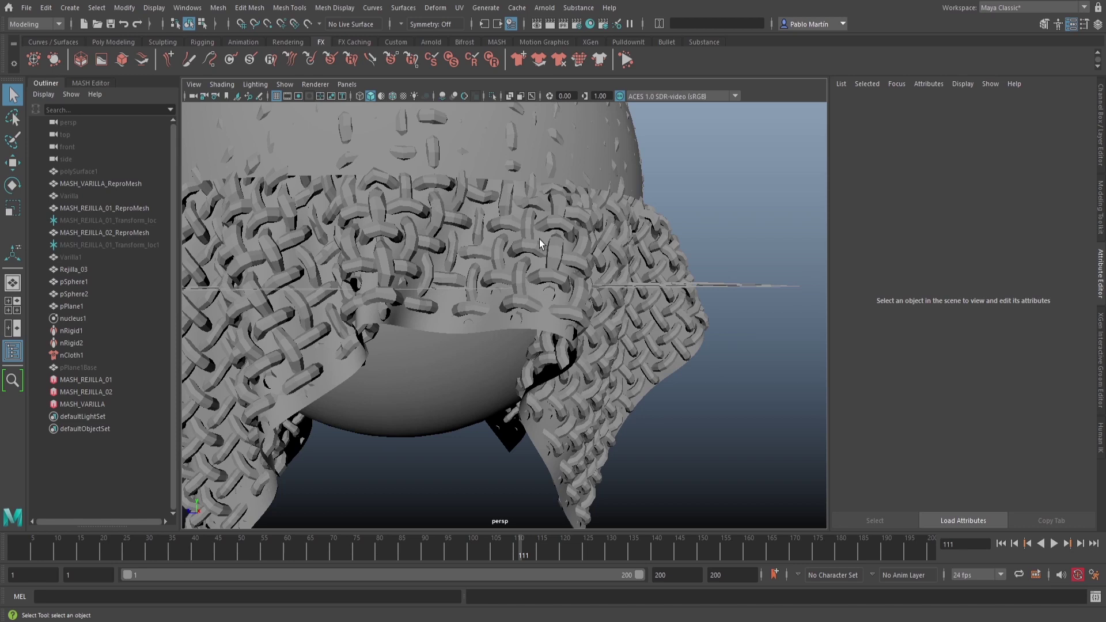
pyautogui.keyDown('alt'); pyautogui.moveTo(620, 373); pyautogui.dragTo(420, 339, button='right'); pyautogui.keyUp('alt')
pyautogui.moveTo(420, 340)
pyautogui.keyDown('alt'); pyautogui.mouseDown()
pyautogui.moveTo(477, 341)
pyautogui.moveTo(423, 333)
pyautogui.mouseUp(); pyautogui.keyUp('alt')
pyautogui.click(422, 333)
pyautogui.keyDown('shift'); pyautogui.click(470, 236); pyautogui.keyUp('shift')
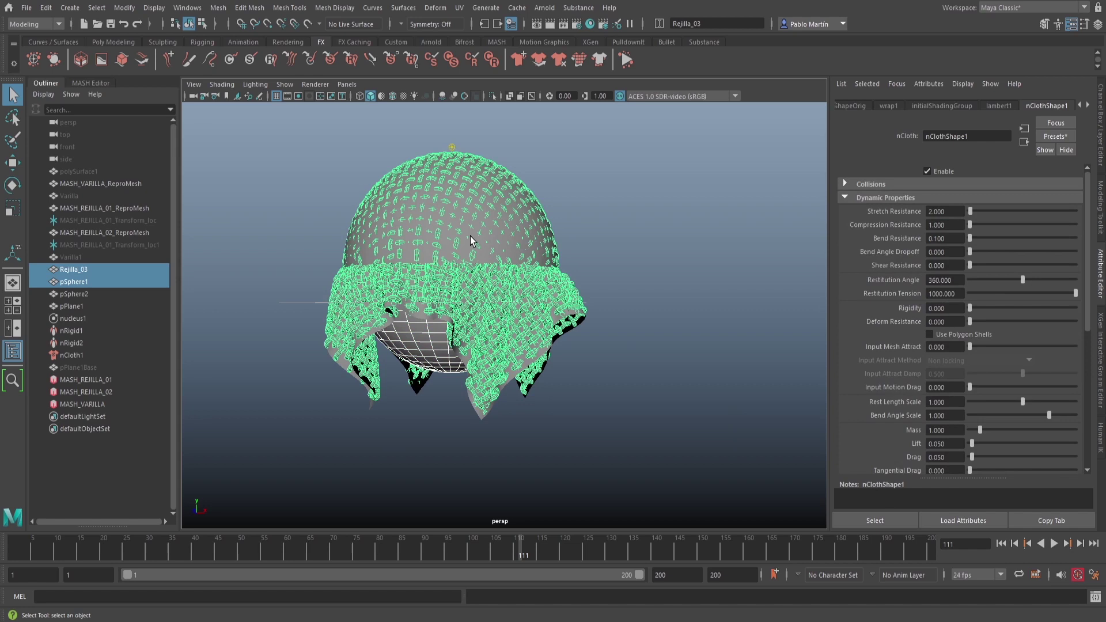
pyautogui.hotkey('ctrl', 'z')
pyautogui.hotkey('ctrl', 'z')
pyautogui.keyDown('alt'); pyautogui.moveTo(500, 314); pyautogui.dragTo(525, 351, button='middle'); pyautogui.keyUp('alt')
pyautogui.keyDown('alt'); pyautogui.moveTo(524, 352); pyautogui.dragTo(538, 355); pyautogui.keyUp('alt')
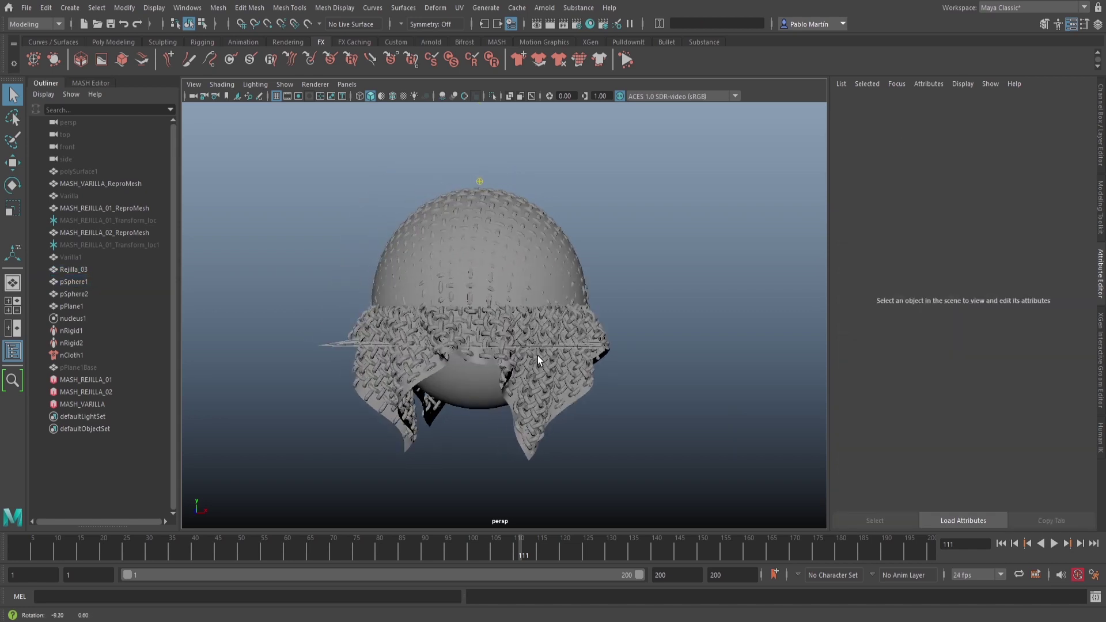
# - Duplicate the draped woven mesh Rejilla_03 at frame 111 and move the copy along X, well clear of the original
pyautogui.click(72, 271)
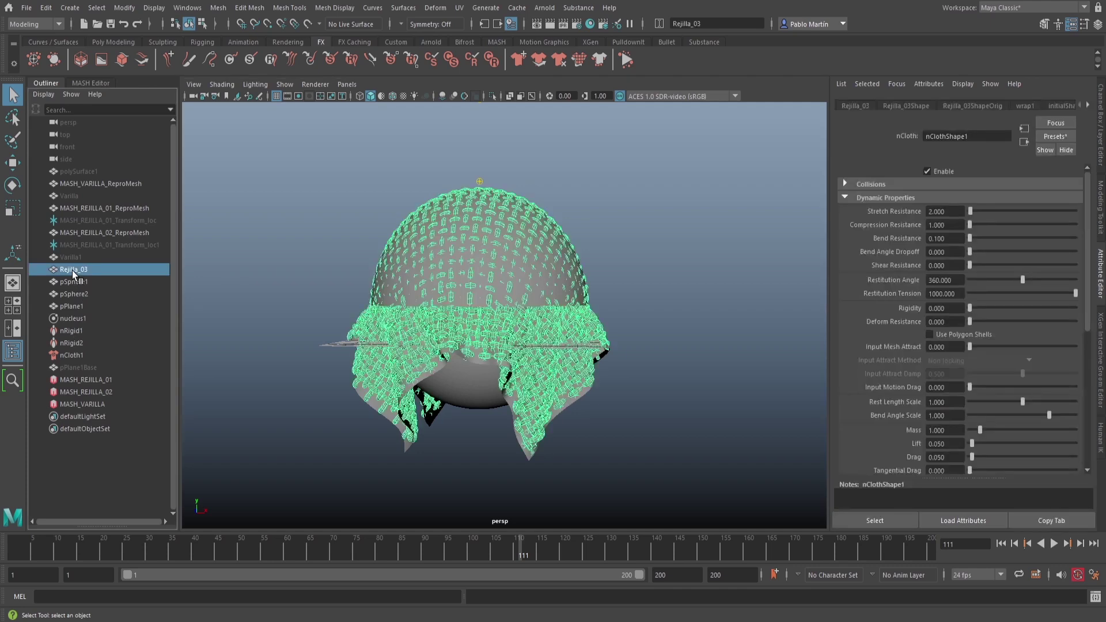
pyautogui.hotkey('ctrl', 'd')
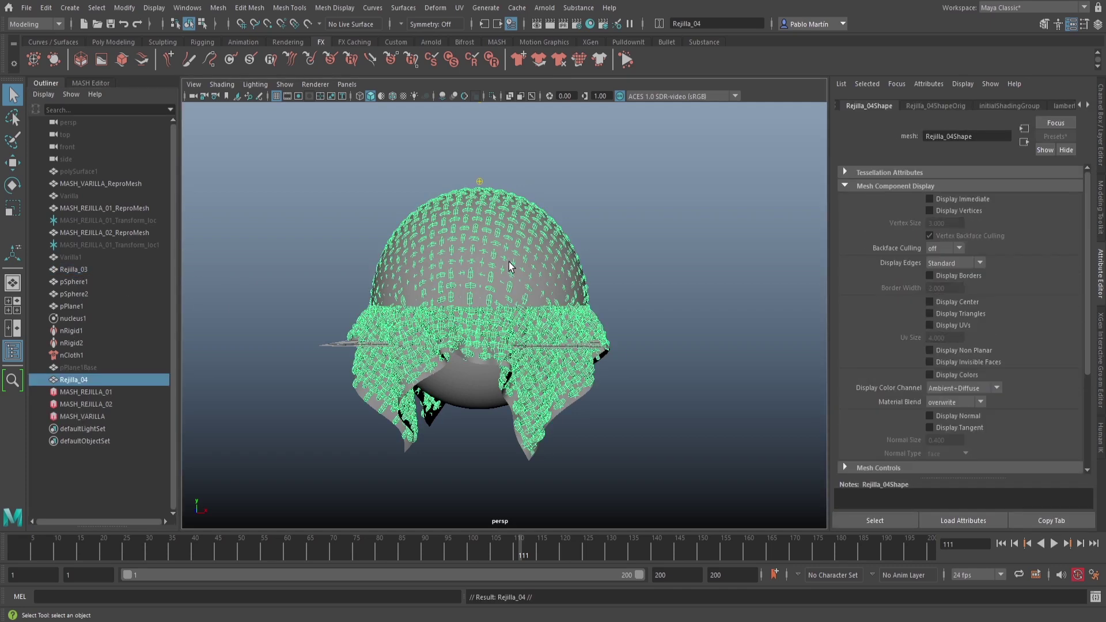
pyautogui.press('w')
pyautogui.moveTo(535, 180); pyautogui.dragTo(824, 181)
pyautogui.press('f')
pyautogui.keyDown('alt'); pyautogui.moveTo(503, 266); pyautogui.dragTo(523, 274, button='middle'); pyautogui.keyUp('alt')
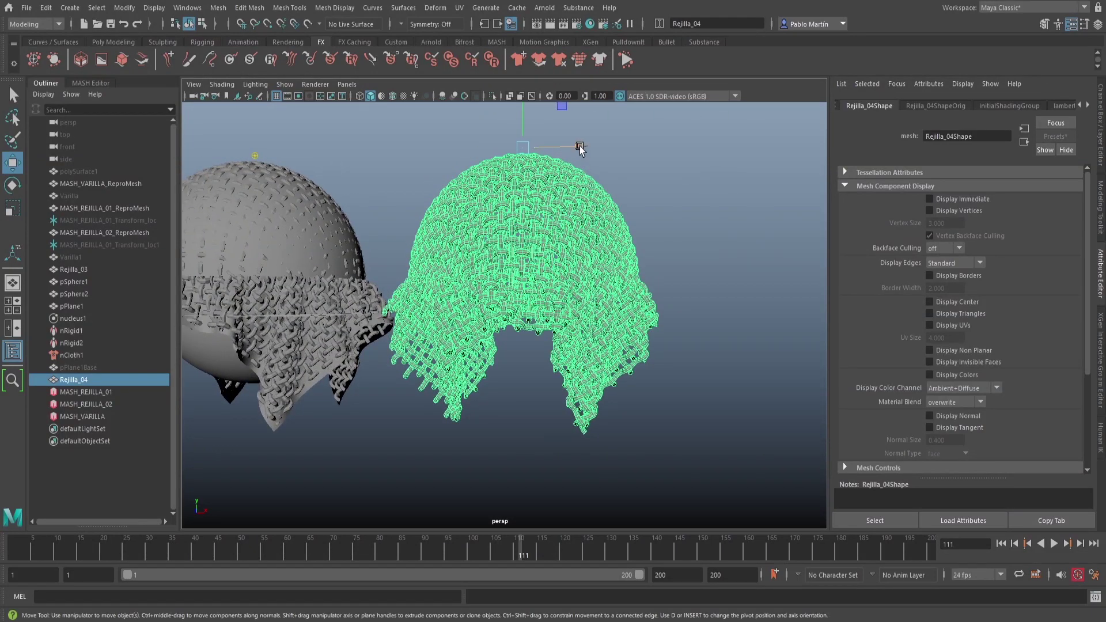
pyautogui.moveTo(580, 148); pyautogui.dragTo(639, 148)
pyautogui.keyDown('alt'); pyautogui.moveTo(482, 384); pyautogui.dragTo(477, 337); pyautogui.keyUp('alt')
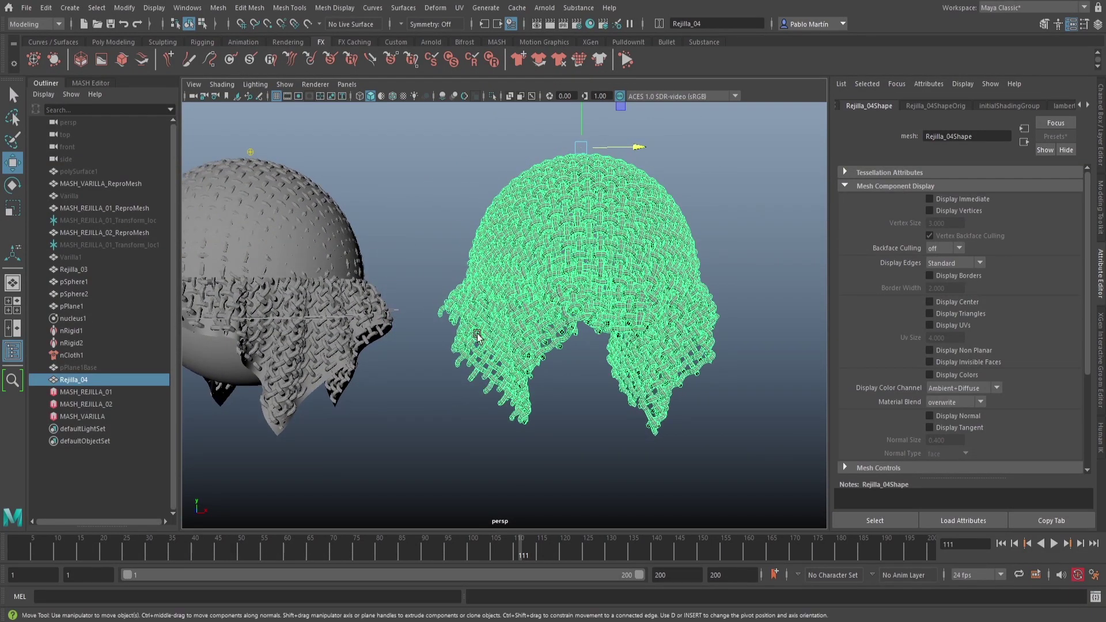
# - In the front view, select the faces of Rejilla_04's hanging skirt below the dome and delete them
pyautogui.press('space')
pyautogui.moveTo(458, 227); pyautogui.dragTo(447, 365)
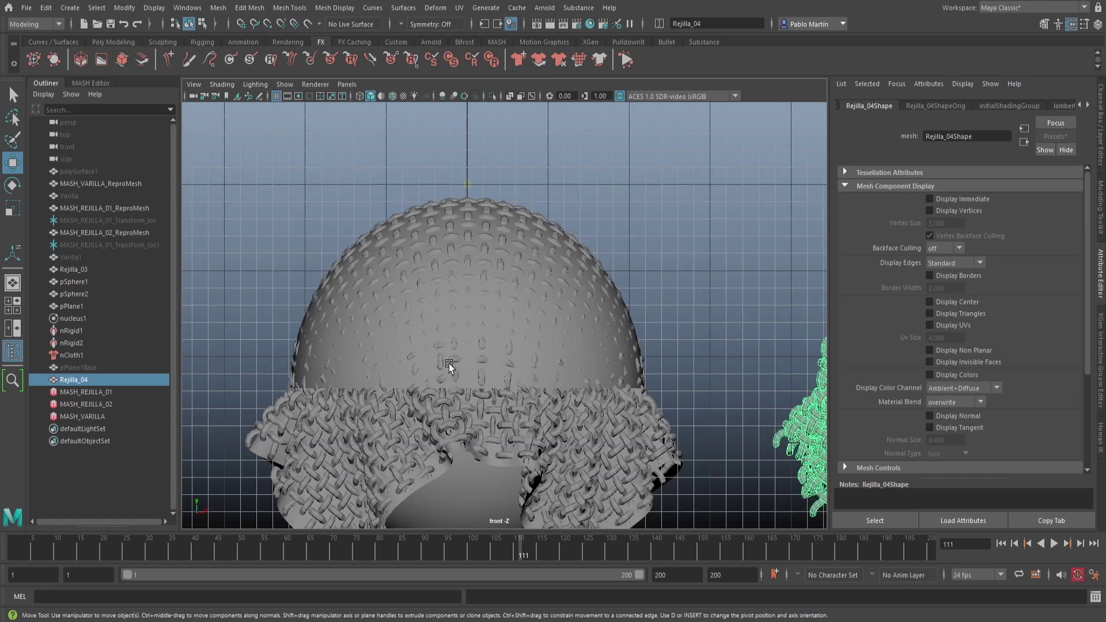
pyautogui.press('f')
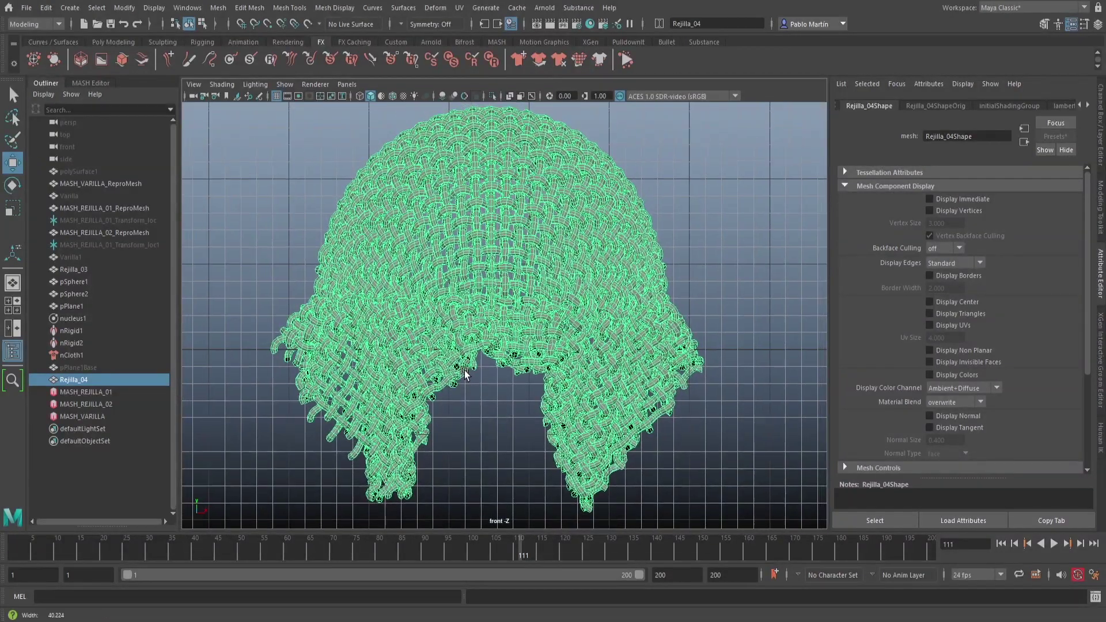
pyautogui.press('q')
pyautogui.click(312, 212)
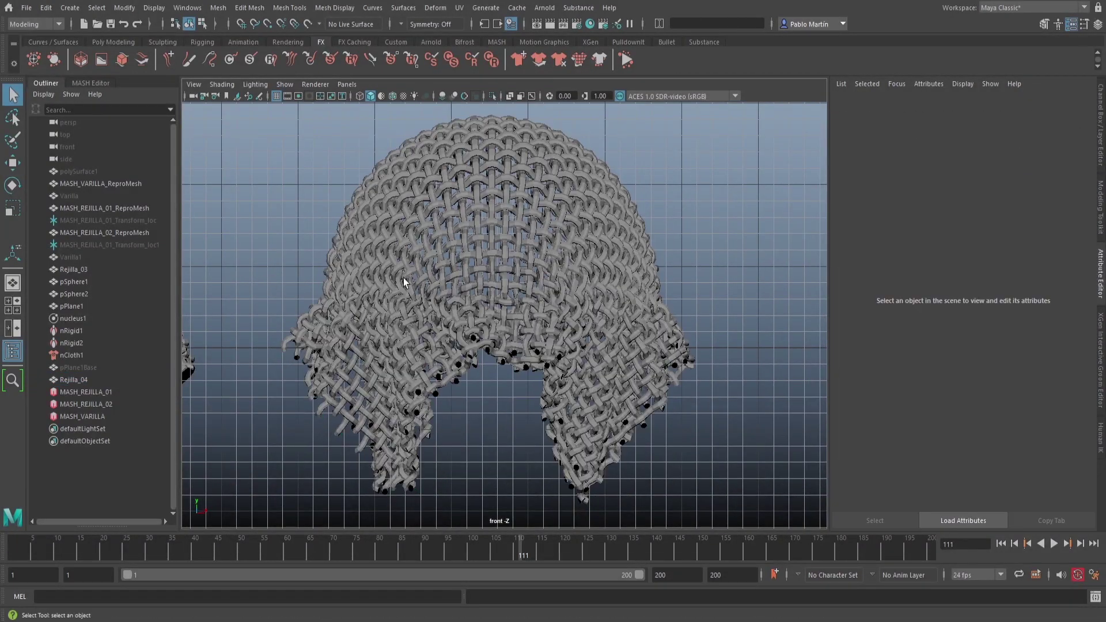
pyautogui.click(514, 252)
pyautogui.moveTo(541, 253)
pyautogui.keyDown('alt'); pyautogui.mouseDown(button='middle')
pyautogui.moveTo(525, 252)
pyautogui.moveTo(534, 249)
pyautogui.mouseUp(button='middle'); pyautogui.keyUp('alt')
pyautogui.moveTo(528, 223); pyautogui.dragTo(532, 260, button='right')
pyautogui.moveTo(288, 515); pyautogui.dragTo(760, 288)
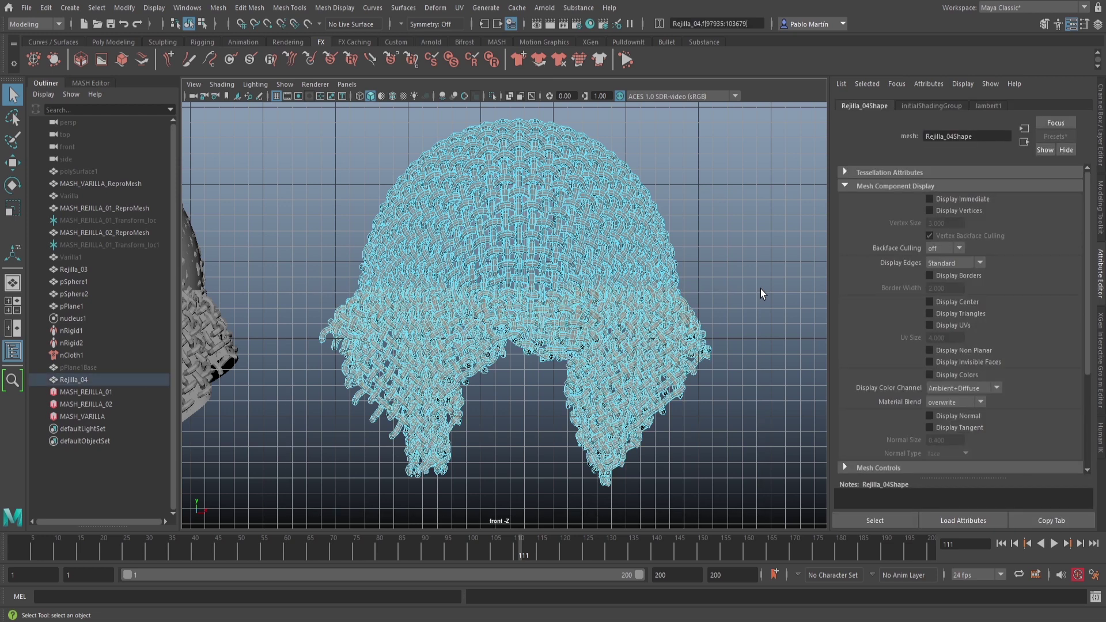
pyautogui.press('4')
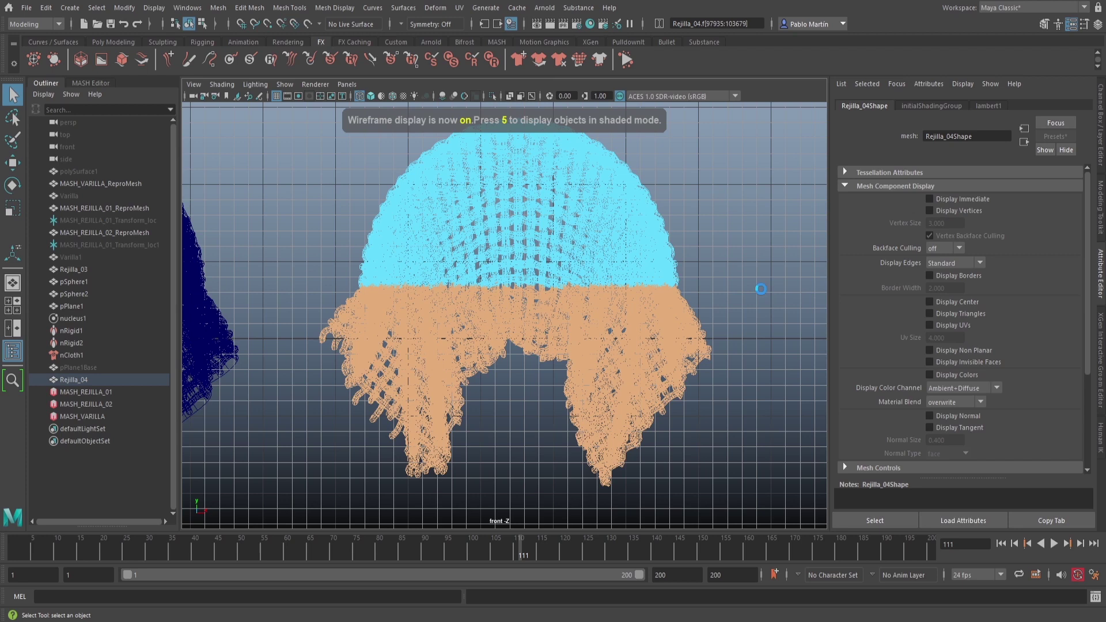
pyautogui.press('Delete')
pyautogui.press('5')
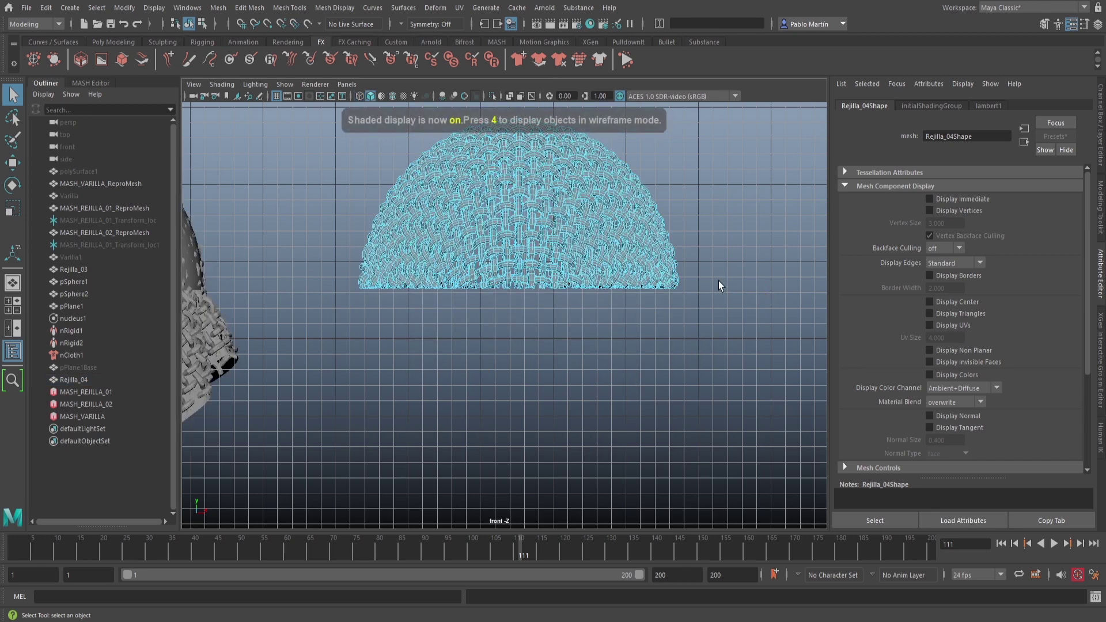
# - Return to the perspective view, frame the trimmed dome Rejilla_04 and switch it back to object mode
pyautogui.press('space')
pyautogui.moveTo(642, 237); pyautogui.dragTo(644, 254)
pyautogui.keyDown('alt'); pyautogui.moveTo(538, 307); pyautogui.dragTo(560, 318); pyautogui.keyUp('alt')
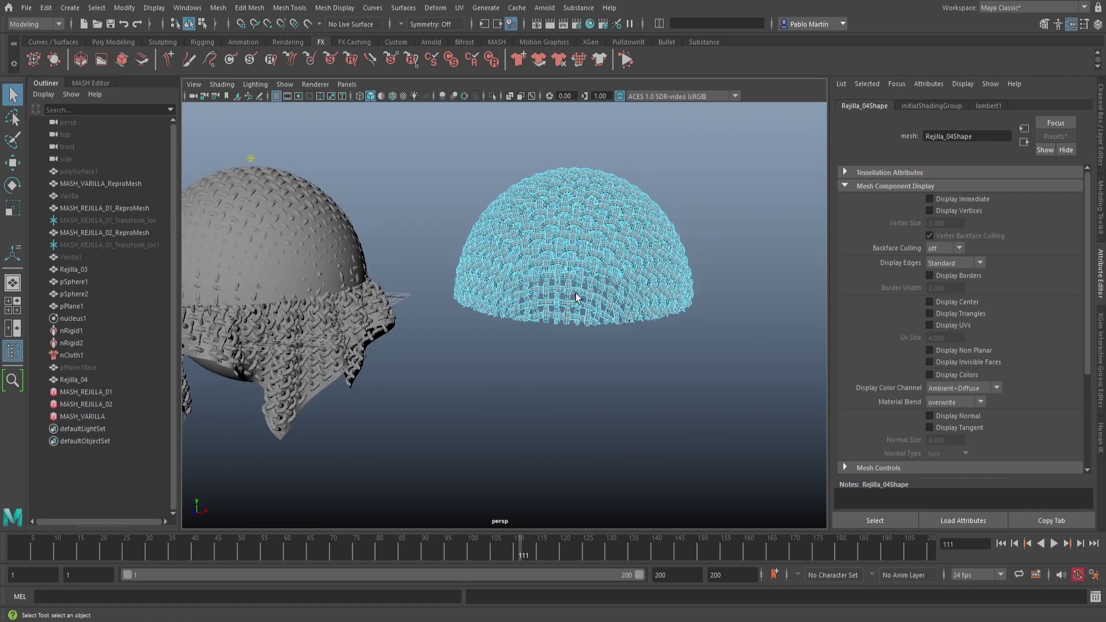
pyautogui.keyDown('alt'); pyautogui.moveTo(560, 269); pyautogui.dragTo(507, 322, button='middle'); pyautogui.keyUp('alt')
pyautogui.keyDown('alt'); pyautogui.moveTo(507, 322); pyautogui.dragTo(662, 346, button='right'); pyautogui.keyUp('alt')
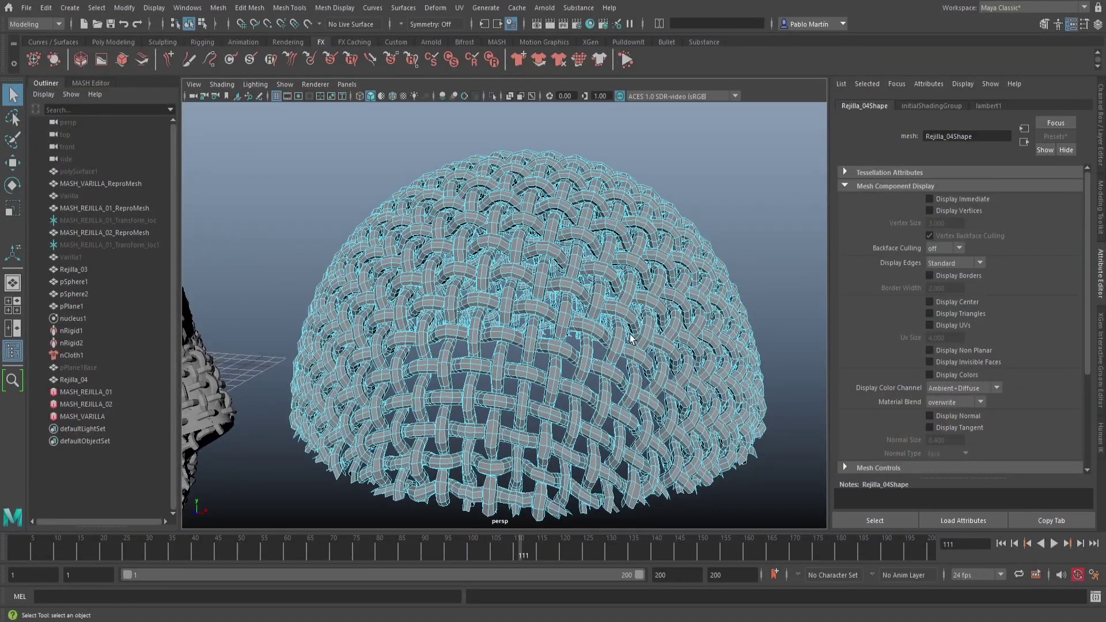
pyautogui.keyDown('alt'); pyautogui.moveTo(633, 336); pyautogui.dragTo(596, 333); pyautogui.keyUp('alt')
pyautogui.keyDown('alt'); pyautogui.moveTo(597, 333); pyautogui.dragTo(562, 325, button='middle'); pyautogui.keyUp('alt')
pyautogui.press('f')
pyautogui.moveTo(524, 271); pyautogui.dragTo(567, 253, button='right')
pyautogui.click(753, 187)
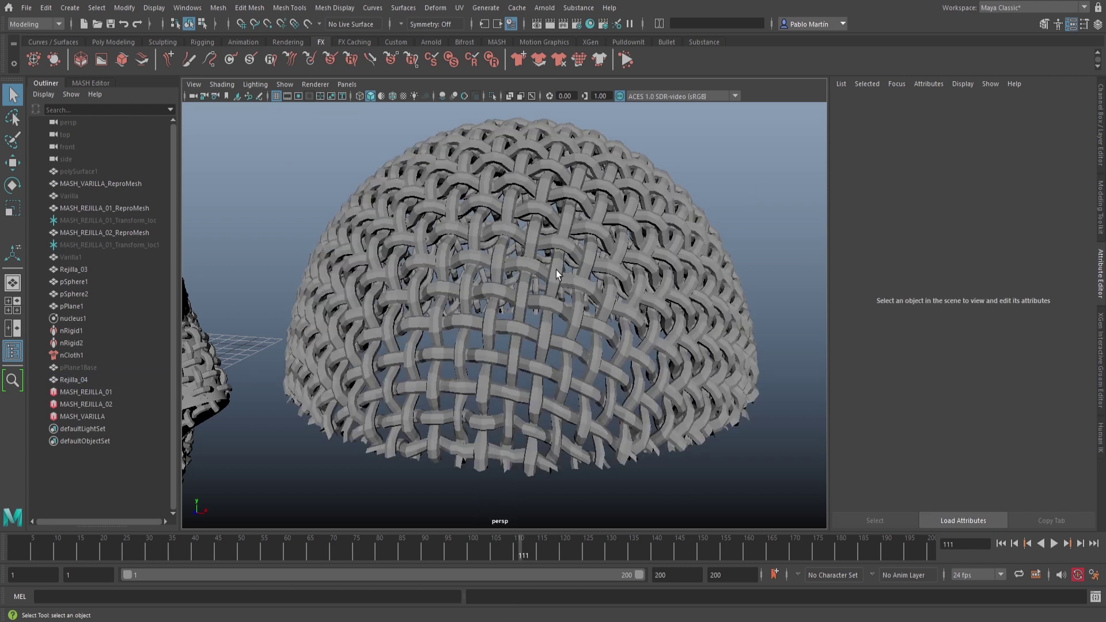
# - Turn on the smooth mesh preview for Rejilla_04 despite its high face count, and look closely at the cut strand ends
pyautogui.click(526, 264)
pyautogui.press('3')
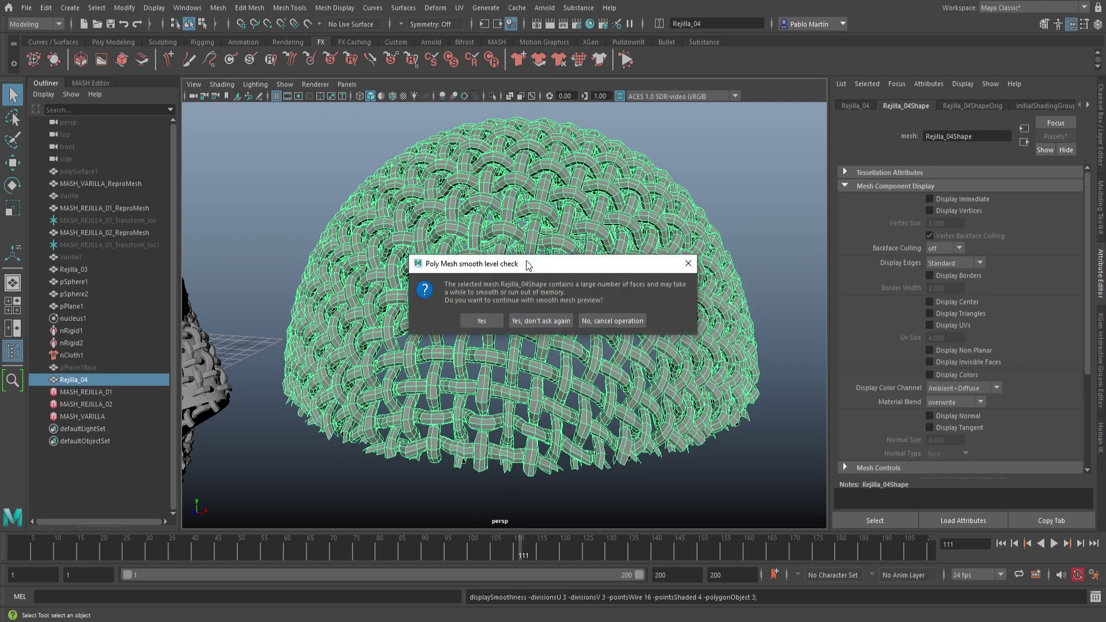
pyautogui.click(490, 322)
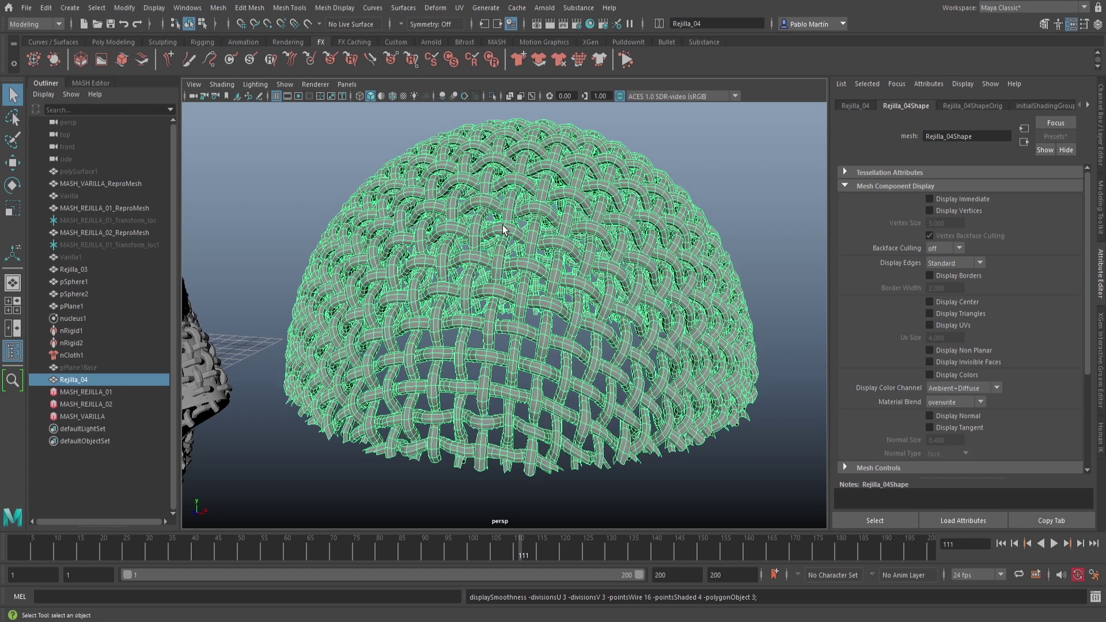
pyautogui.click(757, 217)
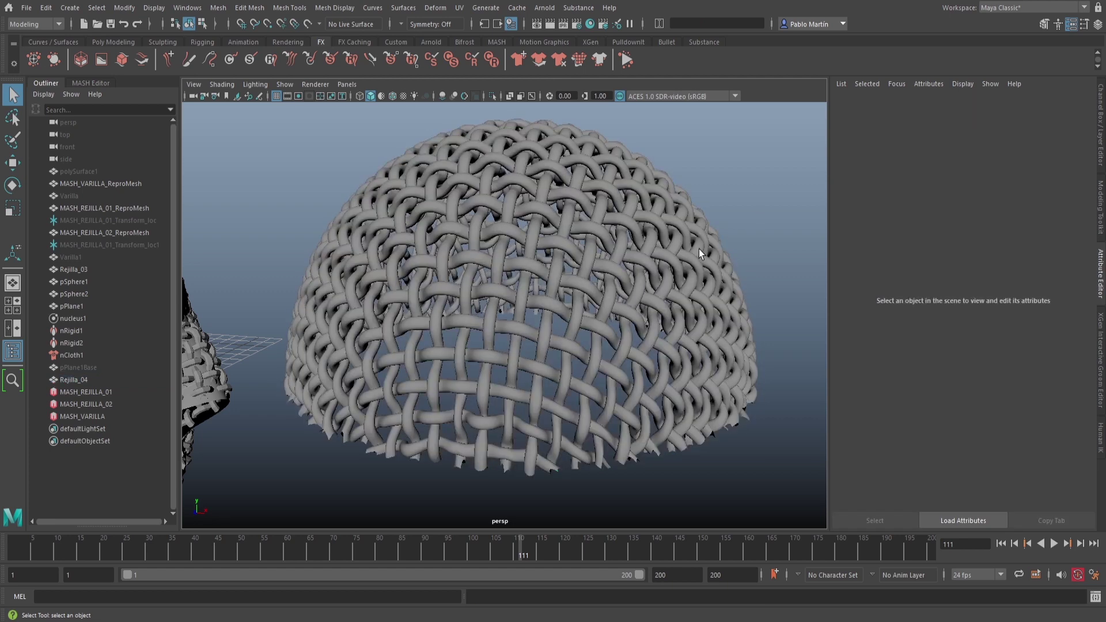
pyautogui.keyDown('alt'); pyautogui.moveTo(616, 311); pyautogui.dragTo(649, 294); pyautogui.keyUp('alt')
pyautogui.scroll(10, 556, 323)
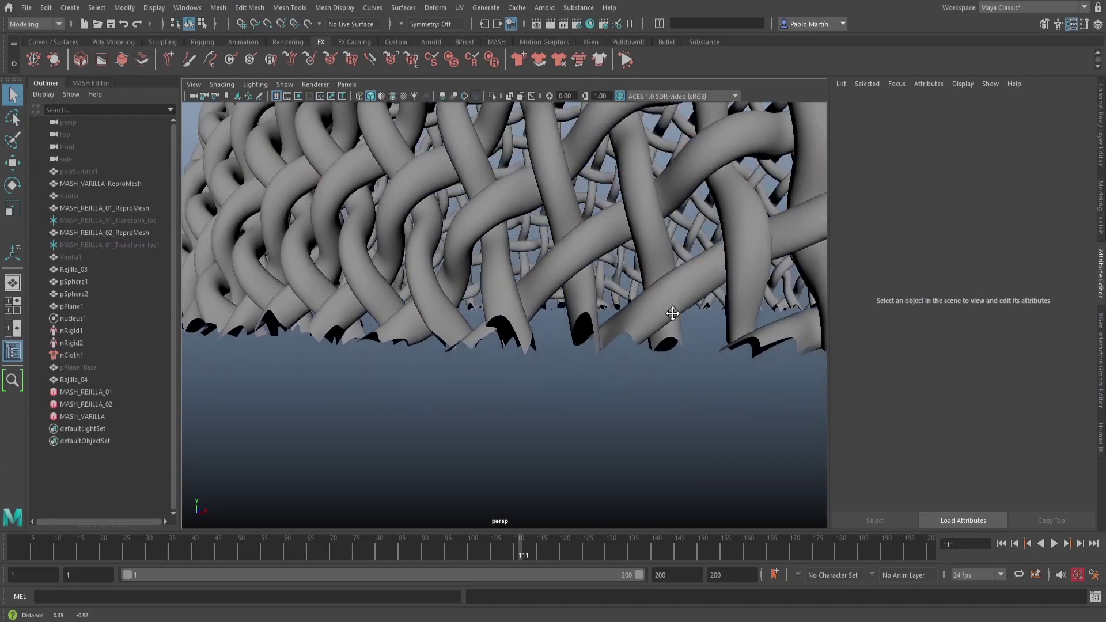
# - Compare Rejilla_04's cut strand ends with the smooth preview off and on, and inspect the whole dome smoothed
pyautogui.click(506, 324)
pyautogui.press('1')
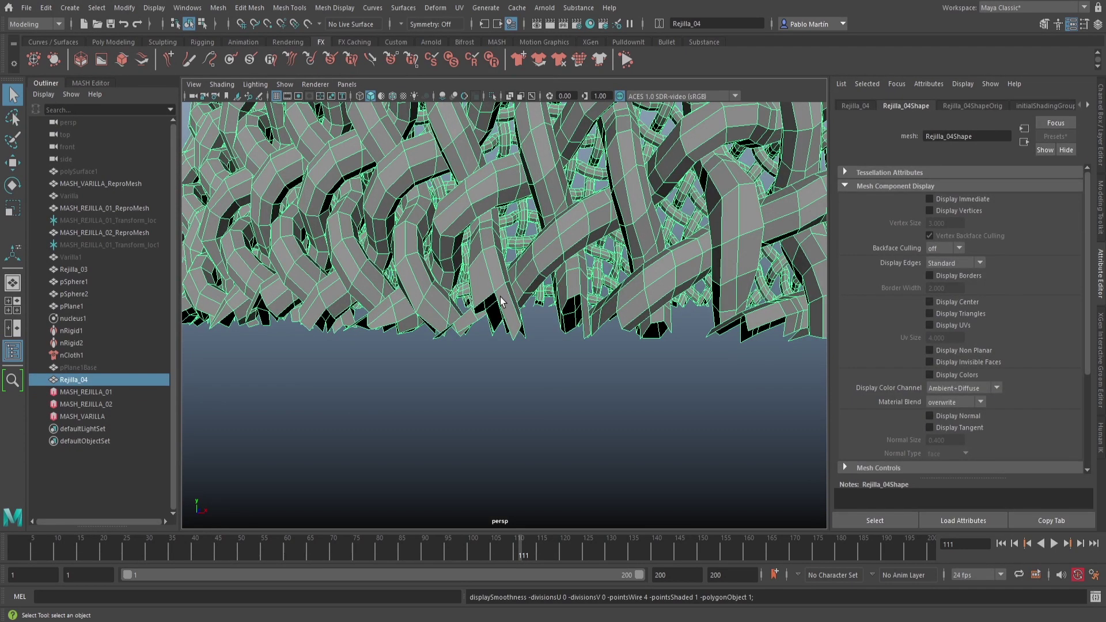
pyautogui.press('3')
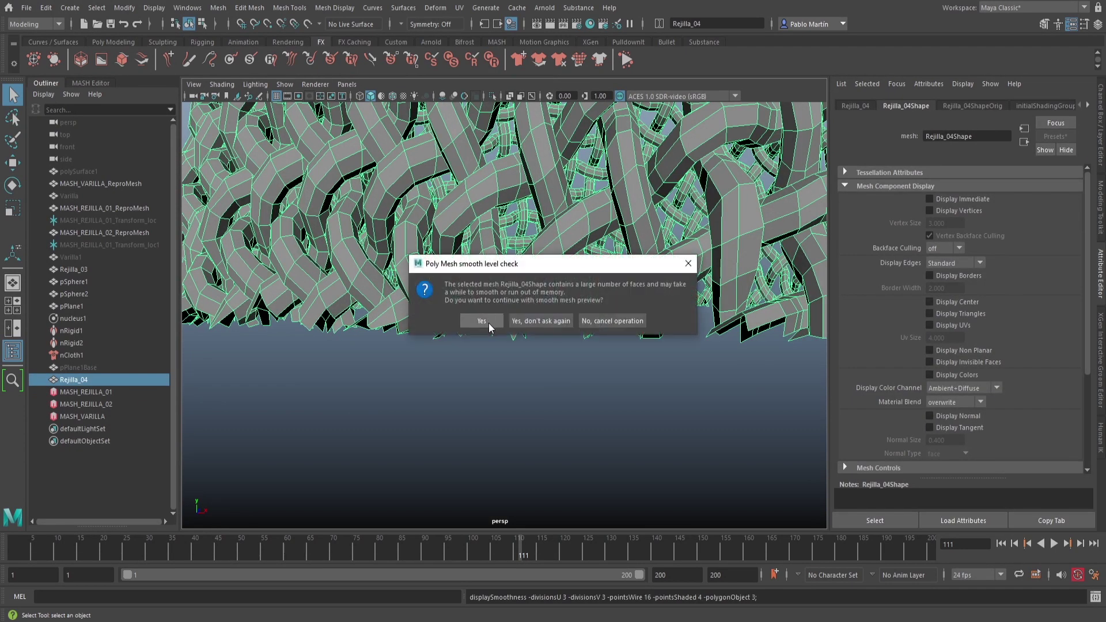
pyautogui.click(489, 324)
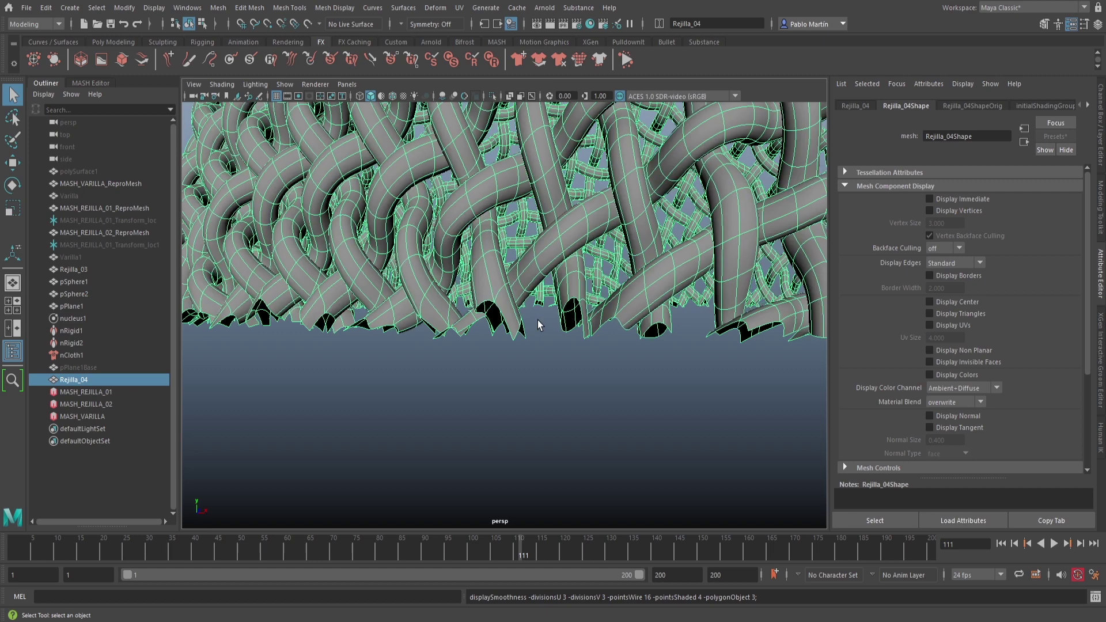
pyautogui.scroll(-10, 541, 323)
pyautogui.keyDown('alt'); pyautogui.moveTo(489, 318); pyautogui.dragTo(473, 314); pyautogui.keyUp('alt')
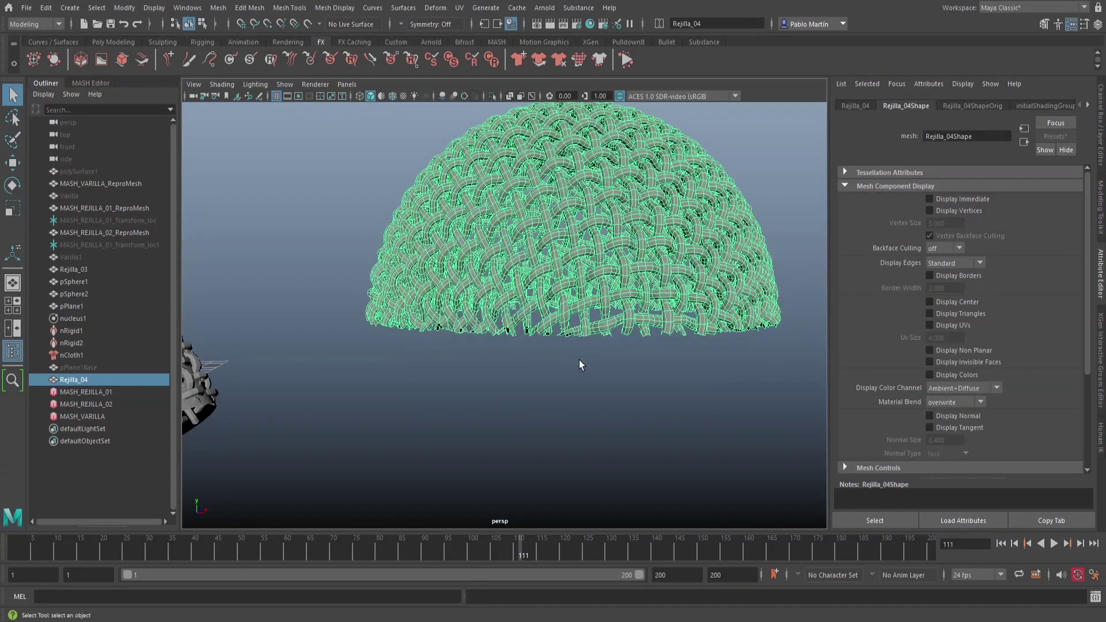
pyautogui.keyDown('alt'); pyautogui.moveTo(547, 334); pyautogui.dragTo(553, 369); pyautogui.keyUp('alt')
pyautogui.click(731, 172)
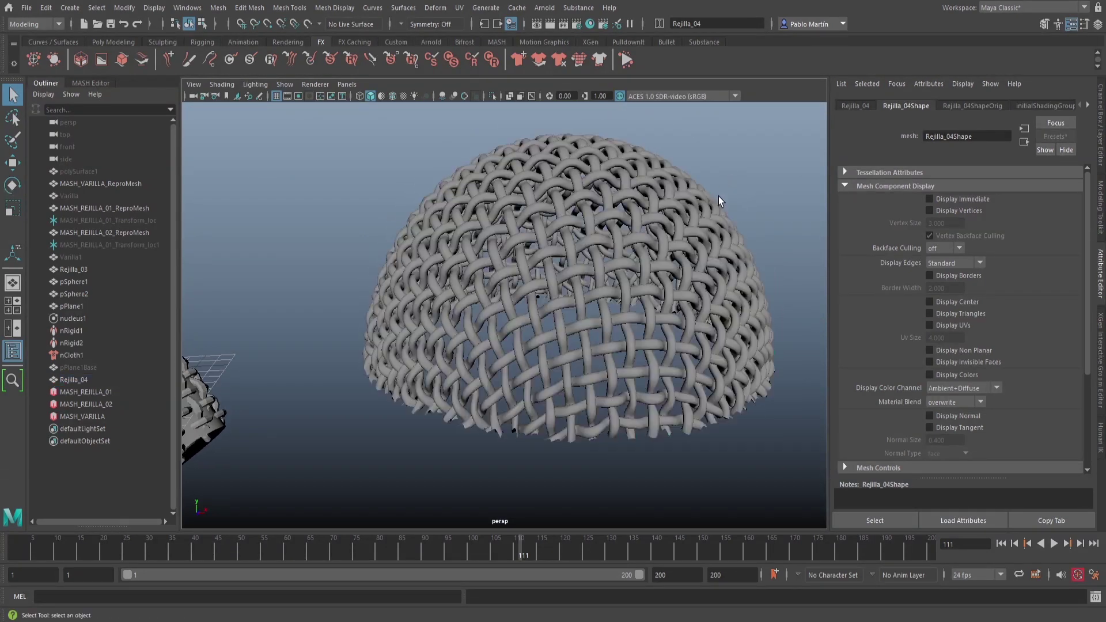
pyautogui.keyDown('alt'); pyautogui.moveTo(533, 253); pyautogui.dragTo(490, 279); pyautogui.keyUp('alt')
pyautogui.click(496, 311)
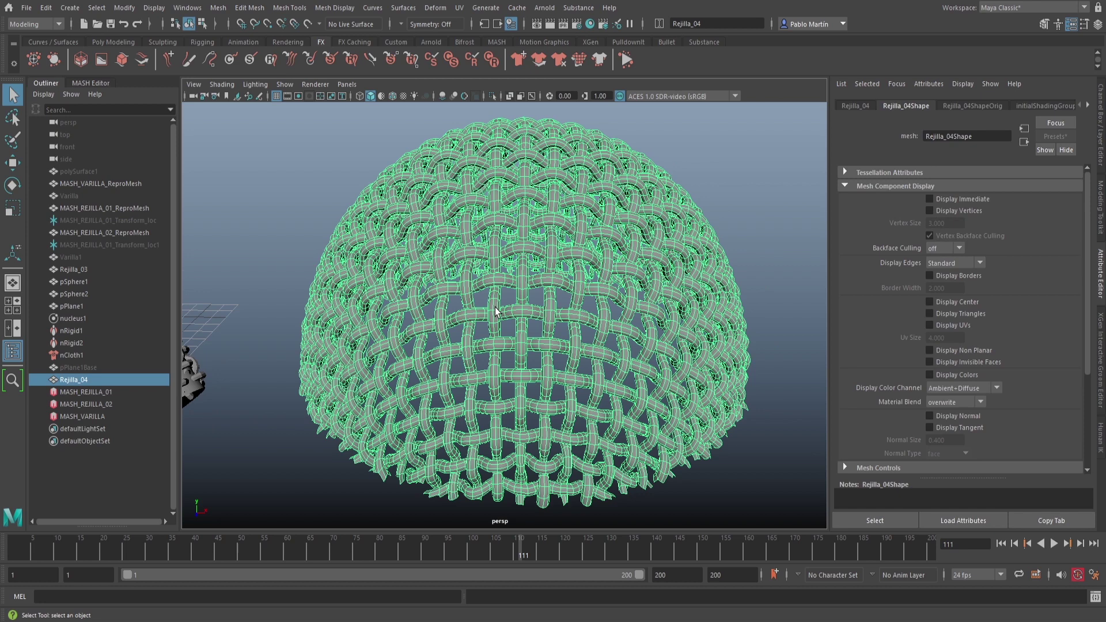
# - Bring the woven dome and the original simulation into view together and save the scene
pyautogui.keyDown('alt'); pyautogui.moveTo(455, 307); pyautogui.dragTo(562, 299, button='middle'); pyautogui.keyUp('alt')
pyautogui.keyDown('alt'); pyautogui.moveTo(562, 299); pyautogui.dragTo(459, 290, button='right'); pyautogui.keyUp('alt')
pyautogui.keyDown('alt'); pyautogui.moveTo(459, 290); pyautogui.dragTo(513, 269, button='middle'); pyautogui.keyUp('alt')
pyautogui.keyDown('alt'); pyautogui.moveTo(425, 273); pyautogui.dragTo(475, 268, button='right'); pyautogui.keyUp('alt')
pyautogui.keyDown('alt'); pyautogui.moveTo(474, 266); pyautogui.dragTo(469, 299); pyautogui.keyUp('alt')
pyautogui.click(111, 24)
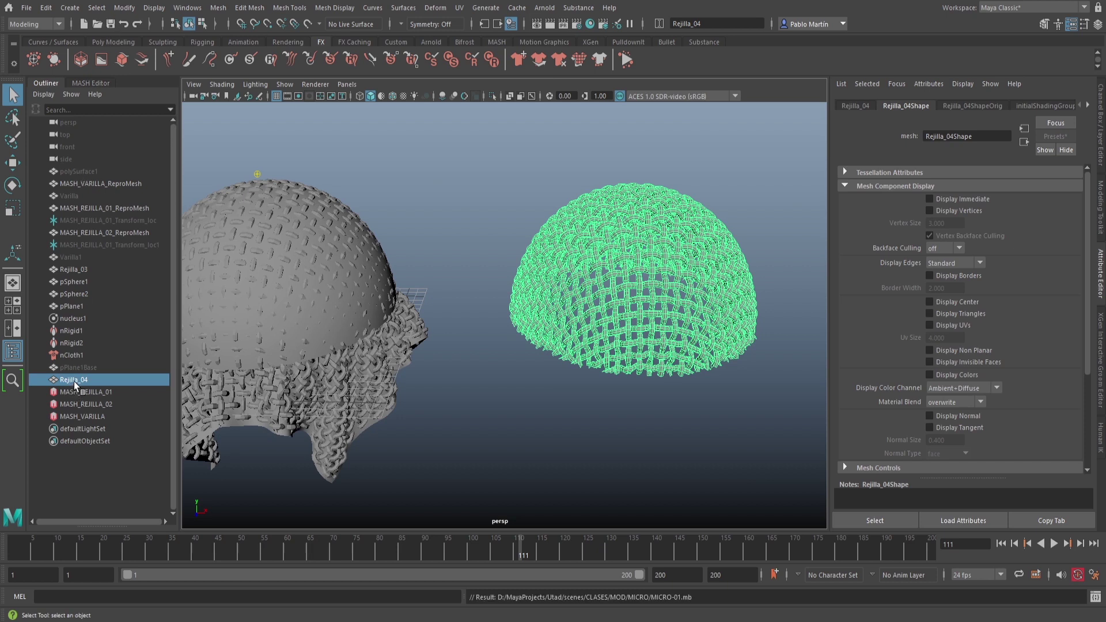
# - Delete the MASH_REJILLA_01 network from the scene and confirm its deletion
pyautogui.click(75, 173)
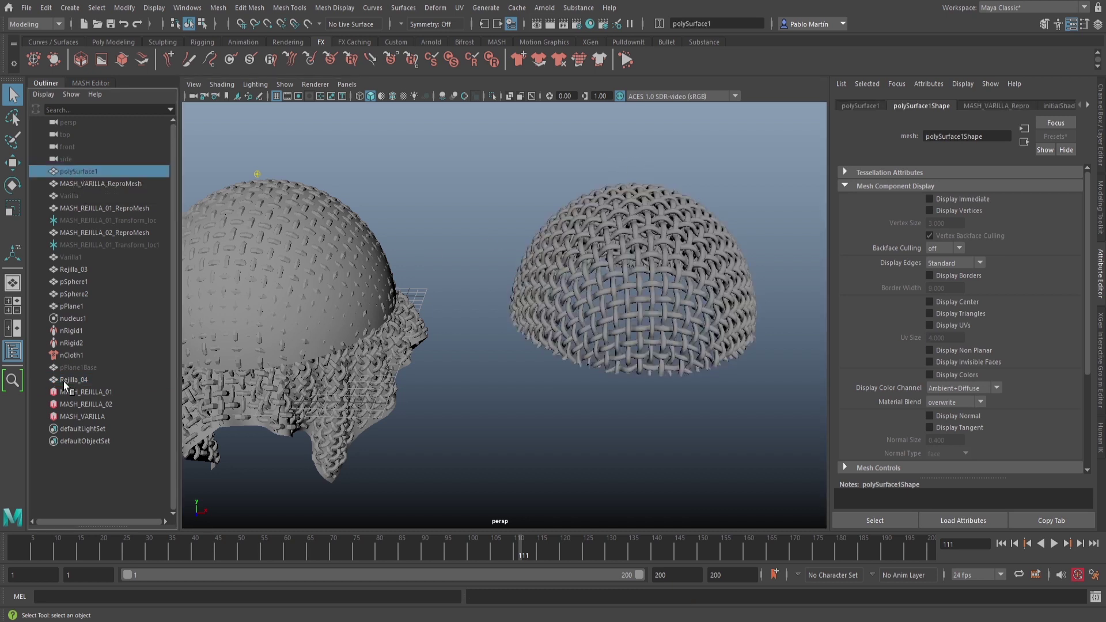
pyautogui.keyDown('shift'); pyautogui.click(72, 369); pyautogui.keyUp('shift')
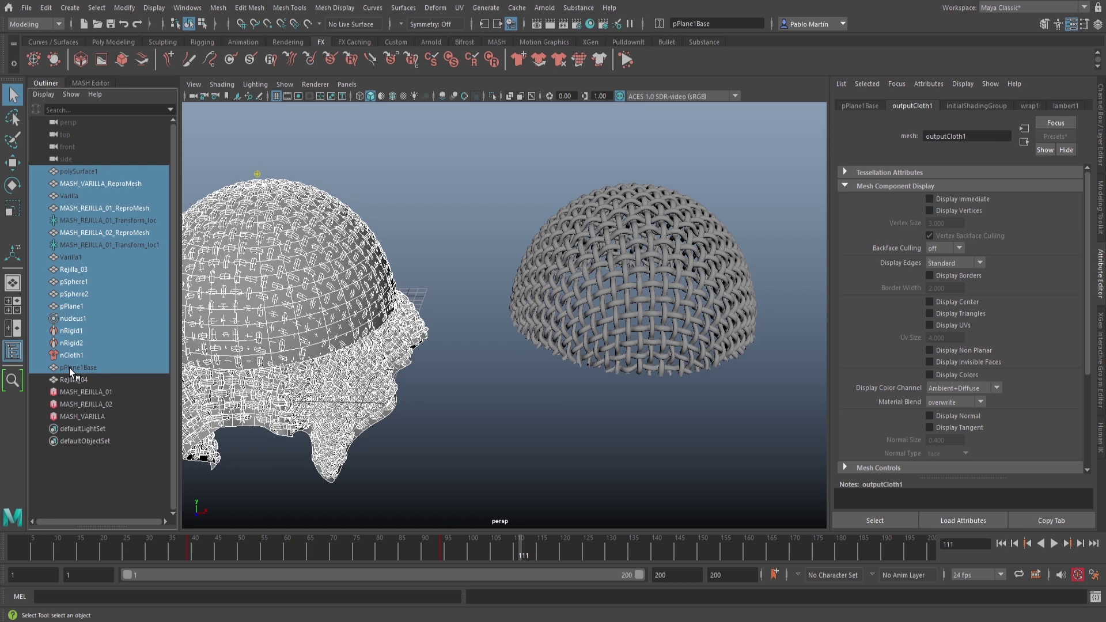
pyautogui.click(86, 83)
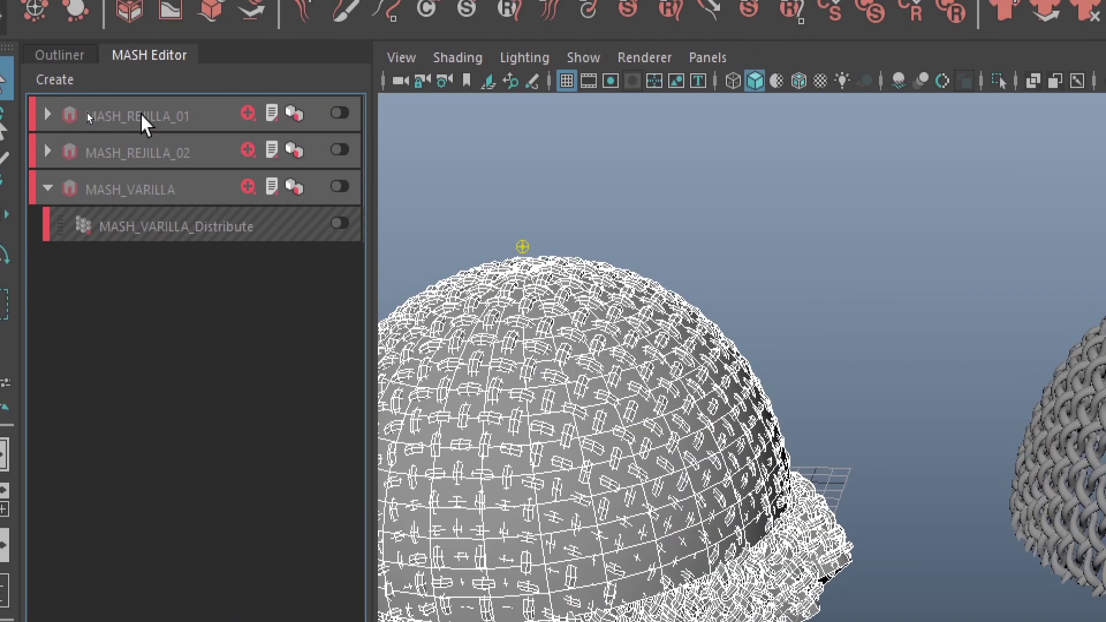
pyautogui.rightClick(137, 115)
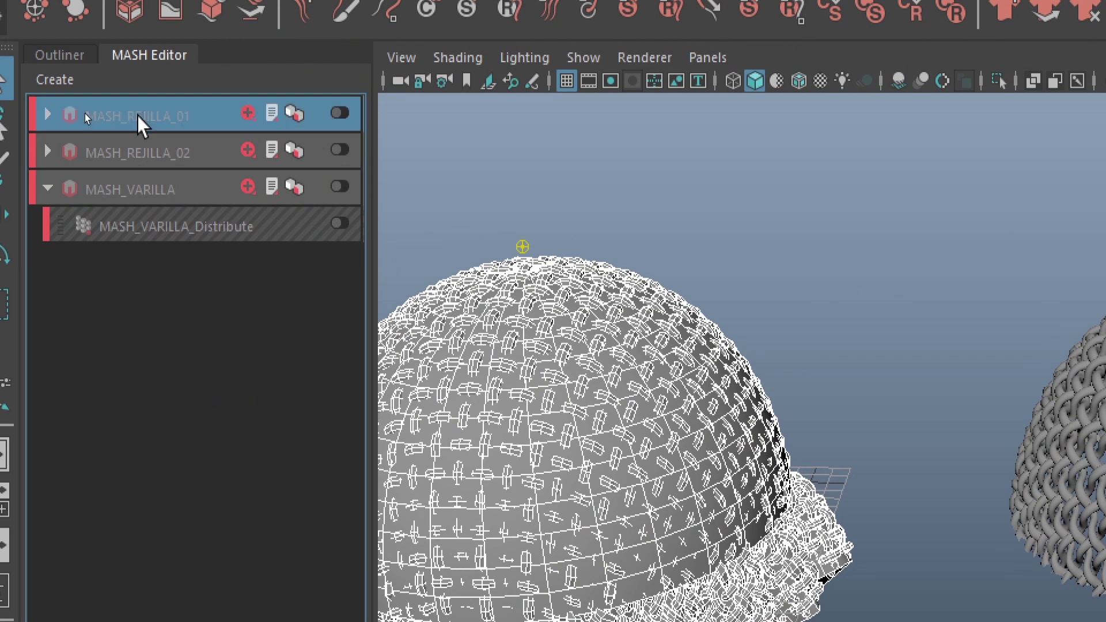
pyautogui.click(184, 178)
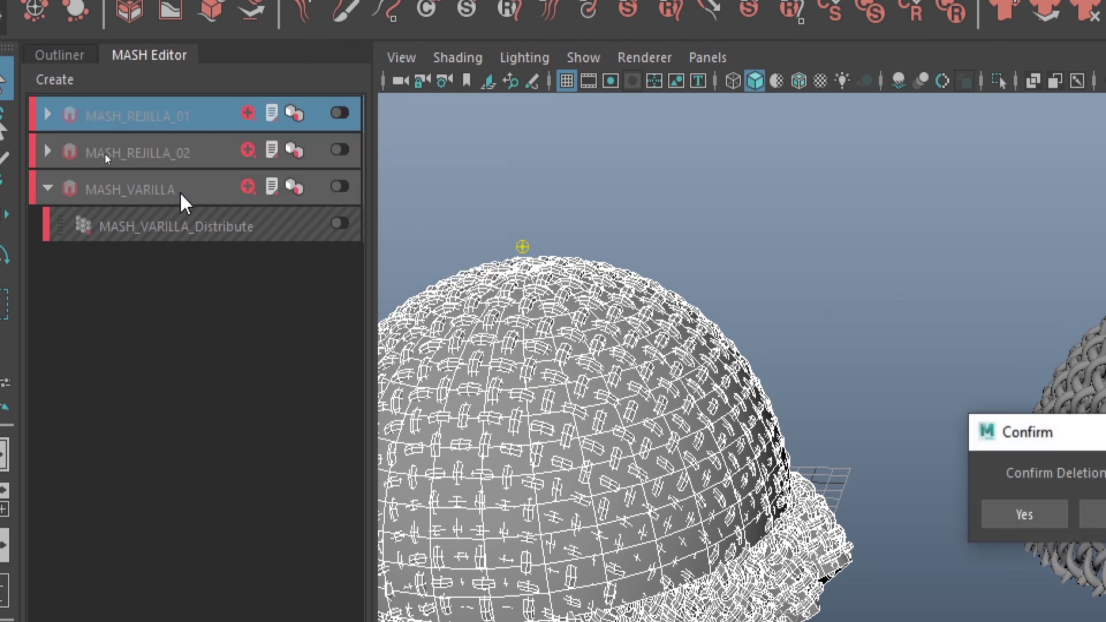
pyautogui.click(645, 516)
# - Delete the MASH_VARILLA and MASH_REJILLA_02 networks, confirming each deletion, and return to the scene's object list
pyautogui.click(137, 185)
pyautogui.rightClick(137, 182)
pyautogui.click(183, 237)
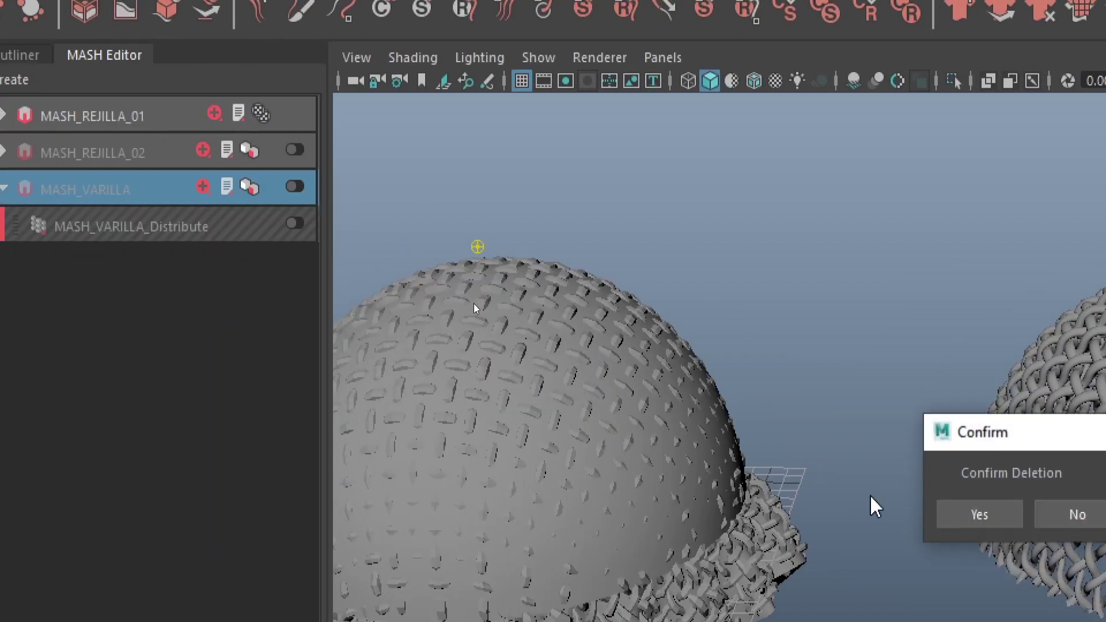
pyautogui.click(961, 514)
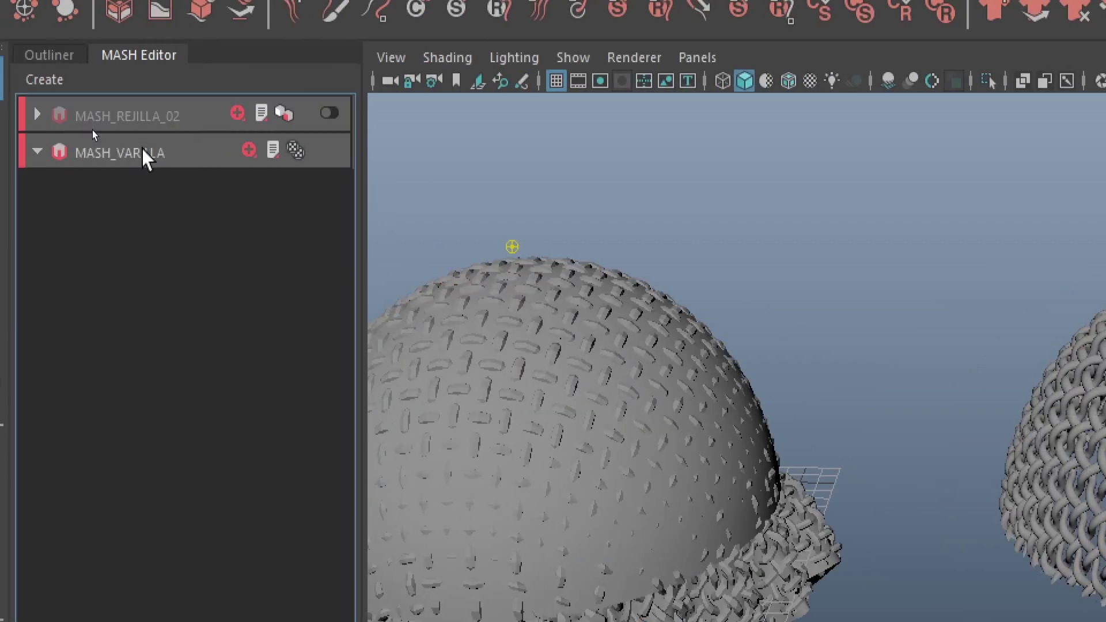
pyautogui.click(109, 154)
pyautogui.rightClick(108, 151)
pyautogui.click(200, 210)
pyautogui.click(979, 514)
pyautogui.rightClick(70, 111)
pyautogui.click(166, 179)
pyautogui.click(881, 508)
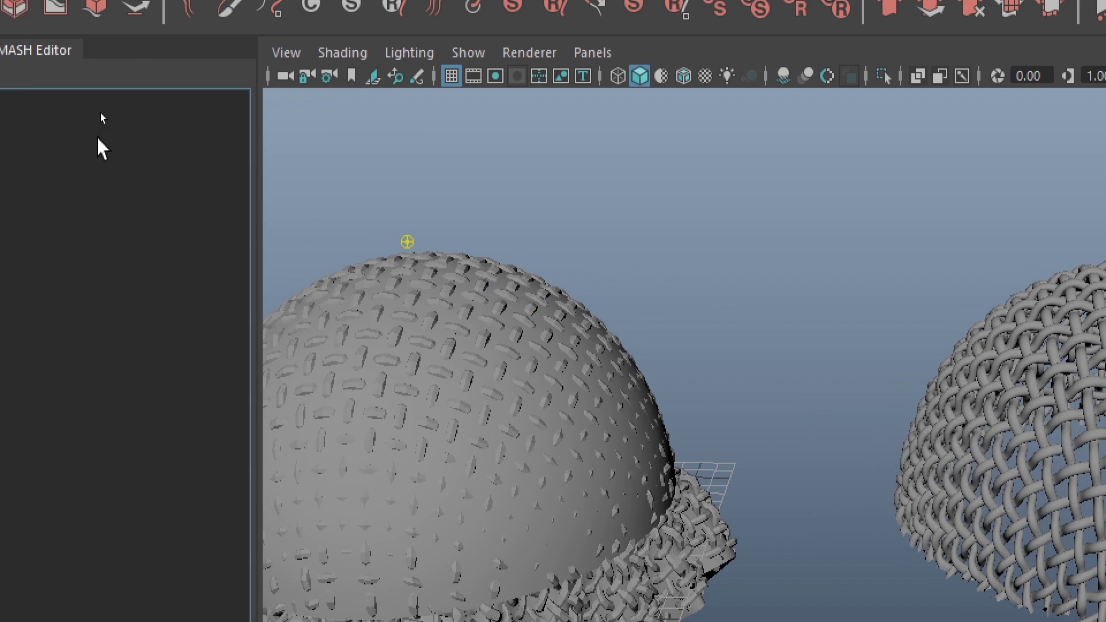
pyautogui.click(103, 70)
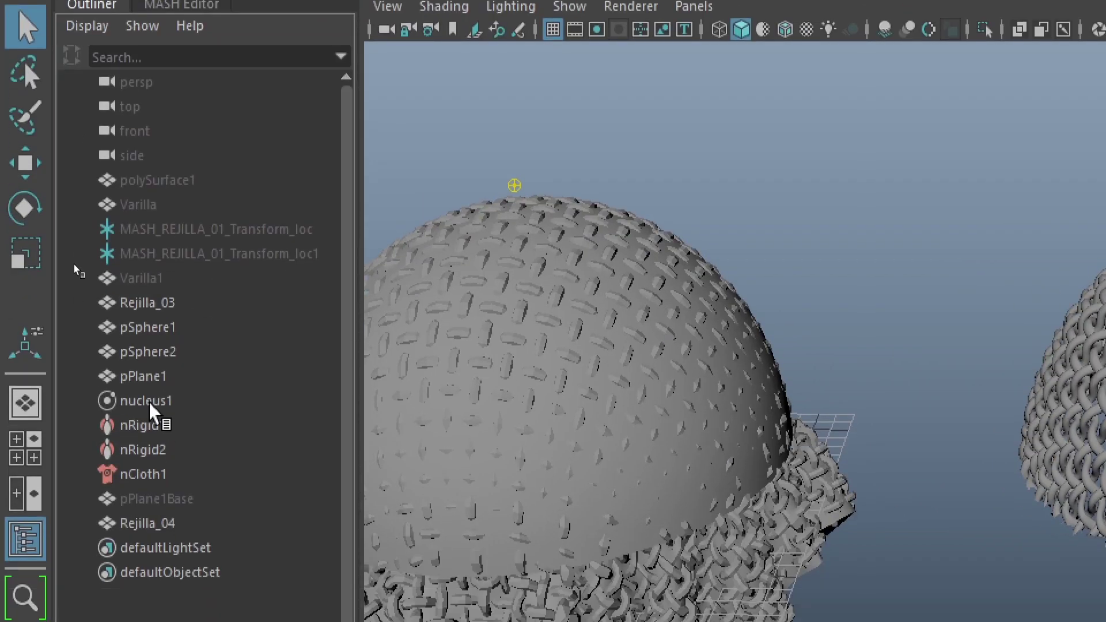
# - Delete all the leftover construction and simulation objects from polySurface1 through pPlane1Base, keeping only Rejilla_04
pyautogui.click(66, 180)
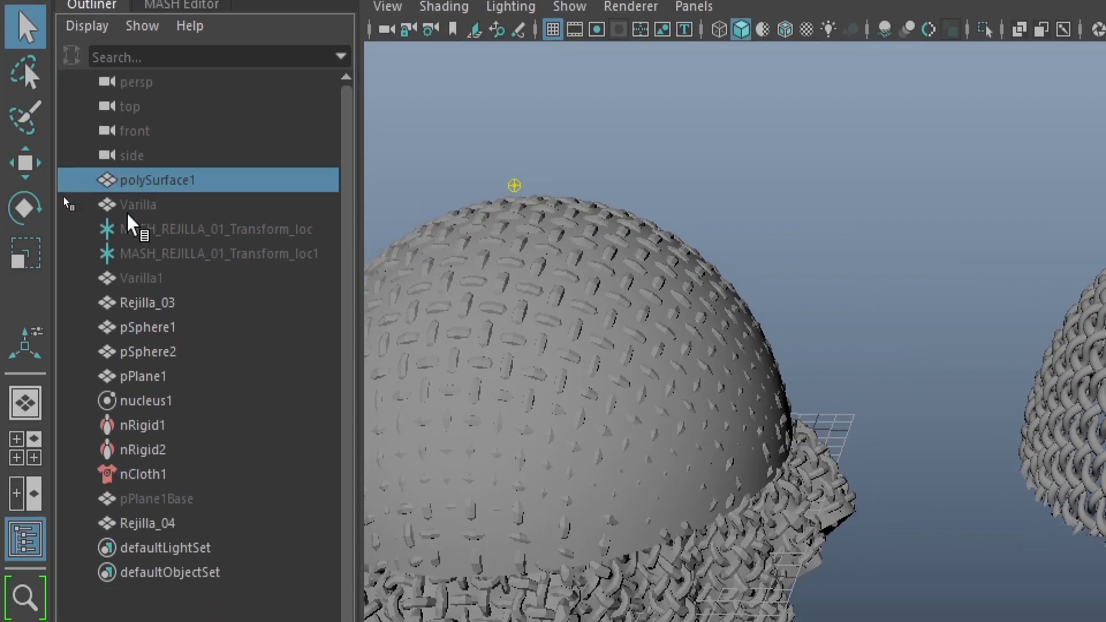
pyautogui.keyDown('shift'); pyautogui.click(147, 499); pyautogui.keyUp('shift')
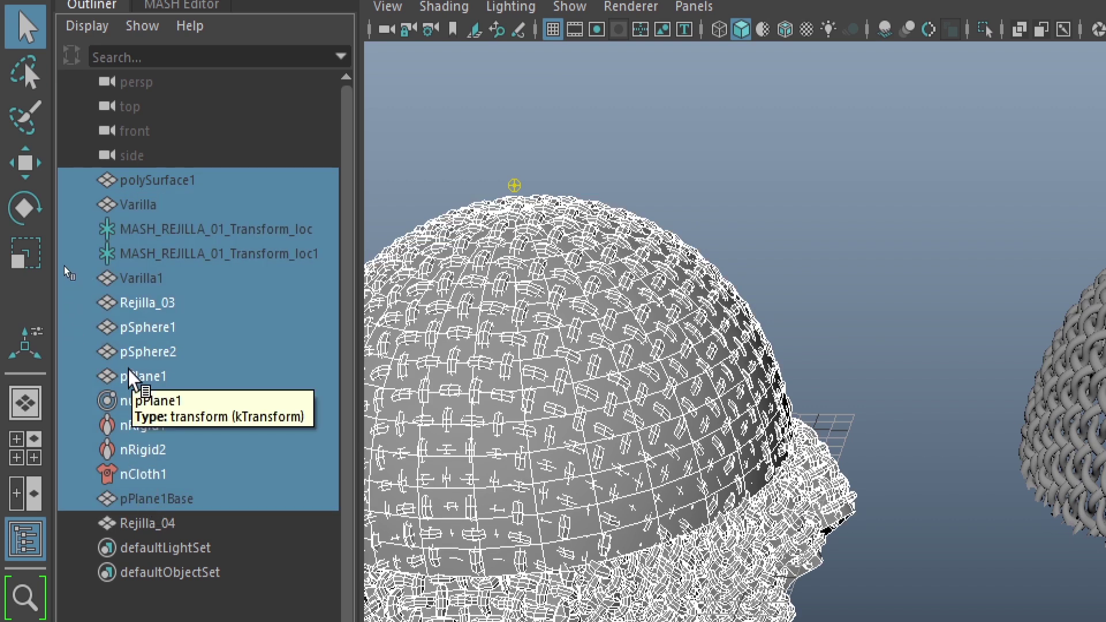
pyautogui.press('Delete')
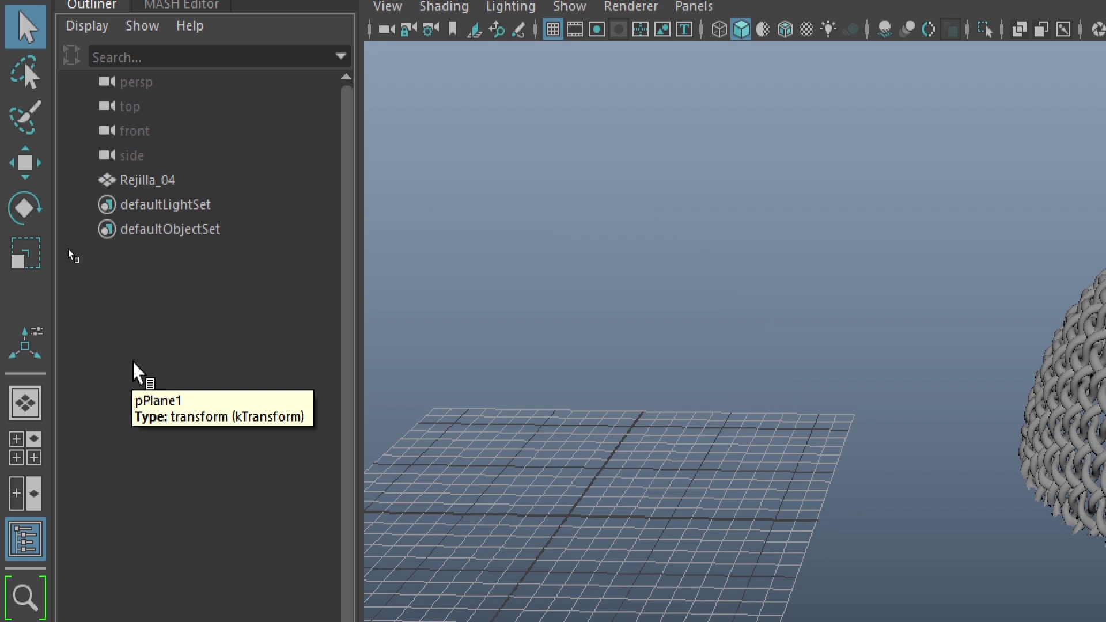
# - Frame the remaining woven dome and rename it Rejilla_BOLA_01
pyautogui.click(152, 188)
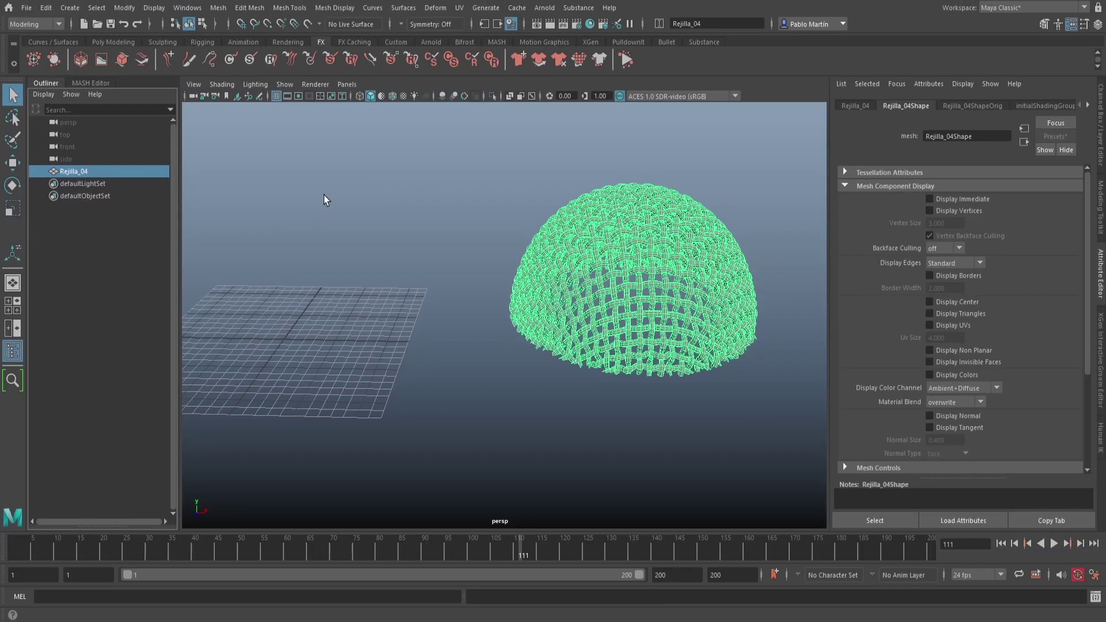
pyautogui.press('f')
pyautogui.doubleClick(105, 171)
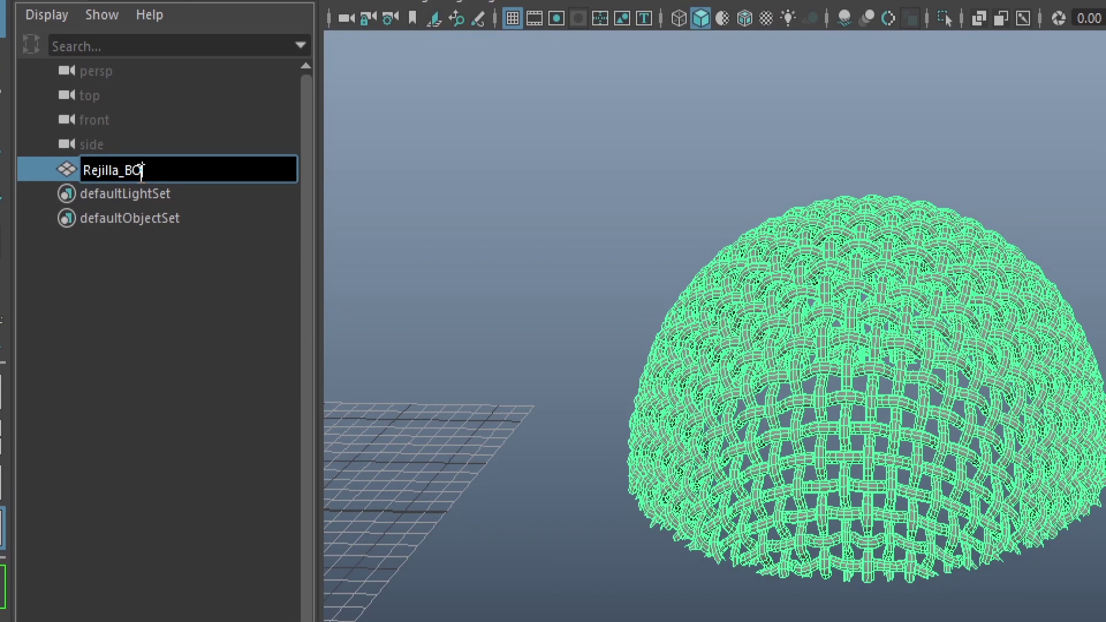
pyautogui.write('BOLA_01')
pyautogui.press('Return')
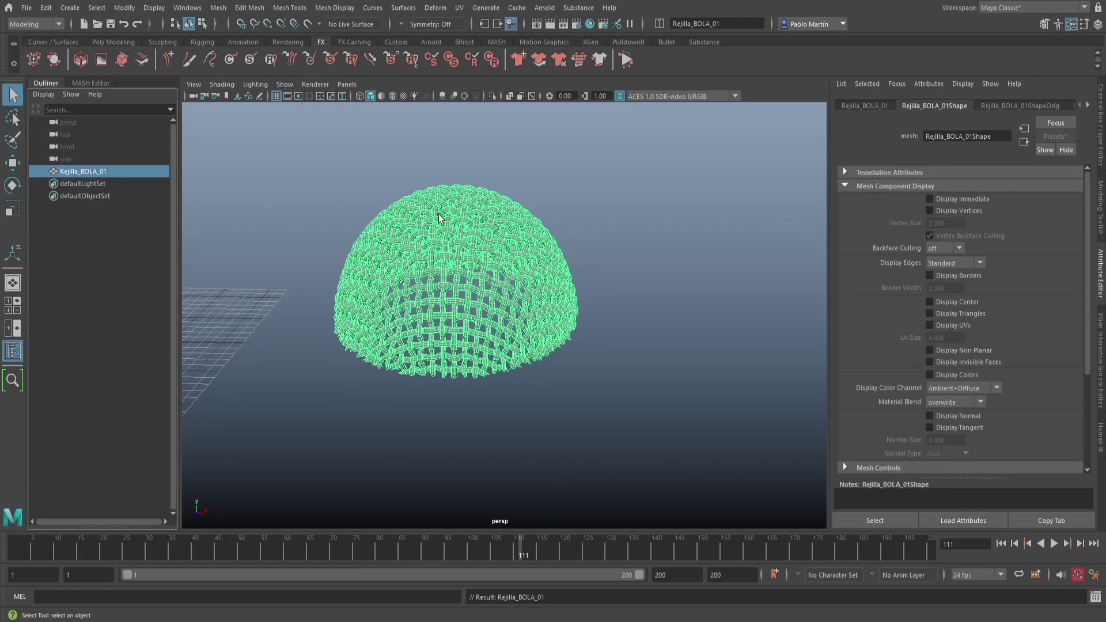
# - Center the dome's pivot and, in the front view, snap it down to the middle of the dome's bottom edge
pyautogui.click(113, 42)
pyautogui.press('w')
pyautogui.keyDown('alt'); pyautogui.moveTo(526, 229); pyautogui.dragTo(507, 309); pyautogui.keyUp('alt')
pyautogui.click(315, 62)
pyautogui.press('space')
pyautogui.moveTo(482, 198); pyautogui.dragTo(599, 265)
pyautogui.press('d')
pyautogui.press('v')
pyautogui.moveTo(519, 146); pyautogui.dragTo(514, 314)
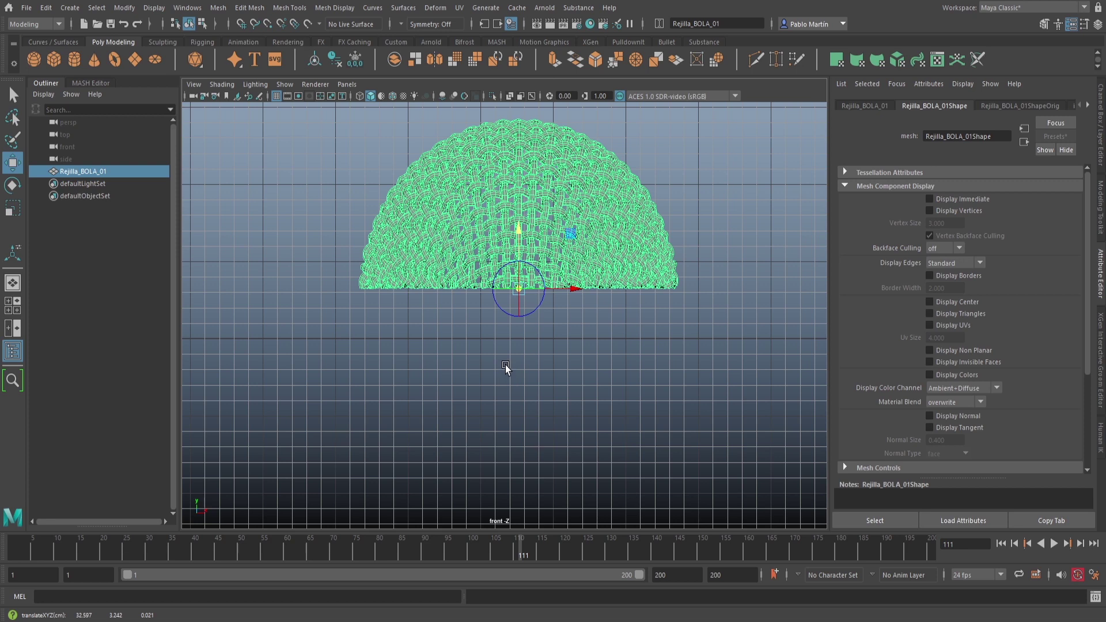
pyautogui.press('d')
# - Move the dome by its pivot onto the grid's vertical centre axis, above the ground grid, and check its placement in perspective
pyautogui.press('space')
pyautogui.moveTo(513, 348)
pyautogui.mouseDown()
pyautogui.moveTo(520, 311)
pyautogui.moveTo(520, 346)
pyautogui.mouseUp()
pyautogui.keyDown('alt'); pyautogui.moveTo(520, 346); pyautogui.dragTo(411, 344, button='right'); pyautogui.keyUp('alt')
pyautogui.keyDown('alt'); pyautogui.moveTo(411, 345); pyautogui.dragTo(597, 315, button='middle'); pyautogui.keyUp('alt')
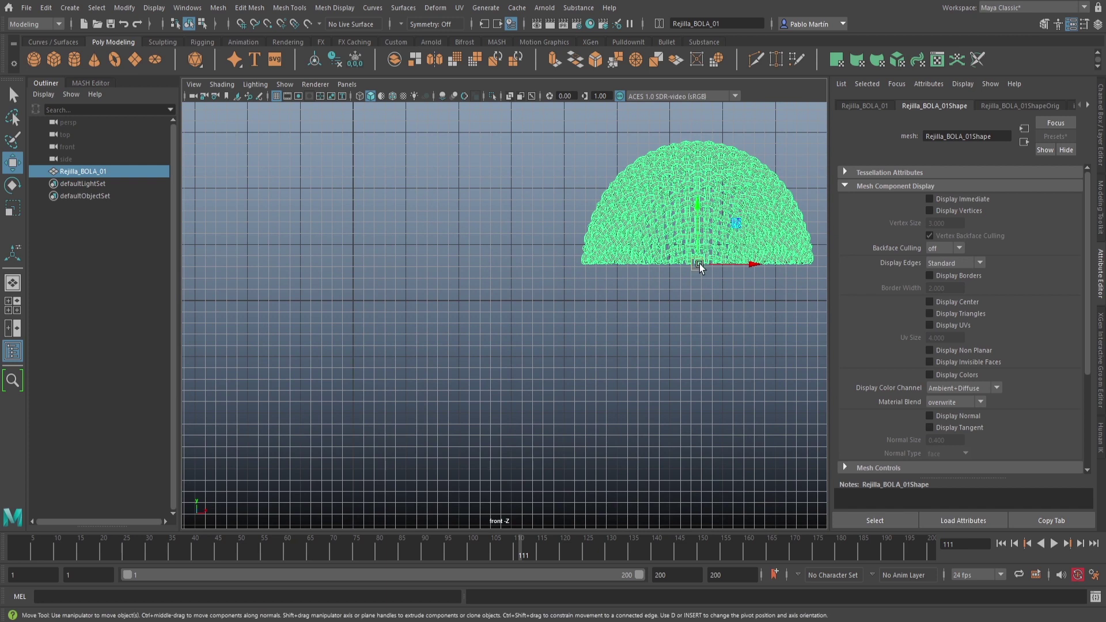
pyautogui.moveTo(700, 268); pyautogui.dragTo(353, 132)
pyautogui.press('space')
pyautogui.moveTo(472, 249); pyautogui.dragTo(473, 219)
pyautogui.keyDown('alt'); pyautogui.moveTo(616, 297); pyautogui.dragTo(369, 292, button='right'); pyautogui.keyUp('alt')
pyautogui.keyDown('alt'); pyautogui.moveTo(369, 292); pyautogui.dragTo(497, 299, button='middle'); pyautogui.keyUp('alt')
pyautogui.keyDown('alt'); pyautogui.moveTo(497, 298); pyautogui.dragTo(651, 303, button='right'); pyautogui.keyUp('alt')
pyautogui.keyDown('alt'); pyautogui.moveTo(582, 305); pyautogui.dragTo(685, 411, button='middle'); pyautogui.keyUp('alt')
pyautogui.keyDown('alt'); pyautogui.moveTo(665, 386); pyautogui.dragTo(640, 384); pyautogui.keyUp('alt')
pyautogui.press('q')
pyautogui.keyDown('alt'); pyautogui.moveTo(556, 371); pyautogui.dragTo(546, 343, button='middle'); pyautogui.keyUp('alt')
pyautogui.click(697, 205)
# - Duplicate the dome and rotate the copy -180° about Z to form the lower half of the ball
pyautogui.click(507, 232)
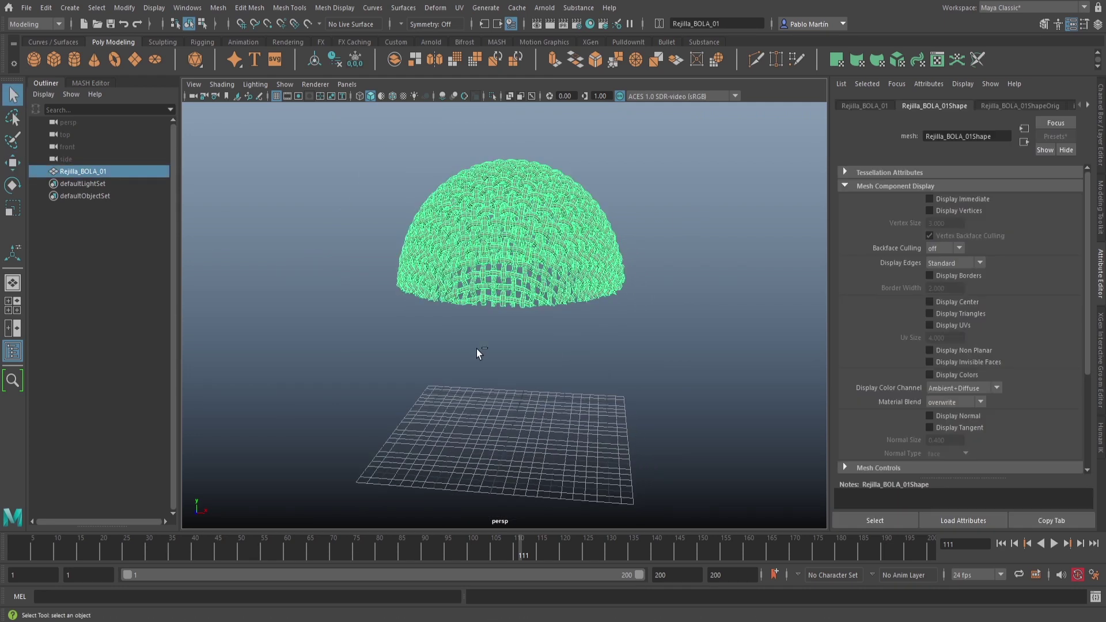
pyautogui.hotkey('ctrl', 'd')
pyautogui.press('w')
pyautogui.press('e')
pyautogui.moveTo(525, 238)
pyautogui.mouseDown()
pyautogui.moveTo(558, 330)
pyautogui.moveTo(490, 372)
pyautogui.moveTo(661, 302)
pyautogui.mouseUp()
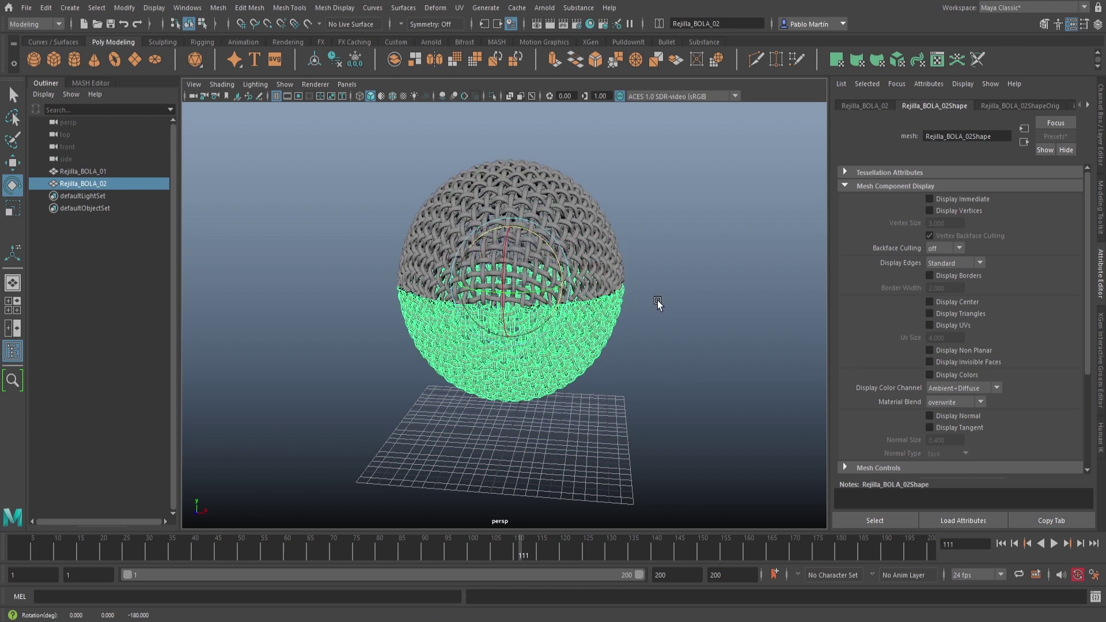
# - Move the lower half straight down in the front view to leave a narrow gap between the two halves
pyautogui.press('w')
pyautogui.press('space')
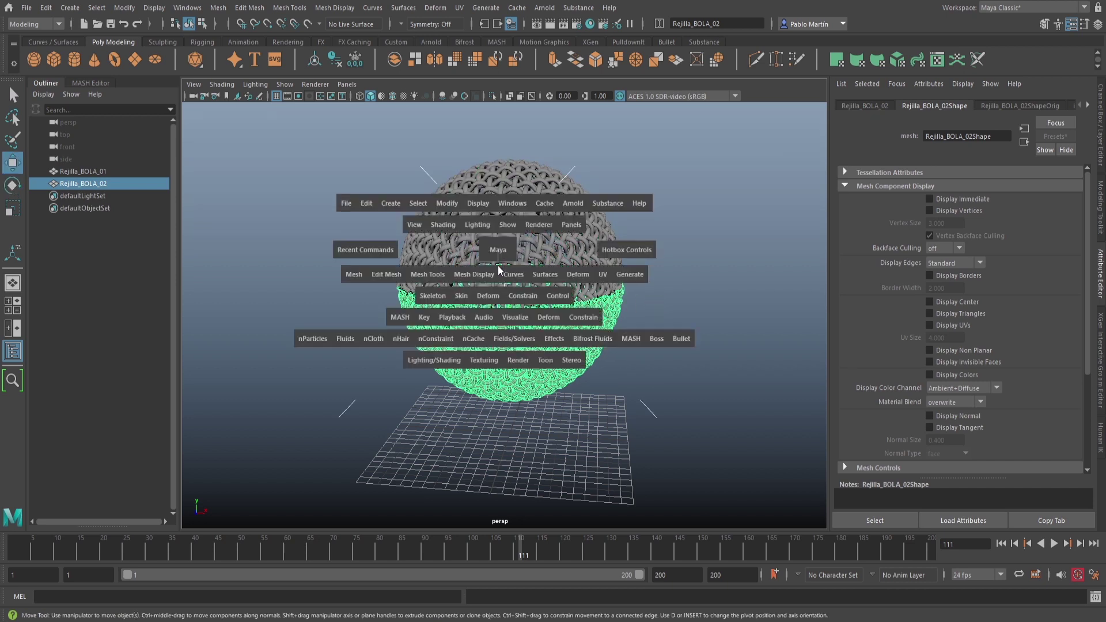
pyautogui.moveTo(497, 252); pyautogui.dragTo(497, 288)
pyautogui.keyDown('alt'); pyautogui.moveTo(487, 261); pyautogui.dragTo(585, 414, button='middle'); pyautogui.keyUp('alt')
pyautogui.moveTo(453, 346); pyautogui.dragTo(454, 358)
pyautogui.press('q')
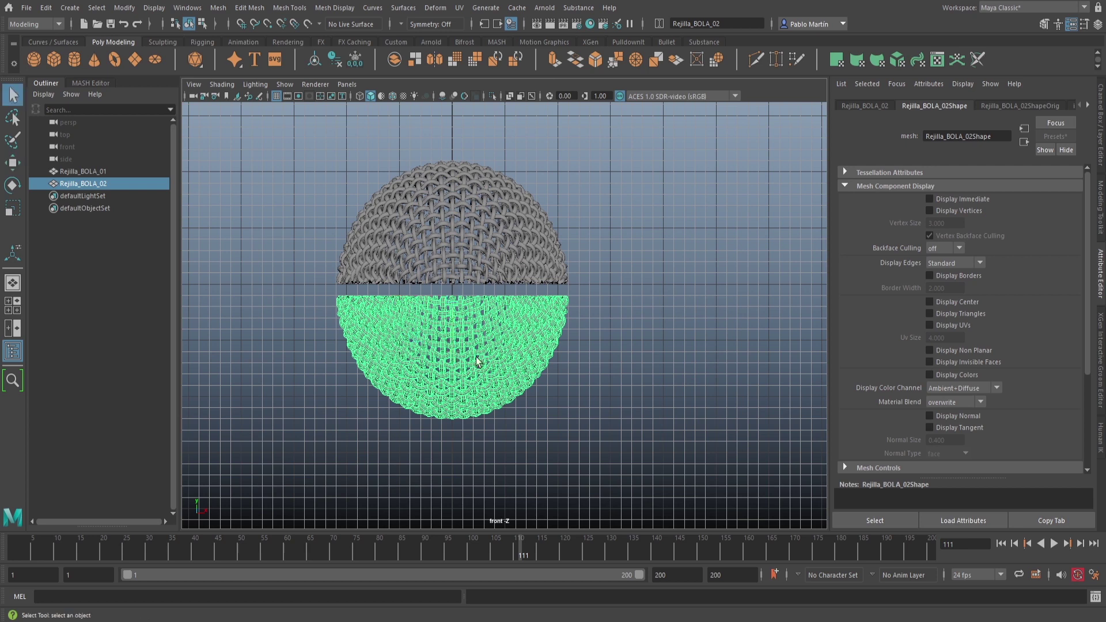
pyautogui.click(544, 345)
pyautogui.press('space')
pyautogui.moveTo(551, 289); pyautogui.dragTo(557, 276)
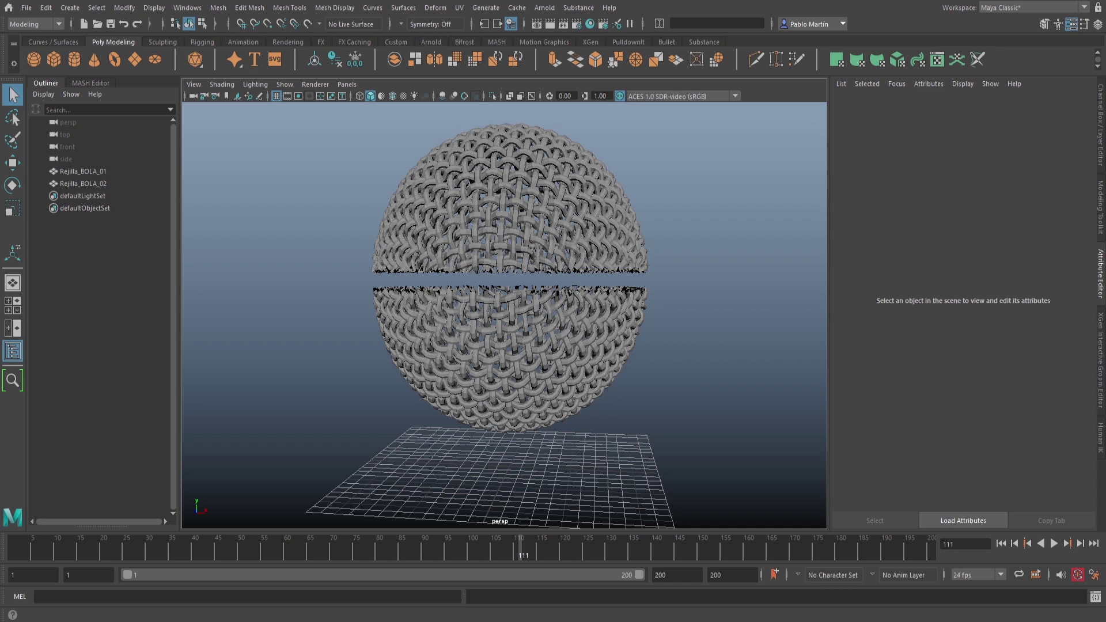
# - Examine the grille and dividing ring of both microphones in the reference images
pyautogui.moveTo(0, 322); pyautogui.dragTo(76, 298, button='right')
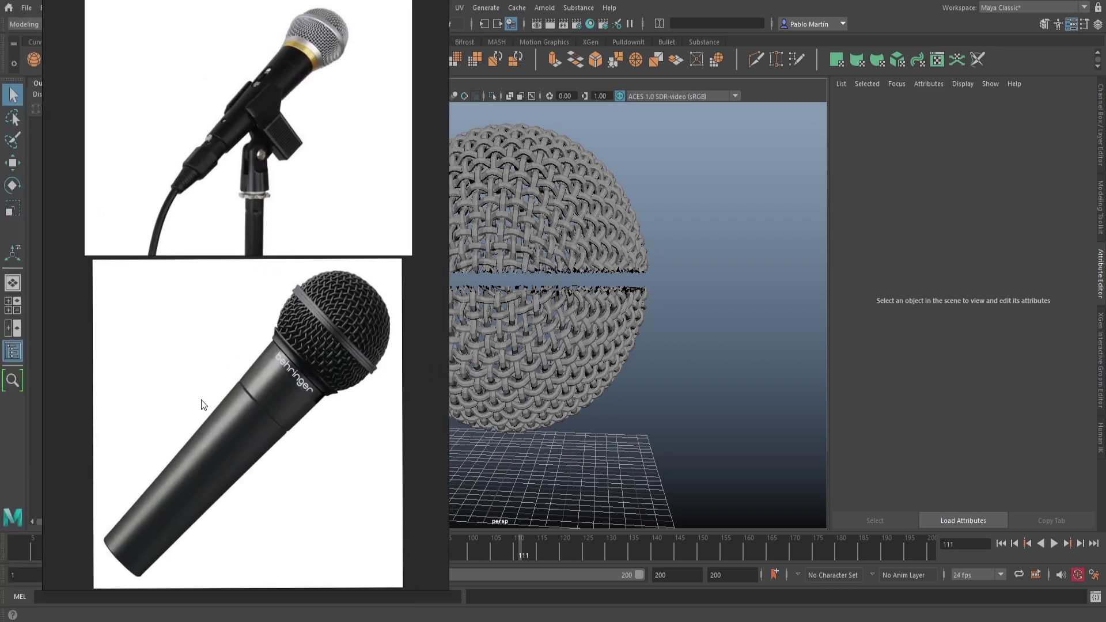
pyautogui.scroll(5, 341, 330)
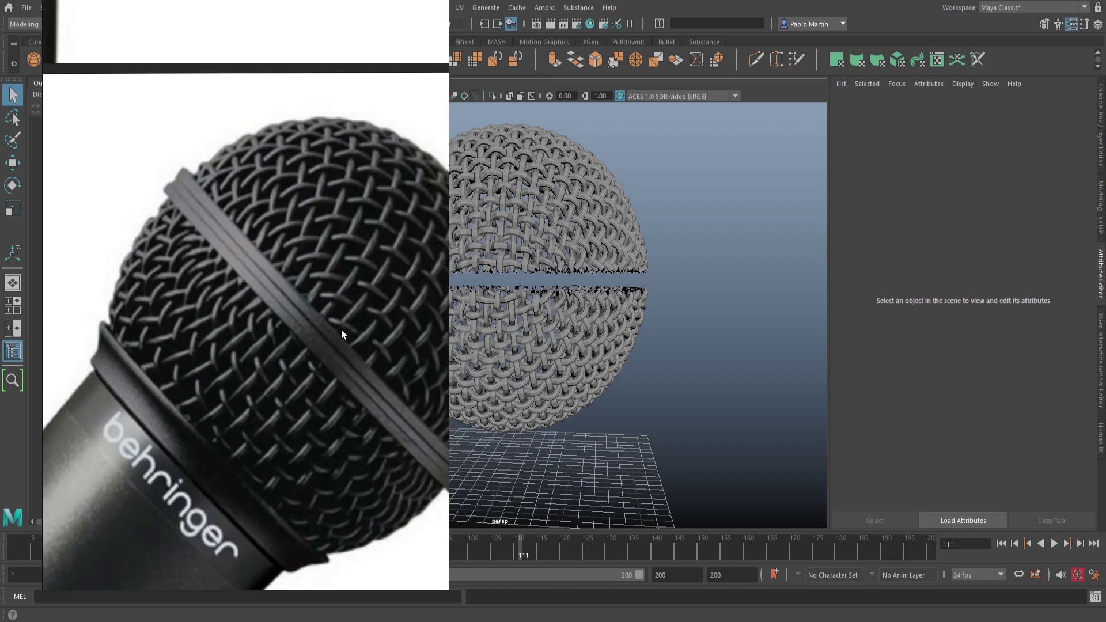
pyautogui.scroll(-8, 327, 253)
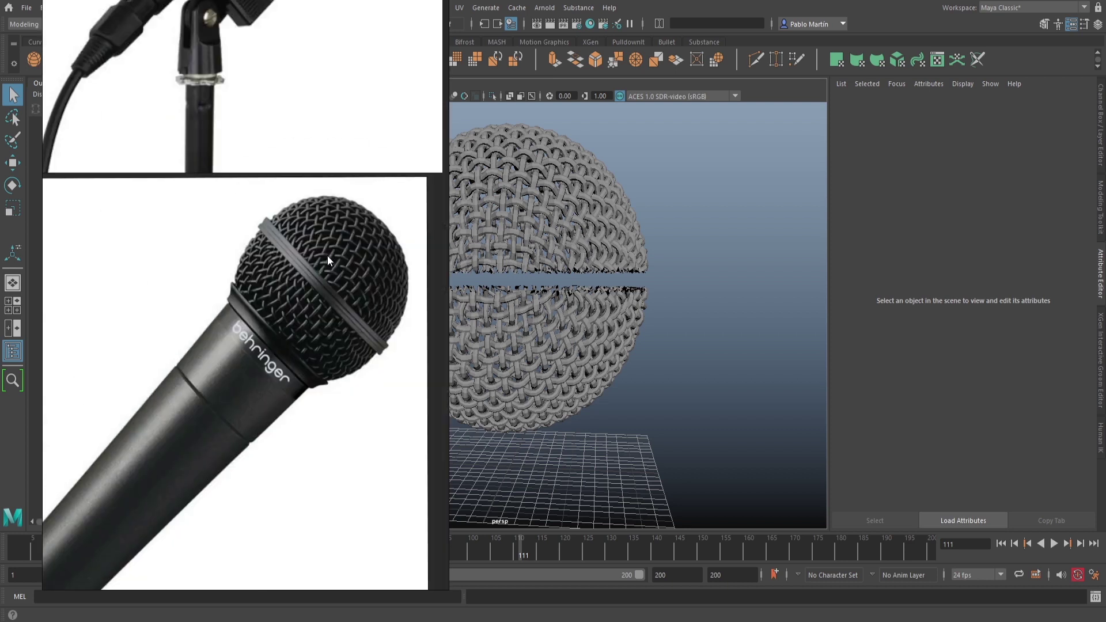
pyautogui.moveTo(314, 128); pyautogui.dragTo(323, 414, button='middle')
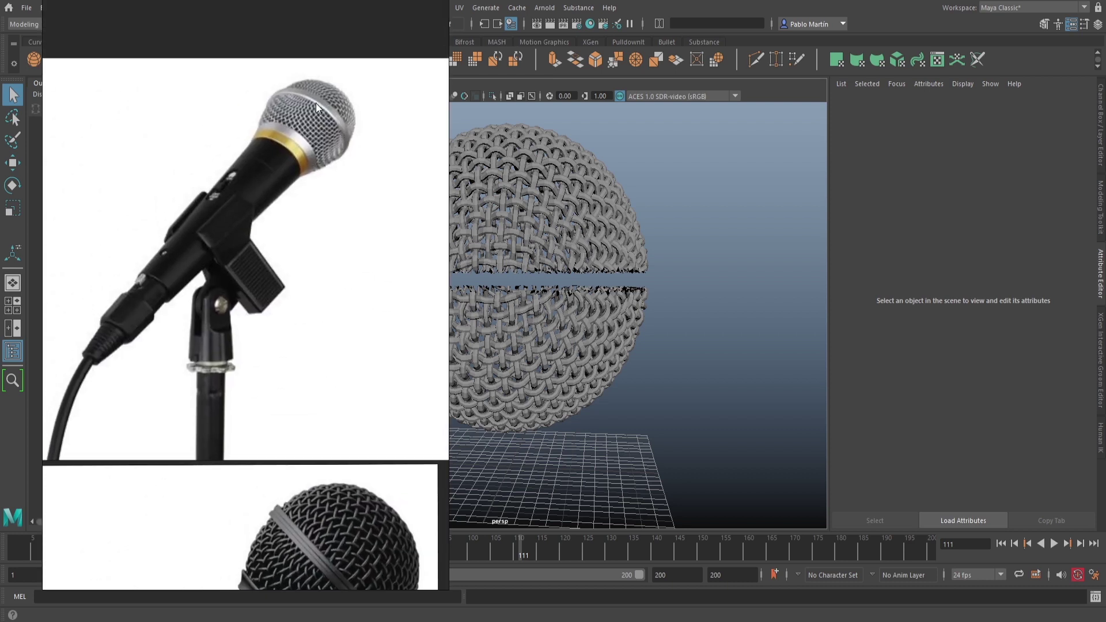
pyautogui.scroll(6, 324, 68)
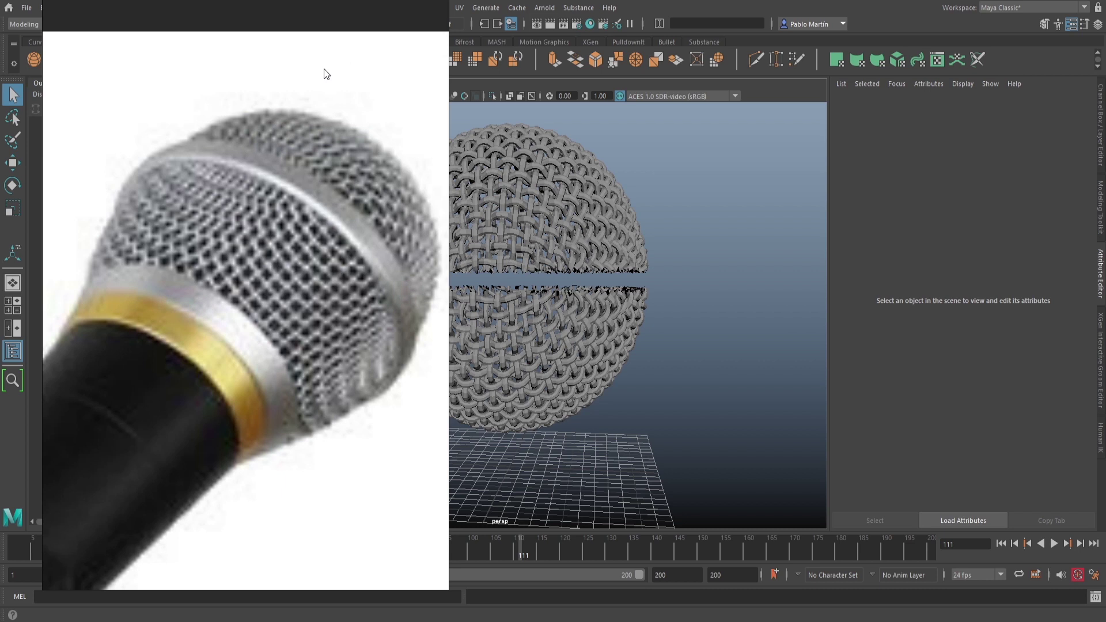
pyautogui.scroll(-6, 324, 67)
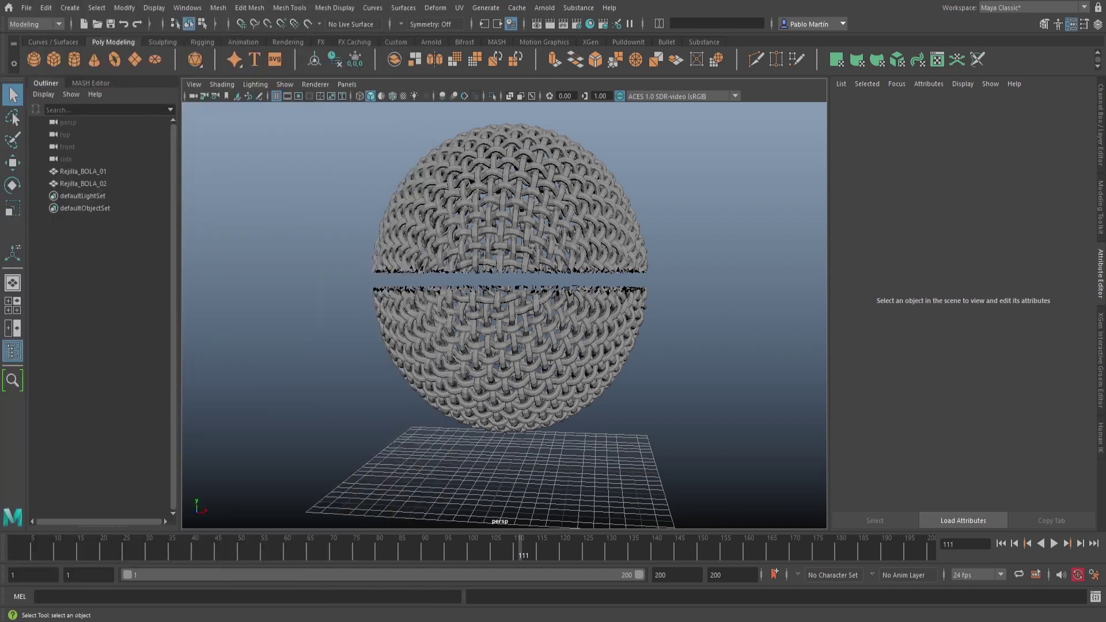
# - Create a polygon pipe primitive in the scene
pyautogui.keyDown('alt'); pyautogui.moveTo(419, 247); pyautogui.dragTo(351, 297, button='right'); pyautogui.keyUp('alt')
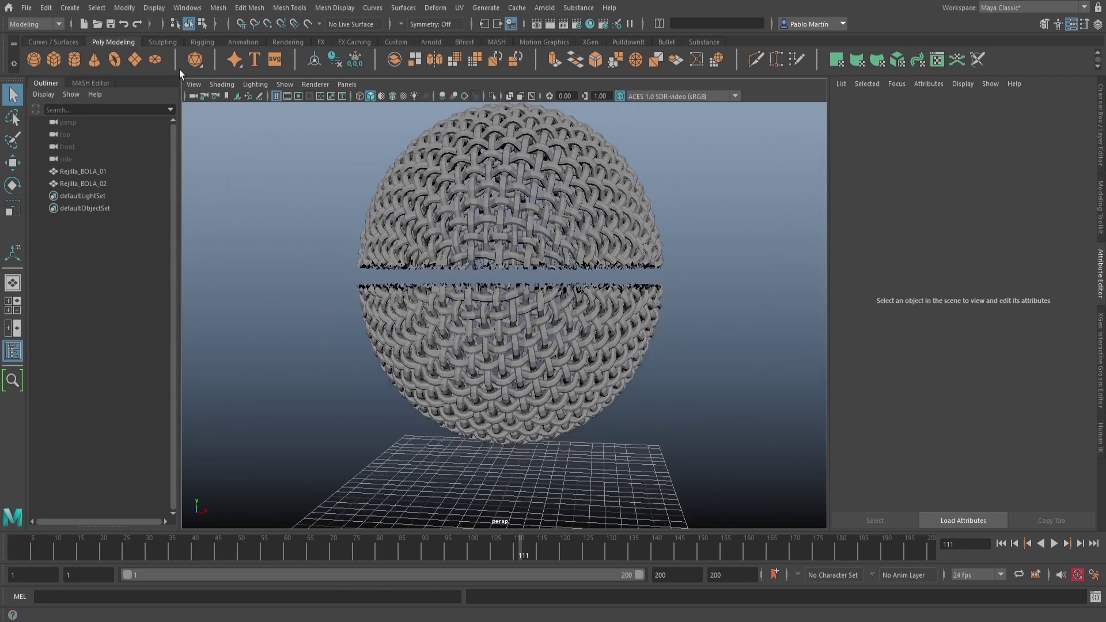
pyautogui.rightClick(193, 61)
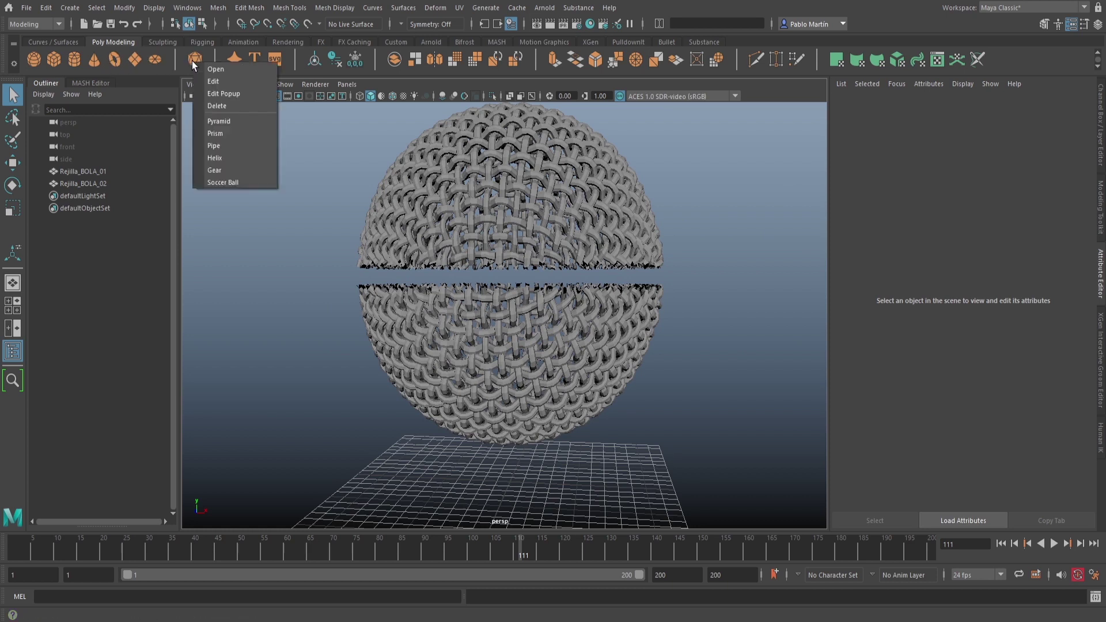
pyautogui.click(223, 146)
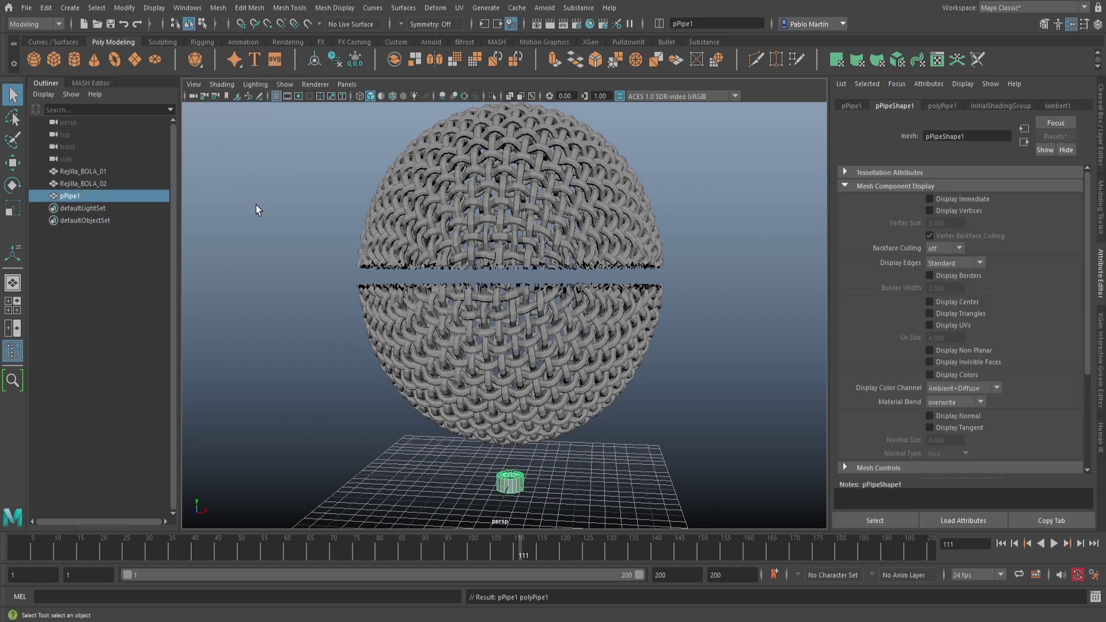
# - Raise the pipe with grid snapping to a height of 15, and fine-tune it into the gap between the halves
pyautogui.press('w')
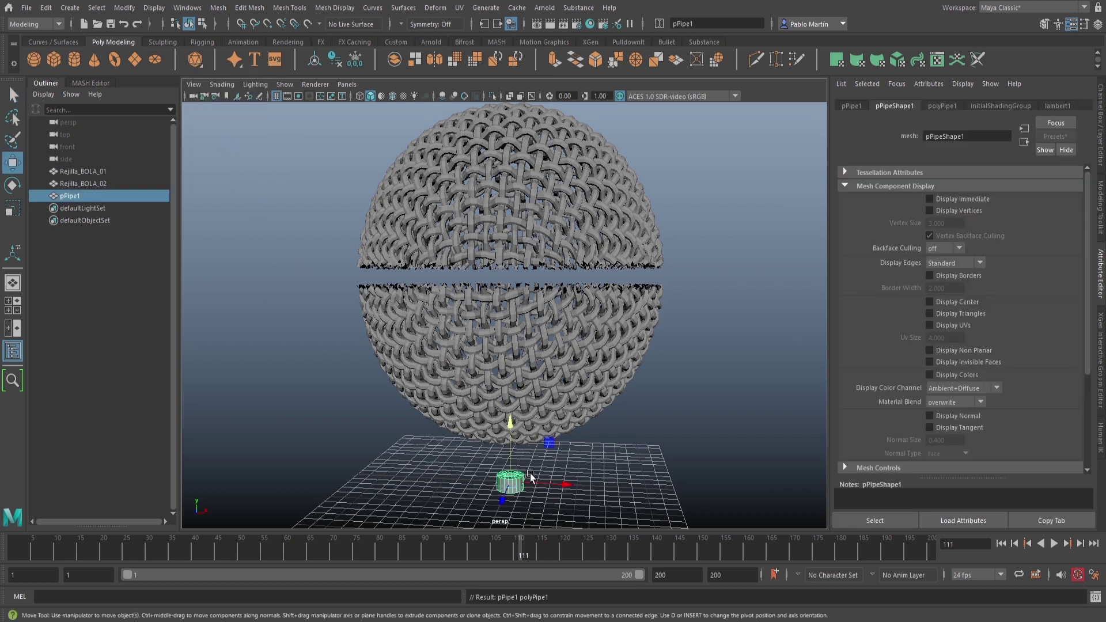
pyautogui.press('space')
pyautogui.moveTo(511, 295); pyautogui.dragTo(516, 338)
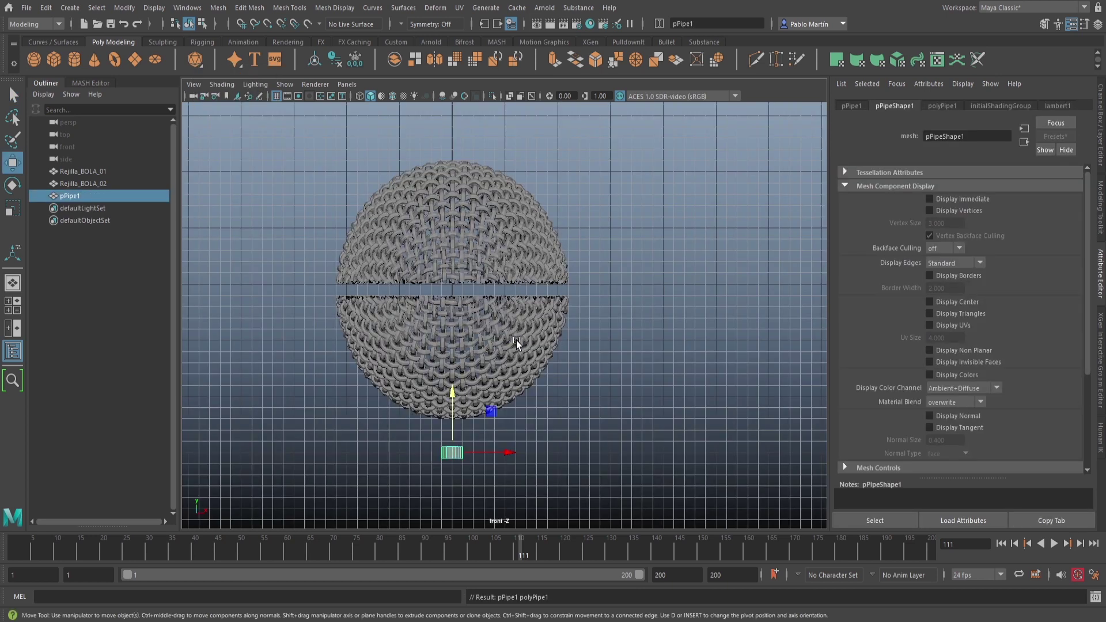
pyautogui.press('x')
pyautogui.moveTo(453, 395); pyautogui.dragTo(453, 226)
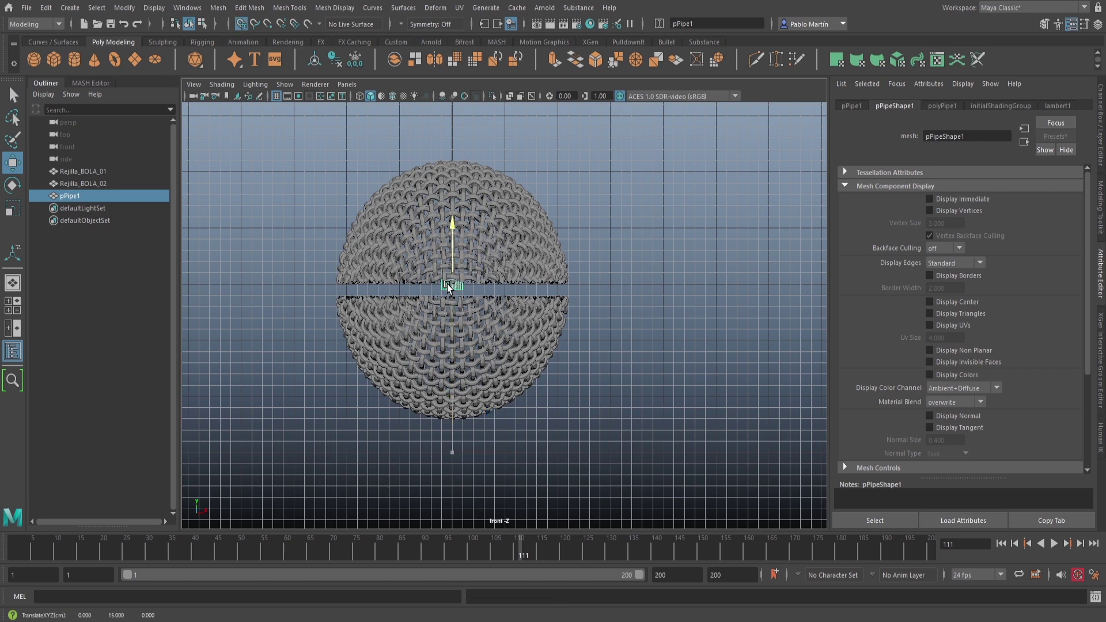
pyautogui.scroll(6, 416, 319)
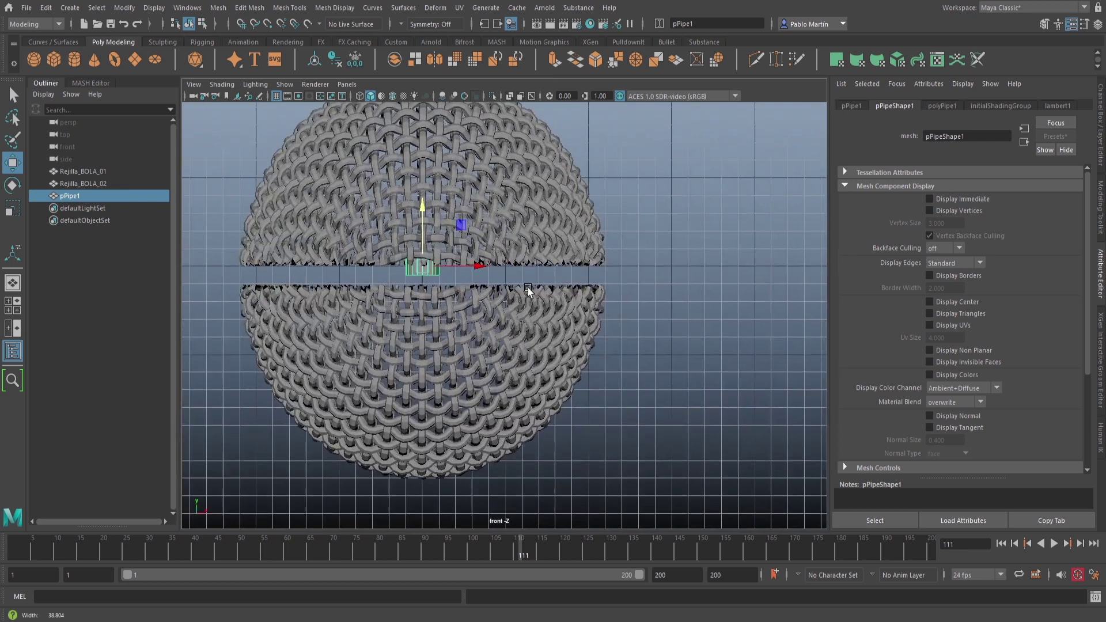
pyautogui.moveTo(438, 212); pyautogui.dragTo(437, 216)
pyautogui.press('space')
pyautogui.moveTo(510, 276); pyautogui.dragTo(522, 320)
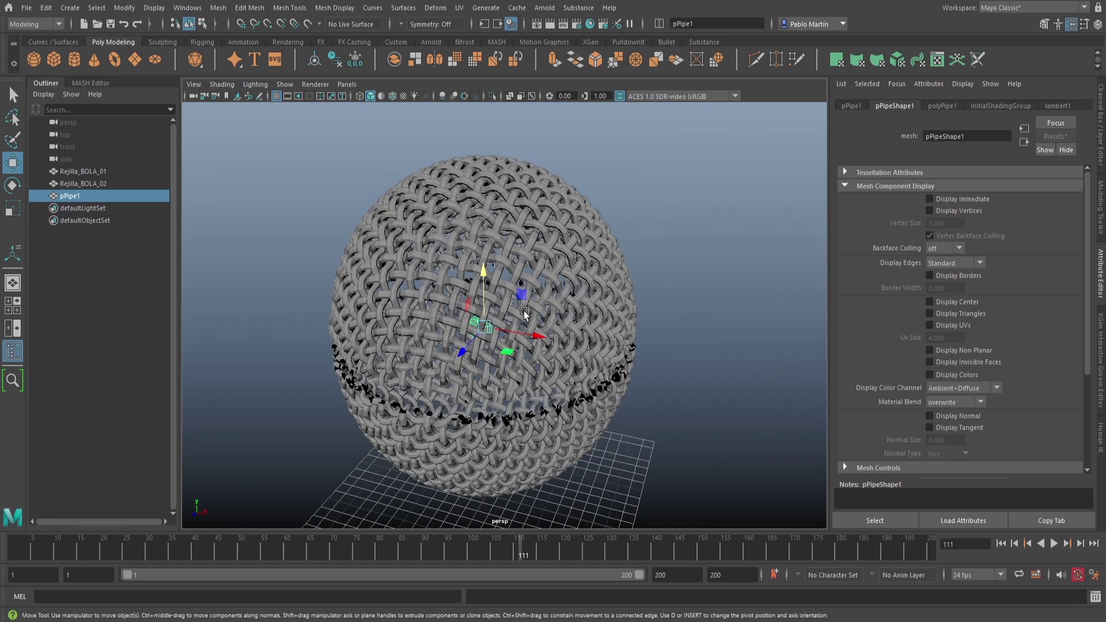
# - Enlarge the pipe into a band around the ball with radius 11.24, height 3.89 and thickness 1.11
pyautogui.press('t')
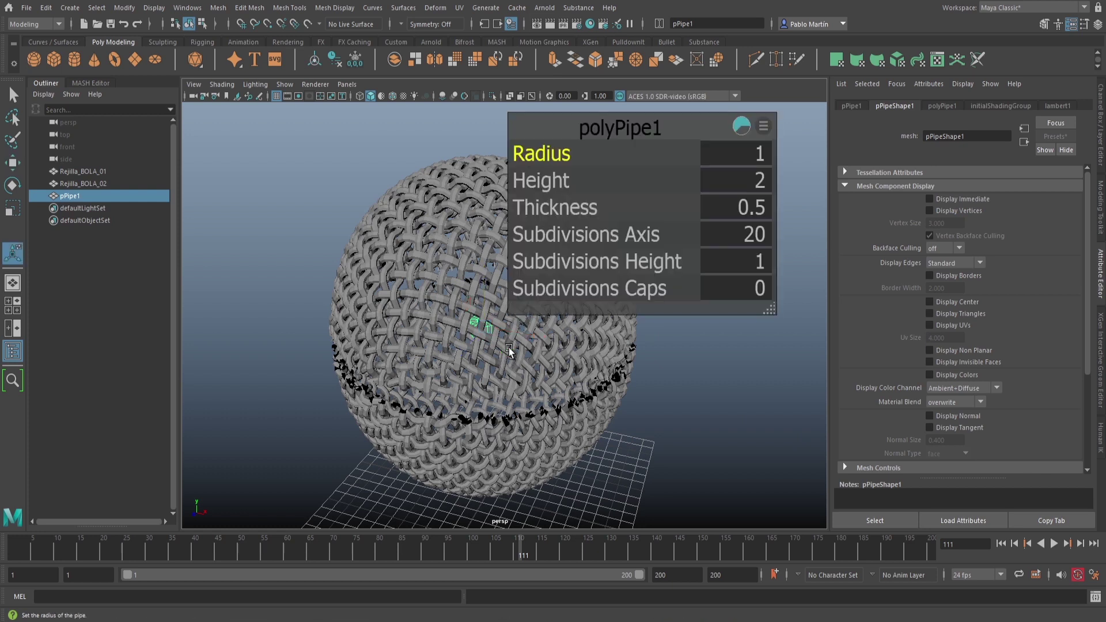
pyautogui.moveTo(540, 157); pyautogui.dragTo(628, 192)
pyautogui.moveTo(545, 213); pyautogui.dragTo(573, 208)
pyautogui.keyDown('alt'); pyautogui.moveTo(346, 403); pyautogui.dragTo(540, 368, button='right'); pyautogui.keyUp('alt')
pyautogui.keyDown('alt'); pyautogui.moveTo(540, 368); pyautogui.dragTo(452, 406); pyautogui.keyUp('alt')
pyautogui.moveTo(548, 183); pyautogui.dragTo(560, 183)
pyautogui.keyDown('alt'); pyautogui.moveTo(323, 363); pyautogui.dragTo(338, 321); pyautogui.keyUp('alt')
pyautogui.keyDown('alt'); pyautogui.moveTo(338, 321); pyautogui.dragTo(354, 390, button='middle'); pyautogui.keyUp('alt')
pyautogui.keyDown('alt'); pyautogui.moveTo(354, 390); pyautogui.dragTo(356, 366); pyautogui.keyUp('alt')
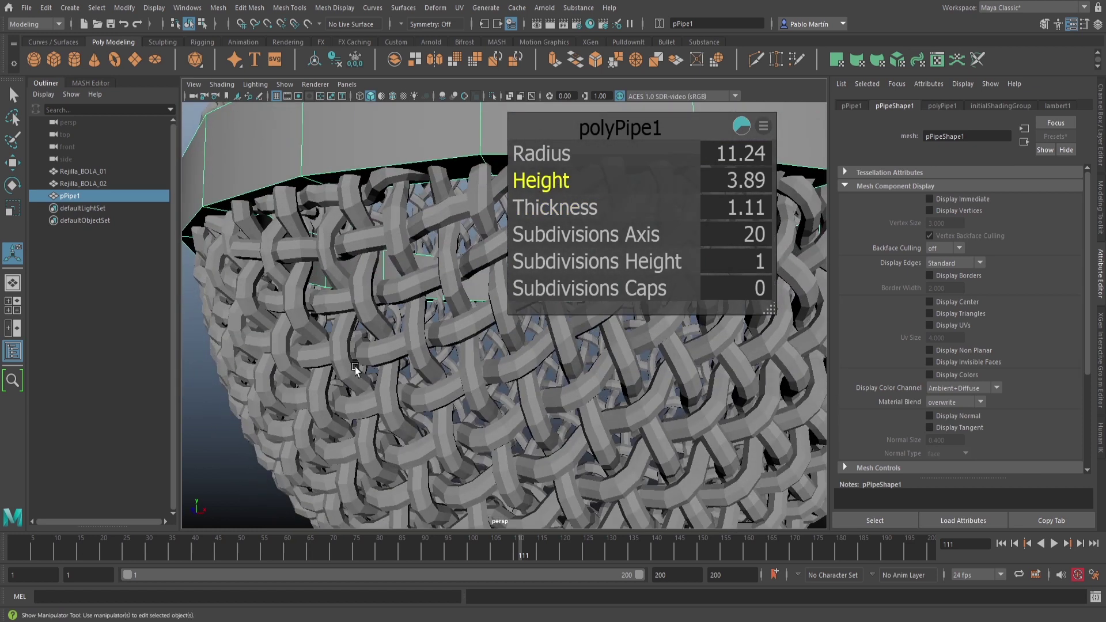
# - Refine the band to radius 11.92, height 4.51 and thickness 0.8 so it covers the cut strand ends
pyautogui.keyDown('alt'); pyautogui.moveTo(397, 205); pyautogui.dragTo(383, 292); pyautogui.keyUp('alt')
pyautogui.keyDown('alt'); pyautogui.moveTo(396, 299); pyautogui.dragTo(369, 306, button='right'); pyautogui.keyUp('alt')
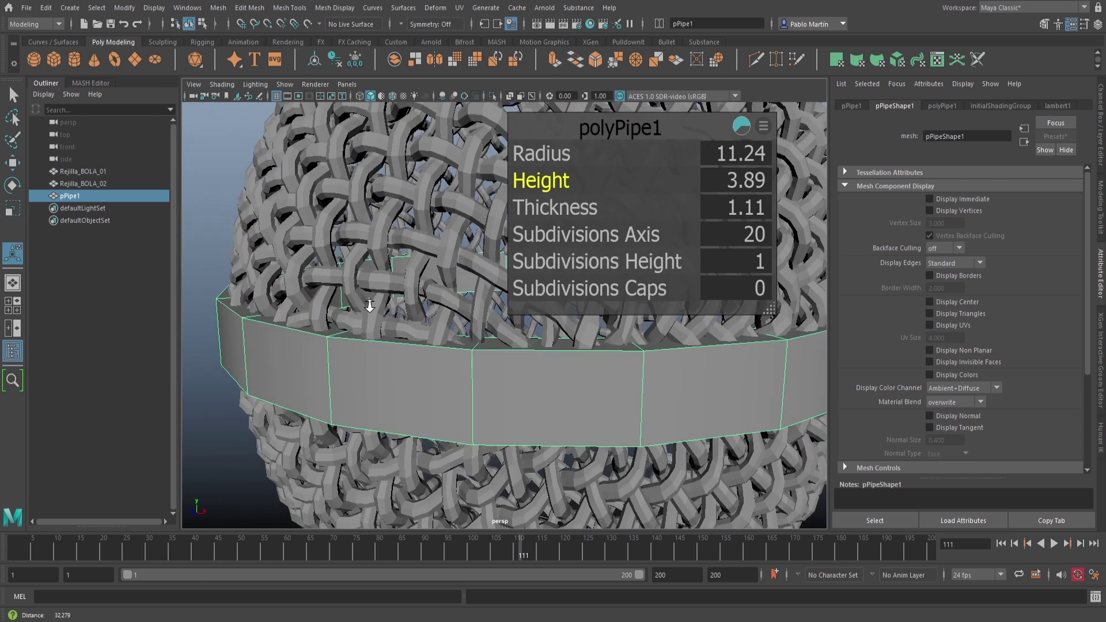
pyautogui.keyDown('alt'); pyautogui.moveTo(370, 306); pyautogui.dragTo(369, 309); pyautogui.keyUp('alt')
pyautogui.moveTo(540, 155); pyautogui.dragTo(595, 171)
pyautogui.moveTo(567, 206); pyautogui.dragTo(551, 204)
pyautogui.moveTo(547, 155)
pyautogui.mouseDown()
pyautogui.moveTo(529, 161)
pyautogui.moveTo(543, 165)
pyautogui.mouseUp()
pyautogui.keyDown('alt'); pyautogui.moveTo(411, 279); pyautogui.dragTo(245, 281, button='right'); pyautogui.keyUp('alt')
pyautogui.keyDown('alt'); pyautogui.moveTo(414, 382); pyautogui.dragTo(413, 352); pyautogui.keyUp('alt')
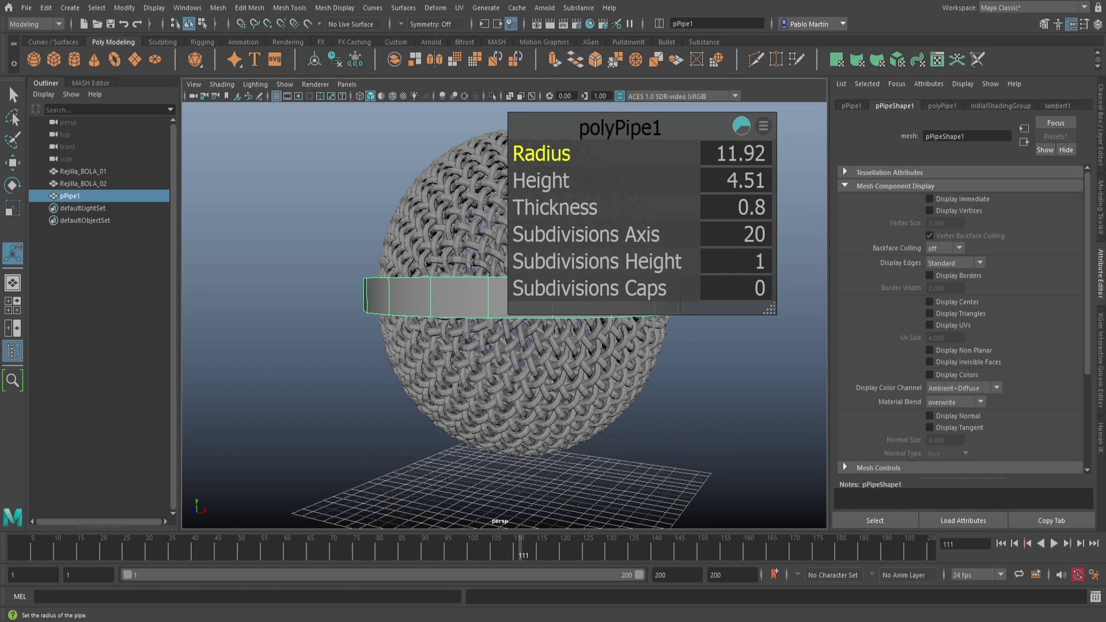
# - Examine the grooved ring on the Behringer microphone reference up close and compare it with the modelled band
pyautogui.moveTo(0, 78); pyautogui.dragTo(303, 61, button='right')
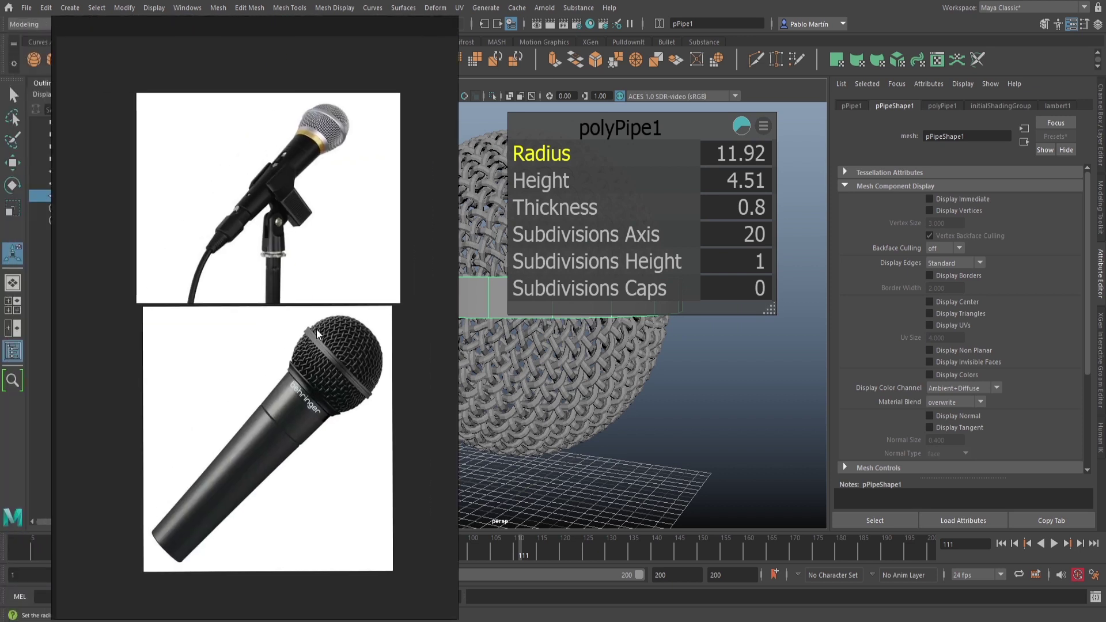
pyautogui.scroll(6, 317, 332)
pyautogui.scroll(2, 317, 334)
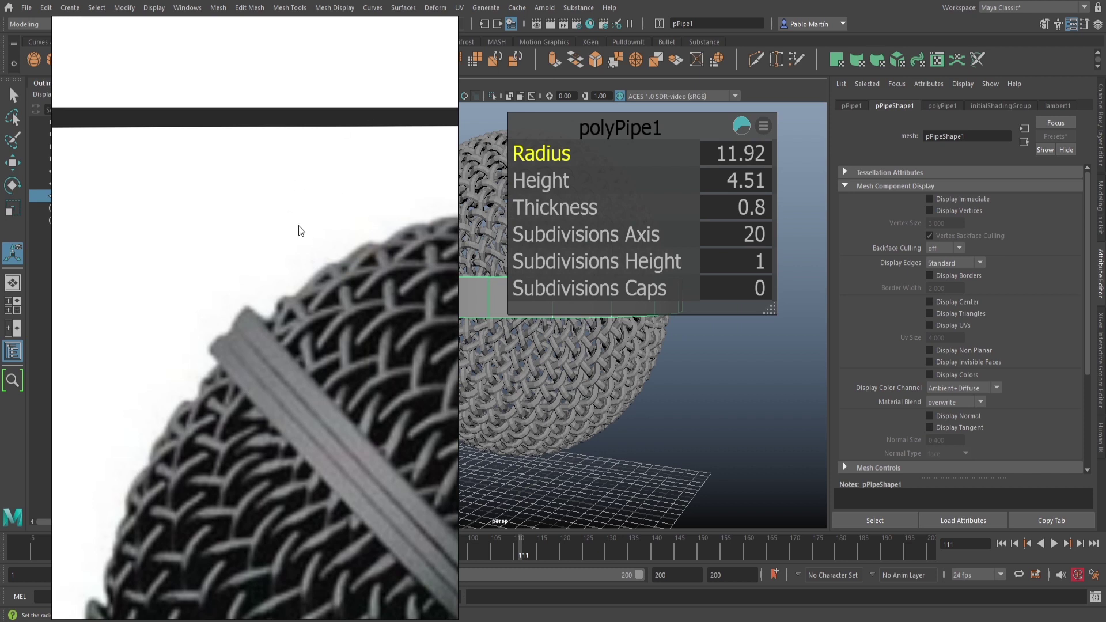
pyautogui.moveTo(300, 258); pyautogui.dragTo(0, 253, button='right')
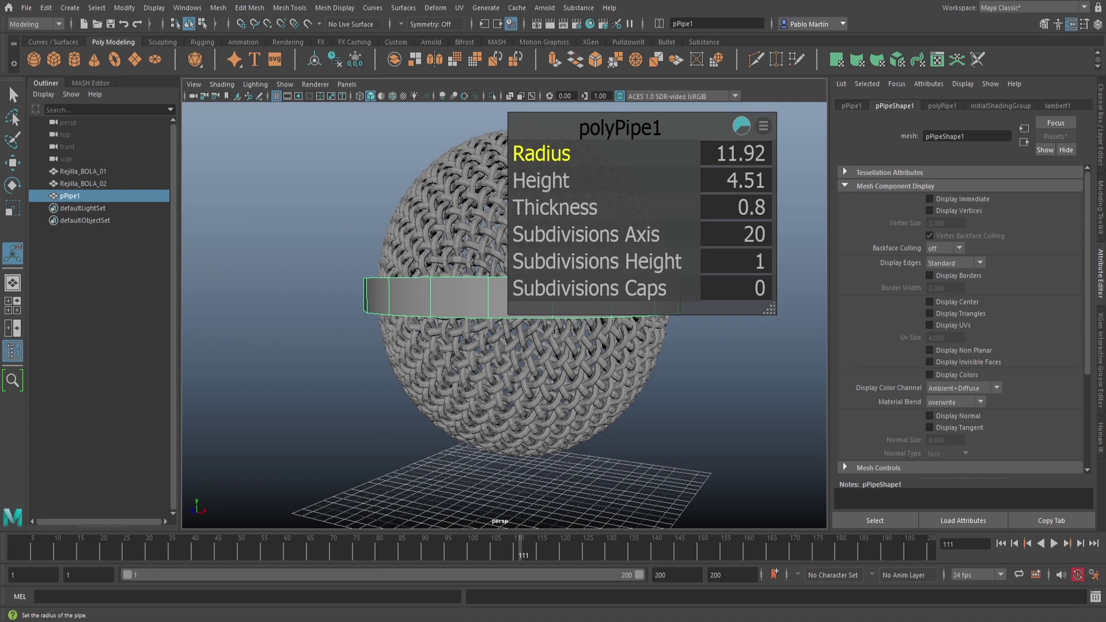
pyautogui.keyDown('alt'); pyautogui.moveTo(387, 298); pyautogui.dragTo(339, 346); pyautogui.keyUp('alt')
pyautogui.keyDown('alt'); pyautogui.moveTo(318, 340); pyautogui.dragTo(323, 289, button='middle'); pyautogui.keyUp('alt')
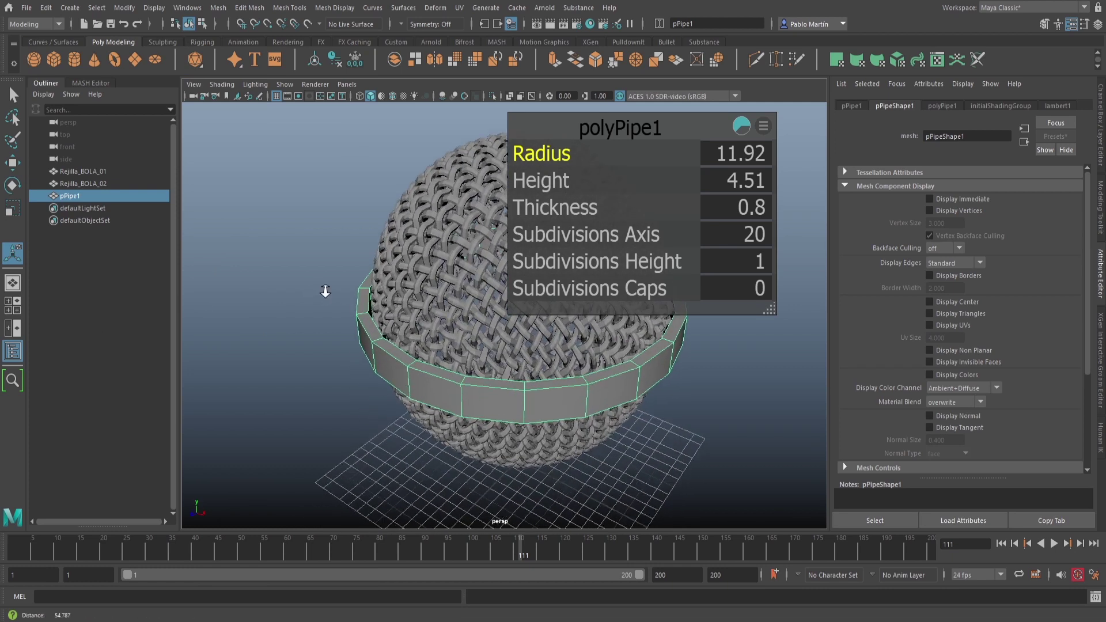
# - Tighten the band around the ball by setting its radius to 11.51 and thickness to 0.58
pyautogui.keyDown('alt'); pyautogui.moveTo(323, 288); pyautogui.dragTo(472, 303, button='right'); pyautogui.keyUp('alt')
pyautogui.moveTo(550, 154); pyautogui.dragTo(550, 154)
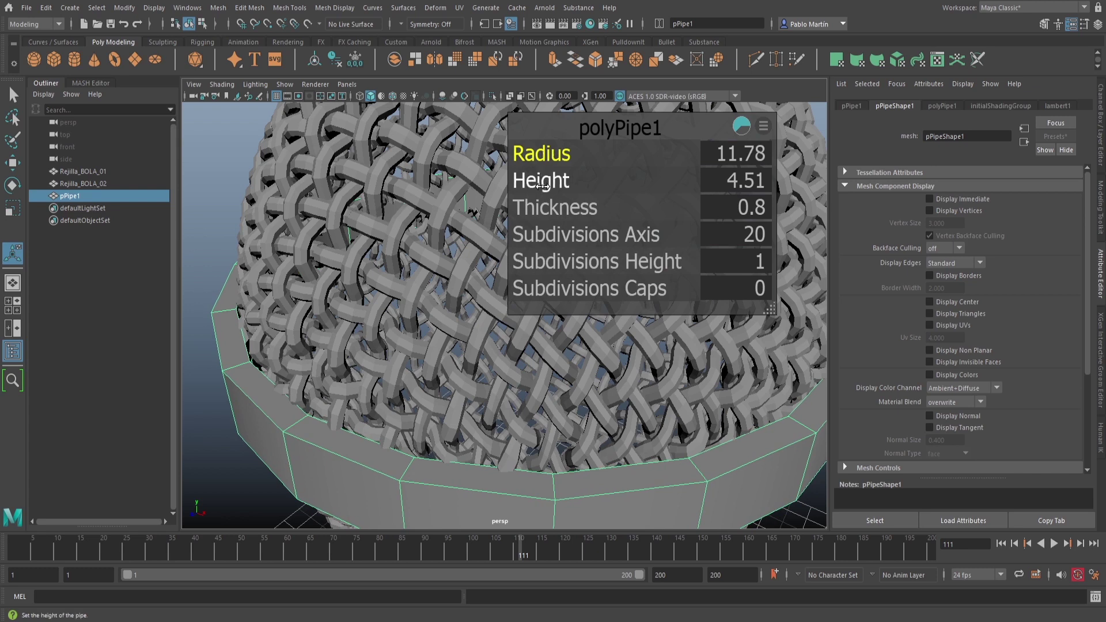
pyautogui.moveTo(541, 207); pyautogui.dragTo(541, 205)
pyautogui.moveTo(541, 154); pyautogui.dragTo(540, 156)
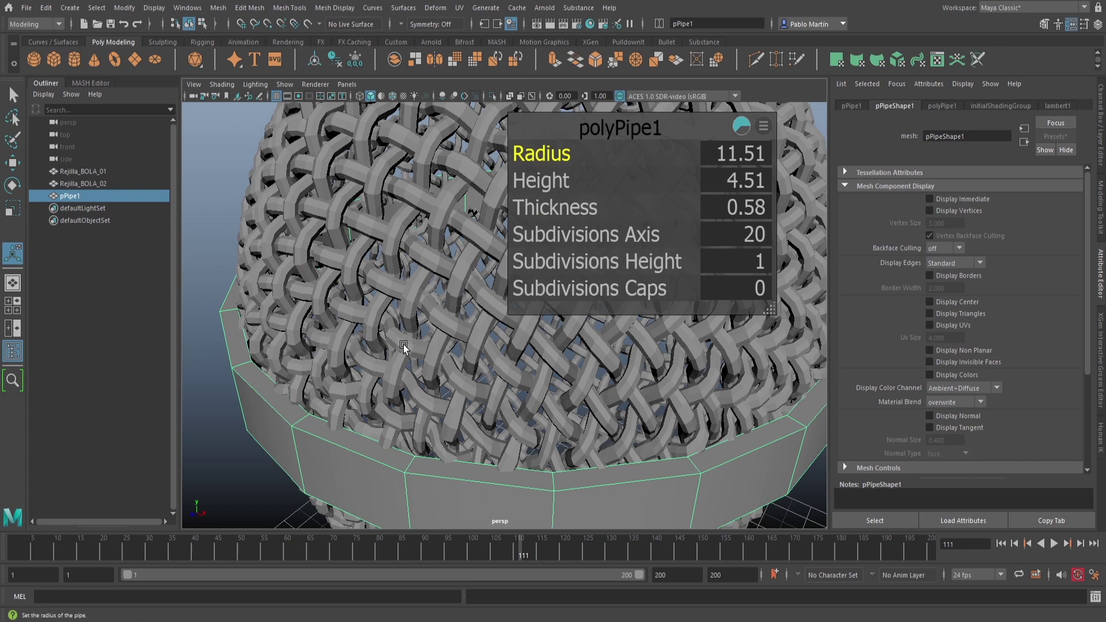
# - Set the band's height subdivisions to 3 and select the full loop of outer faces along its middle
pyautogui.press('f')
pyautogui.moveTo(593, 267); pyautogui.dragTo(603, 266)
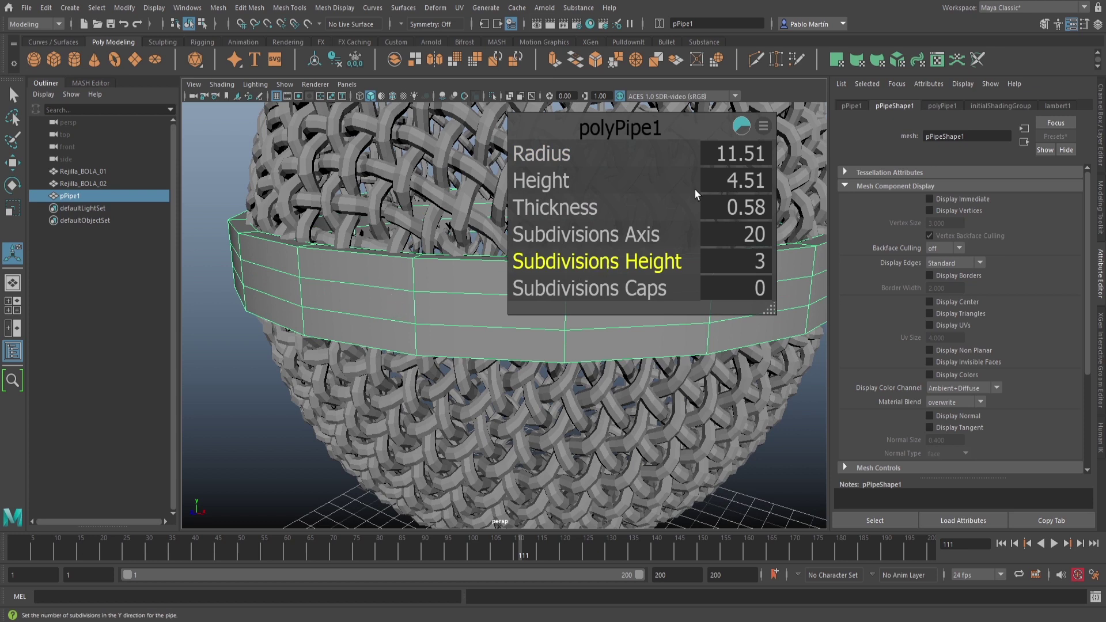
pyautogui.press('q')
pyautogui.moveTo(474, 301); pyautogui.dragTo(469, 305, button='right')
pyautogui.doubleClick(469, 305)
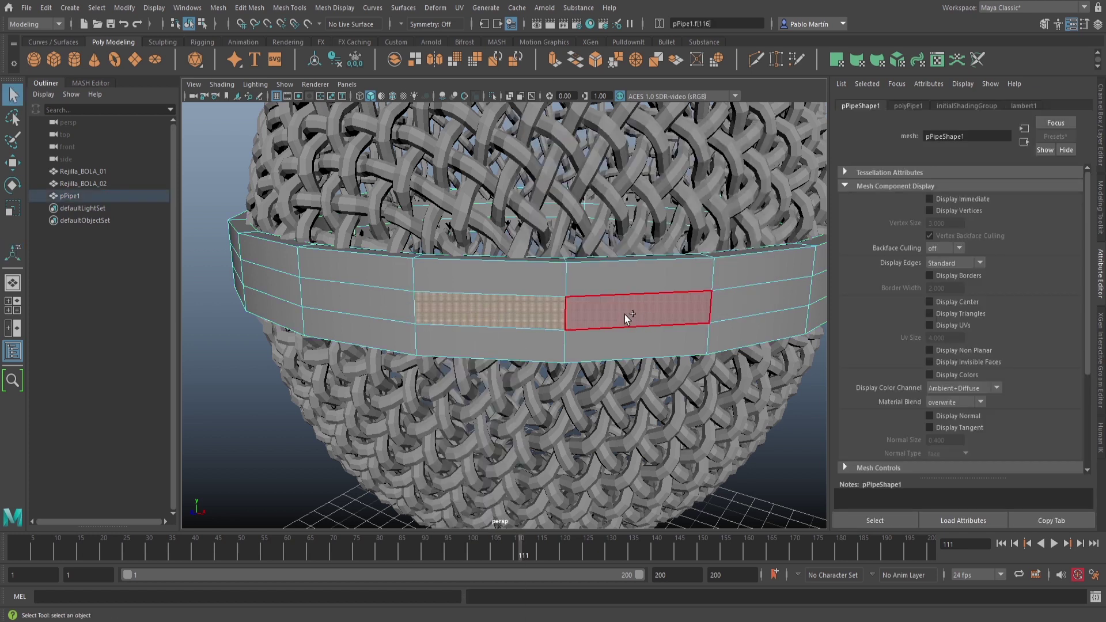
pyautogui.press('r')
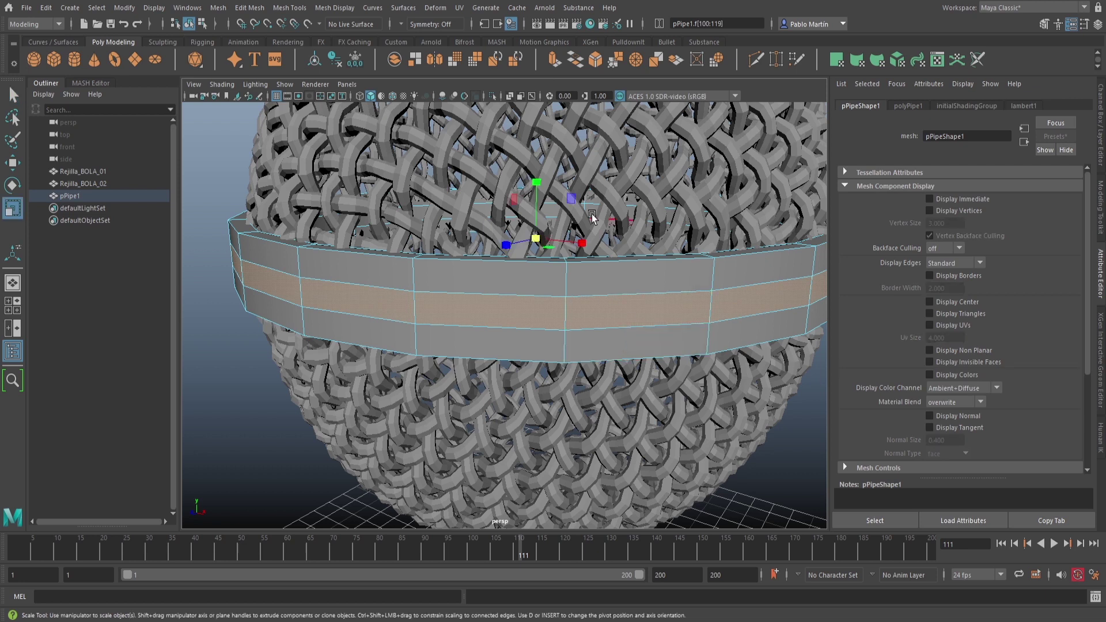
pyautogui.moveTo(537, 181)
pyautogui.mouseDown()
pyautogui.moveTo(537, 162)
pyautogui.moveTo(534, 178)
pyautogui.mouseUp()
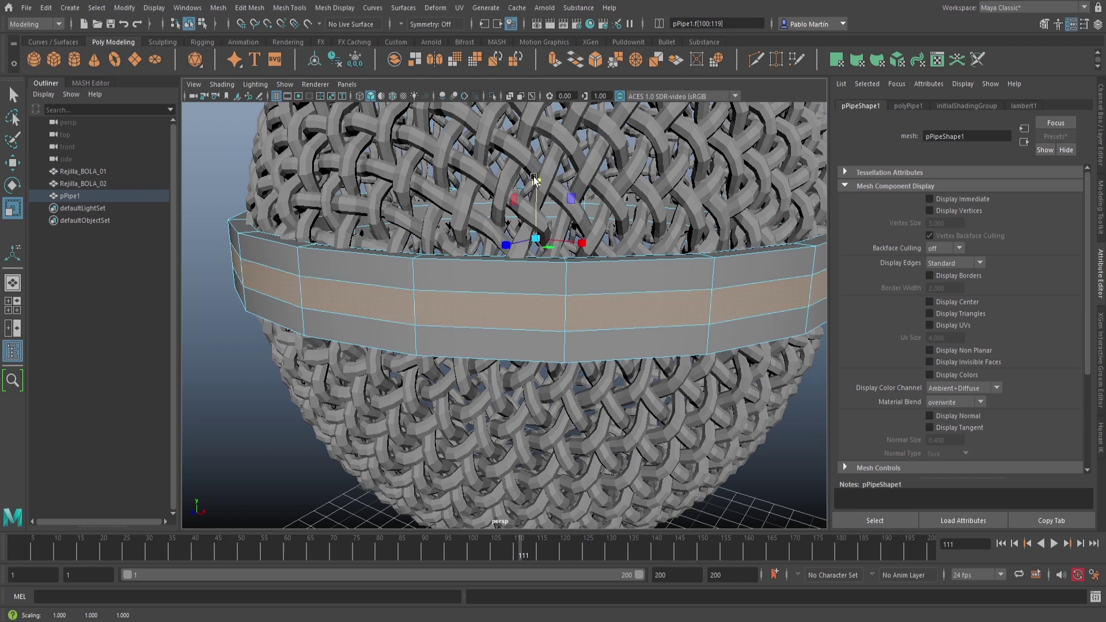
# - Extrude the middle face loop inward with a Local Translate Z of -0.328 to form the ring's groove
pyautogui.hotkey('ctrl', 'e')
pyautogui.scroll(-5, 612, 383)
pyautogui.keyDown('alt'); pyautogui.moveTo(611, 383); pyautogui.dragTo(541, 414); pyautogui.keyUp('alt')
pyautogui.scroll(5, 680, 397)
pyautogui.keyDown('alt'); pyautogui.moveTo(694, 388); pyautogui.dragTo(717, 351); pyautogui.keyUp('alt')
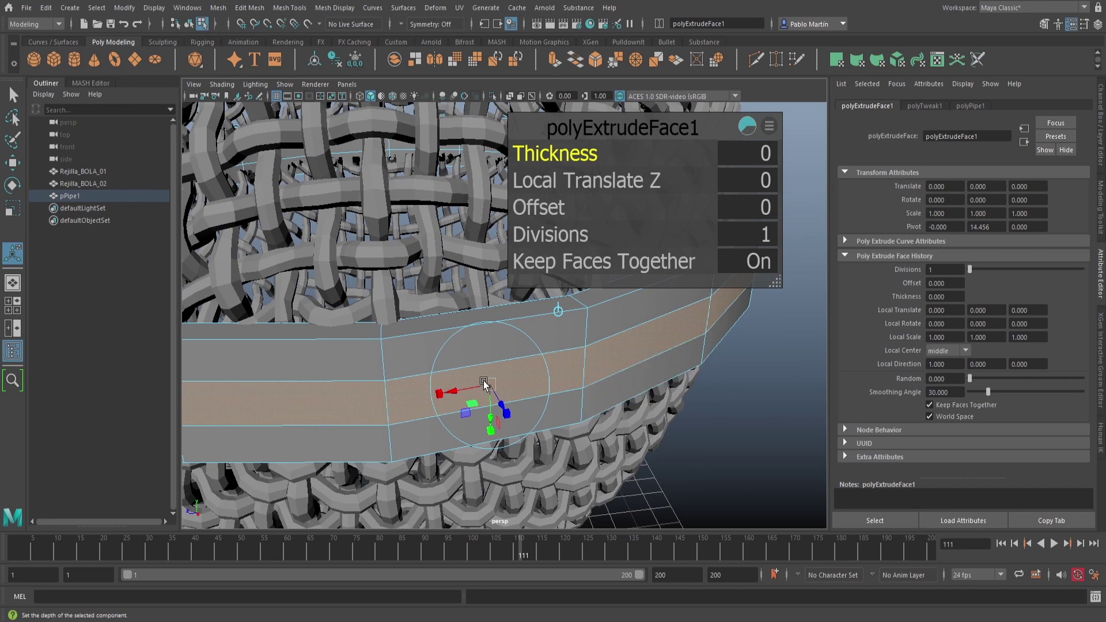
pyautogui.moveTo(505, 410); pyautogui.dragTo(494, 389)
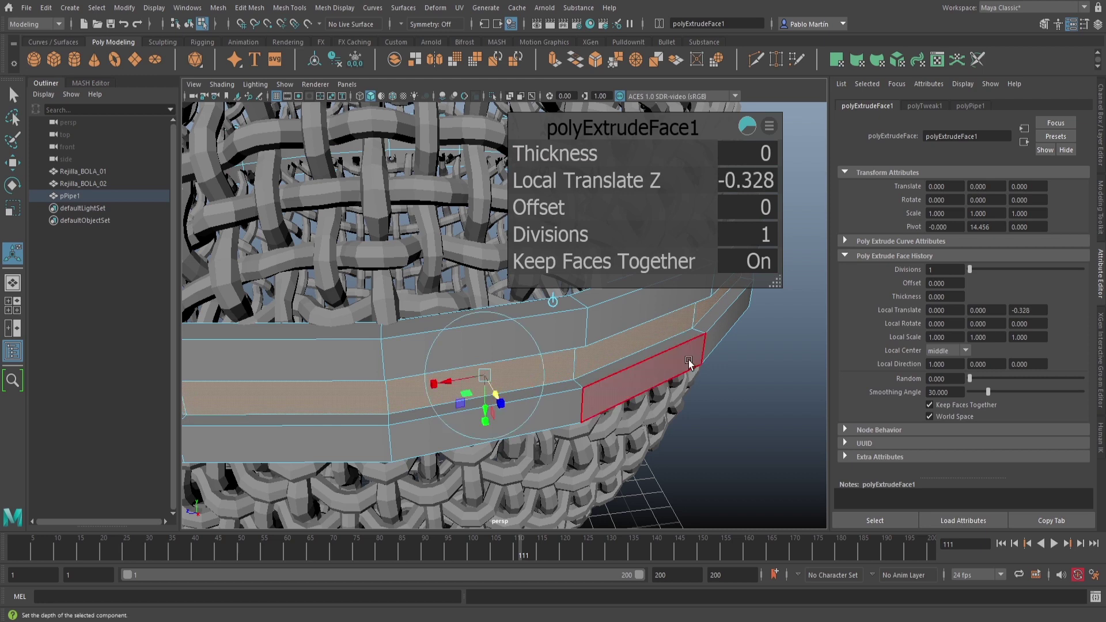
pyautogui.press('q')
# - Select the edge loops on the ring's upper outer rim and along the upper side of the groove
pyautogui.scroll(-6, 682, 328)
pyautogui.keyDown('alt'); pyautogui.moveTo(554, 308); pyautogui.dragTo(415, 310); pyautogui.keyUp('alt')
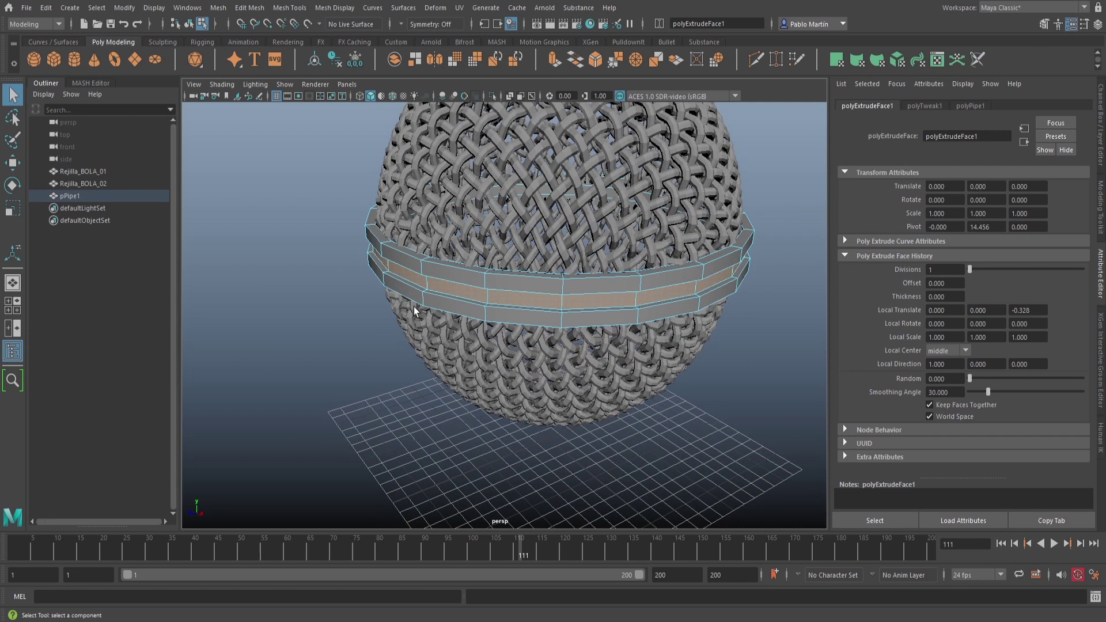
pyautogui.scroll(6, 515, 291)
pyautogui.keyDown('alt'); pyautogui.moveTo(496, 292); pyautogui.dragTo(522, 322, button='middle'); pyautogui.keyUp('alt')
pyautogui.moveTo(420, 296); pyautogui.dragTo(422, 247, button='right')
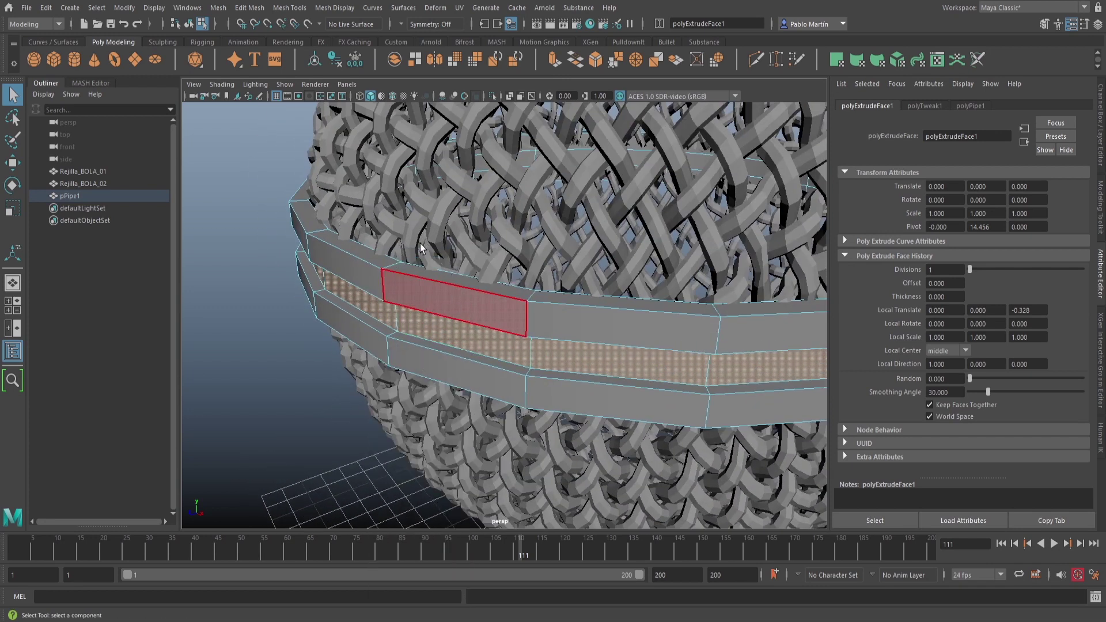
pyautogui.doubleClick(417, 278)
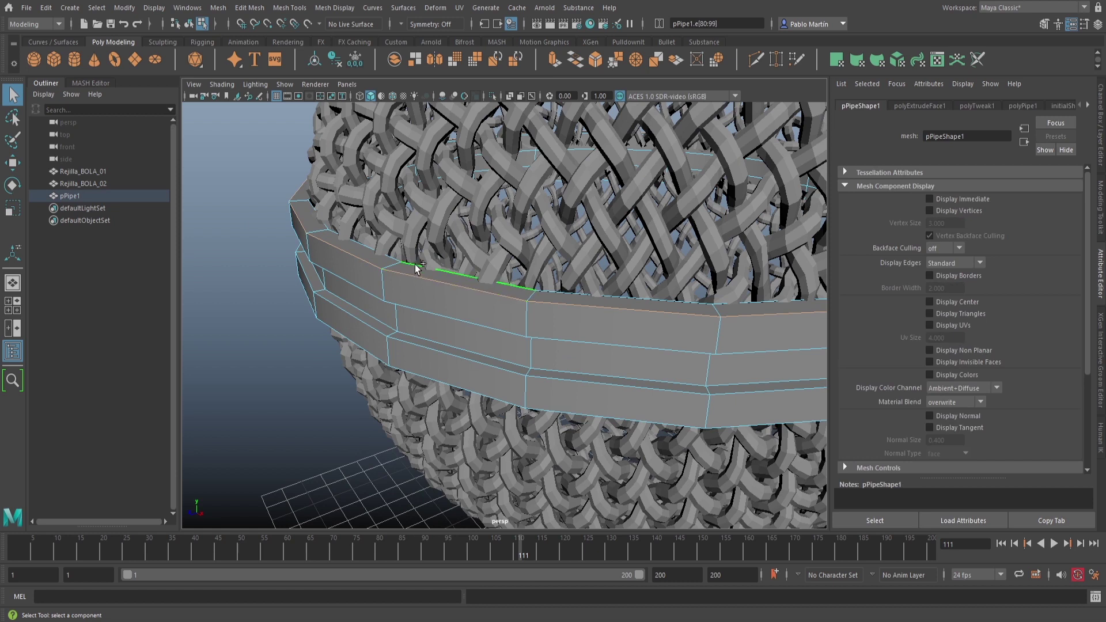
pyautogui.keyDown('shift'); pyautogui.doubleClick(413, 308); pyautogui.keyUp('shift')
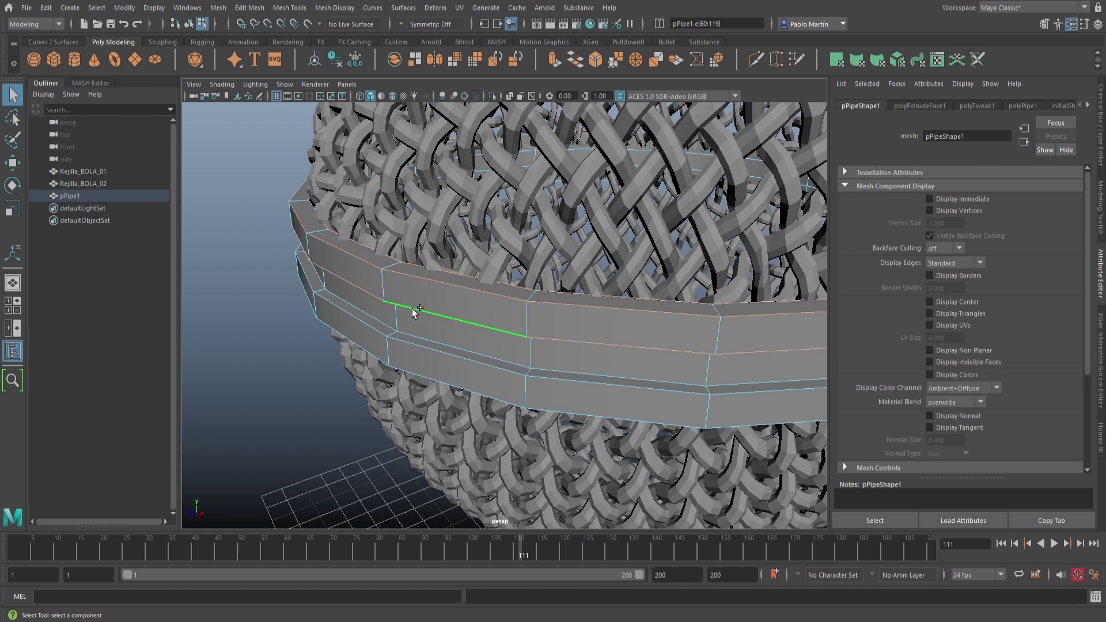
# - Add the remaining groove edge loops and the ring's lower rim loops to the edge selection
pyautogui.click(421, 341)
pyautogui.keyDown('alt'); pyautogui.moveTo(420, 353); pyautogui.dragTo(420, 253); pyautogui.keyUp('alt')
pyautogui.keyDown('alt'); pyautogui.moveTo(419, 253); pyautogui.dragTo(414, 430, button='middle'); pyautogui.keyUp('alt')
pyautogui.scroll(3, 414, 426)
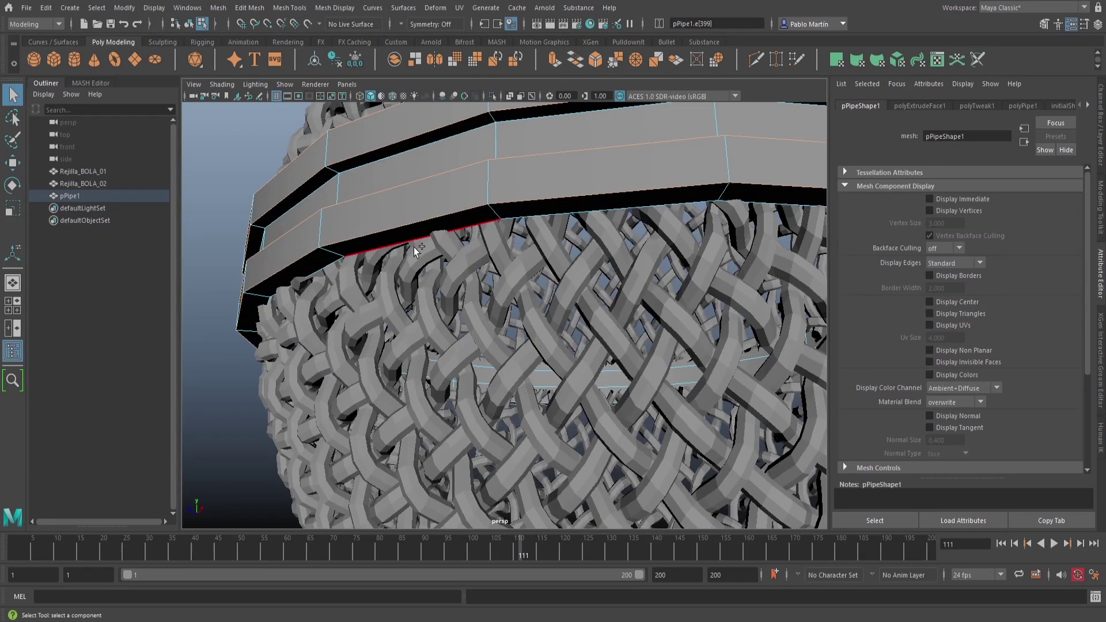
pyautogui.keyDown('shift'); pyautogui.click(412, 151); pyautogui.keyUp('shift')
pyautogui.keyDown('shift'); pyautogui.click(389, 247); pyautogui.keyUp('shift')
pyautogui.keyDown('alt'); pyautogui.moveTo(386, 250); pyautogui.dragTo(378, 305); pyautogui.keyUp('alt')
pyautogui.keyDown('alt'); pyautogui.moveTo(378, 306); pyautogui.dragTo(407, 230, button='middle'); pyautogui.keyUp('alt')
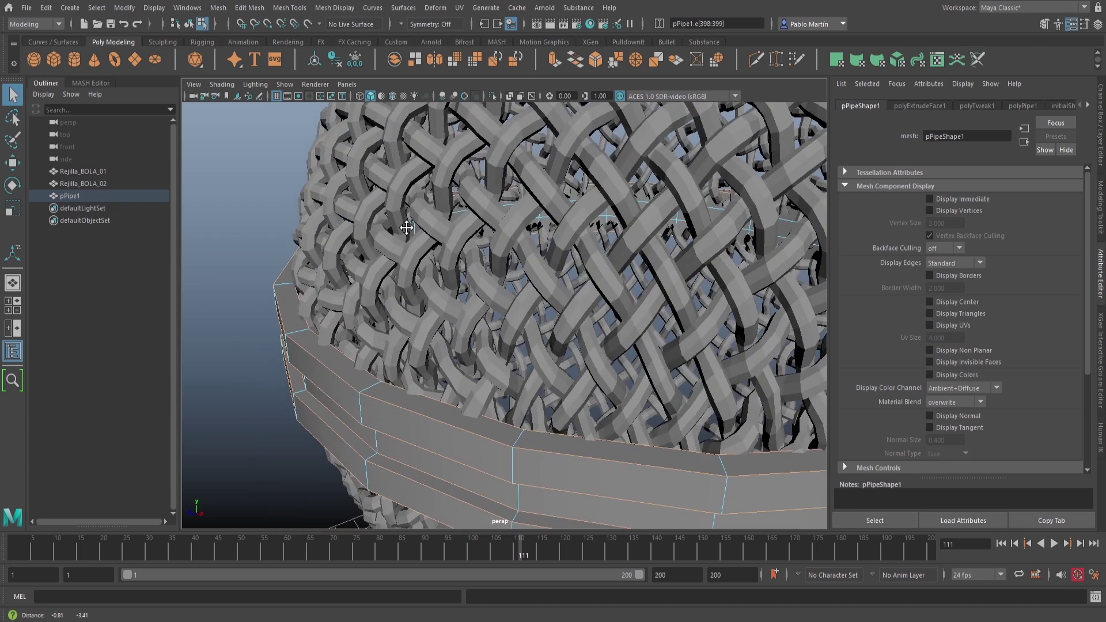
pyautogui.keyDown('alt'); pyautogui.moveTo(407, 230); pyautogui.dragTo(397, 202); pyautogui.keyUp('alt')
pyautogui.scroll(3, 331, 267)
pyautogui.keyDown('alt'); pyautogui.moveTo(340, 274); pyautogui.dragTo(461, 230, button='middle'); pyautogui.keyUp('alt')
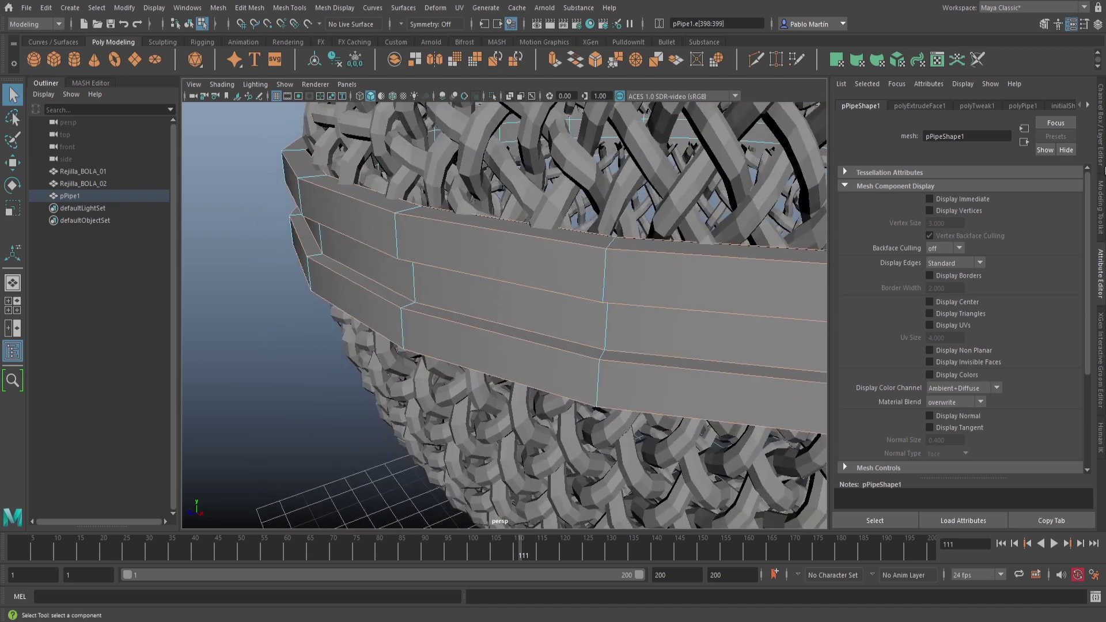
# - Bevel the selected edge loops with a fraction of 0.35 and 2 segments, and preview the ring smoothed
pyautogui.click(1100, 208)
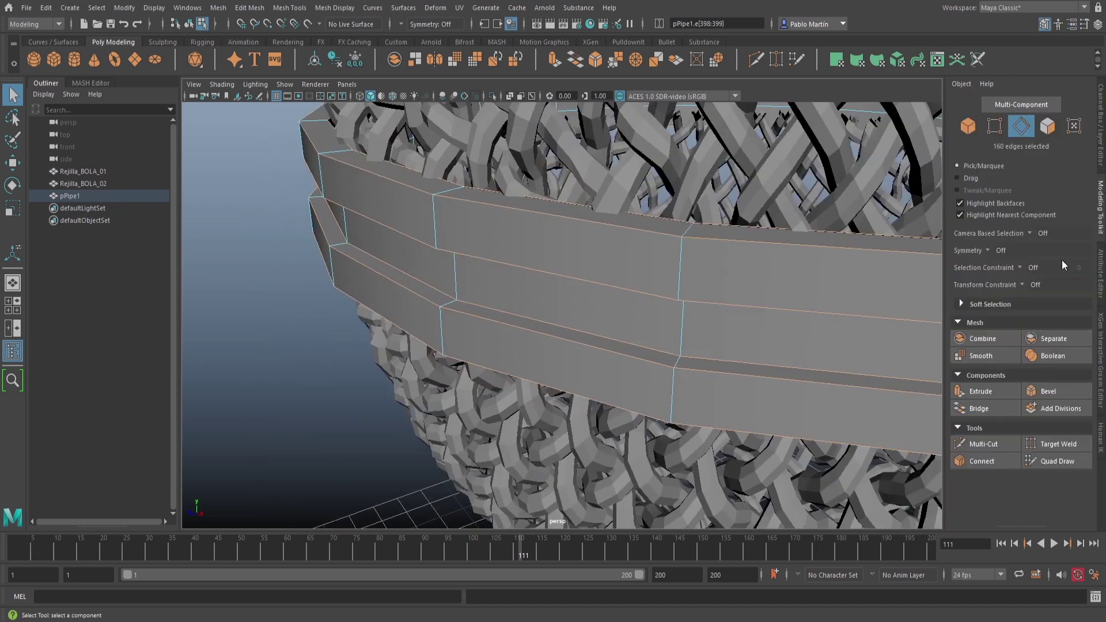
pyautogui.click(1045, 392)
pyautogui.moveTo(629, 157); pyautogui.dragTo(634, 182)
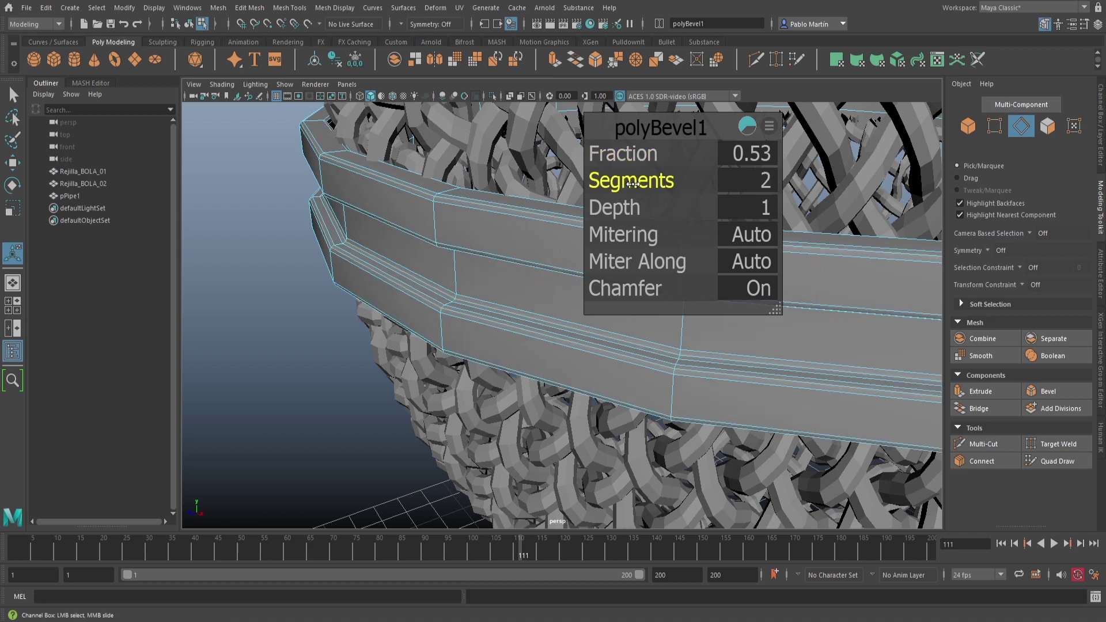
pyautogui.keyDown('alt'); pyautogui.moveTo(516, 284); pyautogui.dragTo(465, 299, button='middle'); pyautogui.keyUp('alt')
pyautogui.moveTo(628, 154); pyautogui.dragTo(616, 154)
pyautogui.press('3')
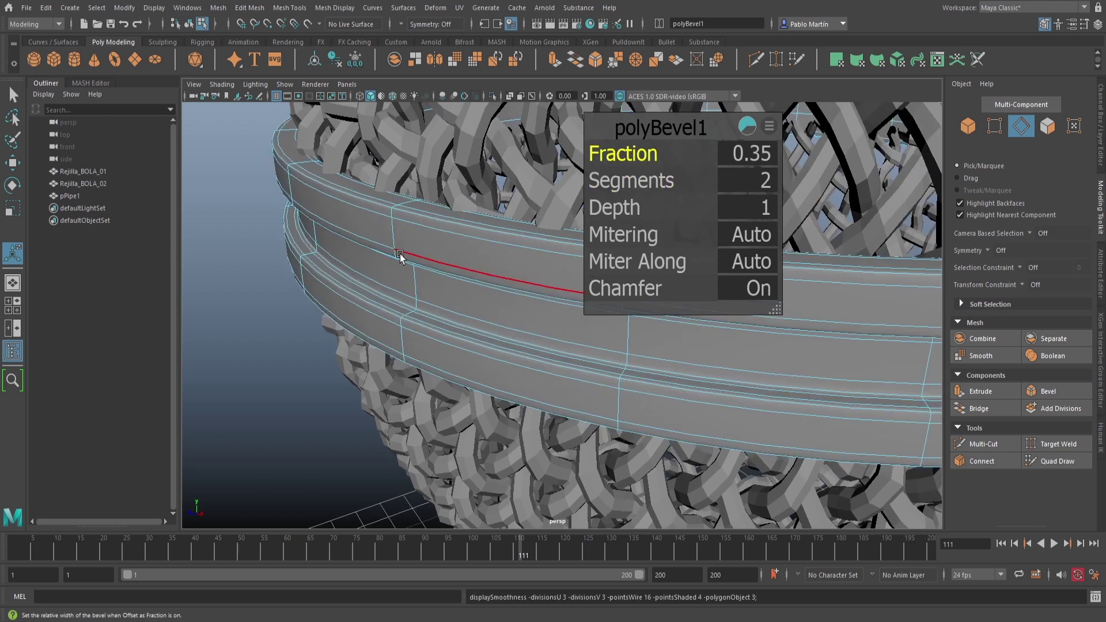
# - Return to object mode with nothing selected and review the smoothed ring against the whole ball
pyautogui.press('q')
pyautogui.press('F8')
pyautogui.click(240, 274)
pyautogui.keyDown('alt'); pyautogui.moveTo(622, 284); pyautogui.dragTo(415, 254, button='right'); pyautogui.keyUp('alt')
pyautogui.keyDown('alt'); pyautogui.moveTo(415, 254); pyautogui.dragTo(651, 279); pyautogui.keyUp('alt')
pyautogui.keyDown('alt'); pyautogui.moveTo(651, 279); pyautogui.dragTo(451, 349, button='middle'); pyautogui.keyUp('alt')
pyautogui.keyDown('alt'); pyautogui.moveTo(656, 318); pyautogui.dragTo(531, 309, button='right'); pyautogui.keyUp('alt')
pyautogui.keyDown('alt'); pyautogui.moveTo(530, 308); pyautogui.dragTo(460, 330); pyautogui.keyUp('alt')
pyautogui.keyDown('alt'); pyautogui.moveTo(583, 309); pyautogui.dragTo(337, 290, button='right'); pyautogui.keyUp('alt')
pyautogui.keyDown('alt'); pyautogui.moveTo(343, 316); pyautogui.dragTo(358, 323); pyautogui.keyUp('alt')
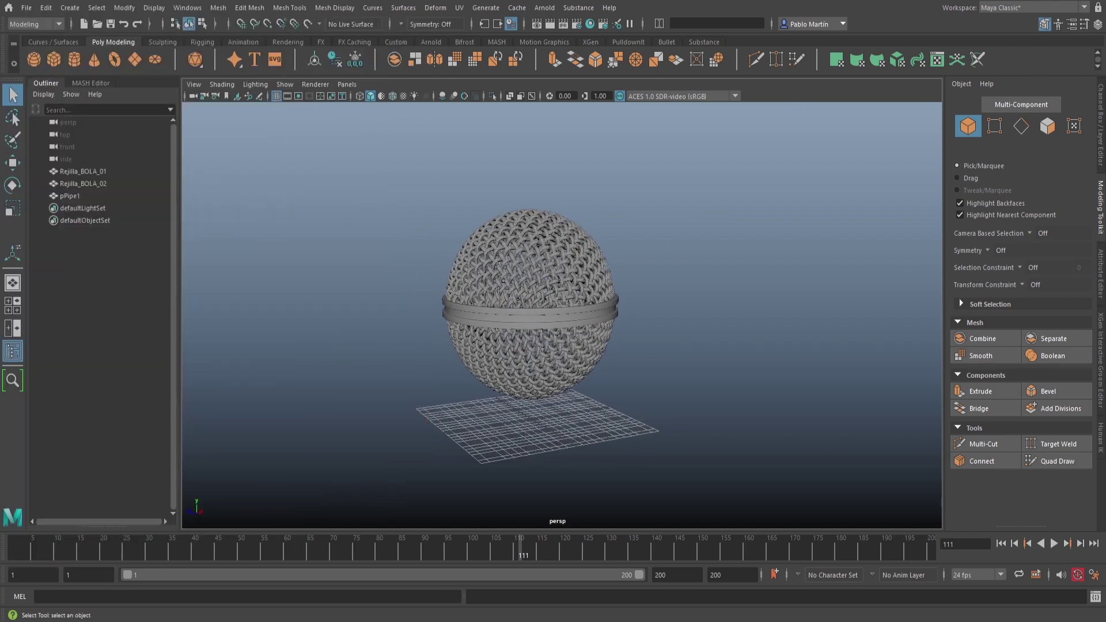
pyautogui.scroll(5, 624, 322)
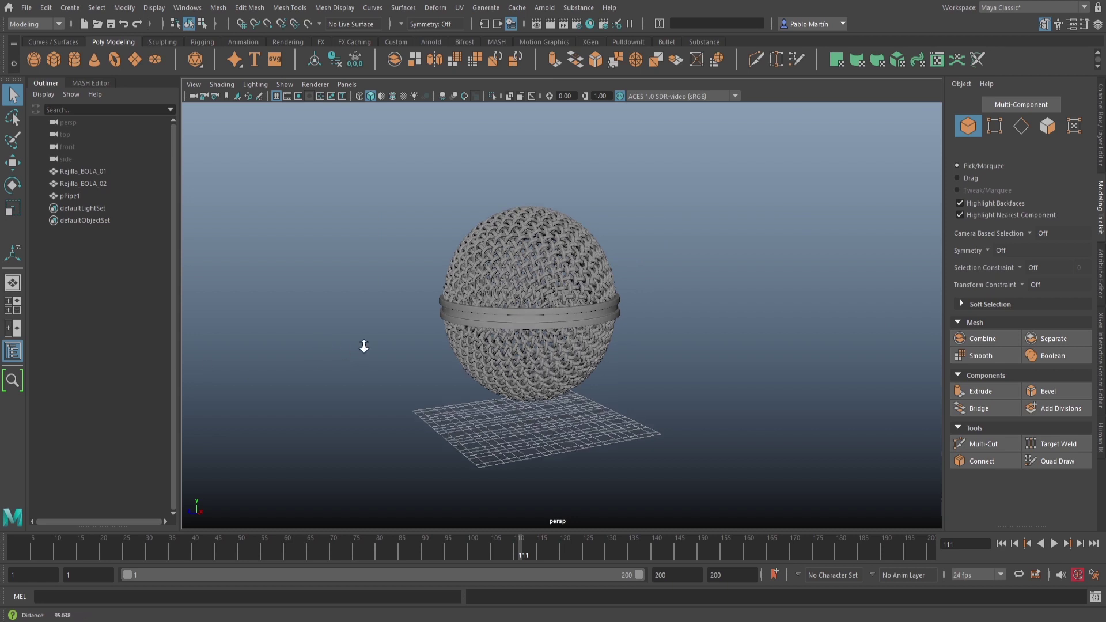
# - Examine the ring's grooved profile at the ball's edge in the front view and in perspective
pyautogui.press('space')
pyautogui.click(616, 345)
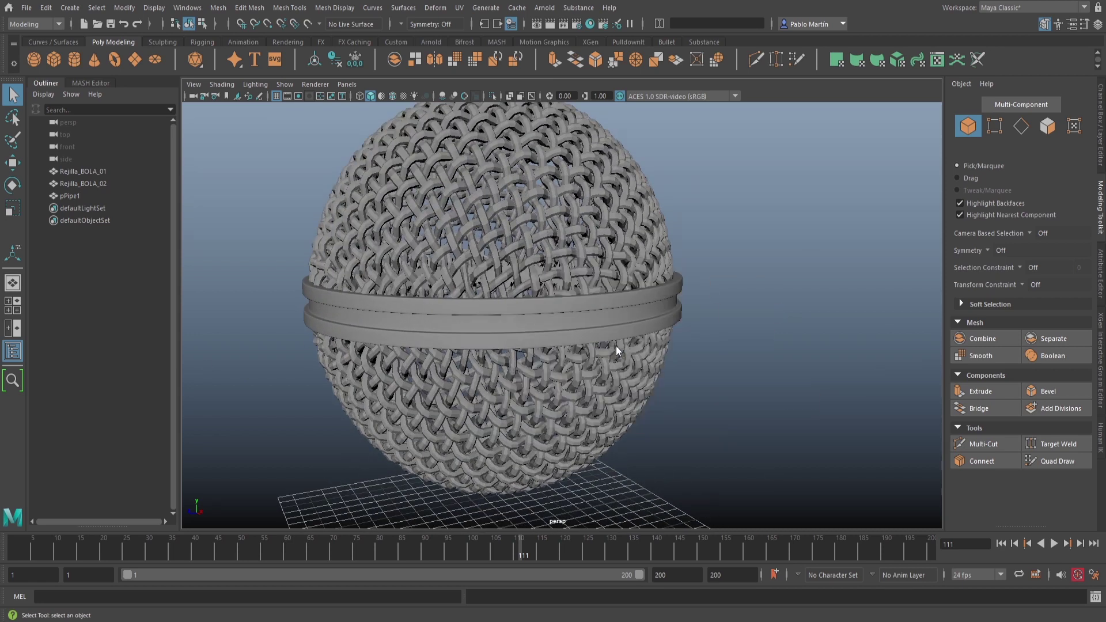
pyautogui.keyDown('alt'); pyautogui.moveTo(643, 322); pyautogui.dragTo(454, 344, button='middle'); pyautogui.keyUp('alt')
pyautogui.scroll(5, 678, 337)
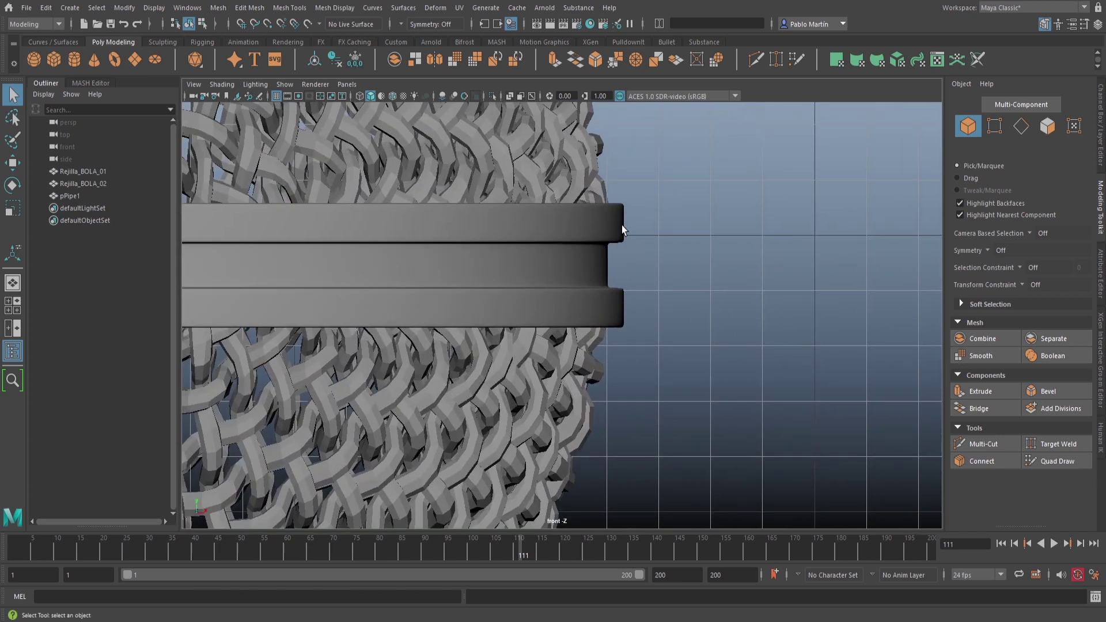
pyautogui.press('space')
pyautogui.moveTo(643, 246); pyautogui.dragTo(645, 213)
pyautogui.scroll(10, 606, 289)
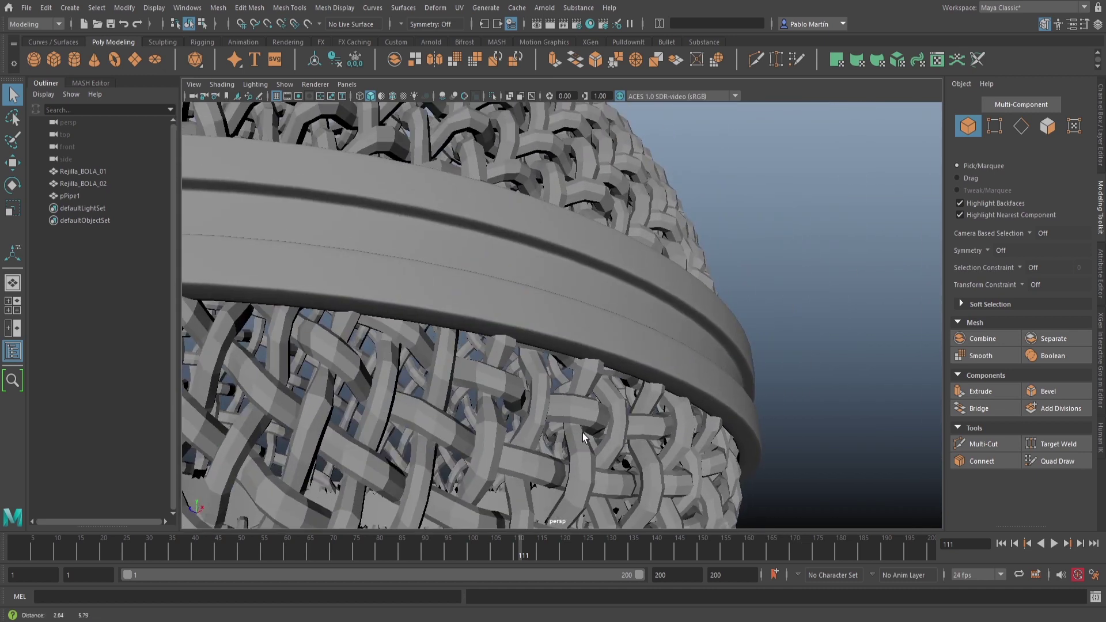
# - Select the outer edge loops above and below the groove and turn off the ring's smooth preview
pyautogui.scroll(3, 584, 438)
pyautogui.moveTo(592, 178); pyautogui.dragTo(593, 138, button='right')
pyautogui.doubleClick(589, 183)
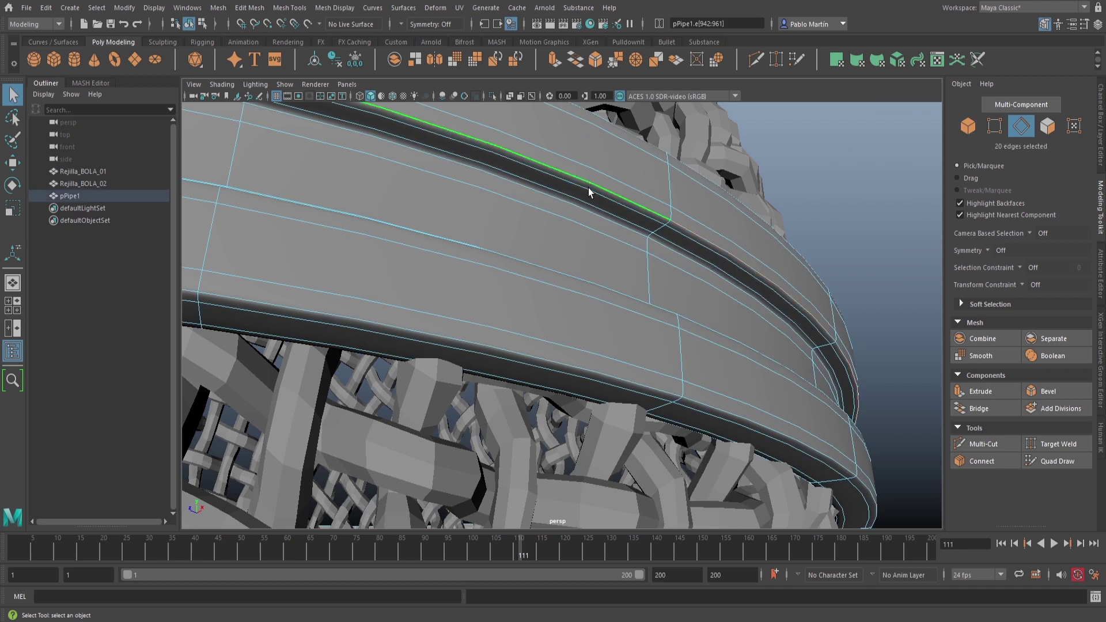
pyautogui.keyDown('shift'); pyautogui.doubleClick(595, 288); pyautogui.keyUp('shift')
pyautogui.press('1')
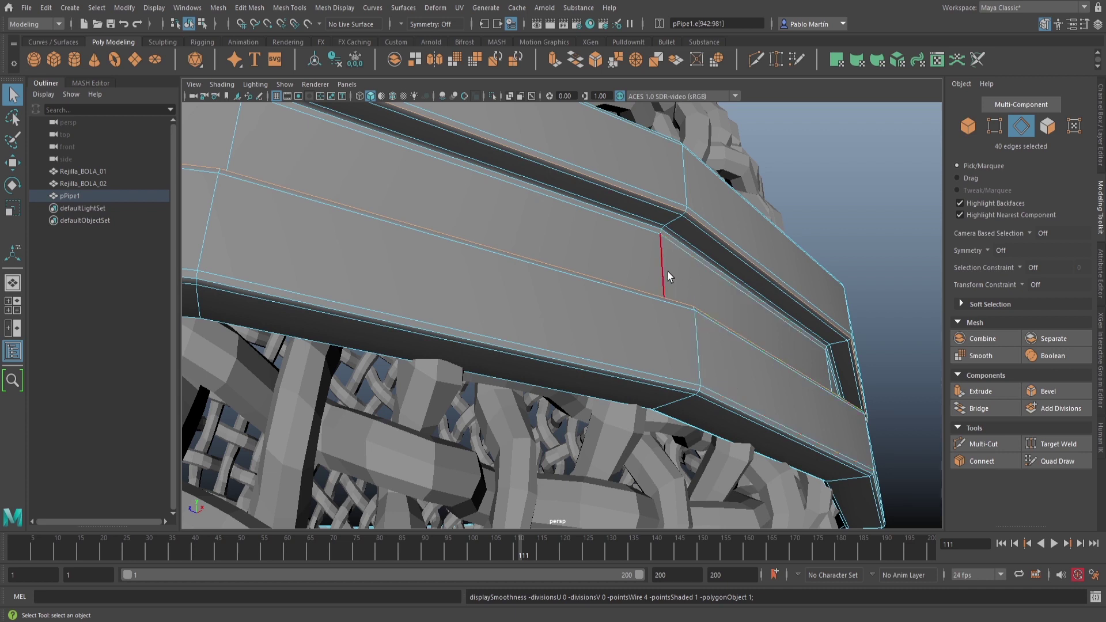
# - Turn on soft selection for the groove's outer edge loops and reduce its falloff radius
pyautogui.press('b')
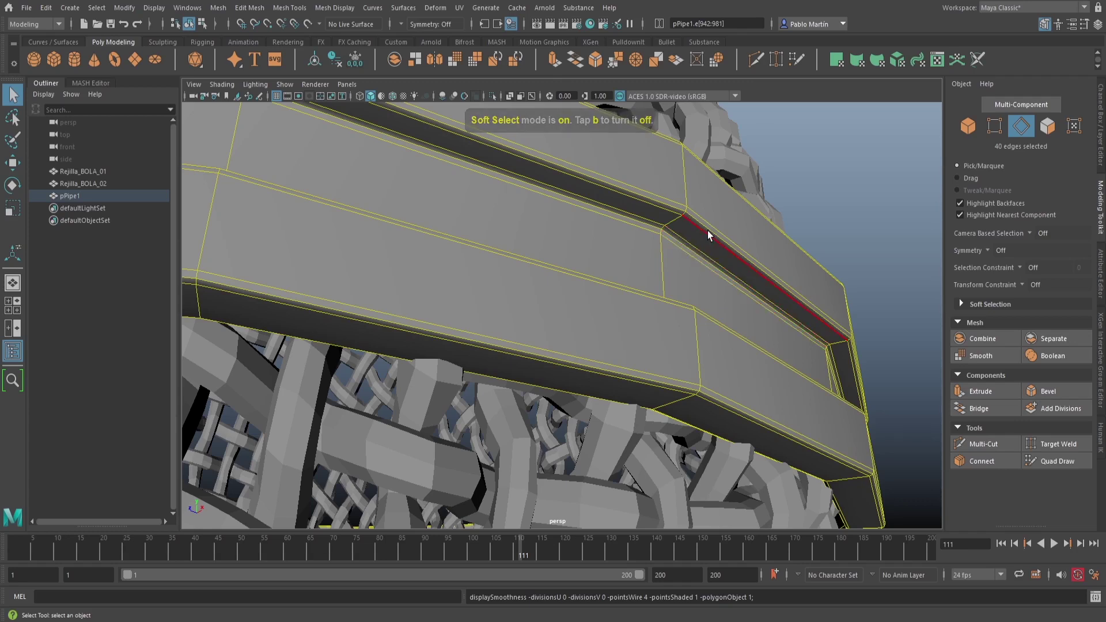
pyautogui.moveTo(707, 230); pyautogui.dragTo(621, 241, button='middle')
pyautogui.moveTo(621, 242); pyautogui.dragTo(533, 271)
pyautogui.moveTo(691, 213); pyautogui.dragTo(621, 226)
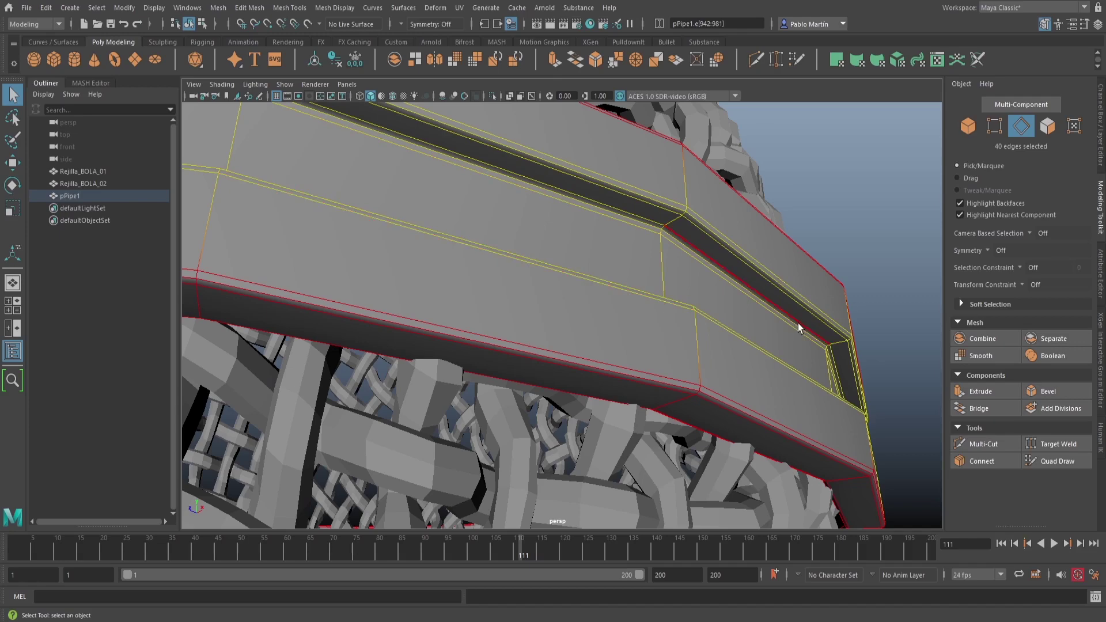
pyautogui.keyDown('alt'); pyautogui.moveTo(802, 323); pyautogui.dragTo(615, 316); pyautogui.keyUp('alt')
pyautogui.scroll(-7, 605, 311)
pyautogui.keyDown('alt'); pyautogui.moveTo(749, 323); pyautogui.dragTo(608, 268, button='middle'); pyautogui.keyUp('alt')
pyautogui.keyDown('alt'); pyautogui.moveTo(608, 268); pyautogui.dragTo(640, 299); pyautogui.keyUp('alt')
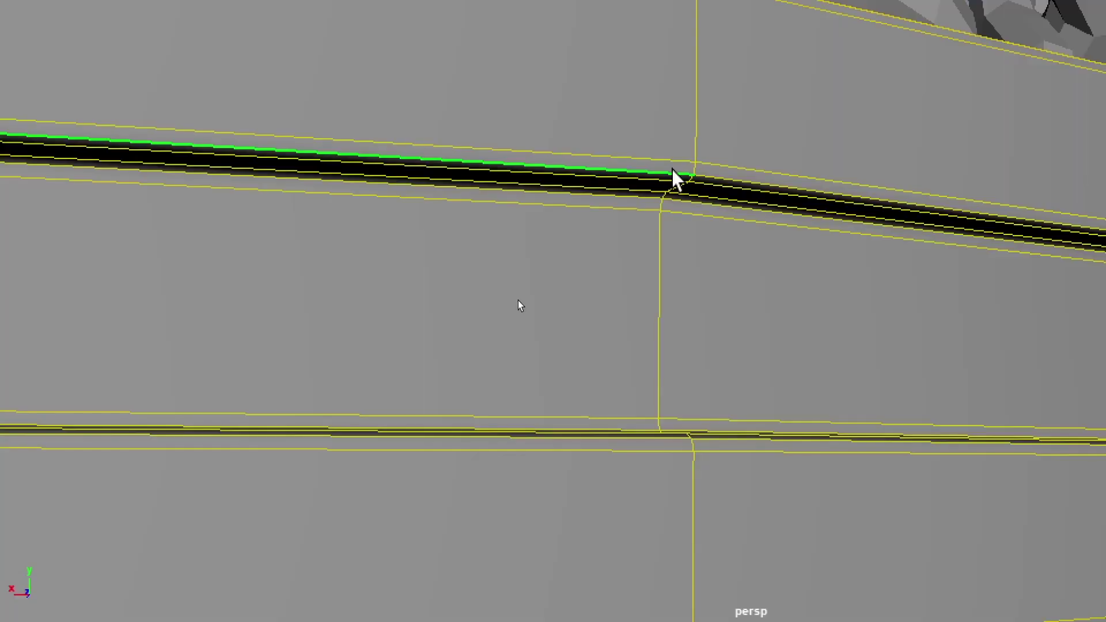
# - Try to scale the selected edge loops around the ring's central groove in X and Z, and undo the attempts
pyautogui.press('b')
pyautogui.moveTo(677, 181); pyautogui.dragTo(400, 248)
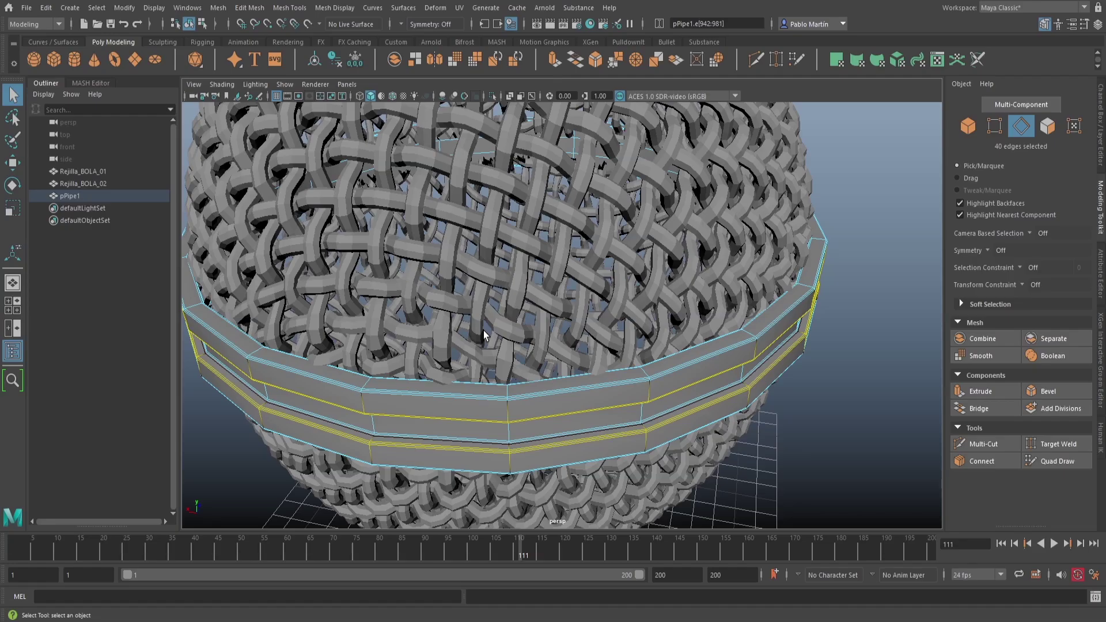
pyautogui.press('r')
pyautogui.keyDown('alt'); pyautogui.moveTo(480, 277); pyautogui.dragTo(610, 278); pyautogui.keyUp('alt')
pyautogui.keyDown('alt'); pyautogui.moveTo(541, 334); pyautogui.dragTo(597, 246, button='middle'); pyautogui.keyUp('alt')
pyautogui.keyDown('alt'); pyautogui.moveTo(598, 246); pyautogui.dragTo(586, 242); pyautogui.keyUp('alt')
pyautogui.moveTo(360, 265); pyautogui.dragTo(365, 265)
pyautogui.hotkey('ctrl', 'z')
pyautogui.hotkey('ctrl', 'z')
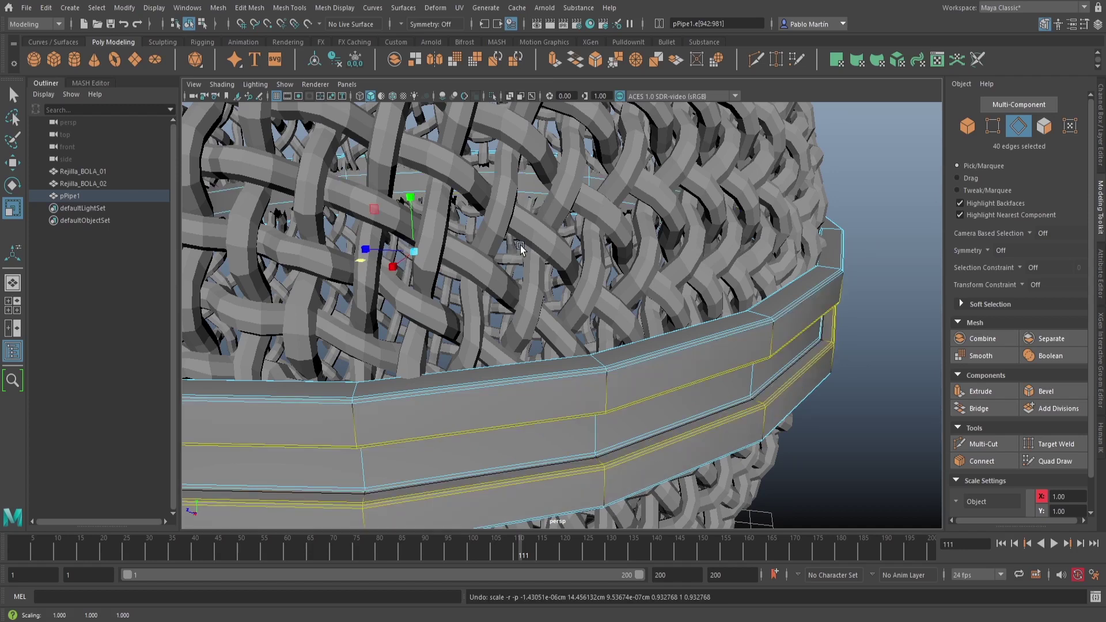
pyautogui.press('space')
pyautogui.moveTo(520, 247); pyautogui.dragTo(487, 254)
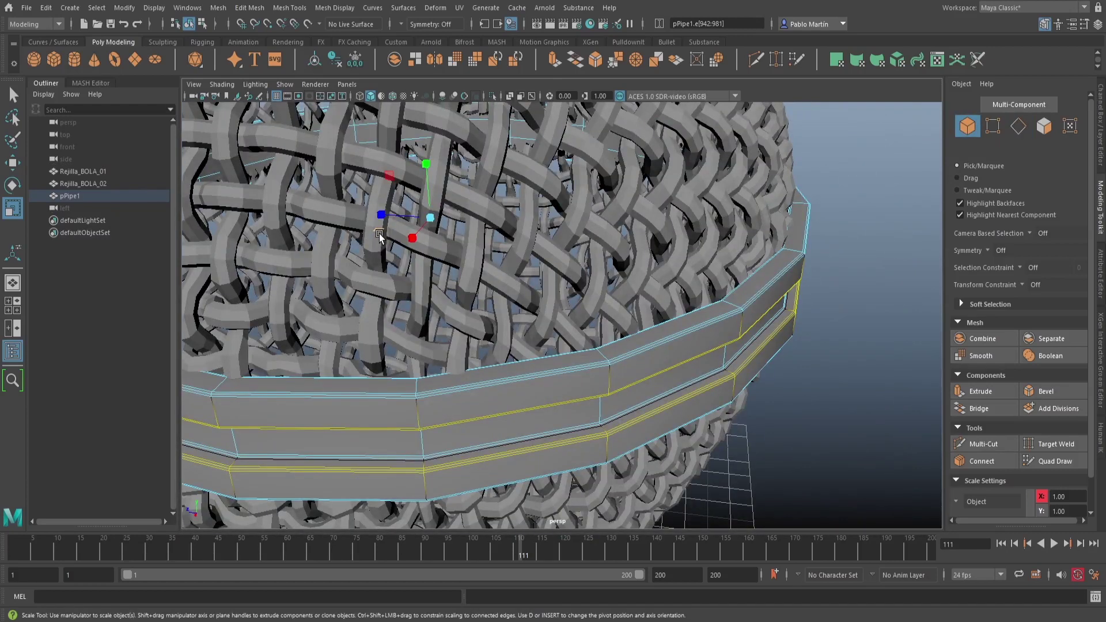
pyautogui.moveTo(379, 236); pyautogui.dragTo(378, 235)
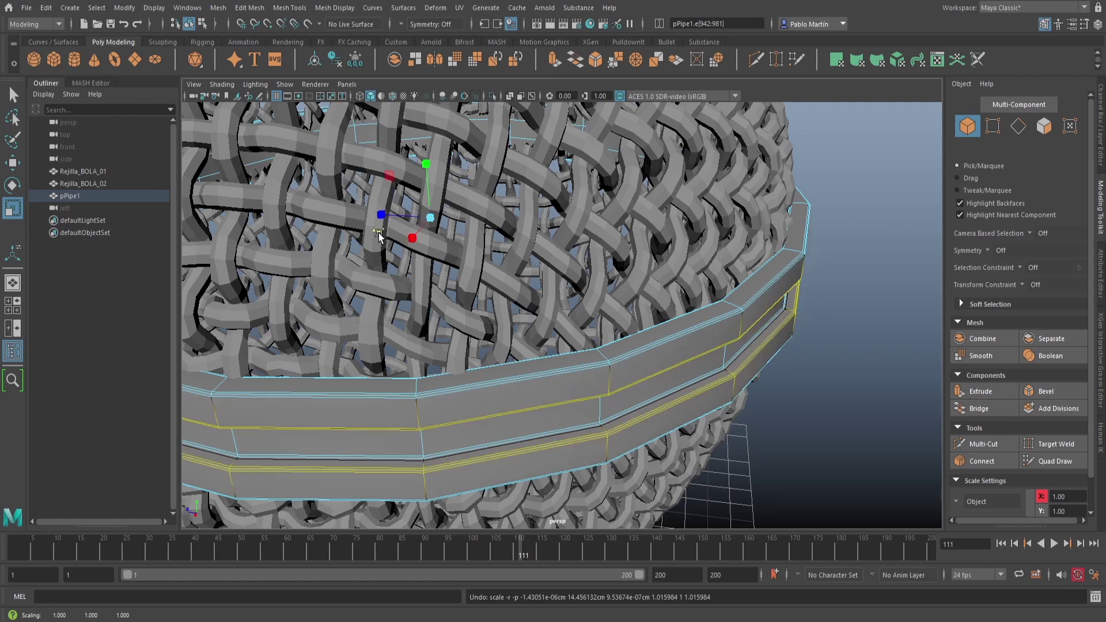
pyautogui.scroll(-5, 352, 265)
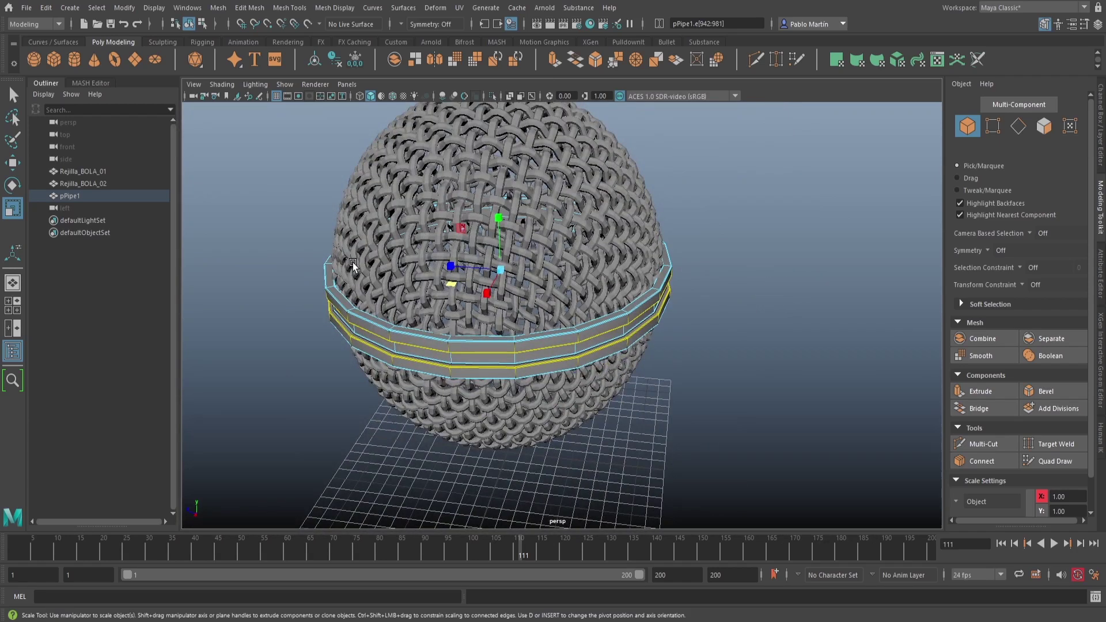
# - Scale the ring's selected edge loops to about 0.995 in X and Z, enlarging the manipulator for finer control and shrinking it again
pyautogui.press('=')
pyautogui.press('=')
pyautogui.press('=')
pyautogui.press('=')
pyautogui.press('=')
pyautogui.press('=')
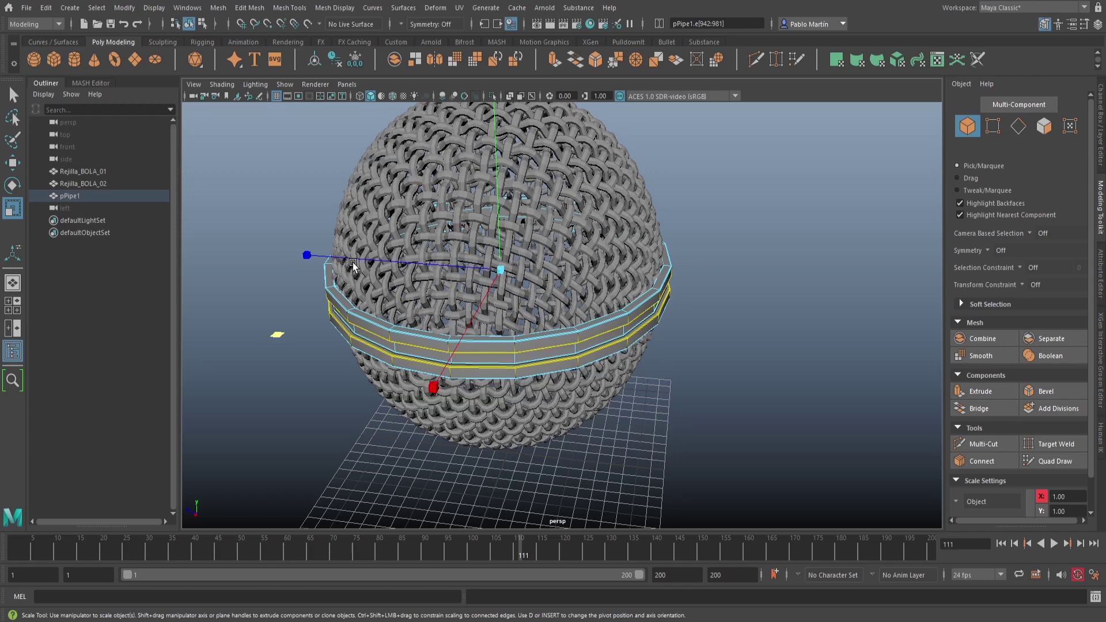
pyautogui.keyDown('alt'); pyautogui.moveTo(544, 292); pyautogui.dragTo(494, 301); pyautogui.keyUp('alt')
pyautogui.keyDown('alt'); pyautogui.moveTo(494, 301); pyautogui.dragTo(567, 298, button='right'); pyautogui.keyUp('alt')
pyautogui.moveTo(246, 242); pyautogui.dragTo(251, 236, button='middle')
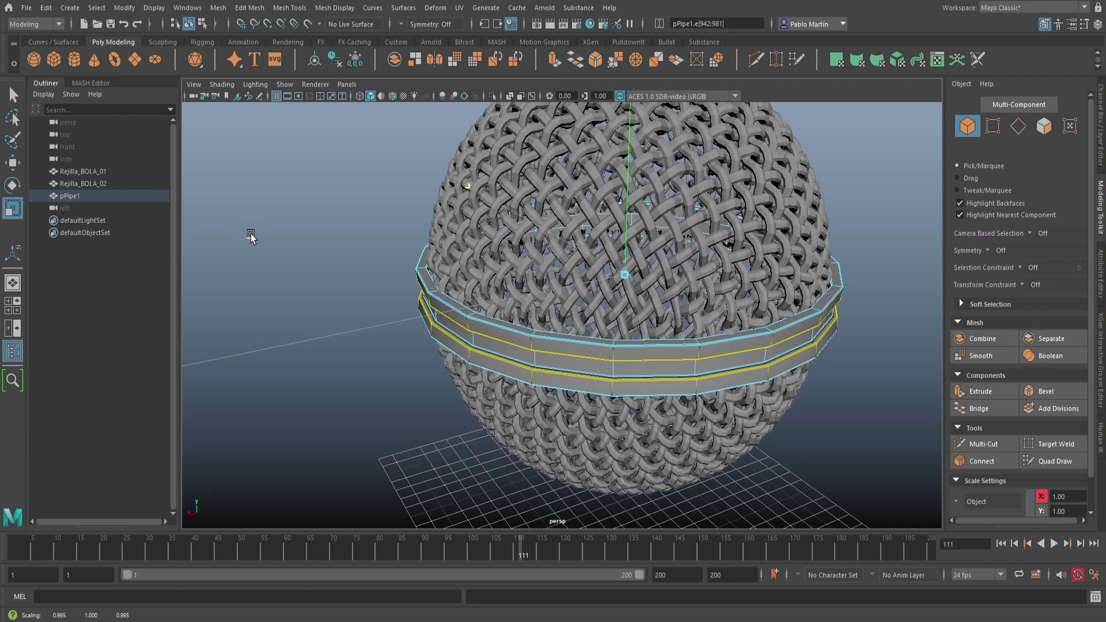
pyautogui.moveTo(251, 235); pyautogui.dragTo(250, 235)
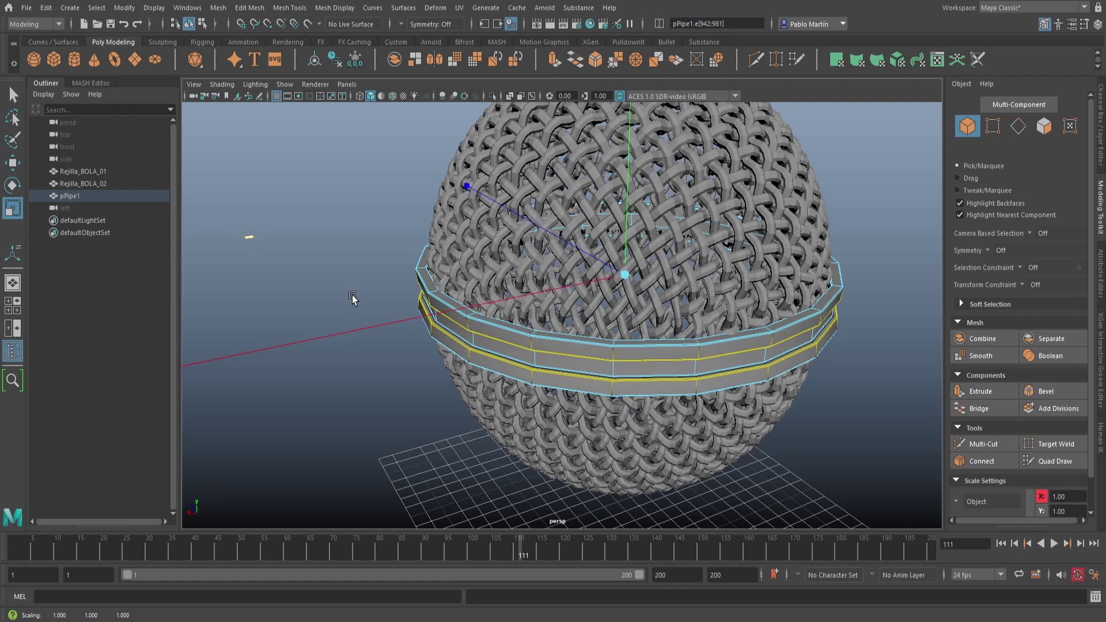
pyautogui.press('-')
pyautogui.press('-')
pyautogui.press('-')
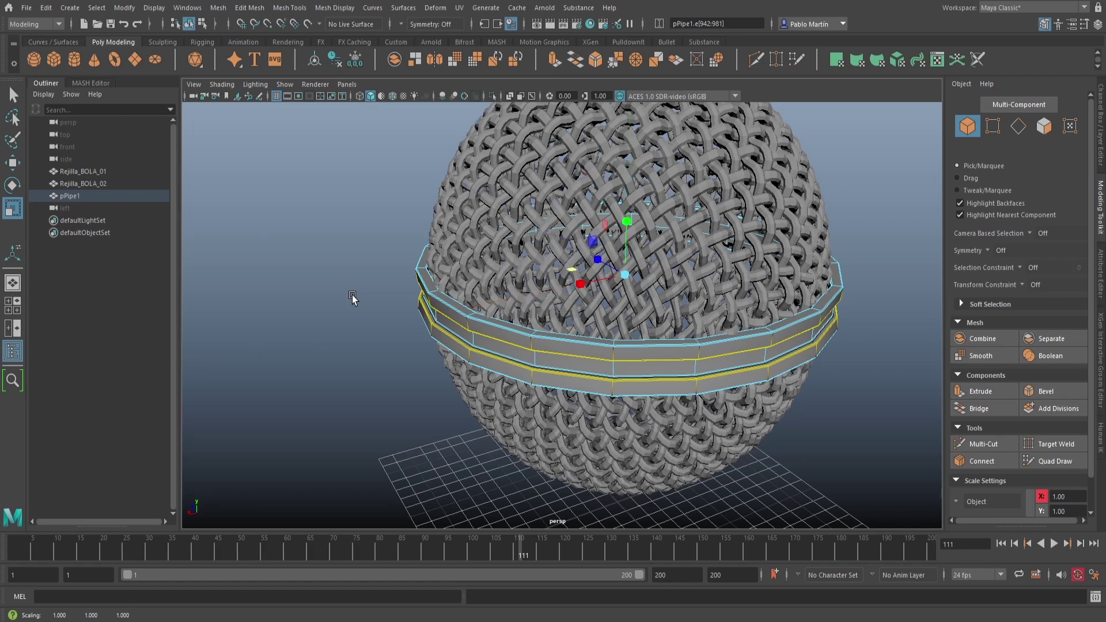
# - Select the ring as a whole object, turn on its smooth mesh preview and clear the selection
pyautogui.keyDown('alt'); pyautogui.moveTo(517, 326); pyautogui.dragTo(726, 335); pyautogui.keyUp('alt')
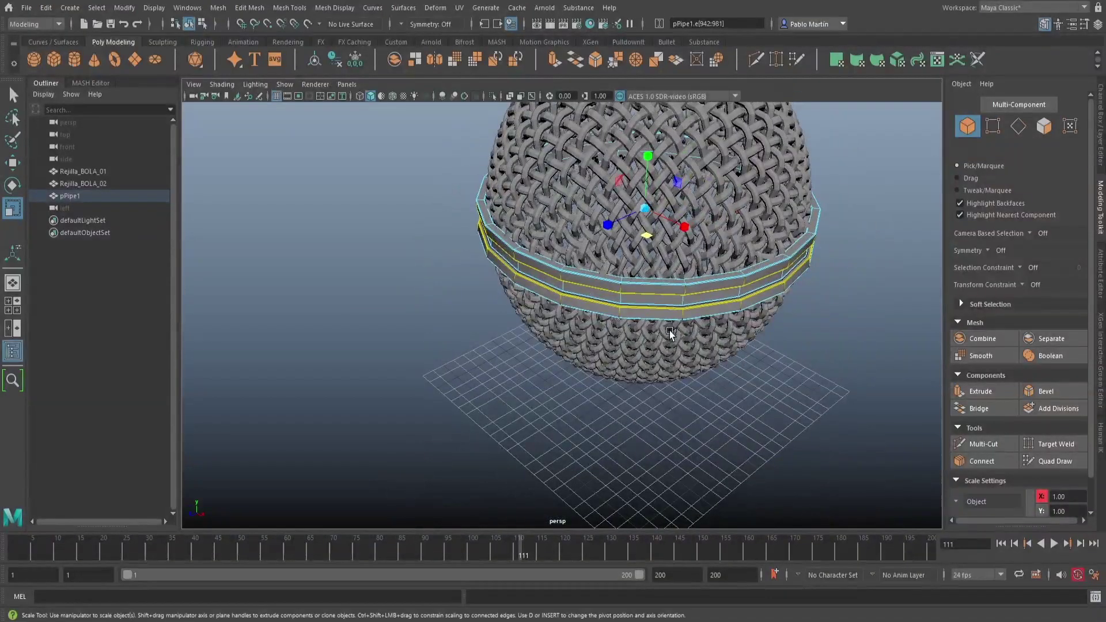
pyautogui.keyDown('alt'); pyautogui.moveTo(726, 334); pyautogui.dragTo(504, 388, button='middle'); pyautogui.keyUp('alt')
pyautogui.keyDown('alt'); pyautogui.moveTo(504, 388); pyautogui.dragTo(738, 354, button='right'); pyautogui.keyUp('alt')
pyautogui.keyDown('alt'); pyautogui.moveTo(737, 355); pyautogui.dragTo(752, 321); pyautogui.keyUp('alt')
pyautogui.press('q')
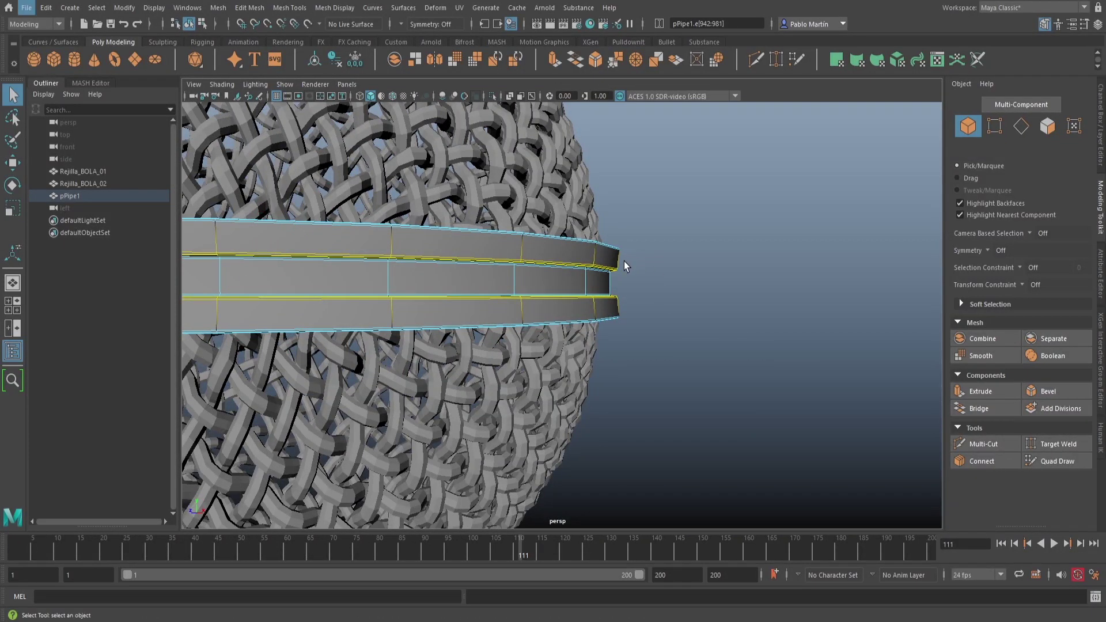
pyautogui.click(602, 262)
pyautogui.click(603, 260)
pyautogui.scroll(8, 648, 298)
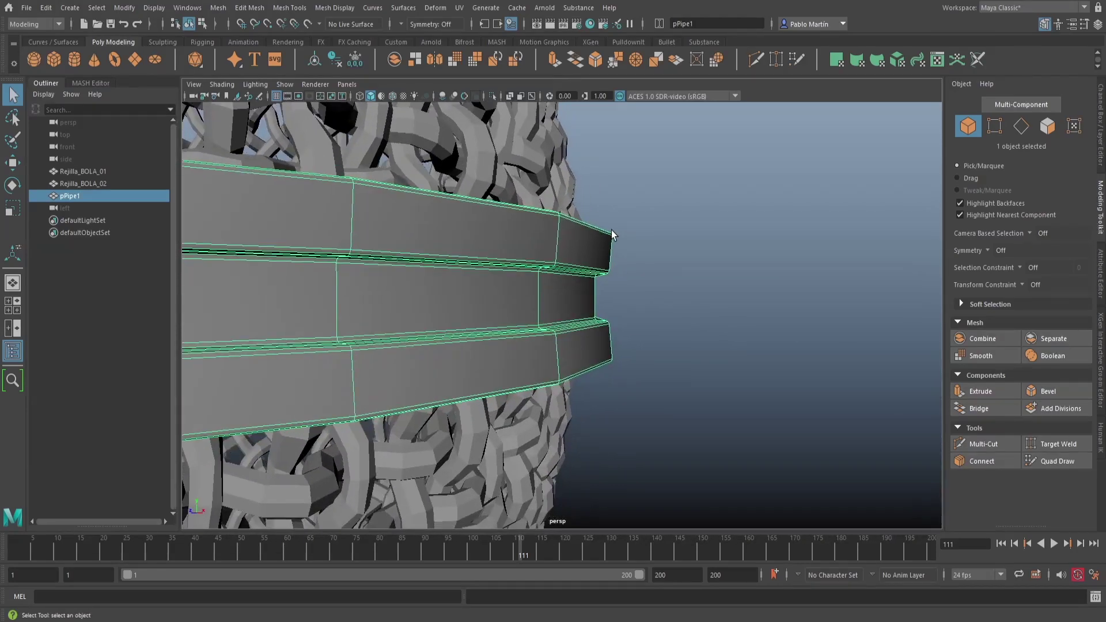
pyautogui.press('3')
pyautogui.click(660, 275)
# - Examine the smoothed ring's stepped profile in the front view and the whole ball in perspective
pyautogui.keyDown('alt'); pyautogui.moveTo(605, 304); pyautogui.dragTo(641, 332); pyautogui.keyUp('alt')
pyautogui.press('space')
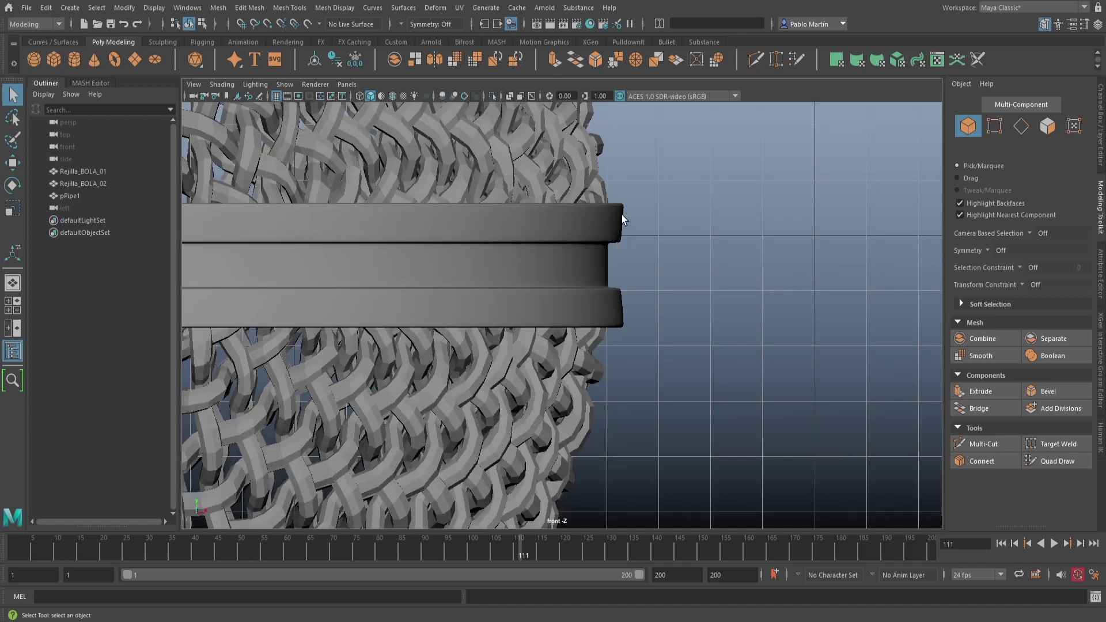
pyautogui.press('space')
pyautogui.hotkey('alt', 'Tab')
pyautogui.click(296, 355)
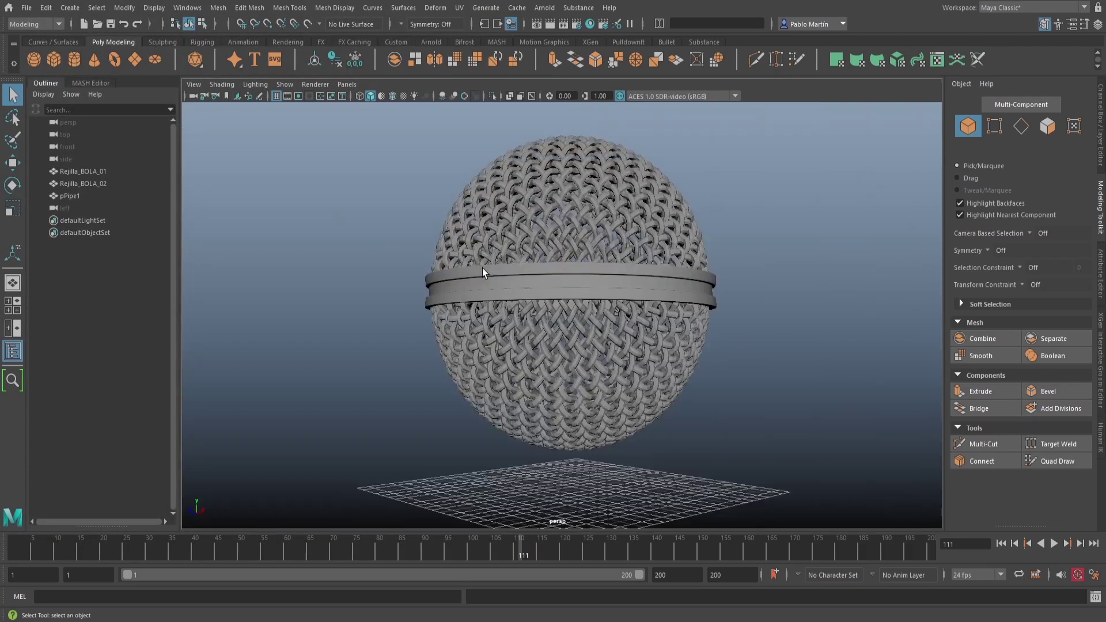
pyautogui.keyDown('alt'); pyautogui.moveTo(482, 268); pyautogui.dragTo(458, 279); pyautogui.keyUp('alt')
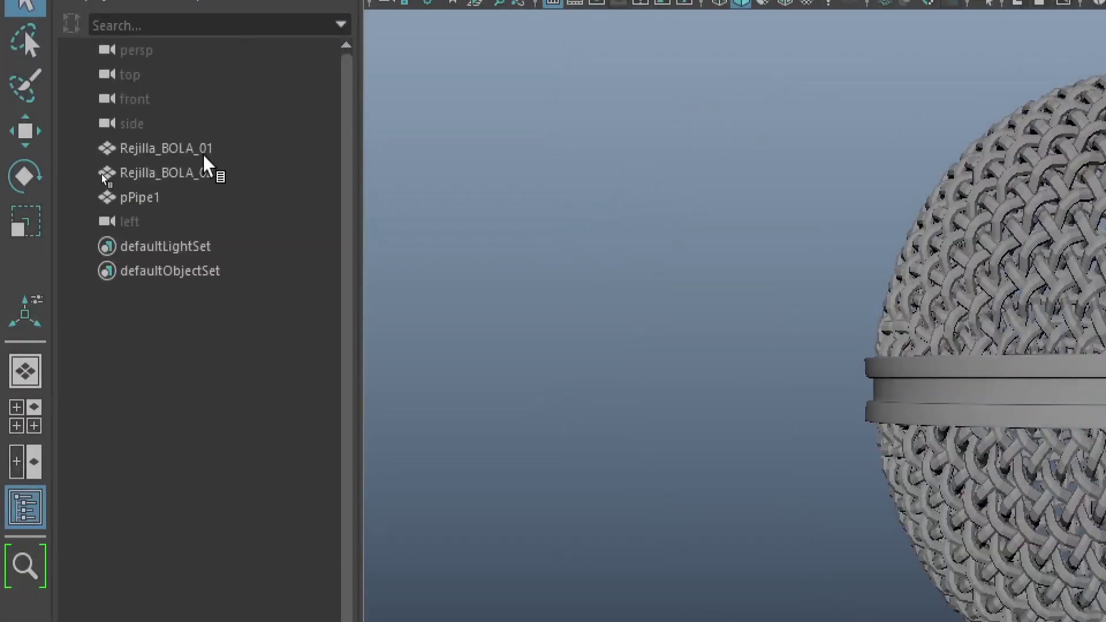
# - Rename the pPipe1 ring as Anilla
pyautogui.click(73, 197)
pyautogui.doubleClick(144, 201)
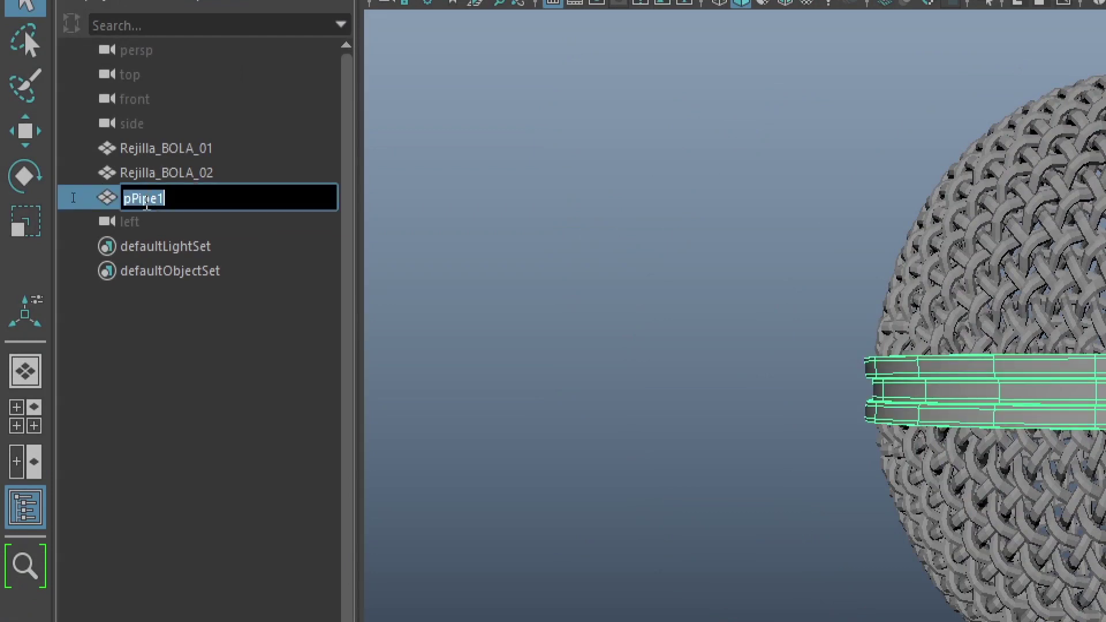
pyautogui.write('A')
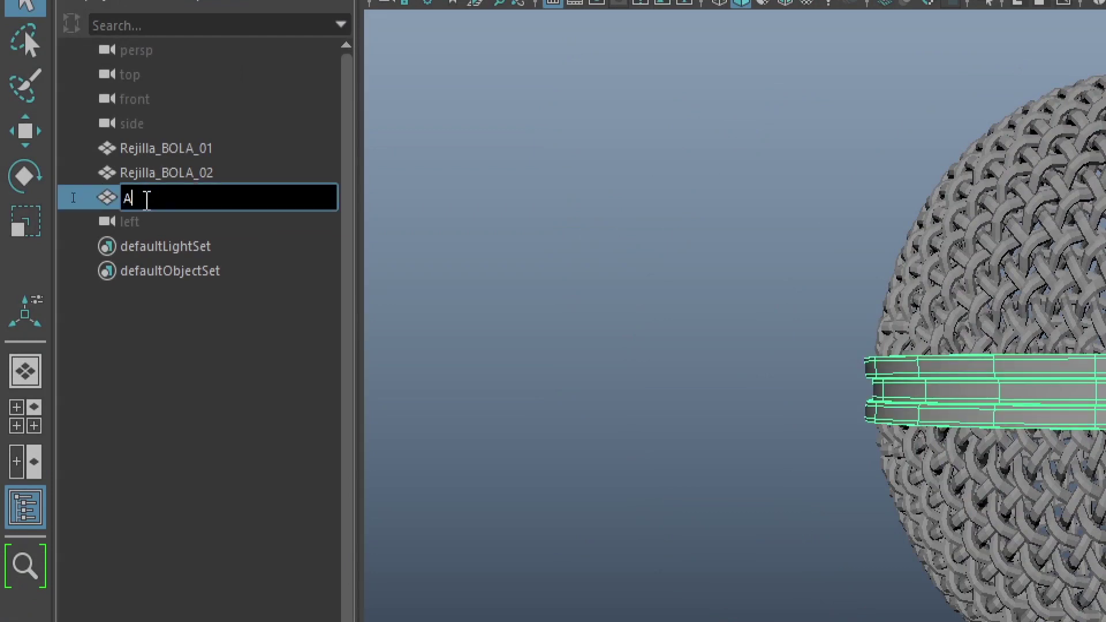
pyautogui.write('nilla')
pyautogui.press('Return')
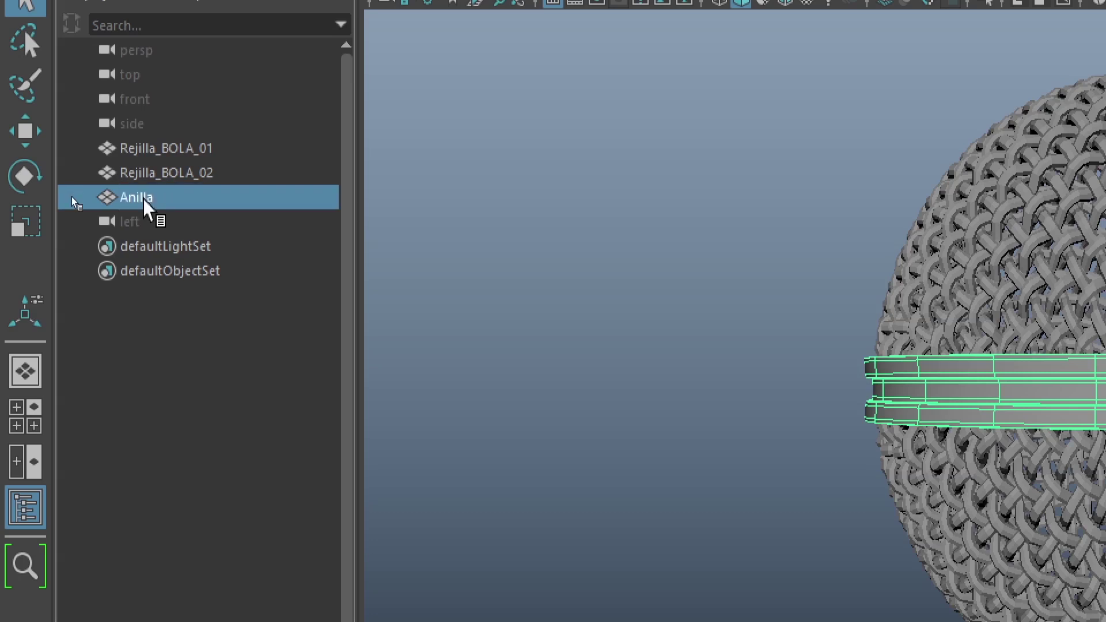
# - Group Rejilla_BOLA_01, Rejilla_BOLA_02 and Anilla, and name the group BOLA
pyautogui.click(141, 149)
pyautogui.keyDown('shift'); pyautogui.click(143, 202); pyautogui.keyUp('shift')
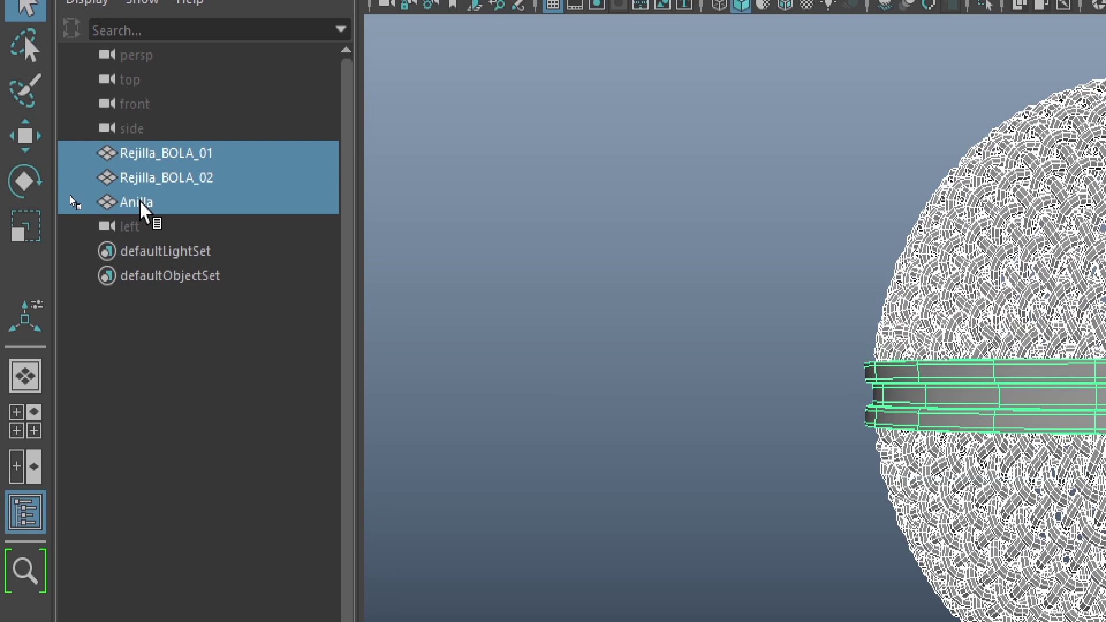
pyautogui.hotkey('ctrl', 'g')
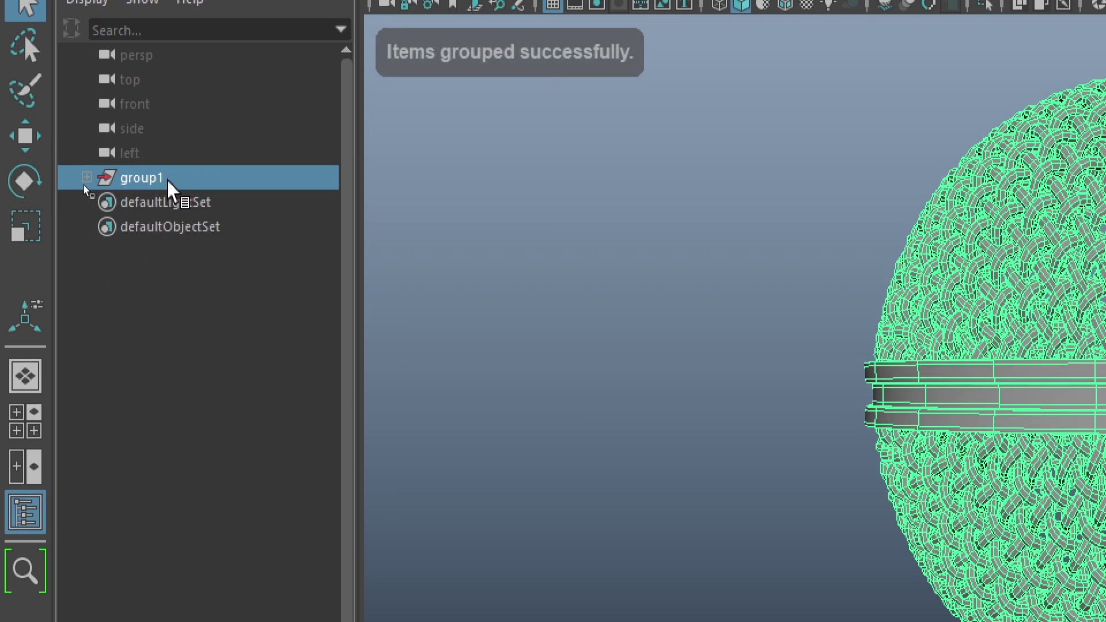
pyautogui.doubleClick(168, 181)
pyautogui.write('BOLA')
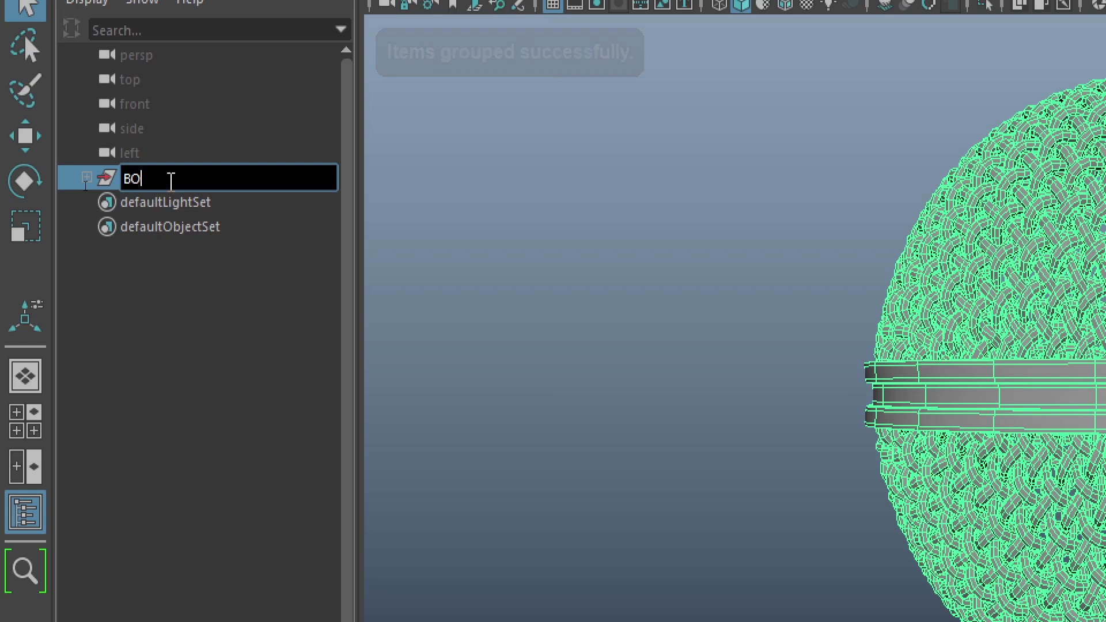
pyautogui.press('Return')
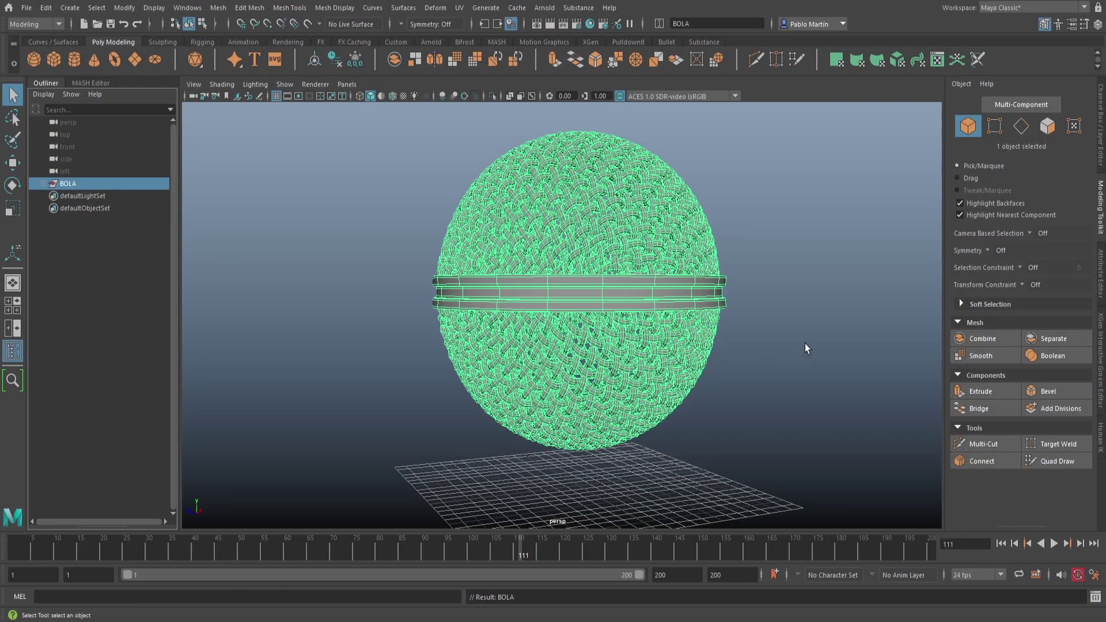
pyautogui.click(805, 344)
pyautogui.keyDown('alt'); pyautogui.moveTo(680, 321); pyautogui.dragTo(645, 322); pyautogui.keyUp('alt')
pyautogui.keyDown('alt'); pyautogui.moveTo(780, 323); pyautogui.dragTo(576, 322, button='right'); pyautogui.keyUp('alt')
pyautogui.moveTo(570, 323)
pyautogui.keyDown('alt'); pyautogui.mouseDown()
pyautogui.moveTo(576, 300)
pyautogui.moveTo(586, 321)
pyautogui.mouseUp(); pyautogui.keyUp('alt')
pyautogui.keyDown('alt'); pyautogui.moveTo(646, 321); pyautogui.dragTo(543, 307, button='middle'); pyautogui.keyUp('alt')
pyautogui.keyDown('alt'); pyautogui.moveTo(511, 301); pyautogui.dragTo(655, 304, button='right'); pyautogui.keyUp('alt')
pyautogui.keyDown('alt'); pyautogui.moveTo(656, 304); pyautogui.dragTo(740, 324, button='middle'); pyautogui.keyUp('alt')
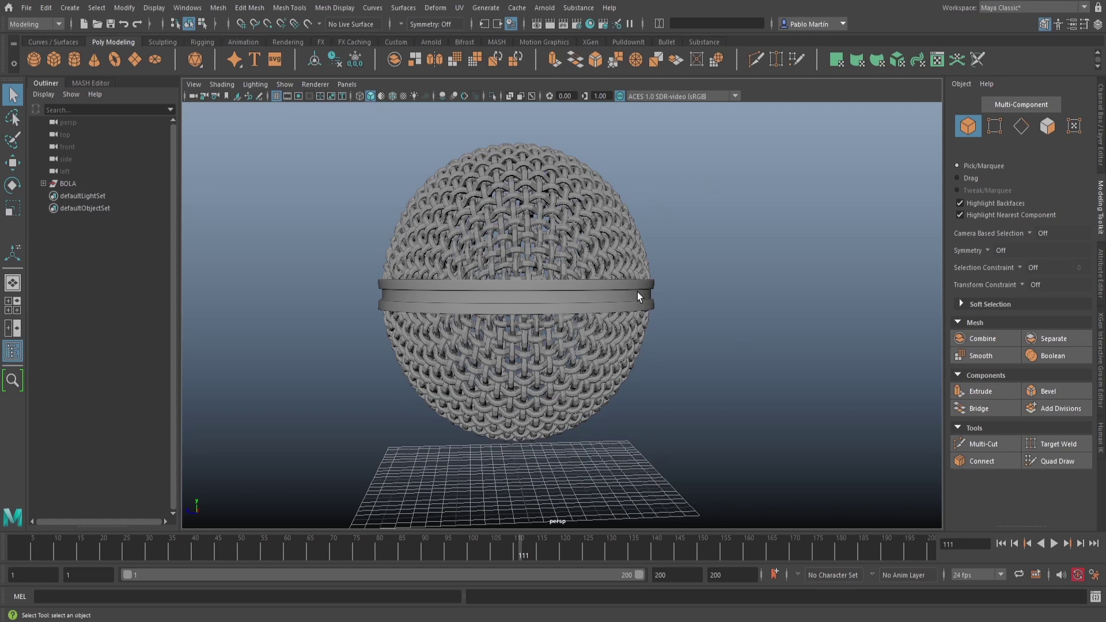
# - Center the pivot of the BOLA group and check it with a trial rotation that is undone
pyautogui.click(81, 185)
pyautogui.press('e')
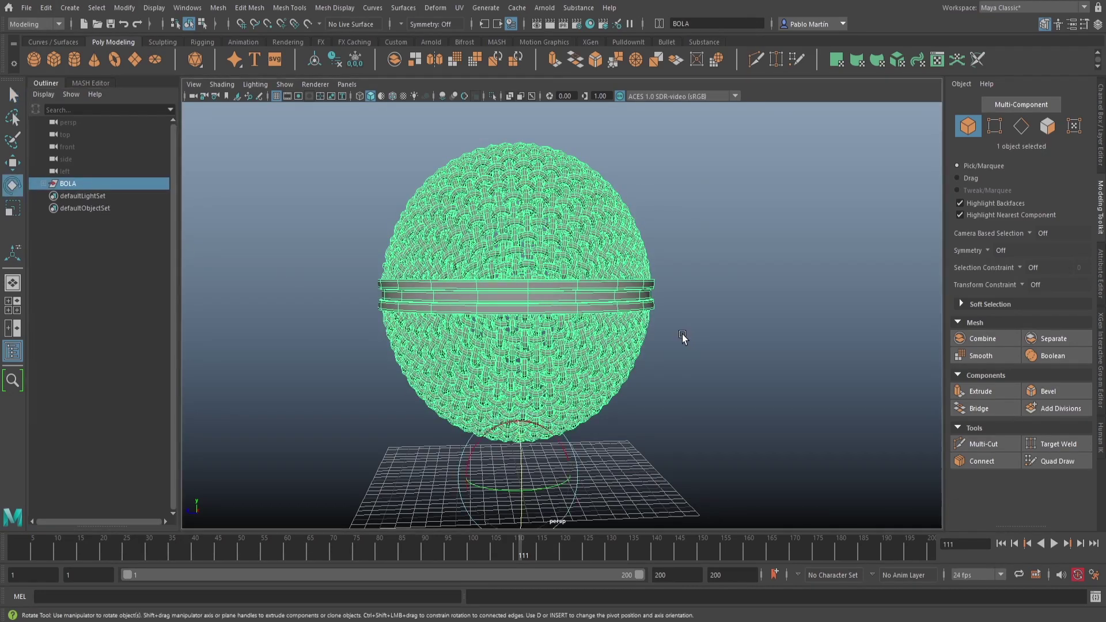
pyautogui.click(314, 59)
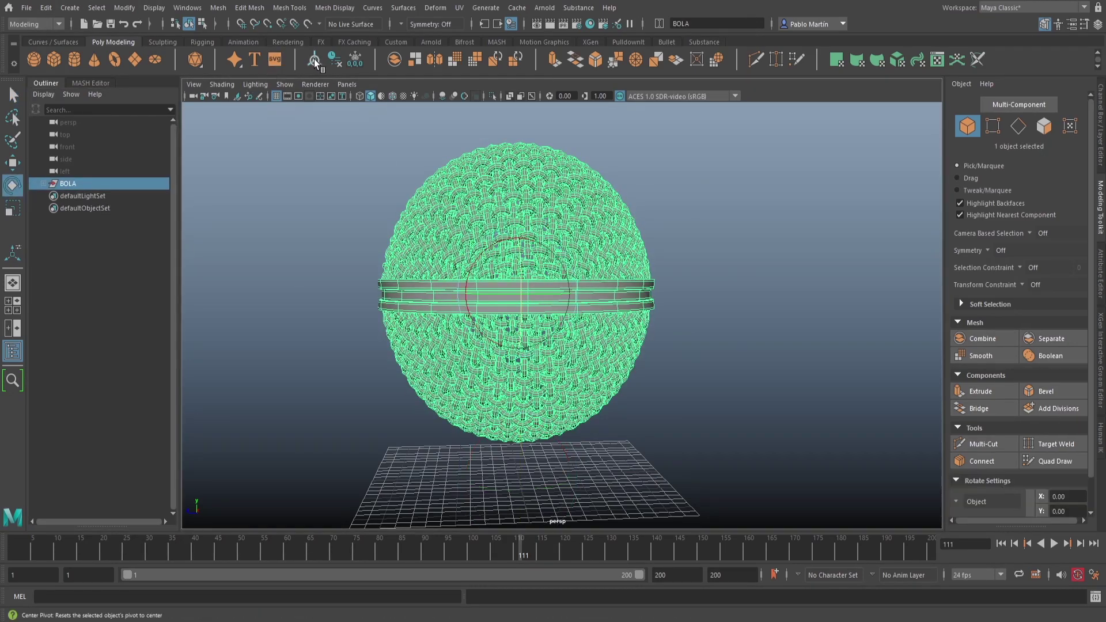
pyautogui.moveTo(494, 271); pyautogui.dragTo(468, 237)
pyautogui.hotkey('ctrl', 'z')
# - Delete the BOLA group's construction history, undo a trial rotation of it and clear the selection
pyautogui.click(336, 59)
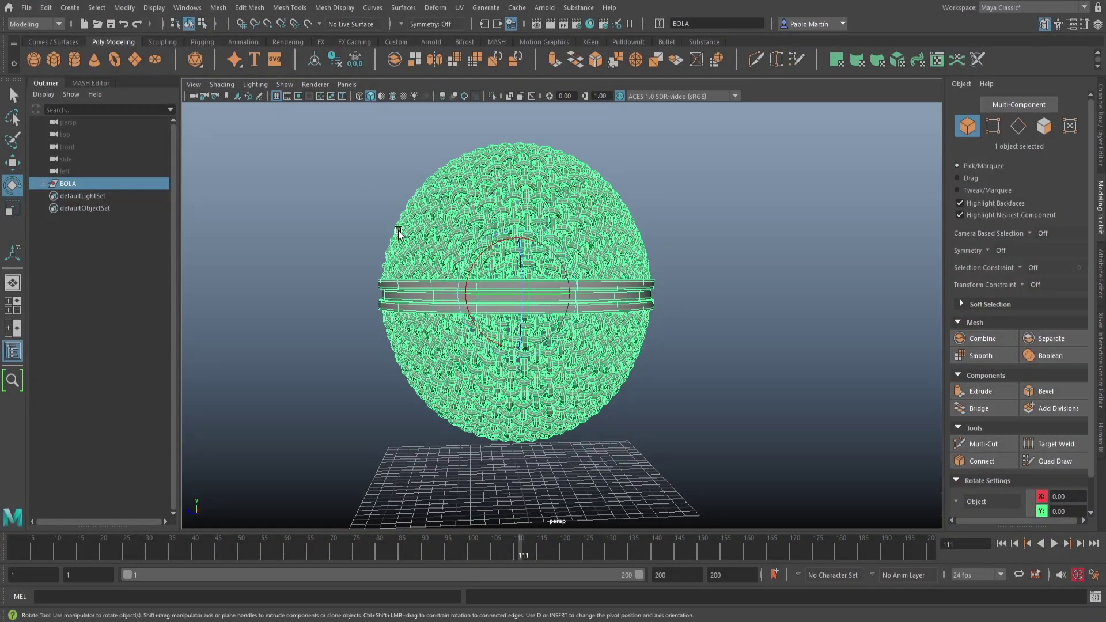
pyautogui.moveTo(397, 234); pyautogui.dragTo(486, 306)
pyautogui.hotkey('ctrl', 'z')
pyautogui.click(754, 335)
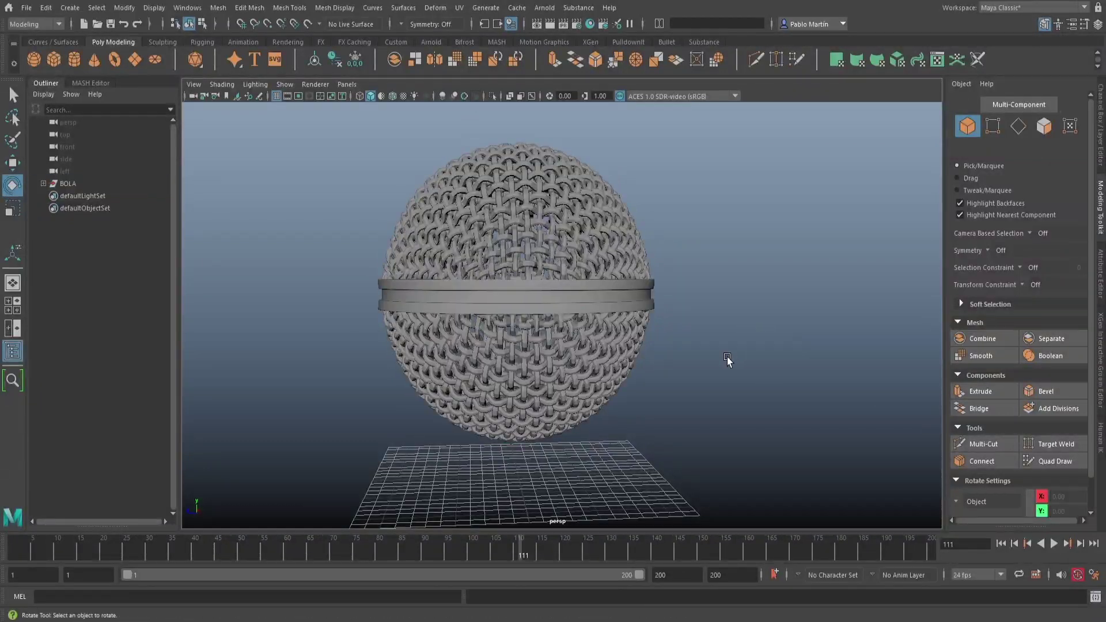
# - Import Micro-FRONT.png from the sourceimages\MICRO folder as an image plane in the front view
pyautogui.scroll(-5, 547, 323)
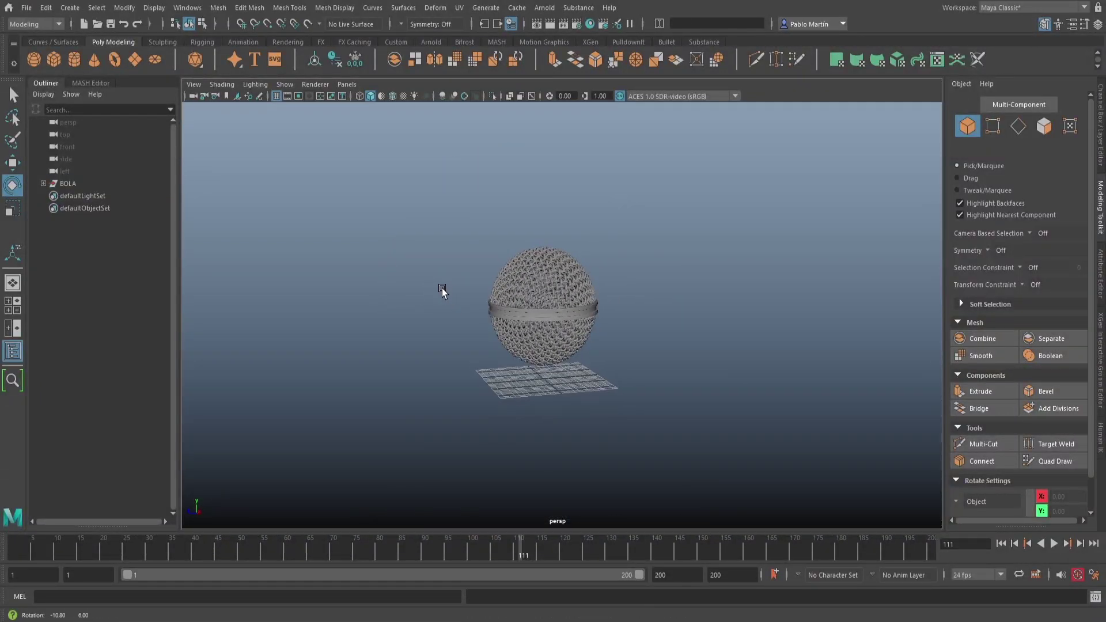
pyautogui.scroll(5, 730, 316)
pyautogui.press('q')
pyautogui.scroll(-4, 456, 253)
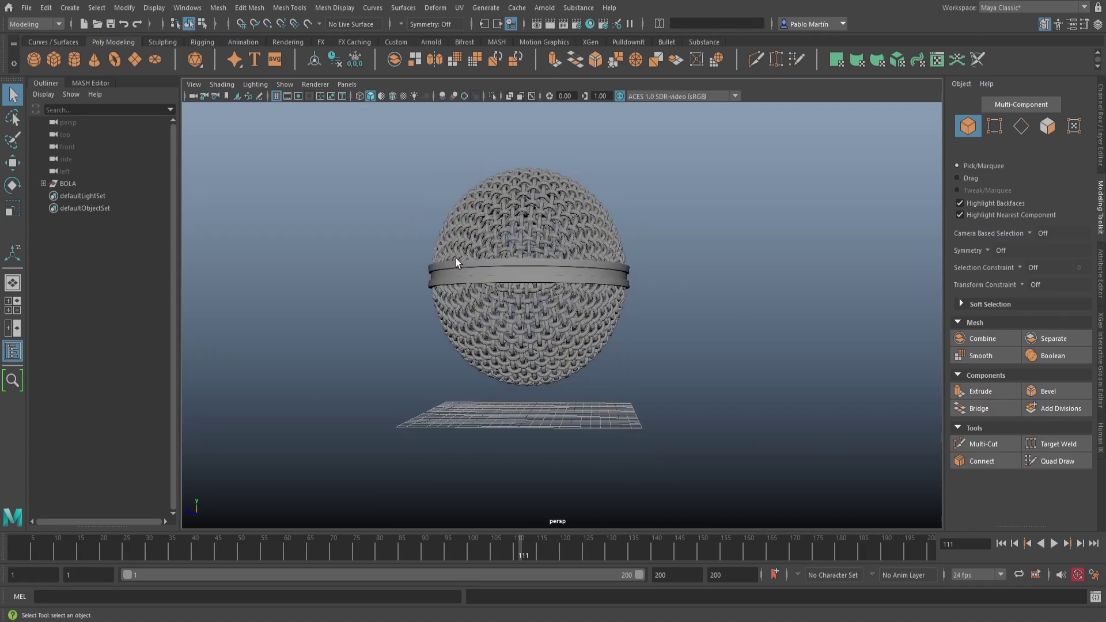
pyautogui.press('space')
pyautogui.moveTo(401, 241); pyautogui.dragTo(409, 286)
pyautogui.scroll(-4, 691, 361)
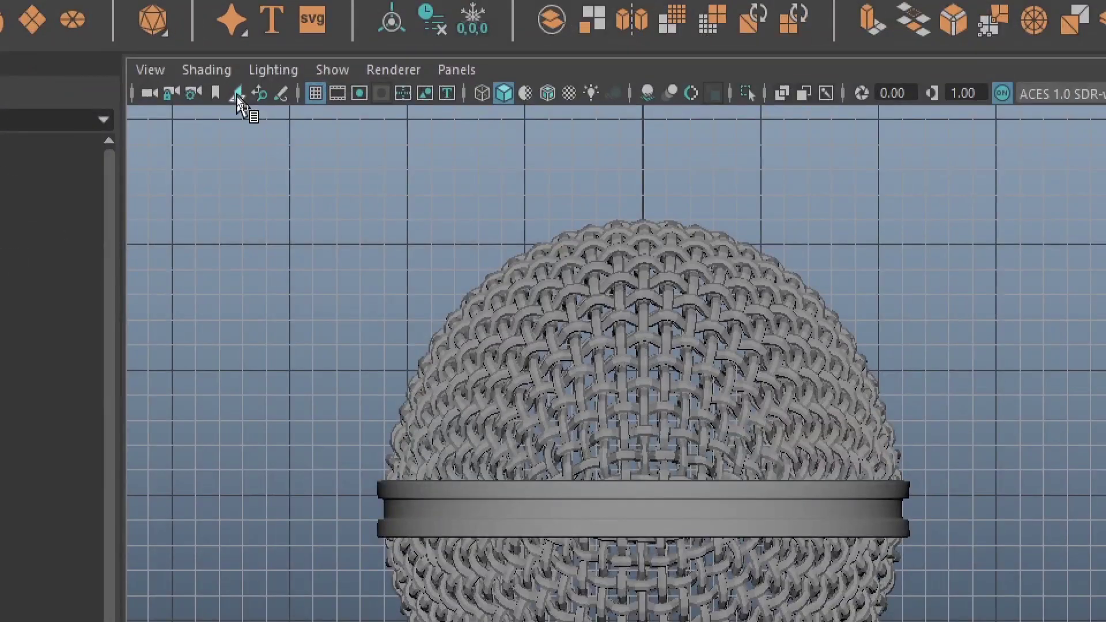
pyautogui.click(237, 97)
pyautogui.doubleClick(230, 162)
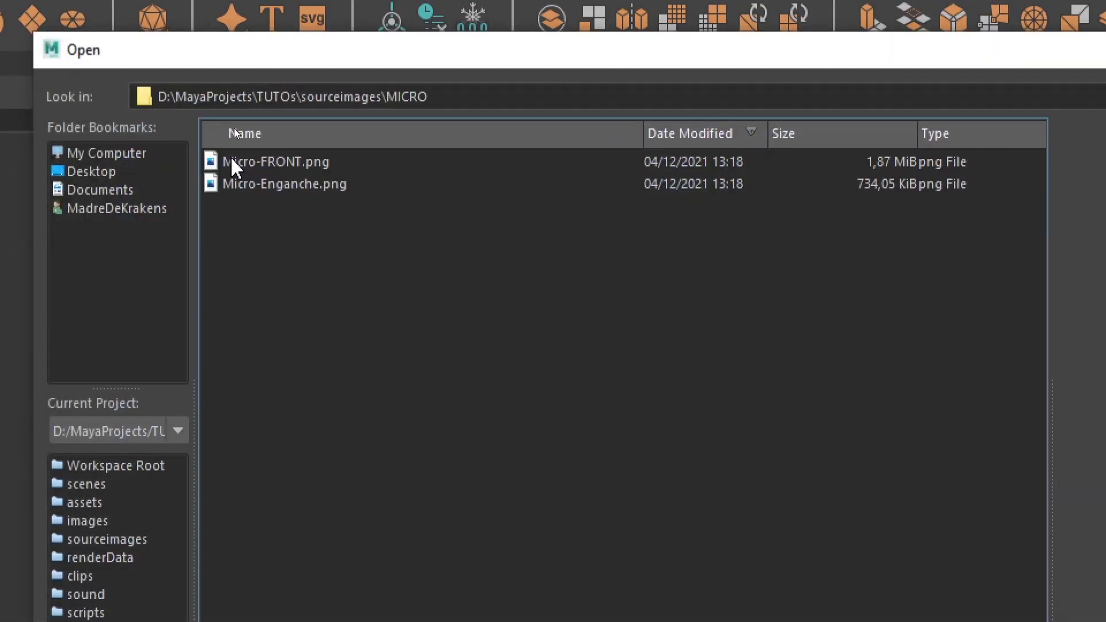
pyautogui.click(262, 167)
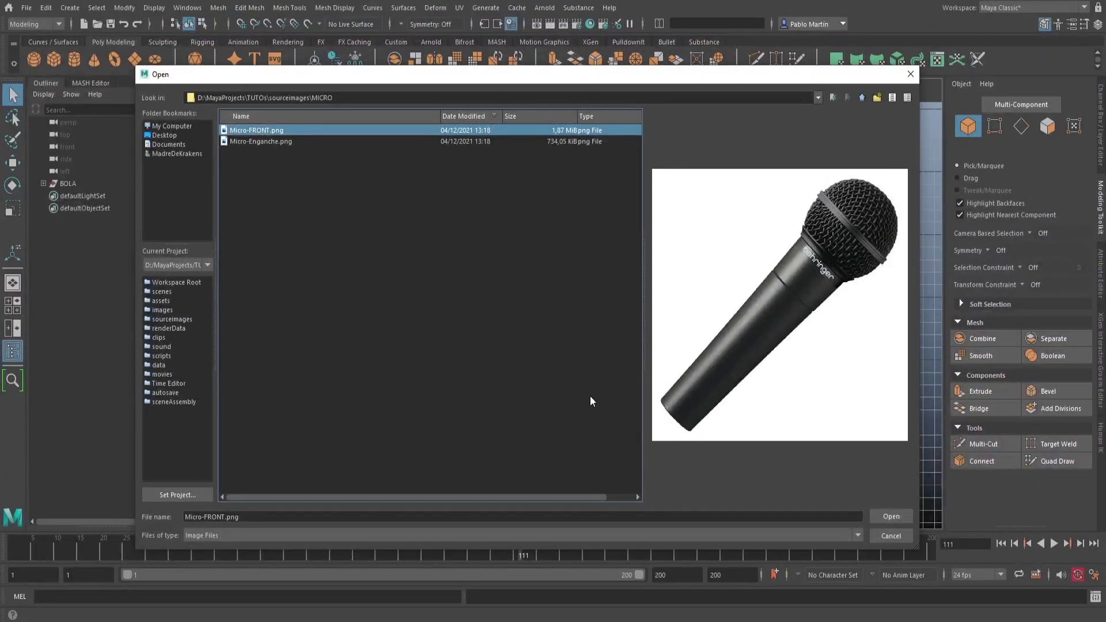
pyautogui.click(887, 513)
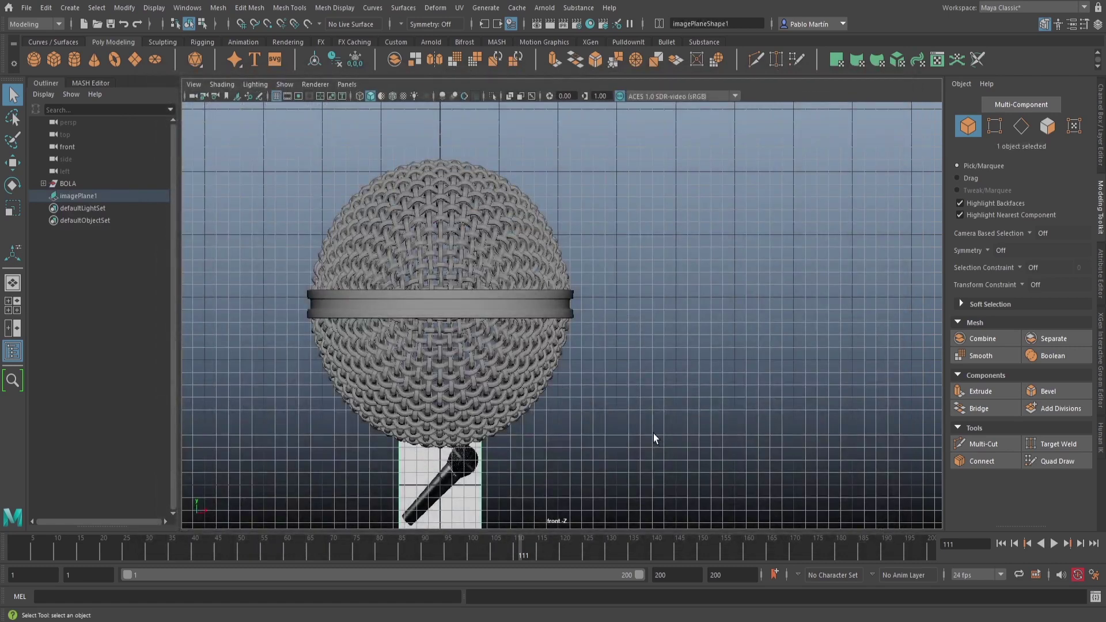
# - Scale the image plane uniformly to about 4.35 and rotate it so the reference microphone stands upright
pyautogui.press('r')
pyautogui.moveTo(468, 448); pyautogui.dragTo(804, 414)
pyautogui.press('w')
pyautogui.press('e')
pyautogui.moveTo(502, 409); pyautogui.dragTo(467, 382)
pyautogui.press('w')
pyautogui.press('r')
pyautogui.moveTo(470, 444); pyautogui.dragTo(461, 401)
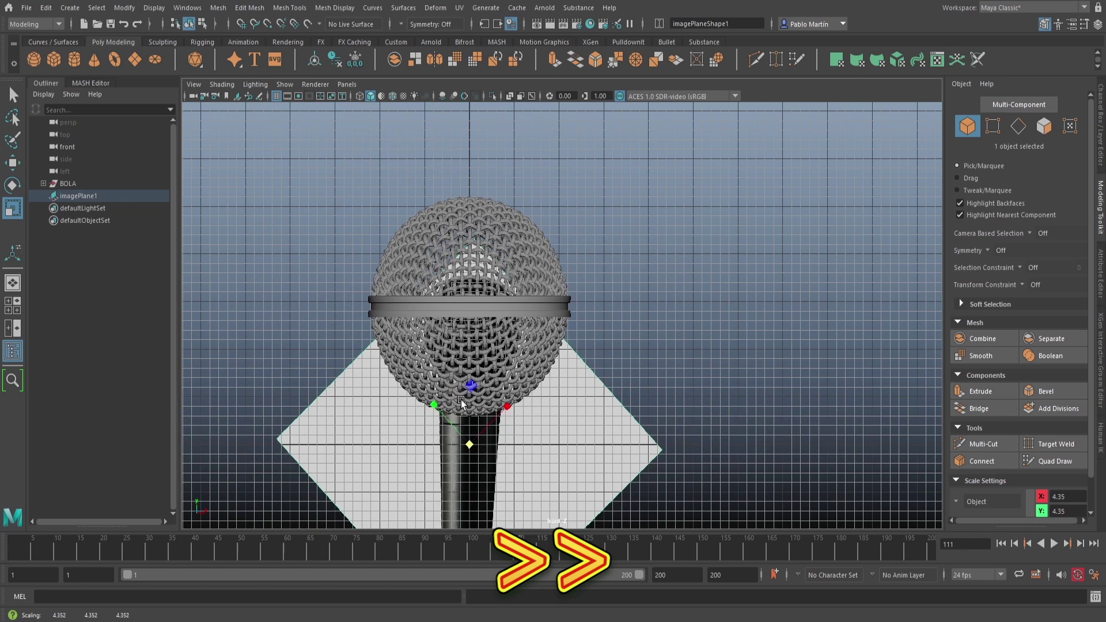
# - Move the image plane to about 22.65 in X so the reference microphone sits beside the ball
pyautogui.press('w')
pyautogui.keyDown('alt'); pyautogui.moveTo(565, 441); pyautogui.dragTo(584, 325, button='middle'); pyautogui.keyUp('alt')
pyautogui.press('w')
pyautogui.moveTo(572, 344); pyautogui.dragTo(527, 344)
pyautogui.moveTo(543, 328); pyautogui.dragTo(744, 344)
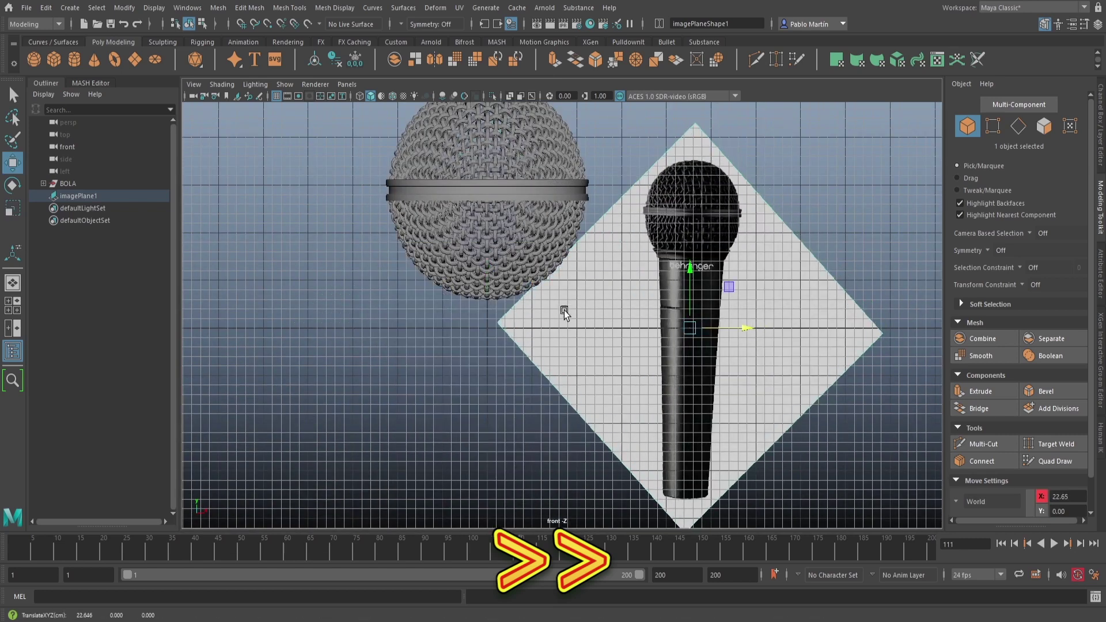
# - Scale the BOLA group down uniformly to roughly the size of the reference microphone's head
pyautogui.click(521, 227)
pyautogui.press('r')
pyautogui.moveTo(489, 185); pyautogui.dragTo(397, 223)
pyautogui.press('w')
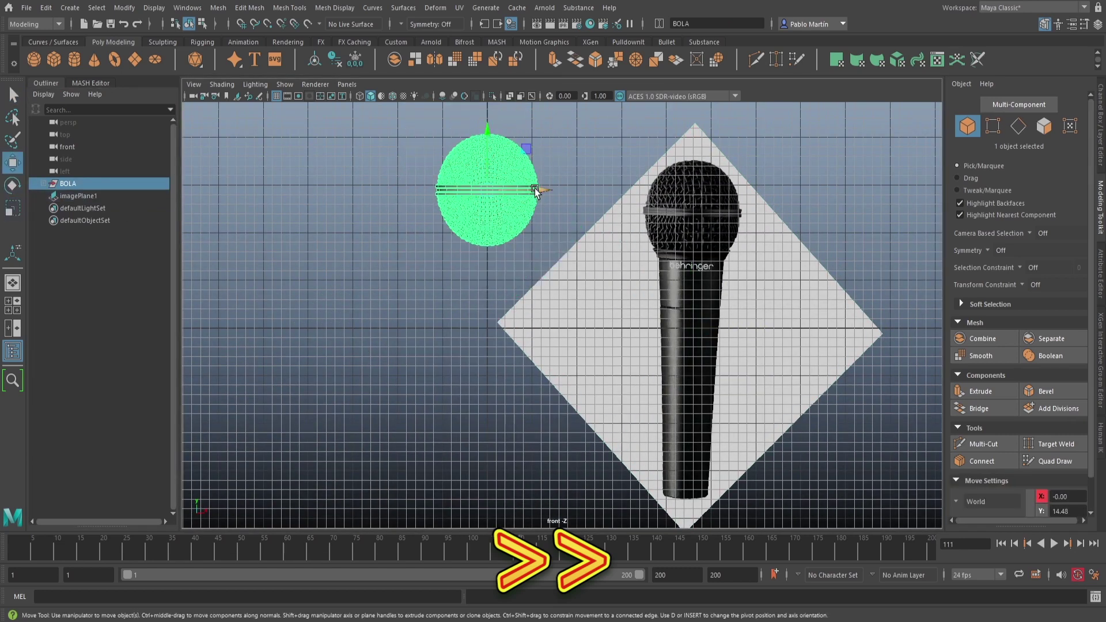
# - Raise the image plane to about 18.68 in Y and the BOLA group to about 30.16 in Y, level with the reference head
pyautogui.click(712, 341)
pyautogui.scroll(-2, 712, 341)
pyautogui.moveTo(667, 266); pyautogui.dragTo(668, 122)
pyautogui.keyDown('alt'); pyautogui.moveTo(668, 123); pyautogui.dragTo(628, 300, button='middle'); pyautogui.keyUp('alt')
pyautogui.click(141, 185)
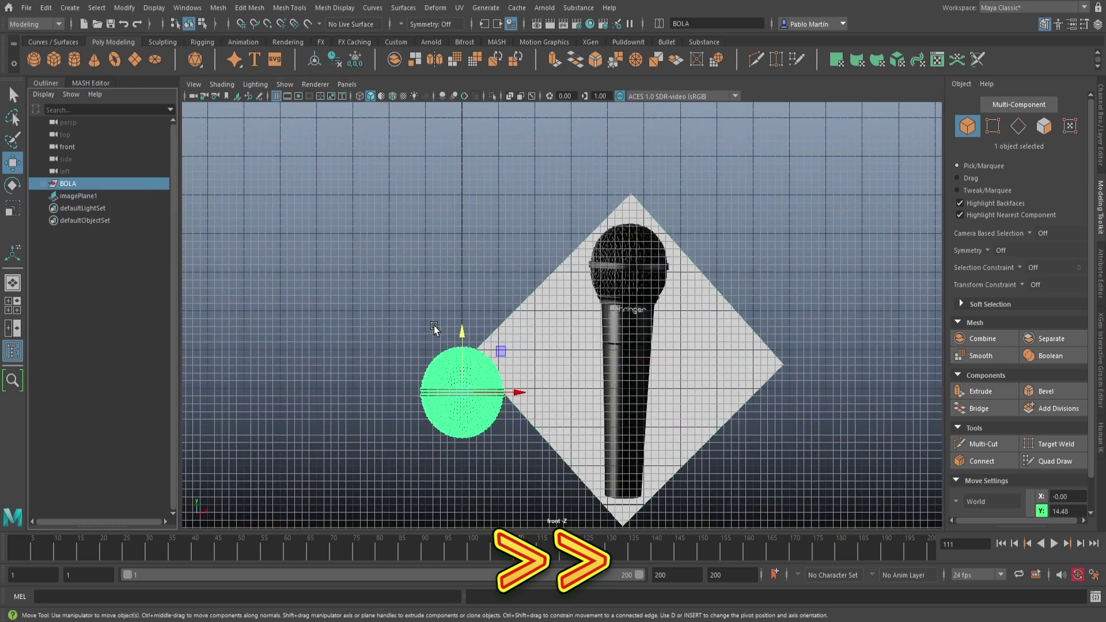
pyautogui.moveTo(462, 338); pyautogui.dragTo(464, 207)
# - Move the image plane to about 11.92 in X and fine-tune the ball's height against the reference head
pyautogui.scroll(4, 760, 314)
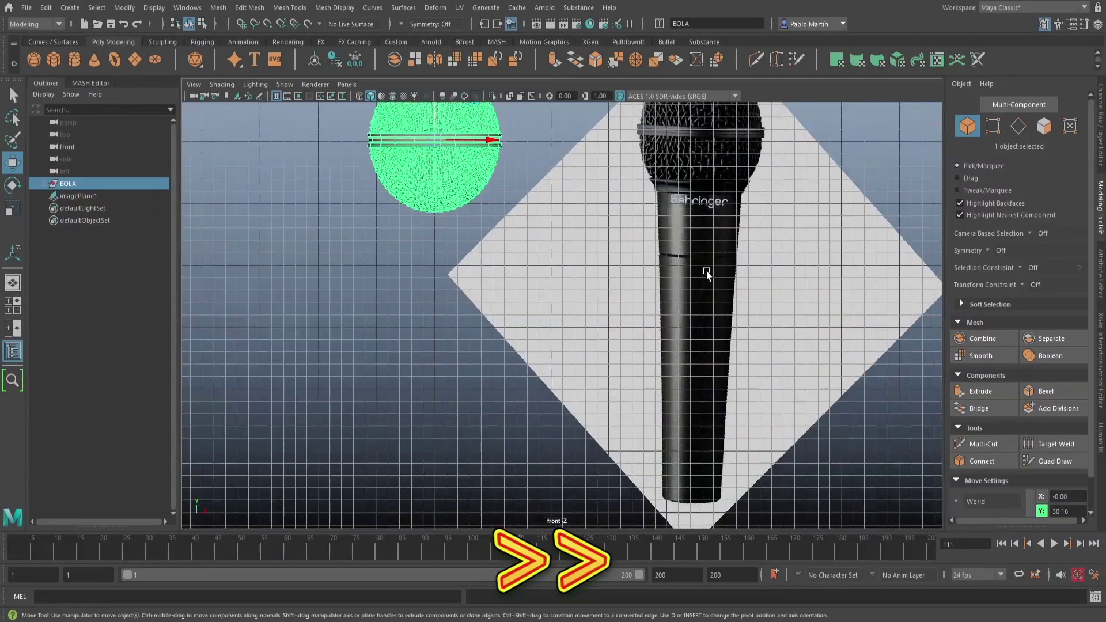
pyautogui.scroll(3, 702, 285)
pyautogui.click(703, 288)
pyautogui.scroll(4, 714, 294)
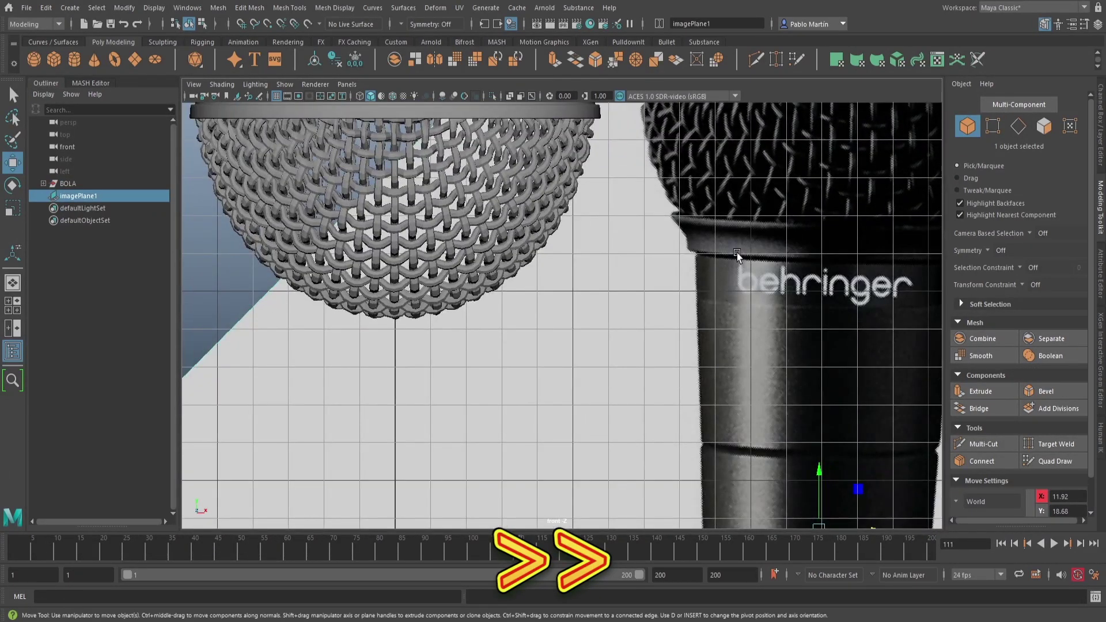
pyautogui.scroll(-5, 737, 255)
pyautogui.click(457, 185)
pyautogui.moveTo(451, 167); pyautogui.dragTo(451, 166)
pyautogui.keyDown('alt'); pyautogui.moveTo(619, 321); pyautogui.dragTo(613, 285, button='middle'); pyautogui.keyUp('alt')
pyautogui.moveTo(594, 305)
pyautogui.keyDown('alt'); pyautogui.mouseDown(button='right')
pyautogui.moveTo(769, 301)
pyautogui.moveTo(611, 301)
pyautogui.mouseUp(button='right'); pyautogui.keyUp('alt')
# - Move the image plane to about 24.83 in X so the reference stands clear of the ball
pyautogui.press('q')
pyautogui.click(562, 310)
pyautogui.scroll(-3, 743, 417)
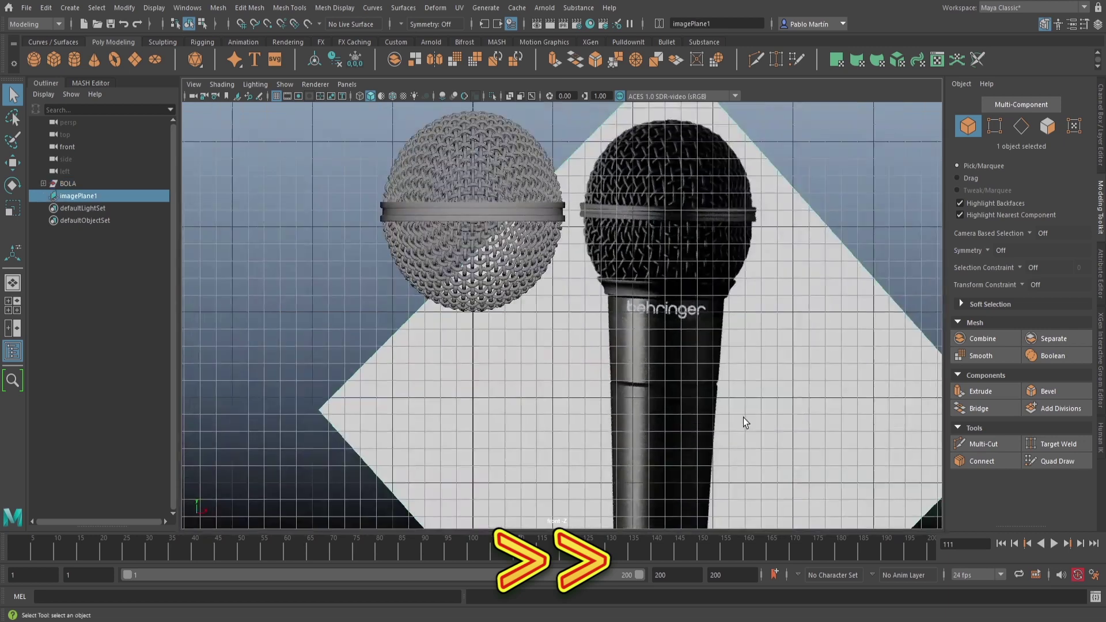
pyautogui.press('w')
pyautogui.keyDown('alt'); pyautogui.moveTo(743, 417); pyautogui.dragTo(637, 311, button='middle'); pyautogui.keyUp('alt')
pyautogui.moveTo(617, 307); pyautogui.dragTo(825, 307)
# - Draw a stepped collar profile with the Bezier Curve Tool, snapping its points to the grid and starting at the ball's lower right edge
pyautogui.scroll(3, 541, 257)
pyautogui.keyDown('alt'); pyautogui.moveTo(540, 257); pyautogui.dragTo(625, 392, button='middle'); pyautogui.keyUp('alt')
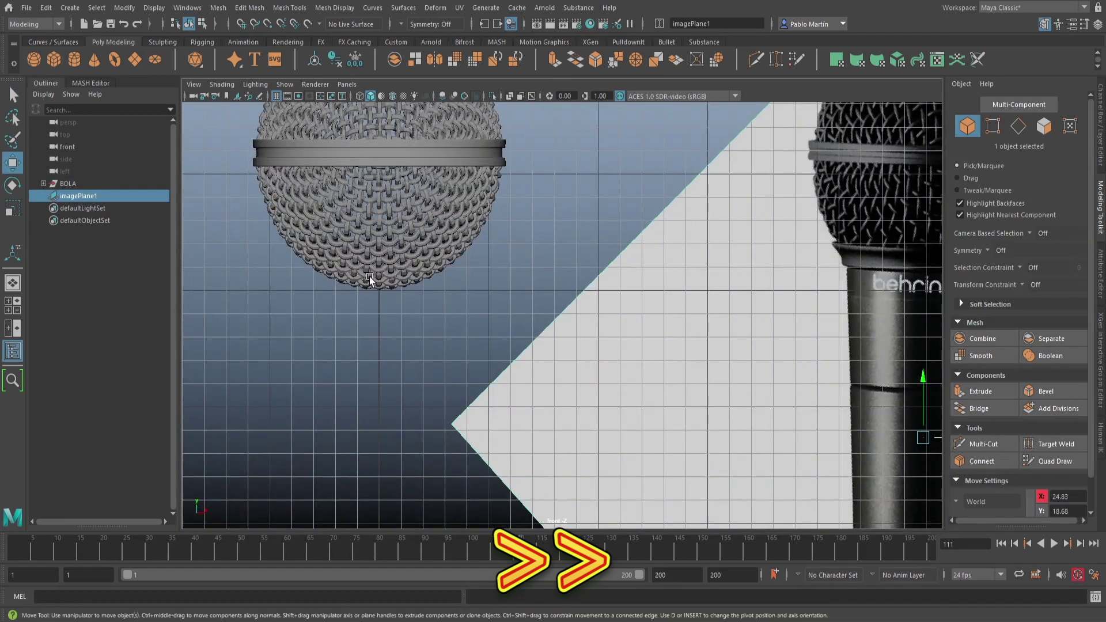
pyautogui.scroll(3, 371, 279)
pyautogui.keyDown('alt'); pyautogui.moveTo(370, 279); pyautogui.dragTo(456, 267, button='middle'); pyautogui.keyUp('alt')
pyautogui.click(71, 8)
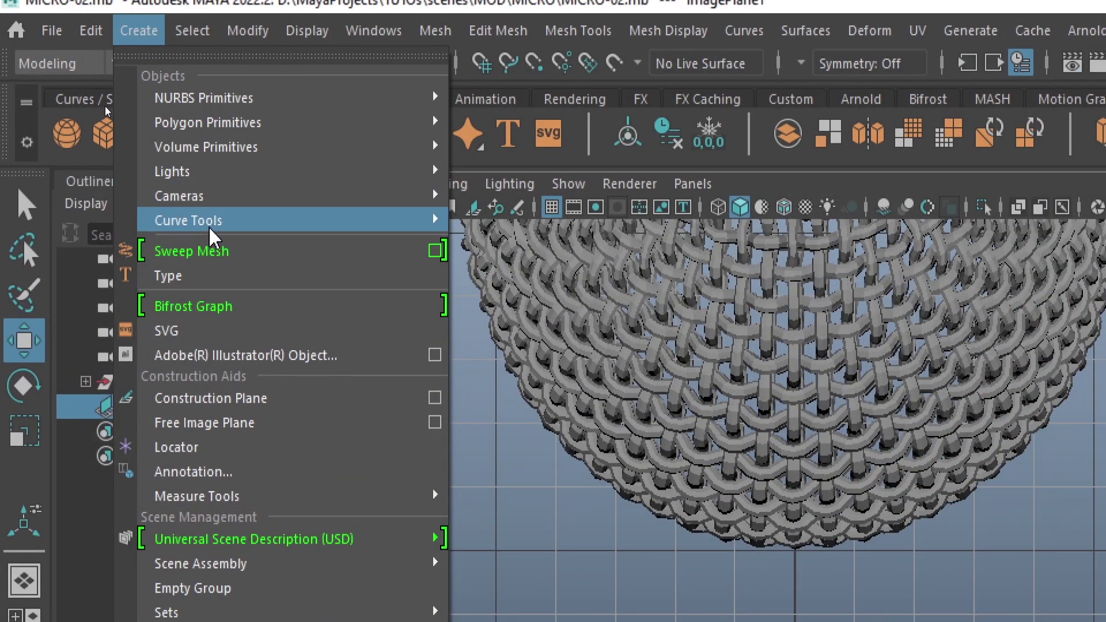
pyautogui.moveTo(217, 104)
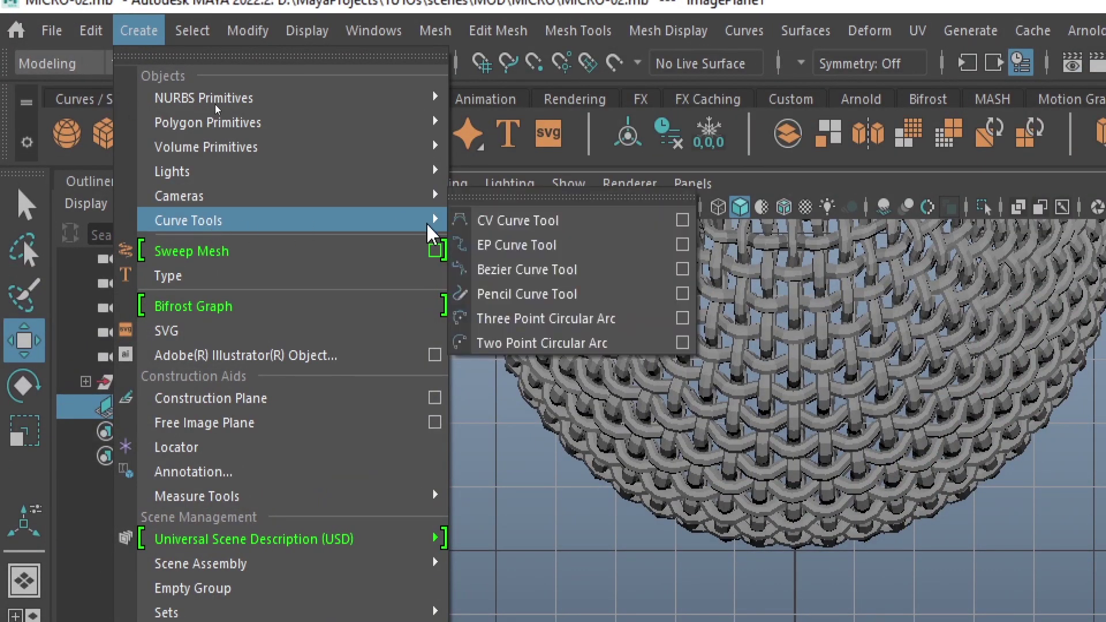
pyautogui.click(505, 273)
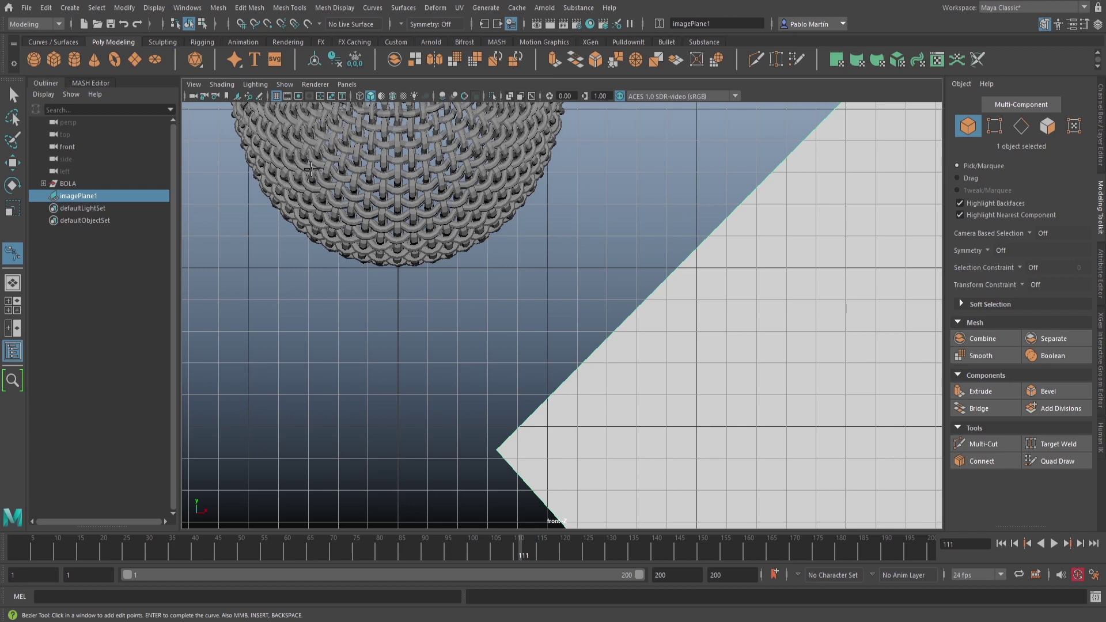
pyautogui.keyDown('alt'); pyautogui.moveTo(410, 185); pyautogui.dragTo(287, 170, button='right'); pyautogui.keyUp('alt')
pyautogui.keyDown('alt'); pyautogui.moveTo(502, 246); pyautogui.dragTo(413, 241, button='middle'); pyautogui.keyUp('alt')
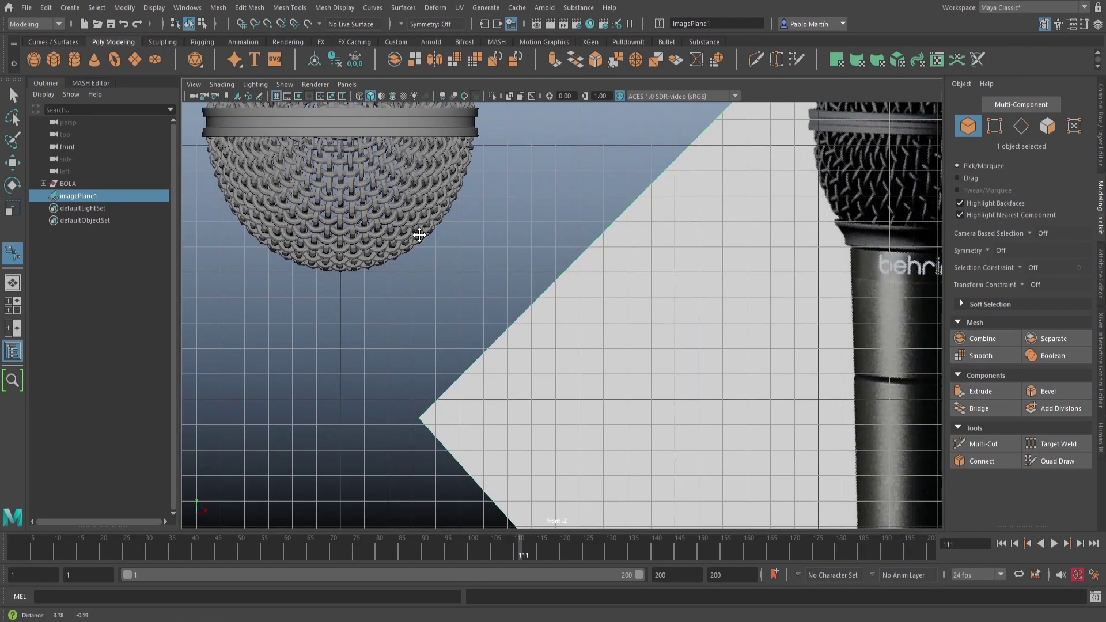
pyautogui.press('x')
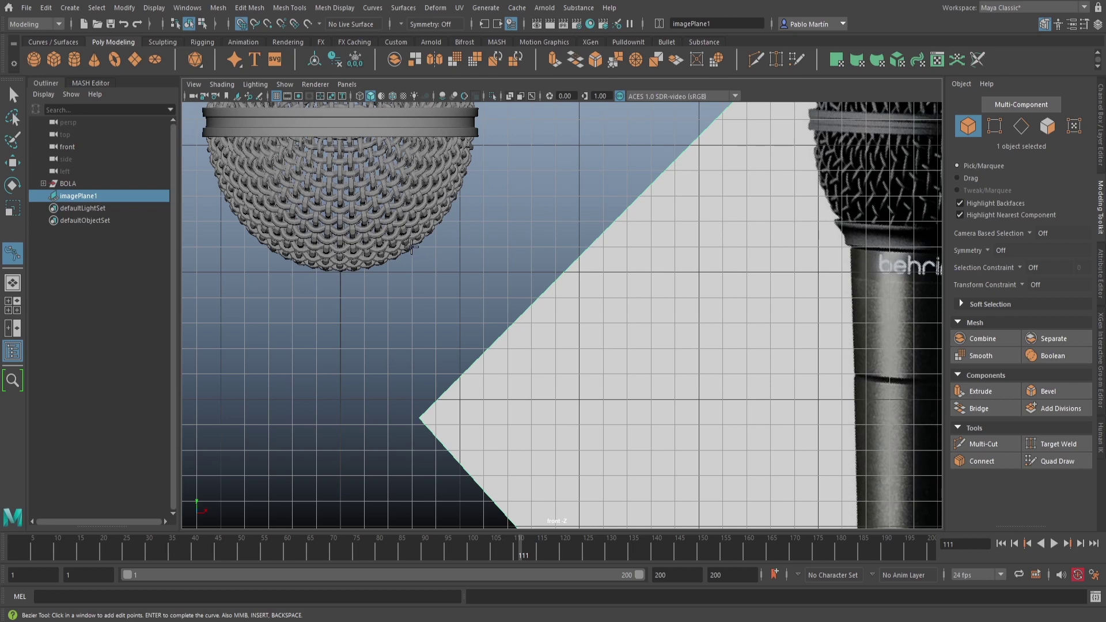
pyautogui.click(412, 247)
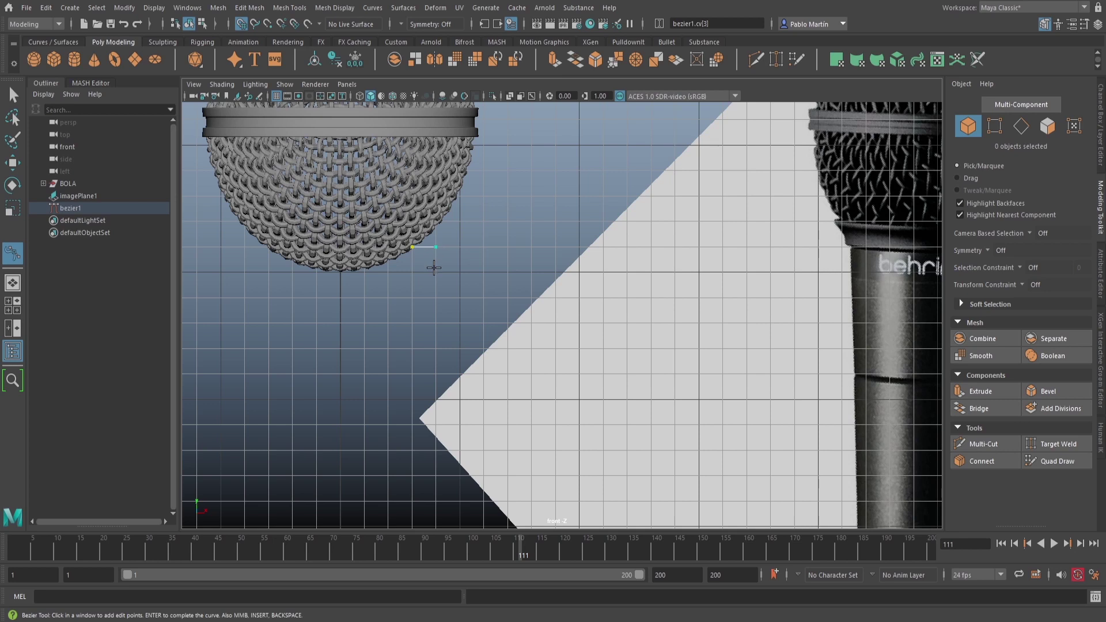
pyautogui.click(435, 272)
pyautogui.click(391, 296)
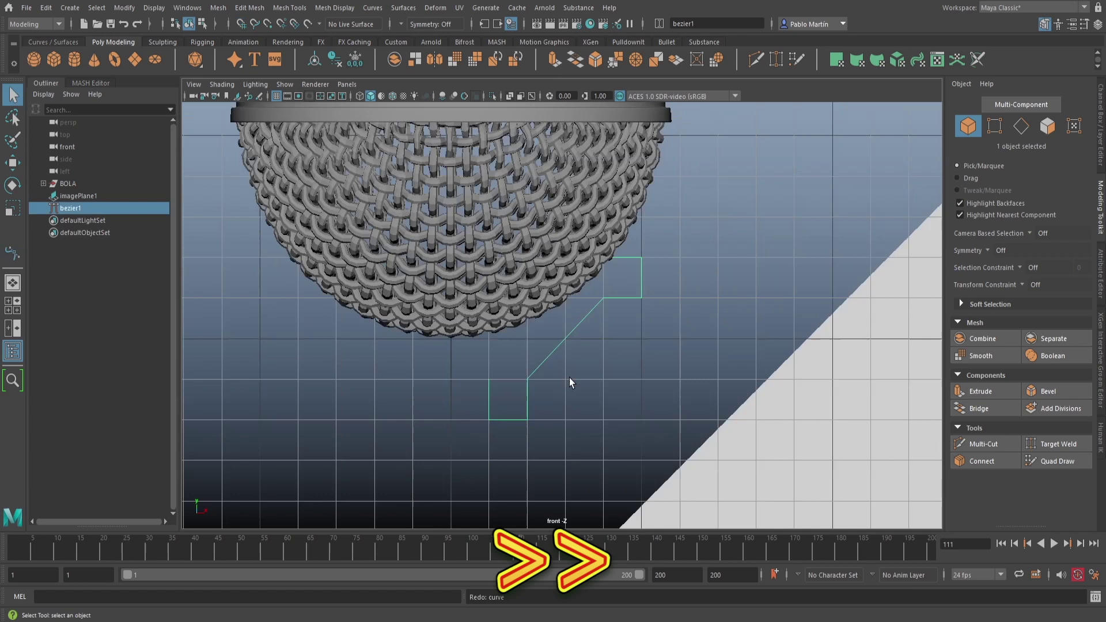
# - Redo the point edits on the Bezier curve to shape a compact stepped collar profile close against the ball's lower right side
pyautogui.rightClick(570, 334)
pyautogui.hotkey('ctrl', 'y')
pyautogui.hotkey('ctrl', 'y')
pyautogui.hotkey('ctrl', 'y')
pyautogui.hotkey('ctrl', 'y')
pyautogui.hotkey('ctrl', 'y')
pyautogui.hotkey('ctrl', 'y')
pyautogui.hotkey('ctrl', 'y')
pyautogui.hotkey('ctrl', 'y')
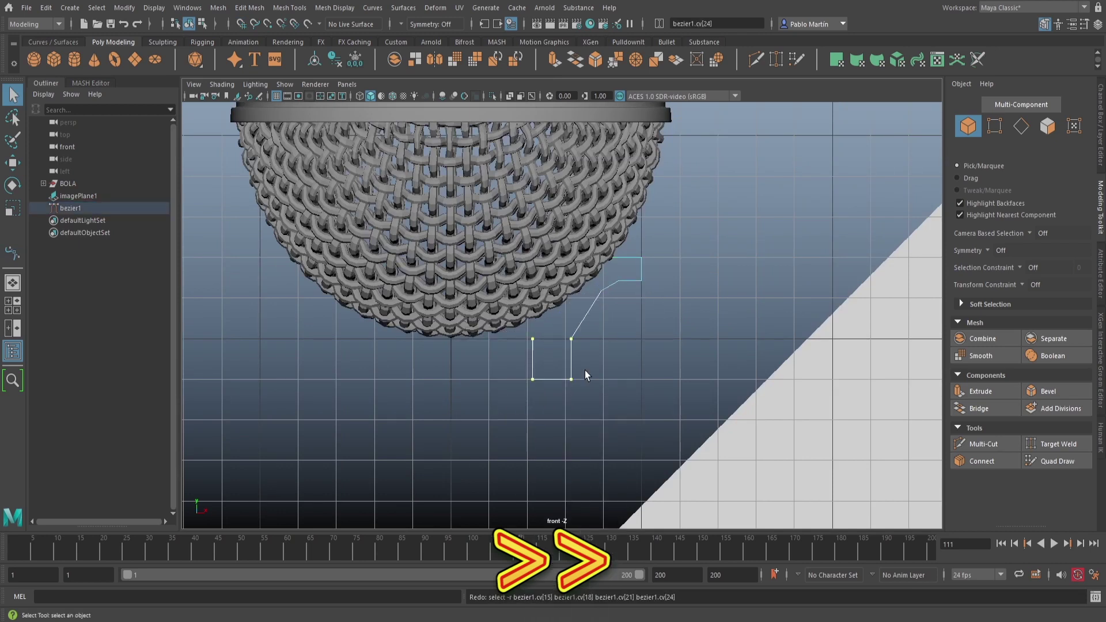
pyautogui.hotkey('ctrl', 'y')
pyautogui.hotkey('ctrl', 'y')
pyautogui.hotkey('ctrl', 'y')
pyautogui.hotkey('ctrl', 'y')
pyautogui.hotkey('ctrl', 'y')
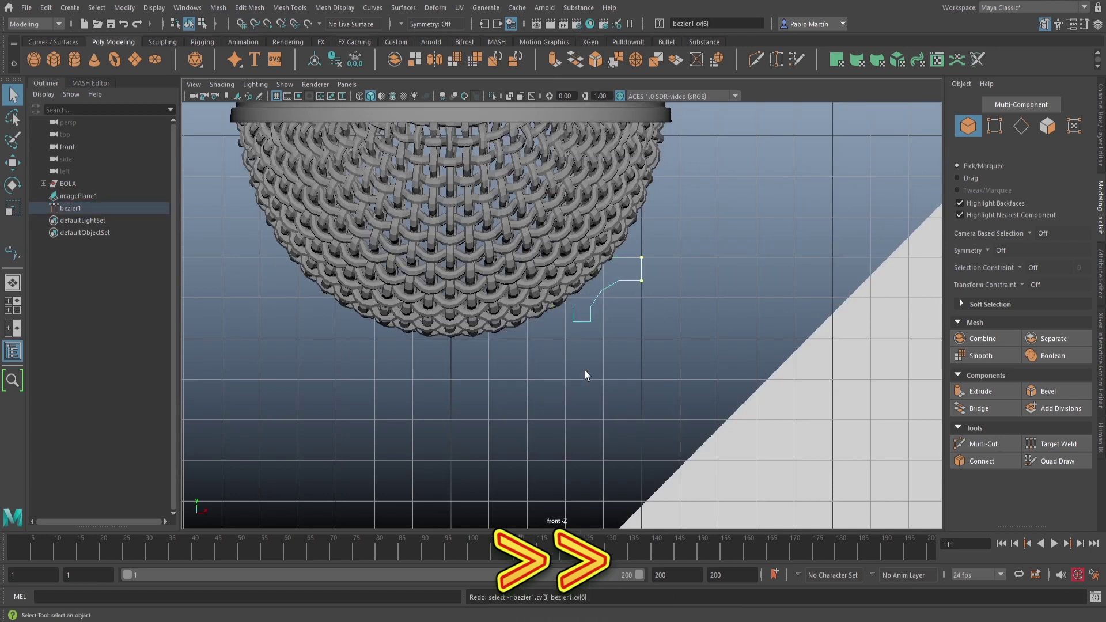
pyautogui.hotkey('ctrl', 'y')
pyautogui.hotkey('ctrl', 'y')
pyautogui.hotkey('ctrl', 'y')
pyautogui.hotkey('ctrl', 'y')
pyautogui.hotkey('ctrl', 'y')
pyautogui.hotkey('ctrl', 'y')
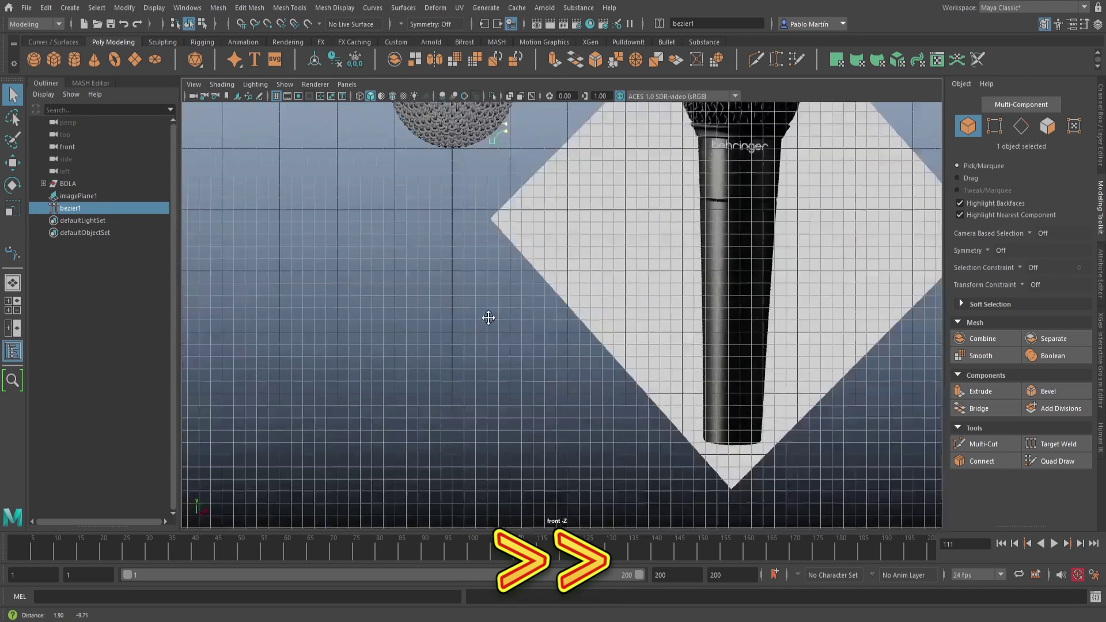
# - Move the Bezier curve's pivot up the central axis to the bottom of the ball
pyautogui.press('w')
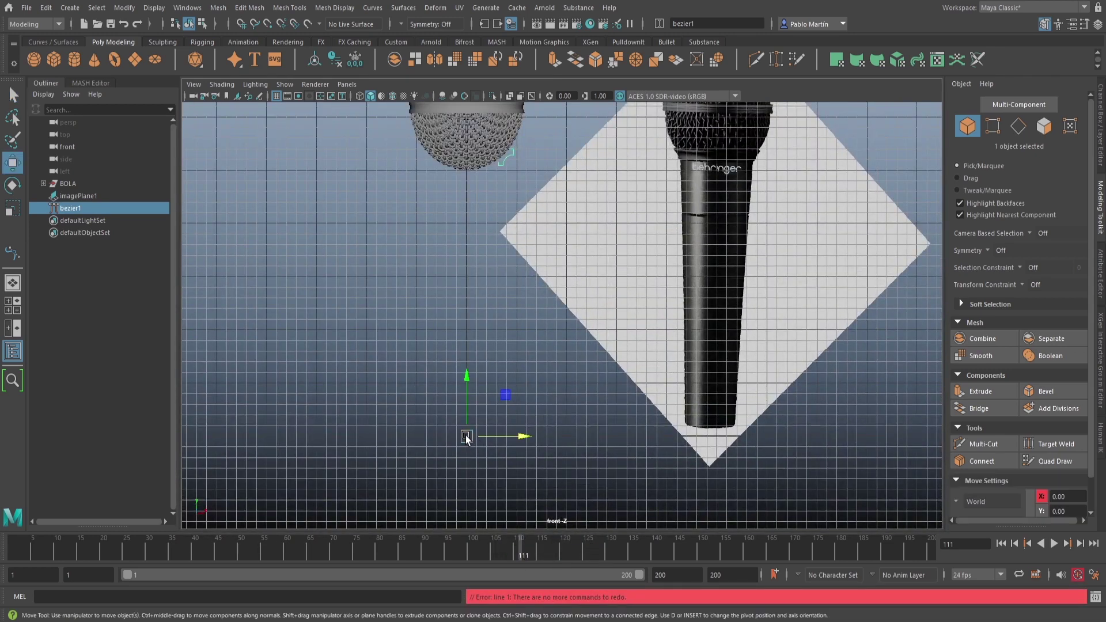
pyautogui.moveTo(467, 378); pyautogui.dragTo(478, 175)
pyautogui.keyDown('alt'); pyautogui.moveTo(471, 222); pyautogui.dragTo(507, 405, button='middle'); pyautogui.keyUp('alt')
pyautogui.keyDown('alt'); pyautogui.moveTo(506, 405); pyautogui.dragTo(983, 469, button='right'); pyautogui.keyUp('alt')
pyautogui.keyDown('alt'); pyautogui.moveTo(622, 427); pyautogui.dragTo(751, 338, button='middle'); pyautogui.keyUp('alt')
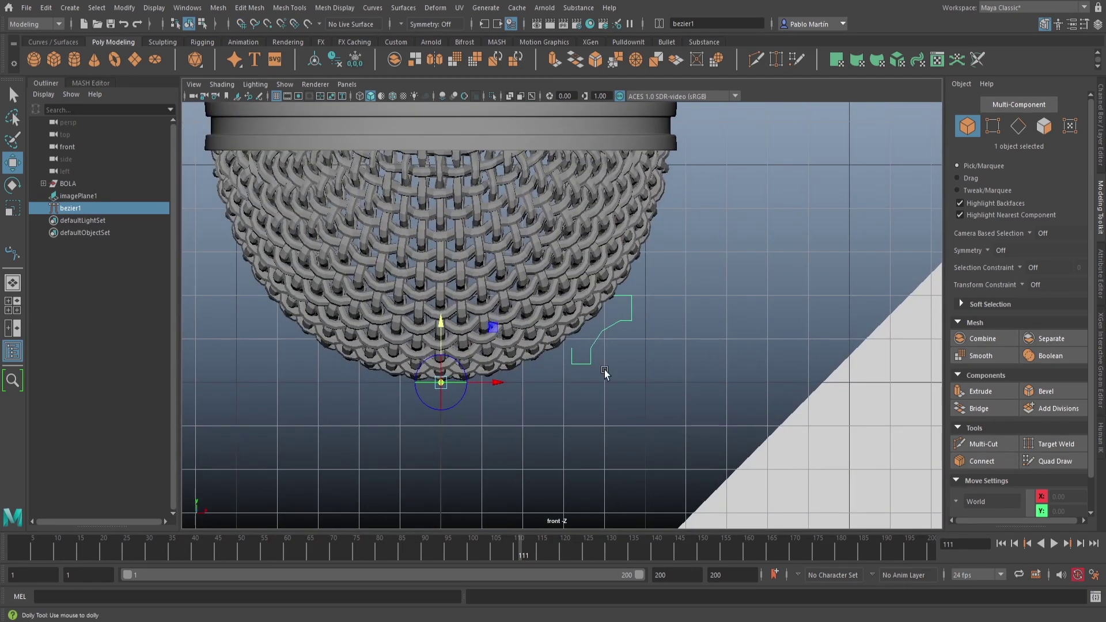
pyautogui.keyDown('alt'); pyautogui.moveTo(605, 373); pyautogui.dragTo(616, 374, button='right'); pyautogui.keyUp('alt')
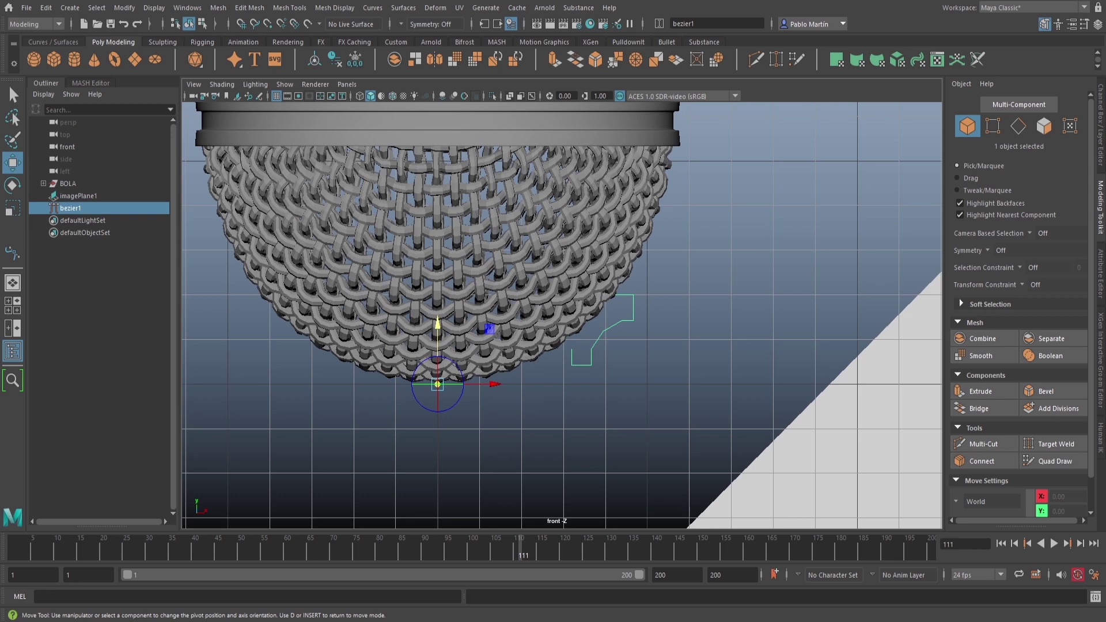
pyautogui.keyDown('alt'); pyautogui.moveTo(609, 370); pyautogui.dragTo(795, 414, button='right'); pyautogui.keyUp('alt')
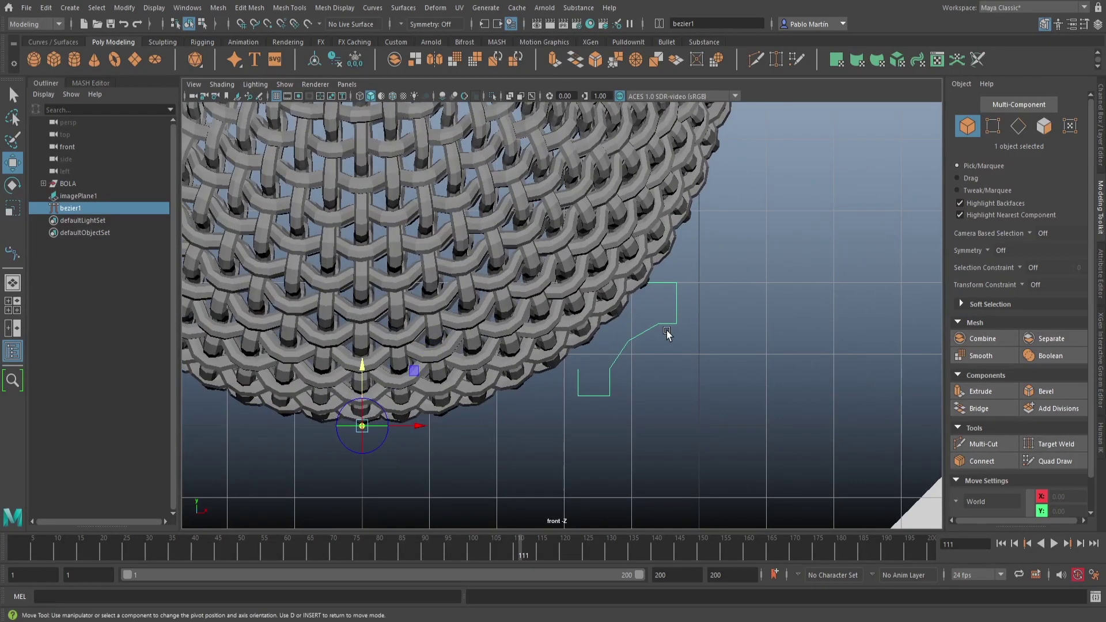
# - Select all control vertices of the collar profile, raise them slightly against the ball and return to object selection
pyautogui.keyDown('ctrl'); pyautogui.keyDown('shift'); pyautogui.moveTo(663, 323); pyautogui.dragTo(634, 323, button='right'); pyautogui.keyUp('shift'); pyautogui.keyUp('ctrl')
pyautogui.press('q')
pyautogui.moveTo(559, 427); pyautogui.dragTo(692, 323)
pyautogui.press('w')
pyautogui.moveTo(627, 305); pyautogui.dragTo(626, 287)
pyautogui.click(676, 344)
pyautogui.press('q')
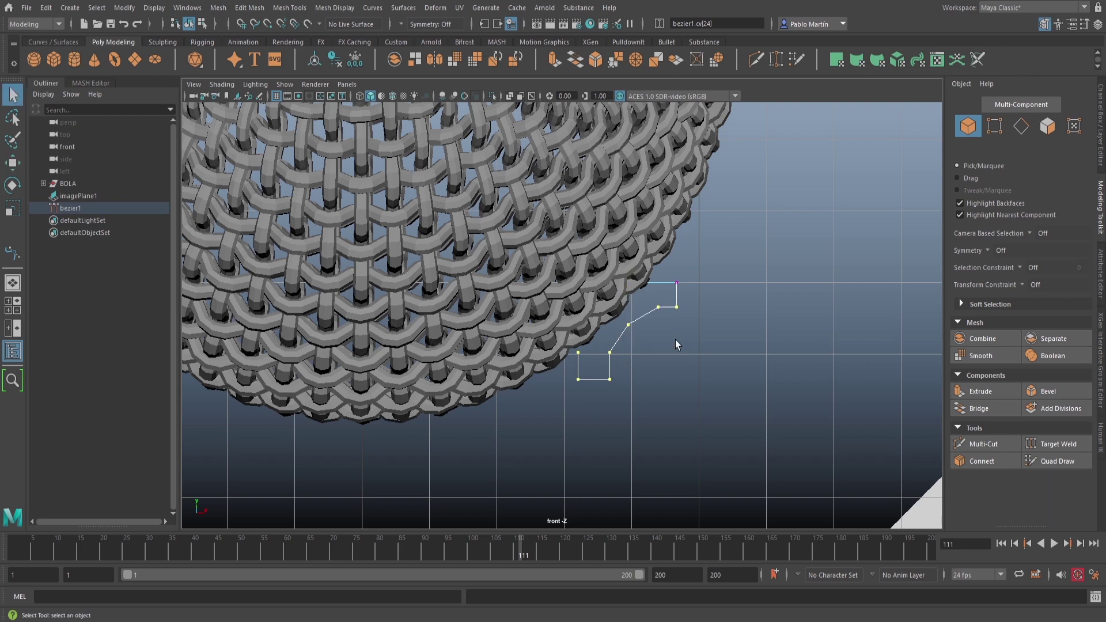
pyautogui.moveTo(653, 313); pyautogui.dragTo(694, 289, button='right')
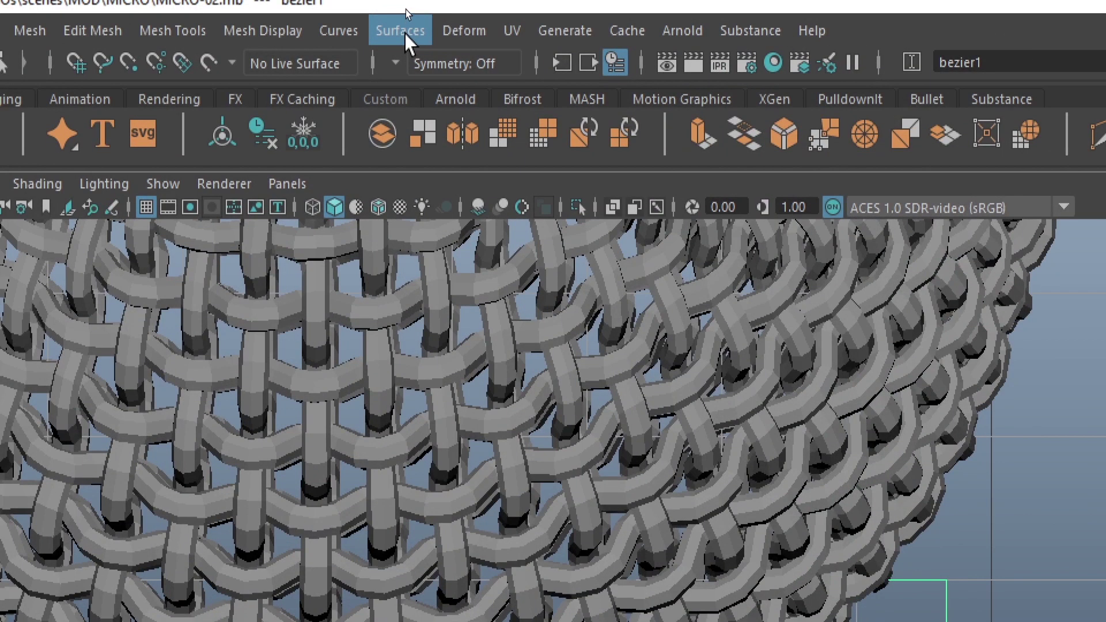
# - Set the Revolve options to the Y axis, 8 segments, polygon quads, General tessellation and 3 iso params per span in U and V
pyautogui.click(405, 33)
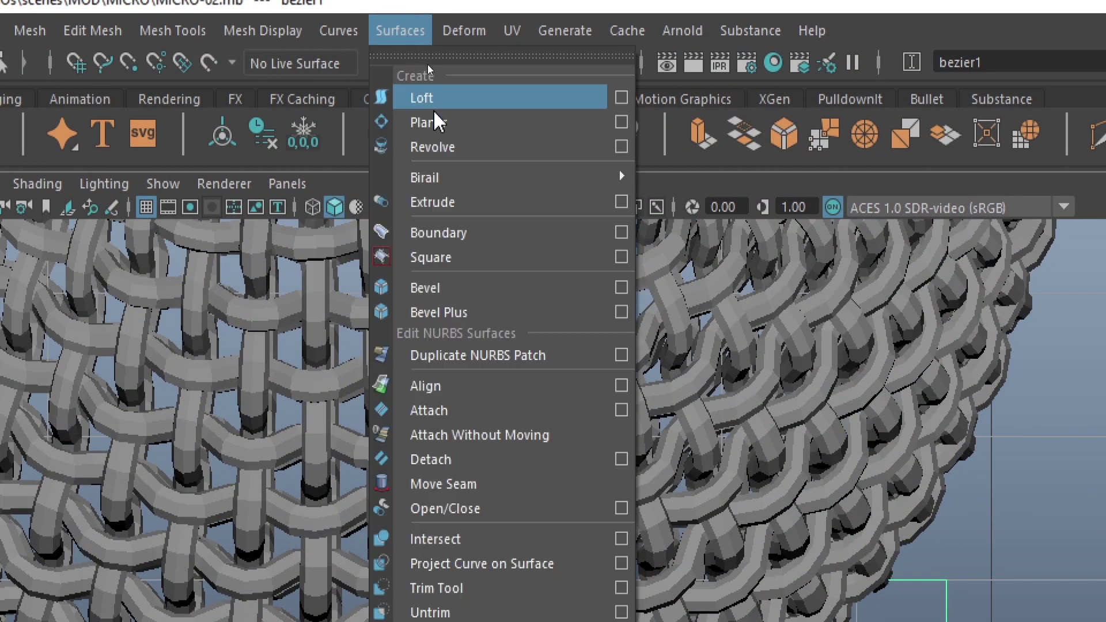
pyautogui.click(623, 151)
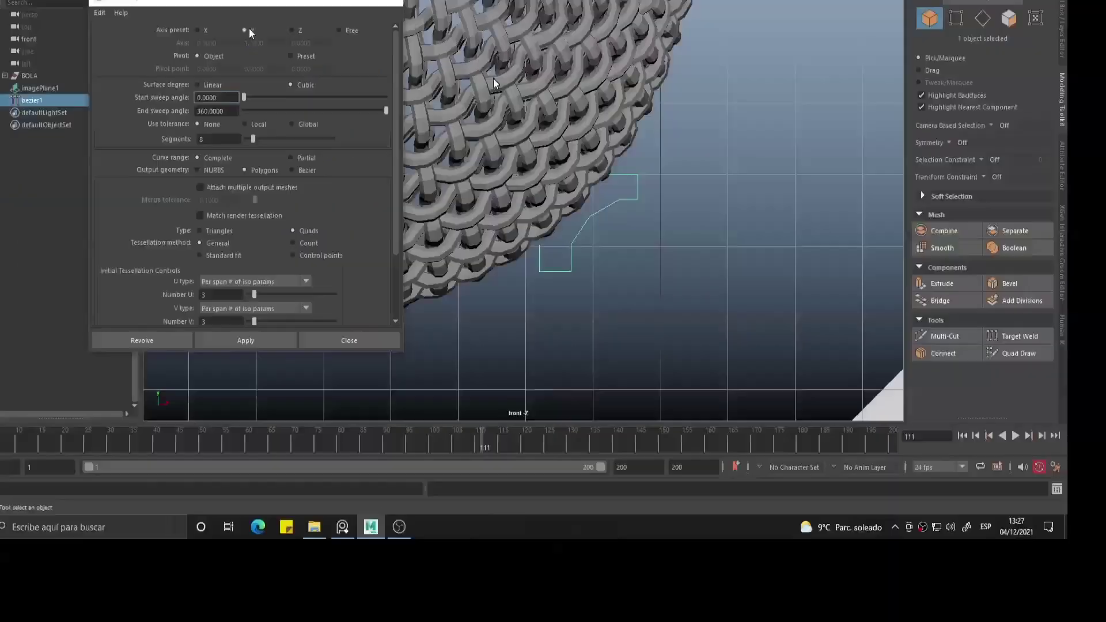
pyautogui.moveTo(492, 61); pyautogui.dragTo(482, 59)
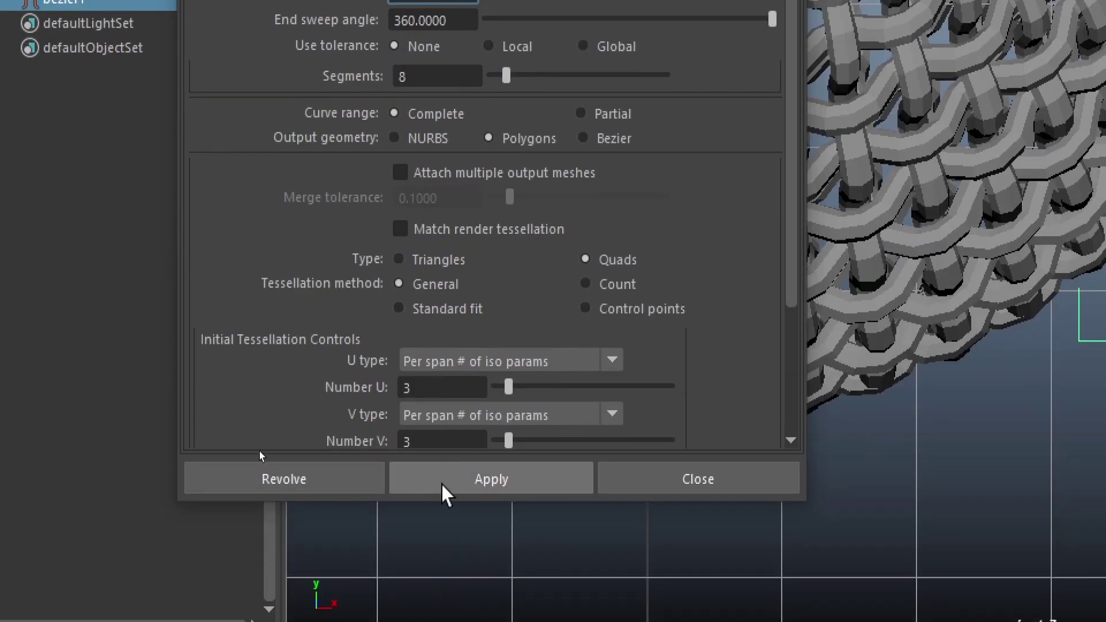
pyautogui.moveTo(444, 499); pyautogui.dragTo(459, 609)
pyautogui.click(459, 314)
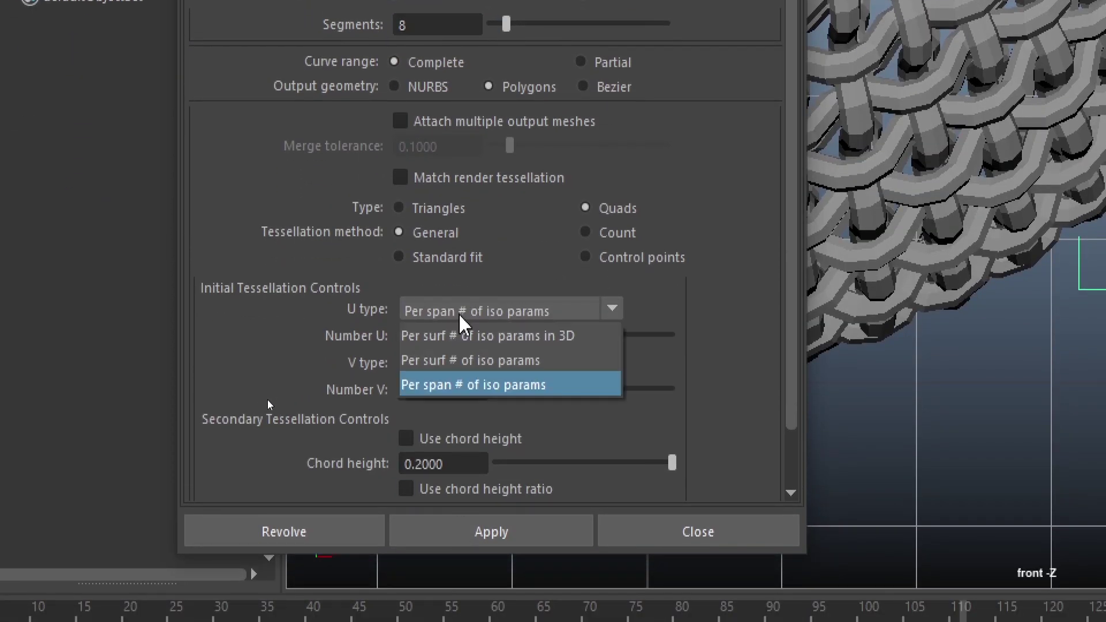
pyautogui.click(459, 384)
pyautogui.doubleClick(472, 337)
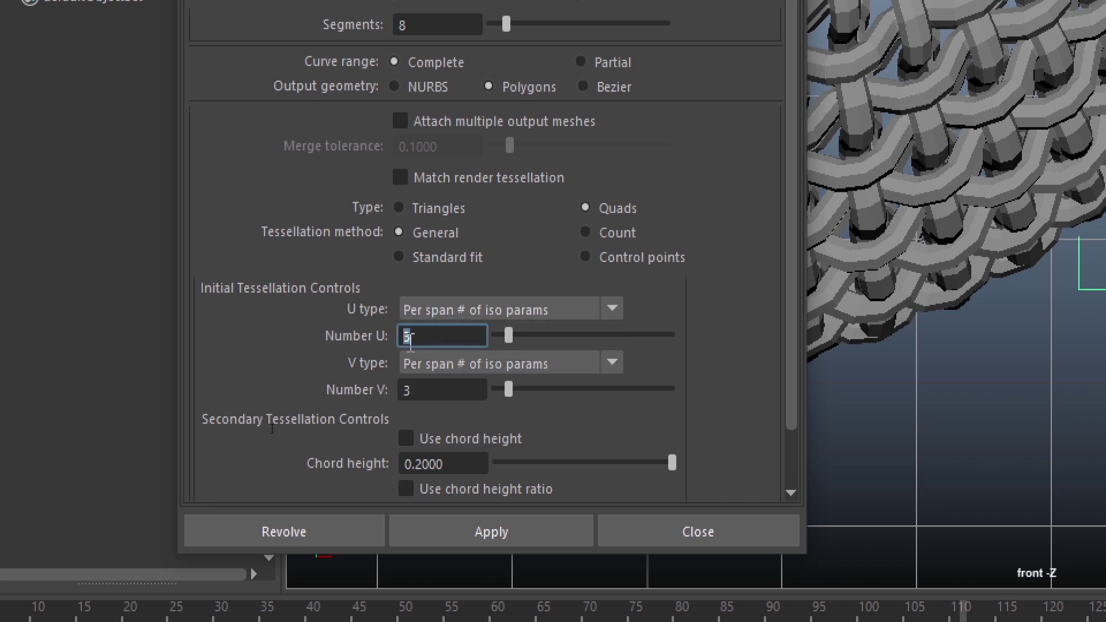
pyautogui.click(476, 369)
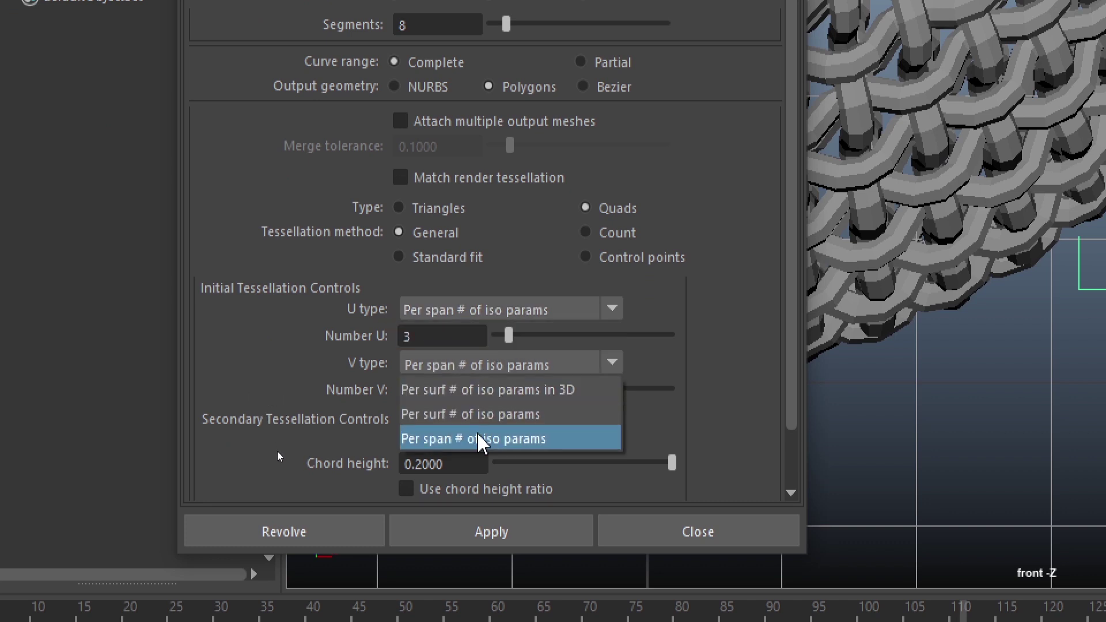
pyautogui.click(481, 440)
pyautogui.doubleClick(407, 387)
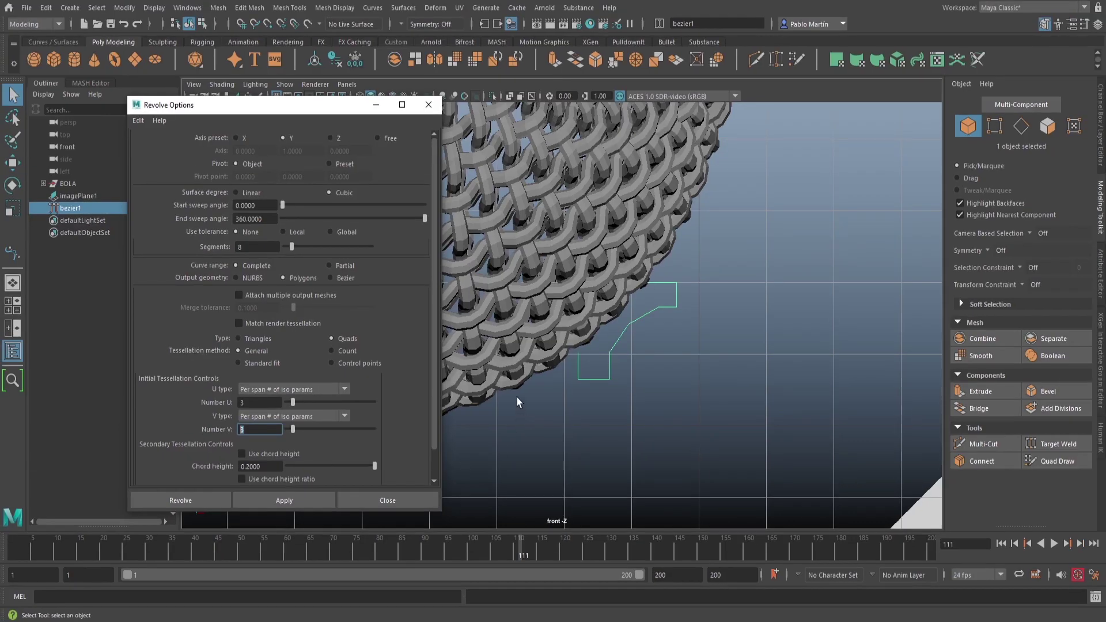
# - Revolve the collar profile 360 degrees around the Y axis and close the Revolve options
pyautogui.moveTo(588, 372); pyautogui.dragTo(595, 396)
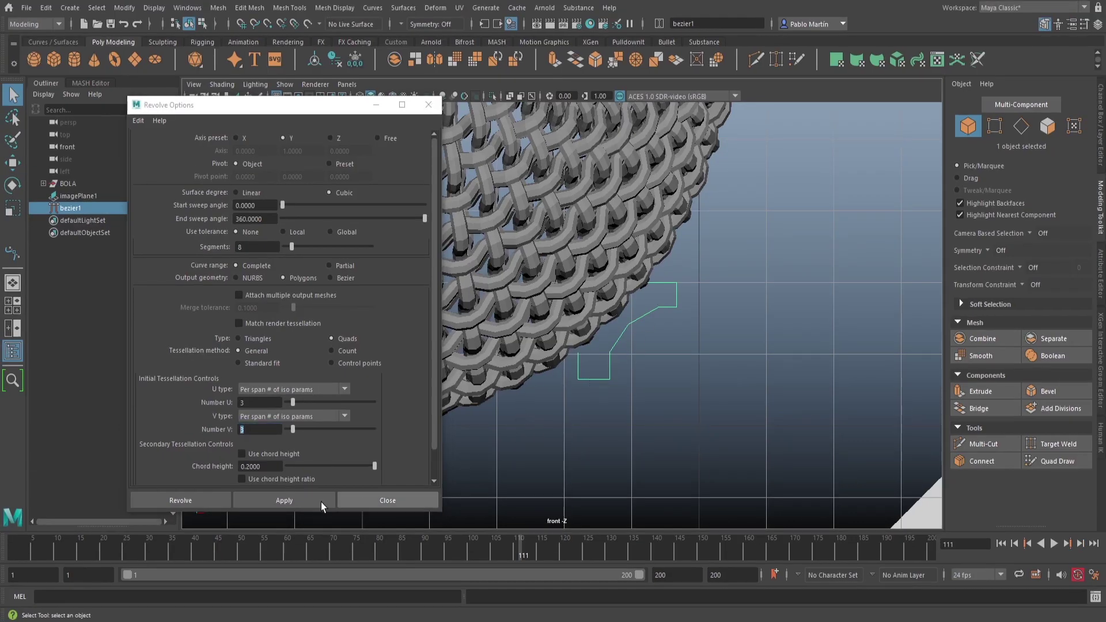
pyautogui.click(279, 500)
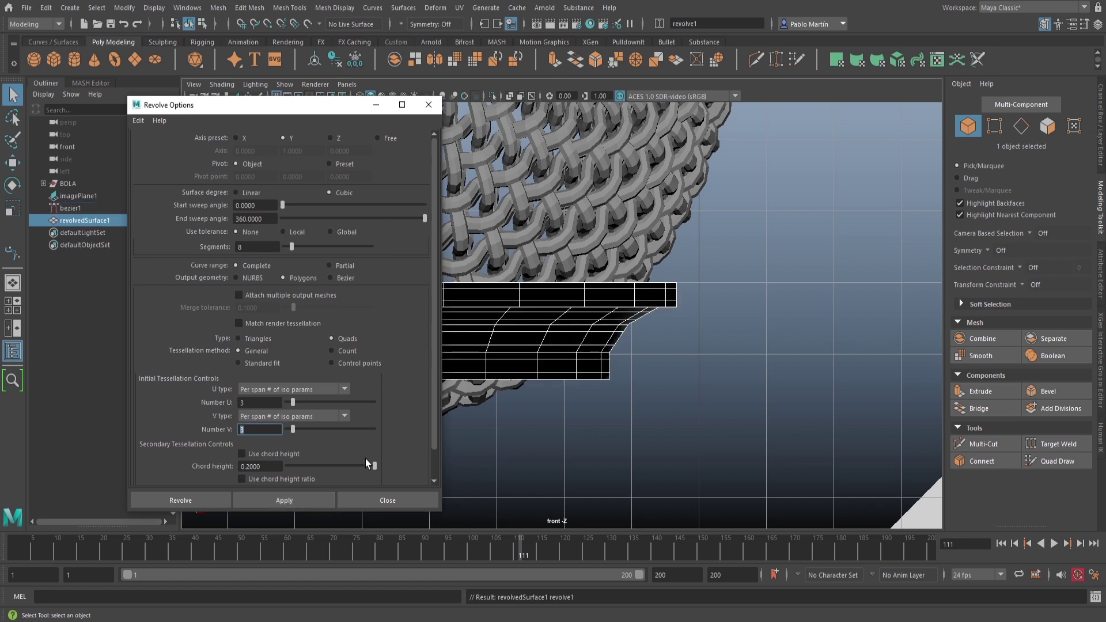
pyautogui.click(413, 497)
# - Reverse the normals of the revolved collar mesh, working in the perspective view
pyautogui.press('space')
pyautogui.moveTo(597, 333); pyautogui.dragTo(597, 300)
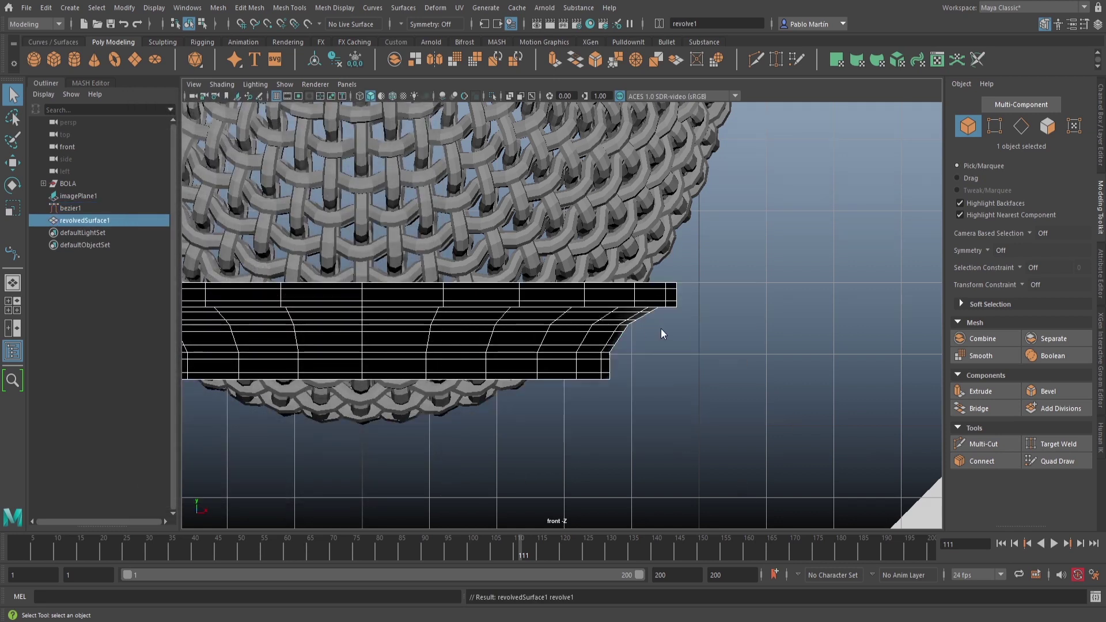
pyautogui.keyDown('alt'); pyautogui.moveTo(651, 328); pyautogui.dragTo(526, 322, button='right'); pyautogui.keyUp('alt')
pyautogui.moveTo(575, 305)
pyautogui.keyDown('alt'); pyautogui.mouseDown()
pyautogui.moveTo(614, 320)
pyautogui.moveTo(566, 318)
pyautogui.mouseUp(); pyautogui.keyUp('alt')
pyautogui.press('f')
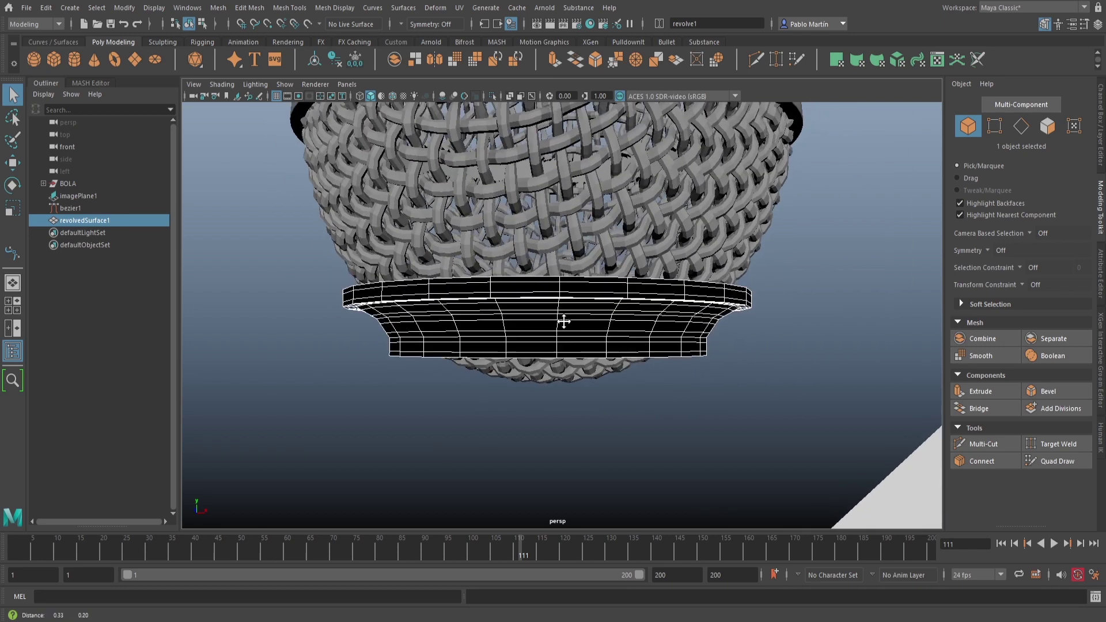
pyautogui.keyDown('alt'); pyautogui.moveTo(565, 318); pyautogui.dragTo(699, 321, button='right'); pyautogui.keyUp('alt')
pyautogui.click(493, 355)
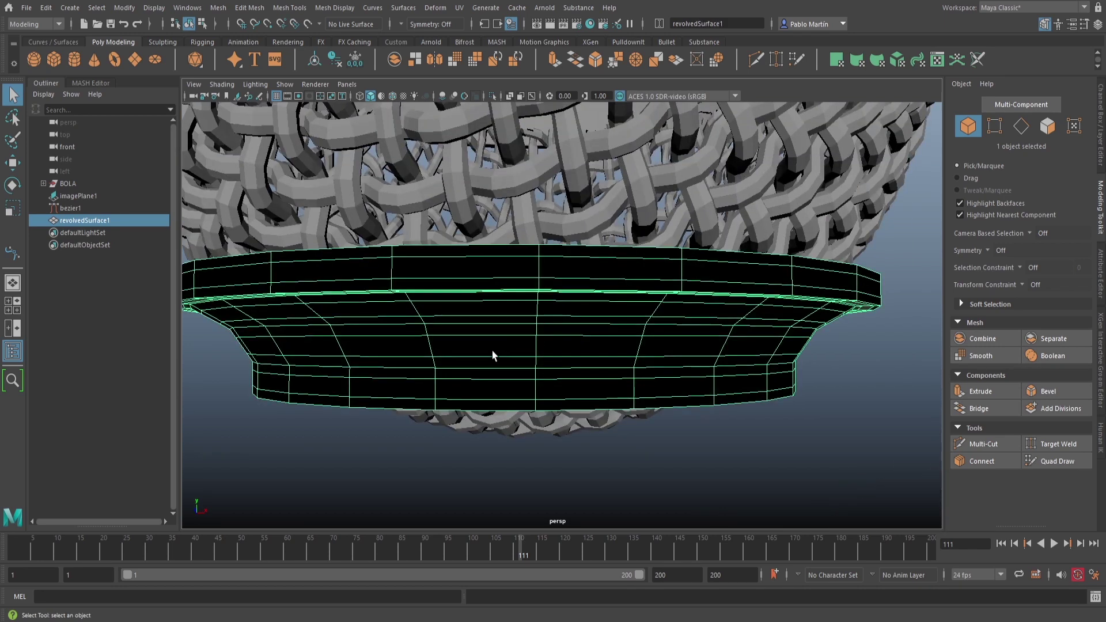
pyautogui.click(337, 7)
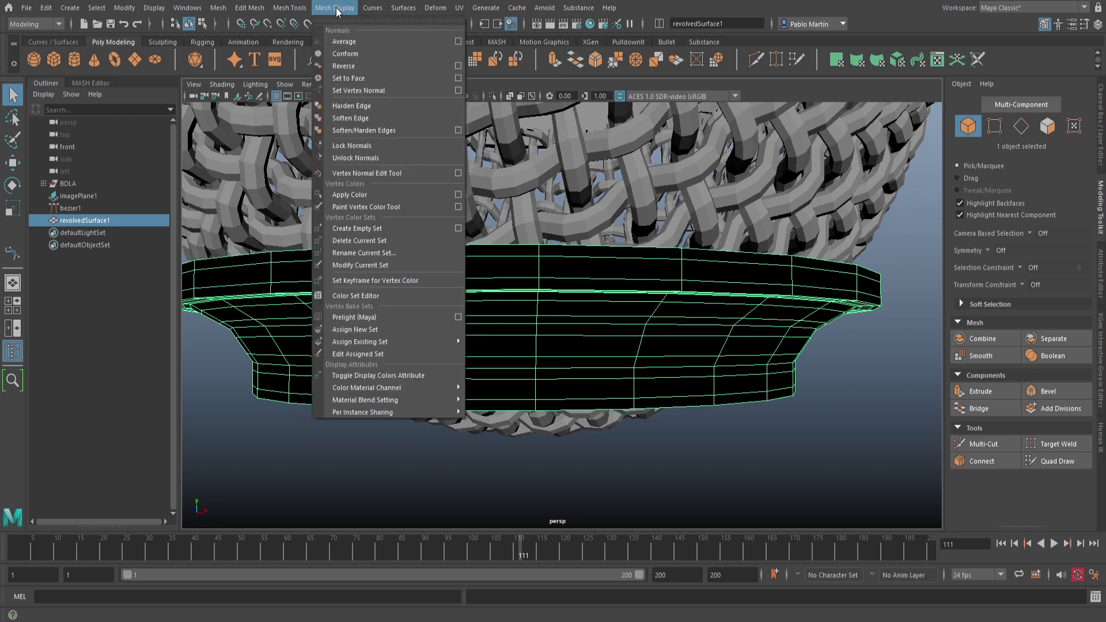
pyautogui.click(345, 66)
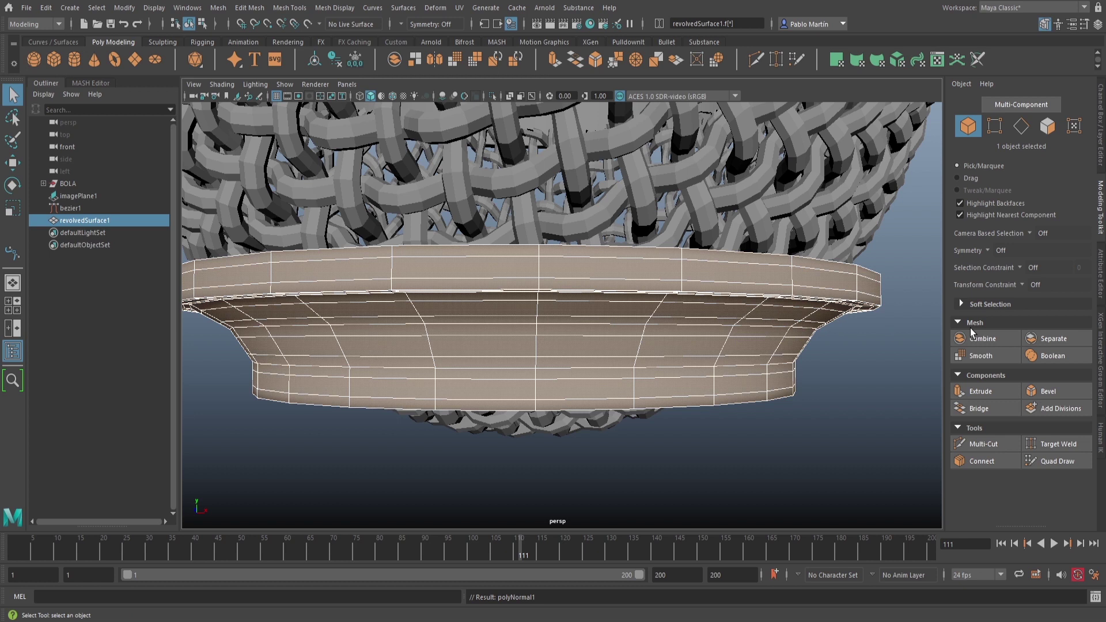
# - Set the U Number and V Number in the collar's nurbsTessellate1 General Tessellation Options to 1
pyautogui.click(1101, 266)
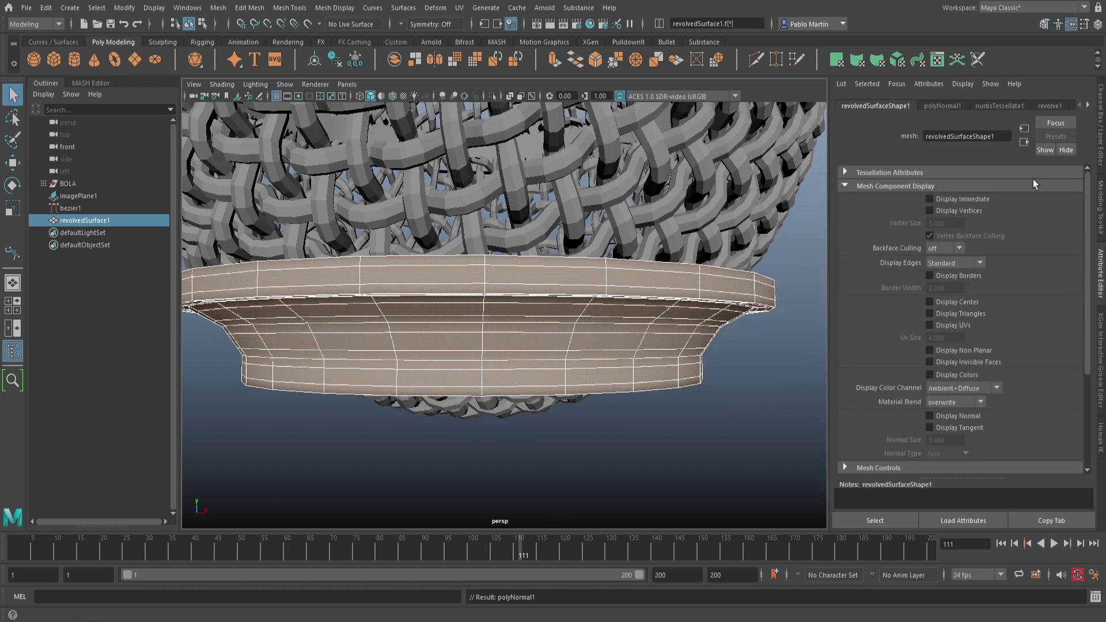
pyautogui.click(999, 106)
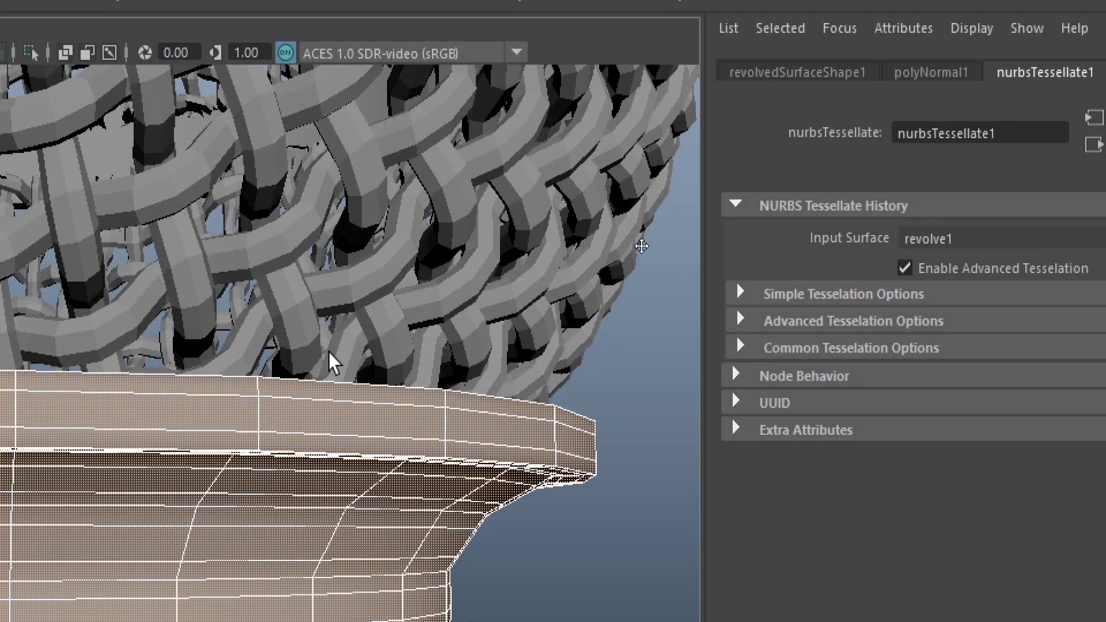
pyautogui.keyDown('alt'); pyautogui.moveTo(642, 247); pyautogui.dragTo(728, 177, button='middle'); pyautogui.keyUp('alt')
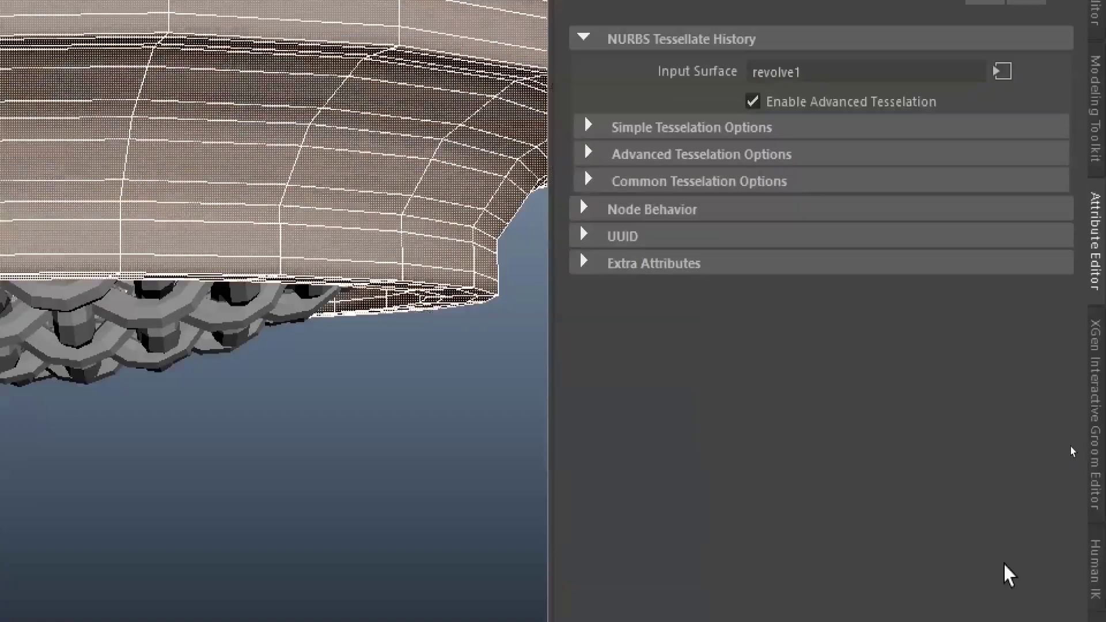
pyautogui.keyDown('alt'); pyautogui.moveTo(419, 226); pyautogui.dragTo(405, 346, button='middle'); pyautogui.keyUp('alt')
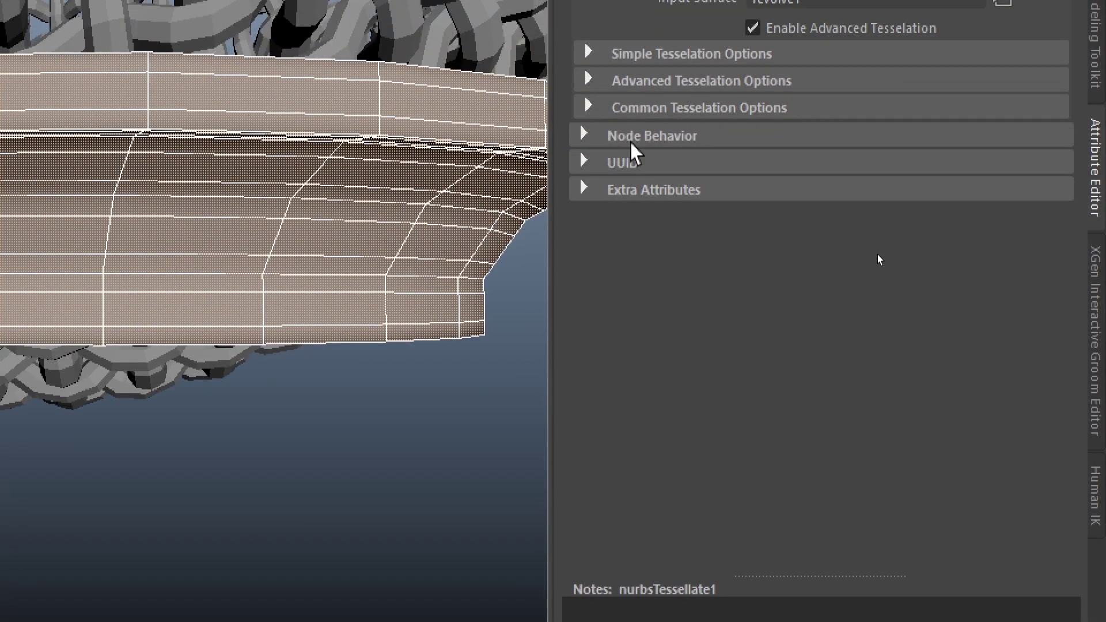
pyautogui.click(650, 84)
pyautogui.click(656, 209)
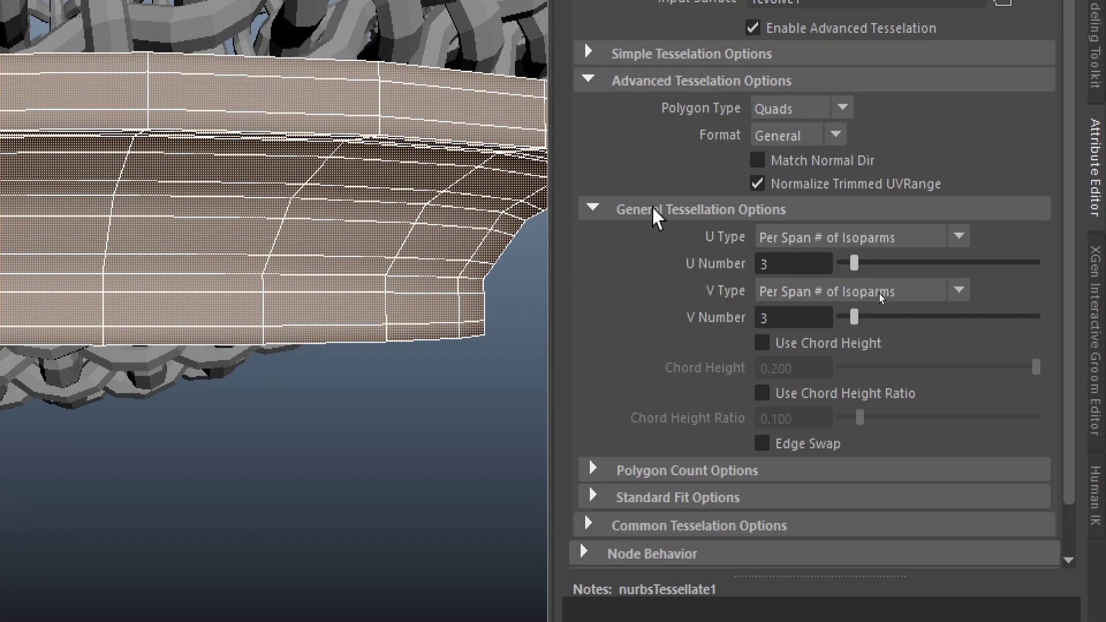
pyautogui.moveTo(854, 263); pyautogui.dragTo(847, 264)
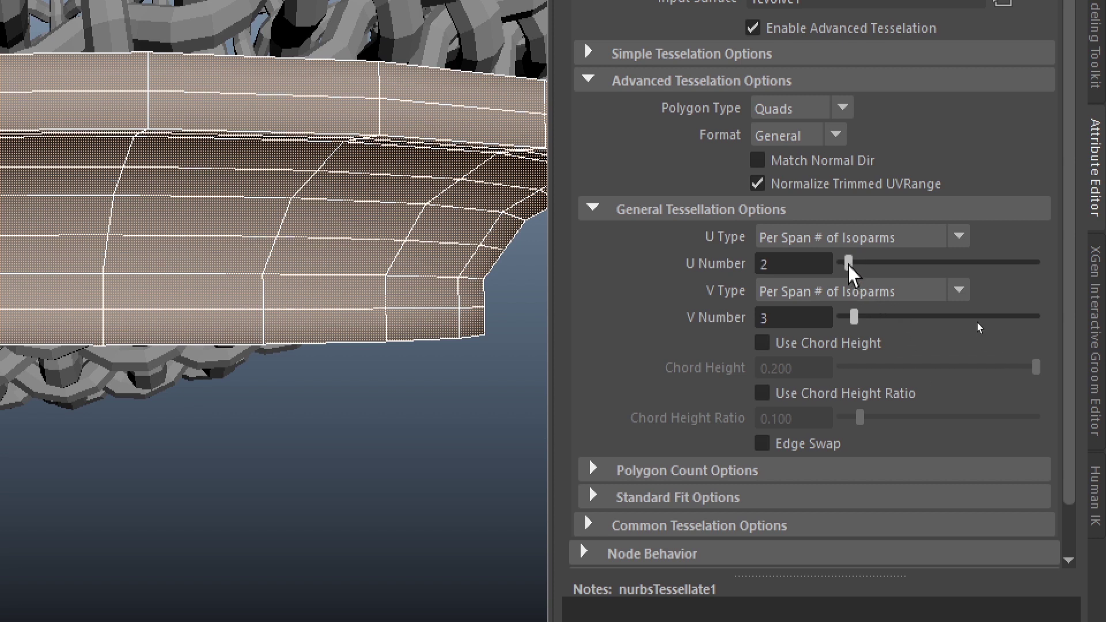
pyautogui.moveTo(857, 316); pyautogui.dragTo(842, 314)
pyautogui.moveTo(848, 263); pyautogui.dragTo(837, 263)
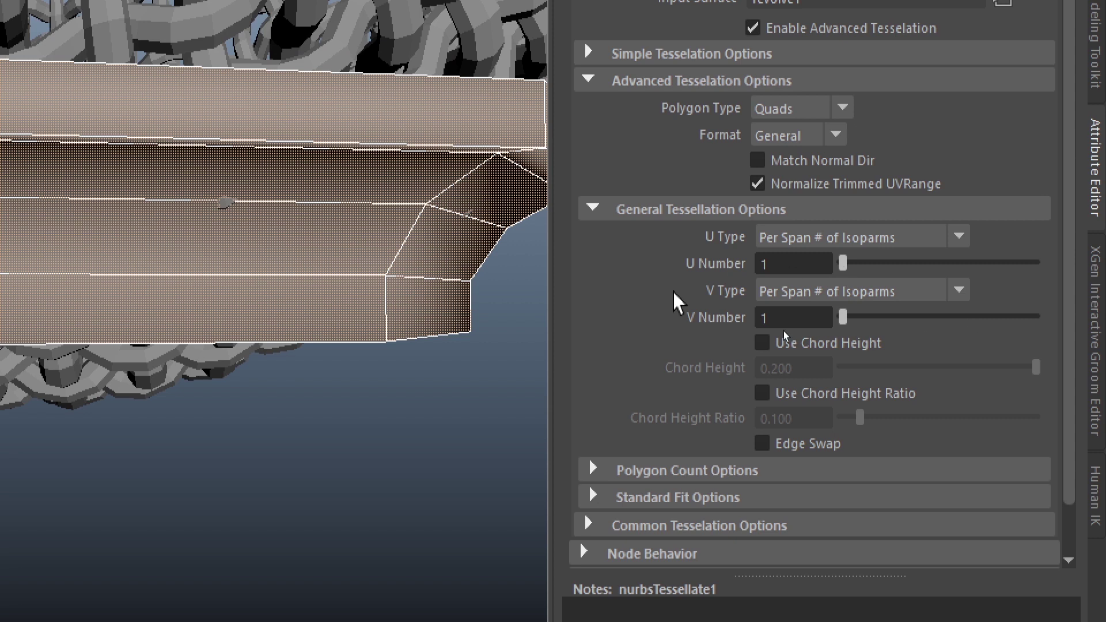
# - Set the collar tessellation's V Number to 3, keeping the U Number at 1
pyautogui.keyDown('alt'); pyautogui.moveTo(285, 243); pyautogui.dragTo(202, 232, button='right'); pyautogui.keyUp('alt')
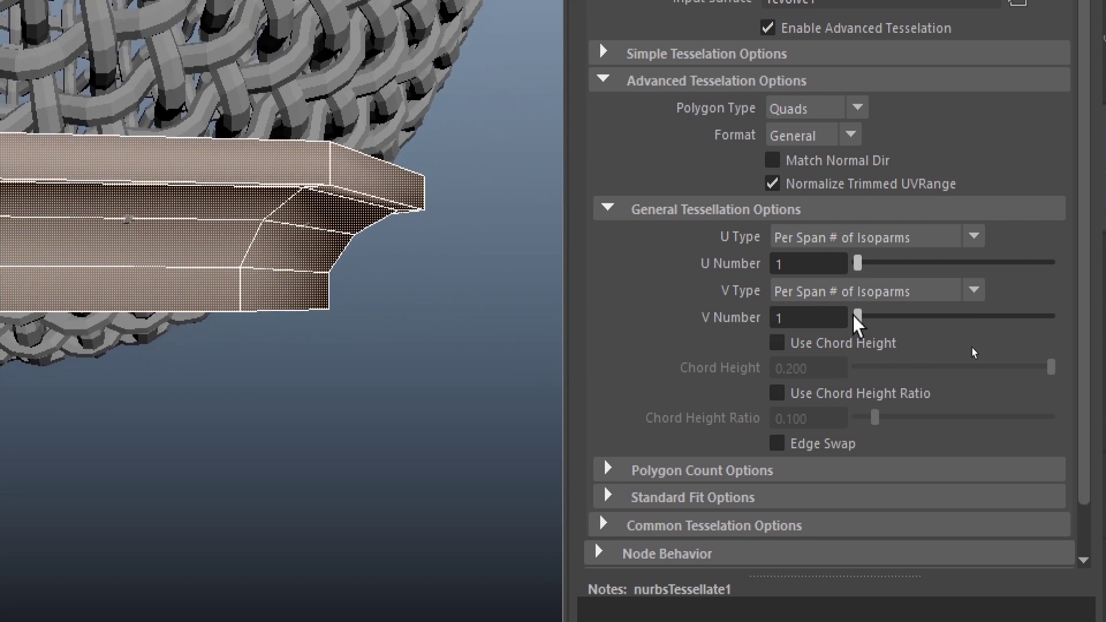
pyautogui.moveTo(842, 316); pyautogui.dragTo(859, 316)
pyautogui.keyDown('alt'); pyautogui.moveTo(280, 262); pyautogui.dragTo(450, 291, button='middle'); pyautogui.keyUp('alt')
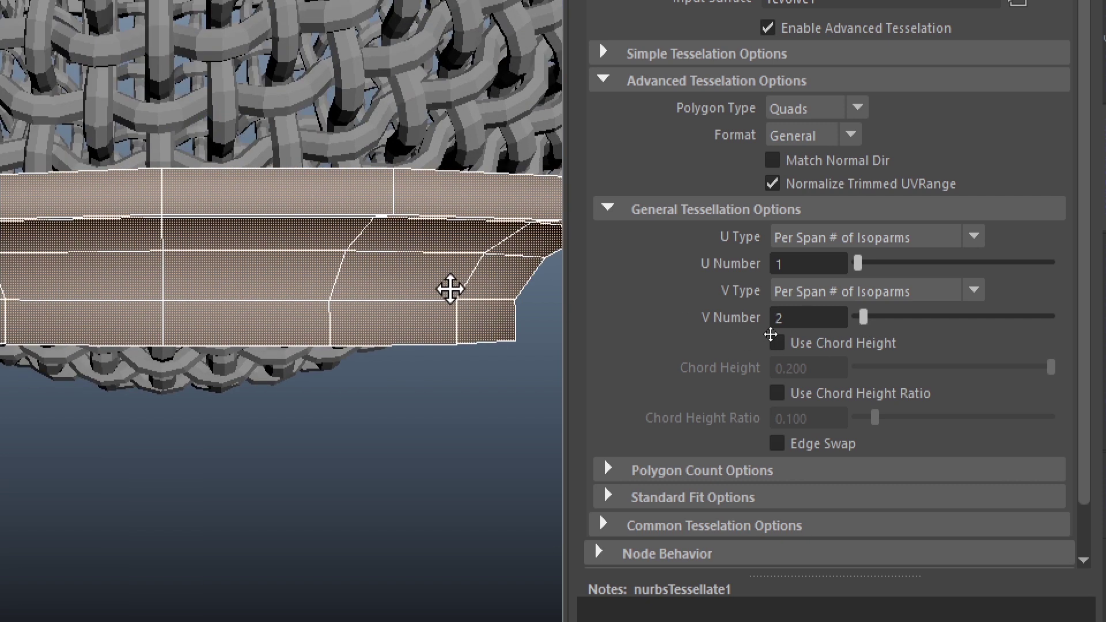
pyautogui.moveTo(866, 316); pyautogui.dragTo(920, 318)
pyautogui.moveTo(903, 319); pyautogui.dragTo(871, 313)
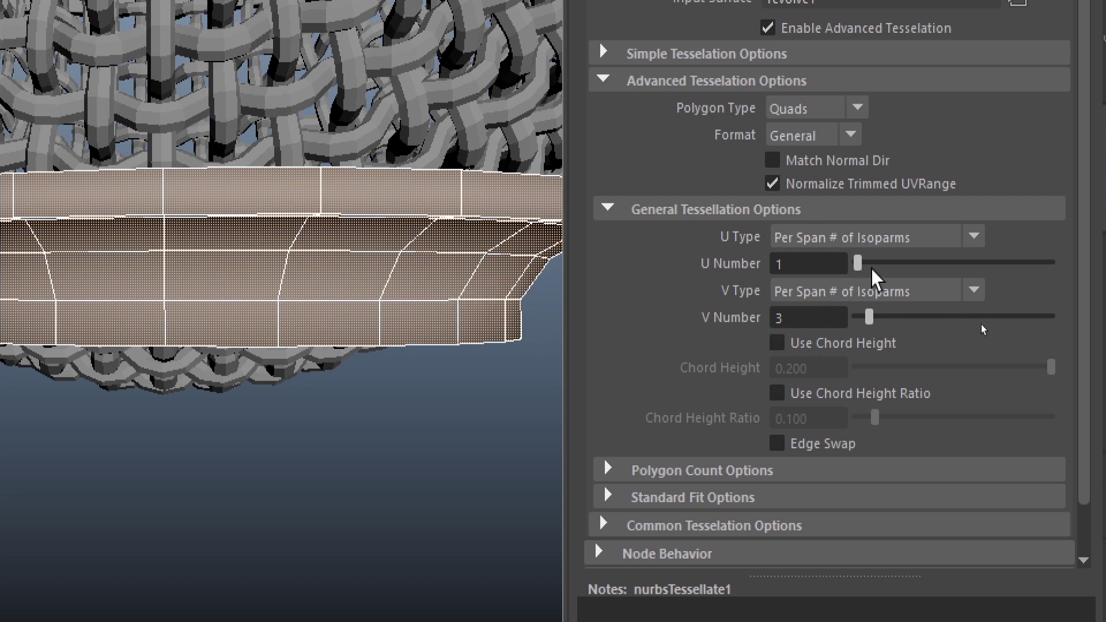
pyautogui.moveTo(859, 268); pyautogui.dragTo(855, 264)
pyautogui.click(800, 318)
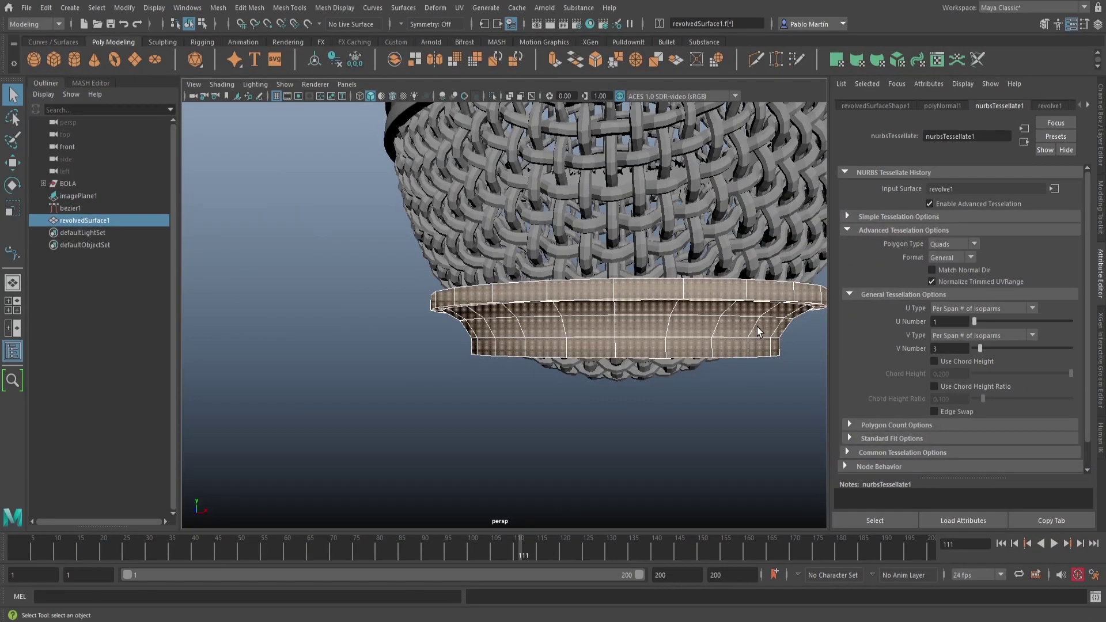
# - Examine the collar's rim and lower edge in smooth preview and return the mesh to unsmoothed display
pyautogui.scroll(-2, 851, 339)
pyautogui.keyDown('alt'); pyautogui.moveTo(701, 302); pyautogui.dragTo(511, 297, button='middle'); pyautogui.keyUp('alt')
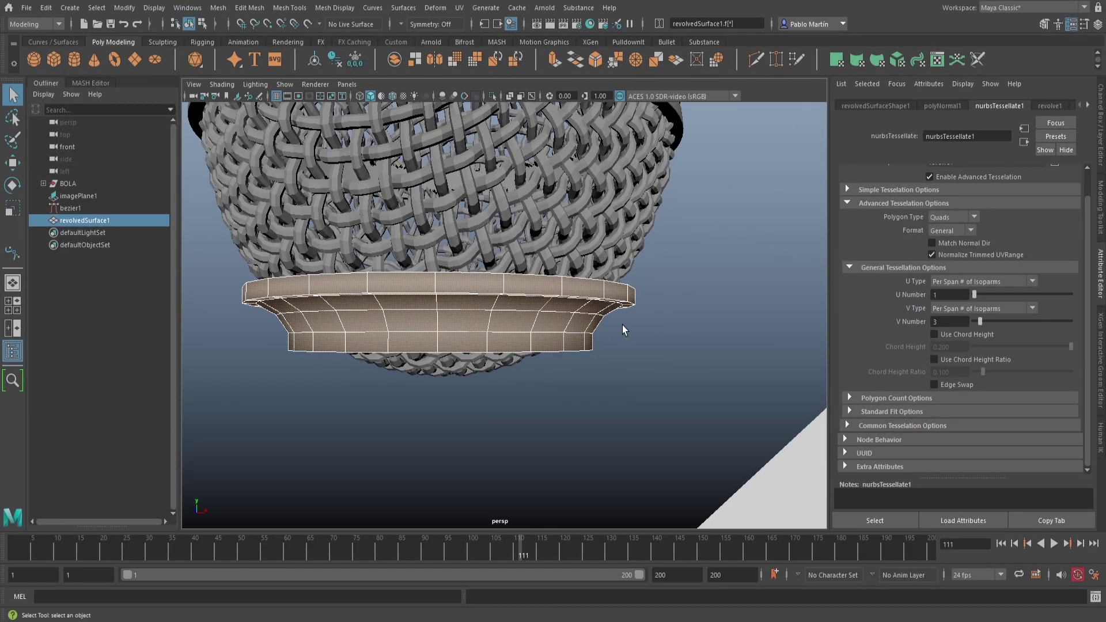
pyautogui.moveTo(582, 297); pyautogui.dragTo(613, 286, button='right')
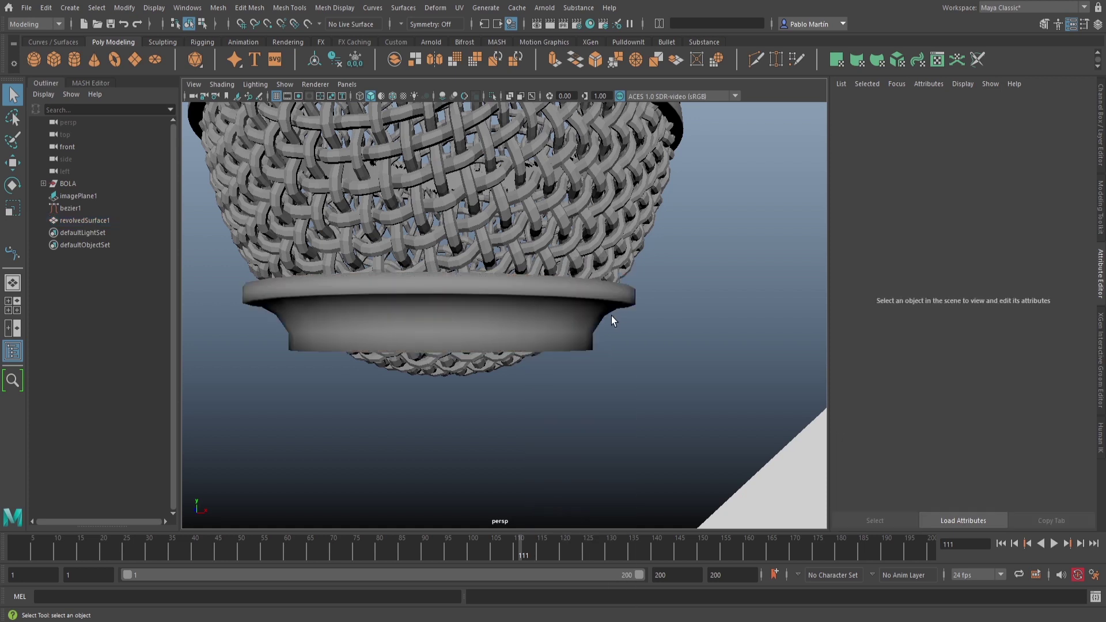
pyautogui.click(573, 310)
pyautogui.click(626, 364)
pyautogui.keyDown('alt'); pyautogui.moveTo(625, 364); pyautogui.dragTo(933, 322, button='right'); pyautogui.keyUp('alt')
pyautogui.keyDown('alt'); pyautogui.moveTo(596, 285); pyautogui.dragTo(602, 308); pyautogui.keyUp('alt')
pyautogui.keyDown('alt'); pyautogui.moveTo(602, 308); pyautogui.dragTo(626, 247, button='middle'); pyautogui.keyUp('alt')
pyautogui.moveTo(563, 277)
pyautogui.keyDown('alt'); pyautogui.mouseDown()
pyautogui.moveTo(570, 255)
pyautogui.moveTo(576, 269)
pyautogui.mouseUp(); pyautogui.keyUp('alt')
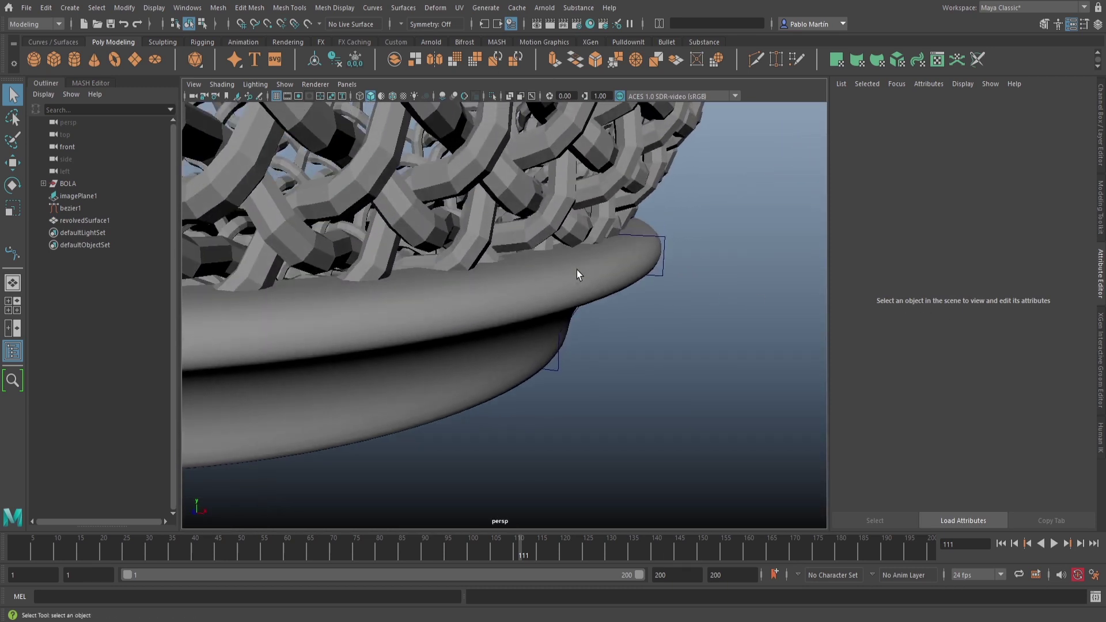
pyautogui.click(576, 269)
pyautogui.press('1')
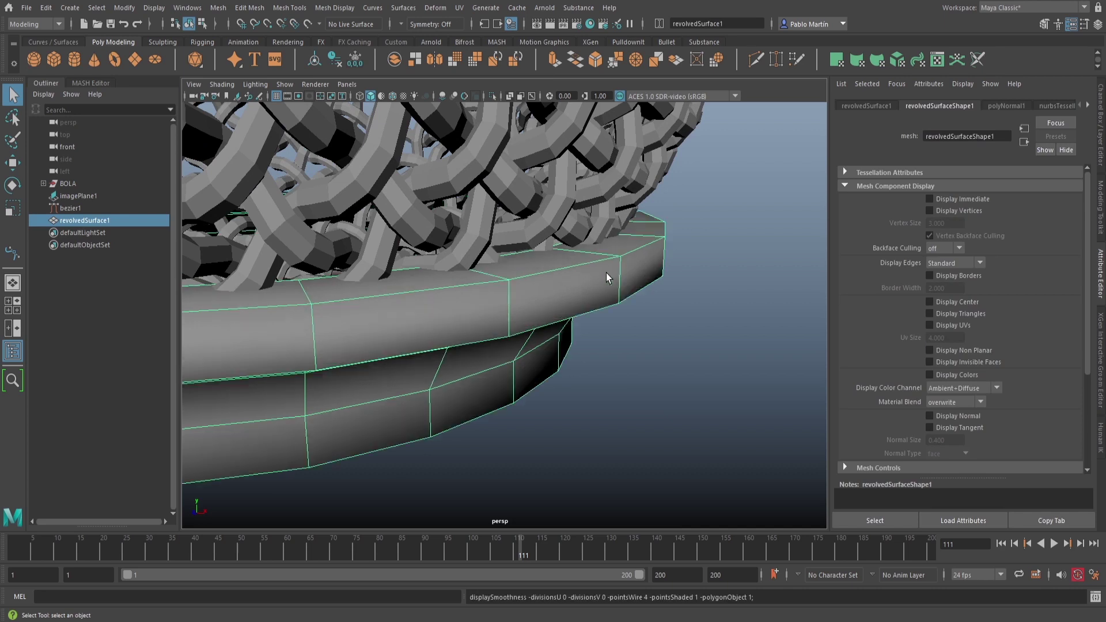
# - Bevel the edge loop around the bottom of the collar with a fraction of 0.07
pyautogui.moveTo(519, 258); pyautogui.dragTo(519, 227, button='right')
pyautogui.click(593, 311)
pyautogui.keyDown('alt'); pyautogui.moveTo(643, 315); pyautogui.dragTo(589, 332); pyautogui.keyUp('alt')
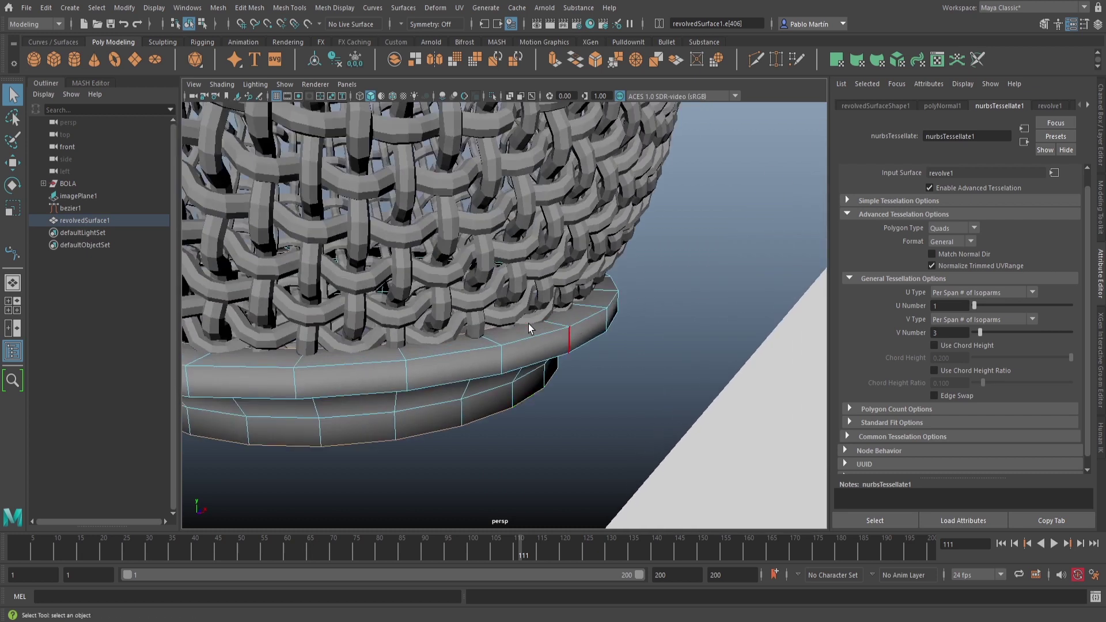
pyautogui.keyDown('alt'); pyautogui.moveTo(529, 328); pyautogui.dragTo(701, 309, button='right'); pyautogui.keyUp('alt')
pyautogui.keyDown('alt'); pyautogui.moveTo(701, 308); pyautogui.dragTo(645, 256, button='middle'); pyautogui.keyUp('alt')
pyautogui.keyDown('alt'); pyautogui.moveTo(659, 295); pyautogui.dragTo(601, 336); pyautogui.keyUp('alt')
pyautogui.hotkey('ctrl', 'b')
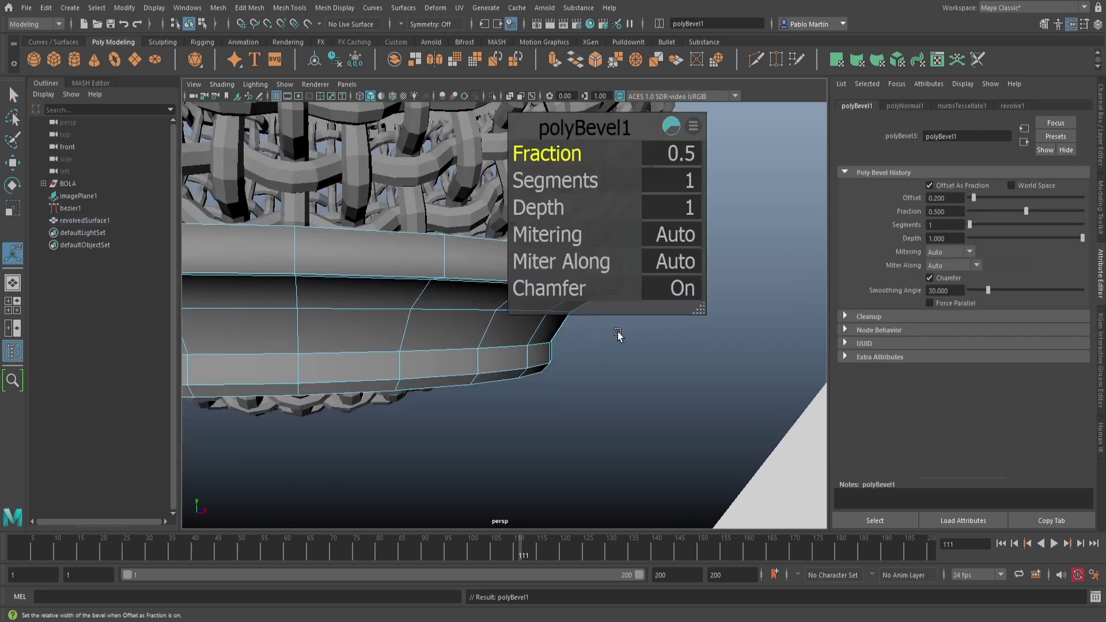
pyautogui.moveTo(582, 157); pyautogui.dragTo(542, 156)
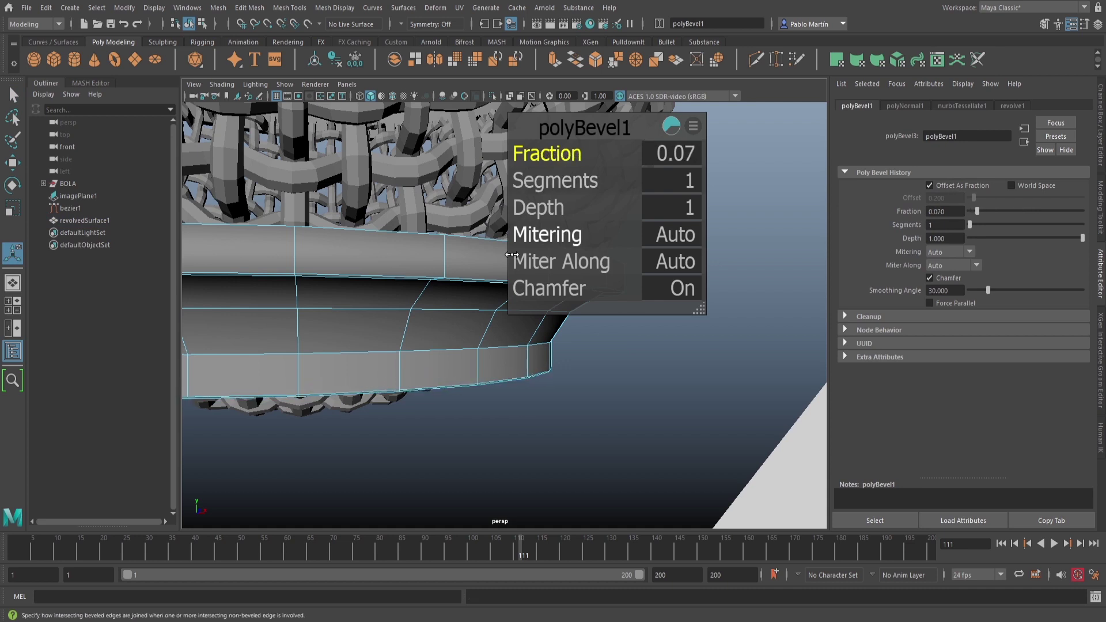
# - Set the bottom edge bevel to 2 segments and a fraction of 0.11, and finish the bevel
pyautogui.keyDown('alt'); pyautogui.moveTo(463, 341); pyautogui.dragTo(455, 282); pyautogui.keyUp('alt')
pyautogui.click(560, 183)
pyautogui.moveTo(562, 183); pyautogui.dragTo(560, 157)
pyautogui.keyDown('alt'); pyautogui.moveTo(420, 241); pyautogui.dragTo(437, 292); pyautogui.keyUp('alt')
pyautogui.keyDown('alt'); pyautogui.moveTo(437, 292); pyautogui.dragTo(413, 217, button='middle'); pyautogui.keyUp('alt')
pyautogui.keyDown('alt'); pyautogui.moveTo(413, 217); pyautogui.dragTo(438, 279, button='right'); pyautogui.keyUp('alt')
pyautogui.press('q')
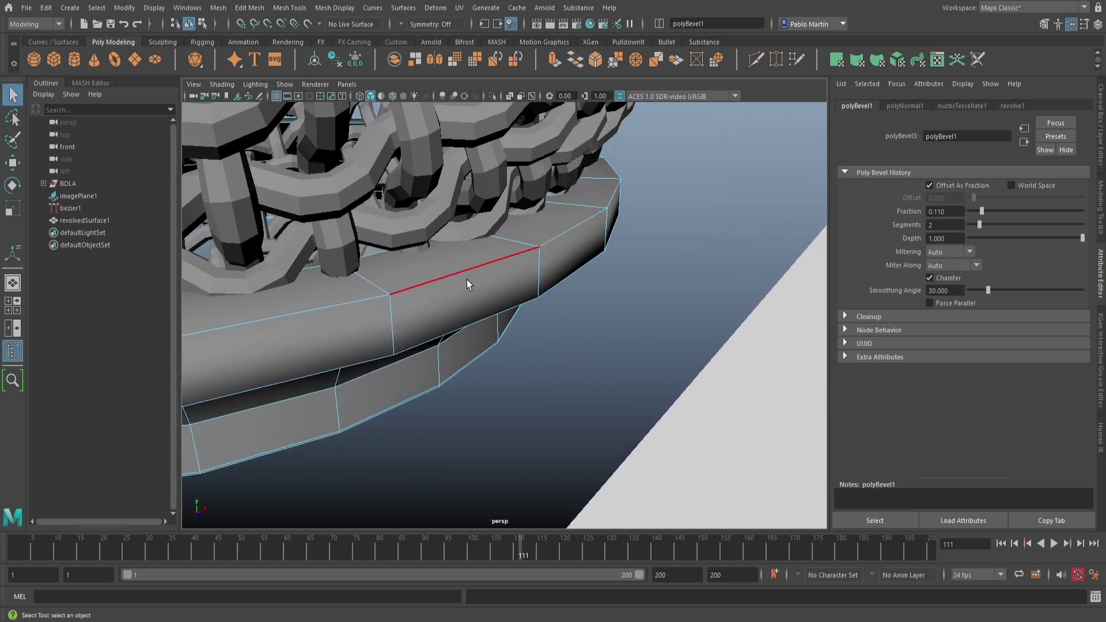
# - Select the whole collar object and isolate it in the viewport
pyautogui.press('F8')
pyautogui.click(466, 279)
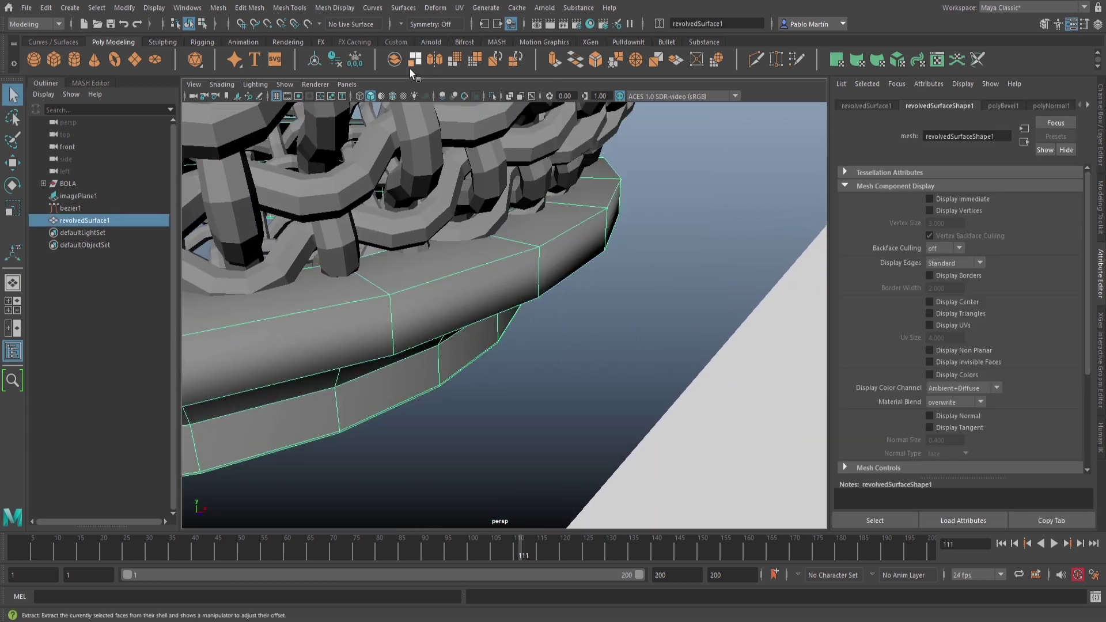
pyautogui.click(491, 96)
pyautogui.keyDown('alt'); pyautogui.moveTo(507, 190); pyautogui.dragTo(533, 267); pyautogui.keyUp('alt')
# - Bevel the upper and lower outer edge loops of the collar's rim with a fraction of 0.31 and 2 segments
pyautogui.moveTo(533, 264); pyautogui.dragTo(533, 231, button='right')
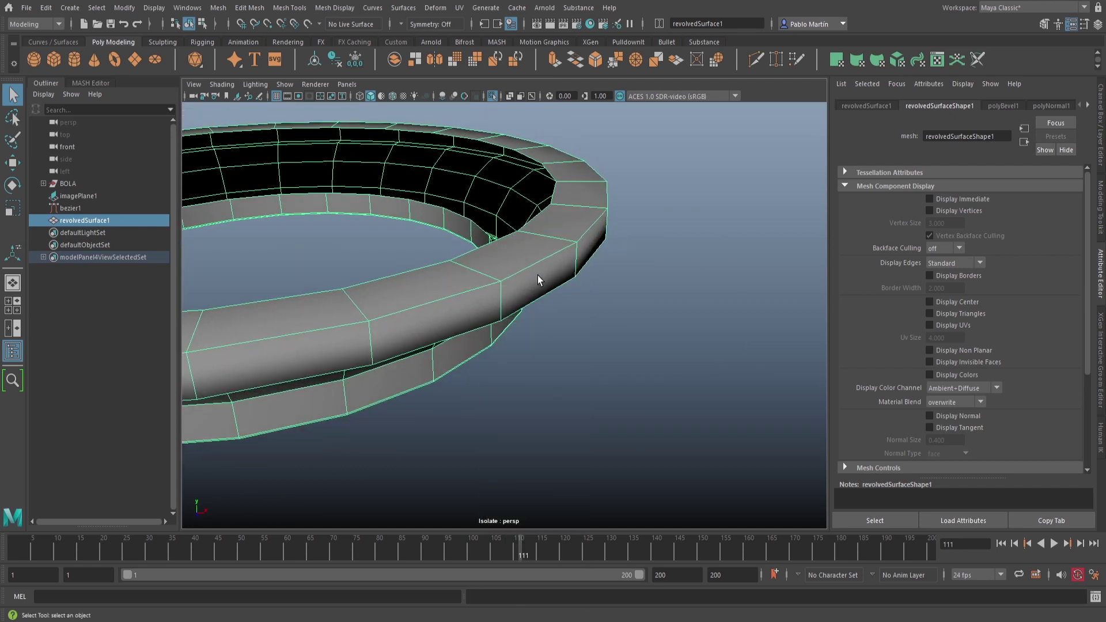
pyautogui.doubleClick(536, 264)
pyautogui.moveTo(538, 333)
pyautogui.keyDown('alt'); pyautogui.mouseDown()
pyautogui.moveTo(531, 289)
pyautogui.moveTo(533, 323)
pyautogui.mouseUp(); pyautogui.keyUp('alt')
pyautogui.keyDown('shift'); pyautogui.click(517, 274); pyautogui.keyUp('shift')
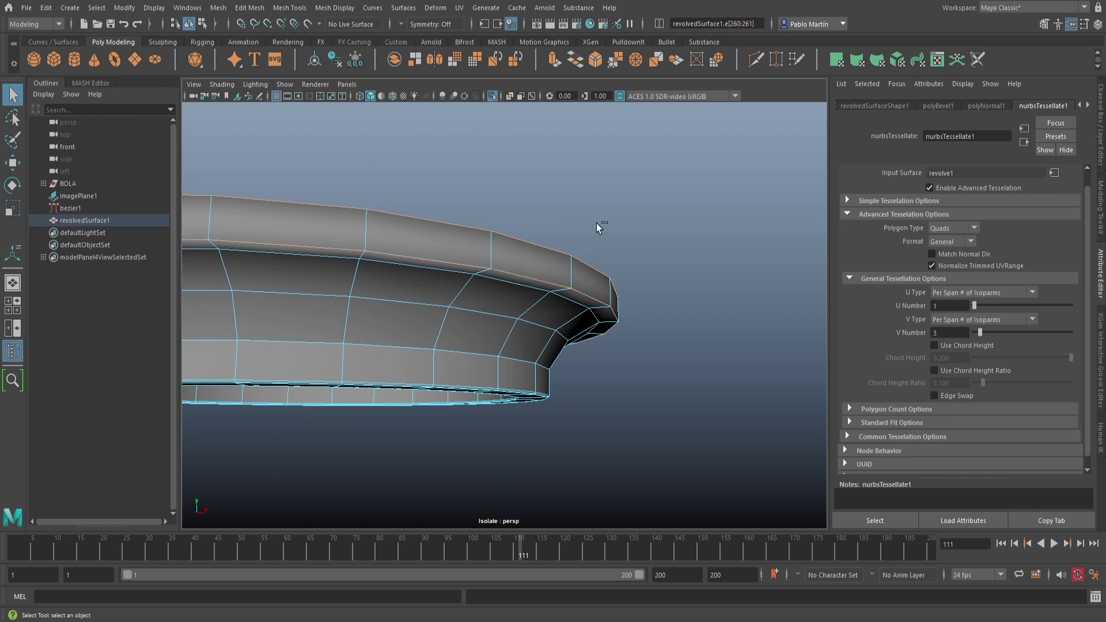
pyautogui.hotkey('ctrl', 'b')
pyautogui.moveTo(547, 154); pyautogui.dragTo(536, 155)
pyautogui.keyDown('alt'); pyautogui.moveTo(418, 232); pyautogui.dragTo(395, 284); pyautogui.keyUp('alt')
pyautogui.keyDown('alt'); pyautogui.moveTo(395, 284); pyautogui.dragTo(540, 266, button='right'); pyautogui.keyUp('alt')
pyautogui.moveTo(542, 183); pyautogui.dragTo(549, 184)
pyautogui.keyDown('alt'); pyautogui.moveTo(645, 373); pyautogui.dragTo(469, 355, button='right'); pyautogui.keyUp('alt')
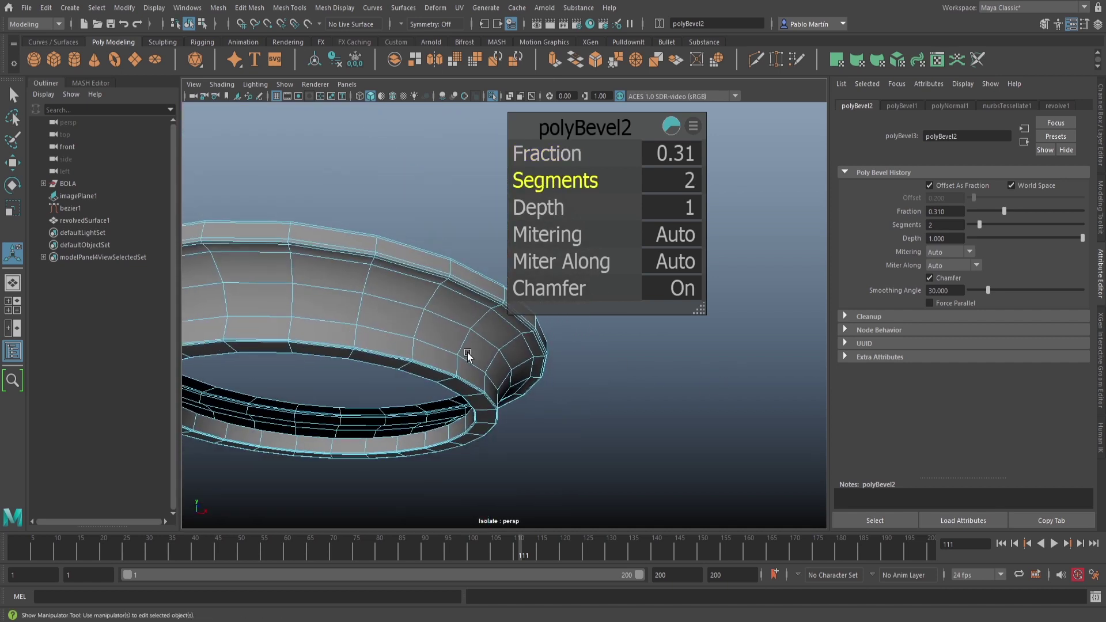
pyautogui.keyDown('alt'); pyautogui.moveTo(468, 356); pyautogui.dragTo(464, 362); pyautogui.keyUp('alt')
# - Examine the bevelled collar in smooth preview and compare it with the unsmoothed mesh
pyautogui.press('3')
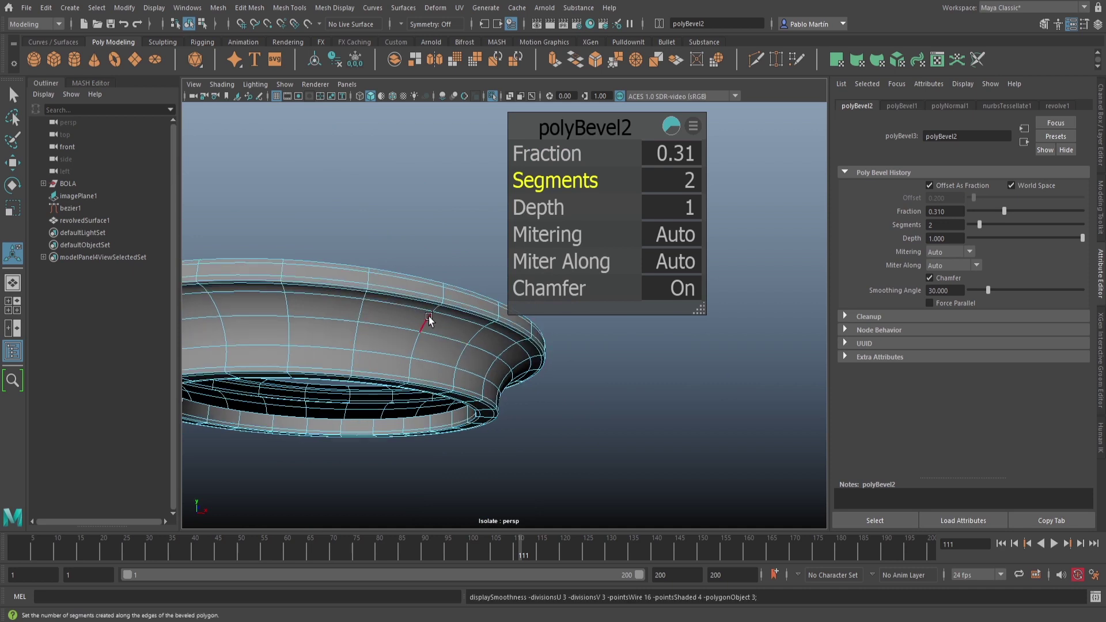
pyautogui.hotkey('alt', 'd')
pyautogui.press('q')
pyautogui.click(440, 318)
pyautogui.keyDown('alt'); pyautogui.moveTo(637, 365); pyautogui.dragTo(646, 298); pyautogui.keyUp('alt')
pyautogui.click(655, 286)
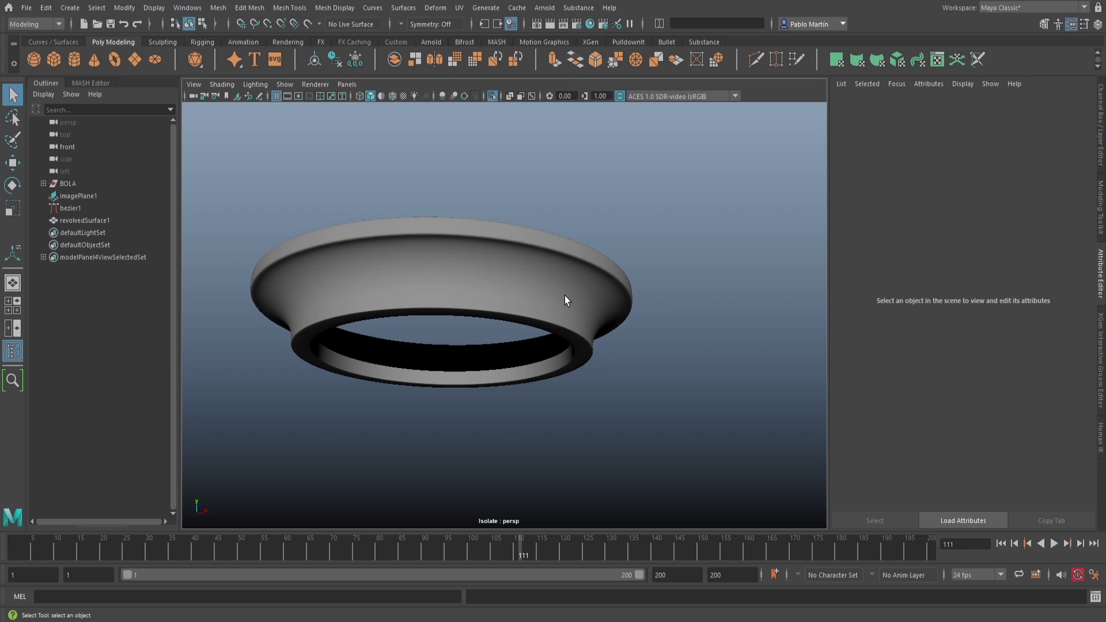
pyautogui.click(565, 295)
pyautogui.press('1')
pyautogui.click(679, 319)
pyautogui.click(565, 299)
pyautogui.press('3')
pyautogui.click(679, 296)
# - Extrude the inner edge loop of the collar's top rim downward by about 0.33
pyautogui.keyDown('alt'); pyautogui.moveTo(679, 296); pyautogui.dragTo(507, 299); pyautogui.keyUp('alt')
pyautogui.keyDown('alt'); pyautogui.moveTo(506, 299); pyautogui.dragTo(704, 322, button='right'); pyautogui.keyUp('alt')
pyautogui.keyDown('alt'); pyautogui.moveTo(704, 323); pyautogui.dragTo(611, 279); pyautogui.keyUp('alt')
pyautogui.moveTo(611, 273); pyautogui.dragTo(607, 251, button='right')
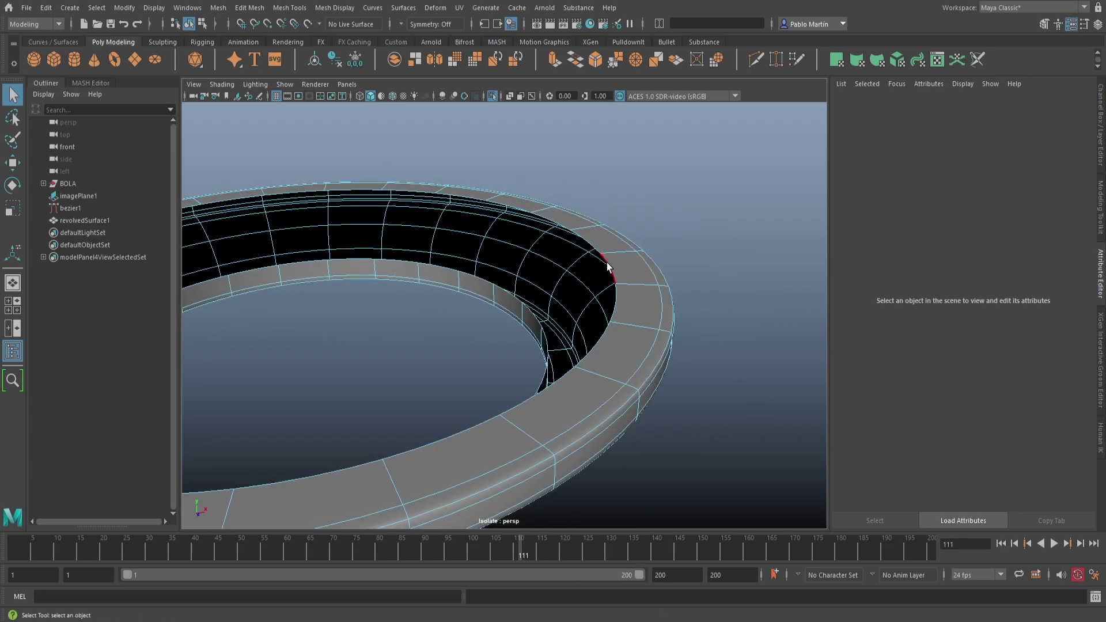
pyautogui.doubleClick(607, 262)
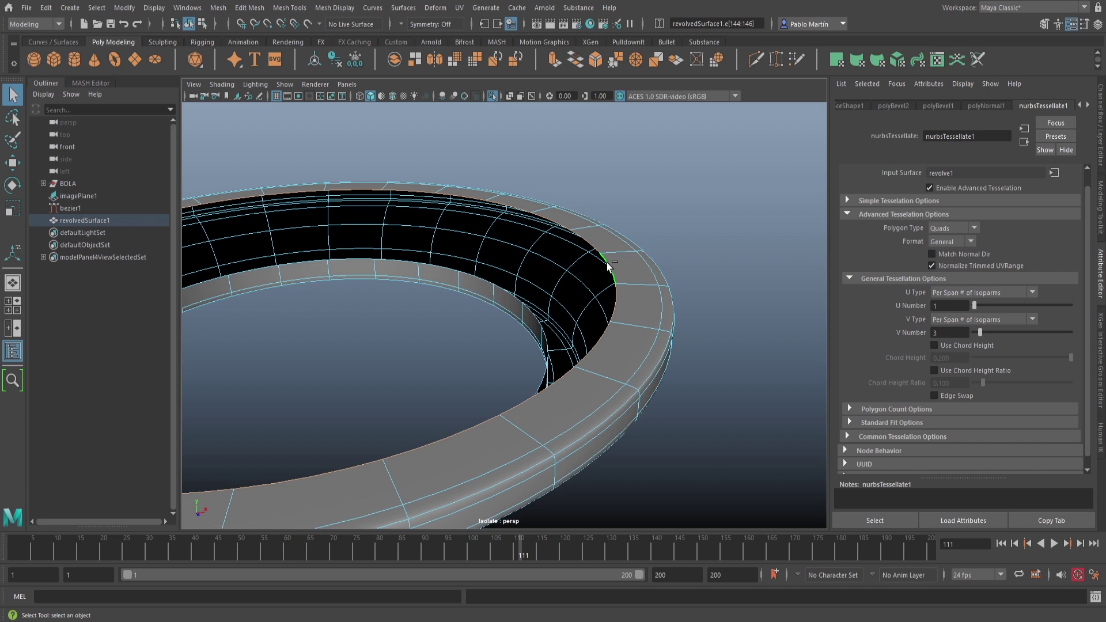
pyautogui.hotkey('ctrl', 'e')
pyautogui.keyDown('alt'); pyautogui.moveTo(572, 285); pyautogui.dragTo(445, 357); pyautogui.keyUp('alt')
pyautogui.moveTo(435, 262); pyautogui.dragTo(434, 297)
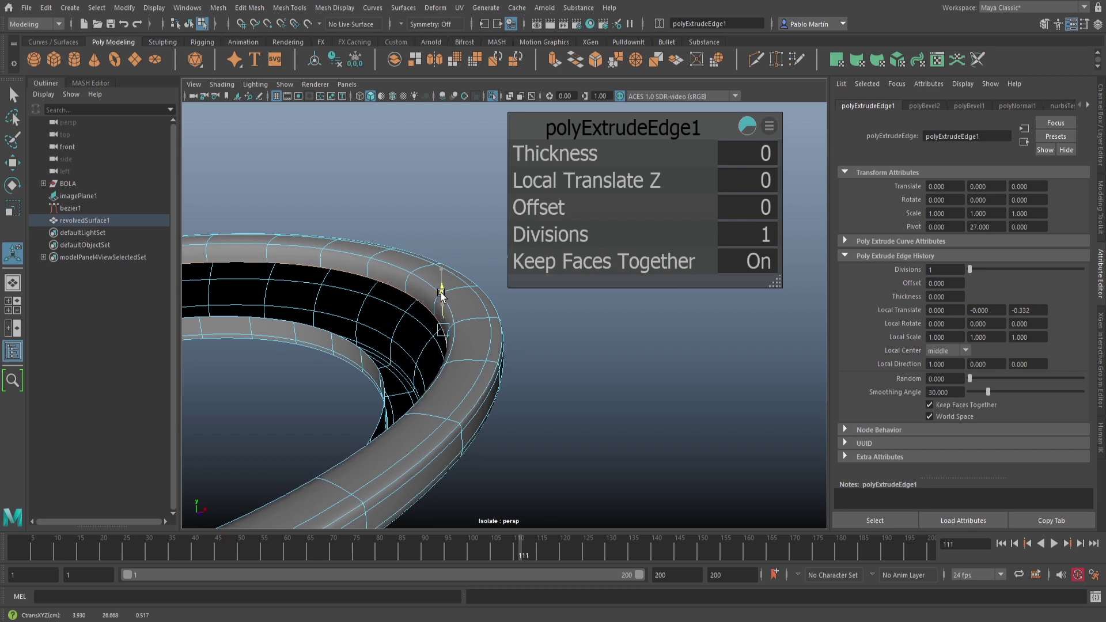
# - Bevel the upper edge loop on the inner side of the collar's top rim with a fraction of 0.16 and 2 segments
pyautogui.press('1')
pyautogui.moveTo(428, 287); pyautogui.dragTo(425, 253, button='right')
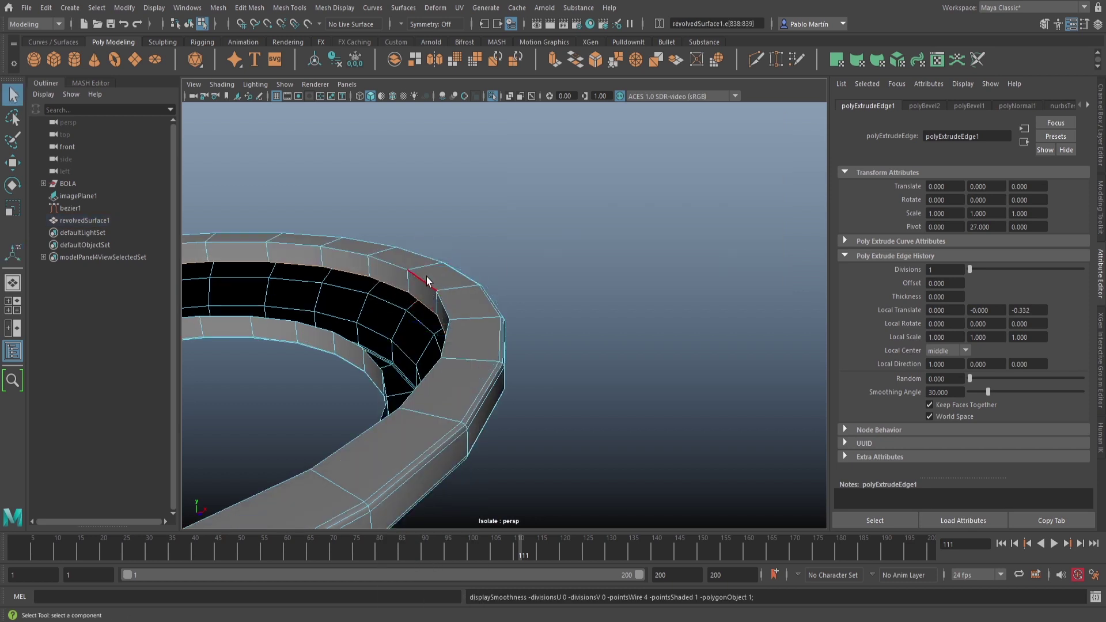
pyautogui.doubleClick(428, 282)
pyautogui.hotkey('ctrl', 'b')
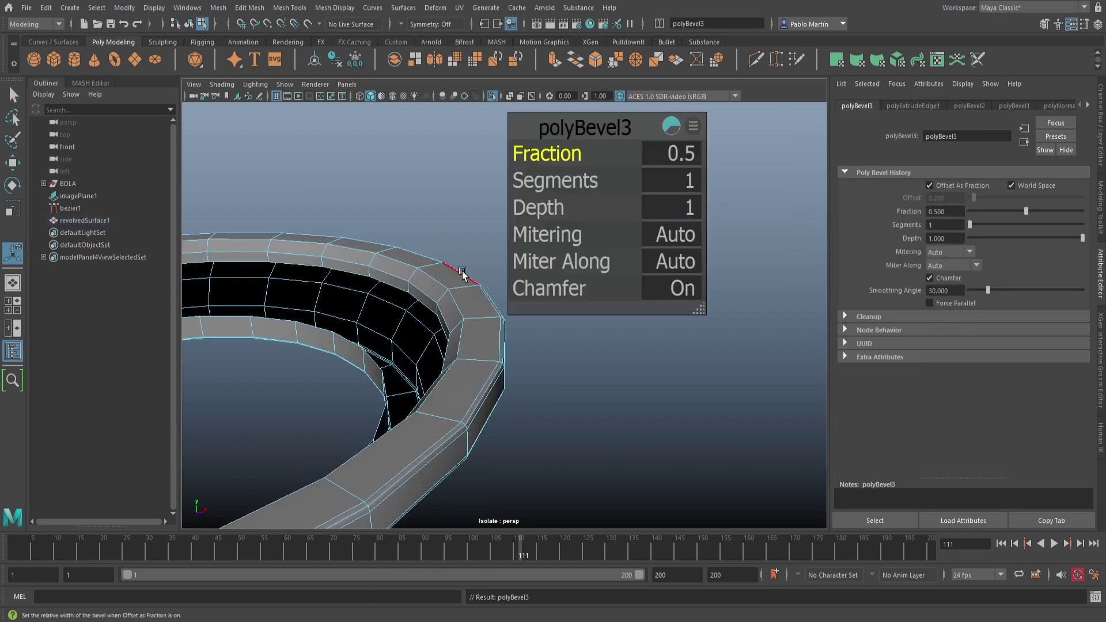
pyautogui.moveTo(556, 156); pyautogui.dragTo(546, 186)
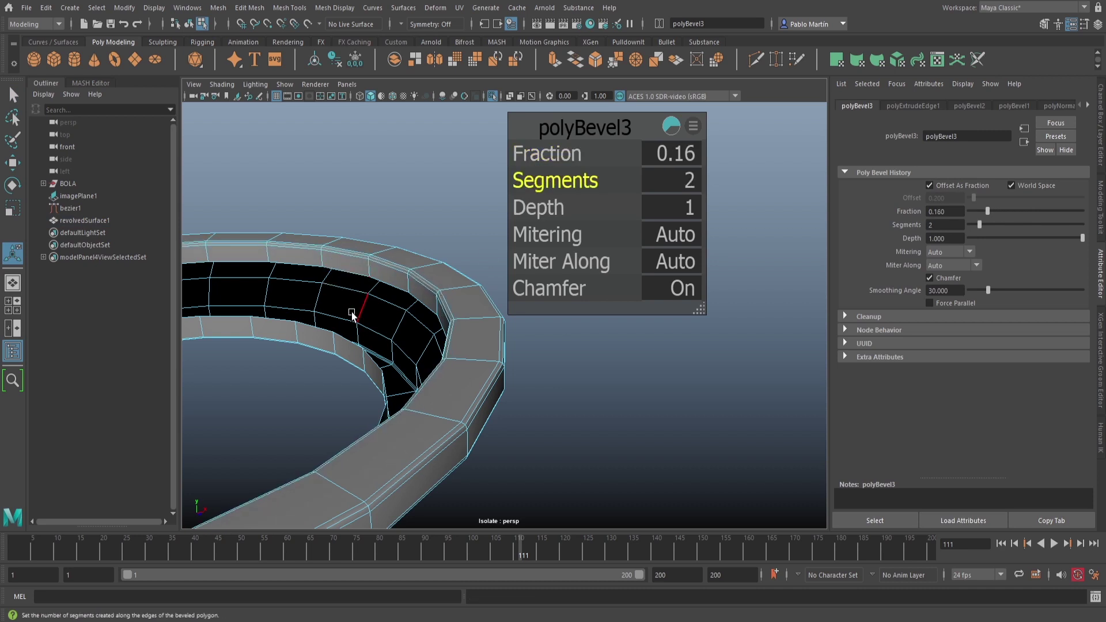
# - Return to object selection with the collar in smooth preview, and turn off isolation to show the whole scene
pyautogui.moveTo(406, 279); pyautogui.dragTo(429, 274, button='right')
pyautogui.press('3')
pyautogui.scroll(-4, 675, 329)
pyautogui.keyDown('alt'); pyautogui.moveTo(461, 360); pyautogui.dragTo(452, 300); pyautogui.keyUp('alt')
pyautogui.keyDown('alt'); pyautogui.moveTo(461, 319); pyautogui.dragTo(642, 281, button='middle'); pyautogui.keyUp('alt')
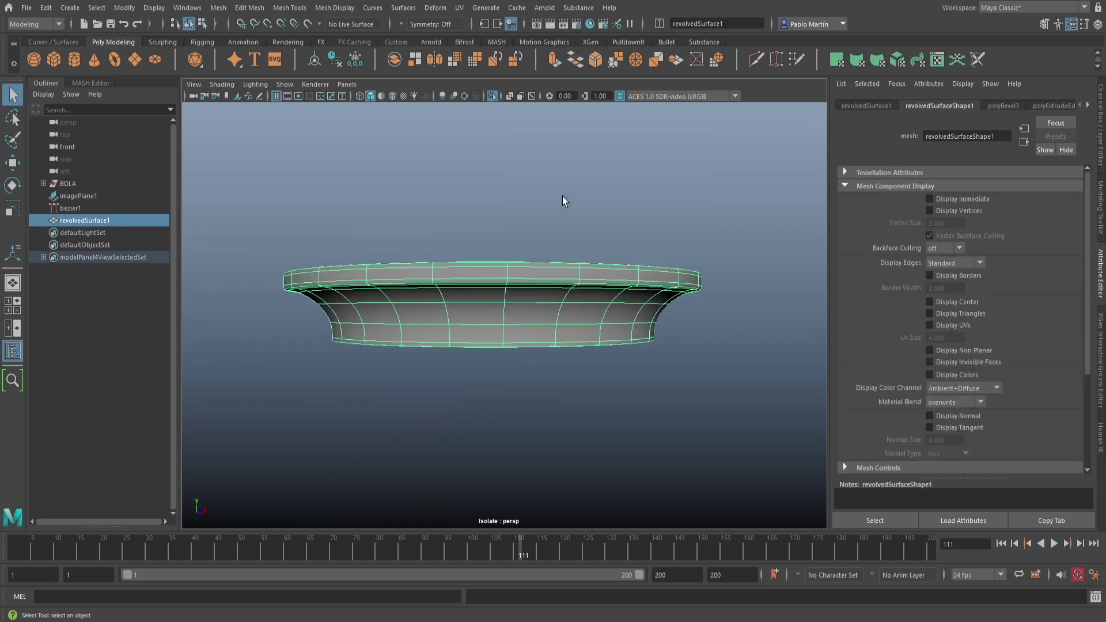
pyautogui.click(563, 201)
pyautogui.keyDown('alt'); pyautogui.moveTo(562, 201); pyautogui.dragTo(489, 335); pyautogui.keyUp('alt')
pyautogui.click(493, 95)
pyautogui.keyDown('alt'); pyautogui.moveTo(524, 258); pyautogui.dragTo(526, 291); pyautogui.keyUp('alt')
pyautogui.keyDown('alt'); pyautogui.moveTo(526, 291); pyautogui.dragTo(468, 296, button='right'); pyautogui.keyUp('alt')
pyautogui.keyDown('alt'); pyautogui.moveTo(495, 340); pyautogui.dragTo(502, 303); pyautogui.keyUp('alt')
pyautogui.press('a')
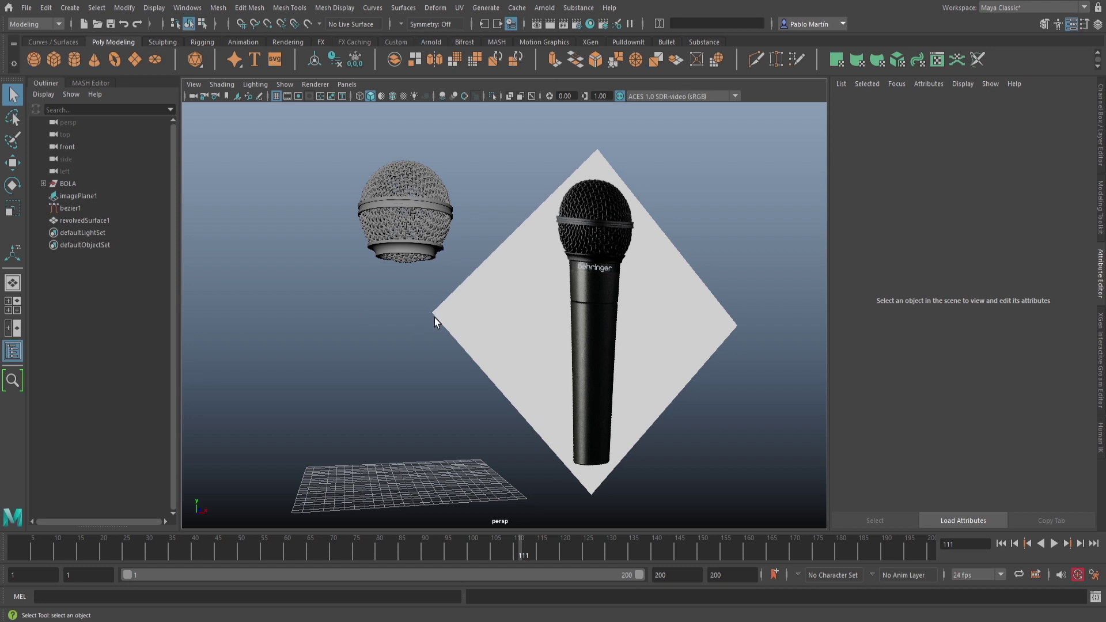
# - Create a polygon cylinder and raise it to just beneath the collar as the microphone's handle
pyautogui.click(73, 61)
pyautogui.keyDown('alt'); pyautogui.moveTo(422, 433); pyautogui.dragTo(395, 453); pyautogui.keyUp('alt')
pyautogui.keyDown('alt'); pyautogui.moveTo(395, 453); pyautogui.dragTo(405, 430, button='middle'); pyautogui.keyUp('alt')
pyautogui.press('w')
pyautogui.moveTo(417, 394); pyautogui.dragTo(417, 253)
# - Set the cylinder's radius to 3.16 and height to 16.45 so that its top fits inside the collar
pyautogui.press('t')
pyautogui.moveTo(541, 181); pyautogui.dragTo(562, 159)
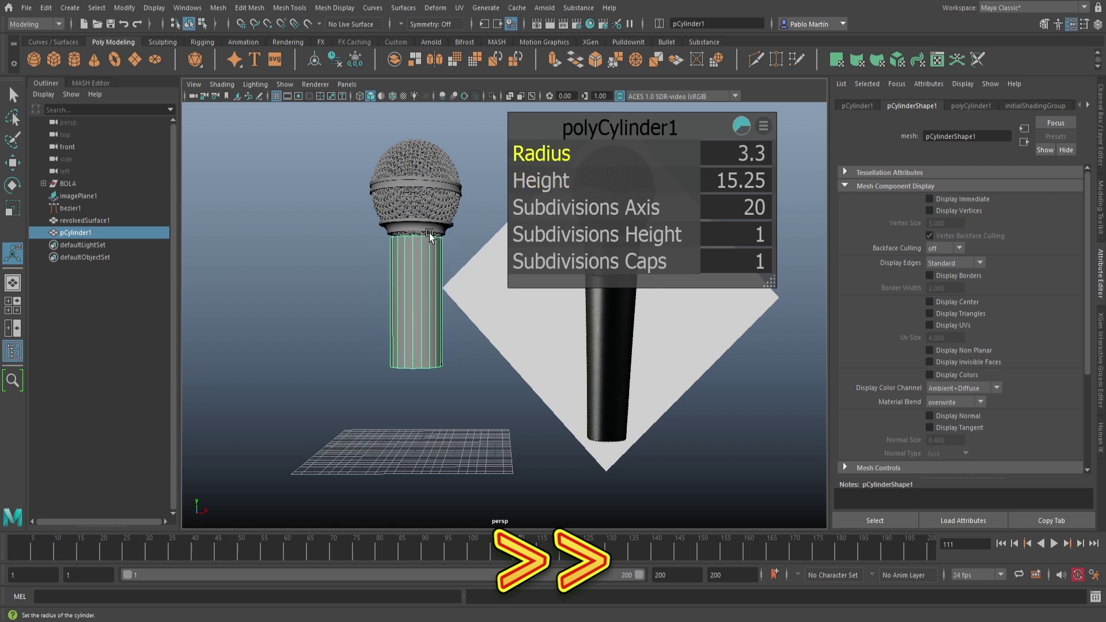
pyautogui.scroll(5, 432, 237)
pyautogui.keyDown('alt'); pyautogui.moveTo(432, 236); pyautogui.dragTo(432, 282, button='middle'); pyautogui.keyUp('alt')
pyautogui.moveTo(546, 187); pyautogui.dragTo(554, 185)
pyautogui.keyDown('alt'); pyautogui.moveTo(323, 229); pyautogui.dragTo(306, 210); pyautogui.keyUp('alt')
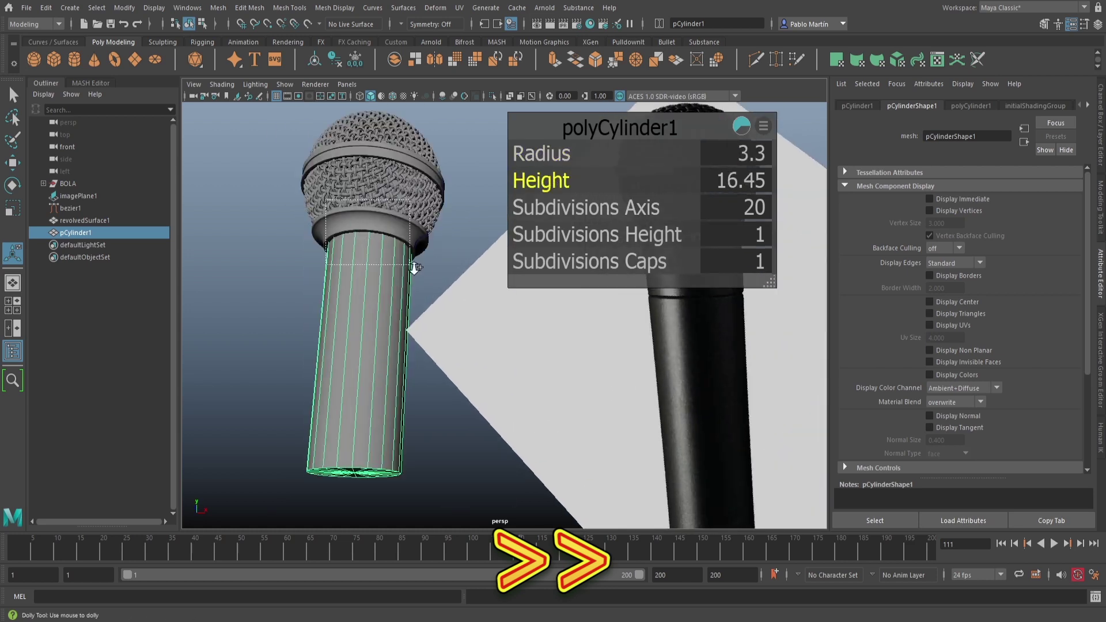
pyautogui.scroll(8, 414, 265)
pyautogui.keyDown('alt'); pyautogui.moveTo(405, 338); pyautogui.dragTo(414, 326); pyautogui.keyUp('alt')
pyautogui.moveTo(549, 155); pyautogui.dragTo(541, 154)
pyautogui.scroll(-9, 301, 360)
pyautogui.keyDown('alt'); pyautogui.moveTo(453, 435); pyautogui.dragTo(380, 270, button='middle'); pyautogui.keyUp('alt')
# - In an orthographic view, move the cylinder's bottom vertices down to the grid, lengthening the handle
pyautogui.press('space')
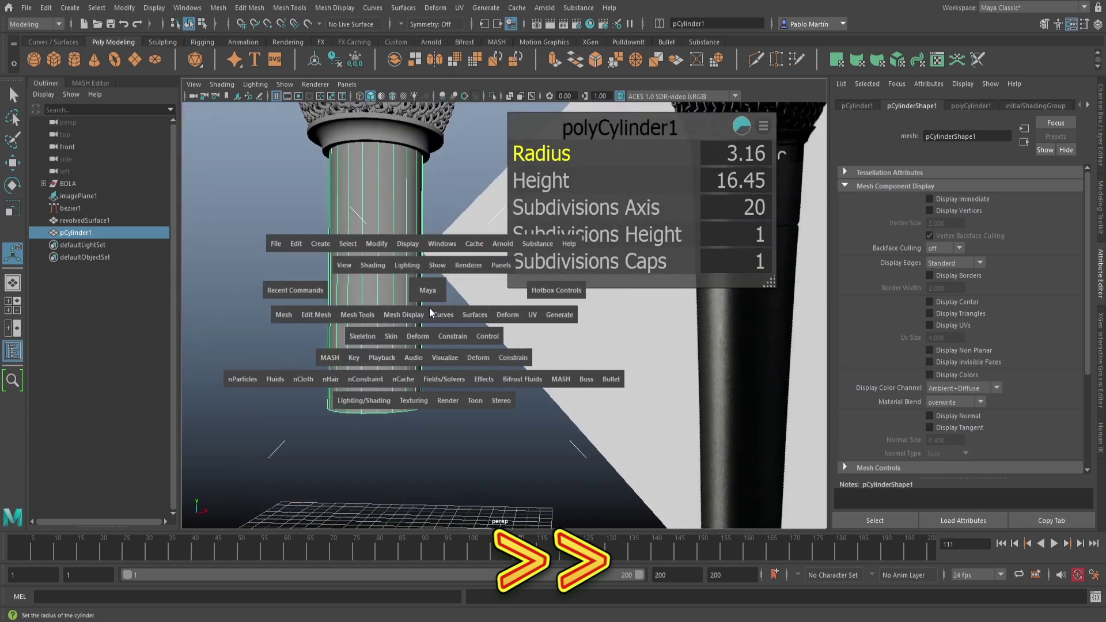
pyautogui.moveTo(431, 293); pyautogui.dragTo(432, 315)
pyautogui.scroll(-5, 375, 316)
pyautogui.keyDown('alt'); pyautogui.moveTo(570, 395); pyautogui.dragTo(444, 313, button='middle'); pyautogui.keyUp('alt')
pyautogui.press('q')
pyautogui.scroll(3, 360, 371)
pyautogui.keyDown('alt'); pyautogui.moveTo(345, 373); pyautogui.dragTo(445, 372, button='middle'); pyautogui.keyUp('alt')
pyautogui.moveTo(410, 299); pyautogui.dragTo(366, 303, button='right')
pyautogui.moveTo(354, 370); pyautogui.dragTo(497, 427)
pyautogui.press('w')
pyautogui.moveTo(416, 342); pyautogui.dragTo(402, 483)
pyautogui.press('x')
# - Scale the bottom vertices inward to taper the handle, and return to the perspective view
pyautogui.press('r')
pyautogui.keyDown('ctrl'); pyautogui.click(412, 427); pyautogui.keyUp('ctrl')
pyautogui.moveTo(407, 306); pyautogui.dragTo(435, 274, button='right')
pyautogui.press('space')
pyautogui.moveTo(498, 269); pyautogui.dragTo(526, 292)
# - Isolate the handle and bevel the edge loop at its end with a smaller fraction and additional segments
pyautogui.scroll(-5, 461, 285)
pyautogui.click(492, 97)
pyautogui.scroll(5, 507, 276)
pyautogui.moveTo(455, 237); pyautogui.dragTo(452, 196, button='right')
pyautogui.doubleClick(484, 220)
pyautogui.keyDown('alt'); pyautogui.moveTo(509, 377); pyautogui.dragTo(488, 417); pyautogui.keyUp('alt')
pyautogui.hotkey('ctrl', 'b')
pyautogui.moveTo(575, 154); pyautogui.dragTo(547, 154)
pyautogui.moveTo(547, 181); pyautogui.dragTo(557, 181)
pyautogui.keyDown('alt'); pyautogui.moveTo(485, 271); pyautogui.dragTo(464, 339); pyautogui.keyUp('alt')
# - Return to object selection, check the bevelled handle, and turn off isolation
pyautogui.scroll(-5, 461, 330)
pyautogui.keyDown('alt'); pyautogui.moveTo(423, 246); pyautogui.dragTo(413, 280); pyautogui.keyUp('alt')
pyautogui.press('q')
pyautogui.moveTo(404, 292); pyautogui.dragTo(417, 280, button='right')
pyautogui.click(490, 274)
pyautogui.keyDown('alt'); pyautogui.moveTo(399, 247); pyautogui.dragTo(387, 270); pyautogui.keyUp('alt')
pyautogui.scroll(5, 406, 268)
pyautogui.click(410, 265)
pyautogui.scroll(-8, 398, 285)
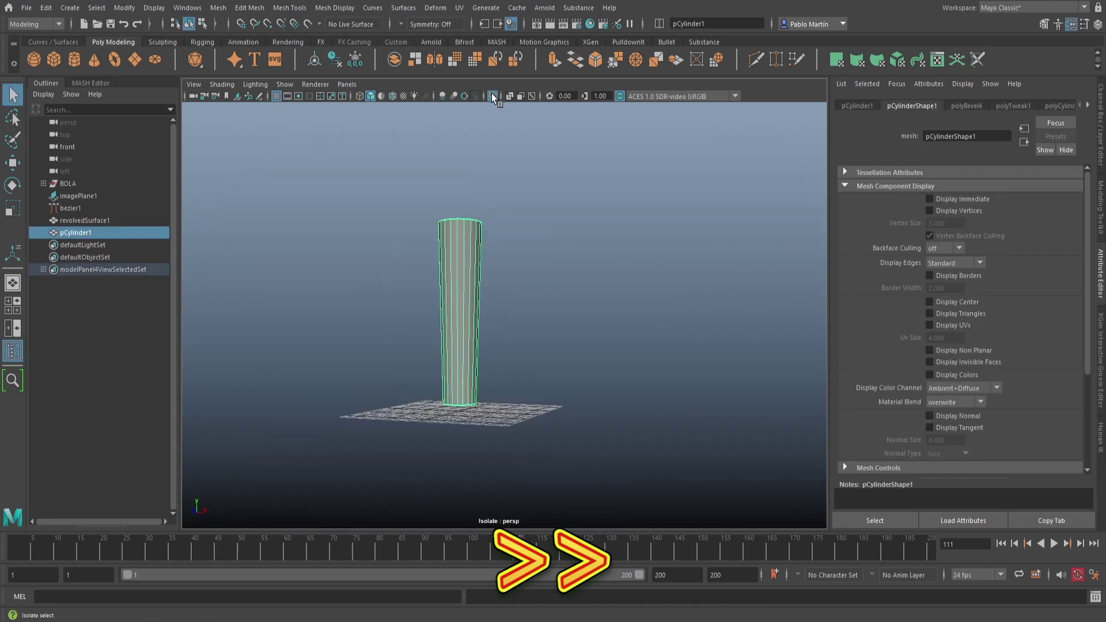
pyautogui.click(492, 96)
# - Examine the tapered handle from several distances, focusing on its lower end
pyautogui.keyDown('alt'); pyautogui.moveTo(433, 326); pyautogui.dragTo(407, 343); pyautogui.keyUp('alt')
pyautogui.scroll(5, 461, 326)
pyautogui.moveTo(413, 445)
pyautogui.keyDown('alt'); pyautogui.mouseDown(button='middle')
pyautogui.moveTo(444, 403)
pyautogui.moveTo(395, 447)
pyautogui.mouseUp(button='middle'); pyautogui.keyUp('alt')
pyautogui.keyDown('alt'); pyautogui.moveTo(395, 447); pyautogui.dragTo(610, 294, button='right'); pyautogui.keyUp('alt')
pyautogui.keyDown('alt'); pyautogui.moveTo(611, 294); pyautogui.dragTo(403, 378, button='middle'); pyautogui.keyUp('alt')
pyautogui.keyDown('alt'); pyautogui.moveTo(403, 378); pyautogui.dragTo(693, 363, button='right'); pyautogui.keyUp('alt')
pyautogui.keyDown('alt'); pyautogui.moveTo(584, 370); pyautogui.dragTo(371, 385, button='right'); pyautogui.keyUp('alt')
pyautogui.keyDown('alt'); pyautogui.moveTo(399, 394); pyautogui.dragTo(530, 276, button='middle'); pyautogui.keyUp('alt')
pyautogui.keyDown('alt'); pyautogui.moveTo(326, 354); pyautogui.dragTo(544, 346, button='right'); pyautogui.keyUp('alt')
pyautogui.keyDown('alt'); pyautogui.moveTo(545, 346); pyautogui.dragTo(649, 316, button='middle'); pyautogui.keyUp('alt')
pyautogui.keyDown('alt'); pyautogui.moveTo(461, 315); pyautogui.dragTo(580, 311, button='right'); pyautogui.keyUp('alt')
pyautogui.keyDown('alt'); pyautogui.moveTo(580, 311); pyautogui.dragTo(631, 318, button='middle'); pyautogui.keyUp('alt')
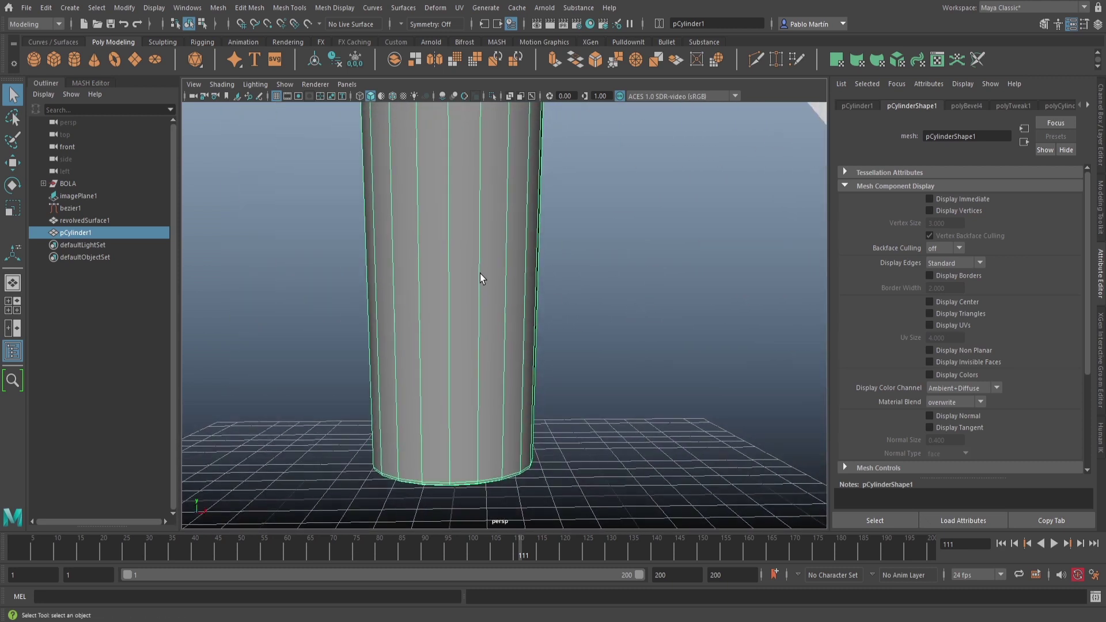
# - Insert an edge loop around the lower part of the handle with the Multi-Cut tool
pyautogui.click(1101, 224)
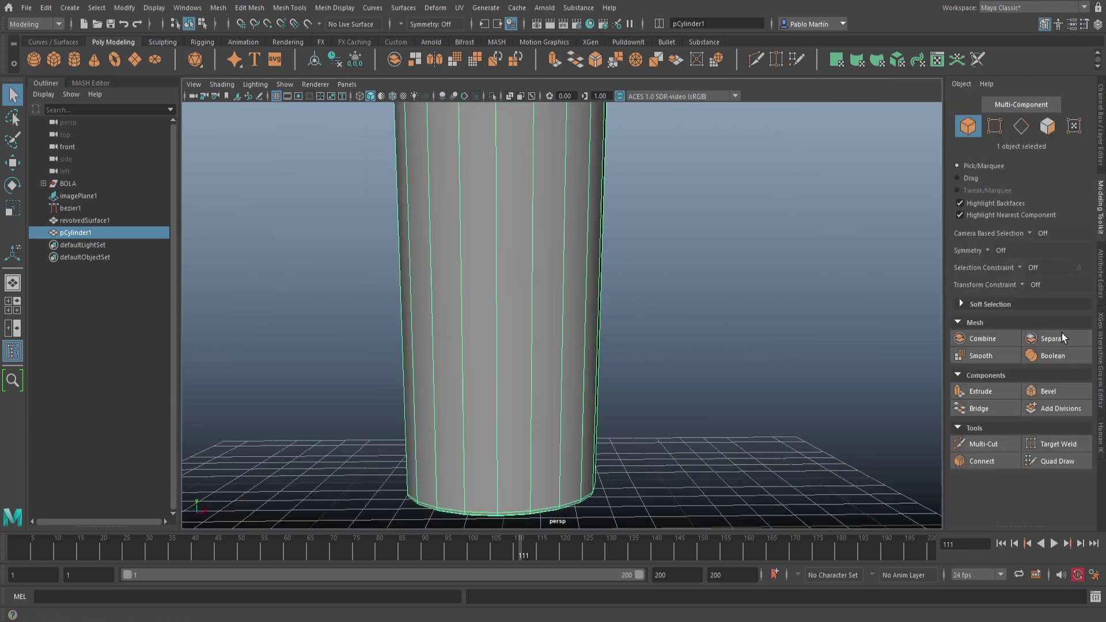
pyautogui.click(991, 442)
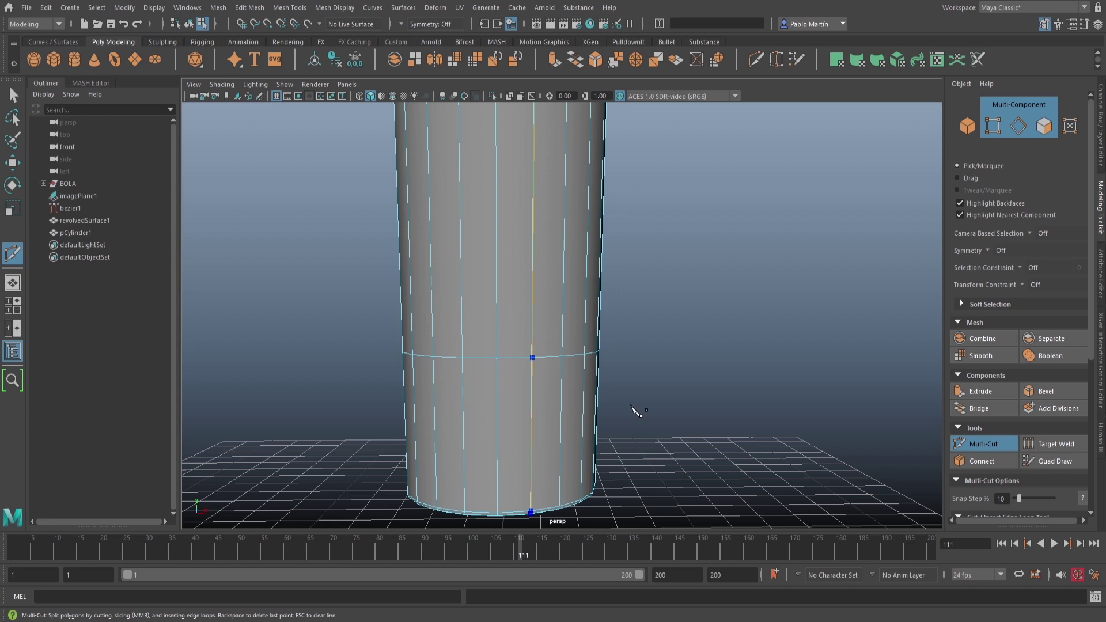
# - Bevel the new edge loop near the handle's bottom with a fraction of 0.06 to form a narrow face band
pyautogui.press('q')
pyautogui.moveTo(533, 297); pyautogui.dragTo(534, 272, button='right')
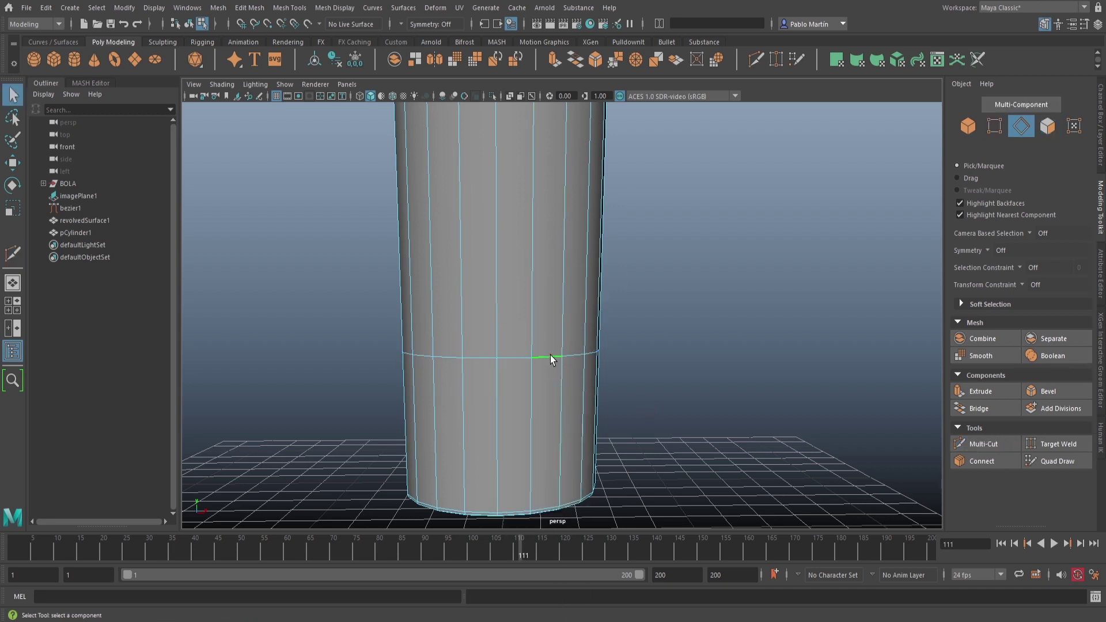
pyautogui.doubleClick(551, 356)
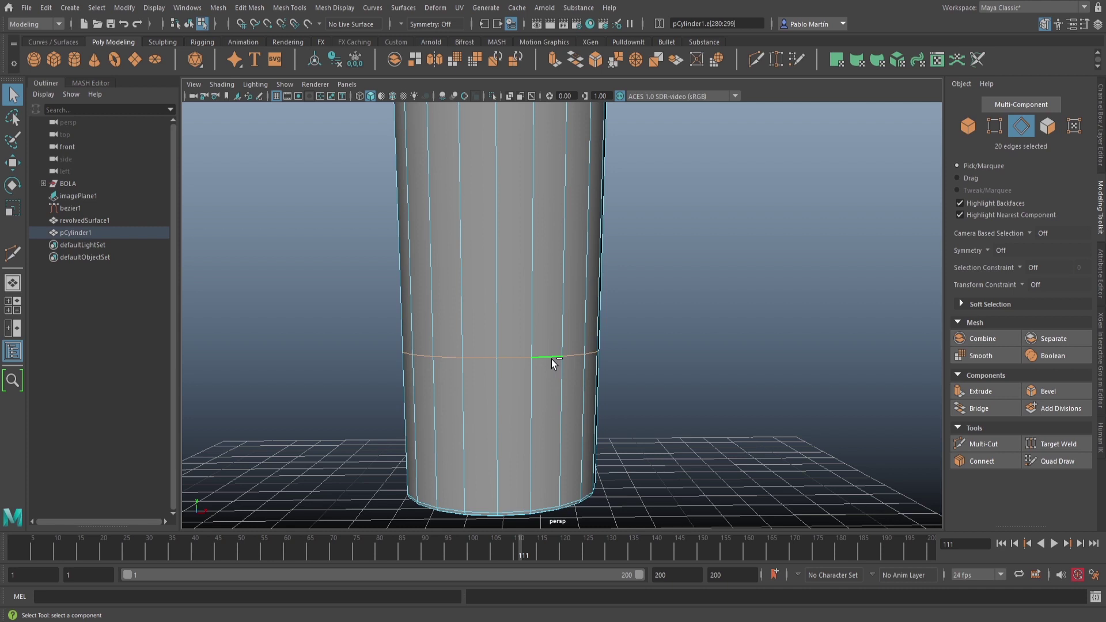
pyautogui.hotkey('ctrl', 'b')
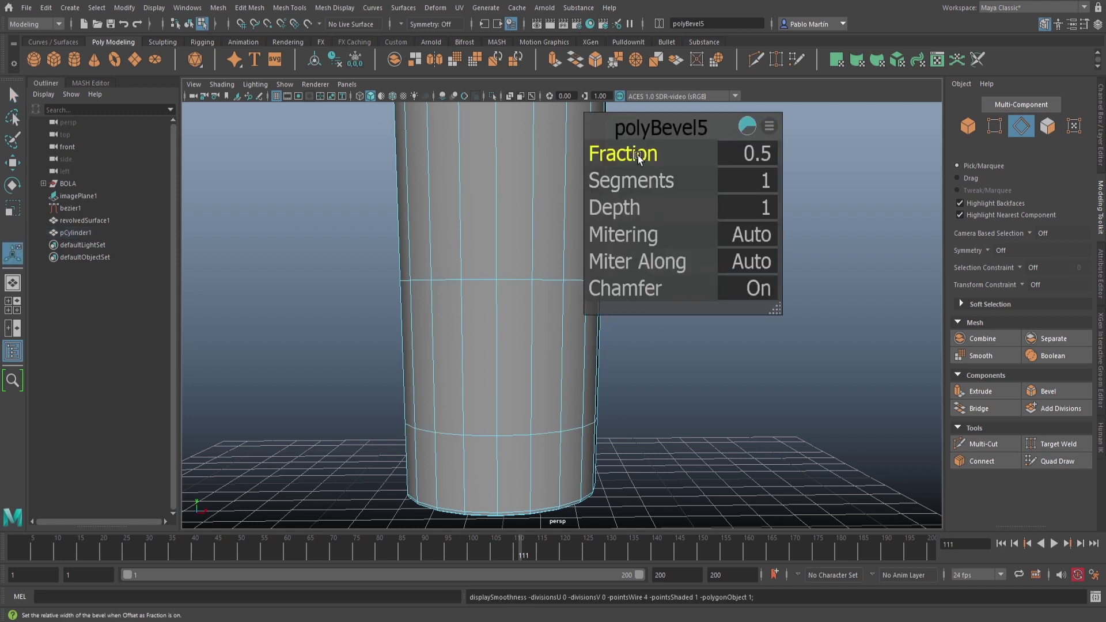
pyautogui.moveTo(638, 154); pyautogui.dragTo(612, 161)
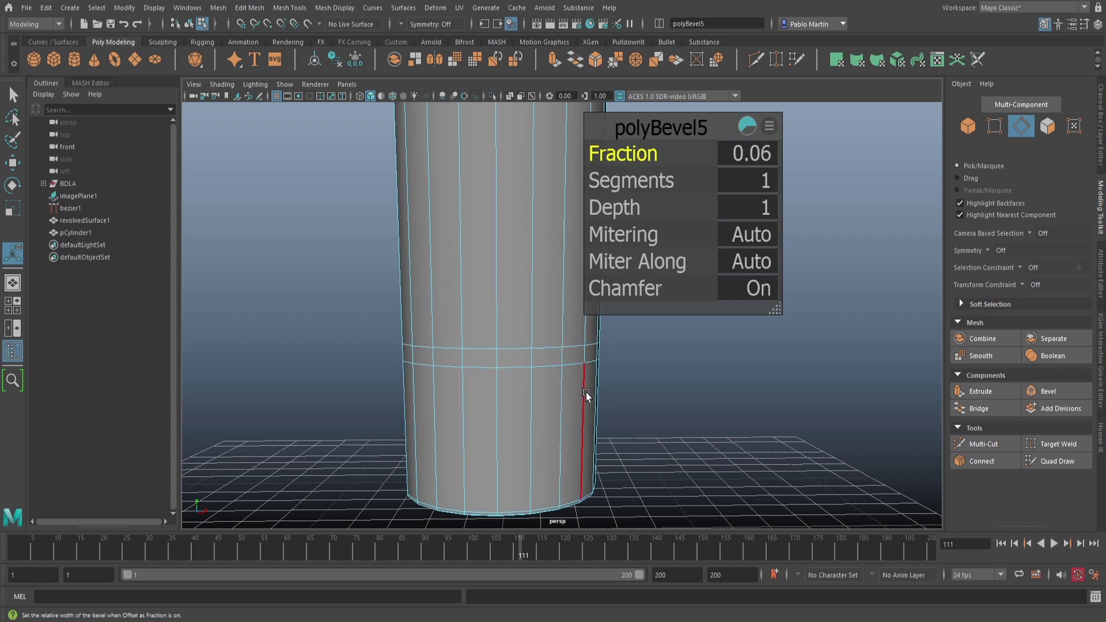
# - Extrude the narrow band of faces around the lower handle inward by about 0.228 to form a groove
pyautogui.press('q')
pyautogui.moveTo(490, 346); pyautogui.dragTo(491, 336, button='right')
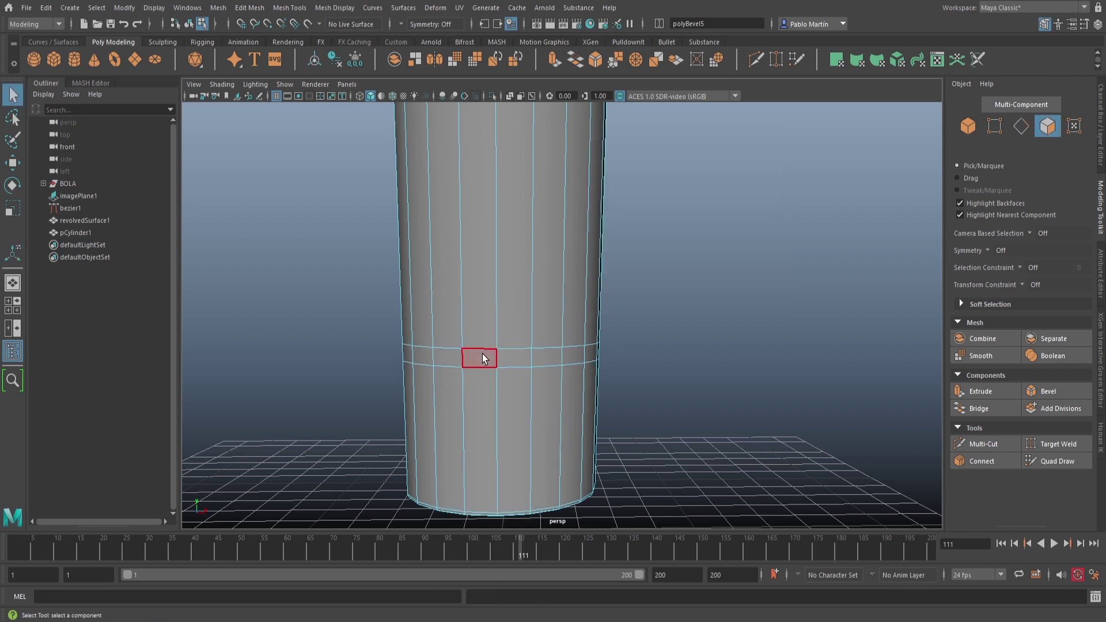
pyautogui.doubleClick(513, 357)
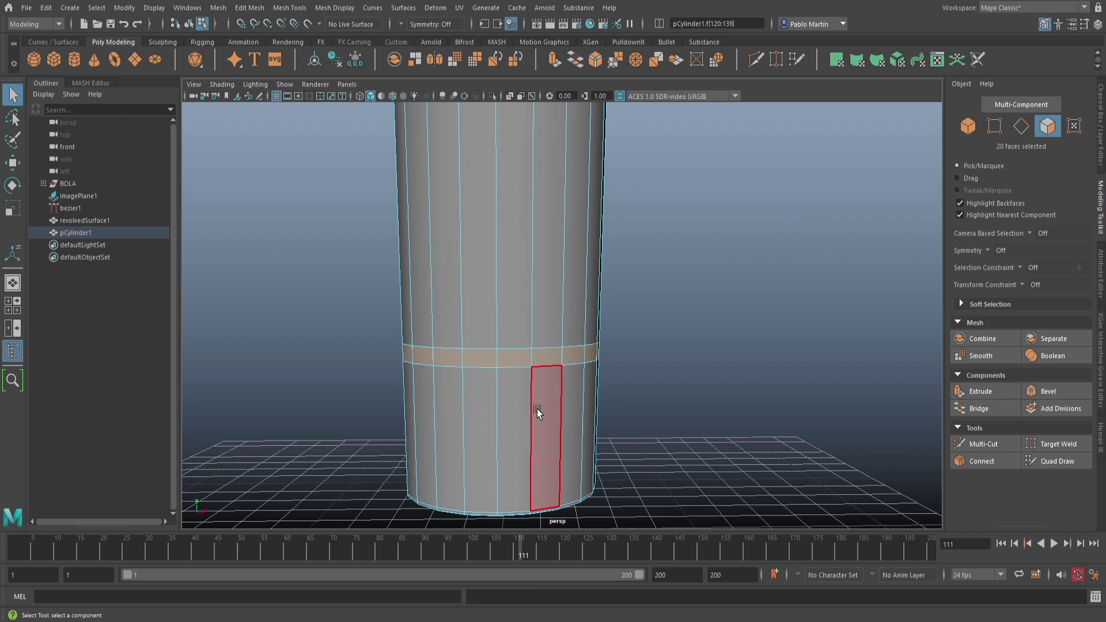
pyautogui.hotkey('ctrl', 'e')
pyautogui.keyDown('alt'); pyautogui.moveTo(593, 375); pyautogui.dragTo(528, 390); pyautogui.keyUp('alt')
pyautogui.keyDown('alt'); pyautogui.moveTo(528, 390); pyautogui.dragTo(585, 350, button='middle'); pyautogui.keyUp('alt')
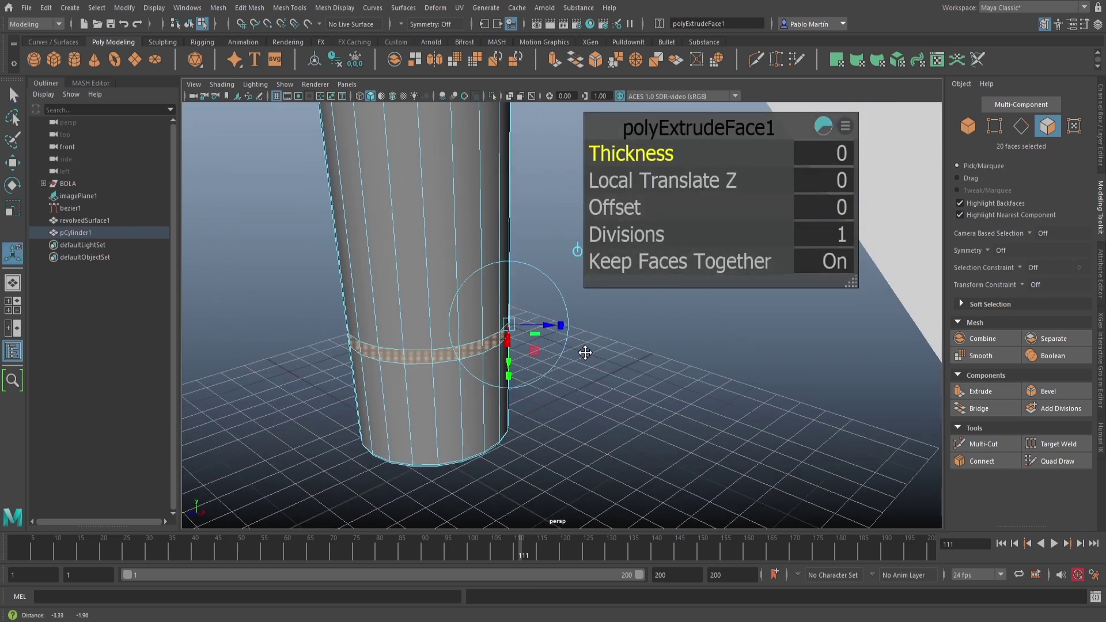
pyautogui.scroll(5, 599, 354)
pyautogui.moveTo(499, 334); pyautogui.dragTo(485, 330)
pyautogui.scroll(-5, 386, 382)
pyautogui.keyDown('alt'); pyautogui.moveTo(386, 382); pyautogui.dragTo(508, 370); pyautogui.keyUp('alt')
pyautogui.scroll(6, 376, 311)
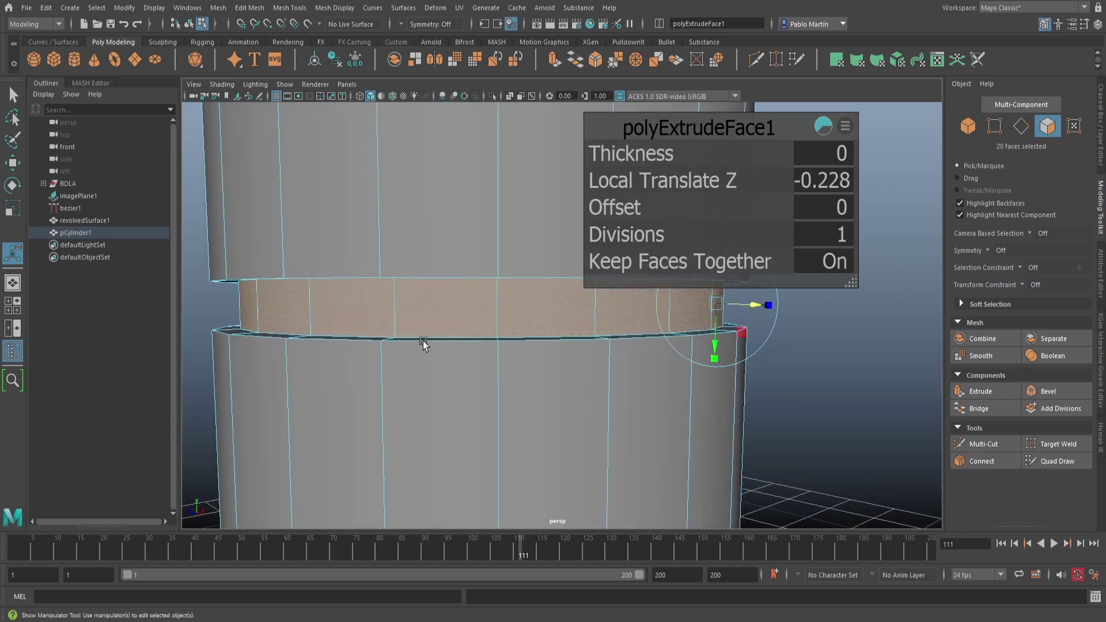
# - Bevel the inner and outer edge loops on both sides of the groove with a fraction of 0.29 and 2 segments
pyautogui.press('q')
pyautogui.moveTo(324, 199); pyautogui.dragTo(321, 181, button='right')
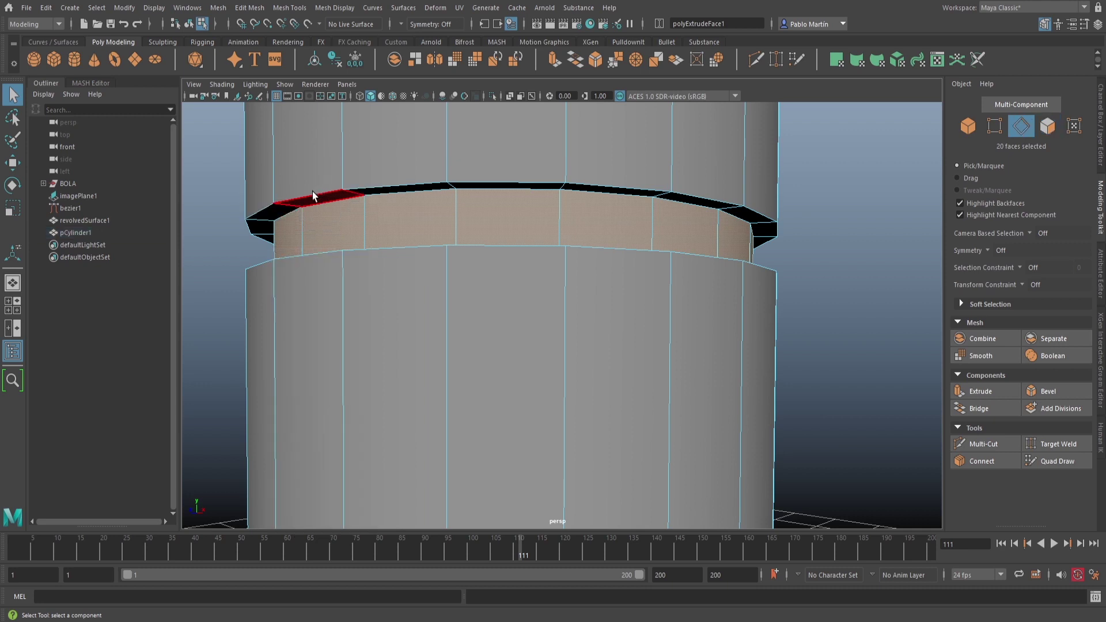
pyautogui.doubleClick(312, 192)
pyautogui.keyDown('shift'); pyautogui.doubleClick(319, 201); pyautogui.keyUp('shift')
pyautogui.keyDown('alt'); pyautogui.moveTo(319, 202); pyautogui.dragTo(403, 277); pyautogui.keyUp('alt')
pyautogui.keyDown('alt'); pyautogui.moveTo(403, 276); pyautogui.dragTo(443, 272, button='right'); pyautogui.keyUp('alt')
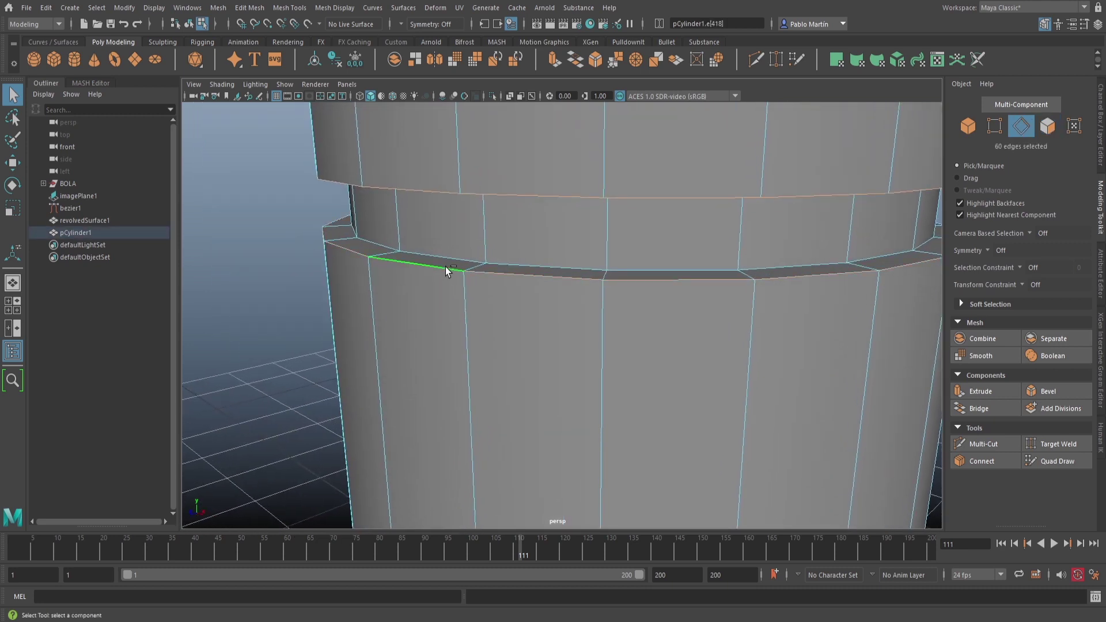
pyautogui.keyDown('shift'); pyautogui.doubleClick(450, 257); pyautogui.keyUp('shift')
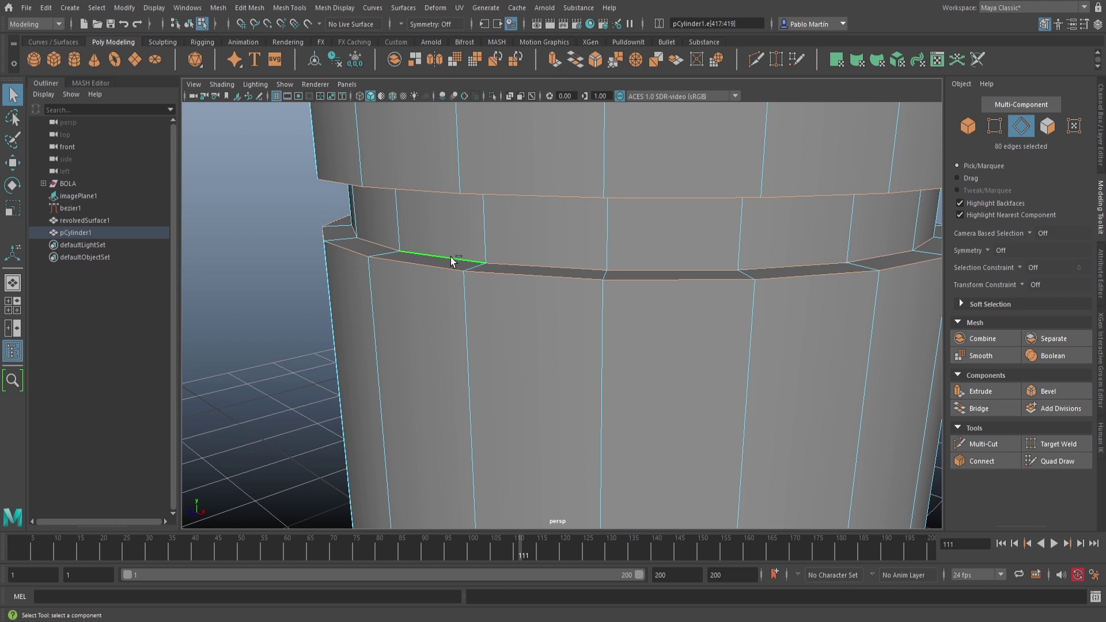
pyautogui.hotkey('ctrl', 'b')
pyautogui.moveTo(637, 153); pyautogui.dragTo(645, 180)
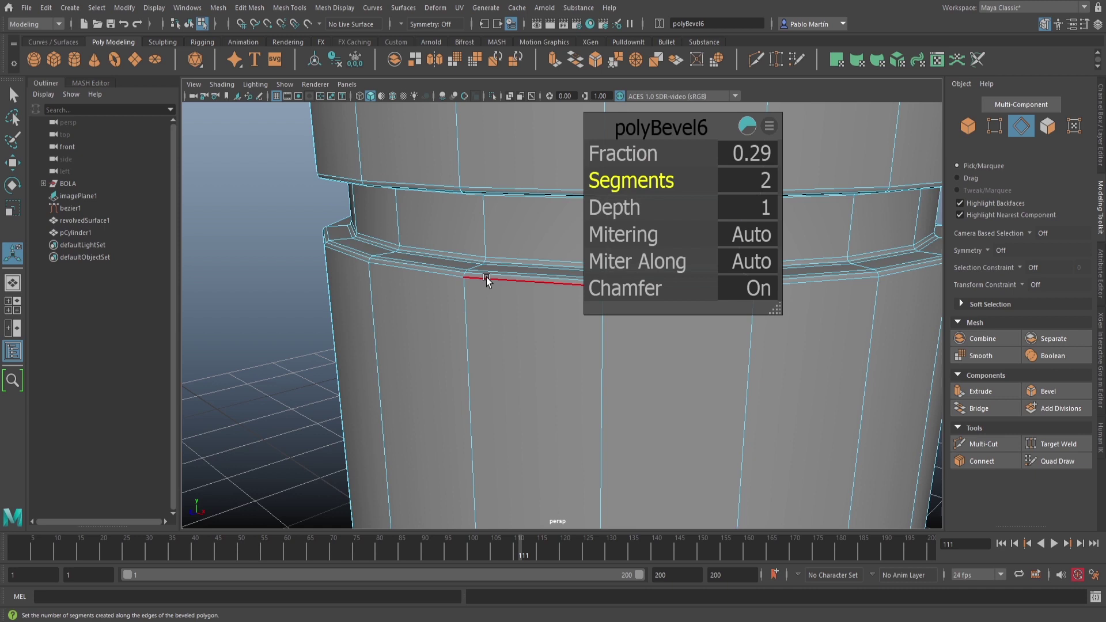
# - Show the grooved handle in smooth preview and compare the whole microphone with the reference image
pyautogui.press('3')
pyautogui.moveTo(457, 260); pyautogui.dragTo(316, 271, button='right')
pyautogui.press('q')
pyautogui.click(315, 270)
pyautogui.keyDown('alt'); pyautogui.moveTo(590, 333); pyautogui.dragTo(494, 303, button='right'); pyautogui.keyUp('alt')
pyautogui.keyDown('alt'); pyautogui.moveTo(494, 303); pyautogui.dragTo(541, 291); pyautogui.keyUp('alt')
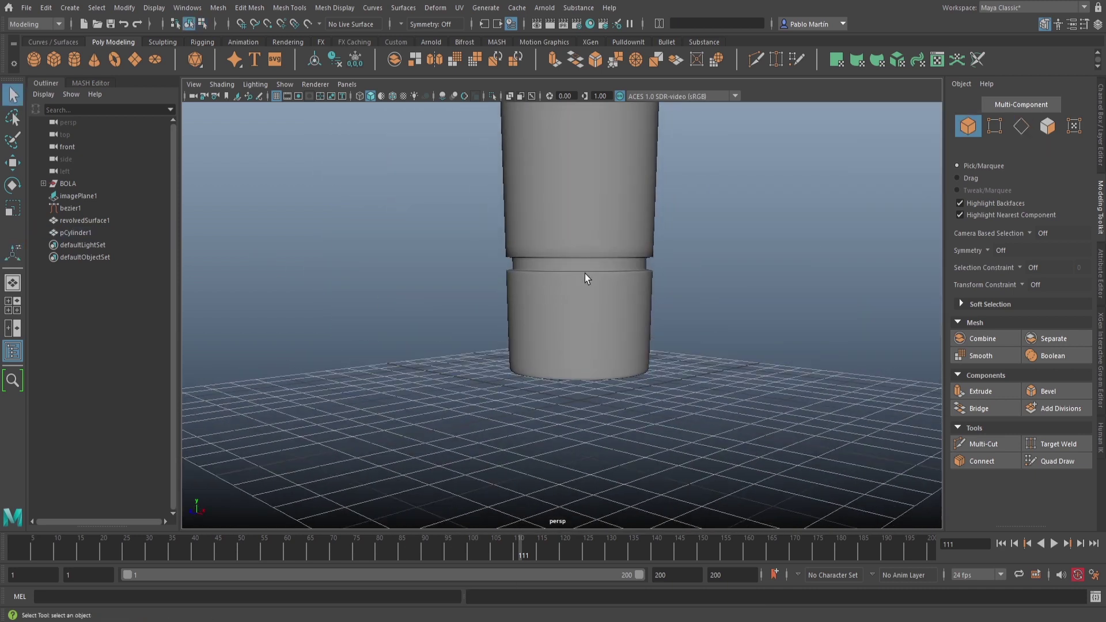
pyautogui.keyDown('alt'); pyautogui.moveTo(766, 173); pyautogui.dragTo(655, 313, button='middle'); pyautogui.keyUp('alt')
pyautogui.keyDown('alt'); pyautogui.moveTo(655, 313); pyautogui.dragTo(361, 279, button='right'); pyautogui.keyUp('alt')
pyautogui.keyDown('alt'); pyautogui.moveTo(611, 244); pyautogui.dragTo(516, 254, button='right'); pyautogui.keyUp('alt')
pyautogui.keyDown('alt'); pyautogui.moveTo(516, 254); pyautogui.dragTo(461, 343, button='middle'); pyautogui.keyUp('alt')
pyautogui.keyDown('alt'); pyautogui.moveTo(464, 341); pyautogui.dragTo(518, 329); pyautogui.keyUp('alt')
pyautogui.keyDown('alt'); pyautogui.moveTo(519, 329); pyautogui.dragTo(476, 336, button='middle'); pyautogui.keyUp('alt')
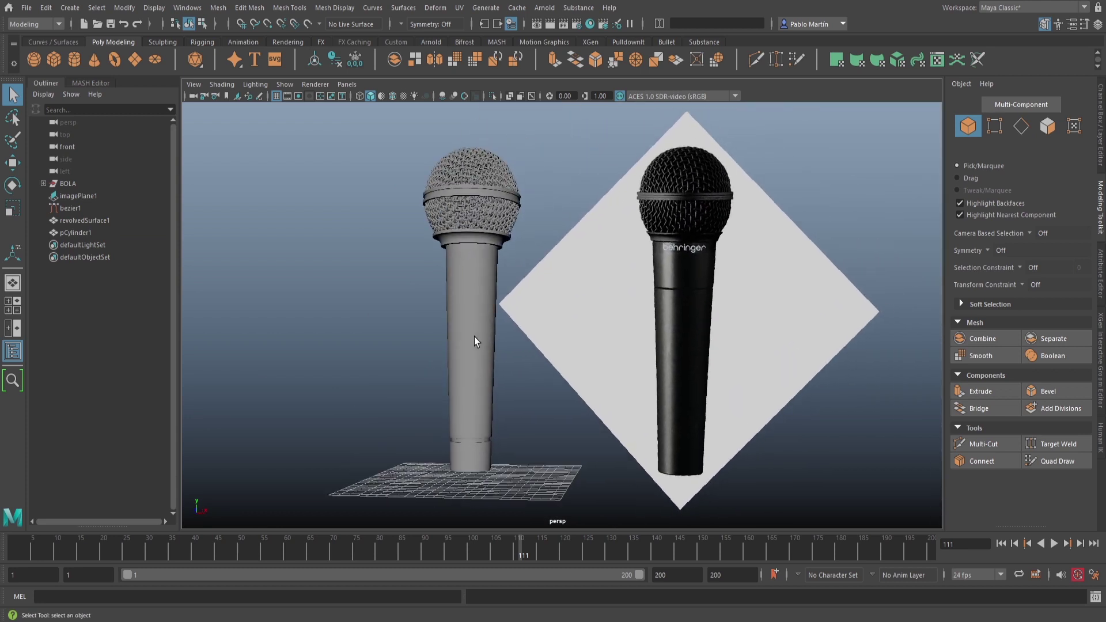
# - Select the handle and examine its long section above the groove against the reference image
pyautogui.click(476, 328)
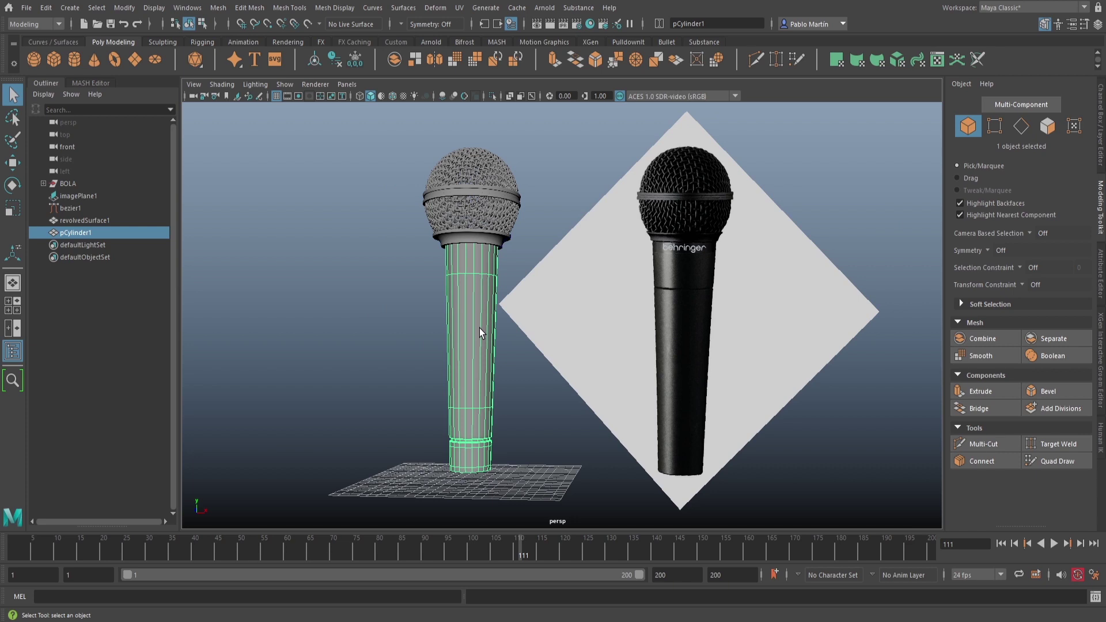
pyautogui.keyDown('alt'); pyautogui.moveTo(480, 327); pyautogui.dragTo(514, 274, button='right'); pyautogui.keyUp('alt')
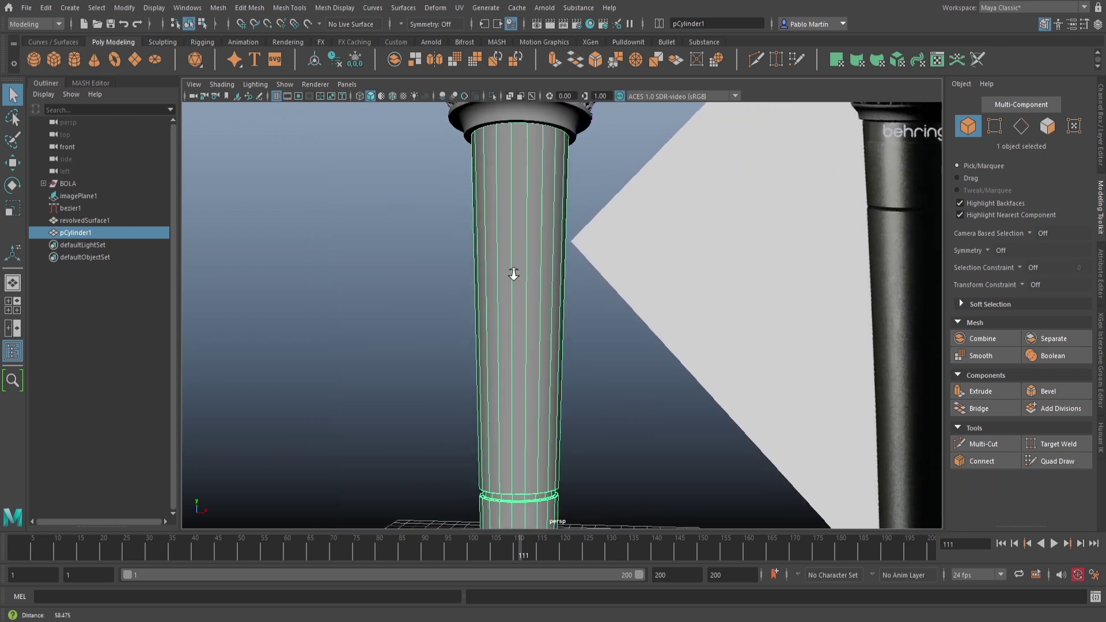
pyautogui.keyDown('alt'); pyautogui.moveTo(513, 274); pyautogui.dragTo(484, 287, button='middle'); pyautogui.keyUp('alt')
pyautogui.keyDown('alt'); pyautogui.moveTo(543, 306); pyautogui.dragTo(681, 307, button='right'); pyautogui.keyUp('alt')
pyautogui.keyDown('alt'); pyautogui.moveTo(437, 262); pyautogui.dragTo(471, 299, button='middle'); pyautogui.keyUp('alt')
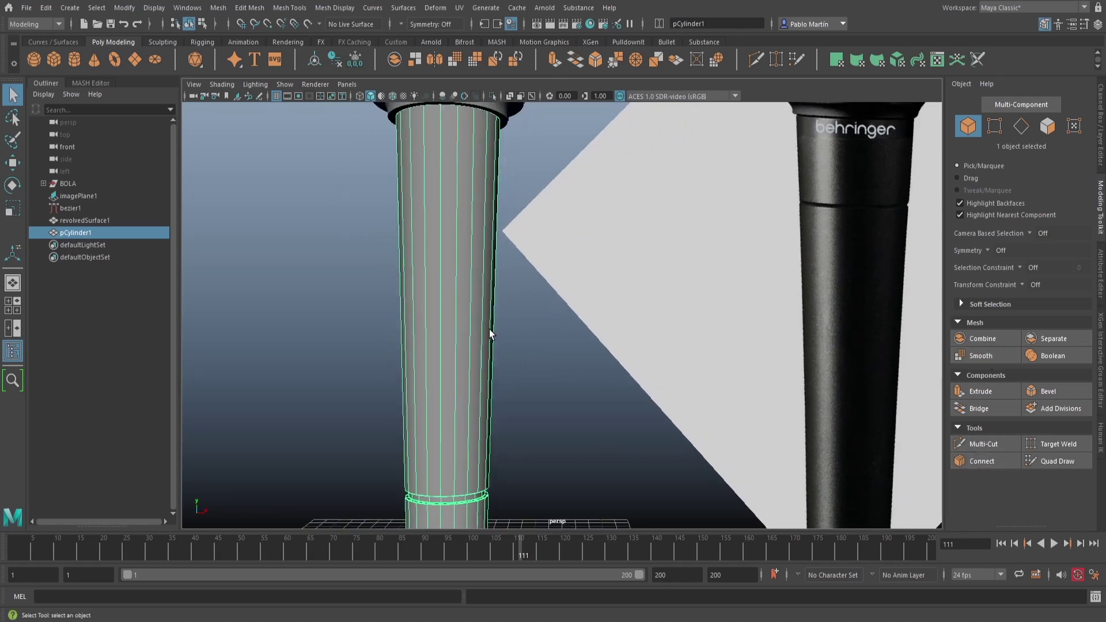
pyautogui.keyDown('alt'); pyautogui.moveTo(561, 276); pyautogui.dragTo(453, 284); pyautogui.keyUp('alt')
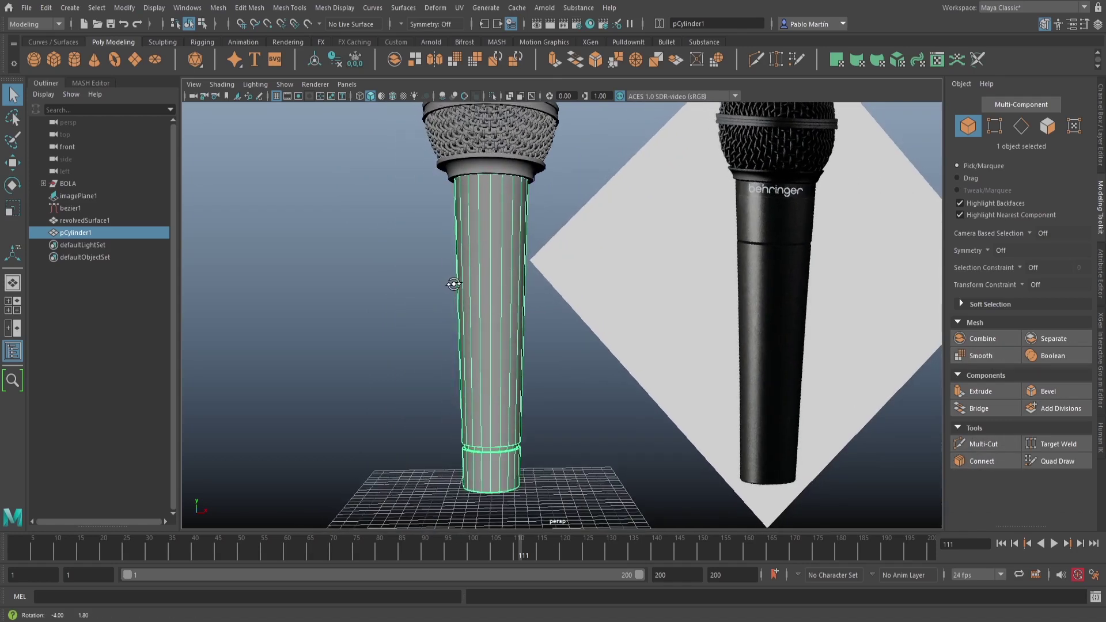
pyautogui.keyDown('alt'); pyautogui.moveTo(488, 280); pyautogui.dragTo(452, 291, button='middle'); pyautogui.keyUp('alt')
pyautogui.keyDown('alt'); pyautogui.moveTo(451, 291); pyautogui.dragTo(524, 295, button='right'); pyautogui.keyUp('alt')
pyautogui.keyDown('alt'); pyautogui.moveTo(524, 295); pyautogui.dragTo(516, 324); pyautogui.keyUp('alt')
pyautogui.keyDown('alt'); pyautogui.moveTo(516, 324); pyautogui.dragTo(552, 319, button='middle'); pyautogui.keyUp('alt')
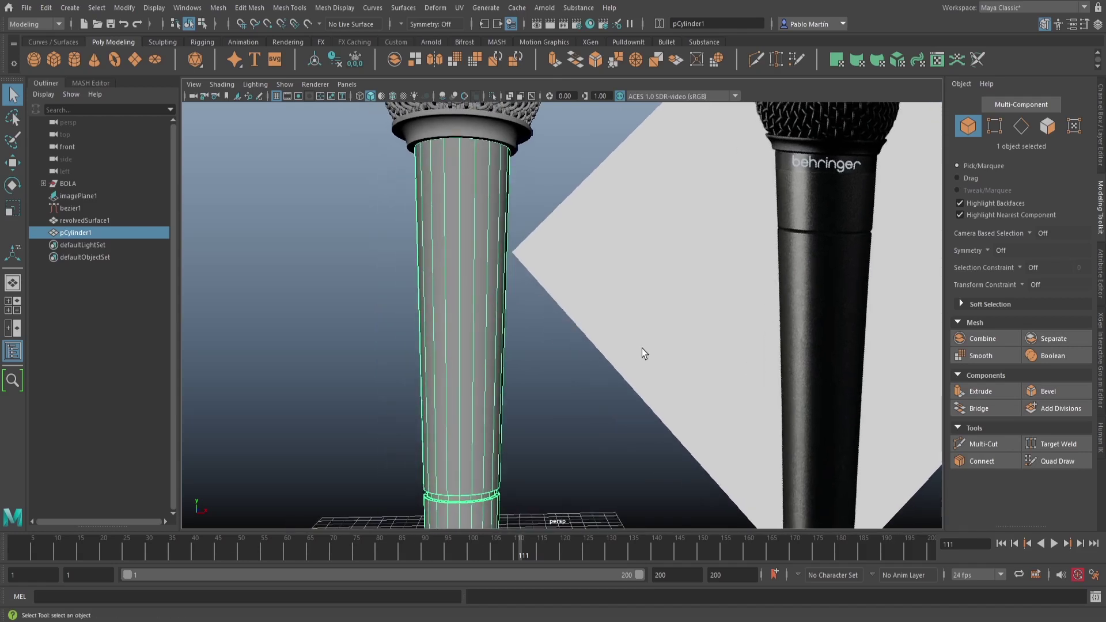
# - Connect the handle's long section above the groove with 15 evenly spaced edge loops
pyautogui.click(987, 460)
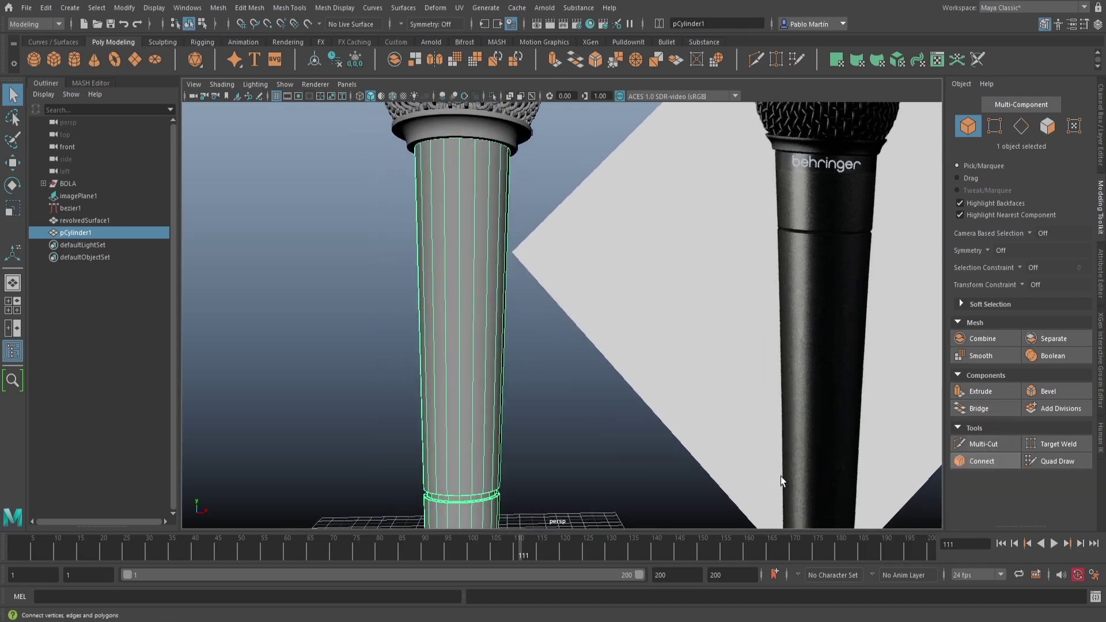
pyautogui.click(459, 301)
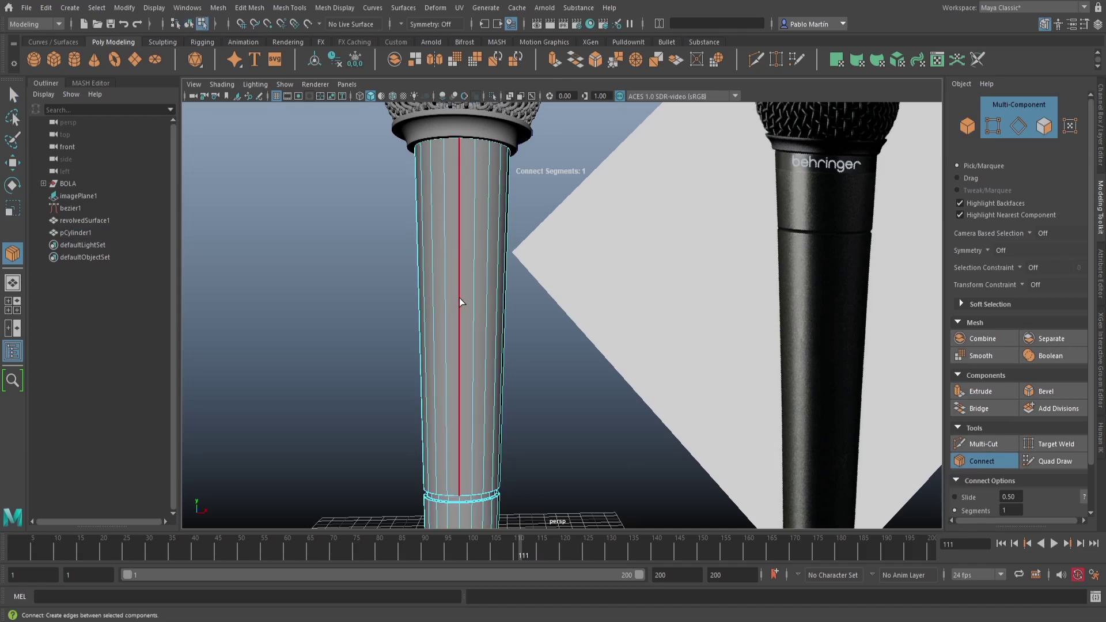
pyautogui.click(459, 298)
pyautogui.keyDown('alt'); pyautogui.moveTo(275, 257); pyautogui.dragTo(331, 281); pyautogui.keyUp('alt')
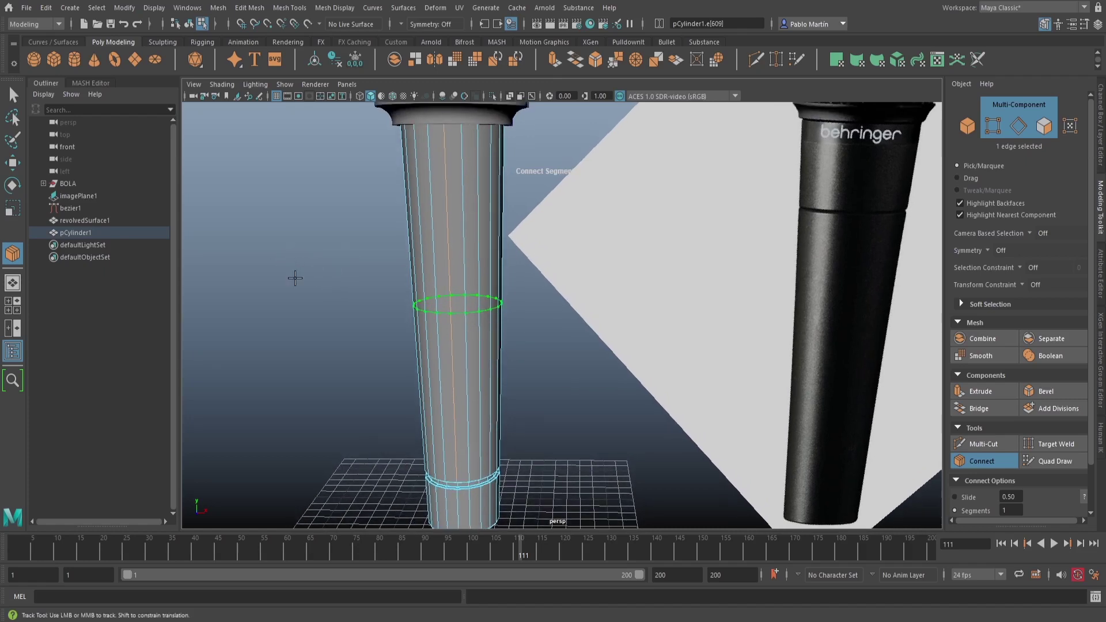
pyautogui.keyDown('ctrl'); pyautogui.moveTo(322, 261); pyautogui.dragTo(542, 265, button='middle'); pyautogui.keyUp('ctrl')
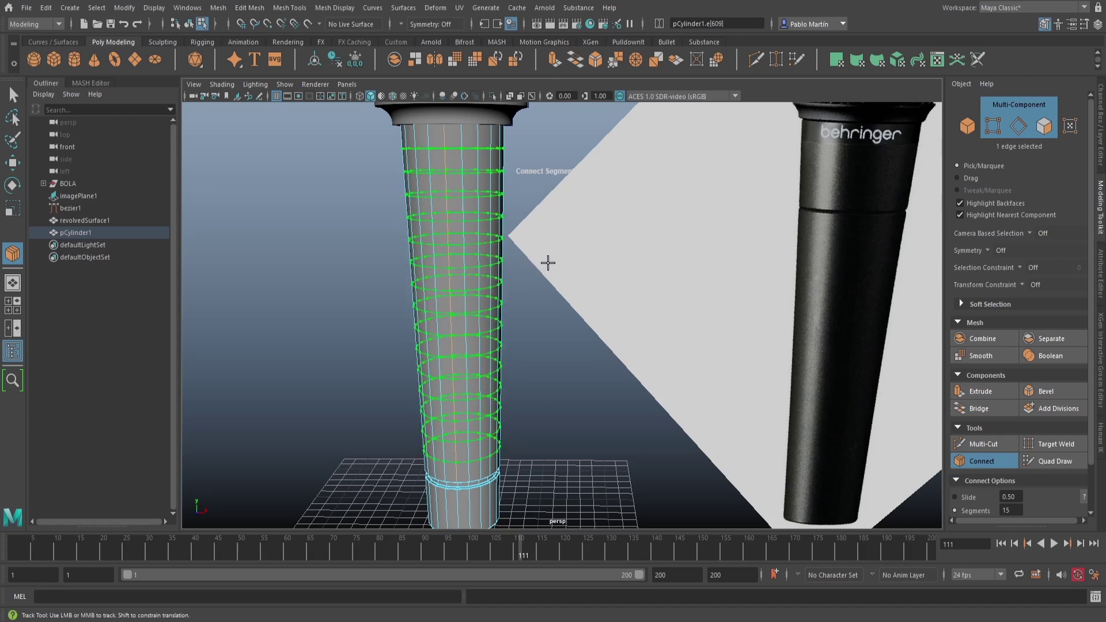
pyautogui.press('q')
pyautogui.moveTo(461, 257); pyautogui.dragTo(496, 238, button='right')
pyautogui.click(351, 301)
# - In the front view, select the handle's centre vertex on the third new edge loop below the collar for moving
pyautogui.keyDown('alt'); pyautogui.moveTo(425, 347); pyautogui.dragTo(427, 342); pyautogui.keyUp('alt')
pyautogui.click(466, 263)
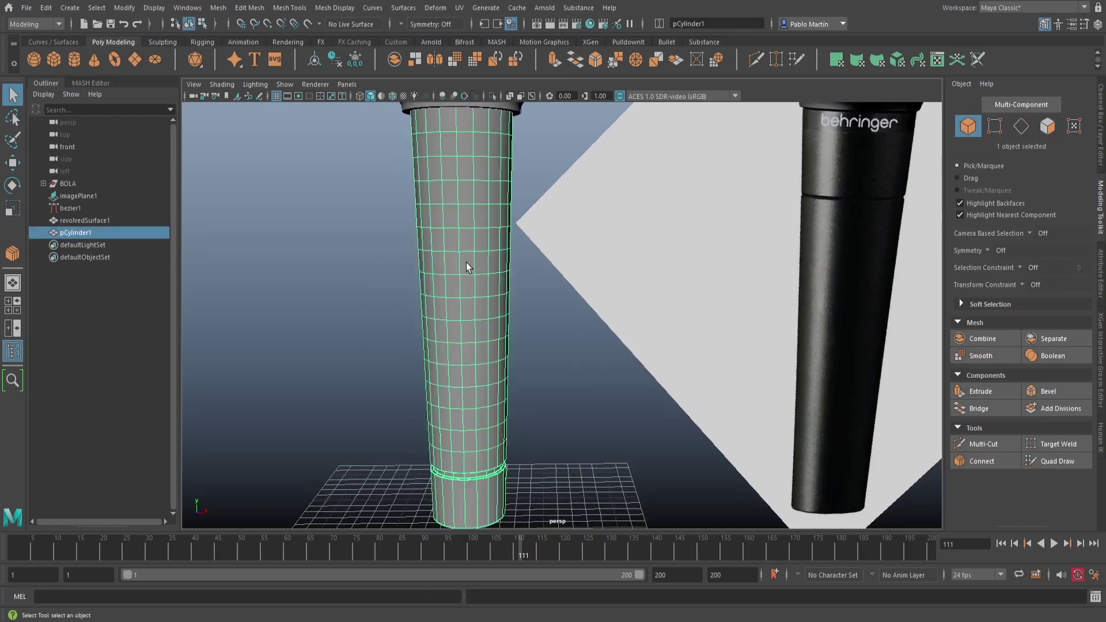
pyautogui.scroll(5, 455, 294)
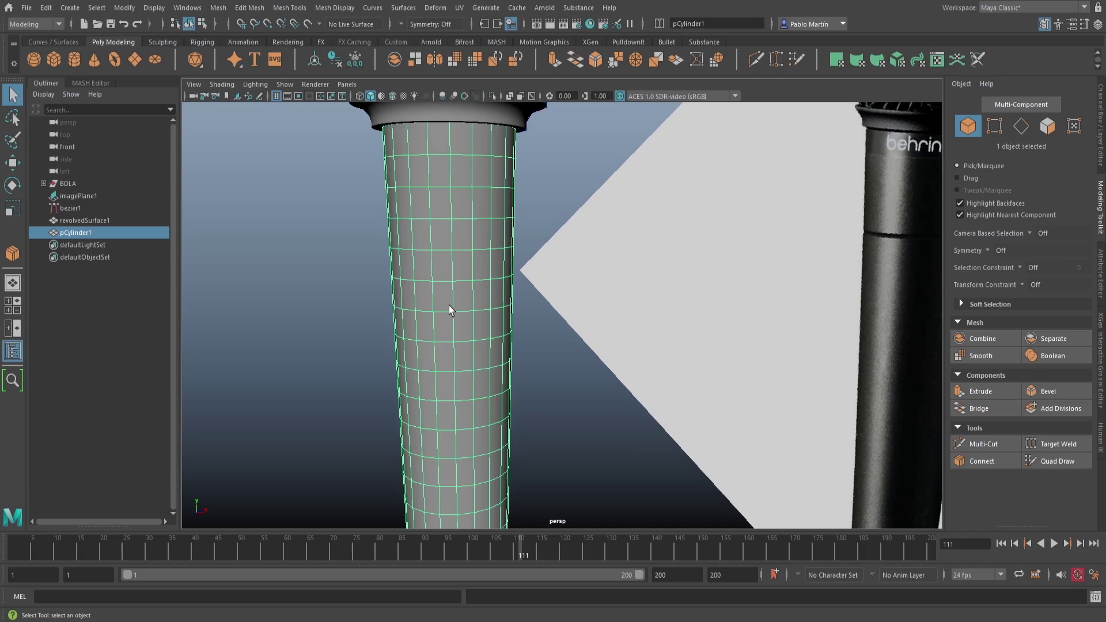
pyautogui.press('space')
pyautogui.moveTo(448, 305); pyautogui.dragTo(451, 333)
pyautogui.keyDown('alt'); pyautogui.moveTo(361, 318); pyautogui.dragTo(668, 318, button='right'); pyautogui.keyUp('alt')
pyautogui.scroll(2, 460, 299)
pyautogui.keyDown('alt'); pyautogui.moveTo(396, 314); pyautogui.dragTo(488, 369, button='middle'); pyautogui.keyUp('alt')
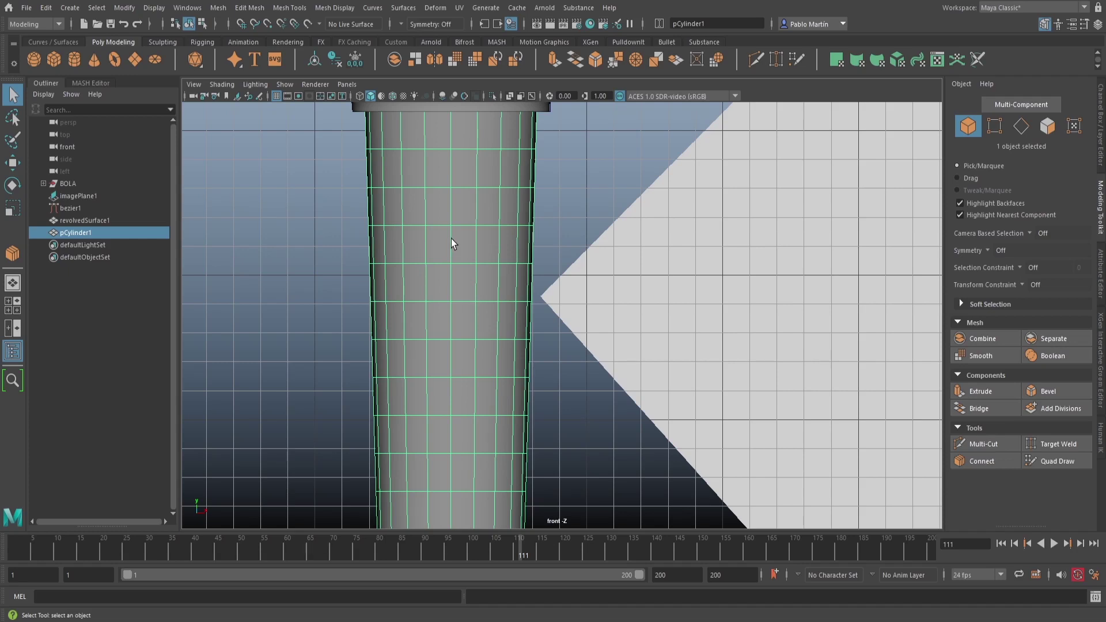
pyautogui.moveTo(453, 236); pyautogui.dragTo(439, 248, button='right')
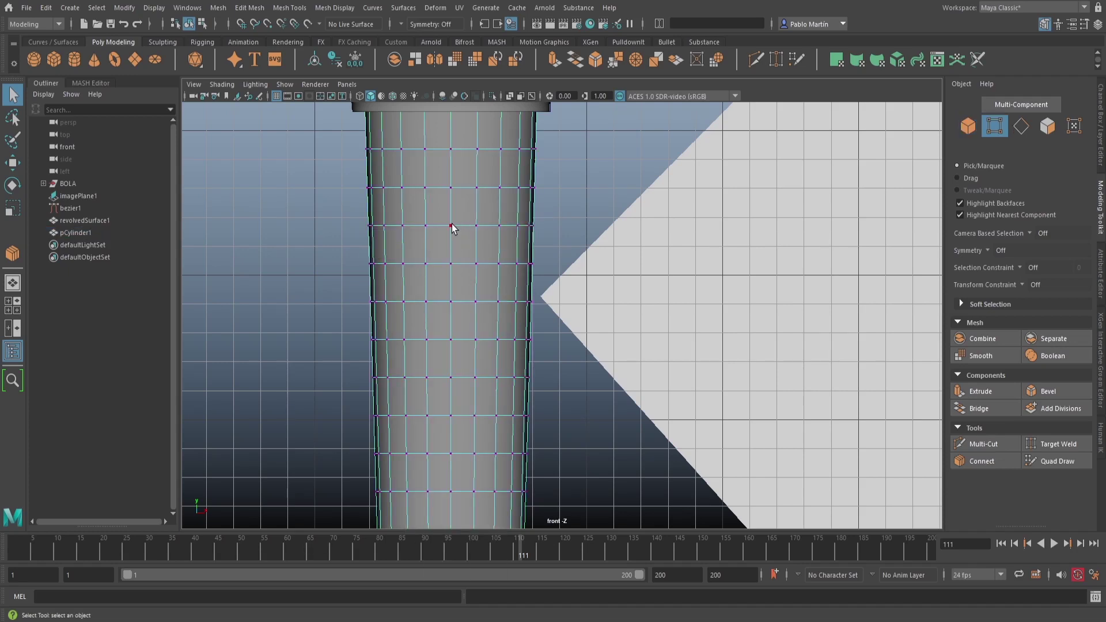
pyautogui.click(452, 228)
pyautogui.press('w')
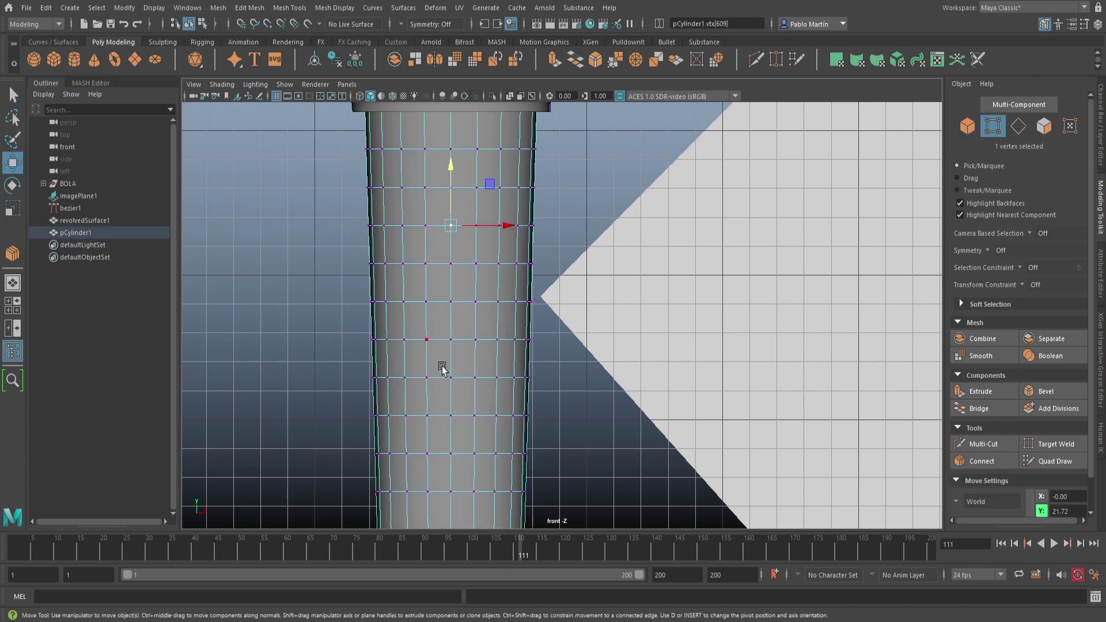
# - Try to move the selected handle vertex freely across the surface in the perspective view
pyautogui.press('space')
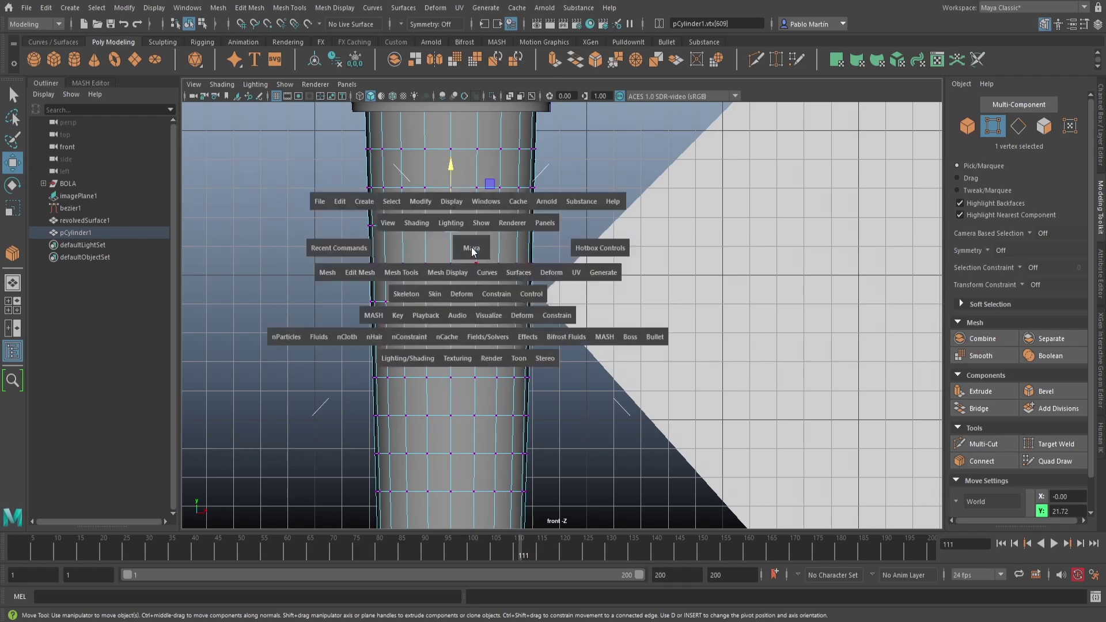
pyautogui.moveTo(471, 248); pyautogui.dragTo(375, 281)
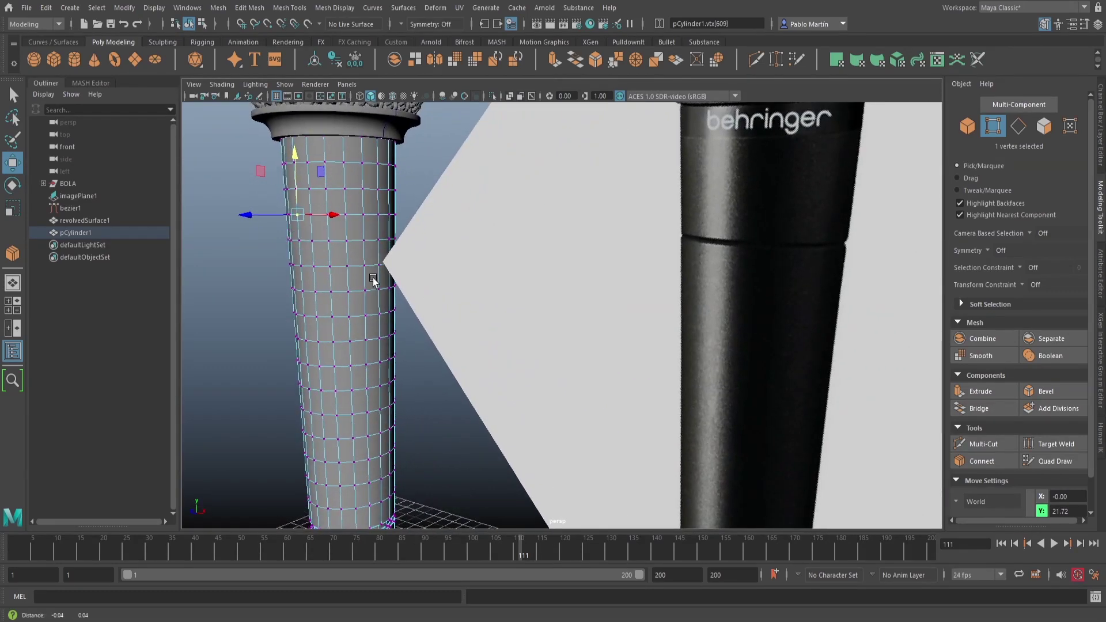
pyautogui.keyDown('alt'); pyautogui.moveTo(375, 280); pyautogui.dragTo(463, 325, button='middle'); pyautogui.keyUp('alt')
pyautogui.moveTo(386, 202)
pyautogui.mouseDown()
pyautogui.moveTo(385, 243)
pyautogui.moveTo(386, 195)
pyautogui.mouseUp()
pyautogui.hotkey('ctrl', 'z')
pyautogui.press('f')
pyautogui.keyDown('alt'); pyautogui.moveTo(651, 282); pyautogui.dragTo(178, 249, button='right'); pyautogui.keyUp('alt')
pyautogui.keyDown('alt'); pyautogui.moveTo(550, 320); pyautogui.dragTo(466, 318); pyautogui.keyUp('alt')
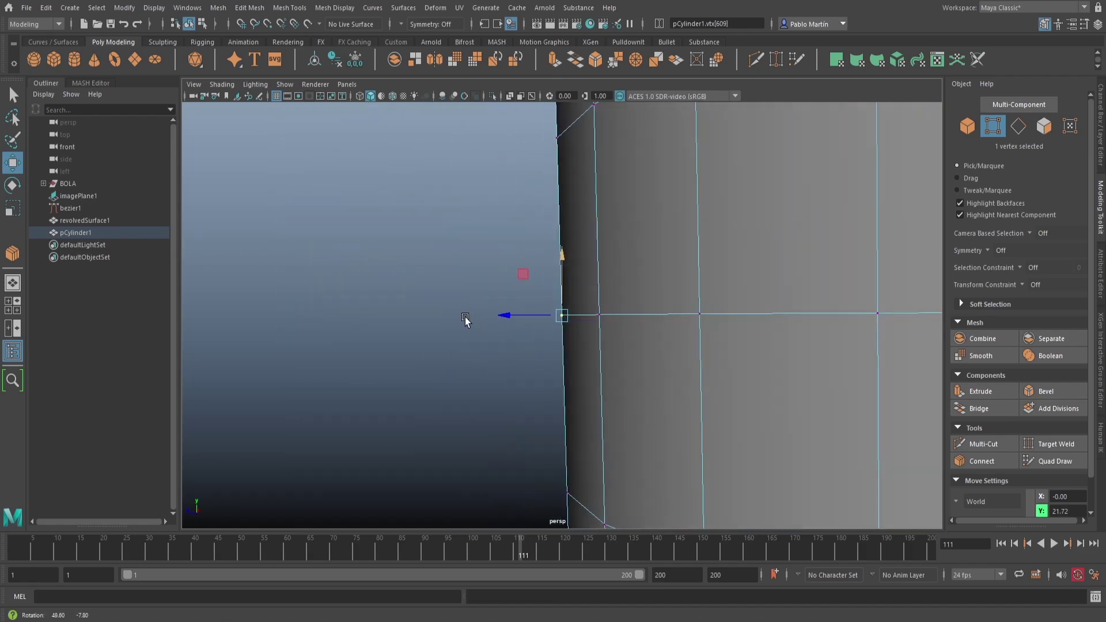
pyautogui.moveTo(558, 313)
pyautogui.mouseDown()
pyautogui.moveTo(548, 386)
pyautogui.moveTo(531, 309)
pyautogui.moveTo(523, 341)
pyautogui.moveTo(492, 356)
pyautogui.moveTo(530, 350)
pyautogui.moveTo(452, 332)
pyautogui.moveTo(553, 331)
pyautogui.moveTo(538, 306)
pyautogui.mouseUp()
pyautogui.hotkey('ctrl', 'z')
pyautogui.moveTo(457, 305)
pyautogui.mouseDown()
pyautogui.moveTo(467, 184)
pyautogui.moveTo(463, 420)
pyautogui.moveTo(459, 271)
pyautogui.moveTo(466, 371)
pyautogui.moveTo(462, 306)
pyautogui.mouseUp()
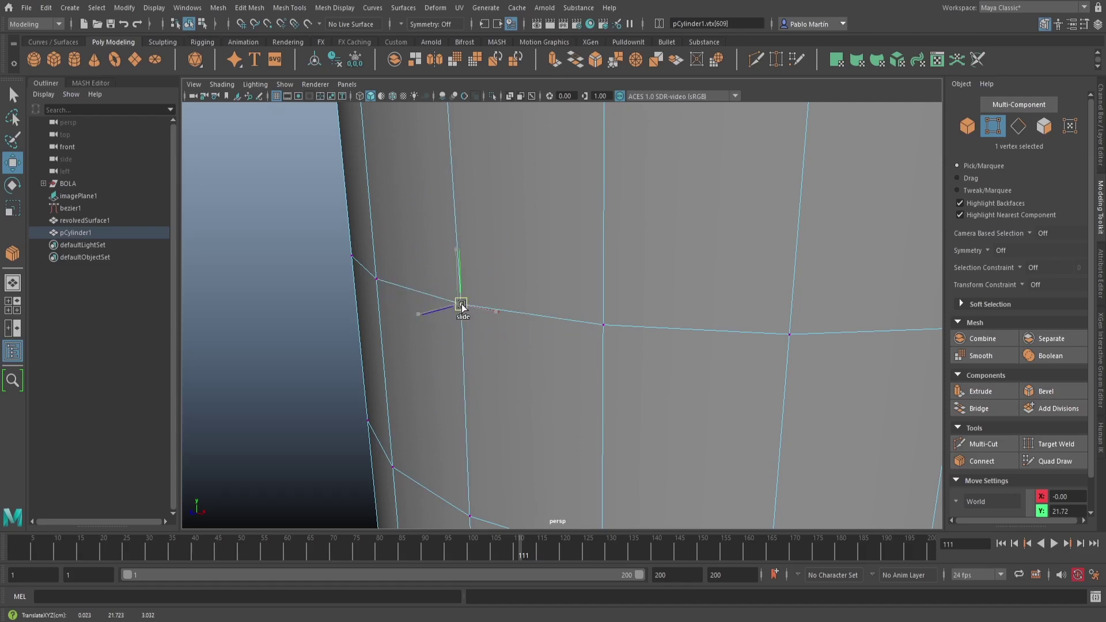
pyautogui.hotkey('ctrl', 'z')
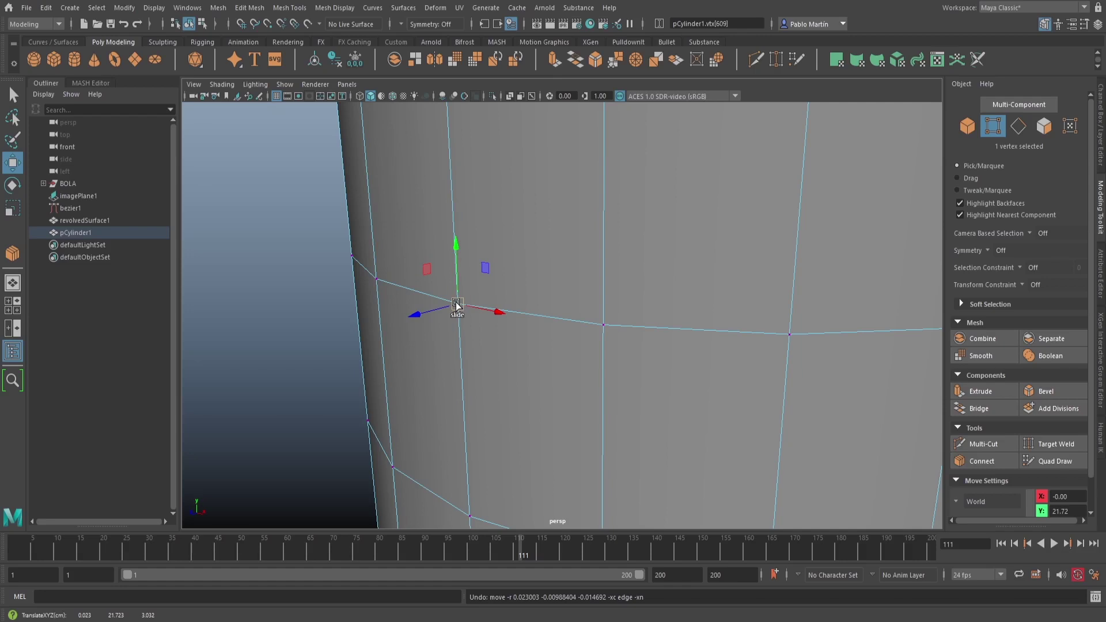
pyautogui.keyDown('alt'); pyautogui.moveTo(391, 332); pyautogui.dragTo(476, 329, button='right'); pyautogui.keyUp('alt')
pyautogui.keyDown('alt'); pyautogui.moveTo(476, 329); pyautogui.dragTo(492, 312, button='middle'); pyautogui.keyUp('alt')
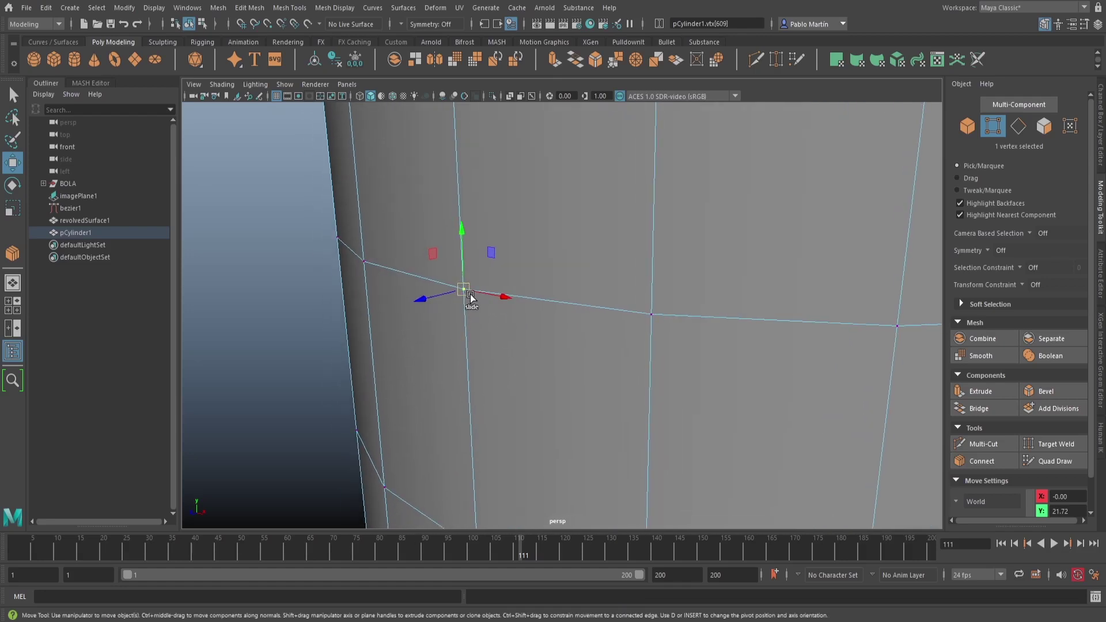
pyautogui.moveTo(464, 291); pyautogui.dragTo(477, 338)
# - Raise the selected centre vertex into an upward point and lower the vertex three rows below it to Y 17.00
pyautogui.moveTo(463, 284); pyautogui.dragTo(455, 157)
pyautogui.keyDown('alt'); pyautogui.moveTo(639, 350); pyautogui.dragTo(381, 341, button='right'); pyautogui.keyUp('alt')
pyautogui.keyDown('alt'); pyautogui.moveTo(563, 404); pyautogui.dragTo(474, 265, button='middle'); pyautogui.keyUp('alt')
pyautogui.keyDown('alt'); pyautogui.moveTo(518, 326); pyautogui.dragTo(413, 326, button='right'); pyautogui.keyUp('alt')
pyautogui.keyDown('alt'); pyautogui.moveTo(428, 385); pyautogui.dragTo(504, 398); pyautogui.keyUp('alt')
pyautogui.keyDown('alt'); pyautogui.moveTo(504, 398); pyautogui.dragTo(491, 347, button='middle'); pyautogui.keyUp('alt')
pyautogui.click(476, 372)
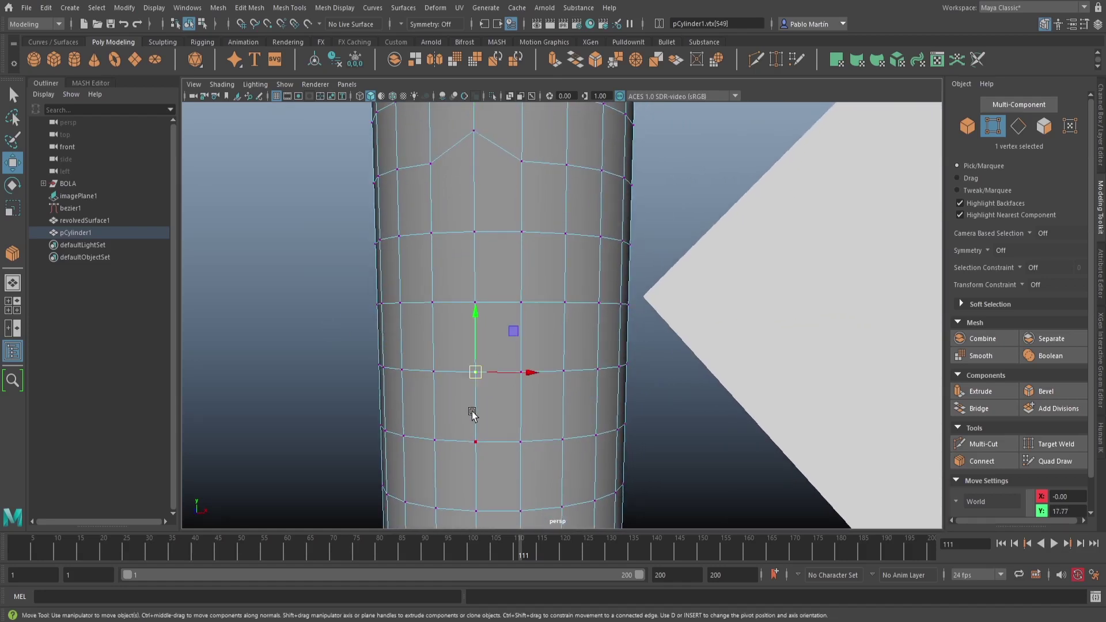
pyautogui.moveTo(478, 375); pyautogui.dragTo(476, 413)
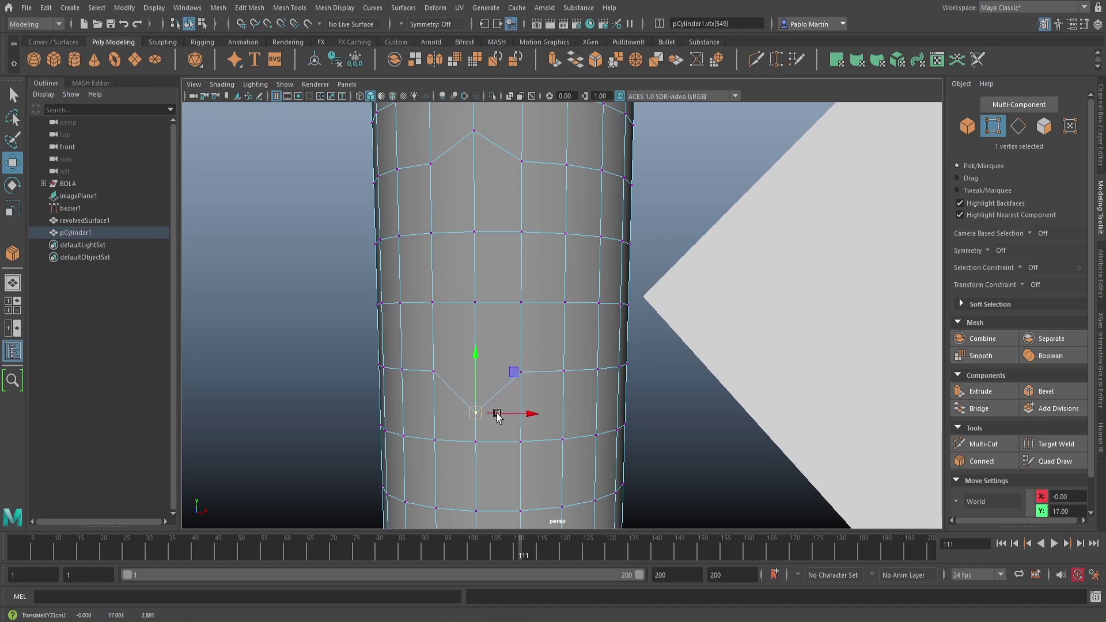
# - Select the two columns of faces between the upper and lower points and extract them from the handle mesh
pyautogui.keyDown('alt'); pyautogui.moveTo(664, 383); pyautogui.dragTo(316, 392, button='right'); pyautogui.keyUp('alt')
pyautogui.keyDown('alt'); pyautogui.moveTo(529, 437); pyautogui.dragTo(439, 441); pyautogui.keyUp('alt')
pyautogui.keyDown('alt'); pyautogui.moveTo(439, 441); pyautogui.dragTo(302, 392, button='right'); pyautogui.keyUp('alt')
pyautogui.keyDown('alt'); pyautogui.moveTo(301, 392); pyautogui.dragTo(346, 395); pyautogui.keyUp('alt')
pyautogui.press('q')
pyautogui.keyDown('alt'); pyautogui.moveTo(346, 395); pyautogui.dragTo(495, 257, button='right'); pyautogui.keyUp('alt')
pyautogui.press('Tab')
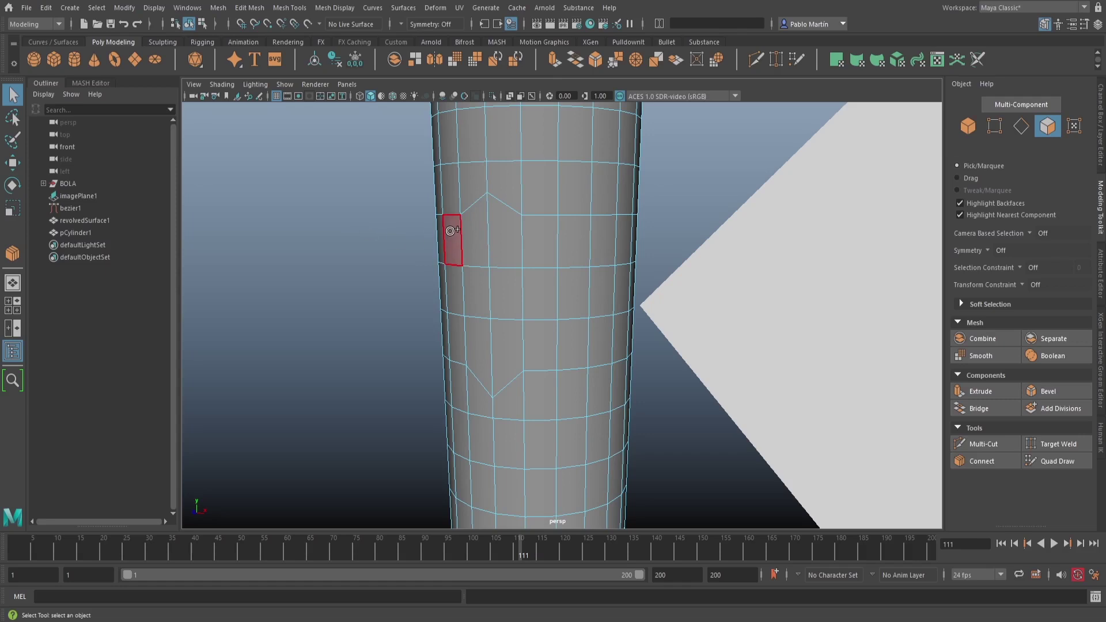
pyautogui.moveTo(491, 303); pyautogui.dragTo(503, 344)
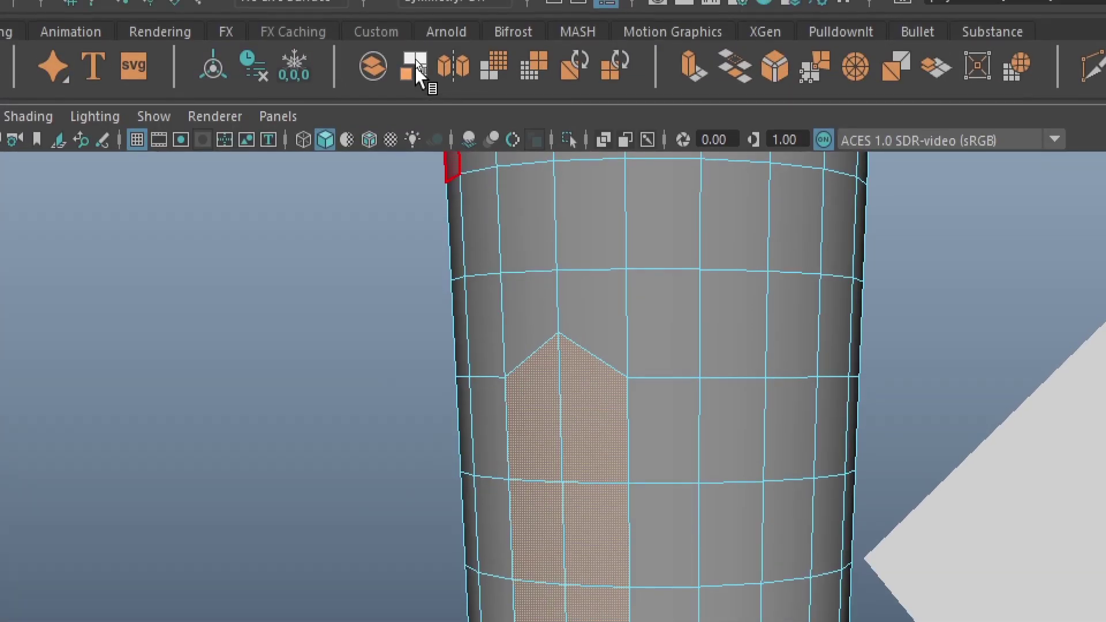
pyautogui.click(416, 66)
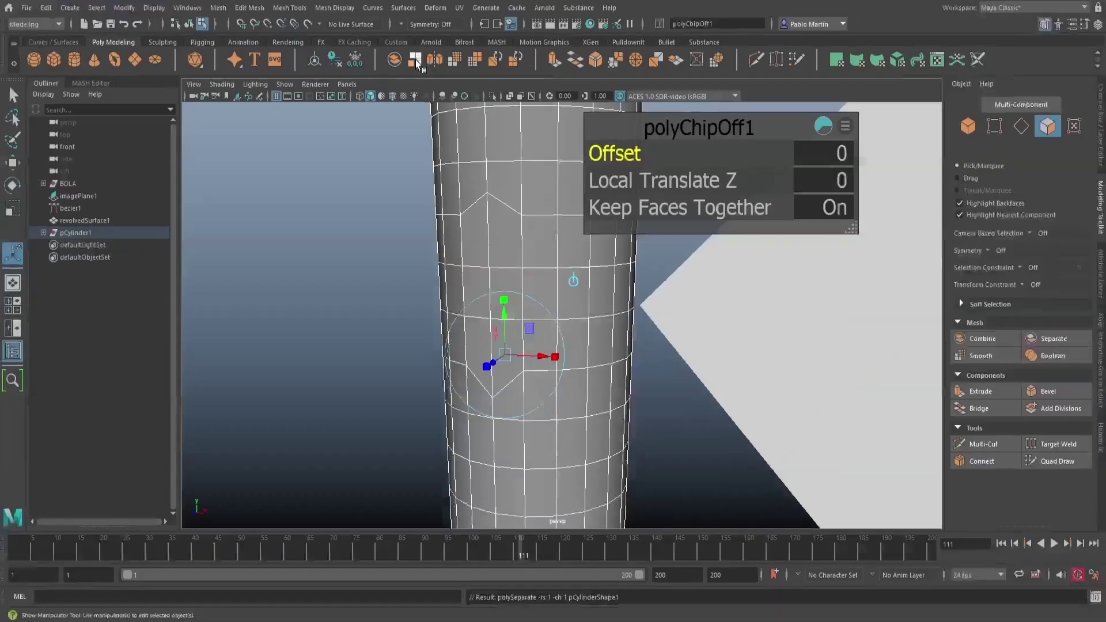
pyautogui.keyDown('alt'); pyautogui.moveTo(486, 281); pyautogui.dragTo(470, 258); pyautogui.keyUp('alt')
pyautogui.keyDown('alt'); pyautogui.moveTo(470, 258); pyautogui.dragTo(482, 329, button='middle'); pyautogui.keyUp('alt')
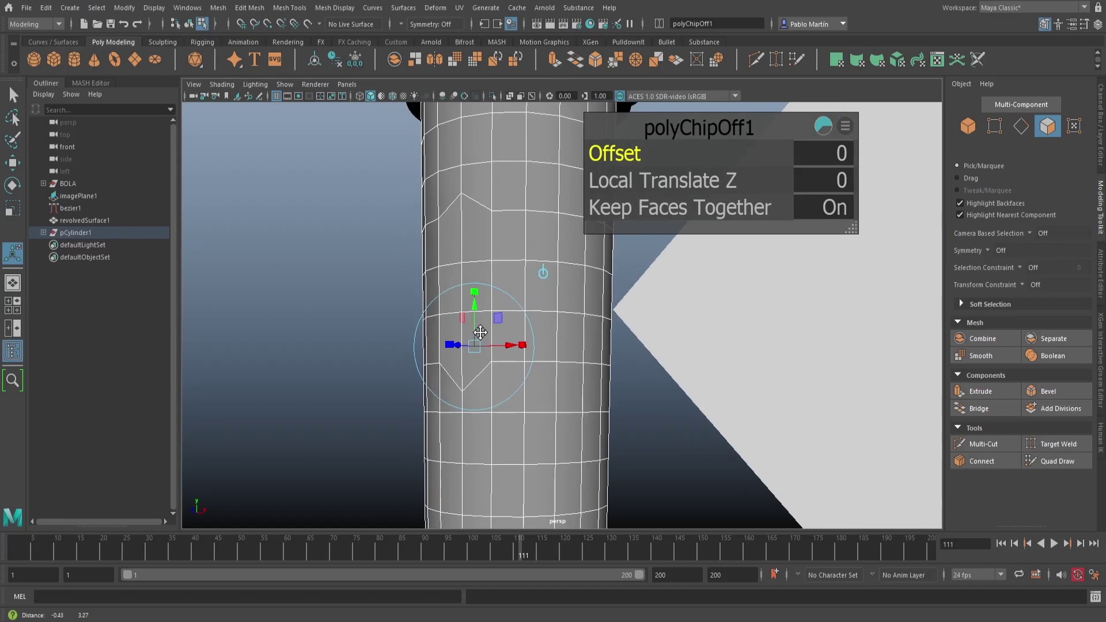
pyautogui.keyDown('alt'); pyautogui.moveTo(481, 328); pyautogui.dragTo(480, 349); pyautogui.keyUp('alt')
pyautogui.keyDown('alt'); pyautogui.moveTo(479, 349); pyautogui.dragTo(454, 298, button='middle'); pyautogui.keyUp('alt')
pyautogui.keyDown('alt'); pyautogui.moveTo(454, 298); pyautogui.dragTo(513, 292, button='right'); pyautogui.keyUp('alt')
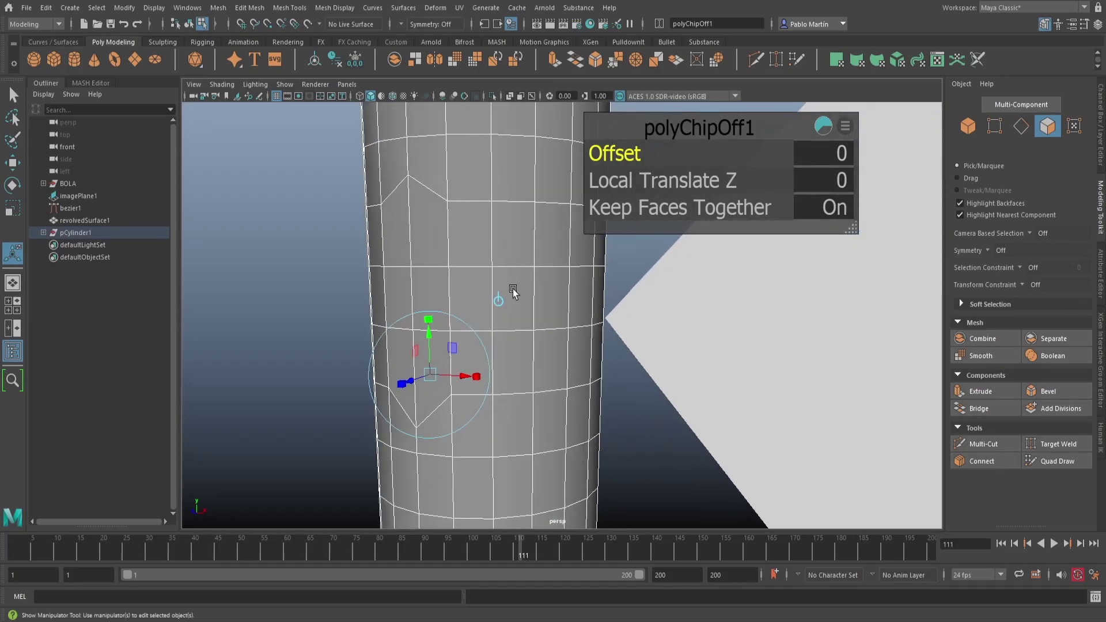
# - Try moving the extracted pointed panel away from the handle to check that it is separate
pyautogui.press('q')
pyautogui.press('F8')
pyautogui.click(418, 258)
pyautogui.press('w')
pyautogui.moveTo(480, 403); pyautogui.dragTo(334, 386)
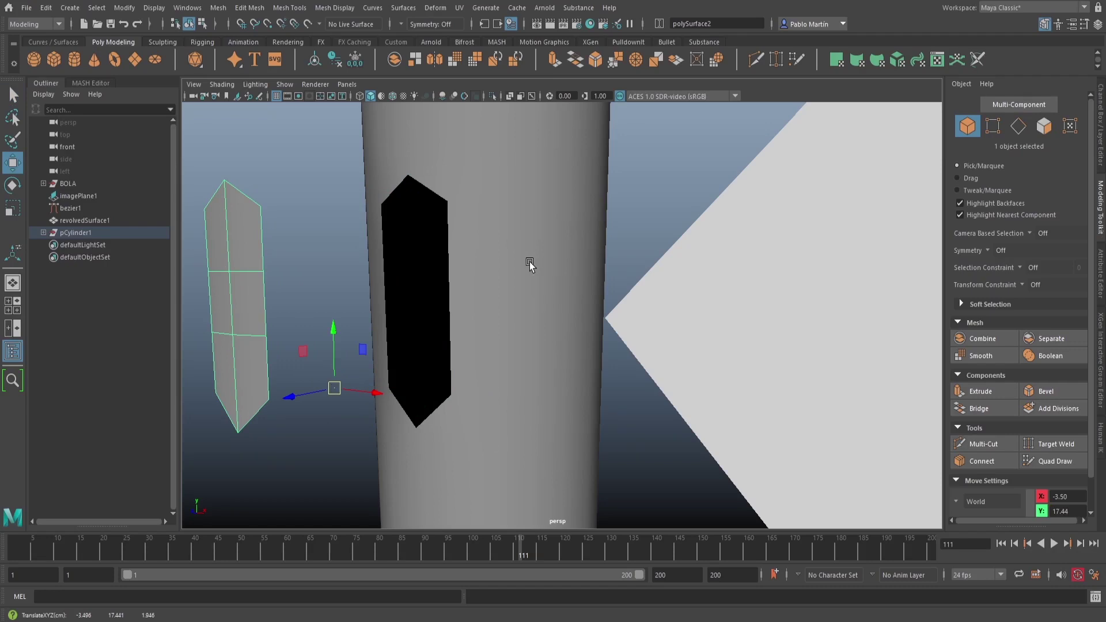
pyautogui.hotkey('ctrl', 'z')
# - Select the main handle body and isolate it in the viewport
pyautogui.keyDown('alt'); pyautogui.moveTo(478, 283); pyautogui.dragTo(503, 313); pyautogui.keyUp('alt')
pyautogui.press('q')
pyautogui.click(486, 196)
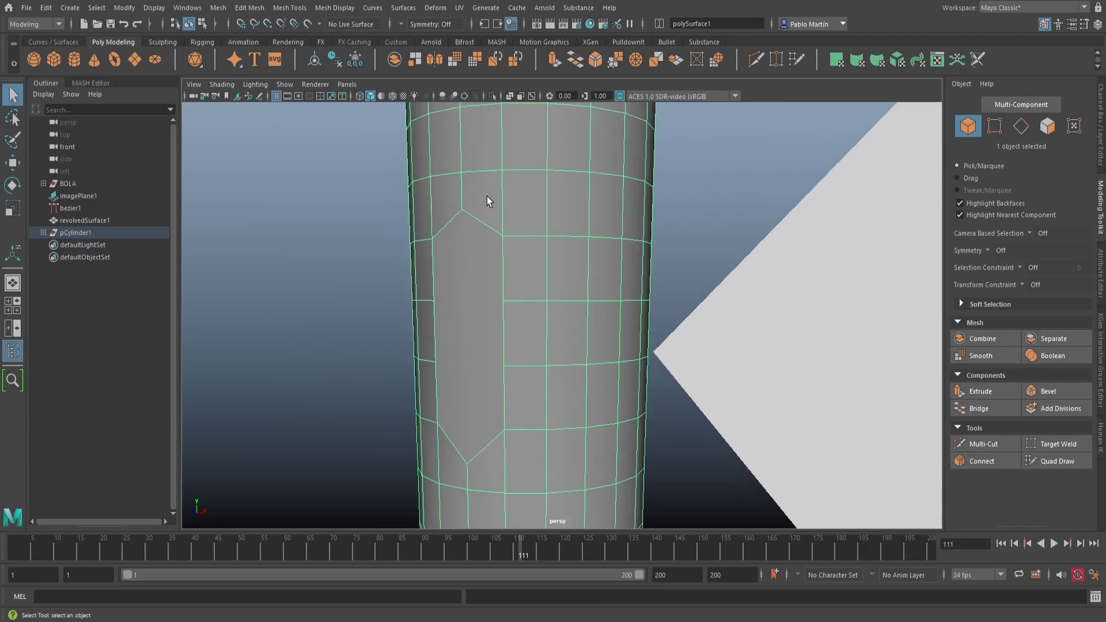
pyautogui.click(493, 96)
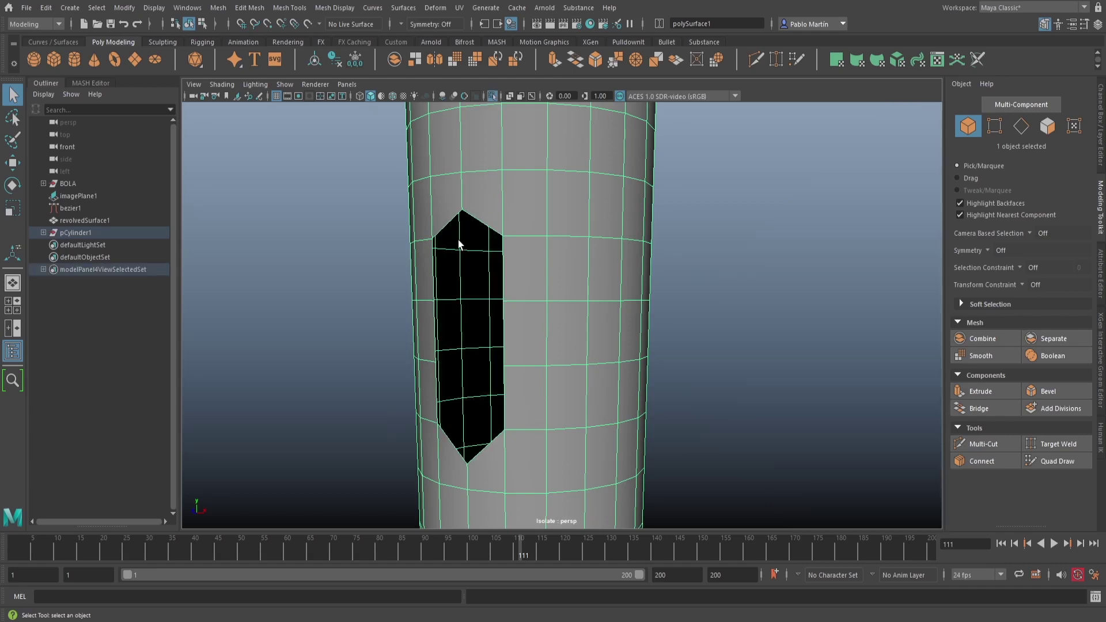
# - Extrude the border edges of the pointed opening inward to form its side walls
pyautogui.moveTo(449, 220); pyautogui.dragTo(451, 190, button='right')
pyautogui.doubleClick(454, 221)
pyautogui.hotkey('ctrl', 'e')
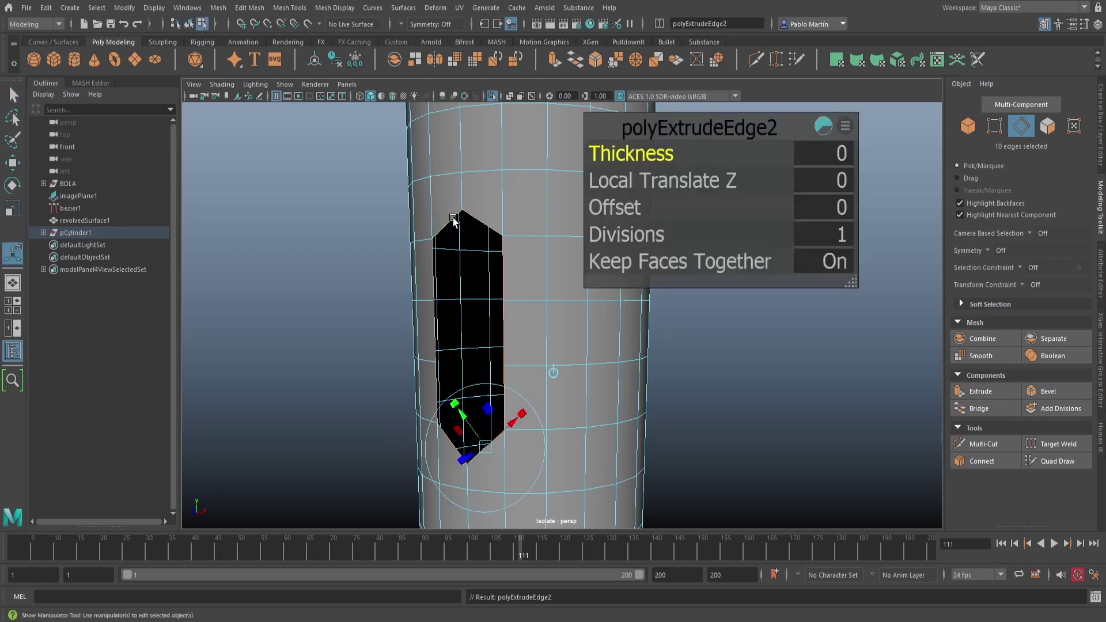
pyautogui.keyDown('alt'); pyautogui.moveTo(407, 385); pyautogui.dragTo(394, 358, button='middle'); pyautogui.keyUp('alt')
pyautogui.keyDown('alt'); pyautogui.moveTo(394, 358); pyautogui.dragTo(445, 358, button='right'); pyautogui.keyUp('alt')
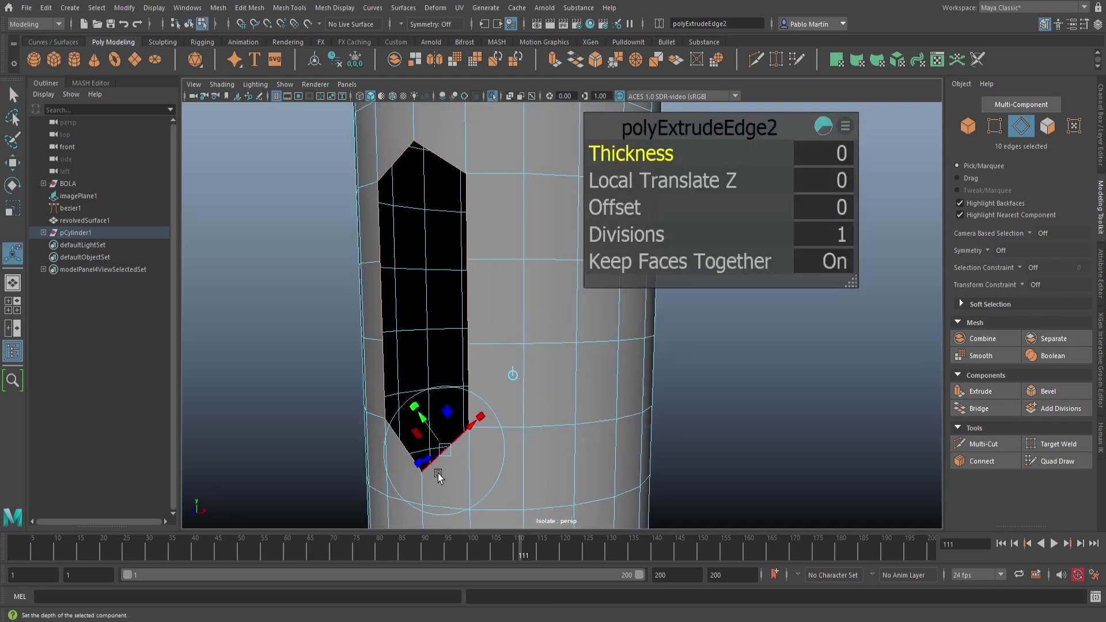
pyautogui.moveTo(430, 460); pyautogui.dragTo(441, 450)
pyautogui.press('q')
pyautogui.keyDown('alt'); pyautogui.moveTo(377, 287); pyautogui.dragTo(390, 292); pyautogui.keyUp('alt')
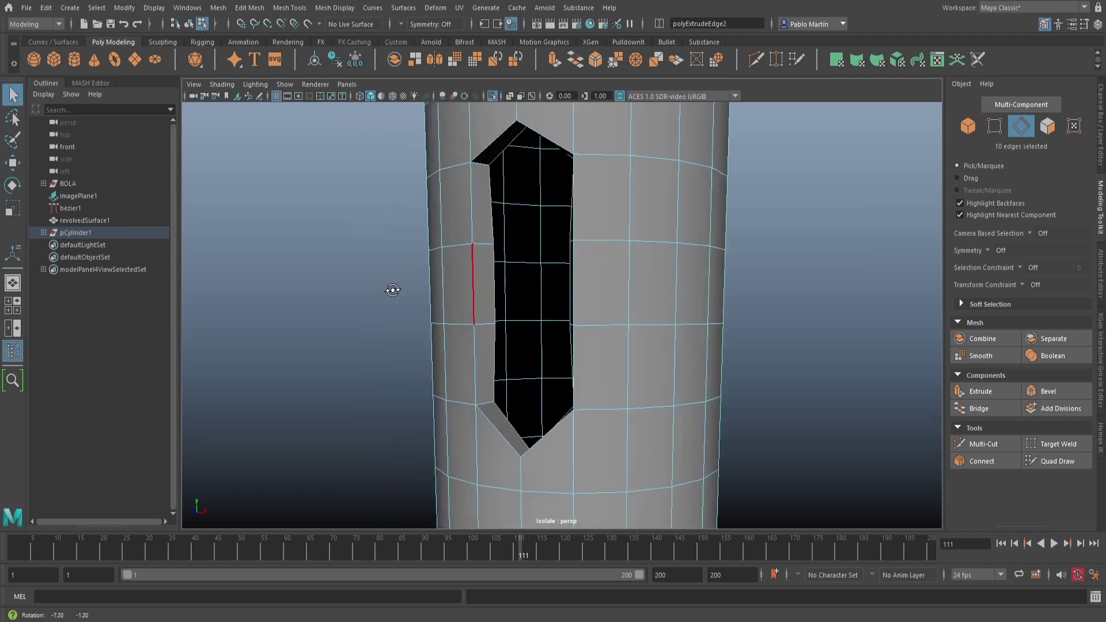
pyautogui.keyDown('alt'); pyautogui.moveTo(450, 252); pyautogui.dragTo(397, 297, button='middle'); pyautogui.keyUp('alt')
pyautogui.click(413, 257)
pyautogui.keyDown('shift'); pyautogui.click(423, 218); pyautogui.keyUp('shift')
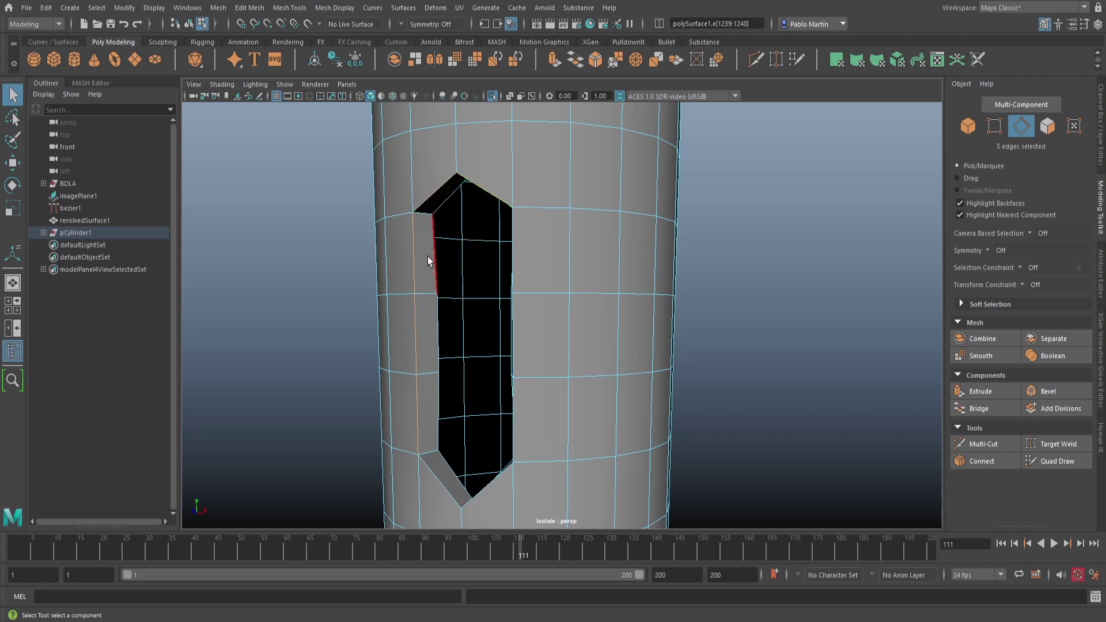
# - Select the full loop of side-wall faces around the pointed opening and convert the selection to its edge perimeter
pyautogui.keyDown('alt'); pyautogui.moveTo(420, 279); pyautogui.dragTo(425, 266, button='middle'); pyautogui.keyUp('alt')
pyautogui.moveTo(434, 231); pyautogui.dragTo(435, 258, button='right')
pyautogui.click(433, 223)
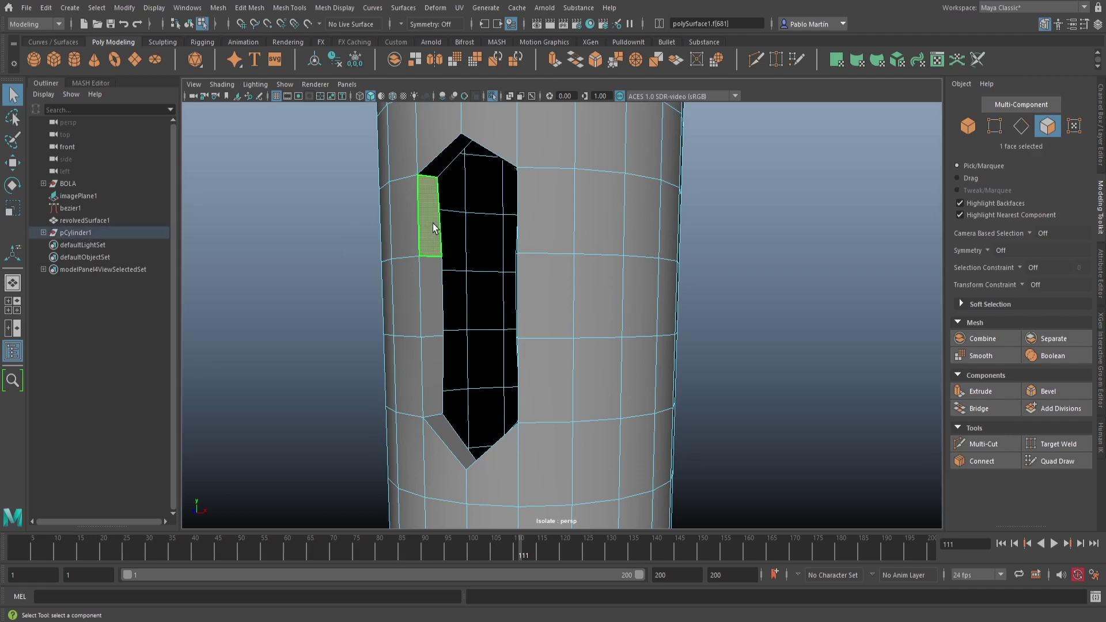
pyautogui.doubleClick(429, 279)
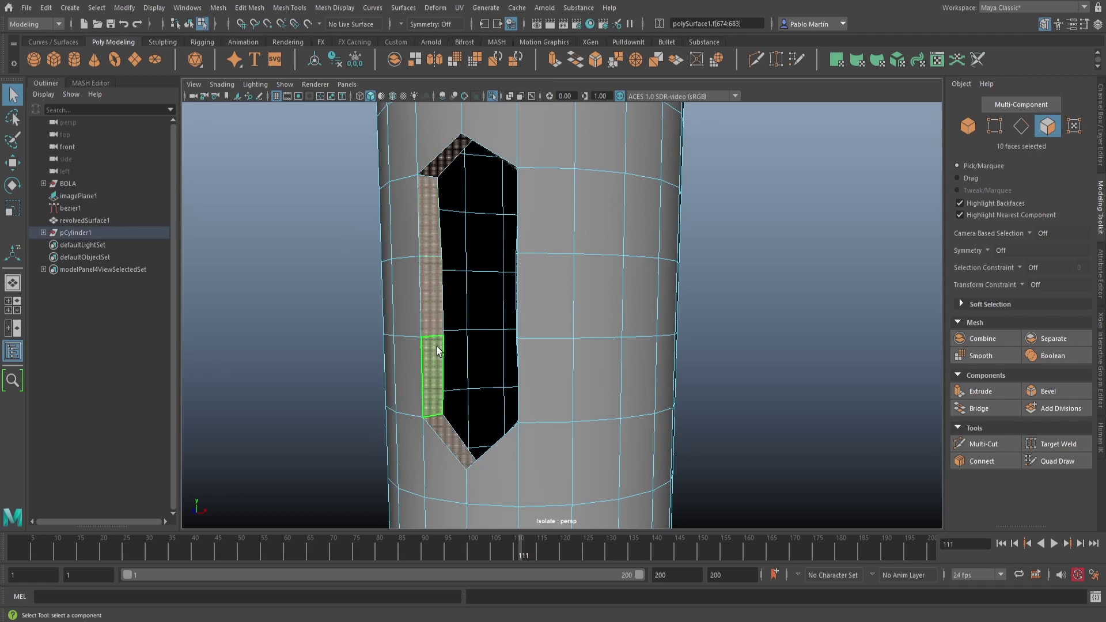
pyautogui.moveTo(446, 311)
pyautogui.keyDown('alt'); pyautogui.mouseDown()
pyautogui.moveTo(432, 346)
pyautogui.moveTo(437, 307)
pyautogui.mouseUp(); pyautogui.keyUp('alt')
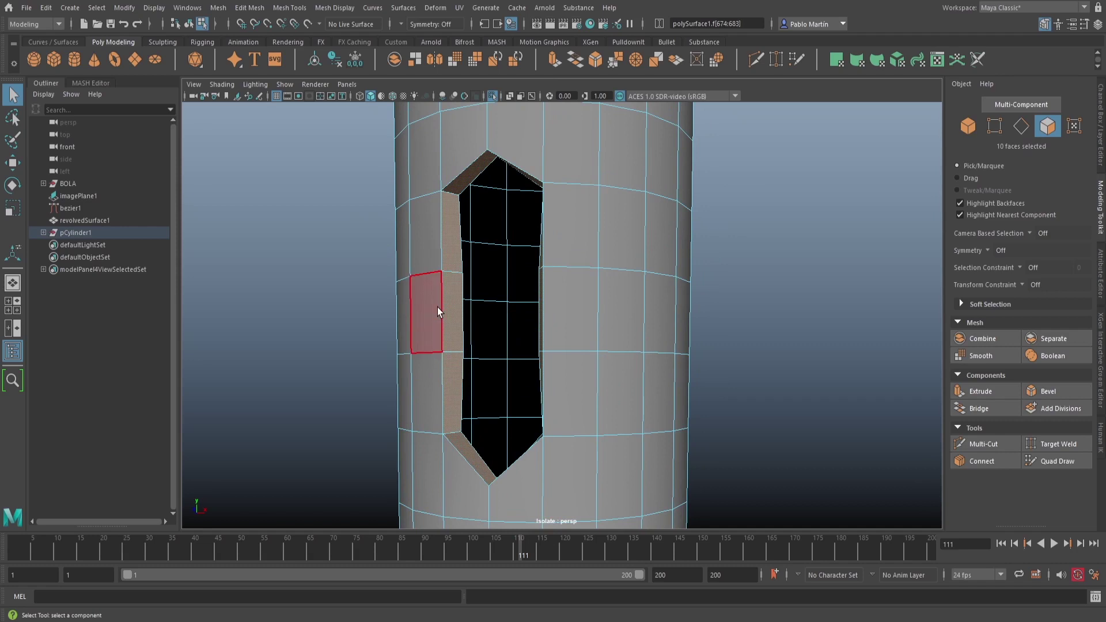
pyautogui.keyDown('shift'); pyautogui.rightClick(337, 234); pyautogui.keyUp('shift')
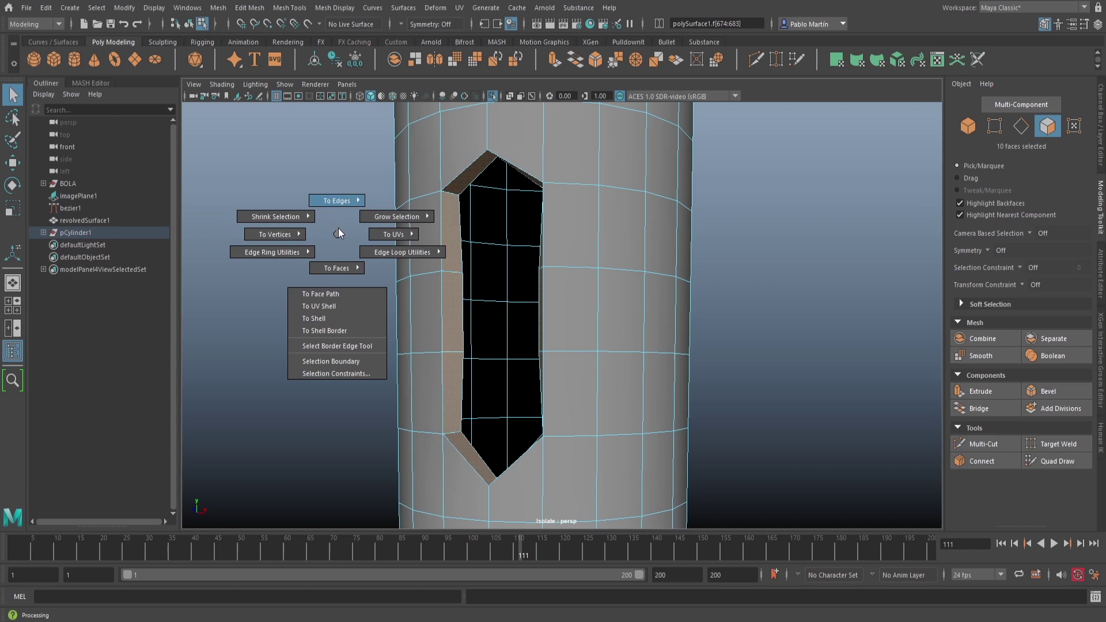
pyautogui.moveTo(339, 199)
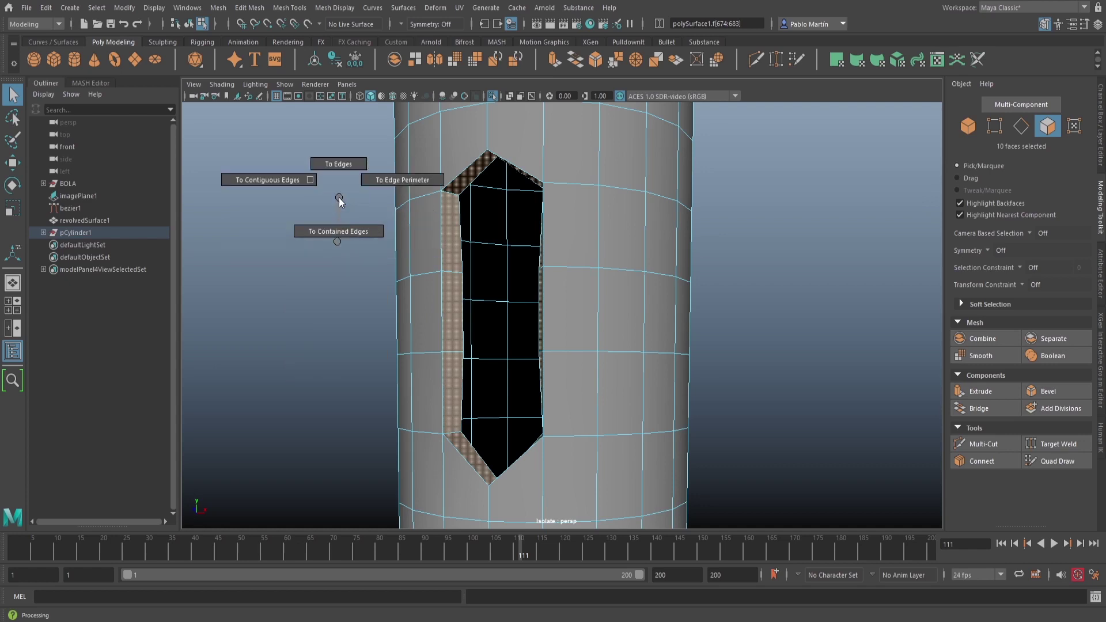
pyautogui.click(379, 182)
pyautogui.keyDown('alt'); pyautogui.moveTo(385, 196); pyautogui.dragTo(441, 305, button='right'); pyautogui.keyUp('alt')
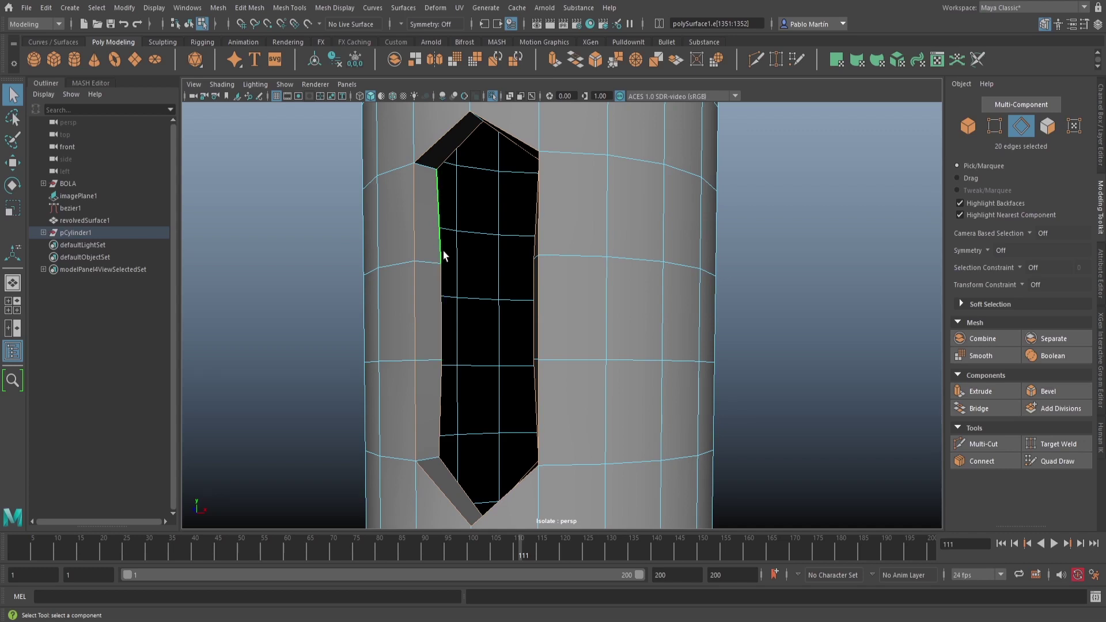
# - Bevel the perimeter edges of the opening's side walls with a fraction of 0.22, 2 segments and Uniform mitering
pyautogui.hotkey('ctrl', 'b')
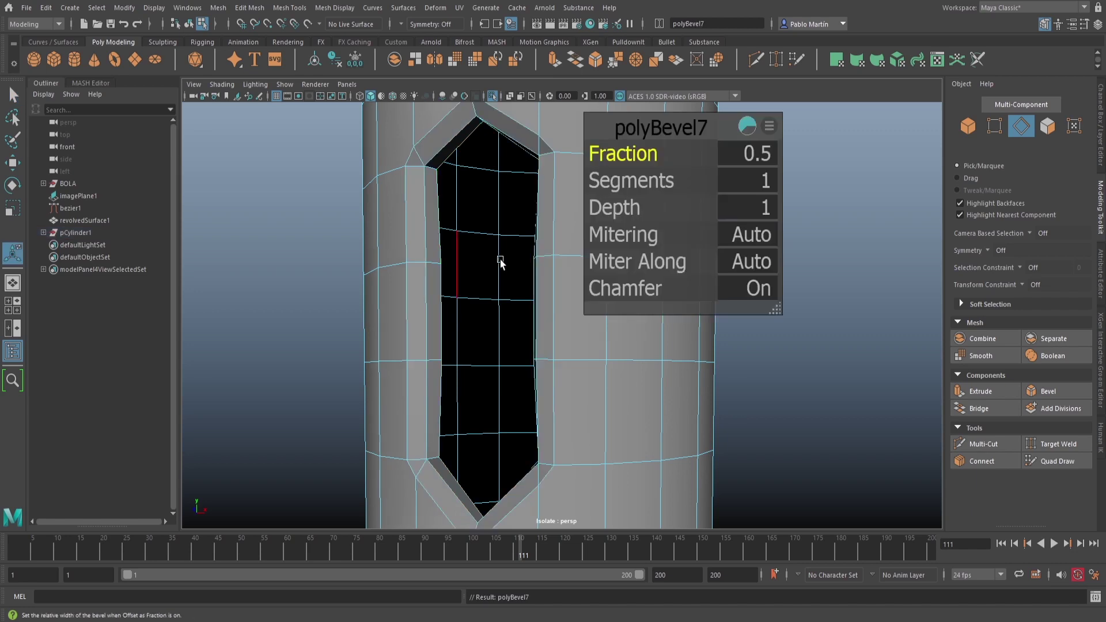
pyautogui.moveTo(638, 154); pyautogui.dragTo(623, 183)
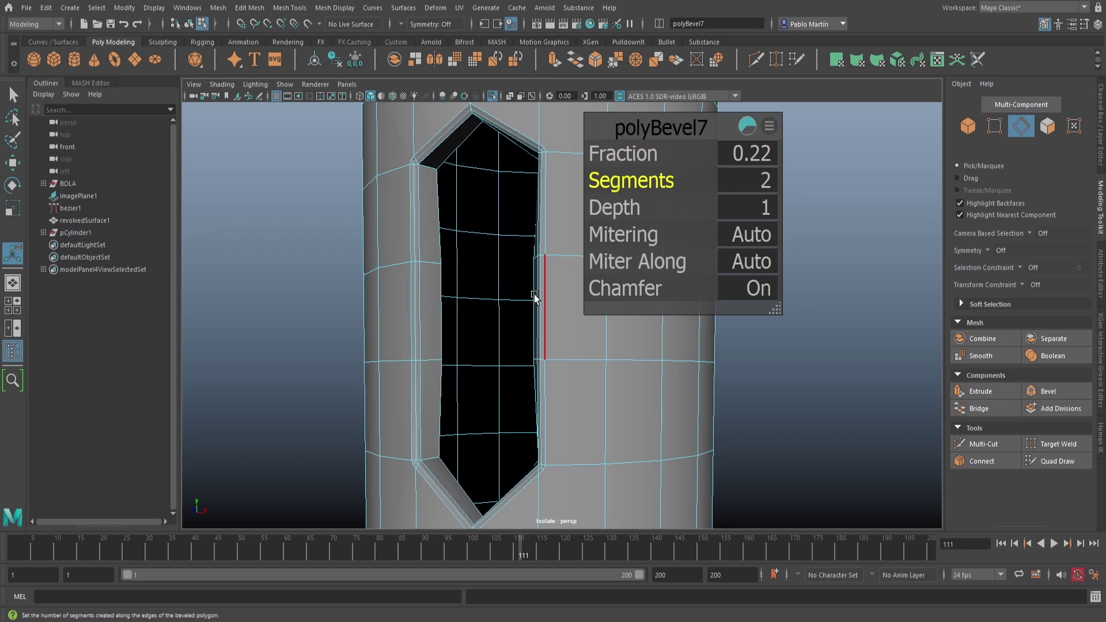
pyautogui.scroll(5, 449, 270)
pyautogui.scroll(5, 519, 276)
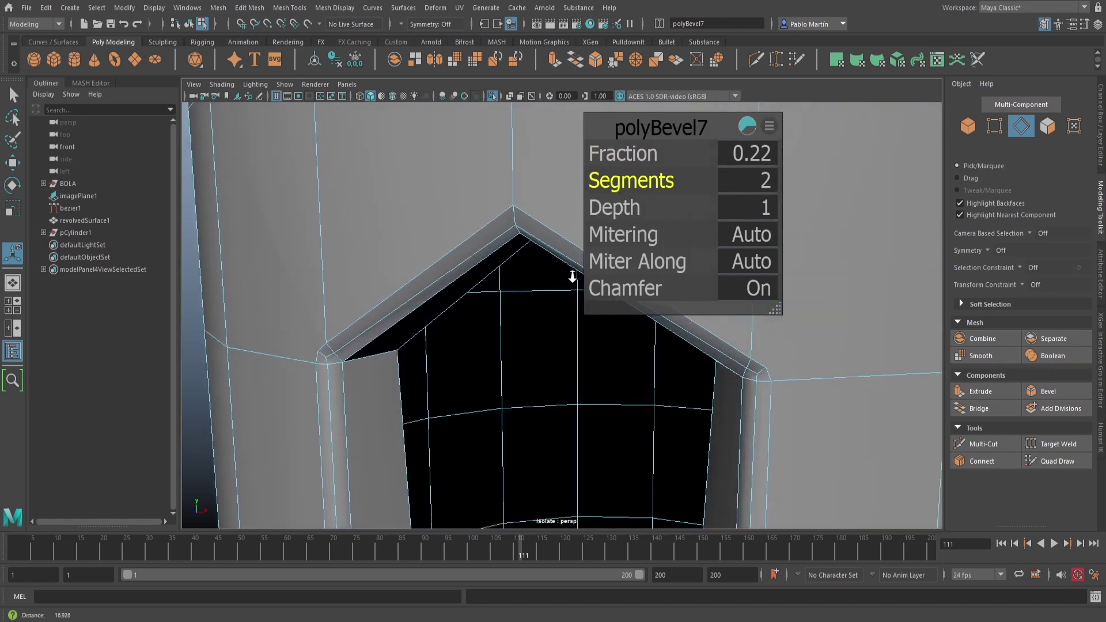
pyautogui.scroll(4, 409, 247)
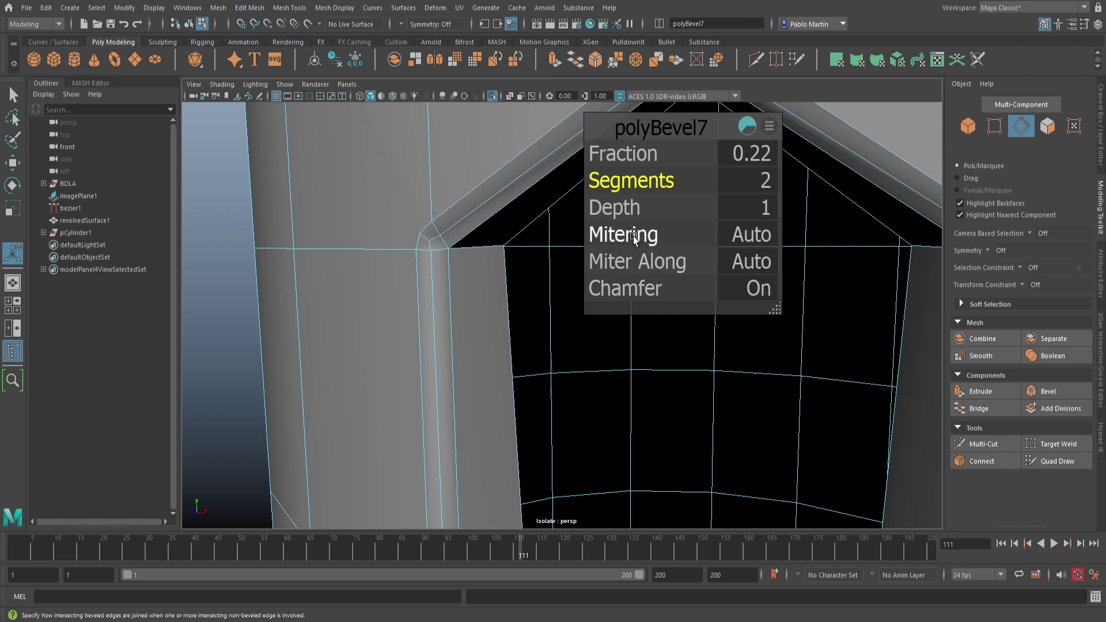
pyautogui.click(761, 235)
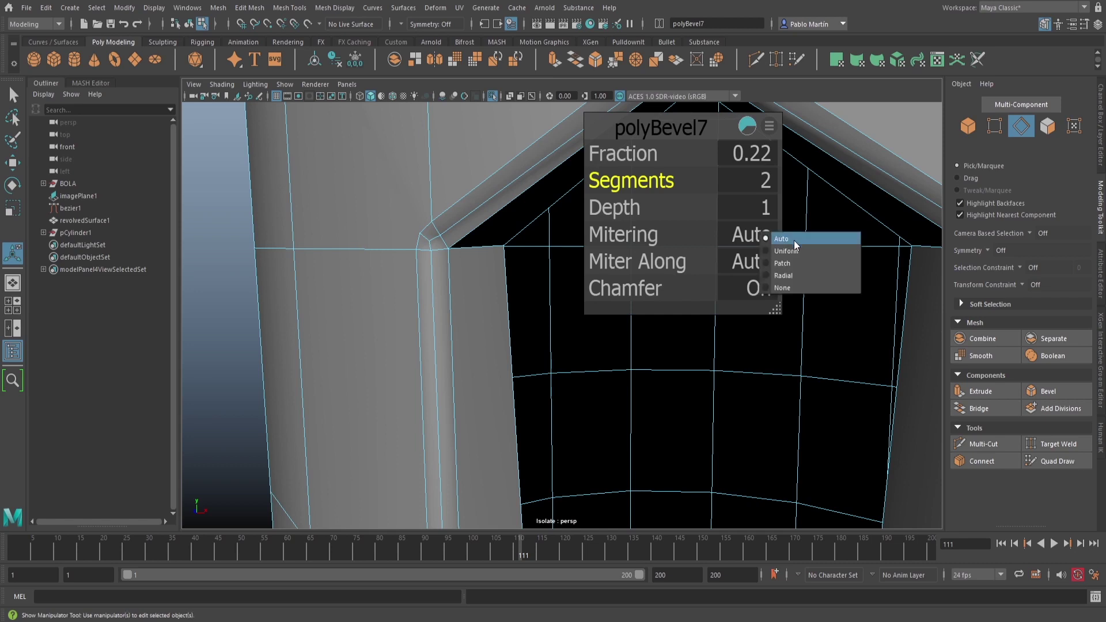
pyautogui.click(791, 252)
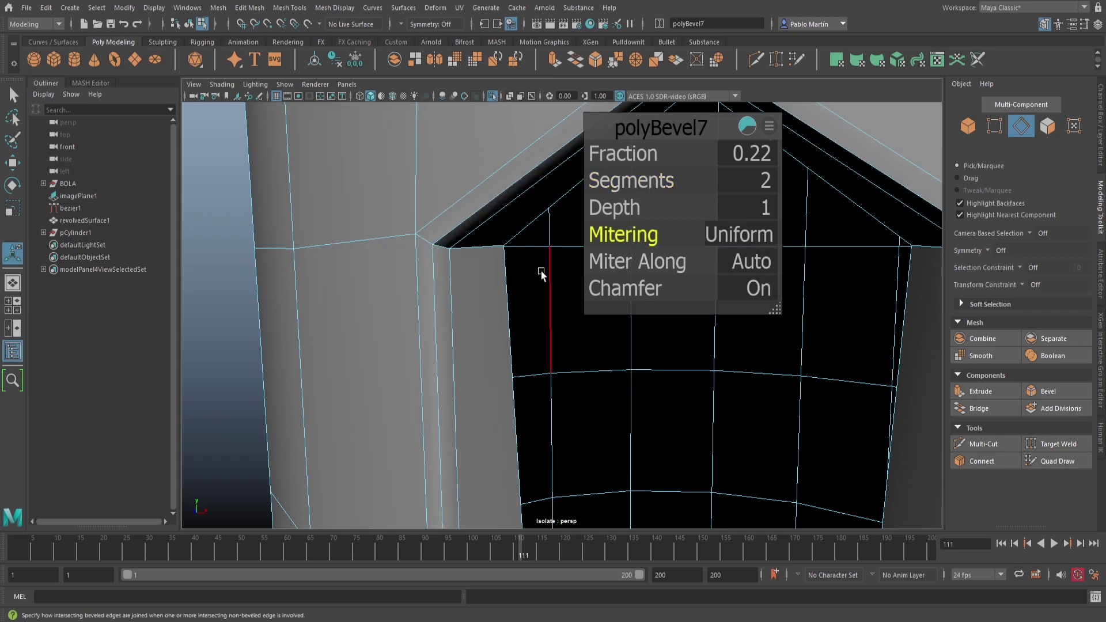
pyautogui.keyDown('alt'); pyautogui.moveTo(455, 262); pyautogui.dragTo(390, 288); pyautogui.keyUp('alt')
pyautogui.keyDown('alt'); pyautogui.moveTo(481, 278); pyautogui.dragTo(378, 267, button='right'); pyautogui.keyUp('alt')
pyautogui.keyDown('alt'); pyautogui.moveTo(433, 306); pyautogui.dragTo(385, 268, button='middle'); pyautogui.keyUp('alt')
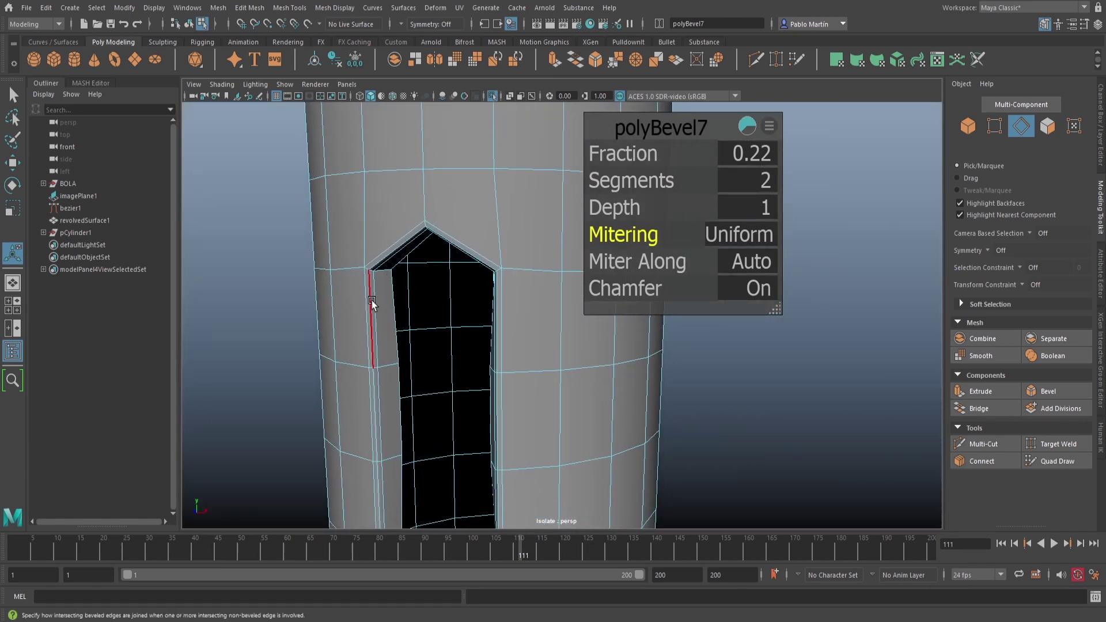
# - Return to object selection and display the handle body in smooth mesh preview, comparing it with the unsmoothed mesh
pyautogui.press('3')
pyautogui.moveTo(337, 245); pyautogui.dragTo(361, 224, button='right')
pyautogui.press('f')
pyautogui.keyDown('alt'); pyautogui.moveTo(565, 323); pyautogui.dragTo(464, 314); pyautogui.keyUp('alt')
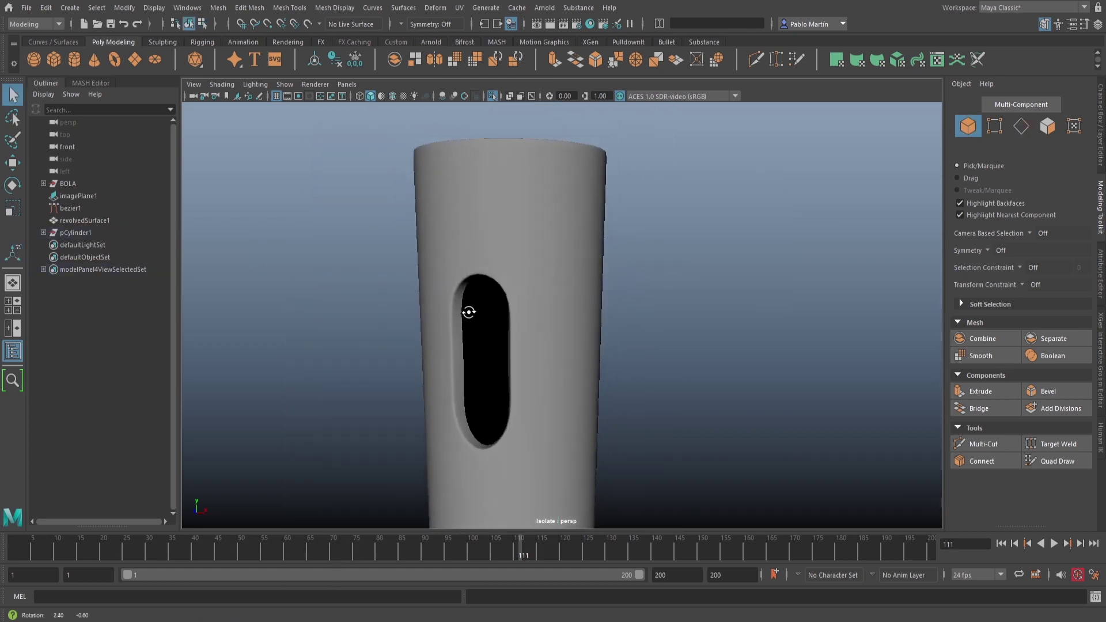
pyautogui.click(534, 299)
pyautogui.press('1')
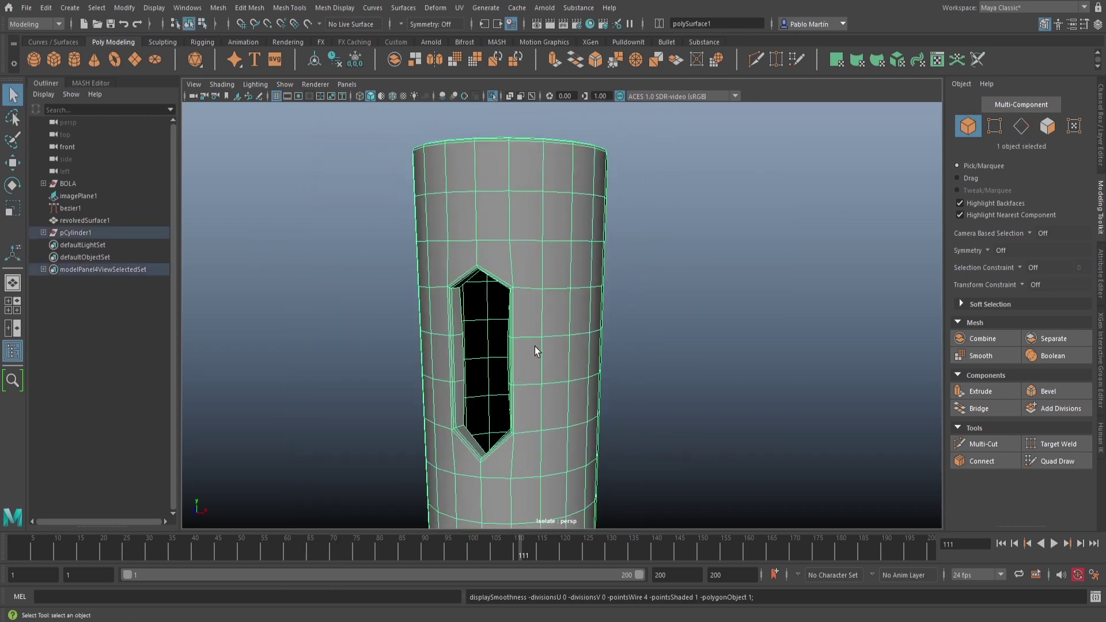
pyautogui.press('3')
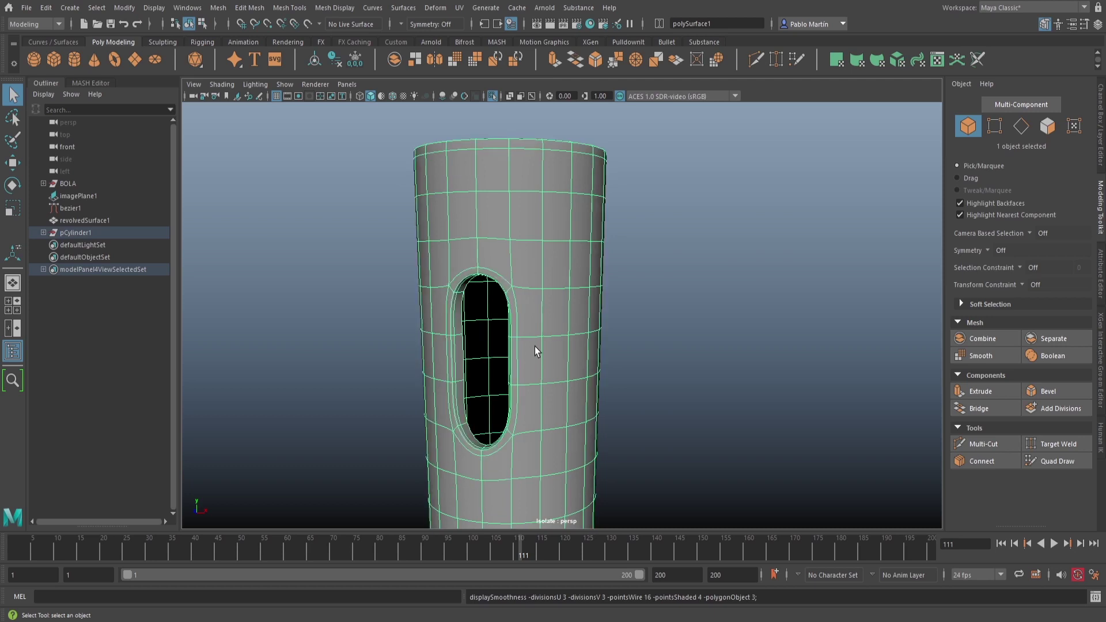
# - End the isolation of the handle body and extrude the separate pointed panel outward to give it thickness
pyautogui.click(493, 96)
pyautogui.click(490, 352)
pyautogui.keyDown('alt'); pyautogui.moveTo(477, 380); pyautogui.dragTo(580, 231, button='middle'); pyautogui.keyUp('alt')
pyautogui.keyDown('alt'); pyautogui.moveTo(496, 296); pyautogui.dragTo(575, 299, button='right'); pyautogui.keyUp('alt')
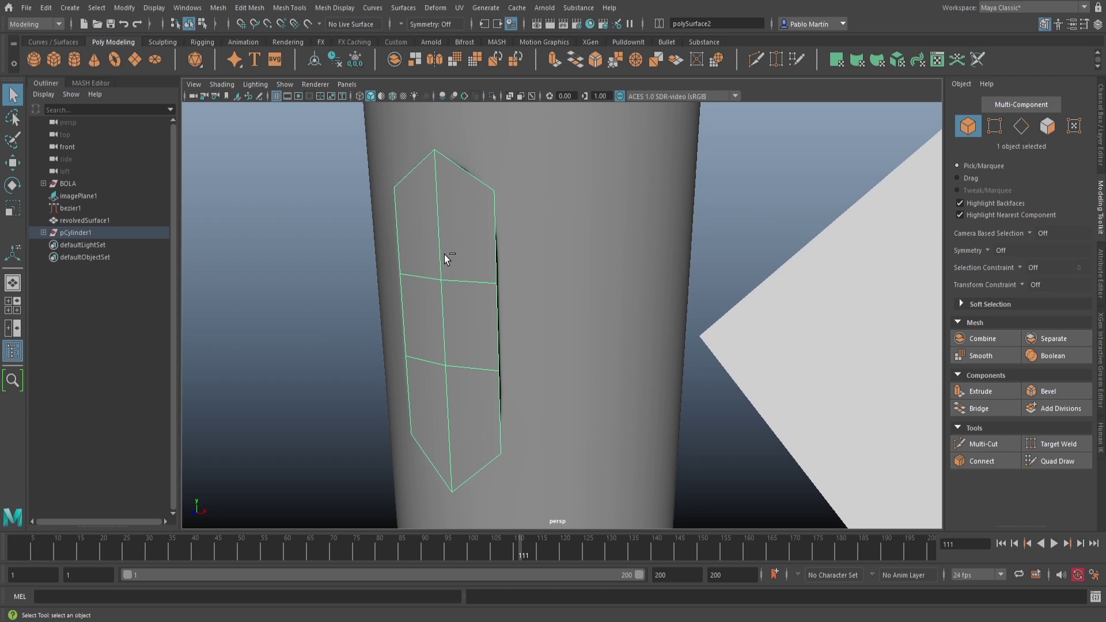
pyautogui.hotkey('ctrl', 'e')
pyautogui.moveTo(456, 437); pyautogui.dragTo(430, 448)
pyautogui.press('q')
pyautogui.keyDown('alt'); pyautogui.moveTo(484, 316); pyautogui.dragTo(434, 333); pyautogui.keyUp('alt')
pyautogui.keyDown('alt'); pyautogui.moveTo(434, 333); pyautogui.dragTo(548, 316, button='middle'); pyautogui.keyUp('alt')
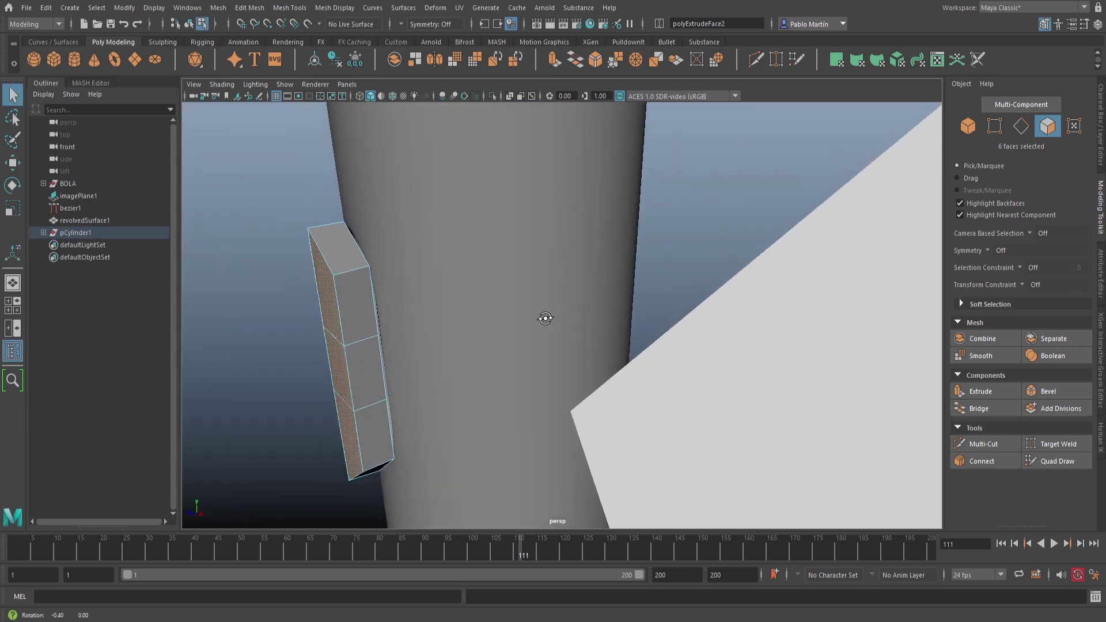
pyautogui.keyDown('alt'); pyautogui.moveTo(548, 316); pyautogui.dragTo(585, 318); pyautogui.keyUp('alt')
# - Select the extruded switch panel as an object and isolate it in the viewport
pyautogui.moveTo(466, 318); pyautogui.dragTo(471, 305, button='right')
pyautogui.click(465, 303)
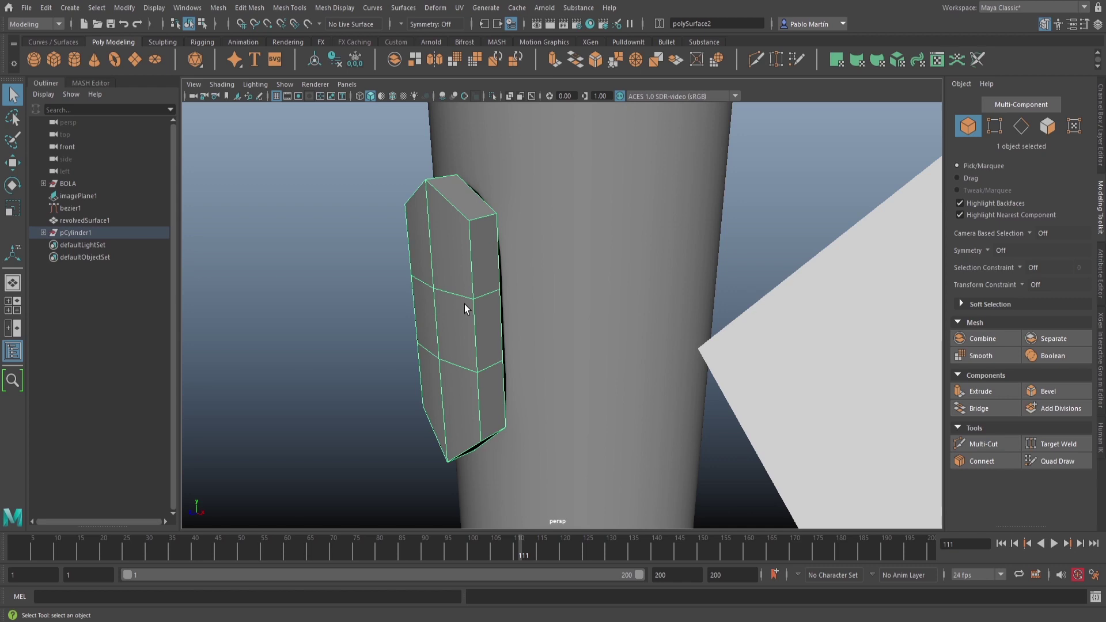
pyautogui.press('f')
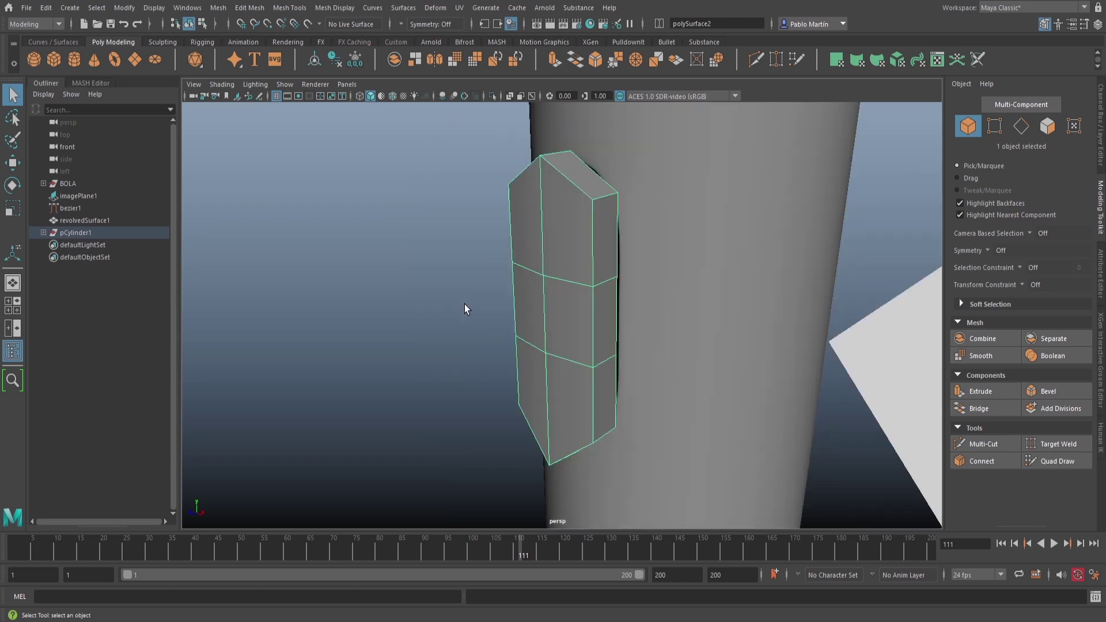
pyautogui.click(491, 96)
pyautogui.keyDown('alt'); pyautogui.moveTo(563, 289); pyautogui.dragTo(509, 274); pyautogui.keyUp('alt')
pyautogui.moveTo(575, 236); pyautogui.dragTo(550, 237, button='right')
pyautogui.click(547, 240)
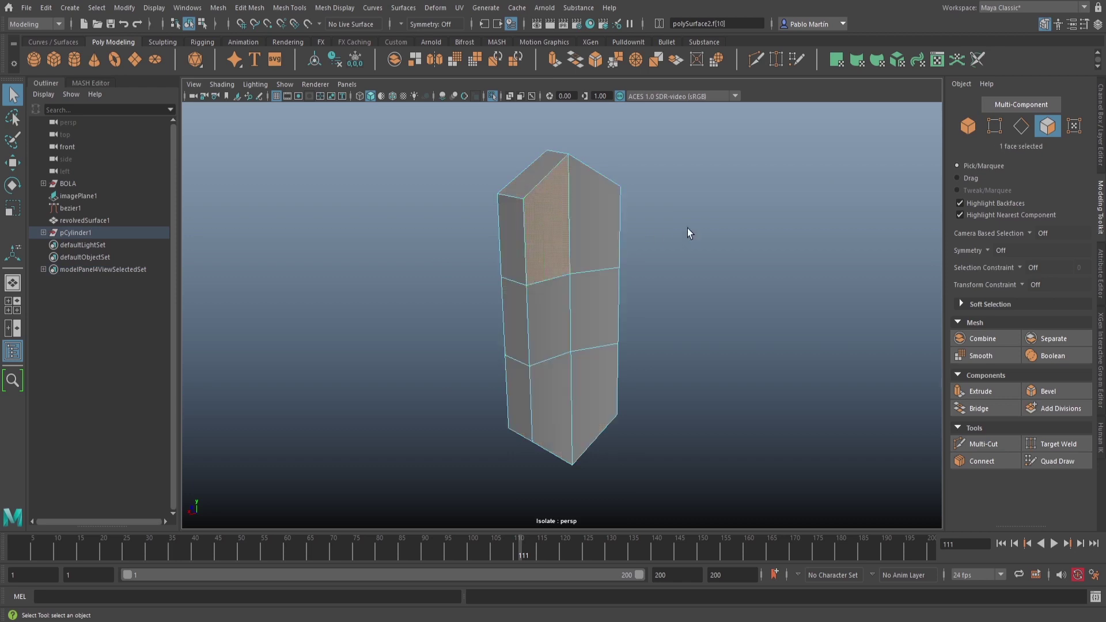
pyautogui.click(657, 368)
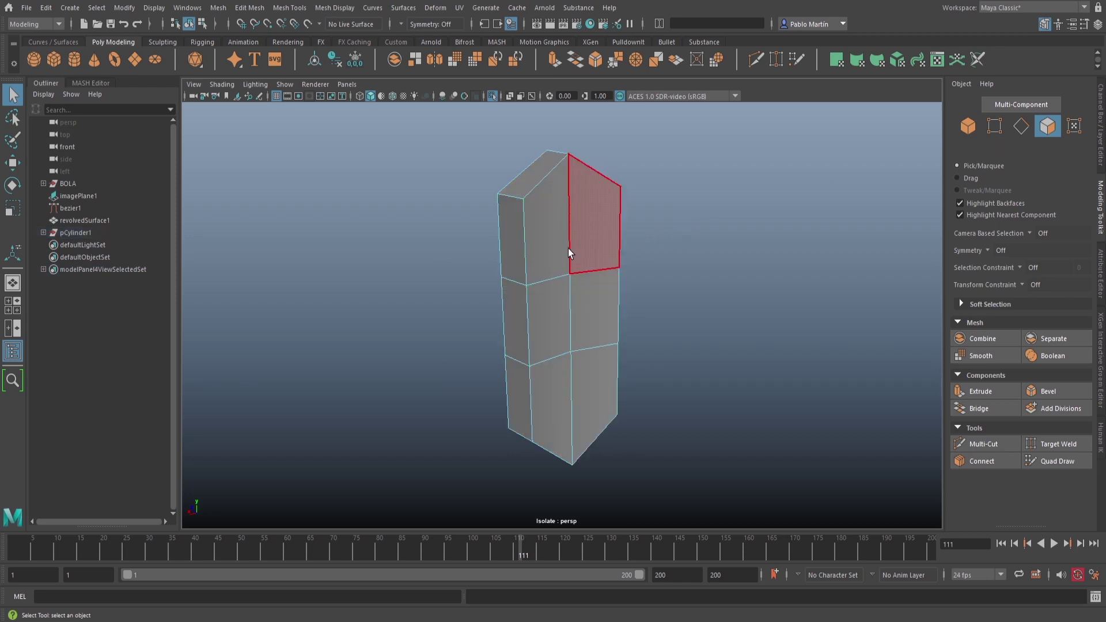
pyautogui.moveTo(568, 235)
pyautogui.mouseDown()
pyautogui.moveTo(585, 402)
pyautogui.moveTo(556, 326)
pyautogui.moveTo(536, 323)
pyautogui.moveTo(646, 343)
pyautogui.moveTo(631, 319)
pyautogui.mouseUp()
pyautogui.press('Delete')
pyautogui.moveTo(590, 253); pyautogui.dragTo(592, 299, button='right')
pyautogui.doubleClick(596, 308)
pyautogui.keyDown('alt'); pyautogui.moveTo(590, 319); pyautogui.dragTo(559, 326, button='middle'); pyautogui.keyUp('alt')
pyautogui.keyDown('alt'); pyautogui.moveTo(584, 328); pyautogui.dragTo(629, 330, button='right'); pyautogui.keyUp('alt')
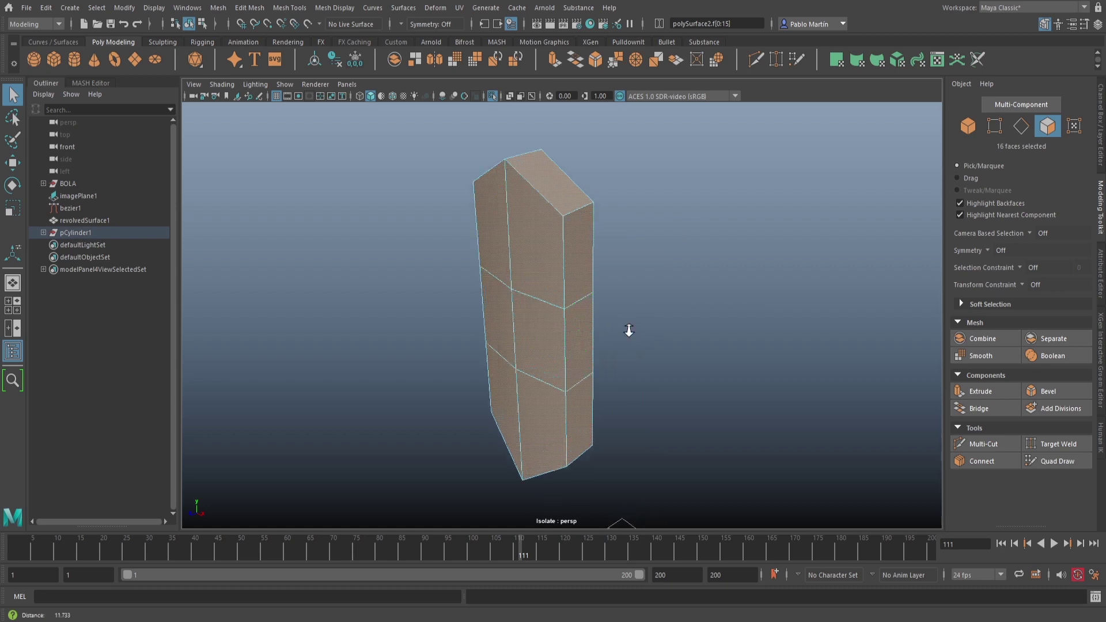
# - Select the full loop of side faces around the switch panel and convert the selection to its edge perimeter
pyautogui.click(572, 237)
pyautogui.moveTo(563, 274); pyautogui.dragTo(576, 300, button='right')
pyautogui.click(565, 275)
pyautogui.keyDown('shift'); pyautogui.doubleClick(579, 323); pyautogui.keyUp('shift')
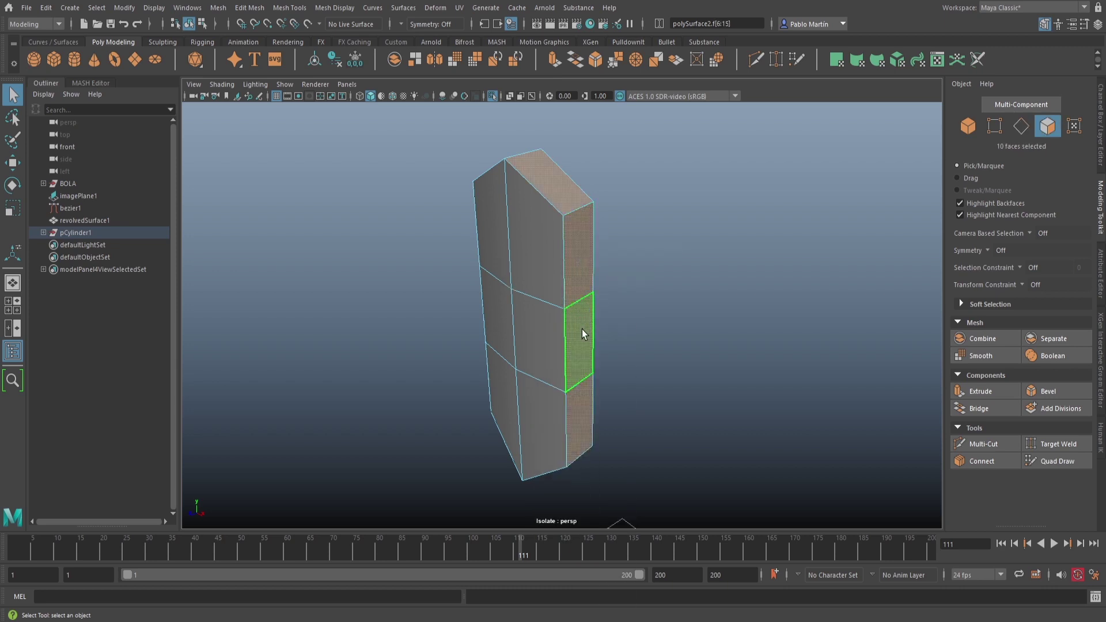
pyautogui.keyDown('shift'); pyautogui.moveTo(669, 216); pyautogui.dragTo(706, 172, button='right'); pyautogui.keyUp('shift')
# - Bevel the panel's perimeter edges with a fraction of 0.11 and 2 segments, and show the panel in smooth preview
pyautogui.hotkey('ctrl', 'b')
pyautogui.moveTo(642, 156)
pyautogui.mouseDown()
pyautogui.moveTo(608, 159)
pyautogui.moveTo(648, 181)
pyautogui.moveTo(619, 154)
pyautogui.moveTo(634, 153)
pyautogui.mouseUp()
pyautogui.press('3')
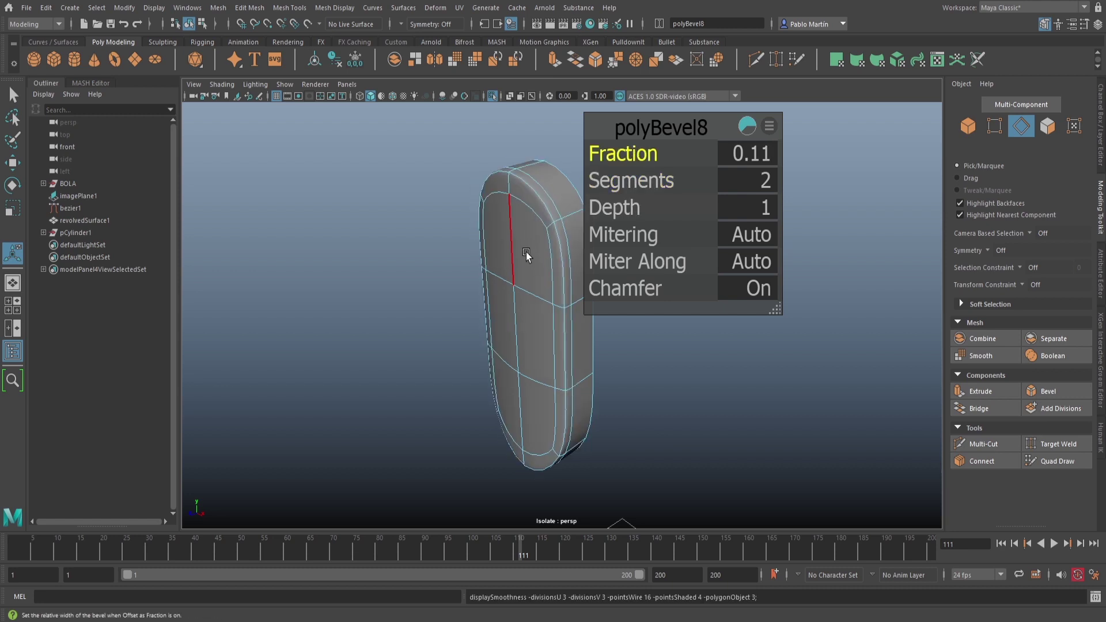
# - Return to object selection, select the switch panel and end its isolation to show the whole microphone
pyautogui.moveTo(544, 234); pyautogui.dragTo(558, 222, button='right')
pyautogui.press('q')
pyautogui.click(441, 259)
pyautogui.click(534, 267)
pyautogui.click(495, 96)
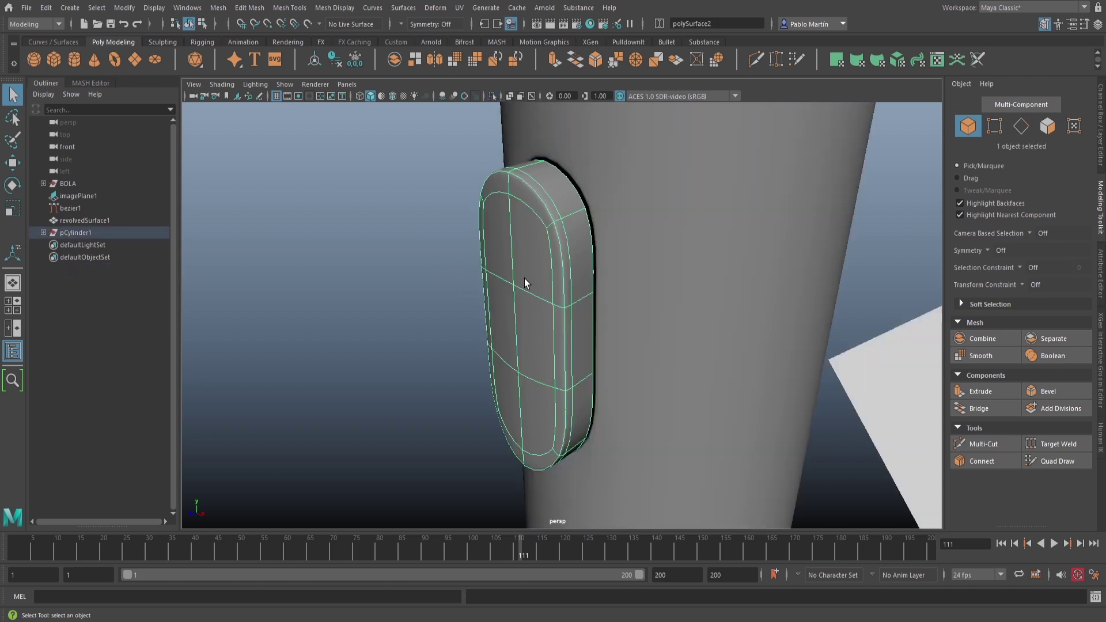
# - Center the switch panel's pivot and move the panel back into the handle opening
pyautogui.press('w')
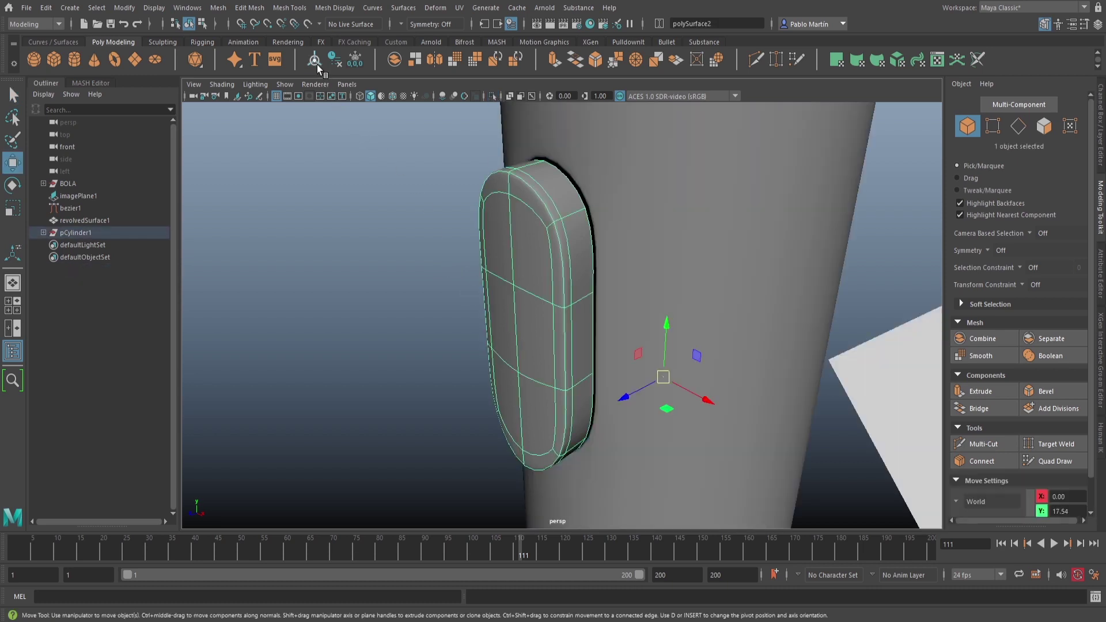
pyautogui.click(316, 64)
pyautogui.moveTo(490, 345); pyautogui.dragTo(520, 333)
# - Scale the switch panel to about 0.87 in X and 1.01 in Y so it fits the opening, and deselect it
pyautogui.keyDown('alt'); pyautogui.moveTo(518, 374); pyautogui.dragTo(567, 369); pyautogui.keyUp('alt')
pyautogui.press('r')
pyautogui.moveTo(602, 322); pyautogui.dragTo(544, 336)
pyautogui.moveTo(554, 274); pyautogui.dragTo(554, 273)
pyautogui.moveTo(576, 356)
pyautogui.keyDown('alt'); pyautogui.mouseDown()
pyautogui.moveTo(564, 370)
pyautogui.moveTo(570, 354)
pyautogui.mouseUp(); pyautogui.keyUp('alt')
pyautogui.moveTo(554, 273); pyautogui.dragTo(553, 273)
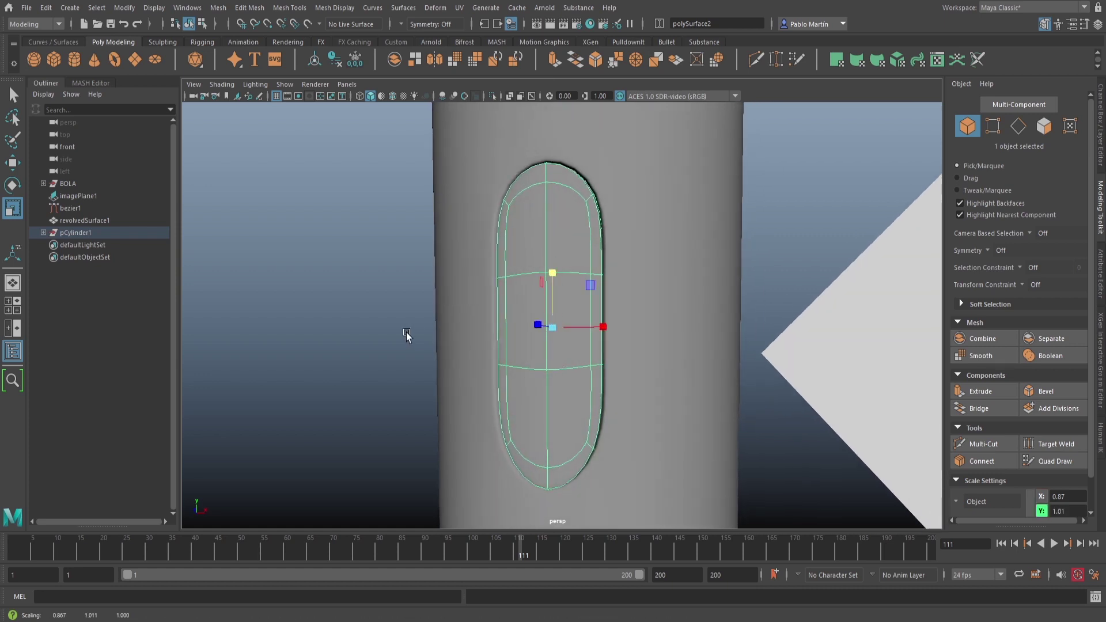
pyautogui.press('q')
pyautogui.click(380, 320)
# - Examine the fitted switch panel on the handle and compare the microphone's proportions with the reference image
pyautogui.keyDown('alt'); pyautogui.moveTo(378, 310); pyautogui.dragTo(530, 389); pyautogui.keyUp('alt')
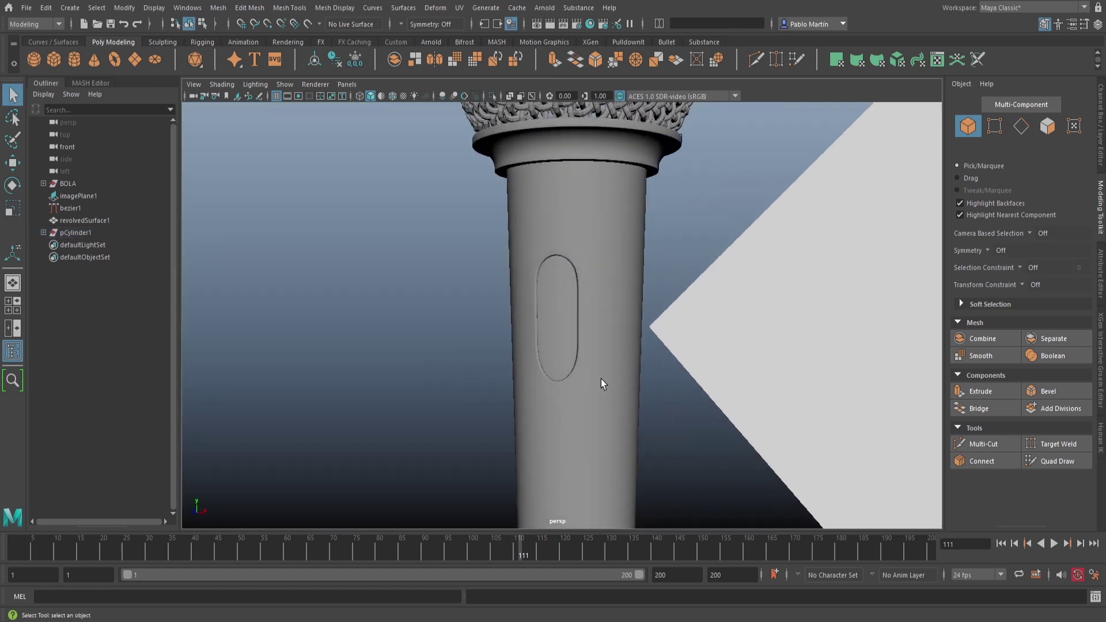
pyautogui.keyDown('alt'); pyautogui.moveTo(698, 414); pyautogui.dragTo(442, 377, button='right'); pyautogui.keyUp('alt')
pyautogui.keyDown('alt'); pyautogui.moveTo(578, 430); pyautogui.dragTo(511, 343, button='middle'); pyautogui.keyUp('alt')
pyautogui.keyDown('alt'); pyautogui.moveTo(510, 358); pyautogui.dragTo(503, 351); pyautogui.keyUp('alt')
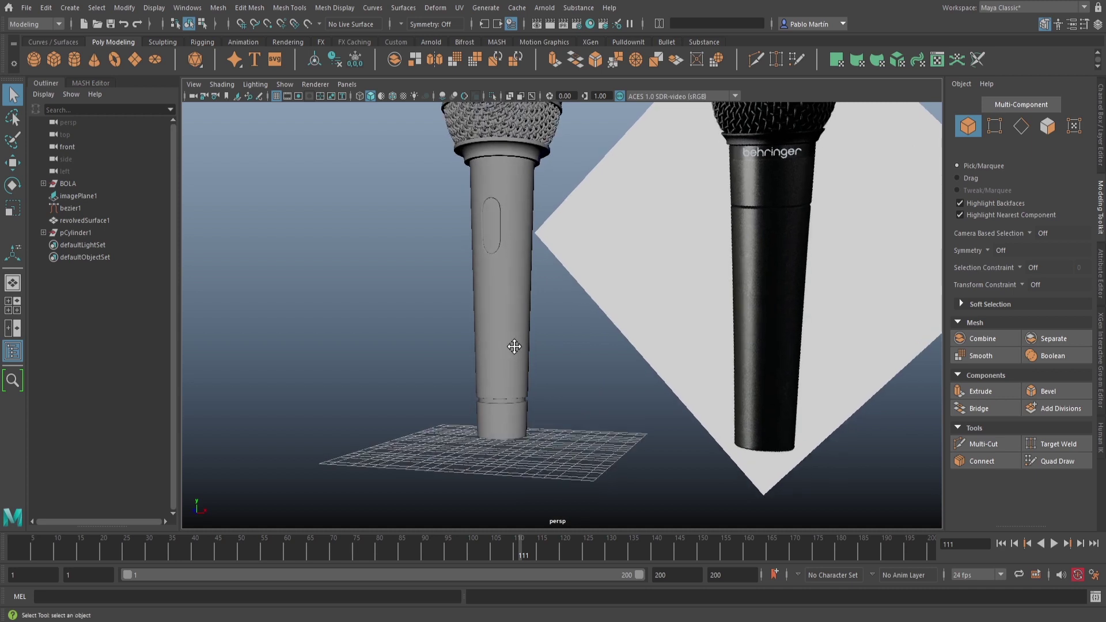
pyautogui.keyDown('alt'); pyautogui.moveTo(514, 346); pyautogui.dragTo(530, 410, button='middle'); pyautogui.keyUp('alt')
pyautogui.keyDown('alt'); pyautogui.moveTo(450, 367); pyautogui.dragTo(622, 336, button='right'); pyautogui.keyUp('alt')
pyautogui.keyDown('alt'); pyautogui.moveTo(496, 295); pyautogui.dragTo(595, 390, button='middle'); pyautogui.keyUp('alt')
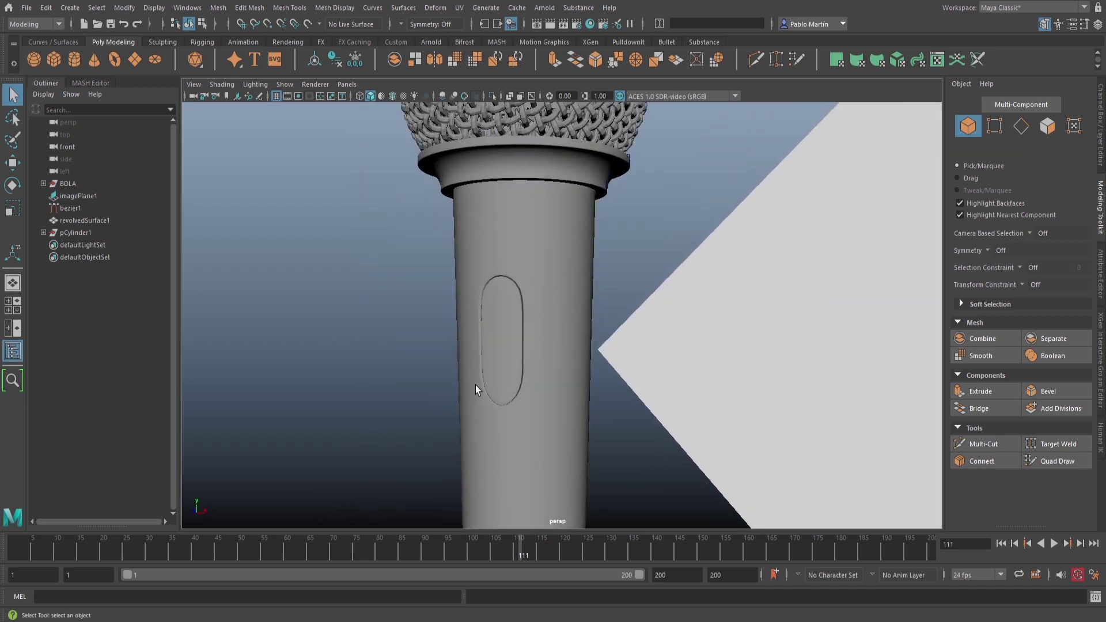
pyautogui.keyDown('alt'); pyautogui.moveTo(423, 386); pyautogui.dragTo(538, 393, button='right'); pyautogui.keyUp('alt')
pyautogui.keyDown('alt'); pyautogui.moveTo(523, 385); pyautogui.dragTo(577, 330, button='middle'); pyautogui.keyUp('alt')
pyautogui.keyDown('alt'); pyautogui.moveTo(477, 364); pyautogui.dragTo(580, 353, button='right'); pyautogui.keyUp('alt')
# - Select the switch panel and compare its unsmoothed mesh with its smooth preview
pyautogui.click(485, 310)
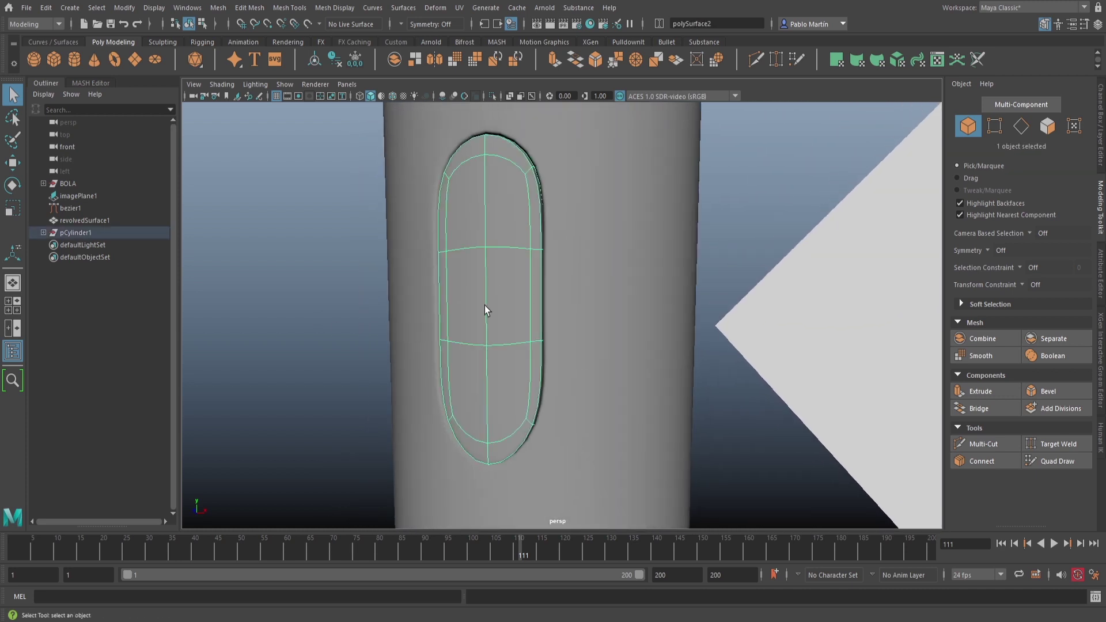
pyautogui.press('1')
pyautogui.press('3')
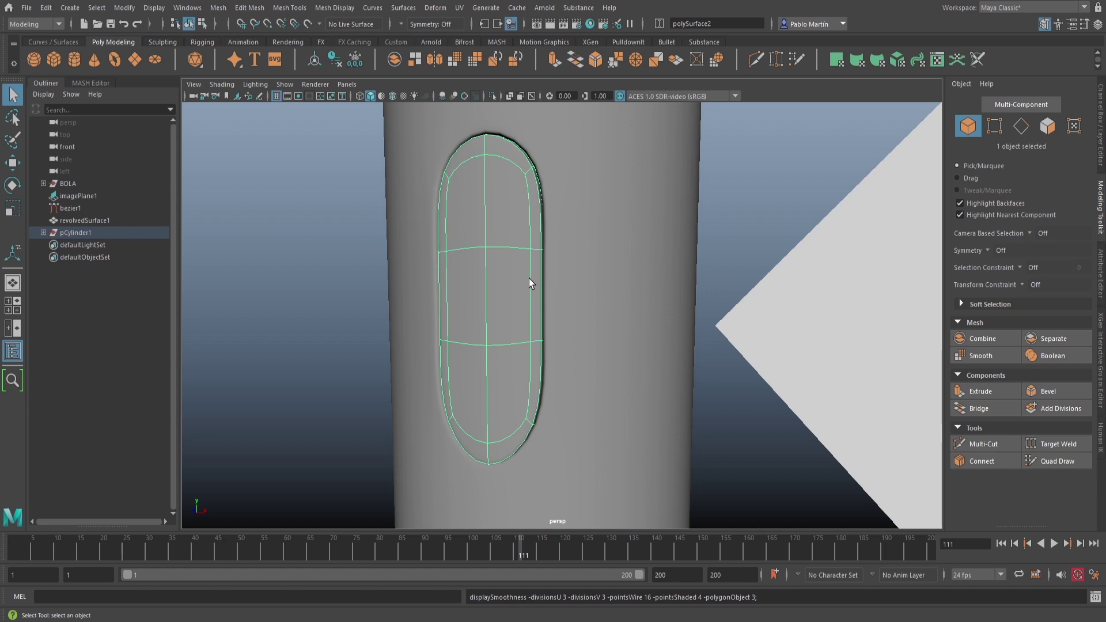
pyautogui.keyDown('alt'); pyautogui.moveTo(454, 287); pyautogui.dragTo(458, 284); pyautogui.keyUp('alt')
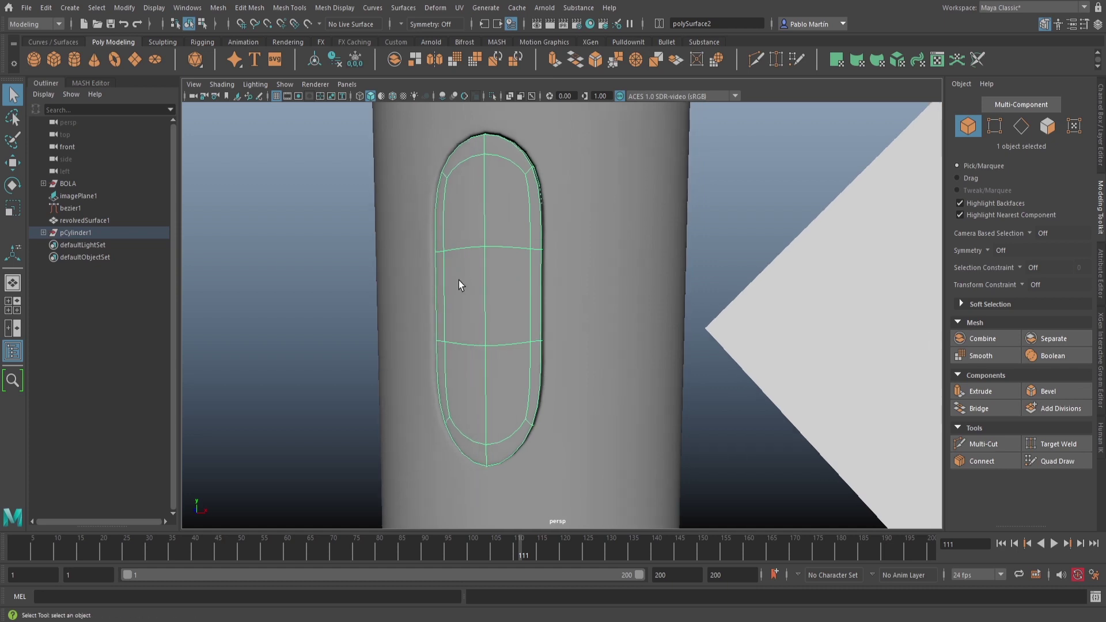
pyautogui.press('1')
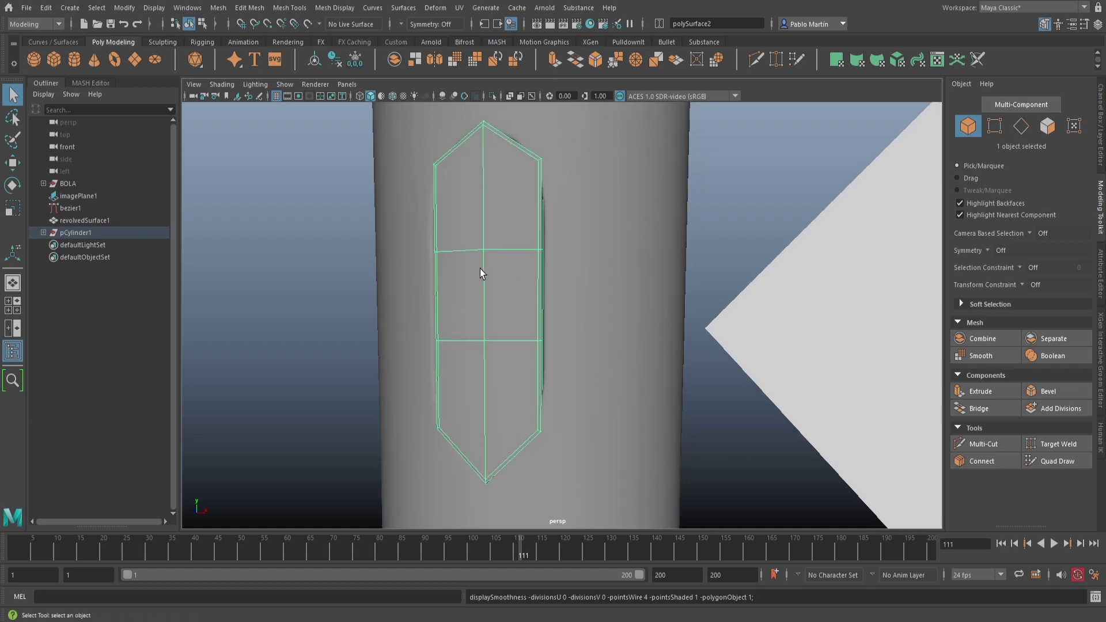
pyautogui.press('3')
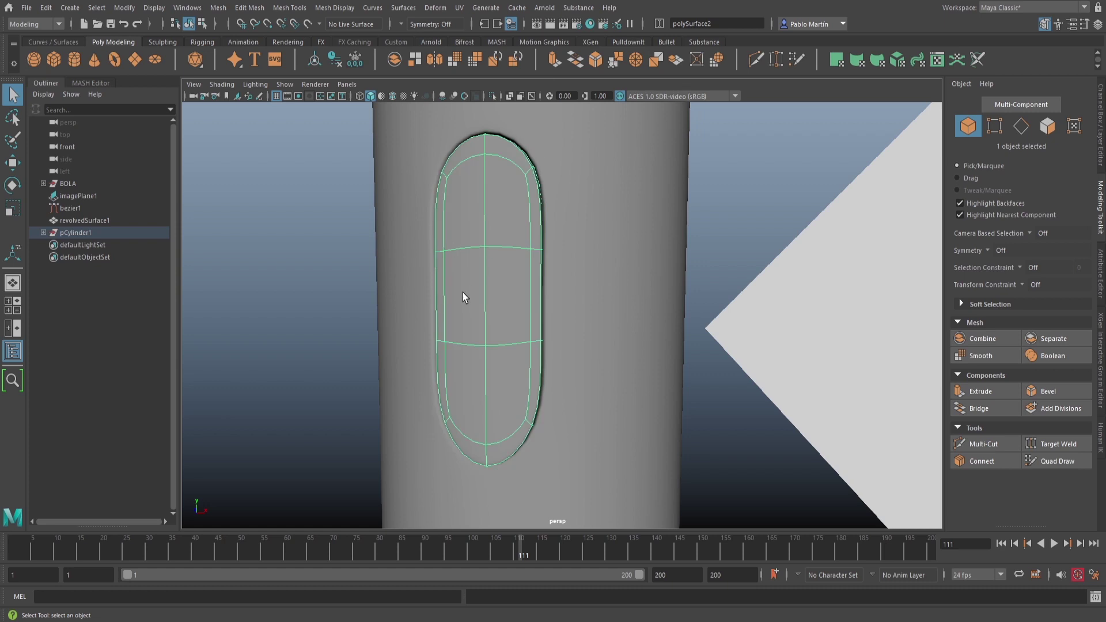
pyautogui.keyDown('alt'); pyautogui.moveTo(442, 339); pyautogui.dragTo(448, 314); pyautogui.keyUp('alt')
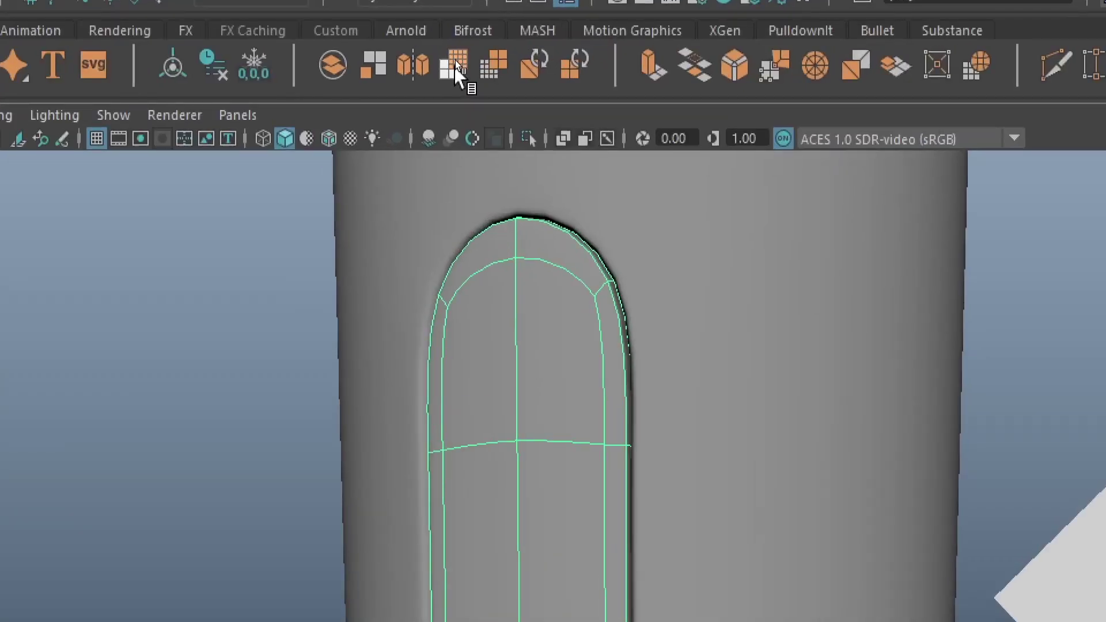
# - Apply Smooth with 1 division to the switch panel and change to face selection
pyautogui.click(455, 60)
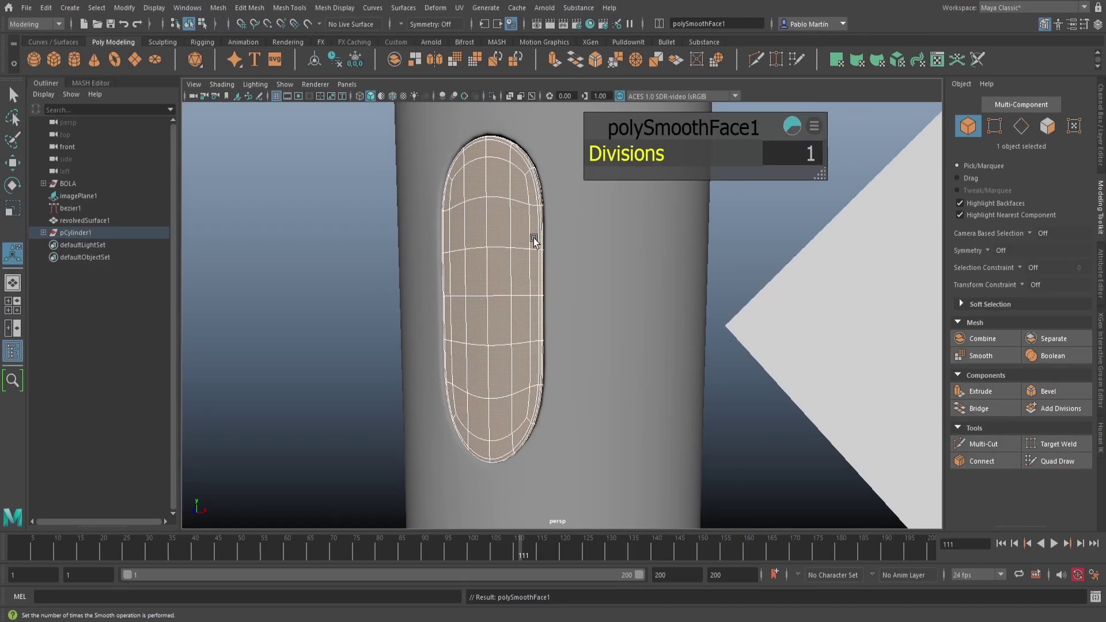
pyautogui.keyDown('alt'); pyautogui.moveTo(506, 252); pyautogui.dragTo(499, 303, button='middle'); pyautogui.keyUp('alt')
pyautogui.keyDown('alt'); pyautogui.moveTo(499, 303); pyautogui.dragTo(651, 300, button='right'); pyautogui.keyUp('alt')
pyautogui.keyDown('alt'); pyautogui.moveTo(484, 280); pyautogui.dragTo(548, 397, button='middle'); pyautogui.keyUp('alt')
pyautogui.keyDown('alt'); pyautogui.moveTo(542, 386); pyautogui.dragTo(538, 390); pyautogui.keyUp('alt')
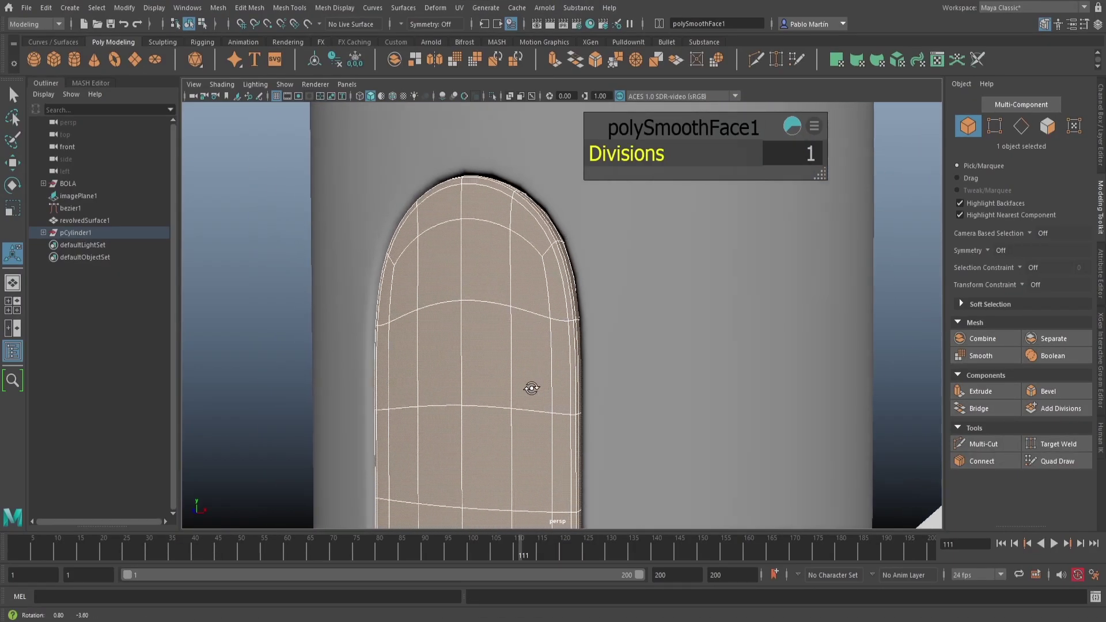
pyautogui.press('q')
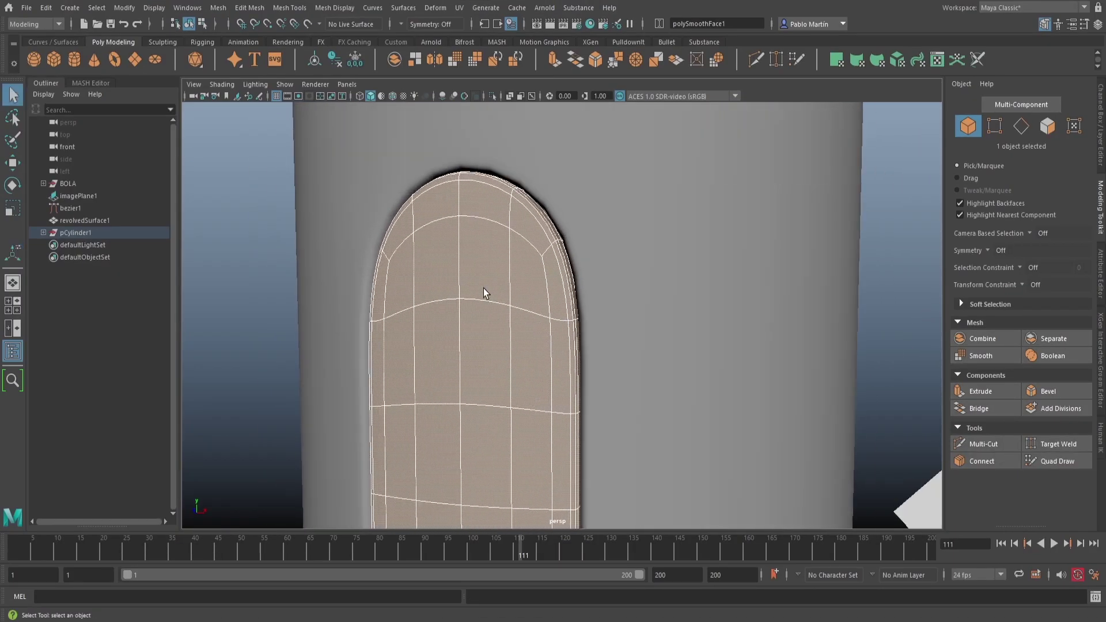
pyautogui.press('F11')
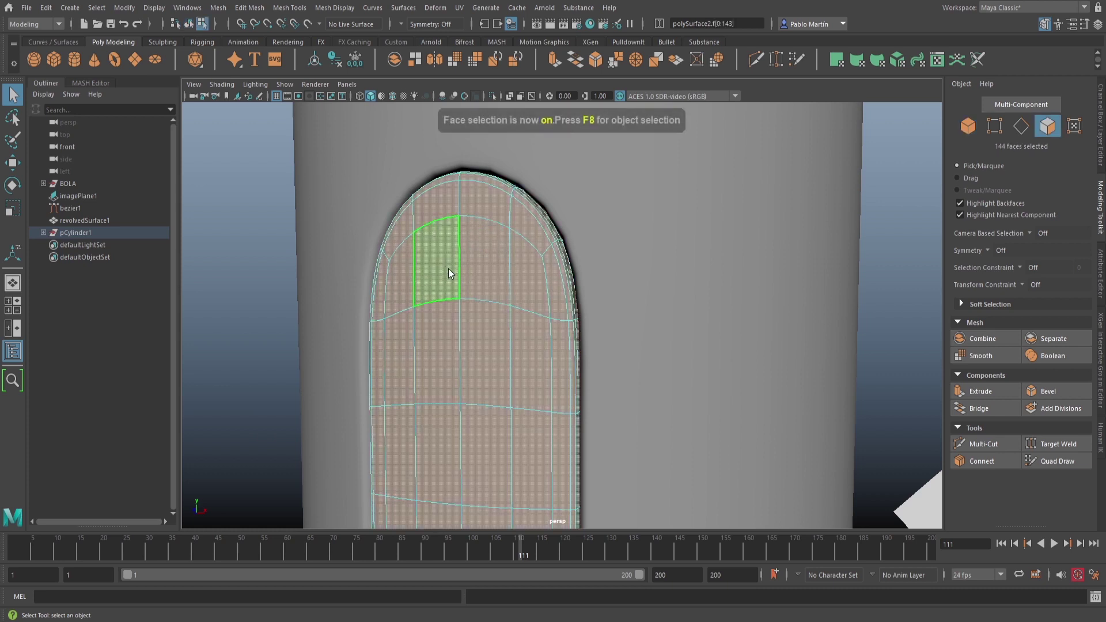
pyautogui.click(240, 261)
pyautogui.click(435, 262)
pyautogui.moveTo(435, 261); pyautogui.dragTo(514, 344)
pyautogui.keyDown('alt'); pyautogui.moveTo(558, 350); pyautogui.dragTo(457, 329, button='right'); pyautogui.keyUp('alt')
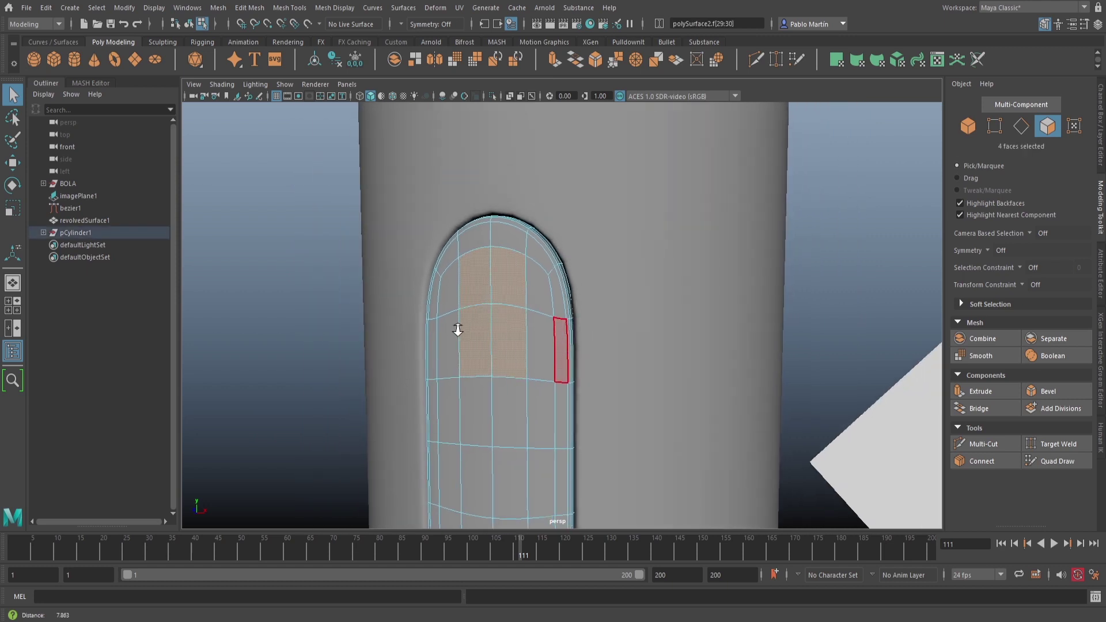
pyautogui.keyDown('alt'); pyautogui.moveTo(500, 363); pyautogui.dragTo(511, 295, button='middle'); pyautogui.keyUp('alt')
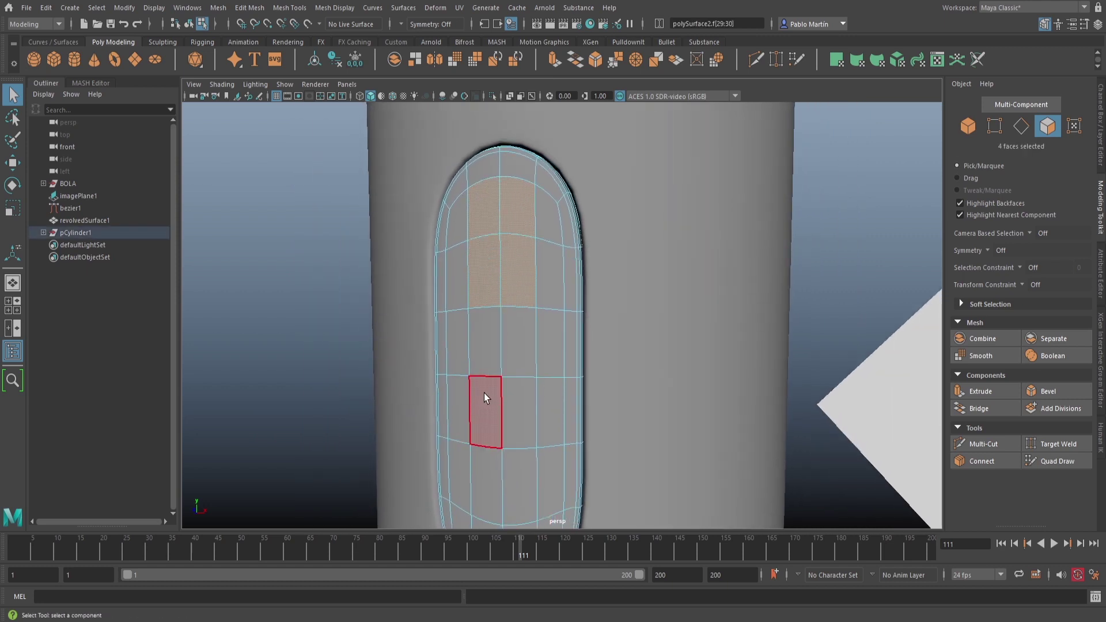
pyautogui.click(716, 60)
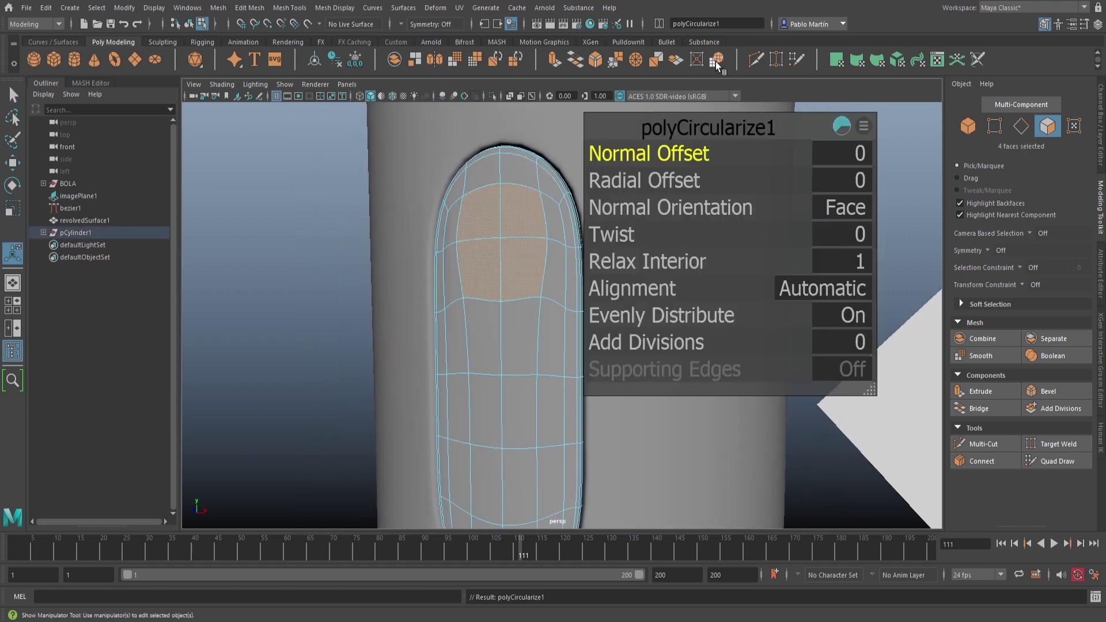
pyautogui.press('1')
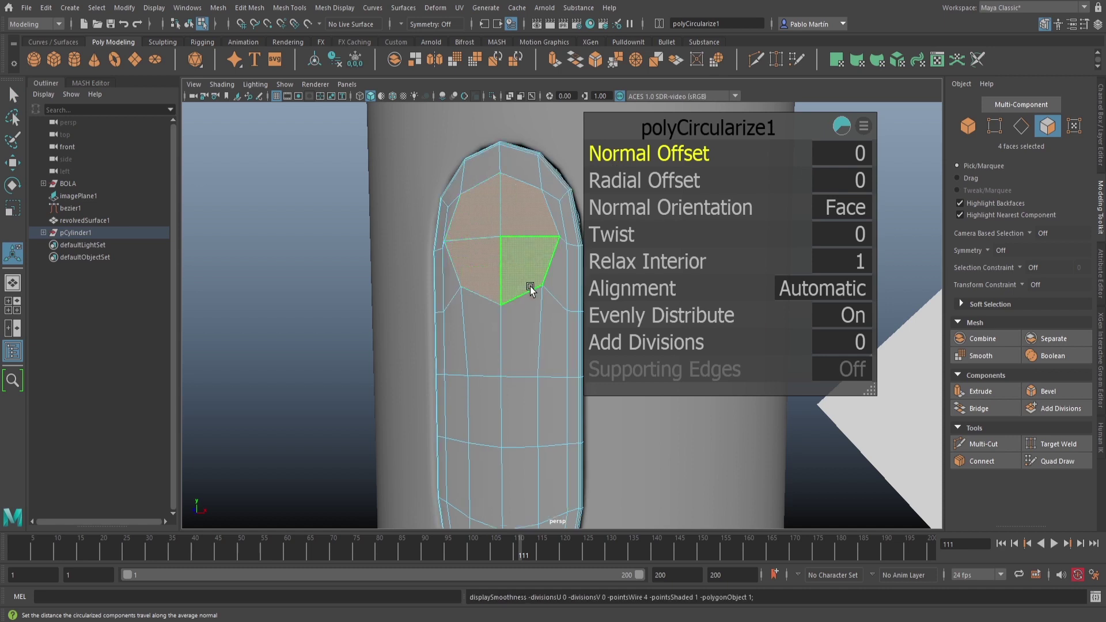
pyautogui.moveTo(638, 182); pyautogui.dragTo(640, 182)
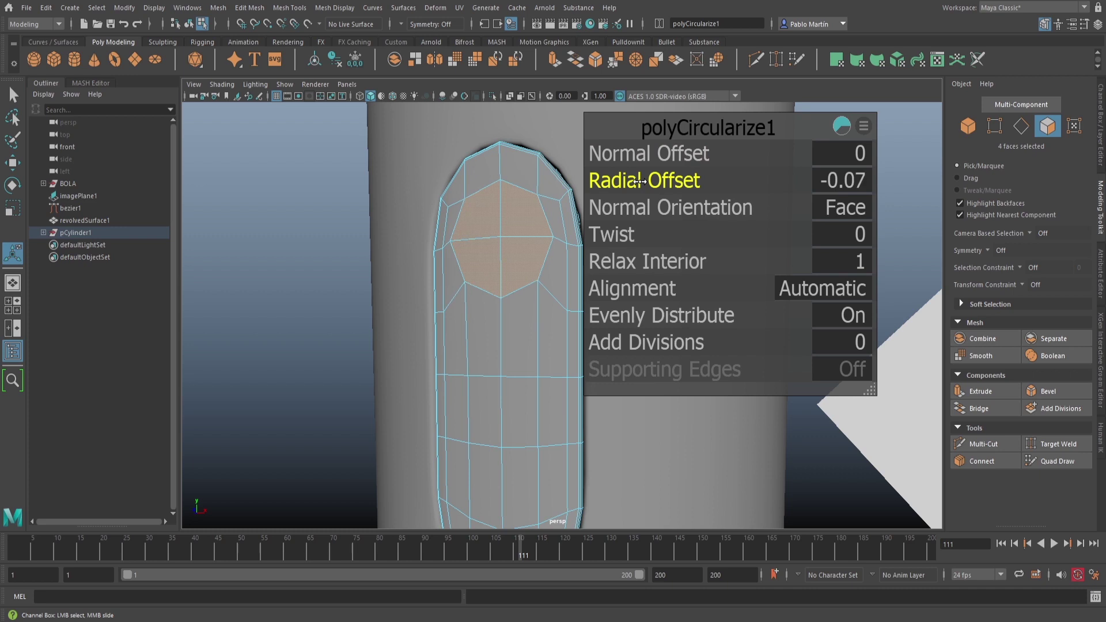
pyautogui.hotkey('ctrl', 'z')
pyautogui.hotkey('ctrl', 'z')
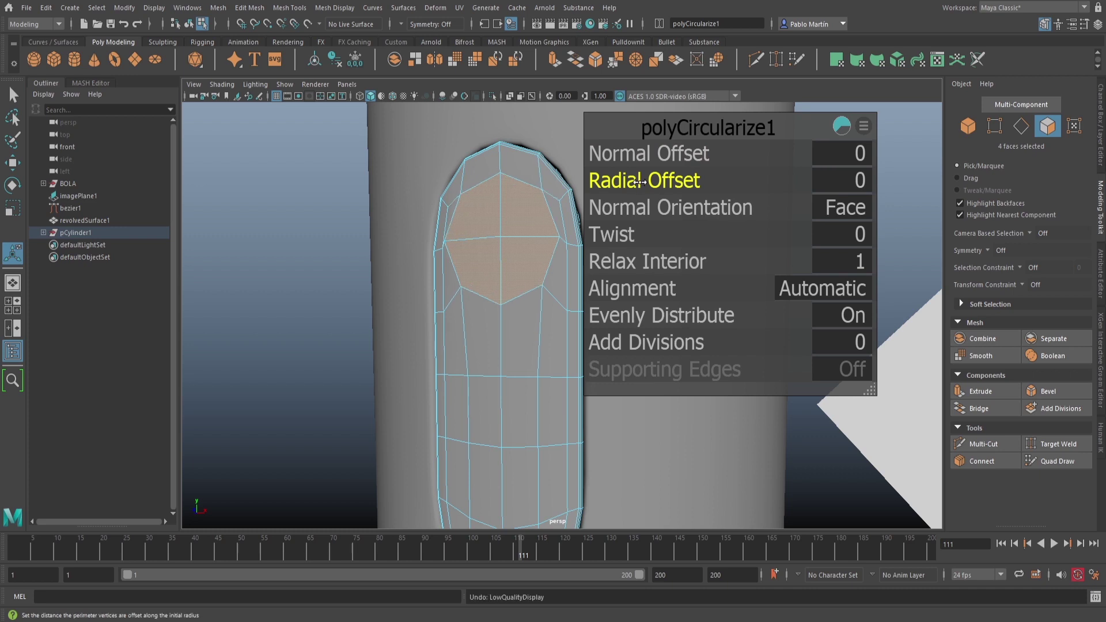
pyautogui.keyDown('alt'); pyautogui.moveTo(477, 268); pyautogui.dragTo(416, 280, button='right'); pyautogui.keyUp('alt')
pyautogui.keyDown('alt'); pyautogui.moveTo(503, 301); pyautogui.dragTo(443, 264, button='middle'); pyautogui.keyUp('alt')
pyautogui.hotkey('ctrl', 'z')
pyautogui.press('q')
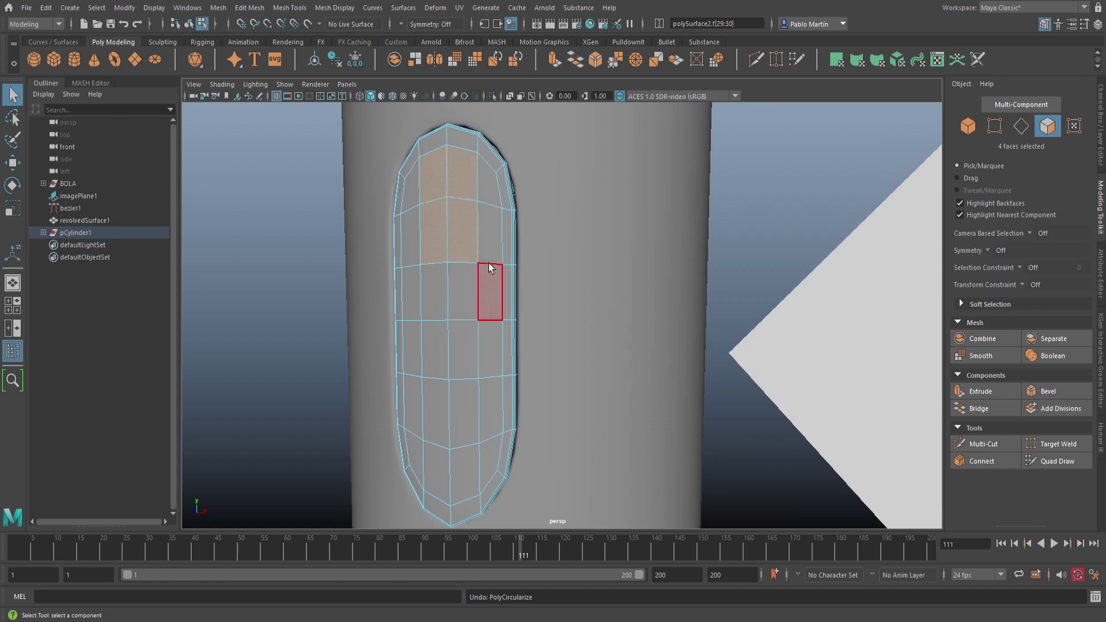
# - Circularize the four central faces one row below the panel's top row with a Radial Offset of -0.12 and Twist of 3
pyautogui.click(434, 232)
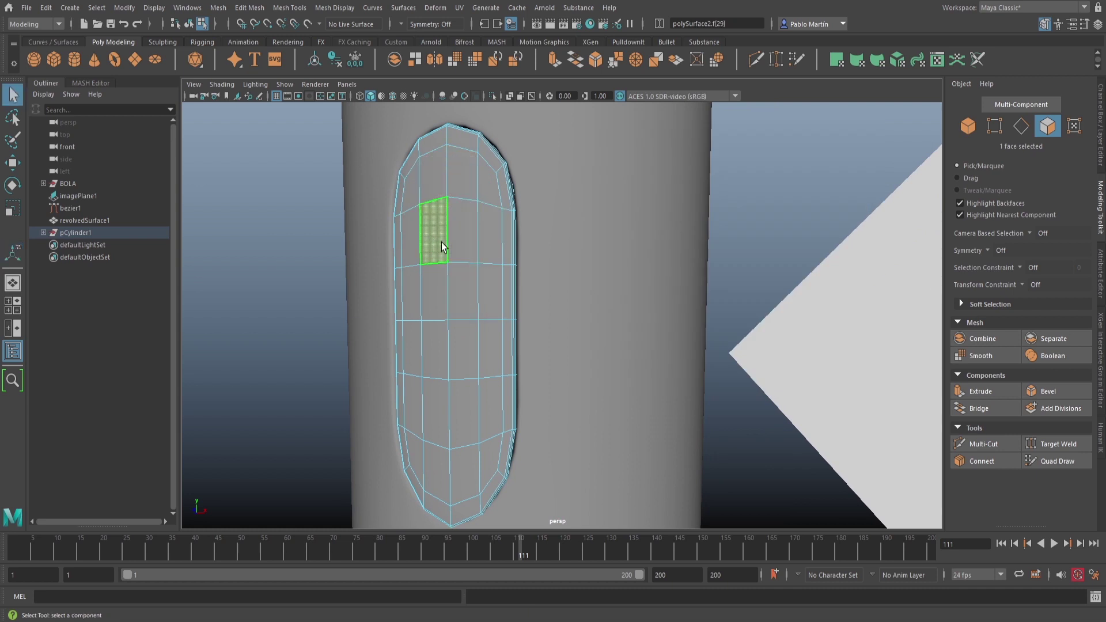
pyautogui.moveTo(429, 230)
pyautogui.mouseDown()
pyautogui.moveTo(456, 218)
pyautogui.moveTo(443, 291)
pyautogui.mouseUp()
pyautogui.click(716, 61)
pyautogui.moveTo(640, 185); pyautogui.dragTo(628, 234)
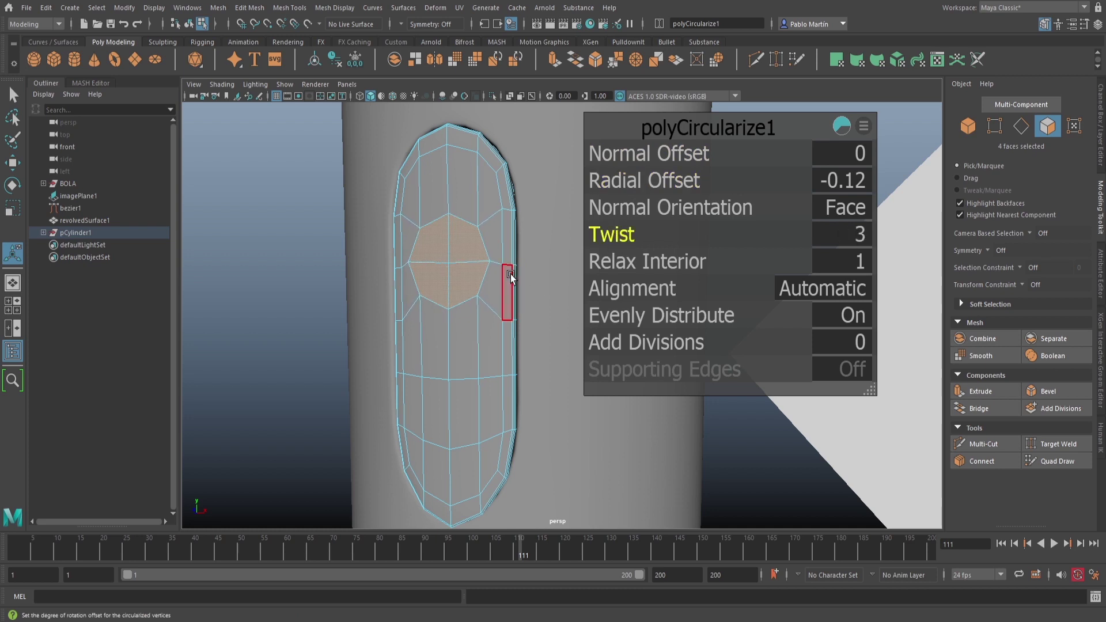
# - Set the circularized faces' alignment to Surface (per-vertex) and their Twist to 4
pyautogui.keyDown('alt'); pyautogui.moveTo(430, 284); pyautogui.dragTo(464, 325); pyautogui.keyUp('alt')
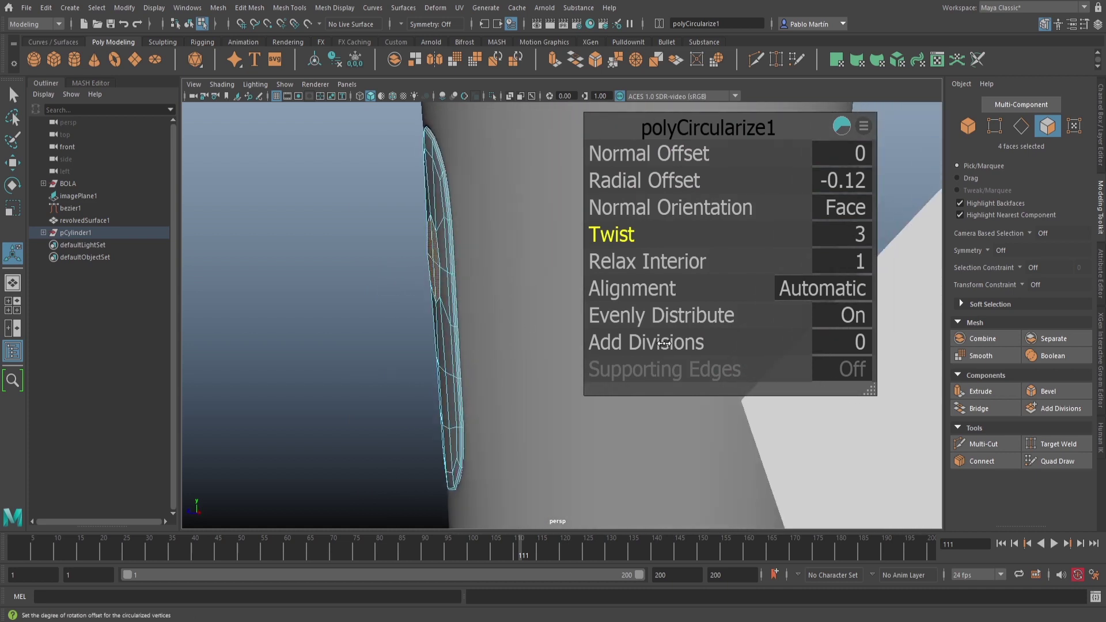
pyautogui.click(849, 295)
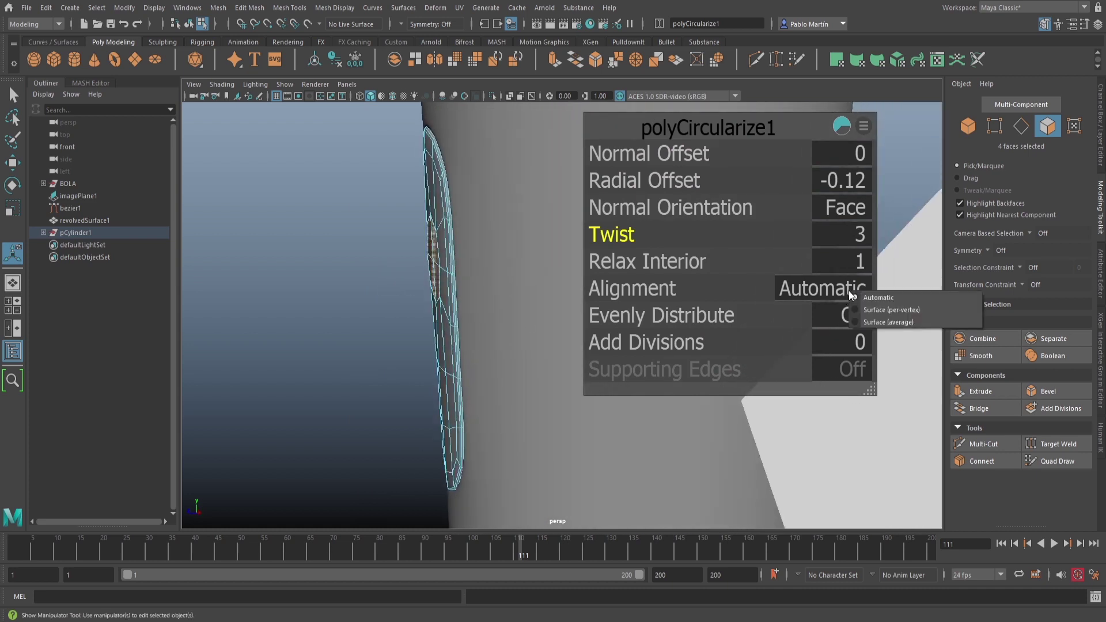
pyautogui.click(876, 310)
pyautogui.keyDown('alt'); pyautogui.moveTo(506, 271); pyautogui.dragTo(400, 240); pyautogui.keyUp('alt')
pyautogui.keyDown('alt'); pyautogui.moveTo(399, 240); pyautogui.dragTo(432, 262, button='middle'); pyautogui.keyUp('alt')
pyautogui.press('w')
pyautogui.moveTo(435, 220); pyautogui.dragTo(486, 321)
pyautogui.press('t')
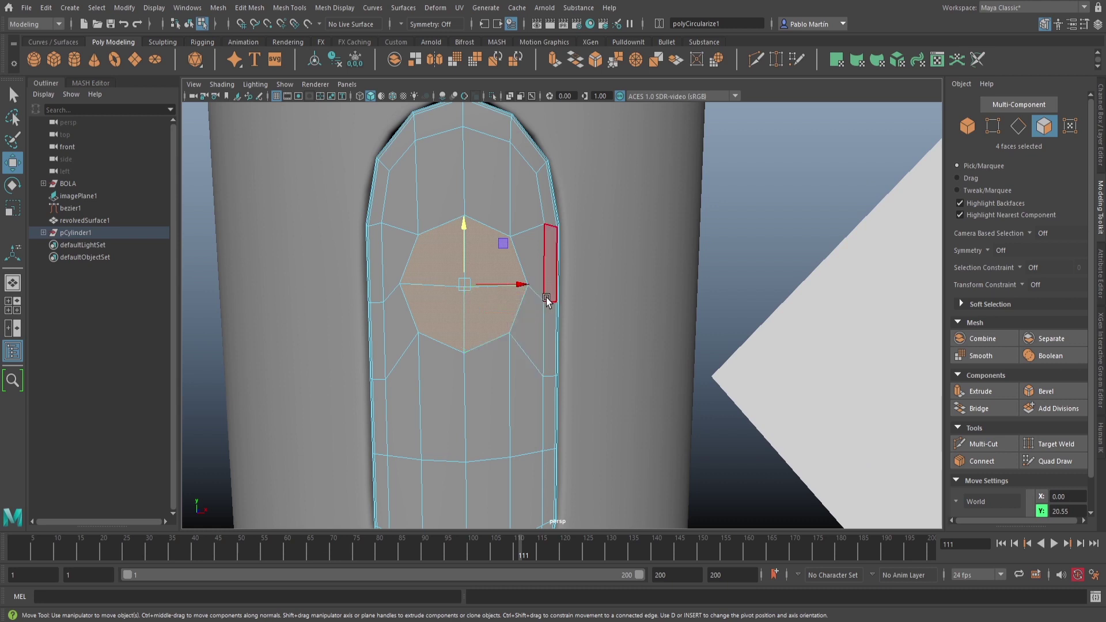
pyautogui.moveTo(624, 236); pyautogui.dragTo(628, 235)
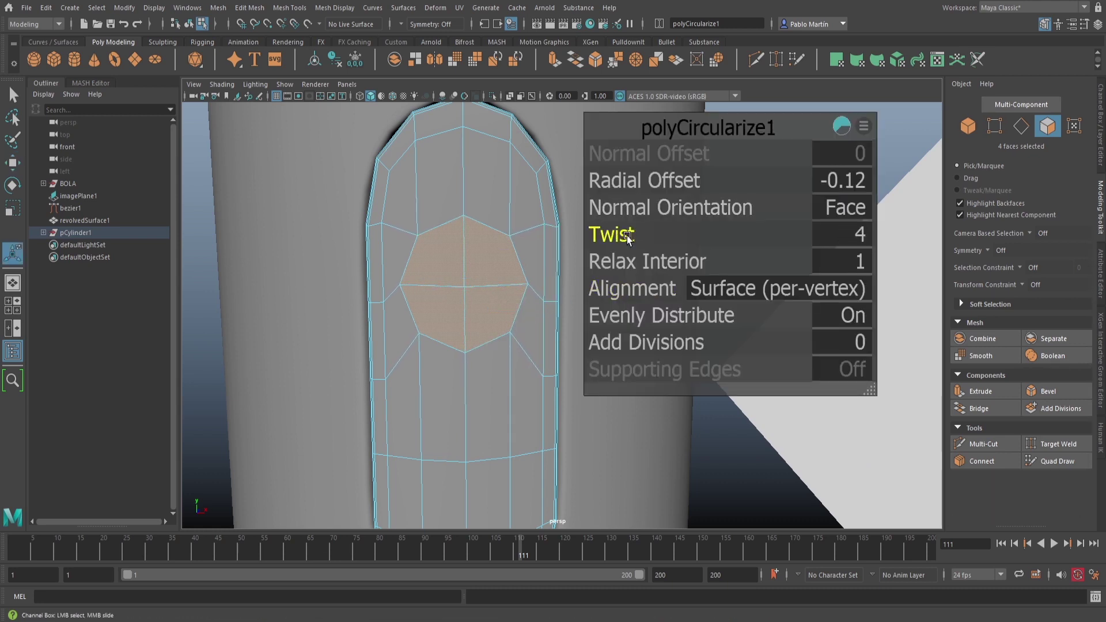
pyautogui.keyDown('alt'); pyautogui.moveTo(465, 316); pyautogui.dragTo(500, 322); pyautogui.keyUp('alt')
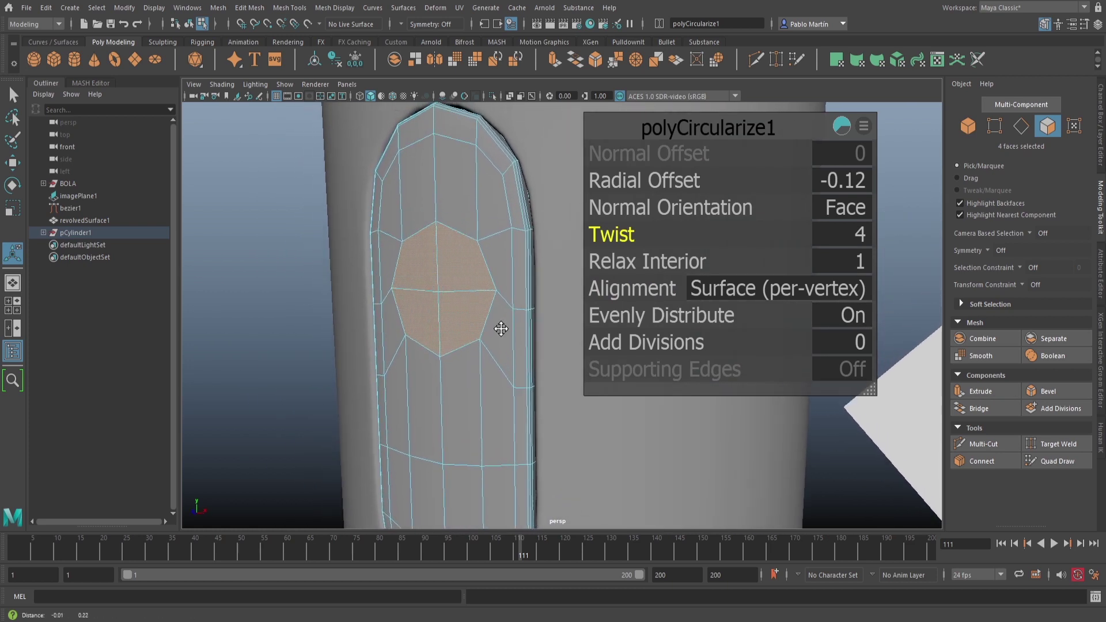
# - Extract the circularized faces from the switch panel as a separate mesh and select that mesh
pyautogui.click(413, 58)
pyautogui.press('q')
pyautogui.moveTo(450, 161); pyautogui.dragTo(476, 151, button='right')
pyautogui.click(417, 305)
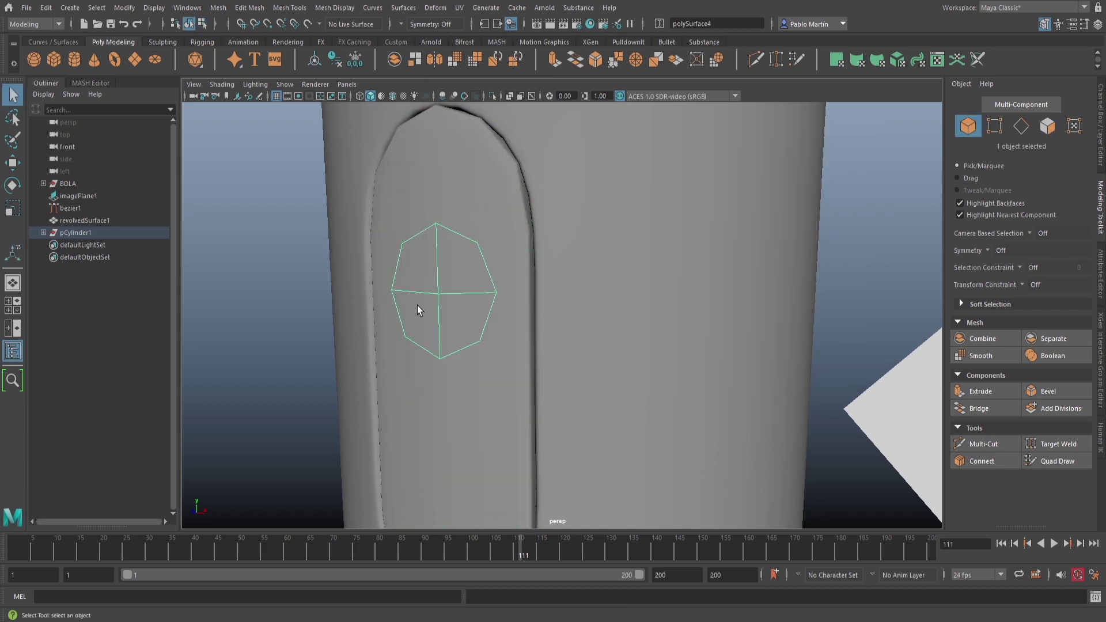
pyautogui.press('w')
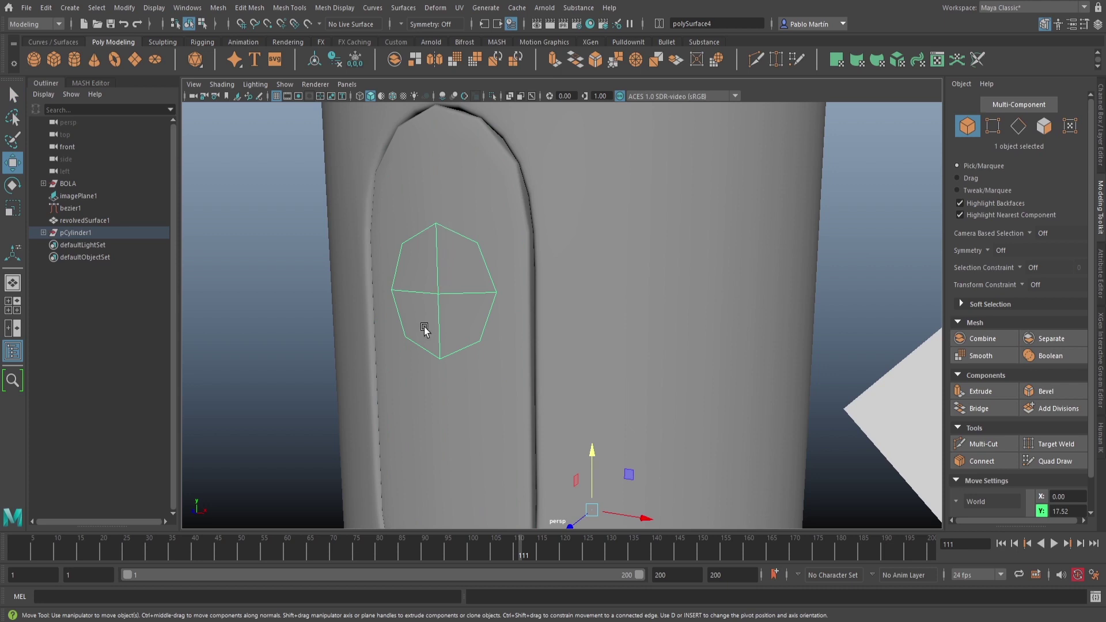
# - Isolate the switch panel and extrude the border edges of its octagonal hole inward to form a wall
pyautogui.click(453, 173)
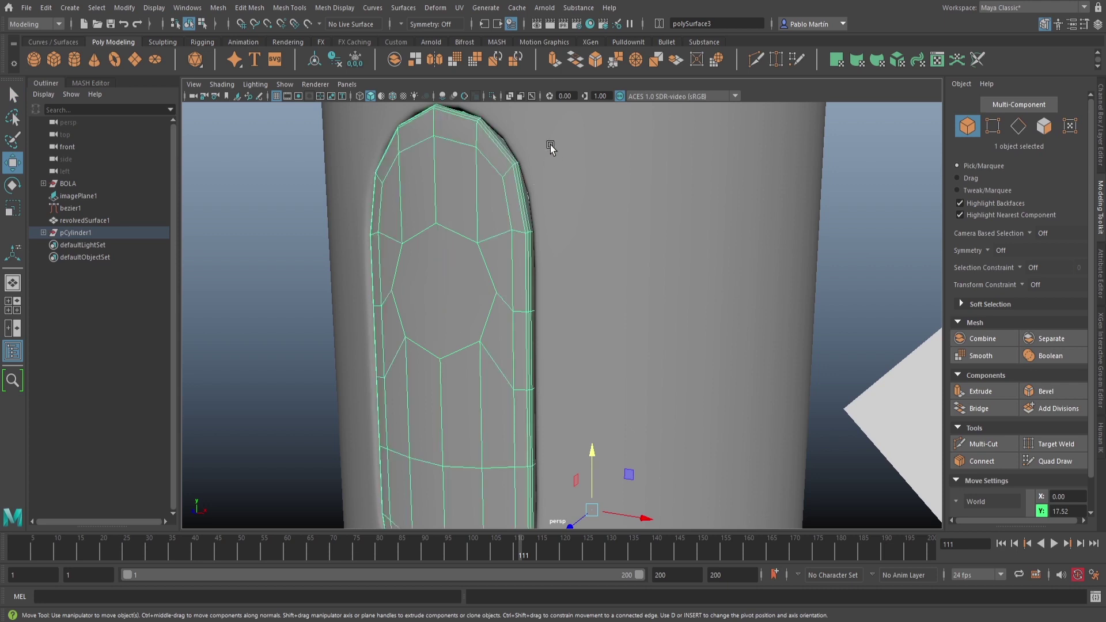
pyautogui.click(492, 96)
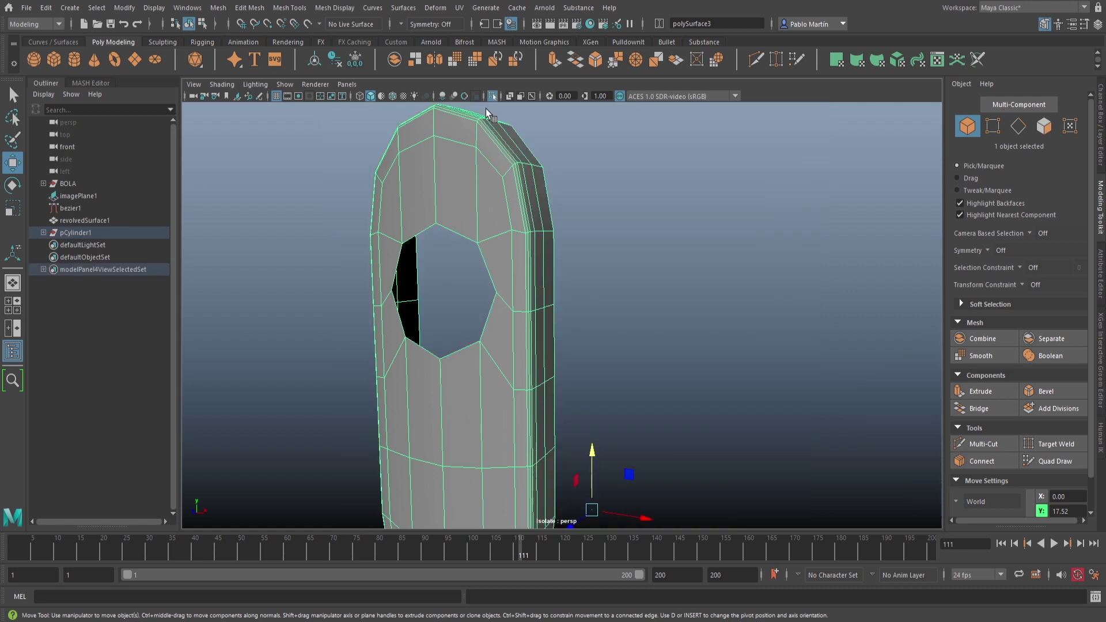
pyautogui.moveTo(447, 229); pyautogui.dragTo(447, 216, button='right')
pyautogui.doubleClick(449, 231)
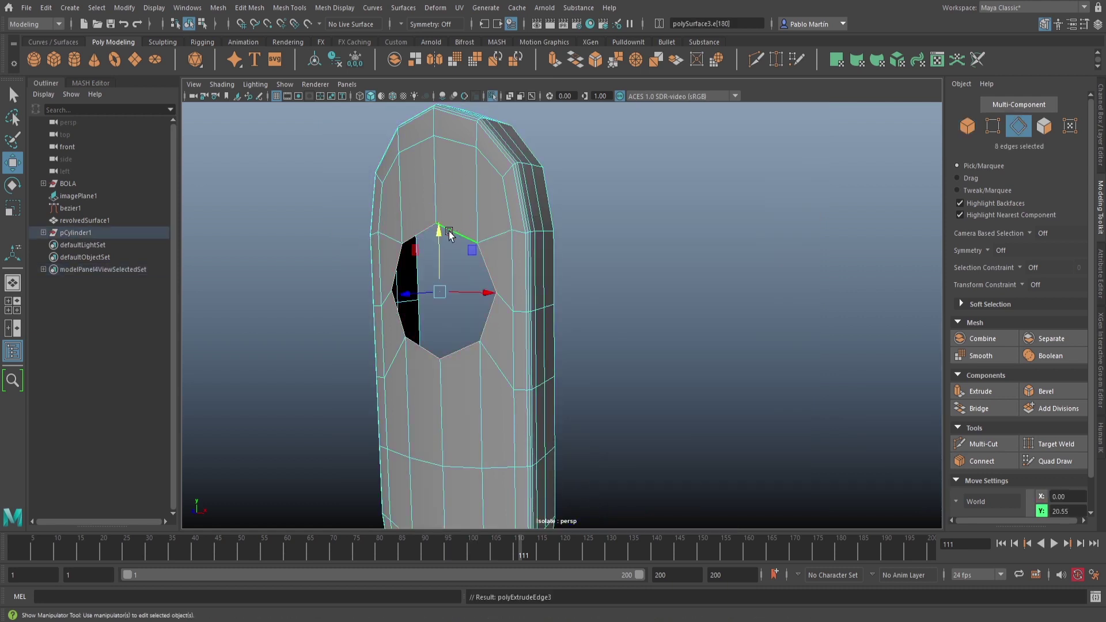
pyautogui.hotkey('ctrl', 'e')
pyautogui.moveTo(447, 352); pyautogui.dragTo(455, 346)
# - Bevel the perimeter edges of the hole's inner wall faces with Fraction 0.22 and 2 segments
pyautogui.press('q')
pyautogui.moveTo(421, 229); pyautogui.dragTo(422, 196, button='right')
pyautogui.doubleClick(423, 227)
pyautogui.keyDown('alt'); pyautogui.moveTo(369, 278); pyautogui.dragTo(496, 278, button='right'); pyautogui.keyUp('alt')
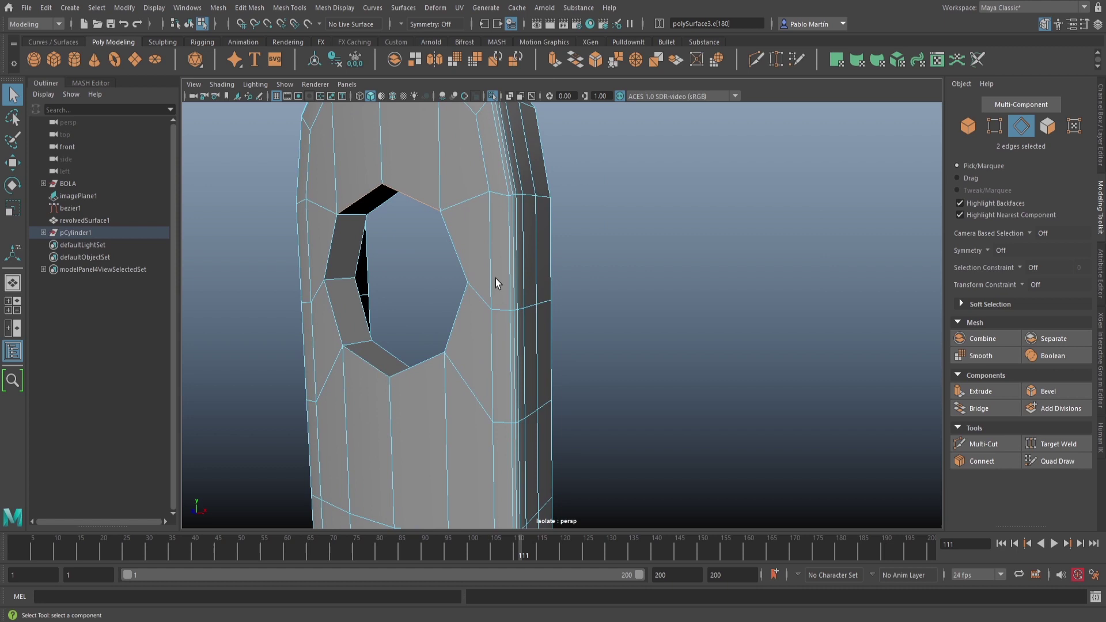
pyautogui.keyDown('alt'); pyautogui.moveTo(495, 278); pyautogui.dragTo(578, 277, button='middle'); pyautogui.keyUp('alt')
pyautogui.moveTo(473, 221)
pyautogui.mouseDown(button='right')
pyautogui.moveTo(474, 245)
pyautogui.moveTo(473, 234)
pyautogui.mouseUp(button='right')
pyautogui.click(474, 230)
pyautogui.keyDown('shift'); pyautogui.doubleClick(471, 291); pyautogui.keyUp('shift')
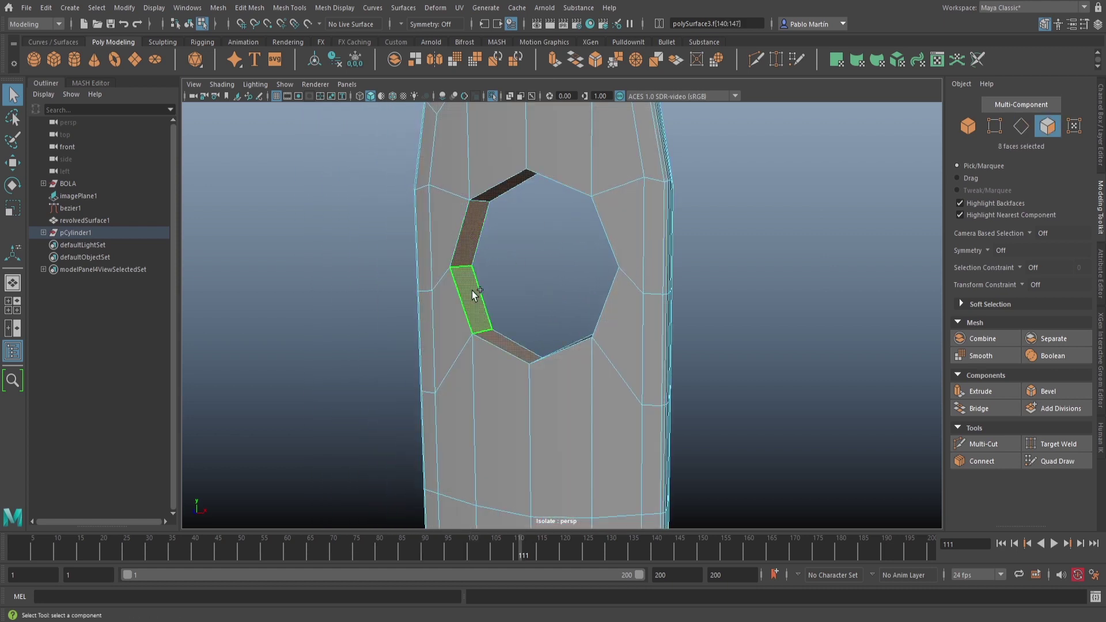
pyautogui.keyDown('ctrl'); pyautogui.moveTo(554, 265); pyautogui.dragTo(579, 209, button='right'); pyautogui.keyUp('ctrl')
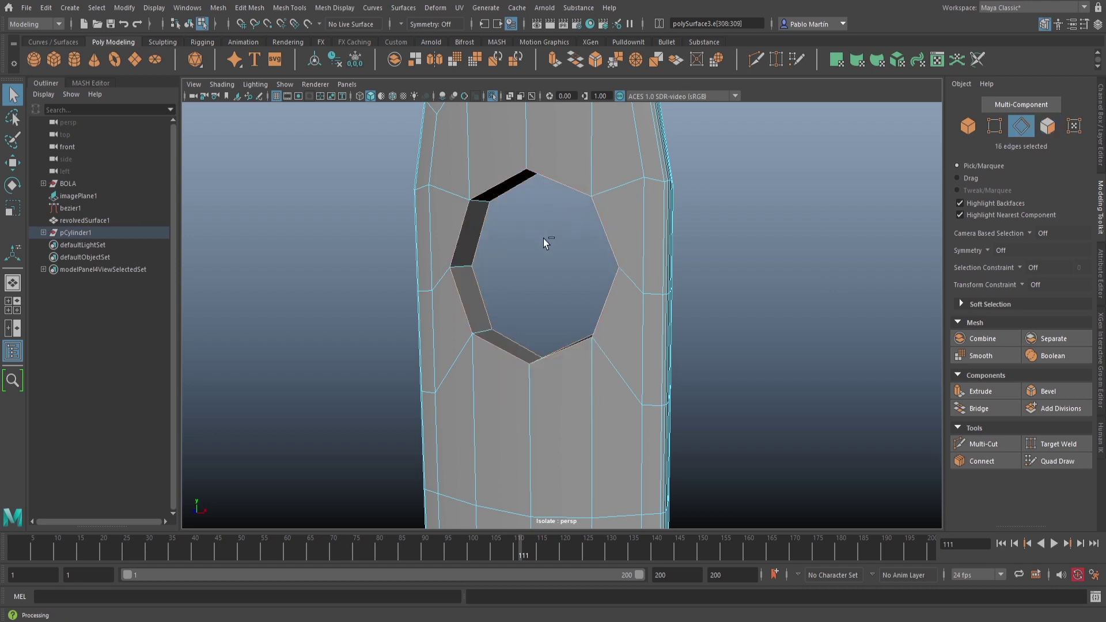
pyautogui.hotkey('ctrl', 'b')
pyautogui.moveTo(630, 155); pyautogui.dragTo(625, 183)
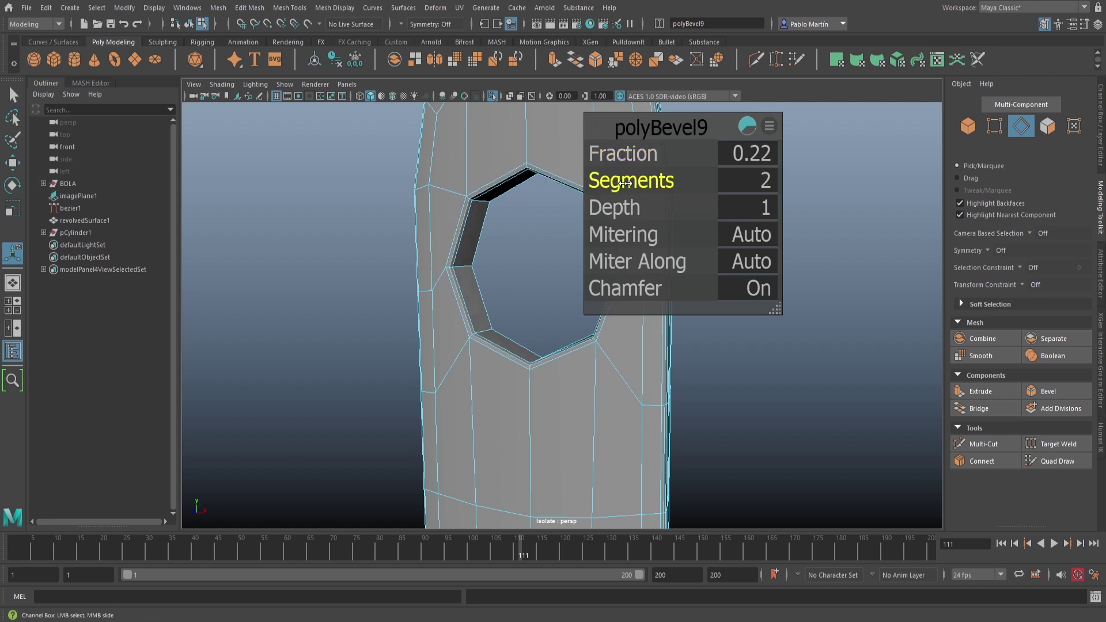
# - End the isolation, center the extracted circular piece's pivot and move the piece out in front of the panel's hole
pyautogui.doubleClick(529, 262)
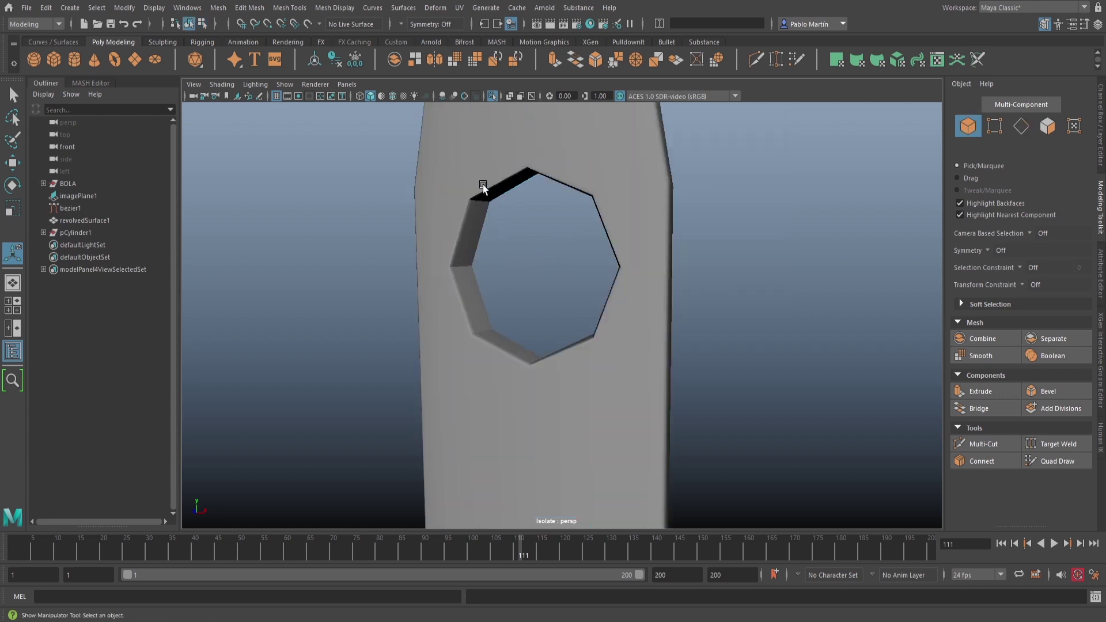
pyautogui.click(483, 184)
pyautogui.click(492, 96)
pyautogui.click(530, 299)
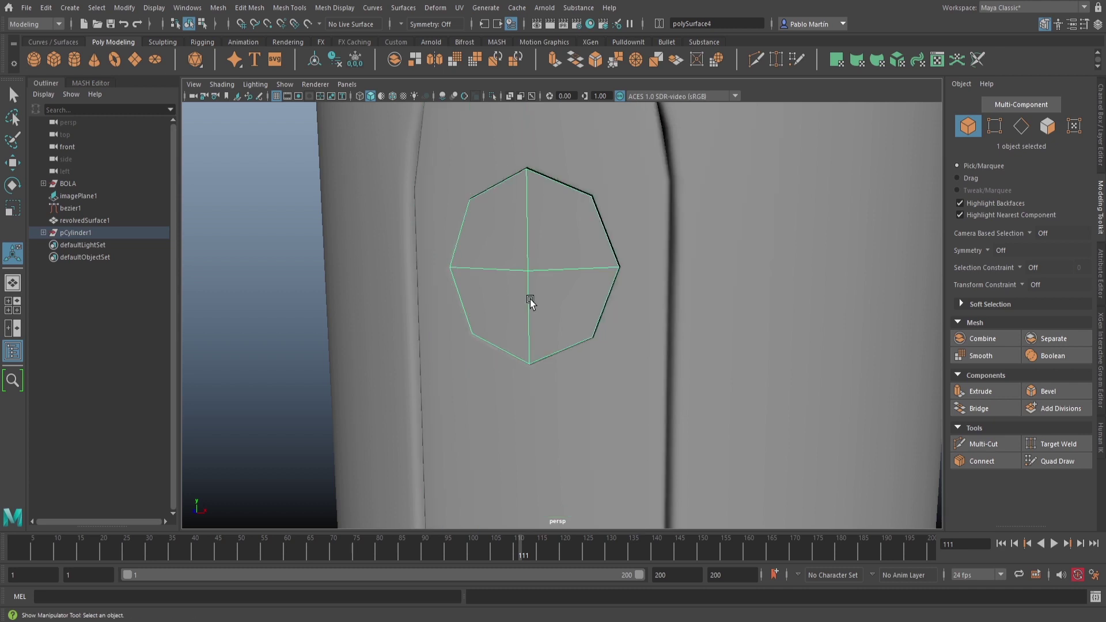
pyautogui.press('w')
pyautogui.keyDown('alt'); pyautogui.moveTo(521, 302); pyautogui.dragTo(327, 358); pyautogui.keyUp('alt')
pyautogui.click(314, 61)
# - Extrude the circular piece's four faces along their depth to make a thick button, and reselect it as an object
pyautogui.hotkey('ctrl', 'e')
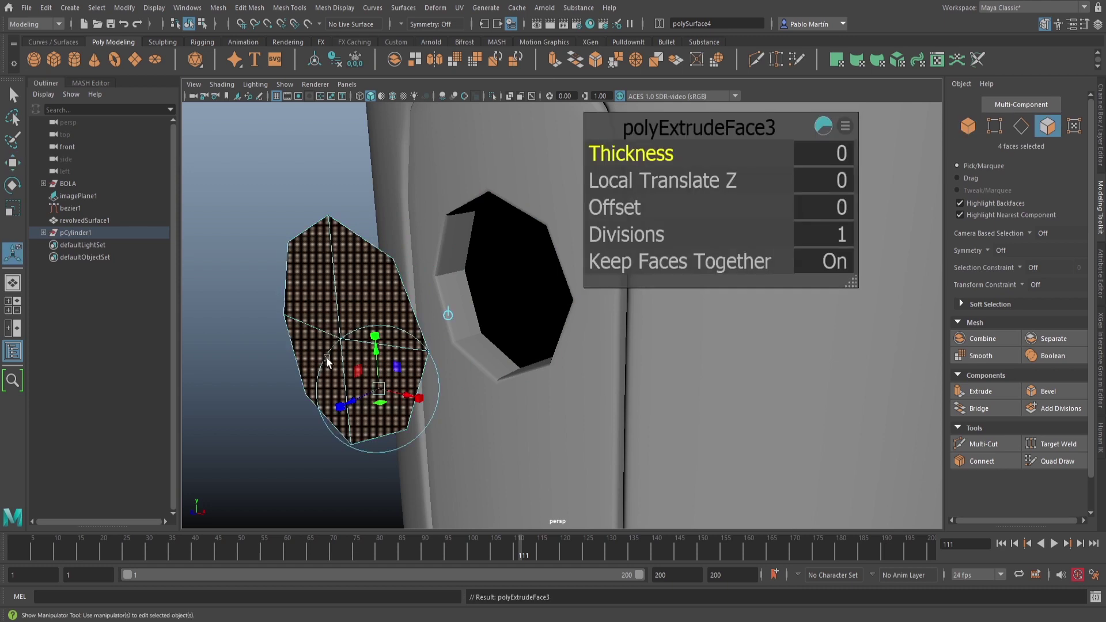
pyautogui.moveTo(353, 400); pyautogui.dragTo(392, 382)
pyautogui.keyDown('alt'); pyautogui.moveTo(525, 372); pyautogui.dragTo(437, 376); pyautogui.keyUp('alt')
pyautogui.click(407, 376)
pyautogui.keyDown('alt'); pyautogui.moveTo(259, 319); pyautogui.dragTo(368, 311); pyautogui.keyUp('alt')
pyautogui.press('q')
pyautogui.moveTo(396, 314); pyautogui.dragTo(406, 306, button='right')
pyautogui.click(406, 311)
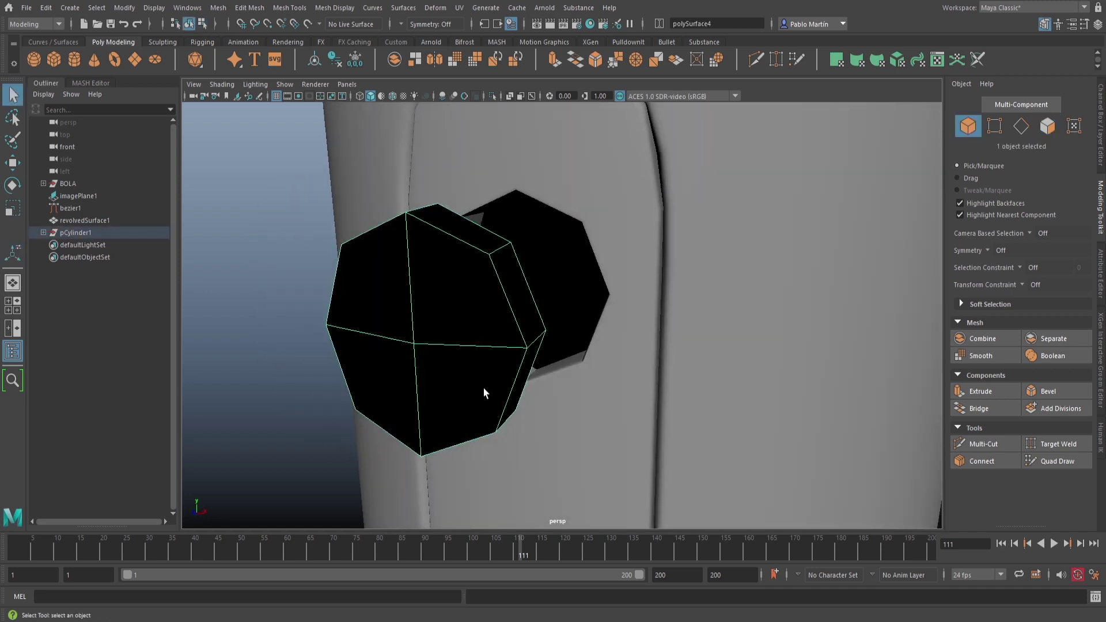
# - Reverse the normals of the extruded button
pyautogui.click(334, 7)
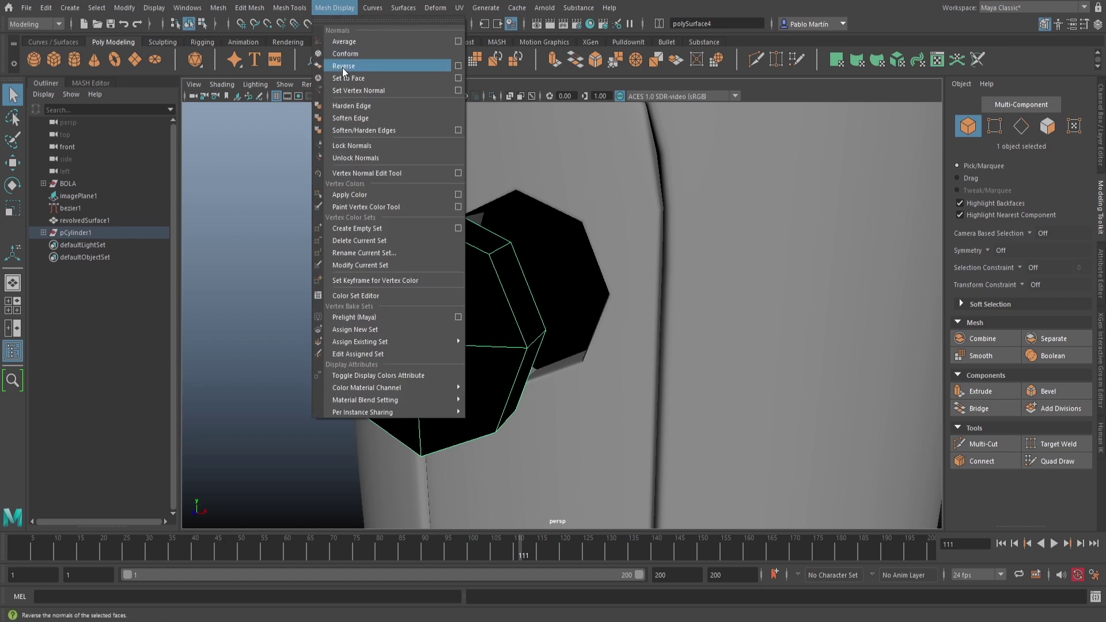
pyautogui.click(344, 66)
pyautogui.press('w')
pyautogui.press('q')
# - Bevel the perimeter edges of the button's side faces with Fraction 0.14 and 2 segments
pyautogui.moveTo(481, 295); pyautogui.dragTo(478, 257, button='right')
pyautogui.click(470, 244)
pyautogui.click(465, 228)
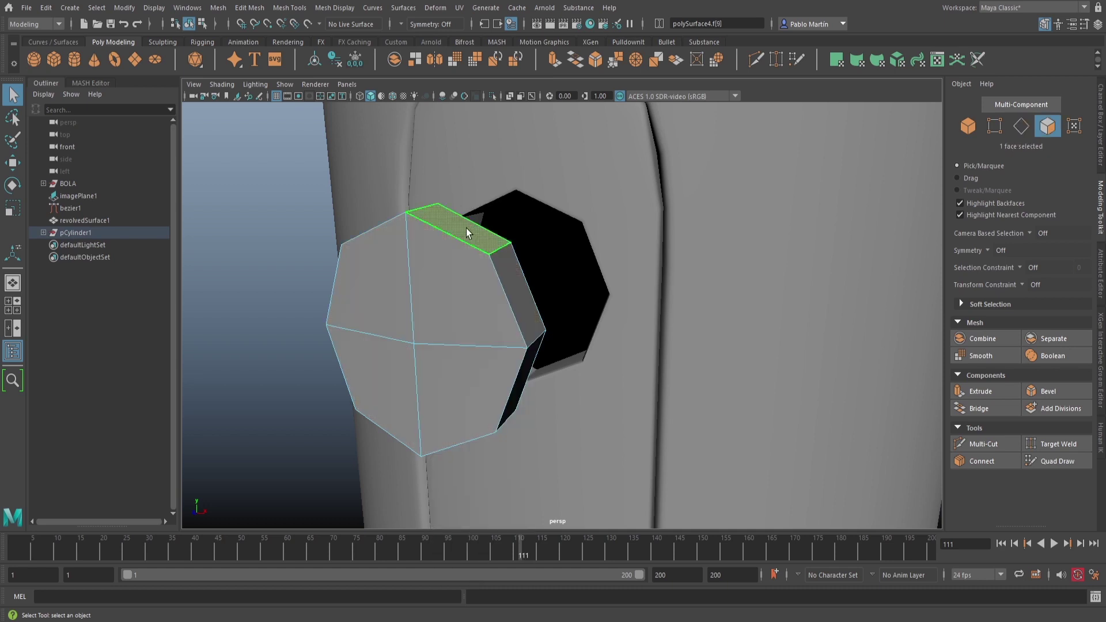
pyautogui.keyDown('shift'); pyautogui.doubleClick(512, 272); pyautogui.keyUp('shift')
pyautogui.keyDown('alt'); pyautogui.moveTo(512, 271); pyautogui.dragTo(456, 320); pyautogui.keyUp('alt')
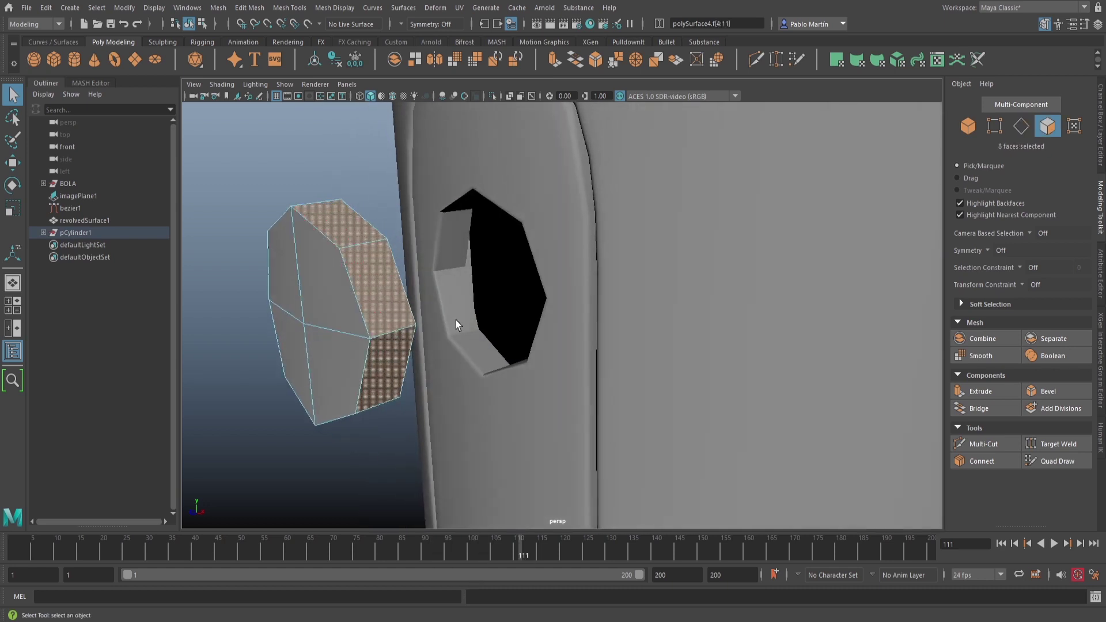
pyautogui.keyDown('shift'); pyautogui.rightClick(334, 156); pyautogui.keyUp('shift')
pyautogui.keyDown('shift'); pyautogui.moveTo(334, 155); pyautogui.dragTo(371, 108, button='right'); pyautogui.keyUp('shift')
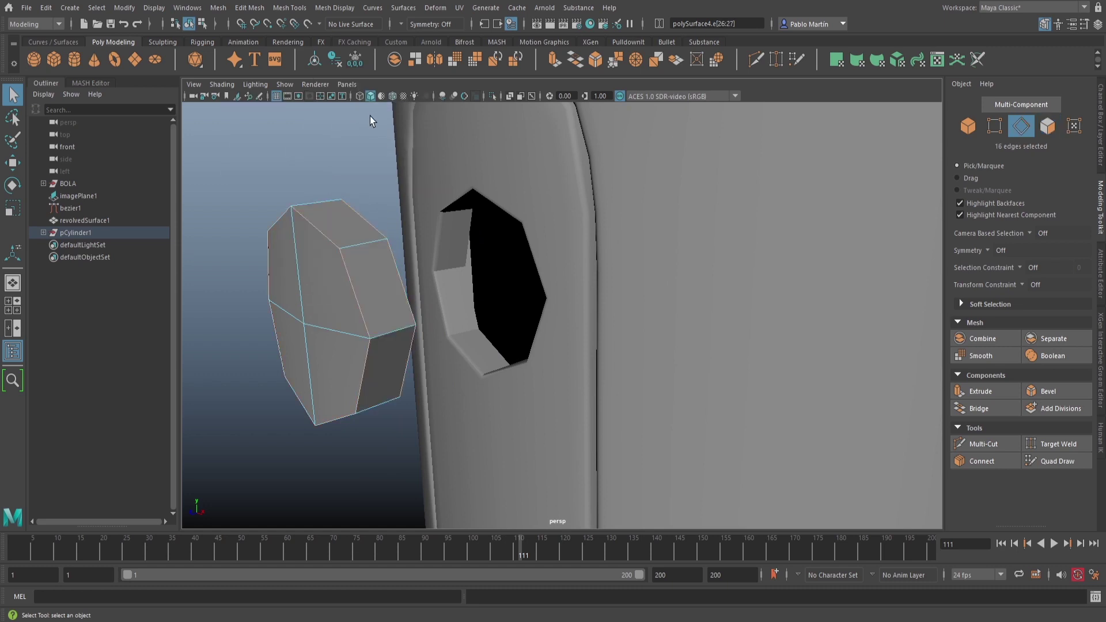
pyautogui.hotkey('ctrl', 'b')
pyautogui.moveTo(639, 154); pyautogui.dragTo(623, 182)
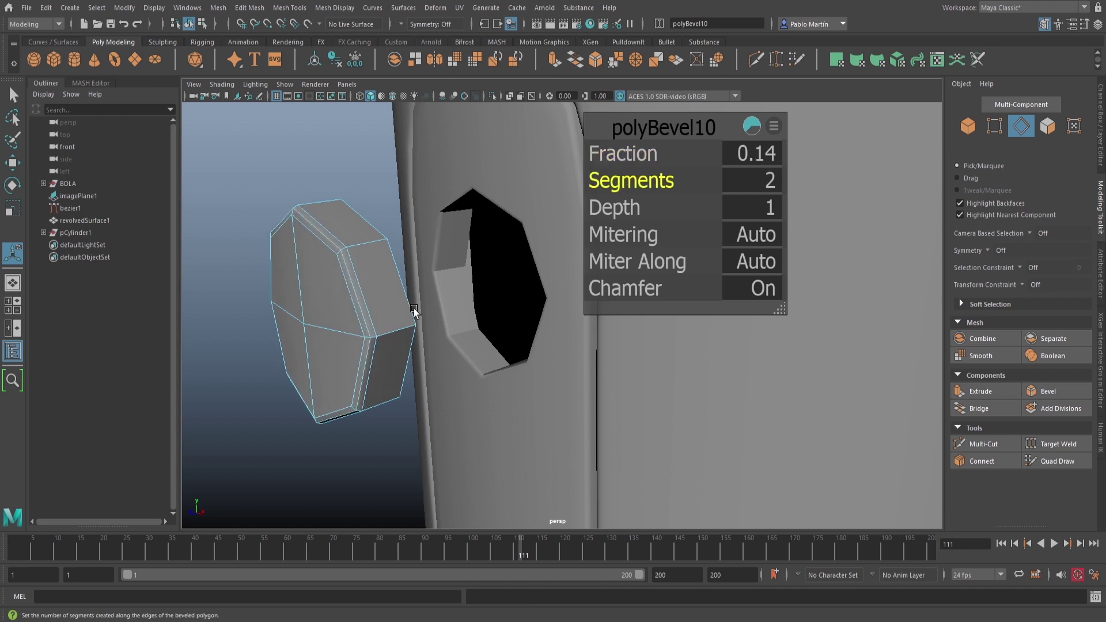
# - Turn on the button's smooth preview and move it back into the panel's hole, to about 2.99 in Z
pyautogui.press('F8')
pyautogui.click(332, 296)
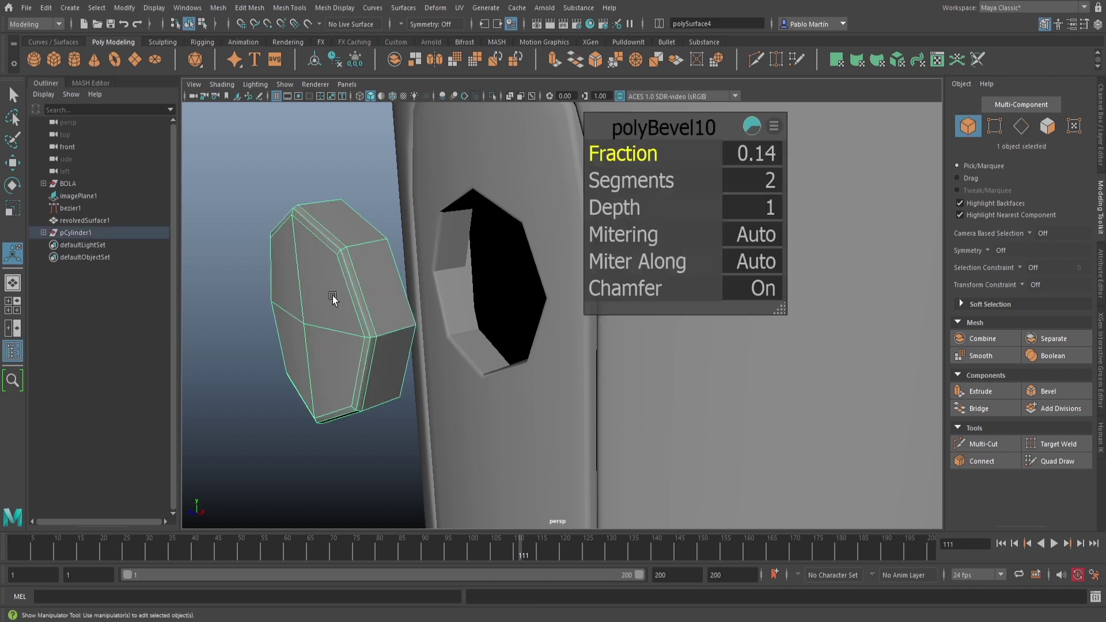
pyautogui.press('3')
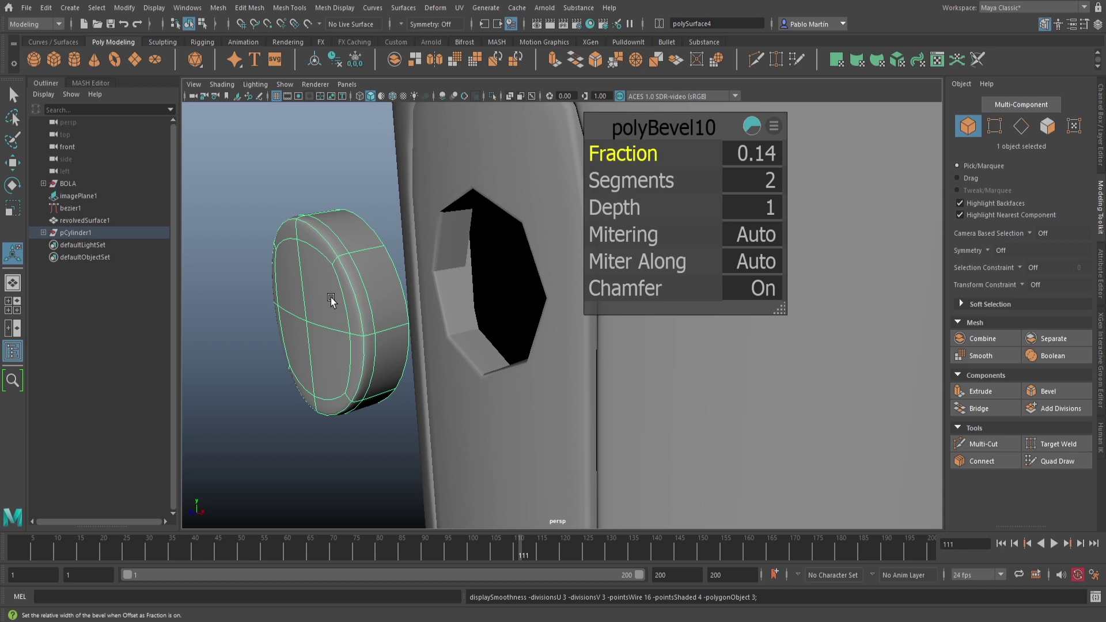
pyautogui.press('w')
pyautogui.moveTo(254, 330); pyautogui.dragTo(431, 282)
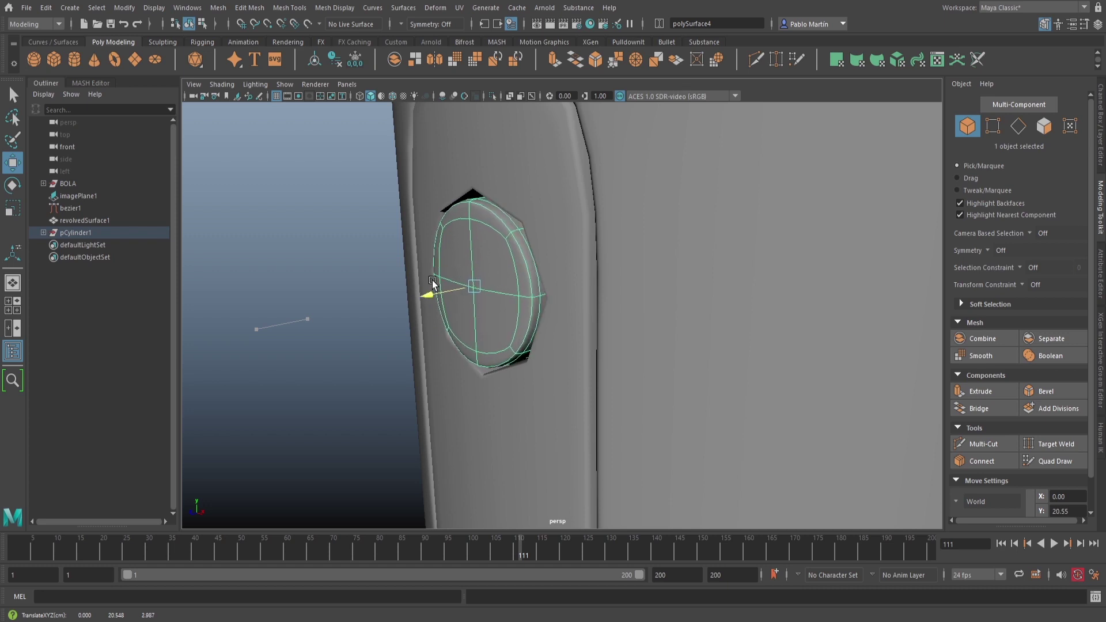
# - Turn on the smooth preview of the switch panel around the round button
pyautogui.press('q')
pyautogui.click(524, 278)
pyautogui.press('3')
pyautogui.keyDown('alt'); pyautogui.moveTo(584, 314); pyautogui.dragTo(552, 356, button='right'); pyautogui.keyUp('alt')
pyautogui.keyDown('alt'); pyautogui.moveTo(557, 365); pyautogui.dragTo(561, 300, button='middle'); pyautogui.keyUp('alt')
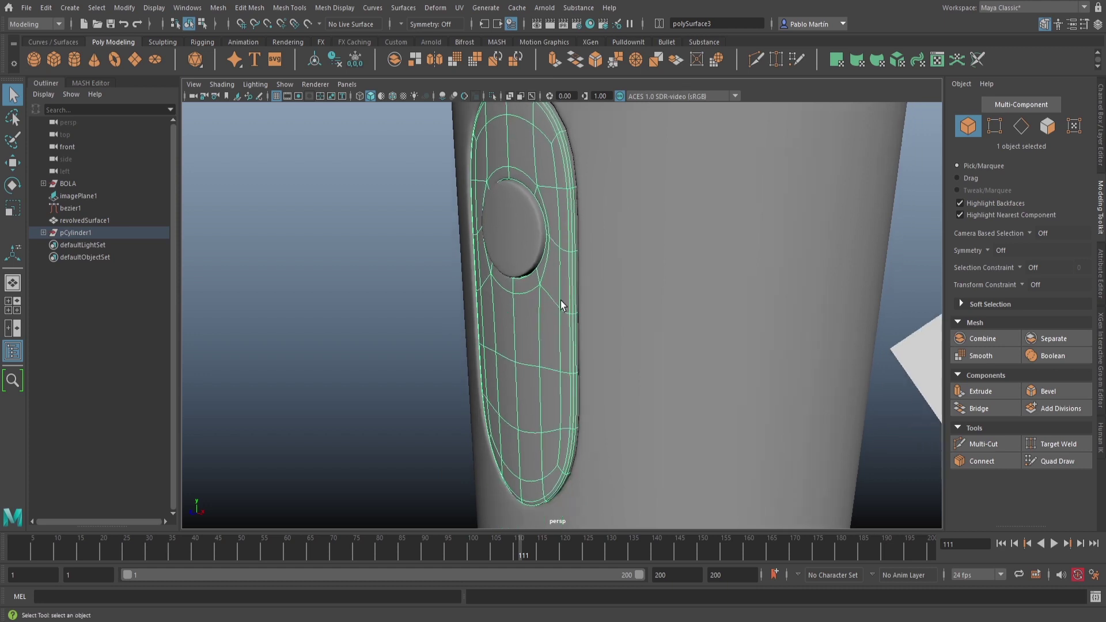
# - Adjust the round button's depth in the panel's hole with the Move tool
pyautogui.keyDown('alt'); pyautogui.moveTo(561, 300); pyautogui.dragTo(550, 334); pyautogui.keyUp('alt')
pyautogui.press('w')
pyautogui.moveTo(641, 452); pyautogui.dragTo(646, 448)
pyautogui.click(535, 222)
pyautogui.moveTo(472, 214); pyautogui.dragTo(477, 215)
pyautogui.scroll(-3, 551, 339)
pyautogui.scroll(-2, 551, 338)
pyautogui.moveTo(511, 321)
pyautogui.keyDown('alt'); pyautogui.mouseDown()
pyautogui.moveTo(500, 318)
pyautogui.moveTo(535, 319)
pyautogui.moveTo(510, 308)
pyautogui.mouseUp(); pyautogui.keyUp('alt')
# - Turn off the panel's smooth preview and insert an edge loop across it just below the round hole with Multi-Cut
pyautogui.press('q')
pyautogui.click(531, 386)
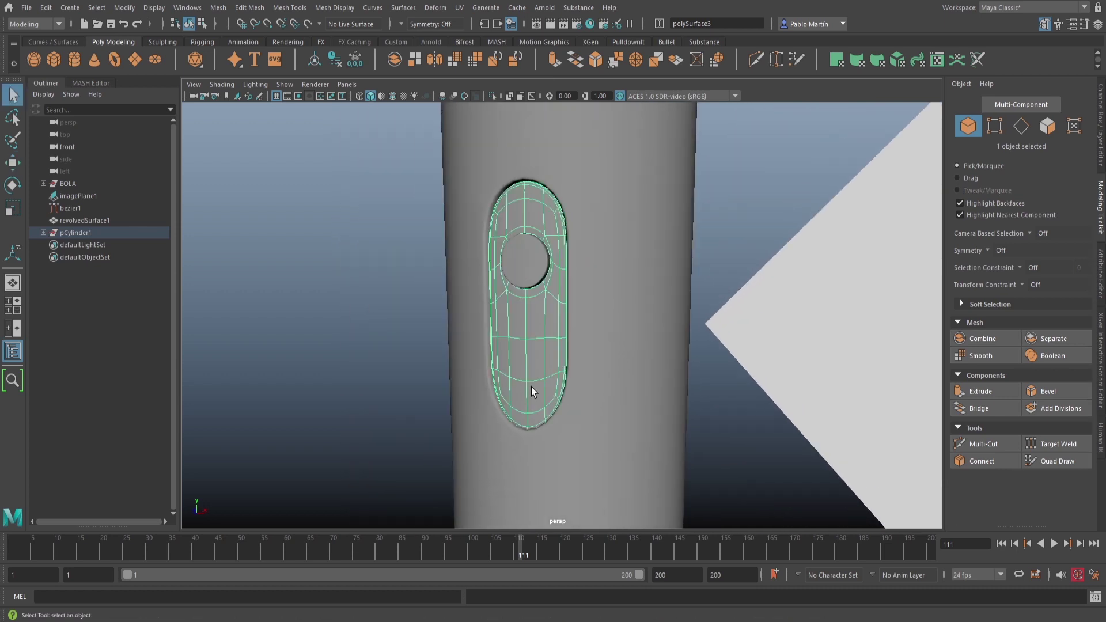
pyautogui.keyDown('alt'); pyautogui.moveTo(538, 362); pyautogui.dragTo(511, 326); pyautogui.keyUp('alt')
pyautogui.keyDown('alt'); pyautogui.moveTo(510, 326); pyautogui.dragTo(626, 331, button='right'); pyautogui.keyUp('alt')
pyautogui.keyDown('alt'); pyautogui.moveTo(509, 315); pyautogui.dragTo(526, 326); pyautogui.keyUp('alt')
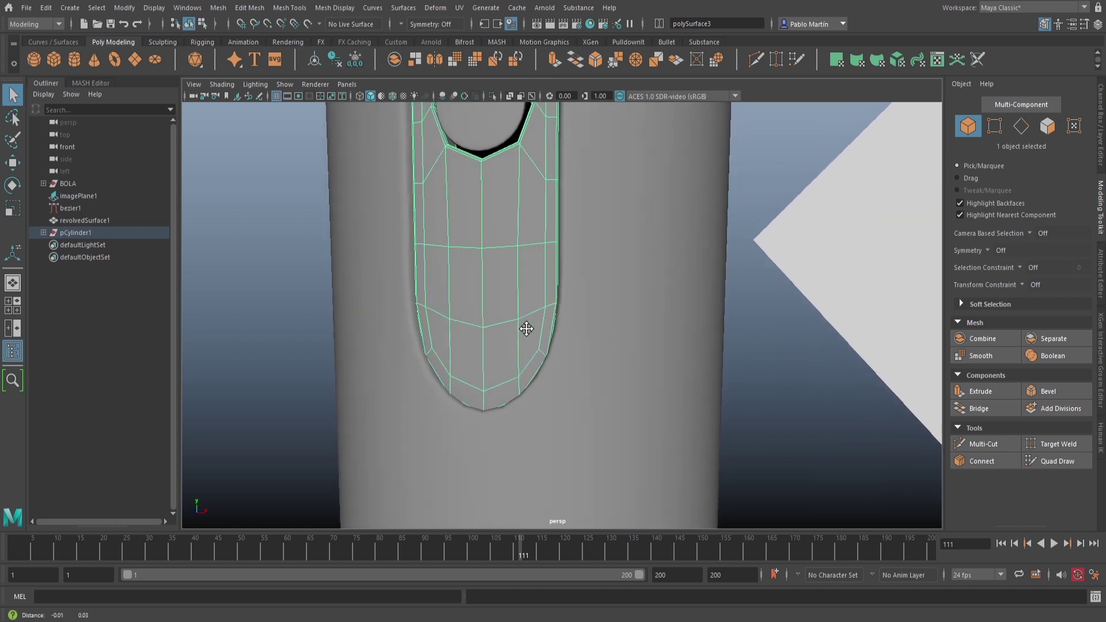
pyautogui.keyDown('alt'); pyautogui.moveTo(526, 328); pyautogui.dragTo(529, 353, button='middle'); pyautogui.keyUp('alt')
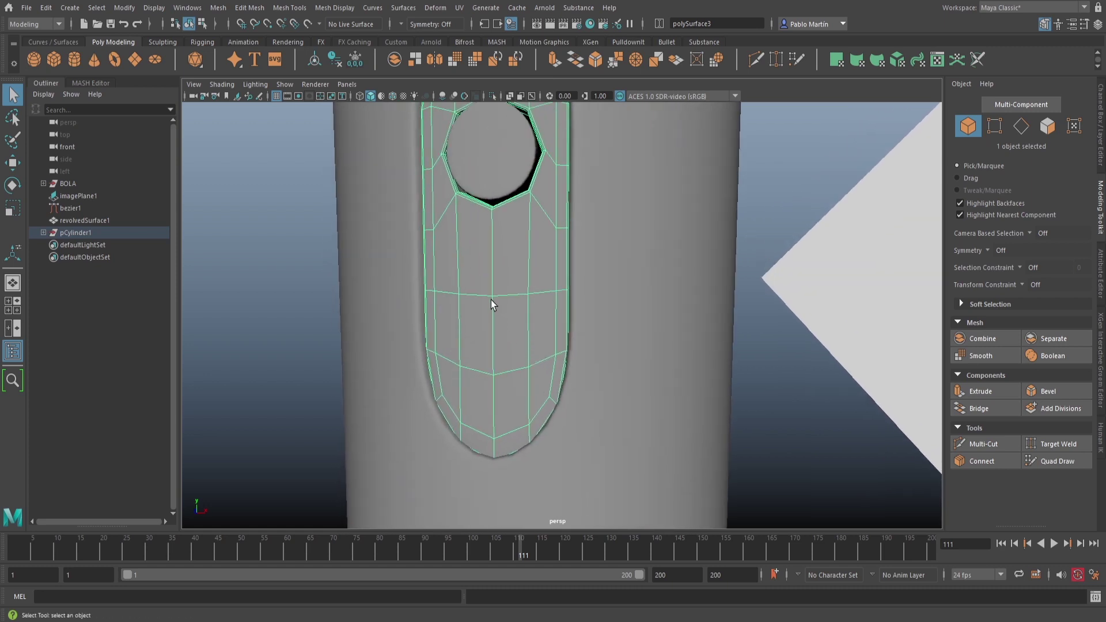
pyautogui.click(990, 442)
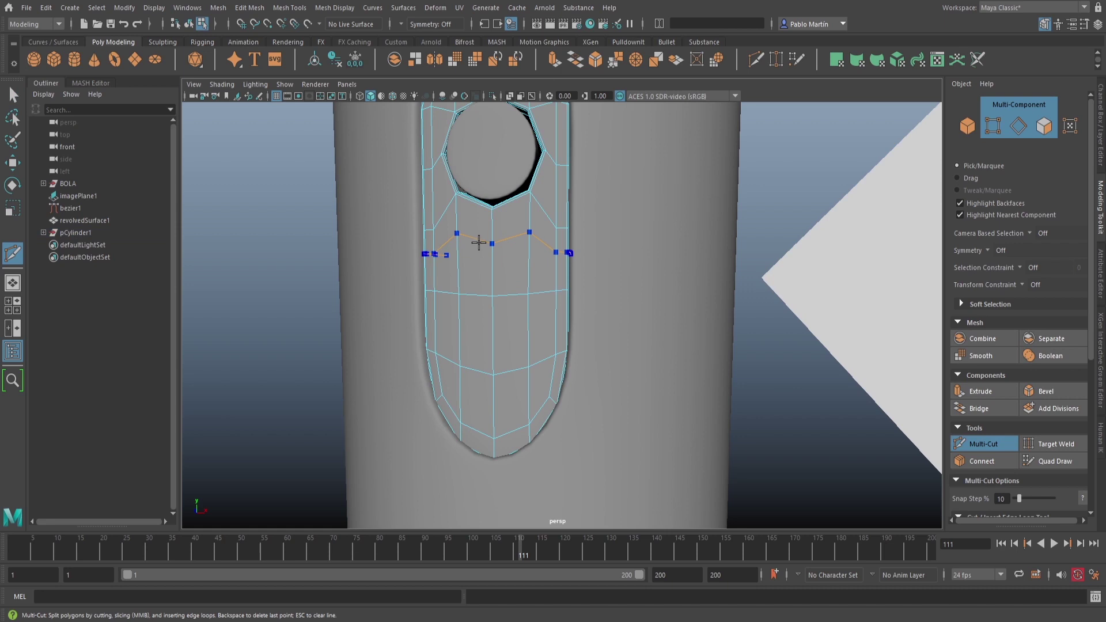
pyautogui.keyDown('ctrl'); pyautogui.click(497, 247); pyautogui.keyUp('ctrl')
pyautogui.press('q')
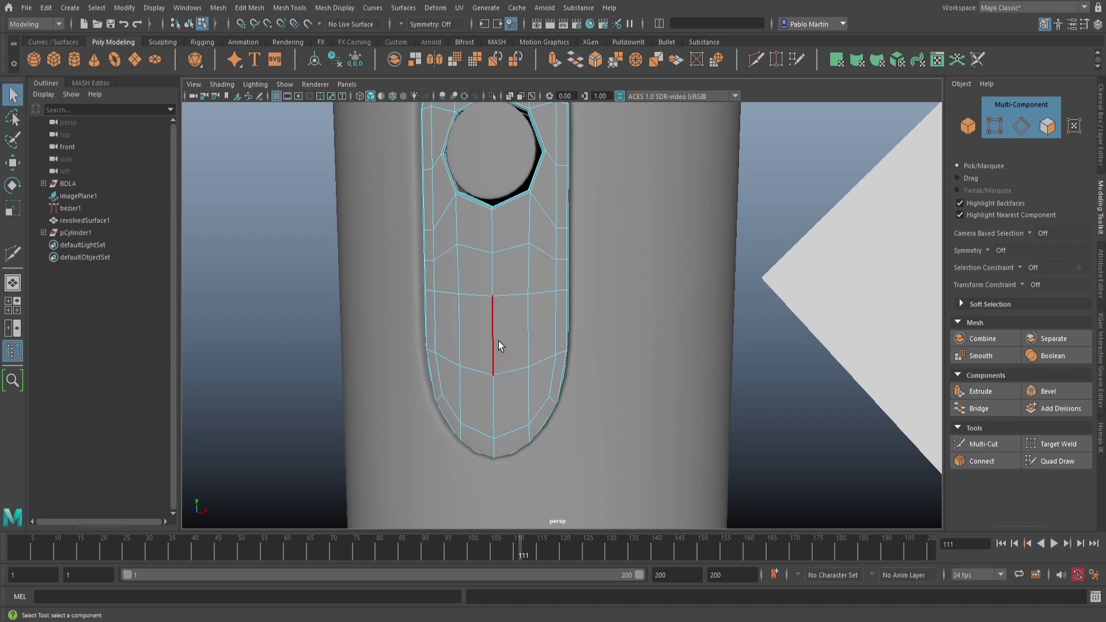
pyautogui.moveTo(489, 320); pyautogui.dragTo(478, 288, button='right')
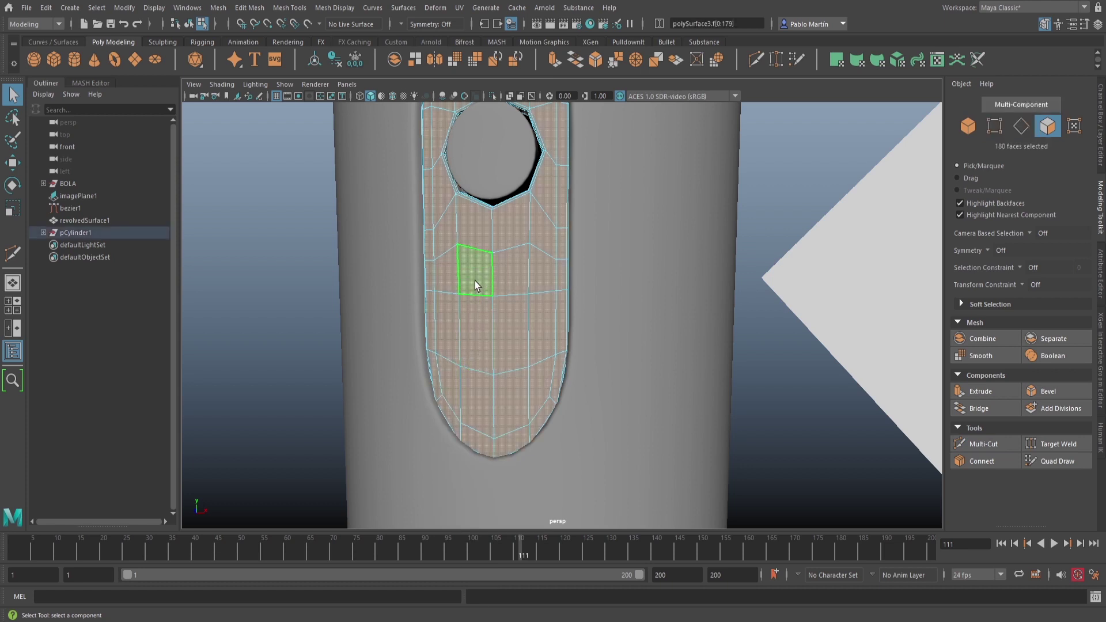
pyautogui.click(215, 246)
pyautogui.click(481, 275)
pyautogui.moveTo(469, 279)
pyautogui.mouseDown()
pyautogui.moveTo(503, 279)
pyautogui.moveTo(486, 334)
pyautogui.mouseUp()
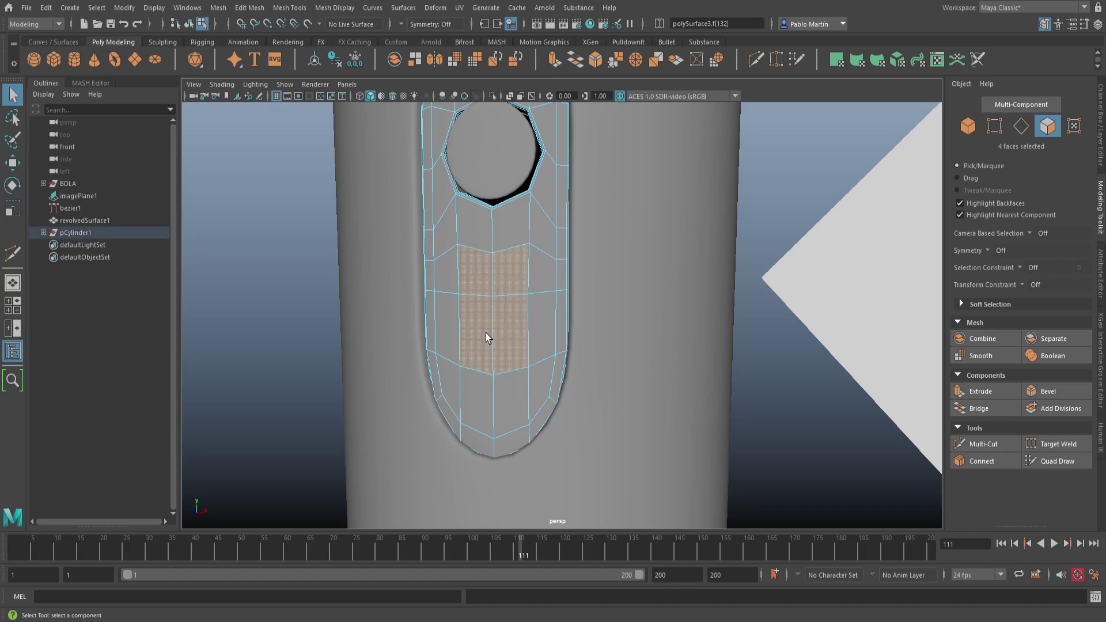
# - Insert a centered edge loop between the round hole and the previous loop with Multi-Cut
pyautogui.click(992, 444)
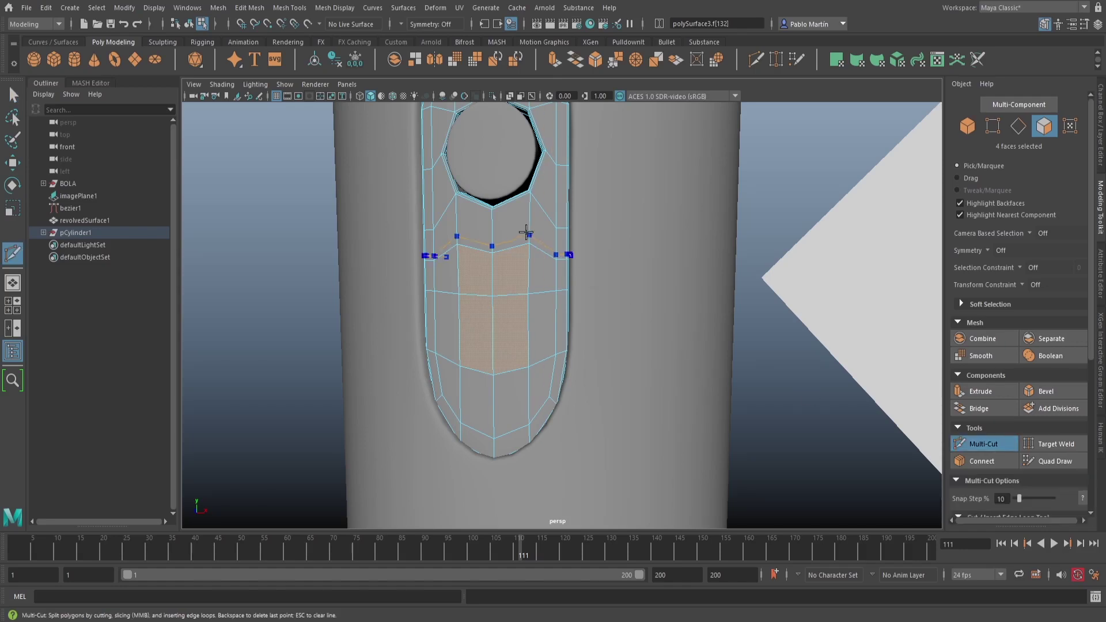
pyautogui.keyDown('ctrl'); pyautogui.middleClick(505, 225); pyautogui.keyUp('ctrl')
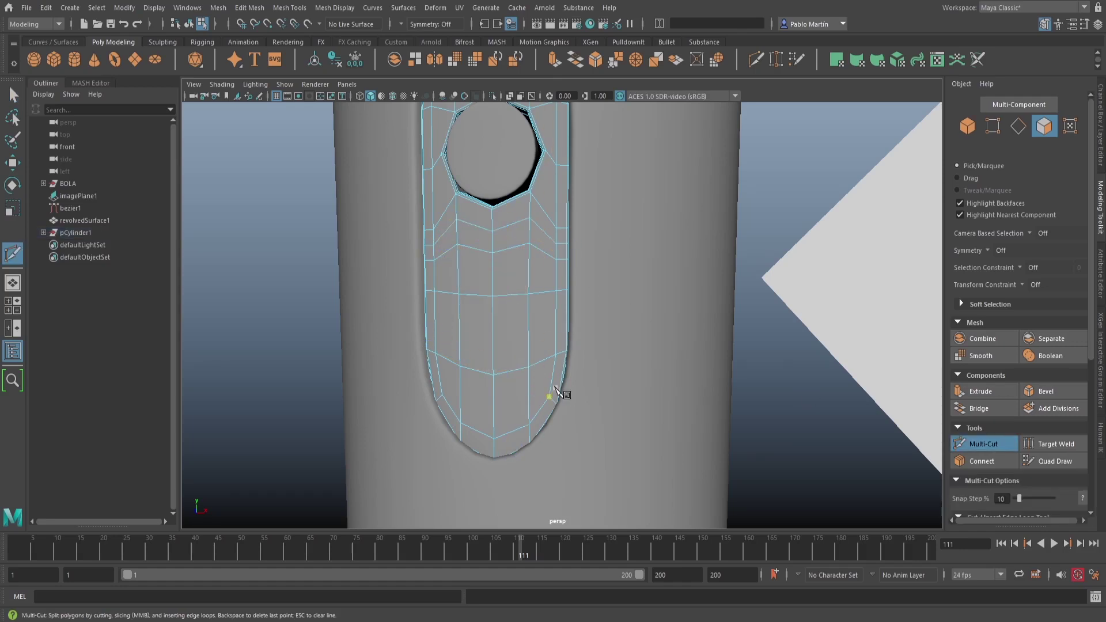
pyautogui.press('q')
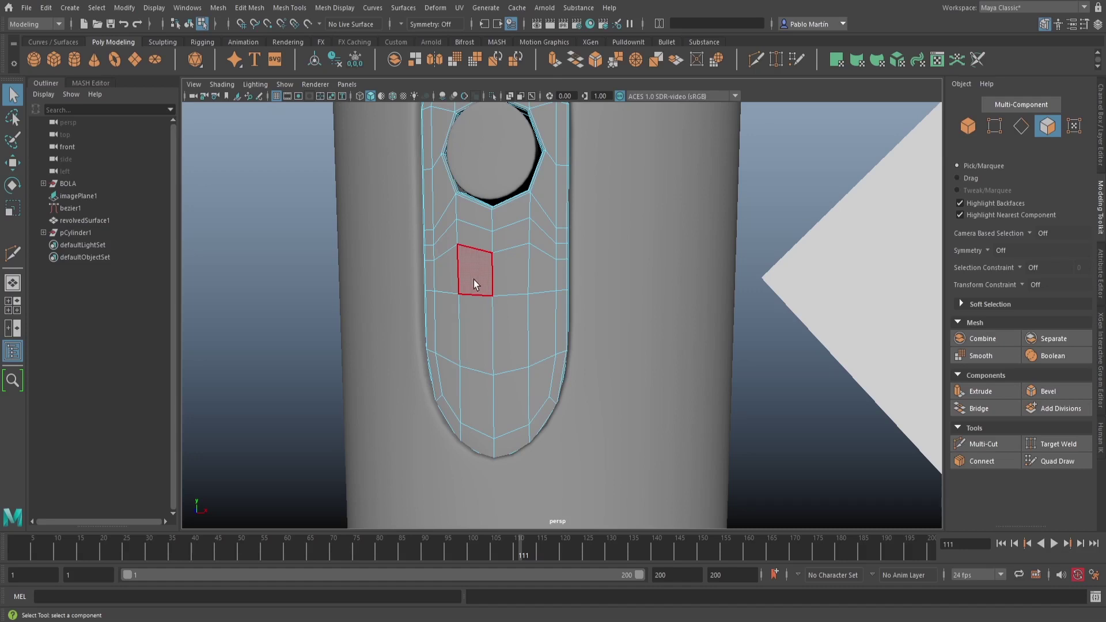
# - Circularize the panel's four central faces below the loops with Twist -12.9 and Radial Offset -0.2
pyautogui.press('F11')
pyautogui.moveTo(472, 272); pyautogui.dragTo(510, 328)
pyautogui.click(353, 272)
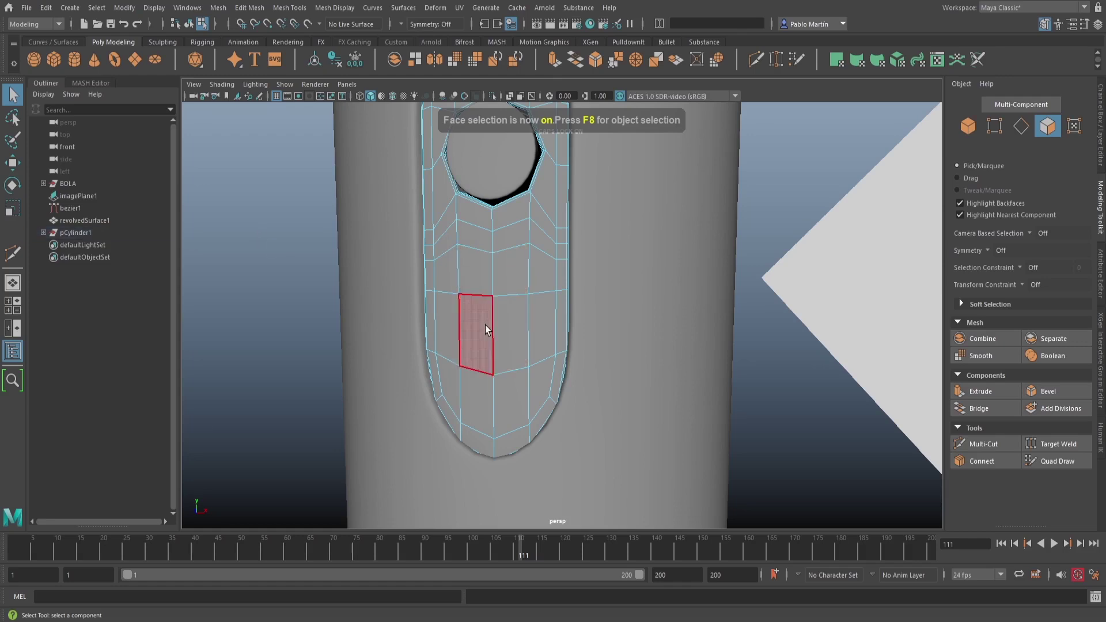
pyautogui.press('Tab')
pyautogui.moveTo(469, 270)
pyautogui.mouseDown()
pyautogui.moveTo(497, 277)
pyautogui.moveTo(494, 354)
pyautogui.mouseUp()
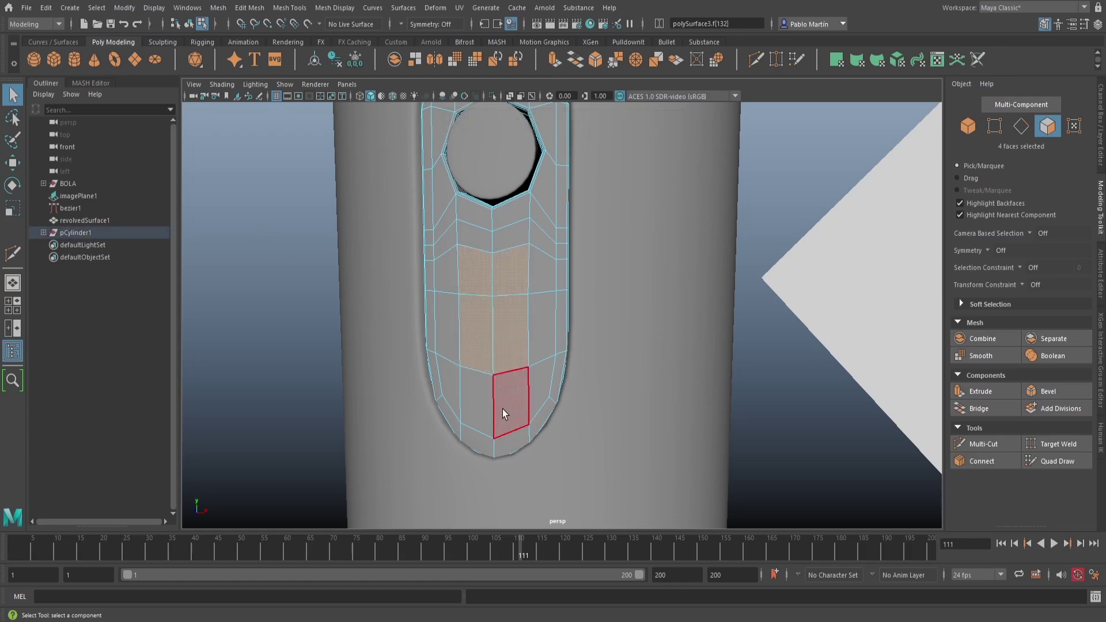
pyautogui.click(714, 66)
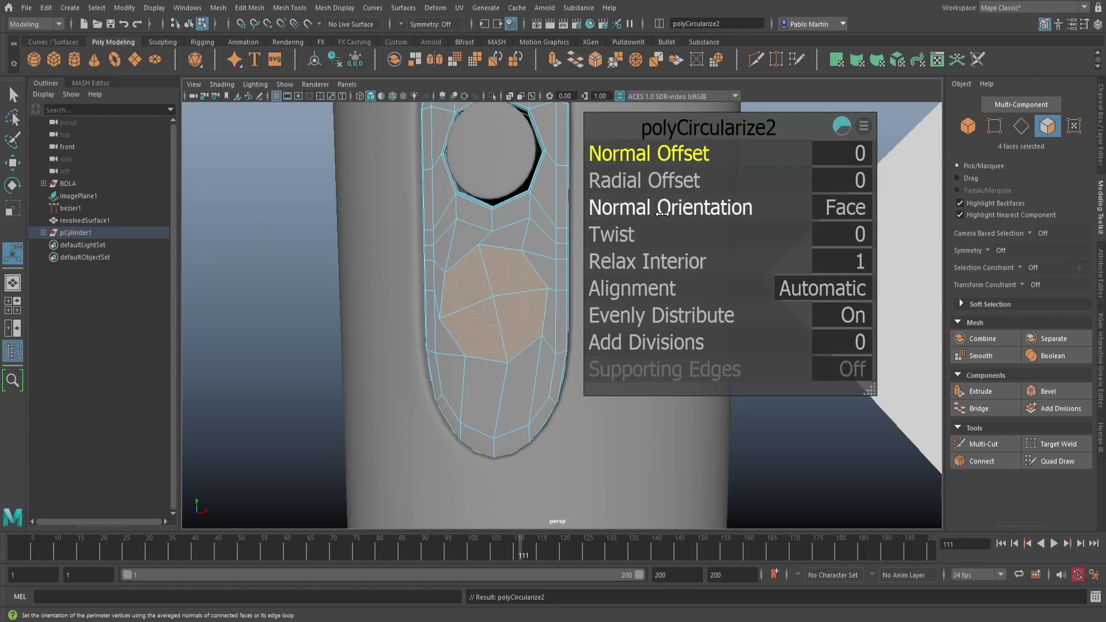
pyautogui.moveTo(610, 235); pyautogui.dragTo(535, 227)
pyautogui.moveTo(657, 181)
pyautogui.mouseDown()
pyautogui.moveTo(636, 182)
pyautogui.moveTo(646, 183)
pyautogui.mouseUp()
# - Set the circularized faces' Alignment to Surface (per-vertex) and their Twist to -13.9
pyautogui.keyDown('alt'); pyautogui.moveTo(544, 333); pyautogui.dragTo(421, 329); pyautogui.keyUp('alt')
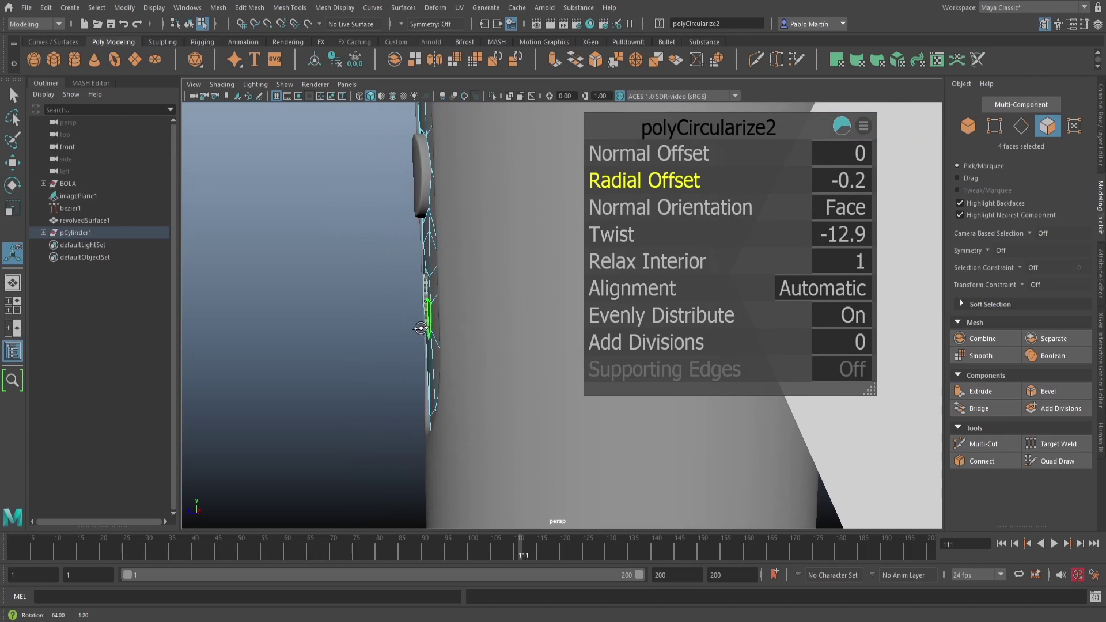
pyautogui.click(851, 289)
pyautogui.click(891, 304)
pyautogui.keyDown('alt'); pyautogui.moveTo(469, 296); pyautogui.dragTo(571, 306, button='right'); pyautogui.keyUp('alt')
pyautogui.keyDown('alt'); pyautogui.moveTo(571, 306); pyautogui.dragTo(541, 265); pyautogui.keyUp('alt')
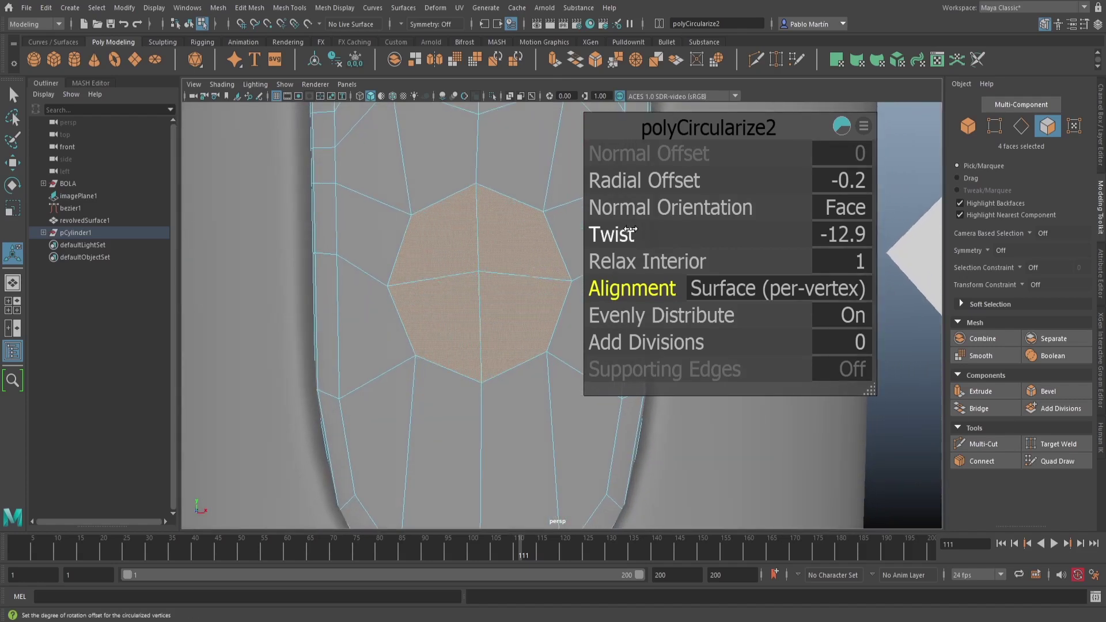
pyautogui.moveTo(633, 234); pyautogui.dragTo(623, 233)
pyautogui.keyDown('alt'); pyautogui.moveTo(487, 286); pyautogui.dragTo(443, 348); pyautogui.keyUp('alt')
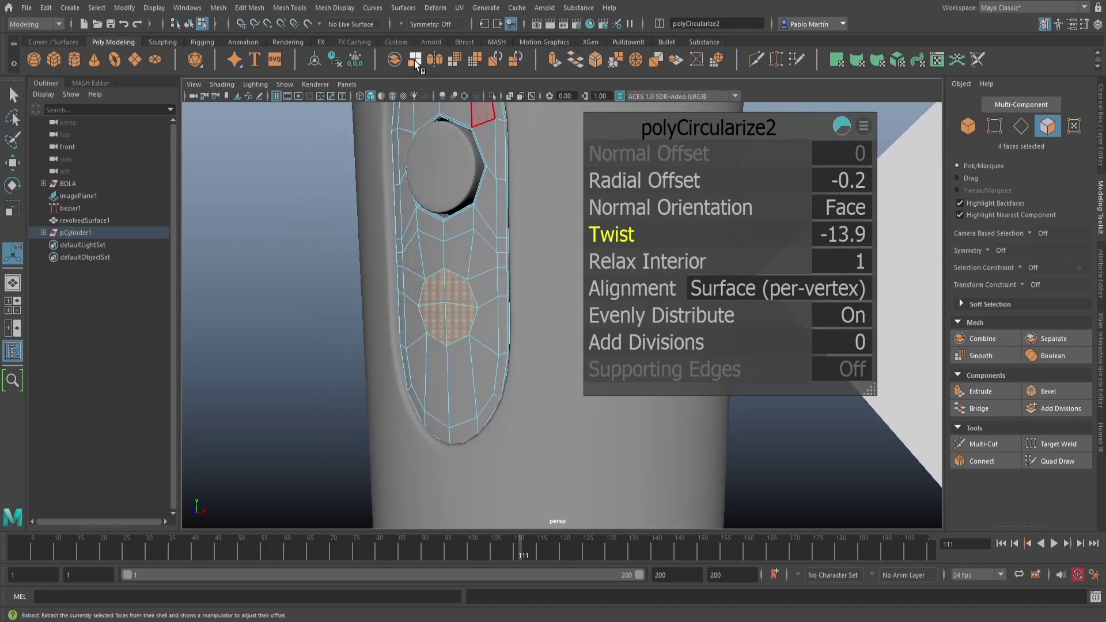
# - Extract the four circularized faces from the panel and isolate the panel in the view
pyautogui.moveTo(471, 240); pyautogui.dragTo(489, 228, button='right')
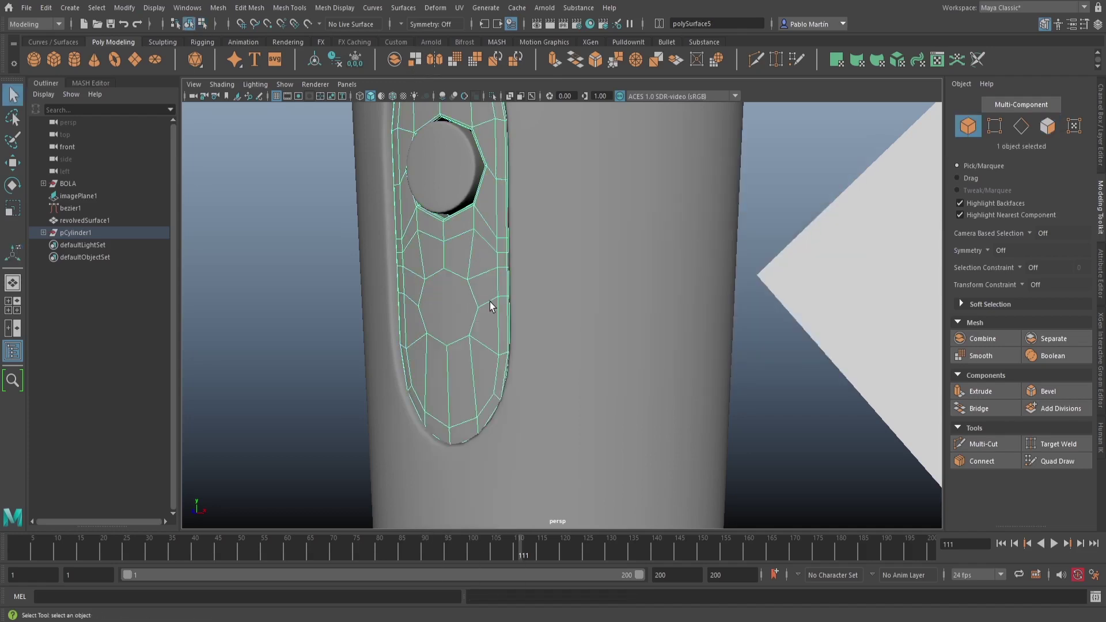
pyautogui.click(492, 96)
pyautogui.keyDown('alt'); pyautogui.moveTo(436, 290); pyautogui.dragTo(557, 283); pyautogui.keyUp('alt')
# - Extrude the border edge loop of the panel's lower hole inward to give the hole depth
pyautogui.moveTo(519, 240); pyautogui.dragTo(518, 210, button='right')
pyautogui.doubleClick(530, 242)
pyautogui.keyDown('alt'); pyautogui.moveTo(539, 278); pyautogui.dragTo(497, 291); pyautogui.keyUp('alt')
pyautogui.hotkey('ctrl', 'e')
pyautogui.moveTo(474, 375); pyautogui.dragTo(496, 371)
pyautogui.press('q')
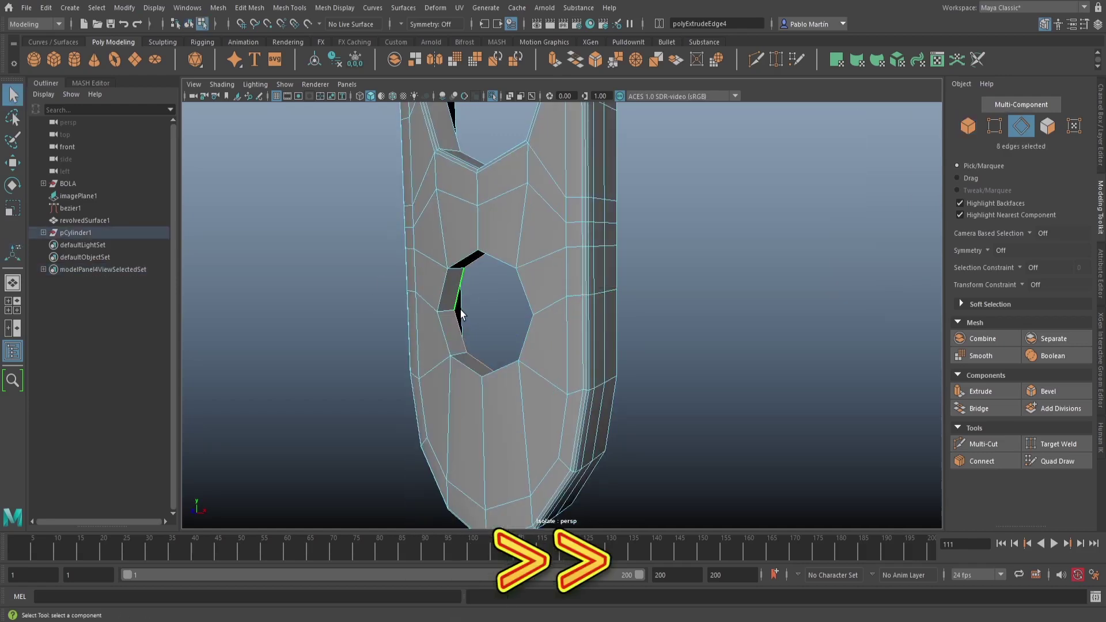
# - Bevel the rim edges of the lower hole with Fraction 0.15 and 2 segments, and return to object selection
pyautogui.moveTo(461, 310); pyautogui.dragTo(460, 340, button='right')
pyautogui.click(452, 293)
pyautogui.keyDown('shift'); pyautogui.doubleClick(453, 330); pyautogui.keyUp('shift')
pyautogui.keyDown('ctrl'); pyautogui.moveTo(494, 293); pyautogui.dragTo(535, 250, button='right'); pyautogui.keyUp('ctrl')
pyautogui.hotkey('ctrl', 'b')
pyautogui.moveTo(484, 282); pyautogui.dragTo(458, 282, button='middle')
pyautogui.click(623, 181)
pyautogui.moveTo(507, 254); pyautogui.dragTo(529, 251, button='middle')
pyautogui.press('F8')
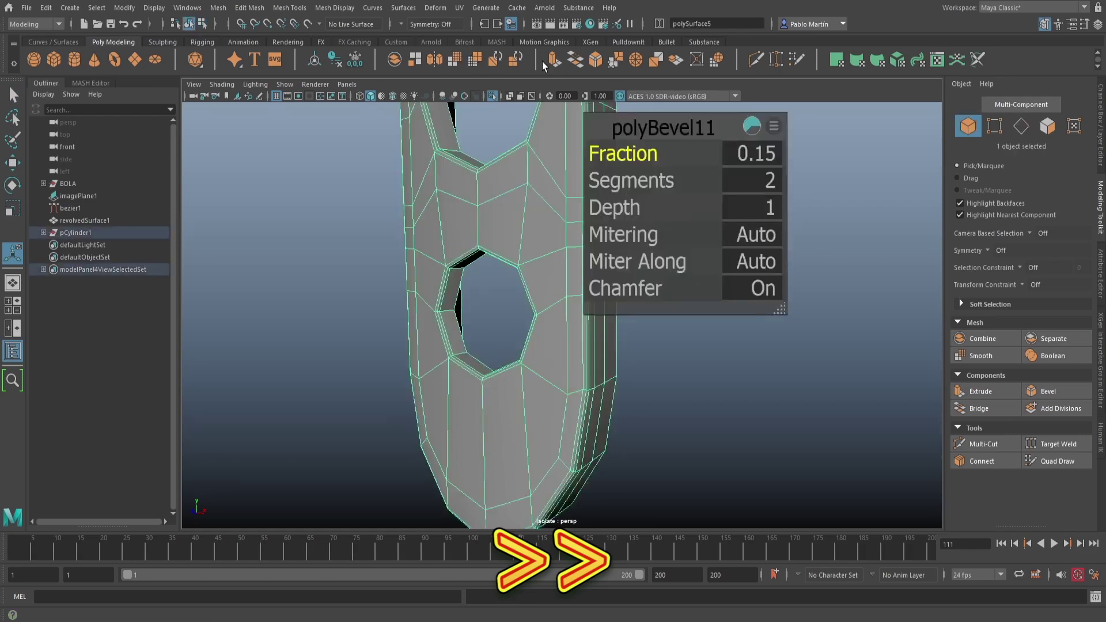
# - End the isolation with the panel smooth-previewed, and pull the extracted circular piece out in front of the panel with its pivot centered
pyautogui.hotkey('ctrl', '1')
pyautogui.press('3')
pyautogui.click(317, 63)
pyautogui.press('w')
pyautogui.moveTo(450, 316); pyautogui.dragTo(316, 330)
# - Extrude the small circular piece's faces along their depth to make a thick button
pyautogui.hotkey('ctrl', 'e')
pyautogui.moveTo(363, 363); pyautogui.dragTo(389, 361)
pyautogui.press('f')
pyautogui.keyDown('alt'); pyautogui.moveTo(657, 352); pyautogui.dragTo(678, 344); pyautogui.keyUp('alt')
pyautogui.press('Delete')
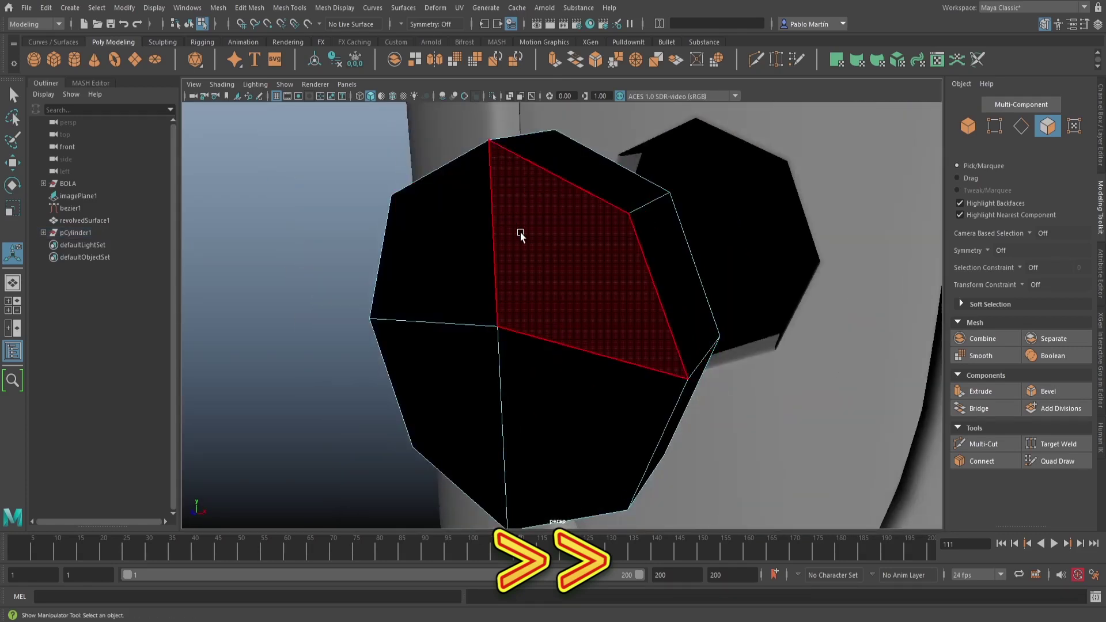
# - Reverse the normals of the small extruded button
pyautogui.press('F8')
pyautogui.click(334, 8)
pyautogui.click(341, 61)
# - Bevel the perimeter edges of the small button and return to object selection
pyautogui.press('q')
pyautogui.press('F11')
pyautogui.click(614, 188)
pyautogui.keyDown('shift'); pyautogui.moveTo(615, 188); pyautogui.dragTo(648, 143, button='right'); pyautogui.keyUp('shift')
pyautogui.hotkey('ctrl', 'b')
pyautogui.moveTo(660, 155); pyautogui.dragTo(635, 155)
pyautogui.moveTo(631, 181); pyautogui.dragTo(634, 156)
pyautogui.press('F8')
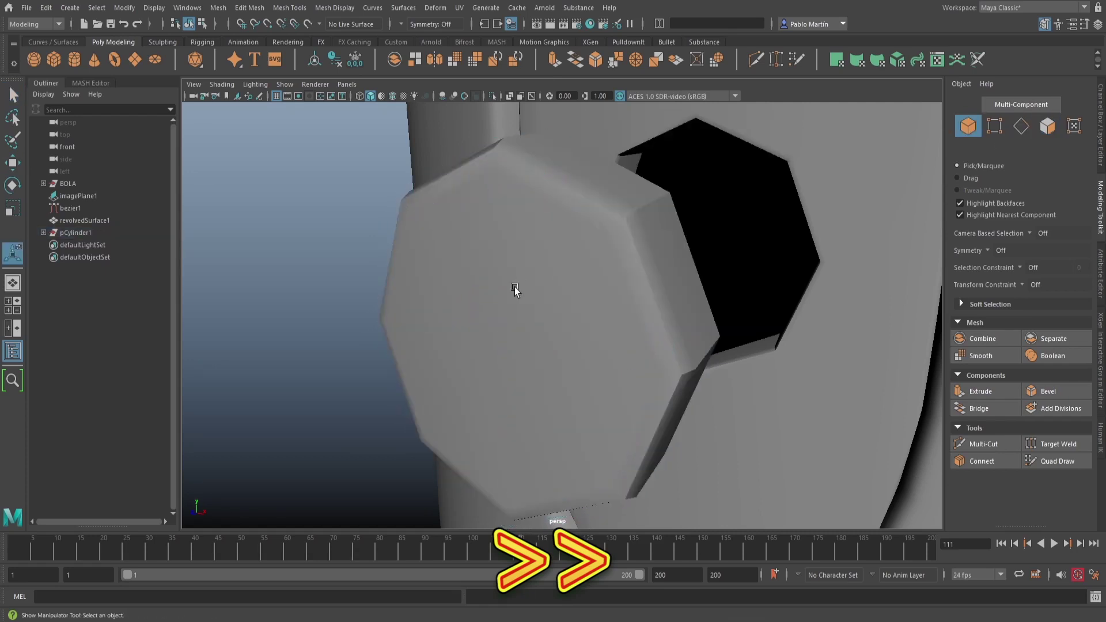
# - Move the small button back along its depth into the panel's lower hole
pyautogui.scroll(-5, 516, 288)
pyautogui.keyDown('alt'); pyautogui.moveTo(516, 288); pyautogui.dragTo(350, 276, button='middle'); pyautogui.keyUp('alt')
pyautogui.click(350, 276)
pyautogui.press('w')
pyautogui.moveTo(267, 292); pyautogui.dragTo(394, 259)
pyautogui.scroll(-5, 365, 306)
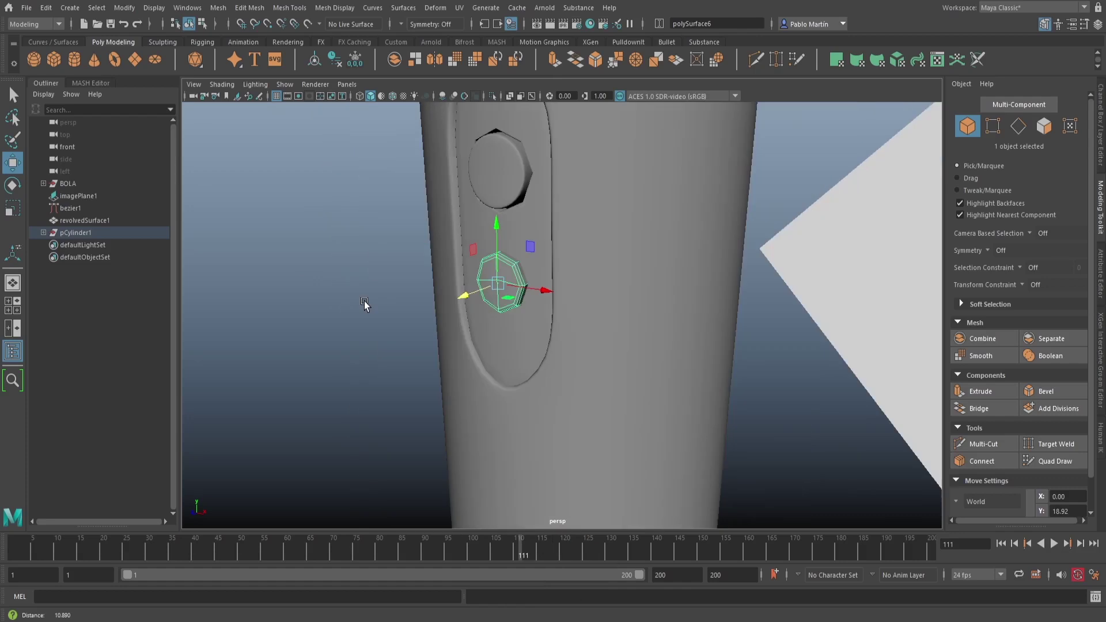
# - Turn on the smooth preview for the switch panel parts and both buttons together, and deselect everything
pyautogui.keyDown('alt'); pyautogui.moveTo(508, 327); pyautogui.dragTo(496, 368, button='middle'); pyautogui.keyUp('alt')
pyautogui.press('q')
pyautogui.moveTo(448, 190); pyautogui.dragTo(568, 368)
pyautogui.press('3')
pyautogui.hotkey('alt', 'd')
pyautogui.scroll(-4, 556, 321)
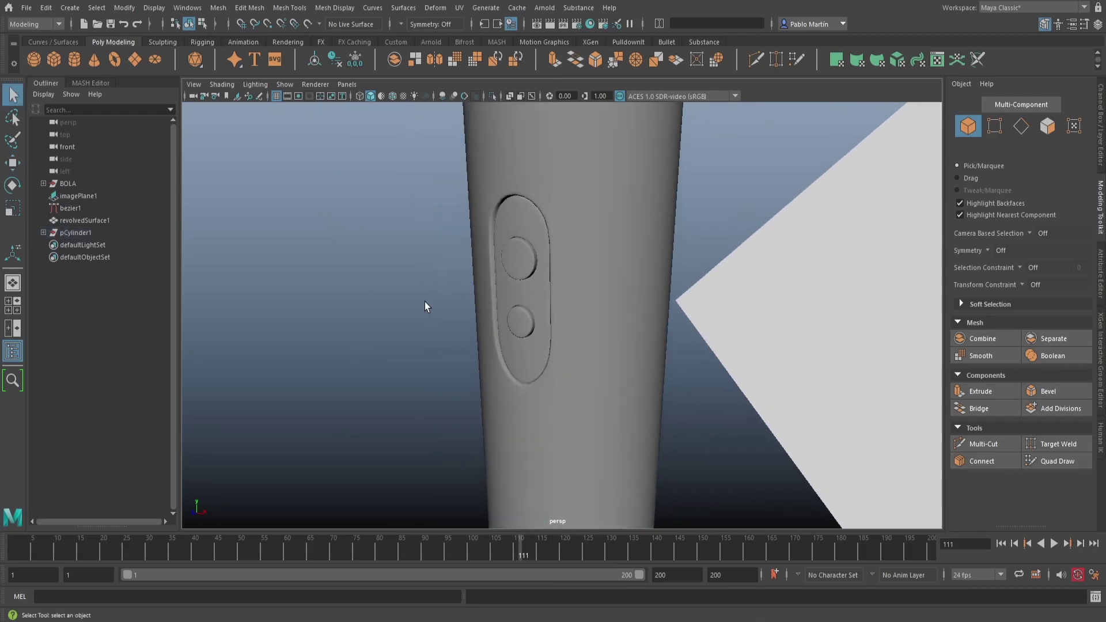
# - Examine the whole microphone against the reference image and check the handle's switch panel and its two buttons
pyautogui.keyDown('alt'); pyautogui.moveTo(425, 306); pyautogui.dragTo(495, 322); pyautogui.keyUp('alt')
pyautogui.scroll(-8, 570, 358)
pyautogui.keyDown('alt'); pyautogui.moveTo(570, 357); pyautogui.dragTo(455, 325, button='middle'); pyautogui.keyUp('alt')
pyautogui.keyDown('alt'); pyautogui.moveTo(454, 326); pyautogui.dragTo(521, 364); pyautogui.keyUp('alt')
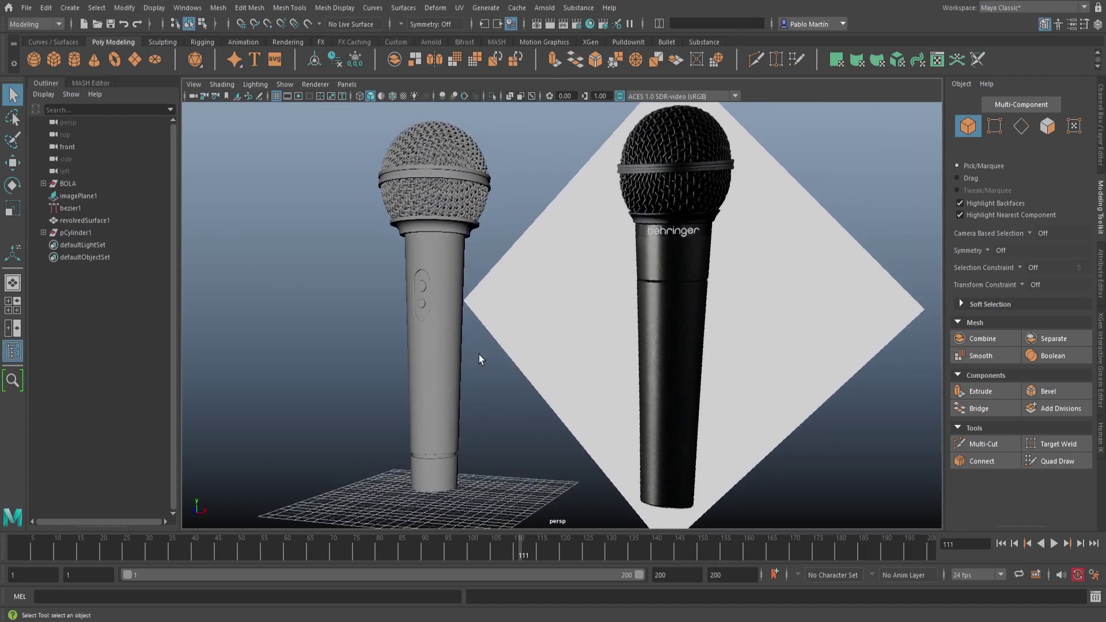
pyautogui.moveTo(454, 299)
pyautogui.keyDown('alt'); pyautogui.mouseDown()
pyautogui.moveTo(523, 293)
pyautogui.moveTo(521, 271)
pyautogui.moveTo(521, 288)
pyautogui.moveTo(444, 296)
pyautogui.mouseUp(); pyautogui.keyUp('alt')
pyautogui.keyDown('alt'); pyautogui.moveTo(431, 296); pyautogui.dragTo(540, 310, button='middle'); pyautogui.keyUp('alt')
pyautogui.keyDown('alt'); pyautogui.moveTo(540, 310); pyautogui.dragTo(1058, 374, button='right'); pyautogui.keyUp('alt')
pyautogui.click(479, 246)
pyautogui.click(388, 224)
pyautogui.click(386, 177)
pyautogui.click(394, 324)
pyautogui.click(448, 272)
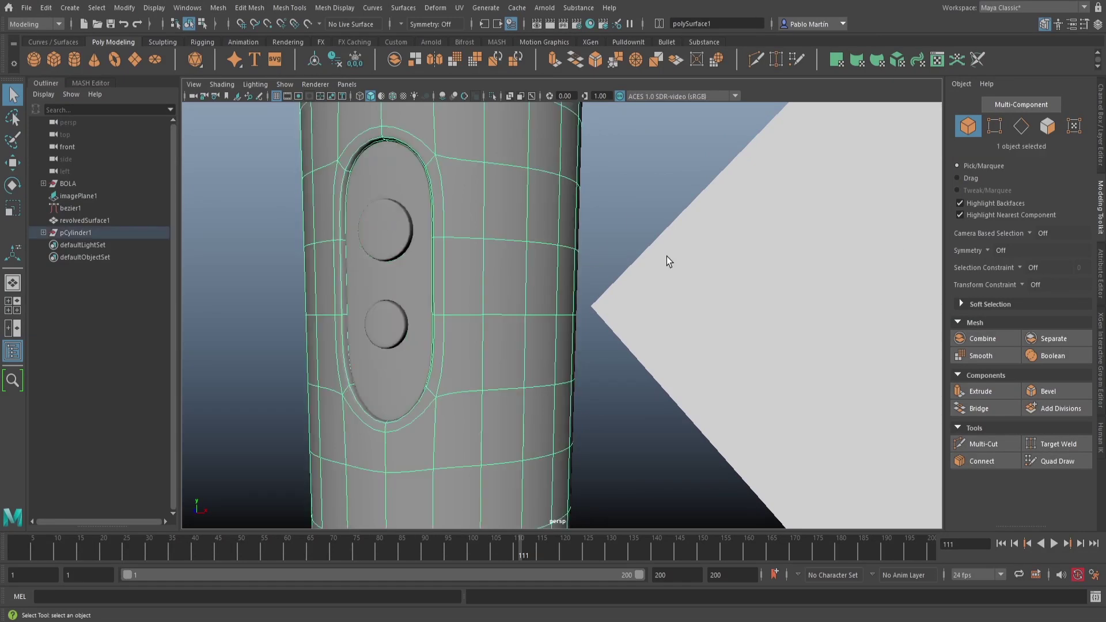
pyautogui.keyDown('alt'); pyautogui.moveTo(666, 257); pyautogui.dragTo(587, 355, button='right'); pyautogui.keyUp('alt')
pyautogui.keyDown('alt'); pyautogui.moveTo(587, 355); pyautogui.dragTo(539, 323, button='middle'); pyautogui.keyUp('alt')
pyautogui.keyDown('alt'); pyautogui.moveTo(539, 324); pyautogui.dragTo(547, 365, button='right'); pyautogui.keyUp('alt')
pyautogui.keyDown('alt'); pyautogui.moveTo(547, 365); pyautogui.dragTo(484, 348, button='middle'); pyautogui.keyUp('alt')
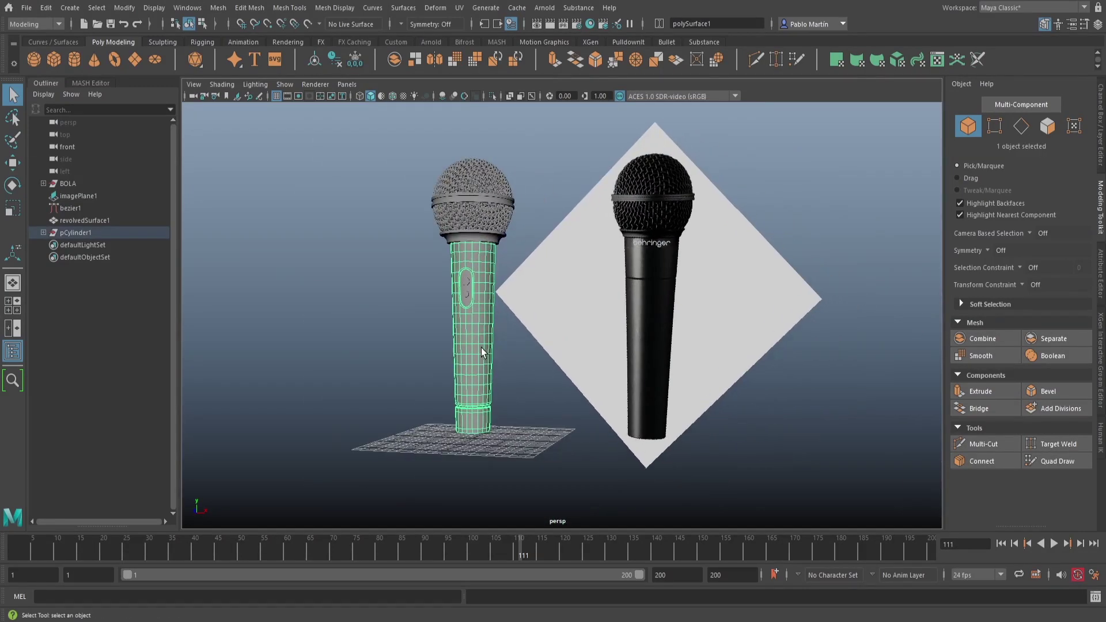
# - Extrude the 20 cap faces at the handle's bottom end inward with Offset 0.35
pyautogui.keyDown('alt'); pyautogui.moveTo(484, 348); pyautogui.dragTo(555, 365, button='right'); pyautogui.keyUp('alt')
pyautogui.keyDown('alt'); pyautogui.moveTo(555, 365); pyautogui.dragTo(538, 317); pyautogui.keyUp('alt')
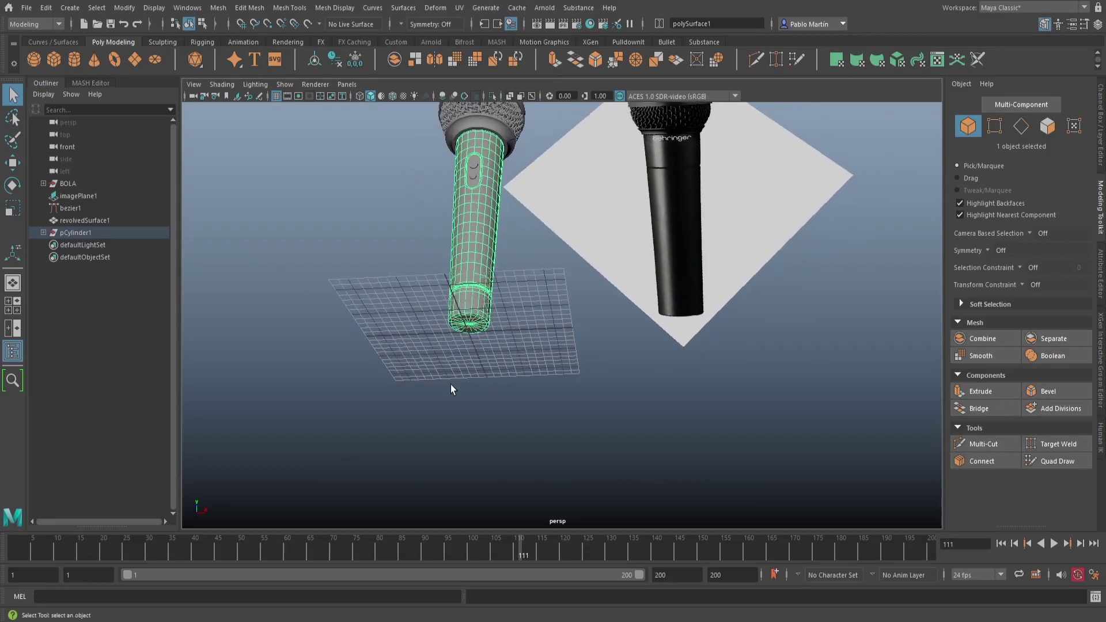
pyautogui.keyDown('alt'); pyautogui.moveTo(393, 358); pyautogui.dragTo(817, 347, button='right'); pyautogui.keyUp('alt')
pyautogui.keyDown('alt'); pyautogui.moveTo(507, 328); pyautogui.dragTo(746, 244, button='middle'); pyautogui.keyUp('alt')
pyautogui.keyDown('alt'); pyautogui.moveTo(518, 275); pyautogui.dragTo(749, 288, button='right'); pyautogui.keyUp('alt')
pyautogui.keyDown('alt'); pyautogui.moveTo(748, 289); pyautogui.dragTo(708, 383, button='middle'); pyautogui.keyUp('alt')
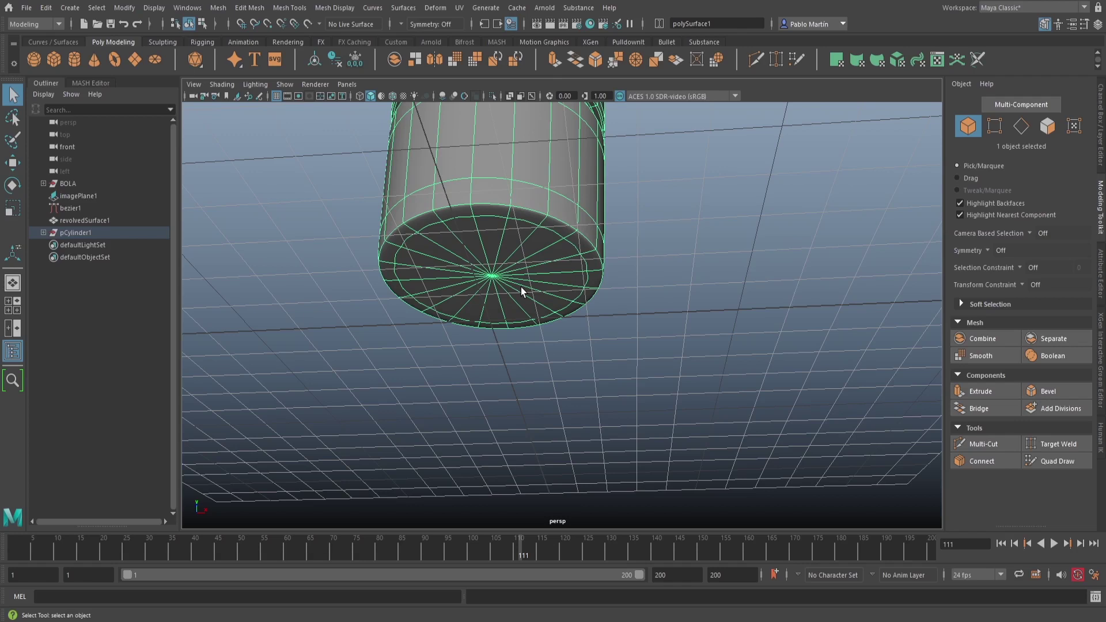
pyautogui.press('F11')
pyautogui.doubleClick(443, 274)
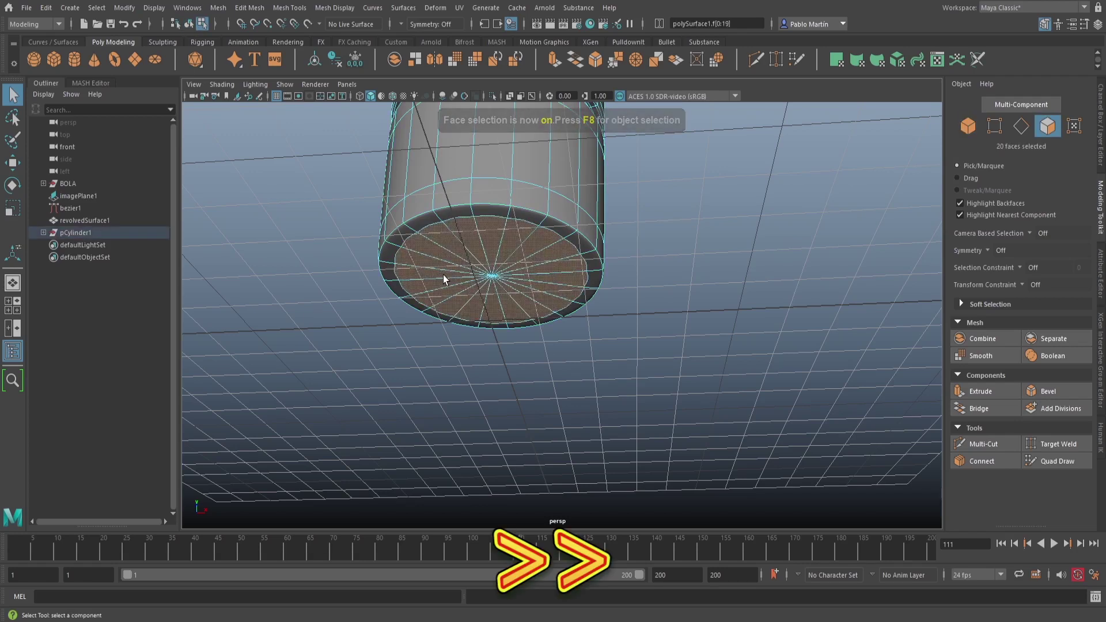
pyautogui.hotkey('ctrl', 'e')
pyautogui.moveTo(615, 208); pyautogui.dragTo(634, 208)
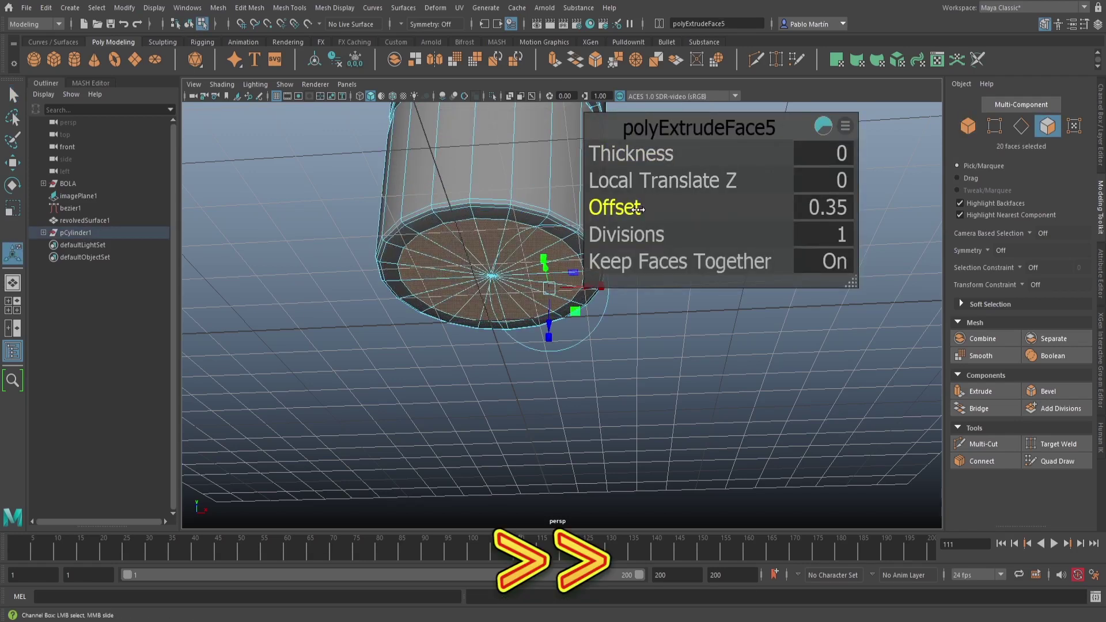
# - Extrude the handle's bottom cap faces downward with Local Translate Z 3.522
pyautogui.hotkey('ctrl', 'e')
pyautogui.moveTo(541, 323); pyautogui.dragTo(506, 491)
pyautogui.keyDown('alt'); pyautogui.moveTo(570, 447); pyautogui.dragTo(538, 340, button='middle'); pyautogui.keyUp('alt')
# - Hide the grid and scale down the extruded end faces to taper the connector
pyautogui.click(557, 345)
pyautogui.click(276, 96)
pyautogui.moveTo(510, 350); pyautogui.dragTo(487, 347)
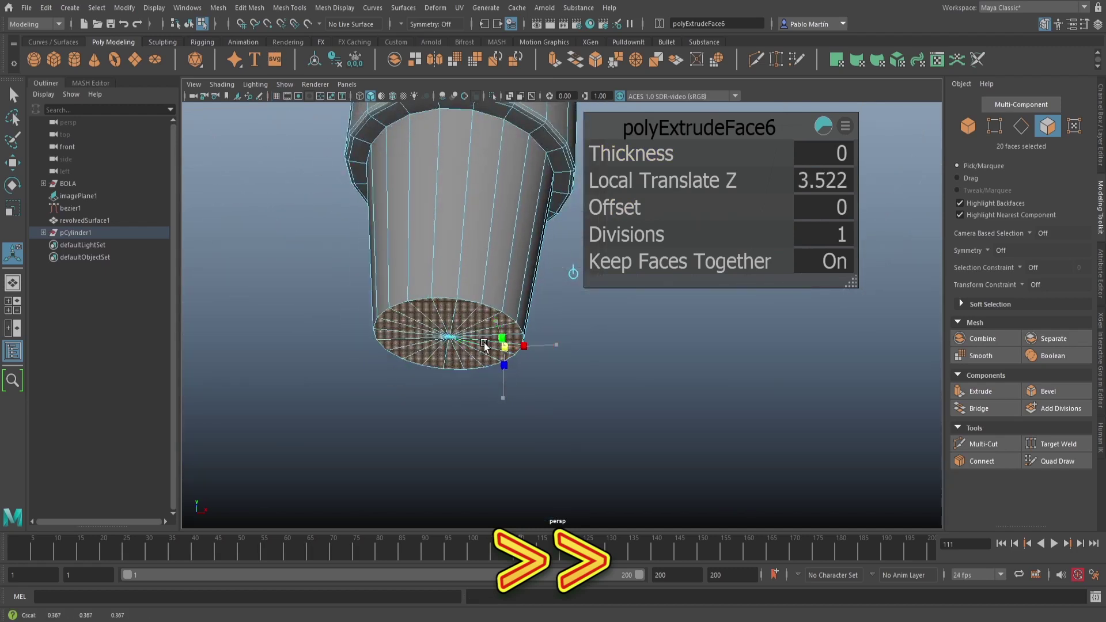
# - Bevel the edge loops at the connector's base and bottom end, and return to object selection
pyautogui.press('q')
pyautogui.moveTo(444, 173); pyautogui.dragTo(445, 138, button='right')
pyautogui.keyDown('alt'); pyautogui.moveTo(469, 204); pyautogui.dragTo(493, 278, button='middle'); pyautogui.keyUp('alt')
pyautogui.doubleClick(484, 185)
pyautogui.keyDown('shift'); pyautogui.doubleClick(472, 374); pyautogui.keyUp('shift')
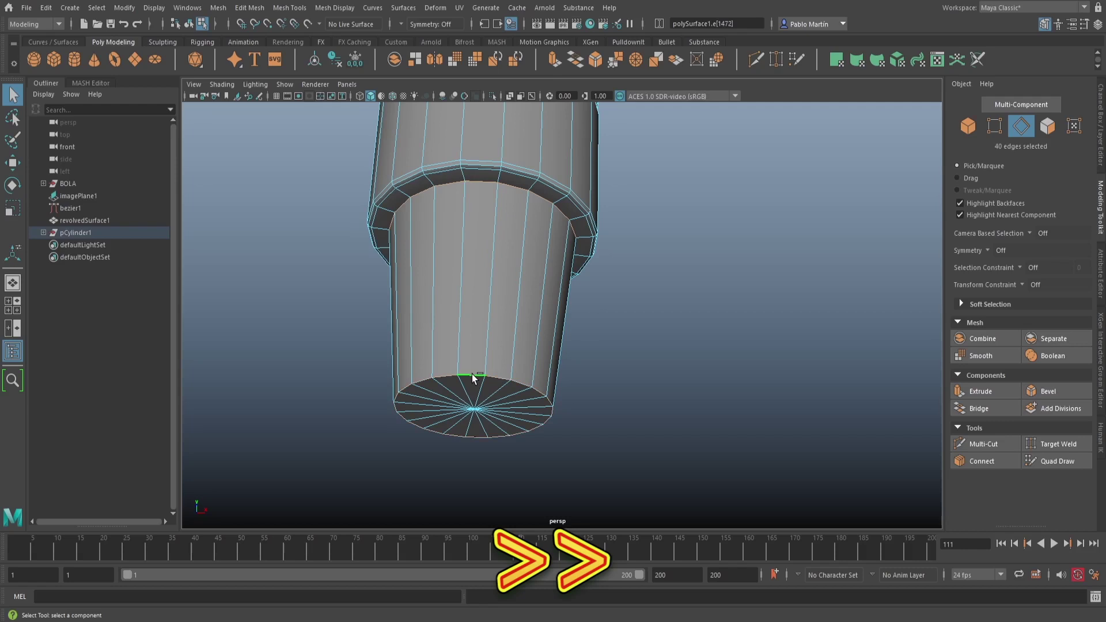
pyautogui.hotkey('ctrl', 'b')
pyautogui.moveTo(631, 157); pyautogui.dragTo(639, 183)
pyautogui.press('F8')
# - Scale up the connector's bottom end vertices slightly to reduce its taper, and return to object selection
pyautogui.click(487, 262)
pyautogui.keyDown('alt'); pyautogui.moveTo(487, 261); pyautogui.dragTo(352, 271, button='right'); pyautogui.keyUp('alt')
pyautogui.keyDown('alt'); pyautogui.moveTo(397, 300); pyautogui.dragTo(455, 346); pyautogui.keyUp('alt')
pyautogui.press('q')
pyautogui.click(495, 354)
pyautogui.click(442, 397)
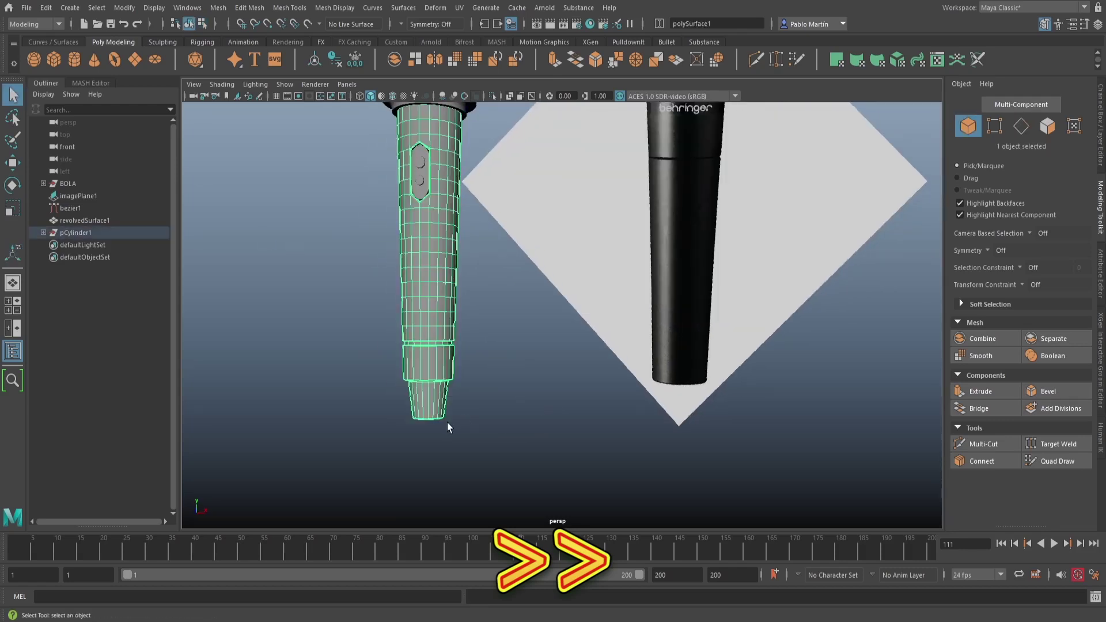
pyautogui.keyDown('alt'); pyautogui.moveTo(542, 339); pyautogui.dragTo(583, 423, button='middle'); pyautogui.keyUp('alt')
pyautogui.keyDown('alt'); pyautogui.moveTo(583, 423); pyautogui.dragTo(580, 420, button='right'); pyautogui.keyUp('alt')
pyautogui.keyDown('alt'); pyautogui.moveTo(580, 419); pyautogui.dragTo(592, 270, button='middle'); pyautogui.keyUp('alt')
pyautogui.keyDown('alt'); pyautogui.moveTo(592, 270); pyautogui.dragTo(610, 334, button='right'); pyautogui.keyUp('alt')
pyautogui.moveTo(444, 351); pyautogui.dragTo(389, 356, button='right')
pyautogui.moveTo(388, 352); pyautogui.dragTo(448, 410)
pyautogui.press('r')
pyautogui.moveTo(435, 383); pyautogui.dragTo(442, 385)
pyautogui.press('F8')
# - Hide the reference image plane beside the microphone
pyautogui.click(468, 398)
pyautogui.keyDown('alt'); pyautogui.moveTo(469, 397); pyautogui.dragTo(403, 403, button='right'); pyautogui.keyUp('alt')
pyautogui.keyDown('alt'); pyautogui.moveTo(509, 454); pyautogui.dragTo(495, 397, button='middle'); pyautogui.keyUp('alt')
pyautogui.keyDown('alt'); pyautogui.moveTo(490, 394); pyautogui.dragTo(516, 394, button='right'); pyautogui.keyUp('alt')
pyautogui.keyDown('alt'); pyautogui.moveTo(501, 357); pyautogui.dragTo(526, 404, button='middle'); pyautogui.keyUp('alt')
pyautogui.press('q')
pyautogui.moveTo(415, 141); pyautogui.dragTo(490, 358)
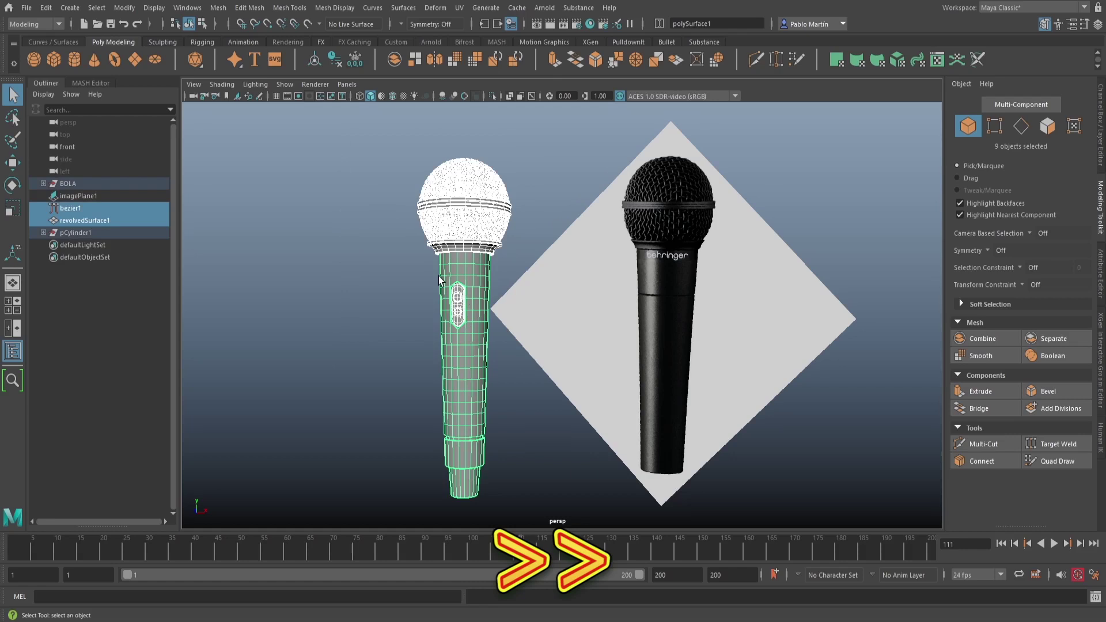
pyautogui.click(551, 419)
pyautogui.click(649, 278)
pyautogui.click(72, 196)
pyautogui.press('h')
# - Rename the revolved collar surface under the microphone's ball as Soporte
pyautogui.keyDown('alt'); pyautogui.moveTo(487, 338); pyautogui.dragTo(524, 313, button='middle'); pyautogui.keyUp('alt')
pyautogui.click(520, 352)
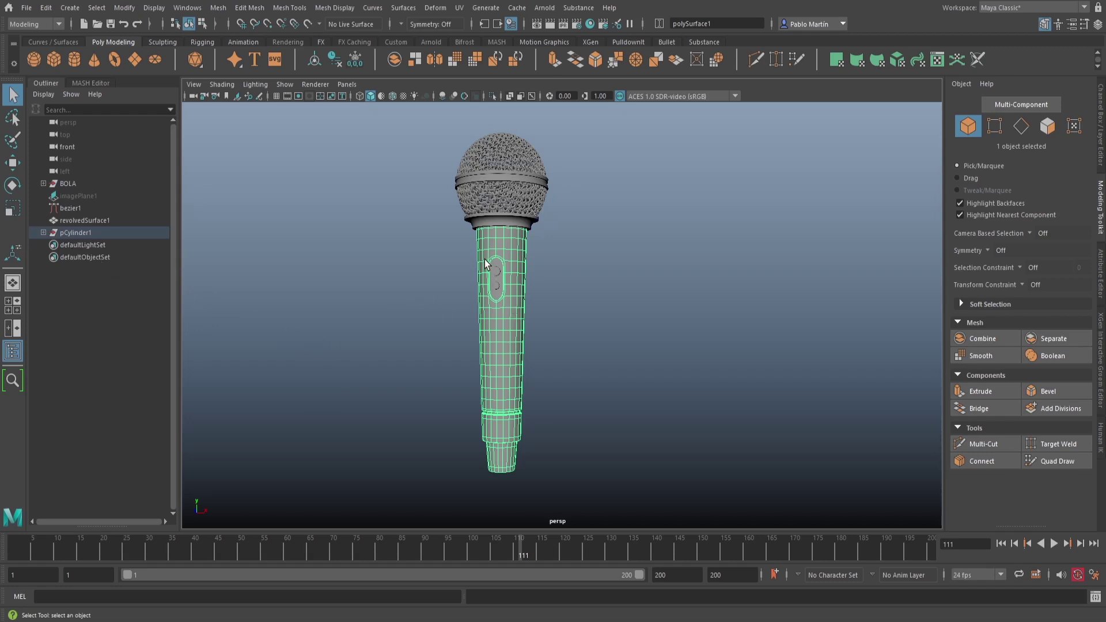
pyautogui.moveTo(576, 421); pyautogui.dragTo(579, 491)
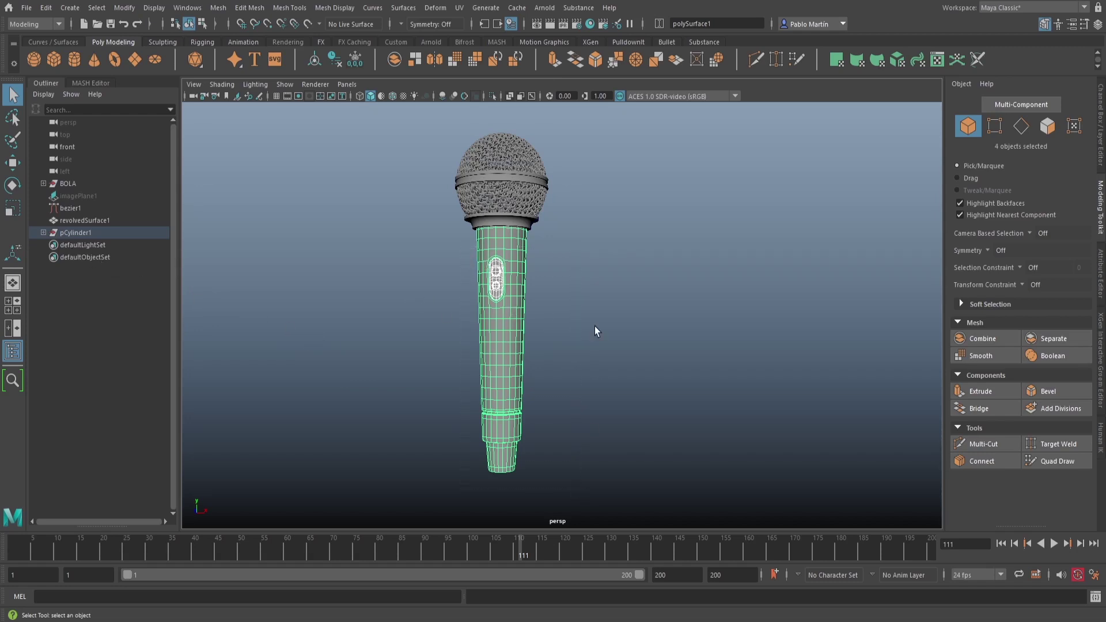
pyautogui.click(490, 221)
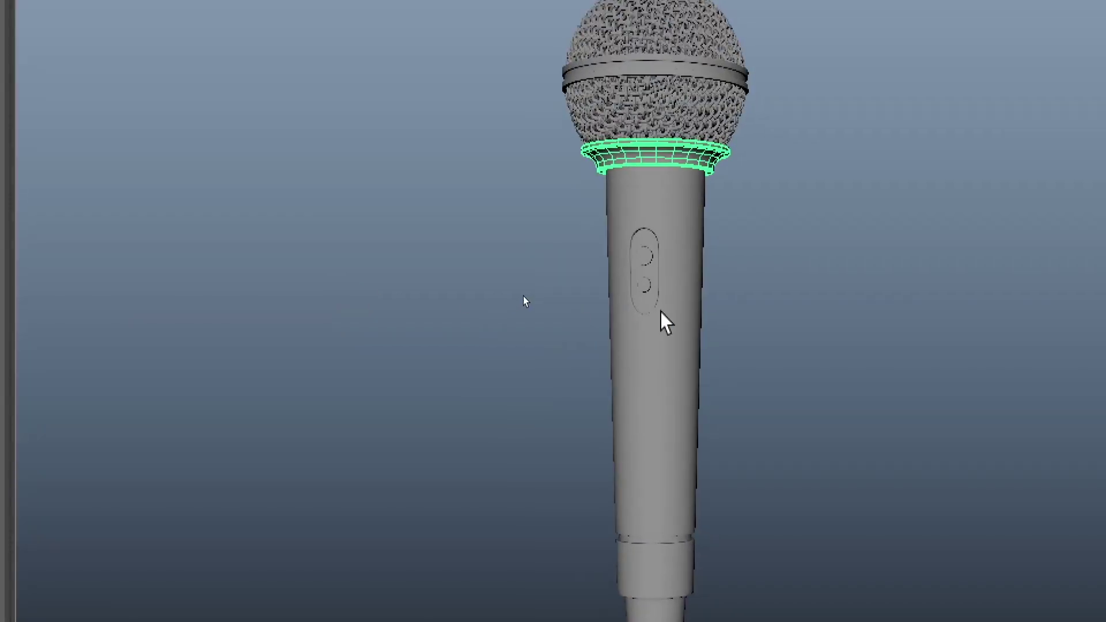
pyautogui.keyDown('alt'); pyautogui.moveTo(588, 290); pyautogui.dragTo(399, 326, button='middle'); pyautogui.keyUp('alt')
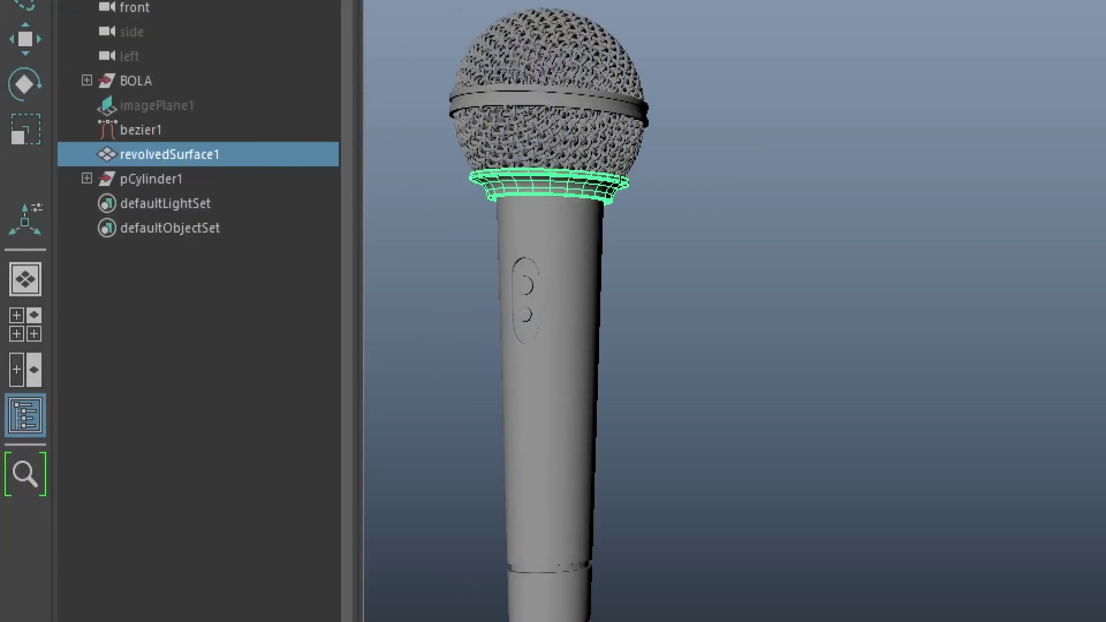
pyautogui.click(86, 81)
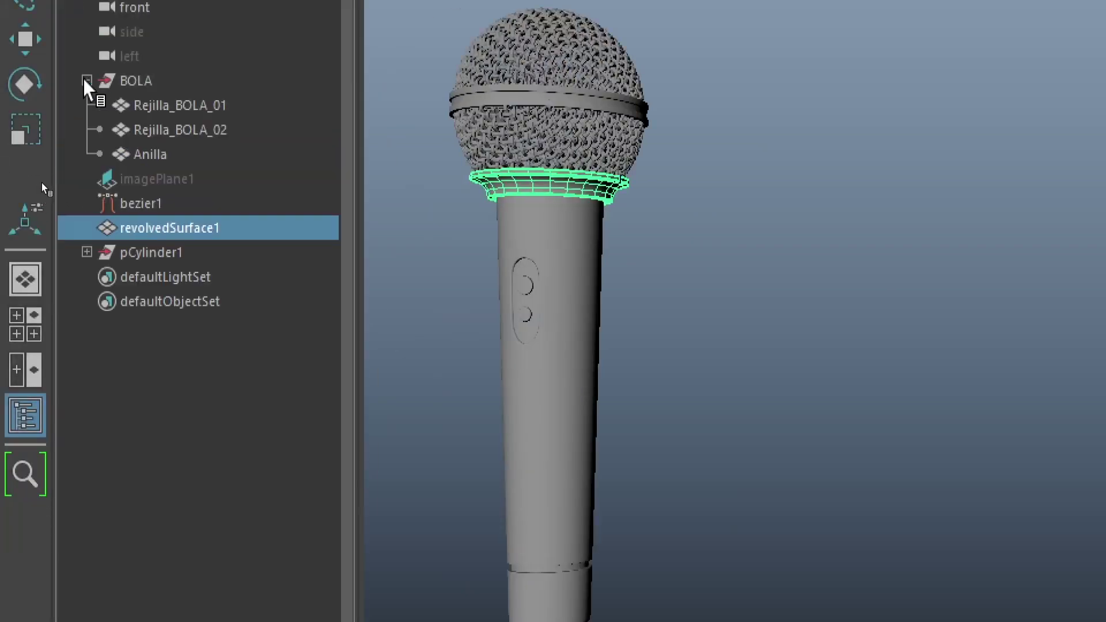
pyautogui.click(86, 81)
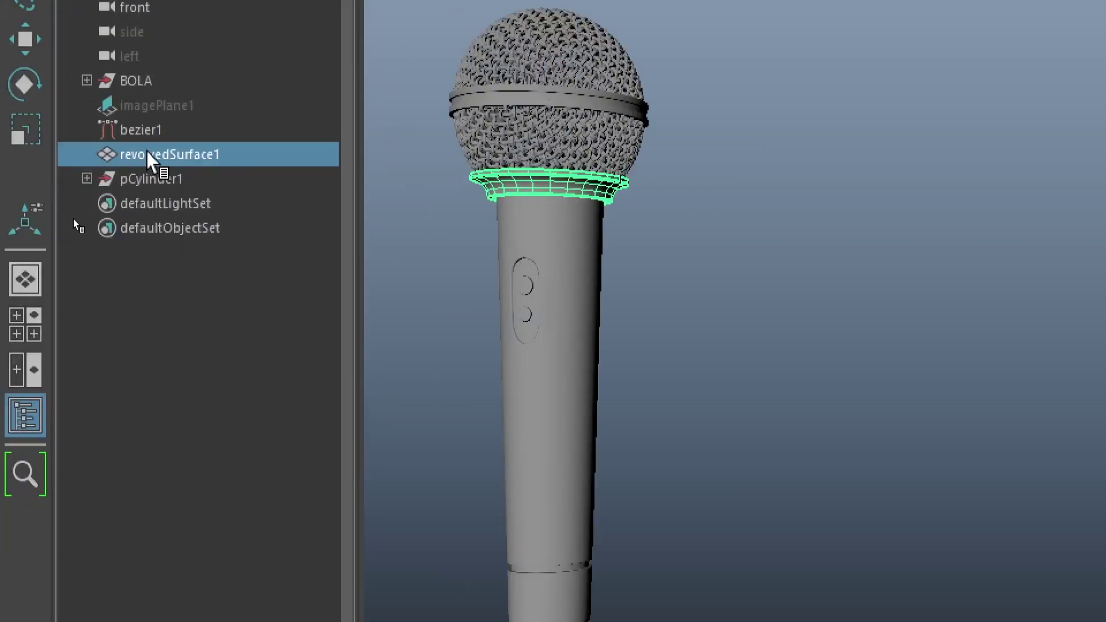
pyautogui.doubleClick(169, 154)
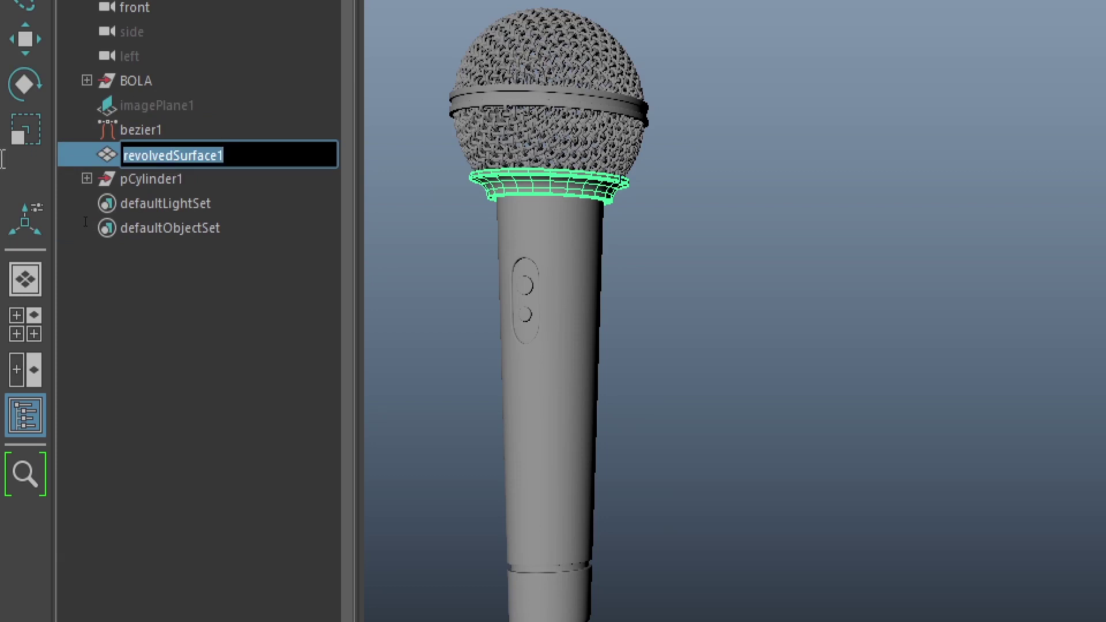
pyautogui.write('Soport')
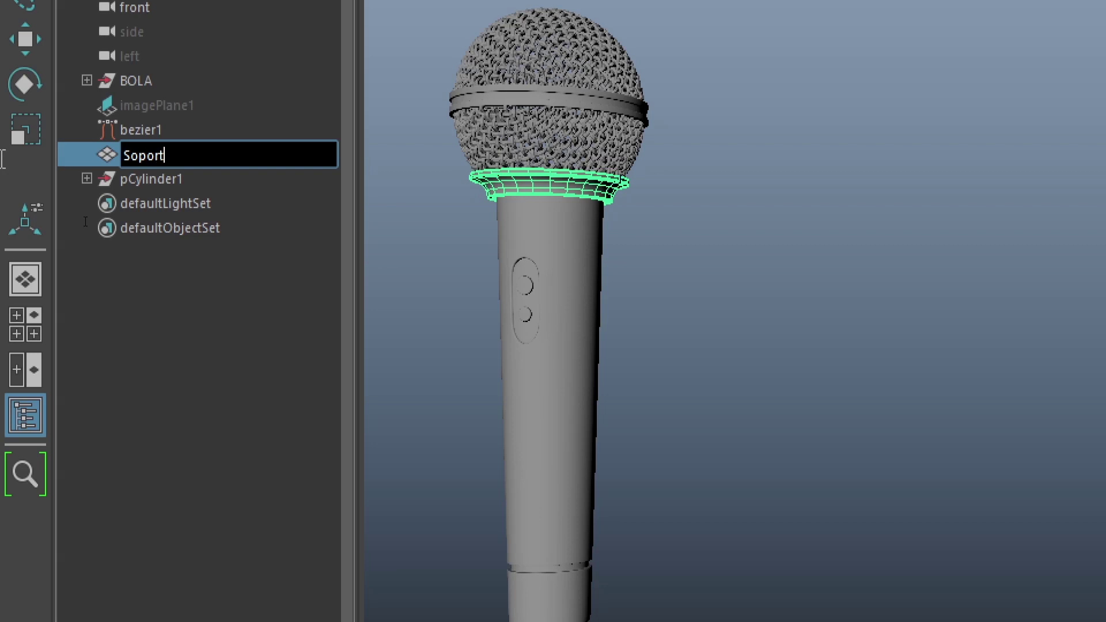
pyautogui.press('Return')
# - Unparent the handle, switch panel and button meshes from pCylinder1 and delete their history
pyautogui.keyDown('alt'); pyautogui.moveTo(704, 355); pyautogui.dragTo(738, 258, button='middle'); pyautogui.keyUp('alt')
pyautogui.moveTo(680, 344); pyautogui.dragTo(744, 515)
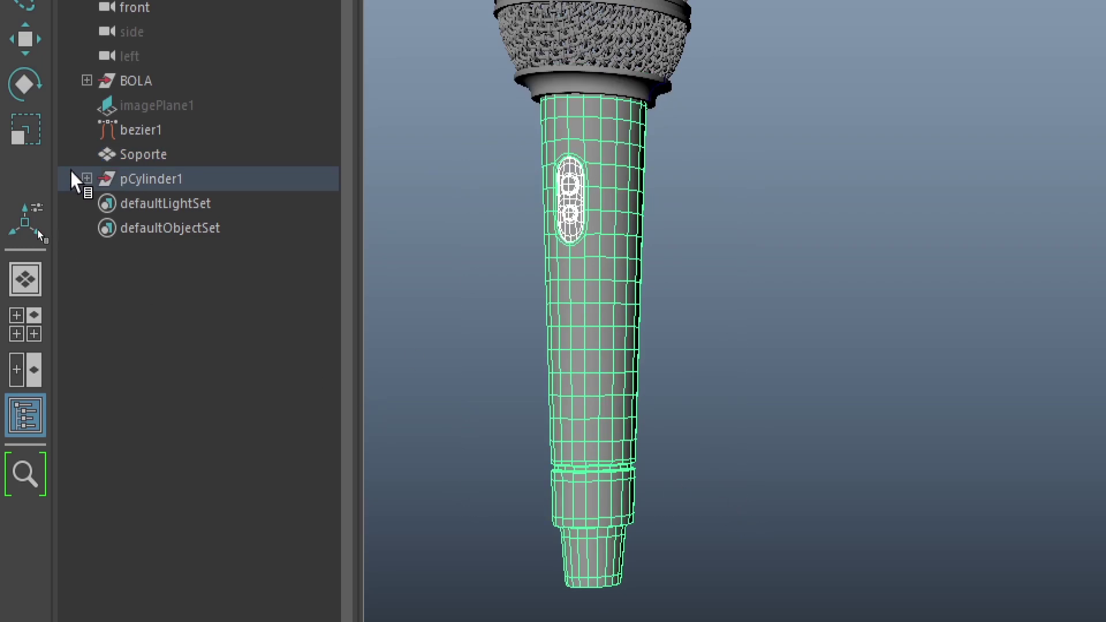
pyautogui.click(86, 179)
pyautogui.click(86, 179)
pyautogui.hotkey('shift', 'p')
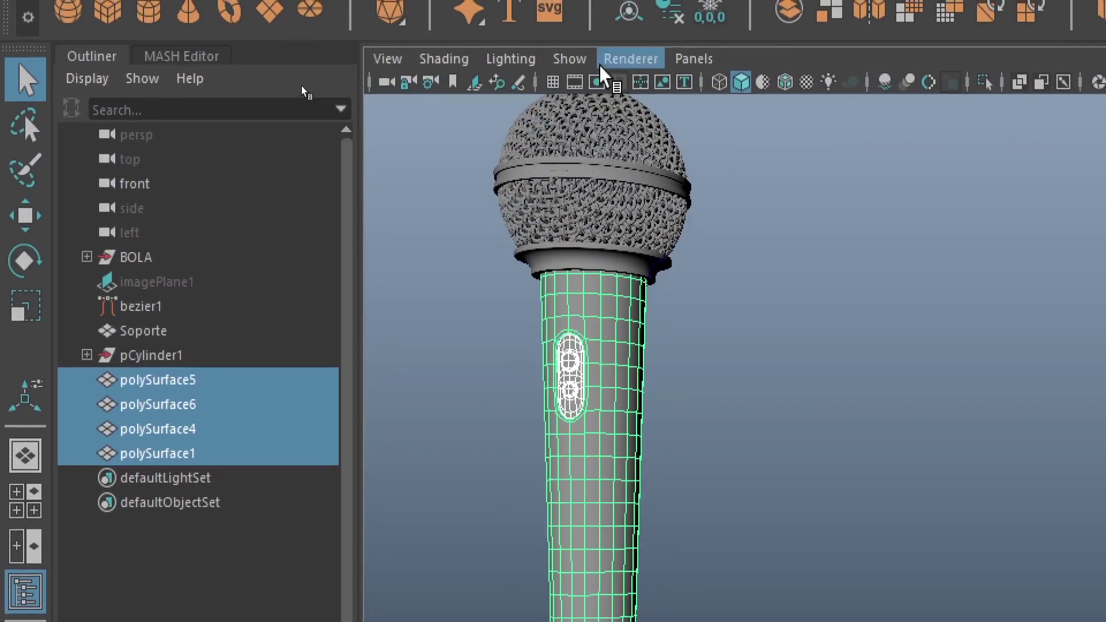
pyautogui.click(664, 66)
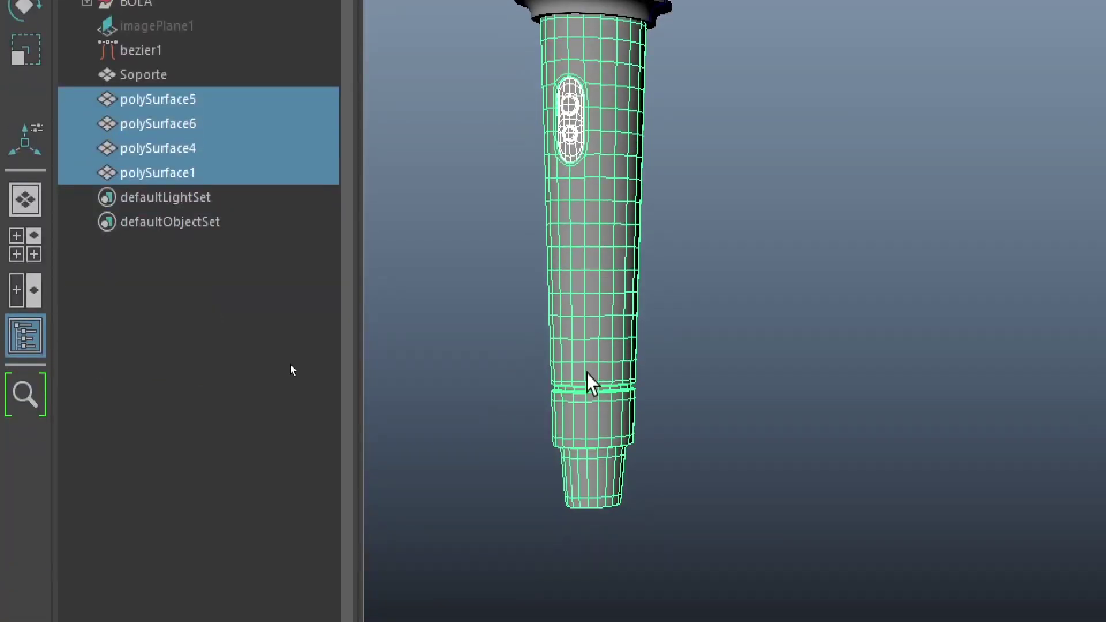
# - Rename the handle mesh polySurface1 as Mango
pyautogui.click(583, 605)
pyautogui.doubleClick(173, 179)
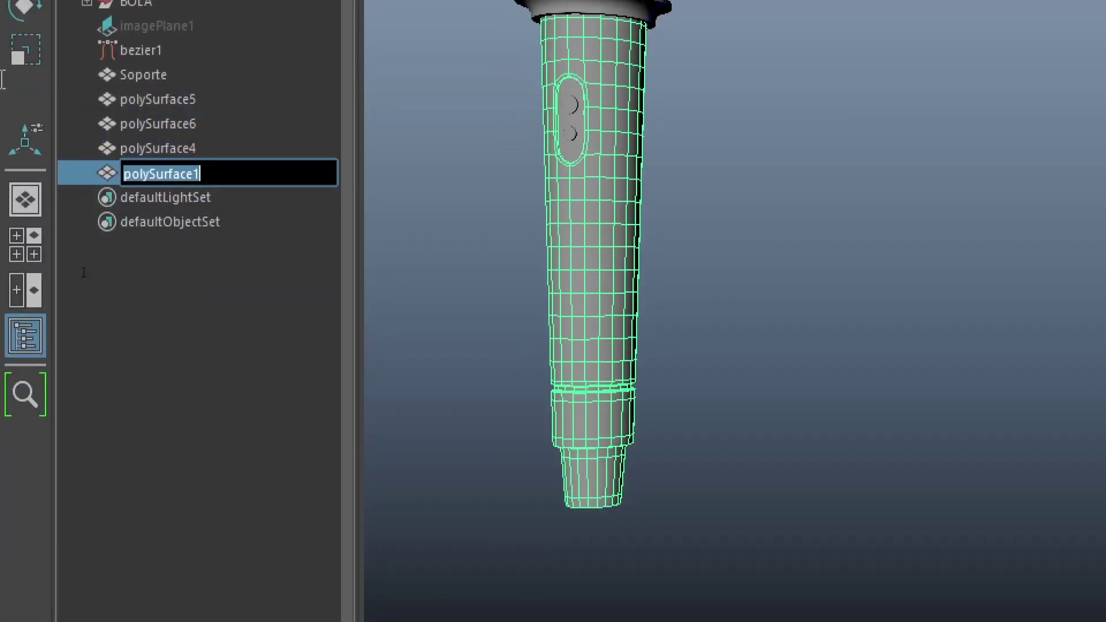
pyautogui.write('Mang')
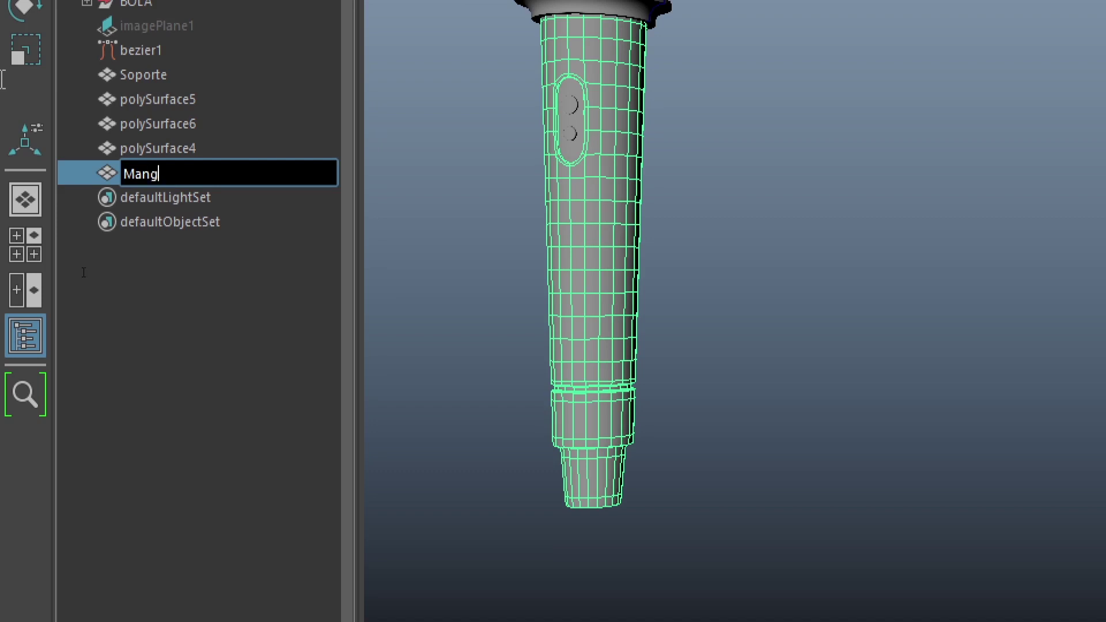
pyautogui.write('o')
pyautogui.press('Return')
# - Rename the switch panel mesh polySurface5 as Botonera
pyautogui.click(173, 103)
pyautogui.doubleClick(173, 102)
pyautogui.write('Botonera')
pyautogui.press('Return')
# - Rename the upper button mesh polySurface4 as Boton_01 and the lower one, polySurface6, as Boton_02
pyautogui.doubleClick(196, 124)
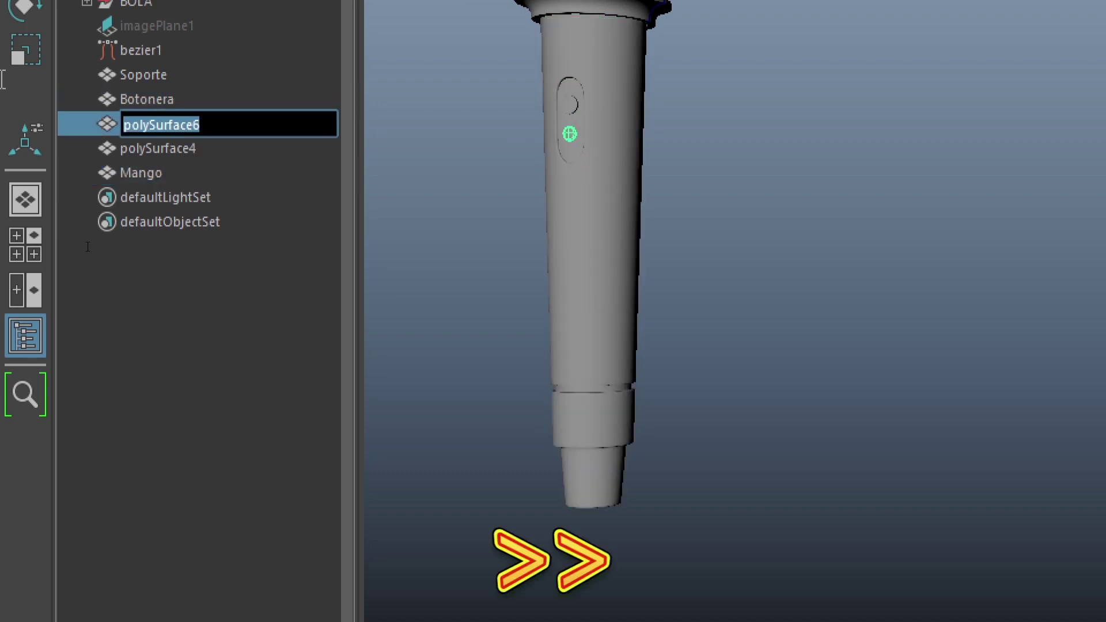
pyautogui.click(196, 149)
pyautogui.doubleClick(196, 148)
pyautogui.write('Boton_01')
pyautogui.press('Return')
pyautogui.doubleClick(144, 124)
pyautogui.write('Boton_02')
pyautogui.press('Return')
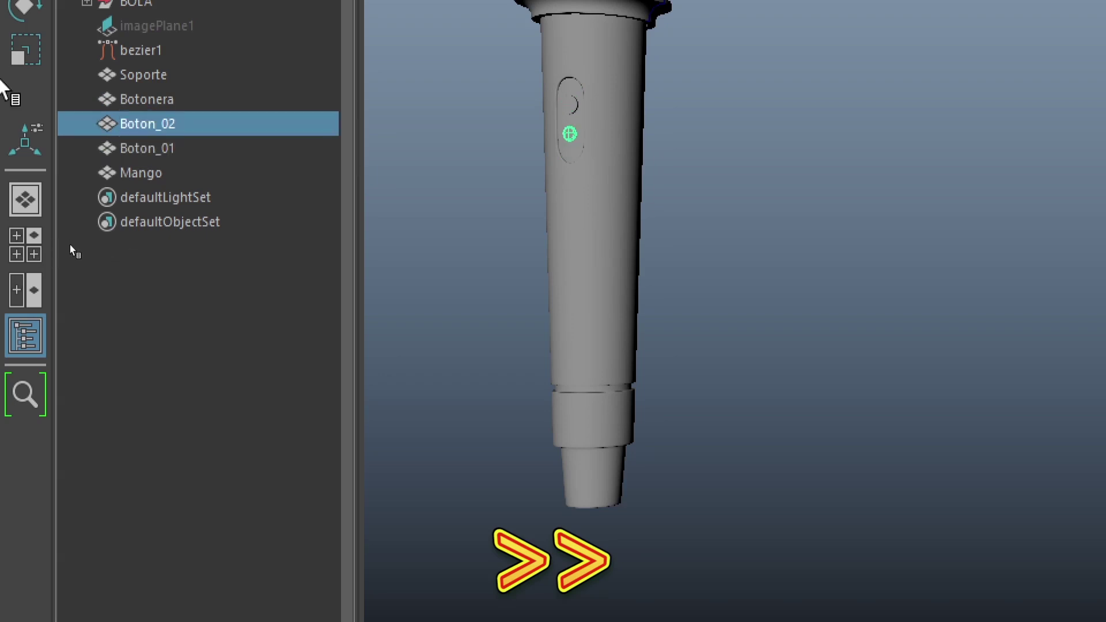
# - Group Botonera, Boton_02 and Boton_01, and name the group Botones
pyautogui.click(164, 102)
pyautogui.keyDown('shift'); pyautogui.click(165, 148); pyautogui.keyUp('shift')
pyautogui.hotkey('ctrl', 'g')
pyautogui.doubleClick(141, 124)
pyautogui.write('Botones')
pyautogui.press('Return')
# - Group BOLA, Soporte, Mango and Botones together, and name the group MICRO
pyautogui.click(190, 78)
pyautogui.press('f')
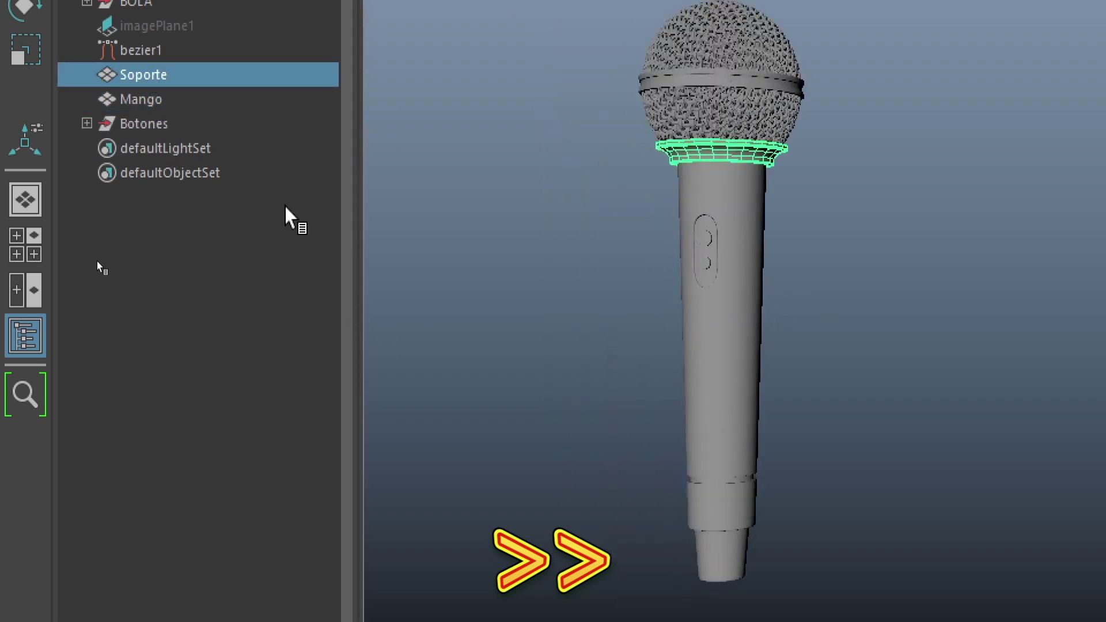
pyautogui.click(135, 66)
pyautogui.keyDown('ctrl'); pyautogui.click(143, 141); pyautogui.keyUp('ctrl')
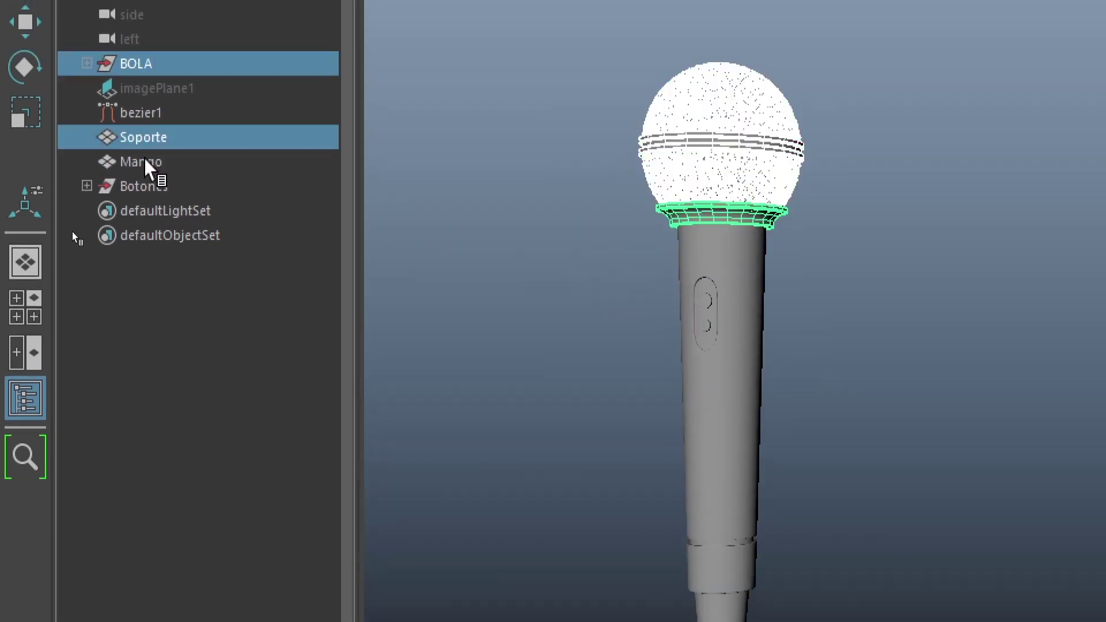
pyautogui.keyDown('ctrl'); pyautogui.click(147, 164); pyautogui.keyUp('ctrl')
pyautogui.keyDown('ctrl'); pyautogui.click(149, 189); pyautogui.keyUp('ctrl')
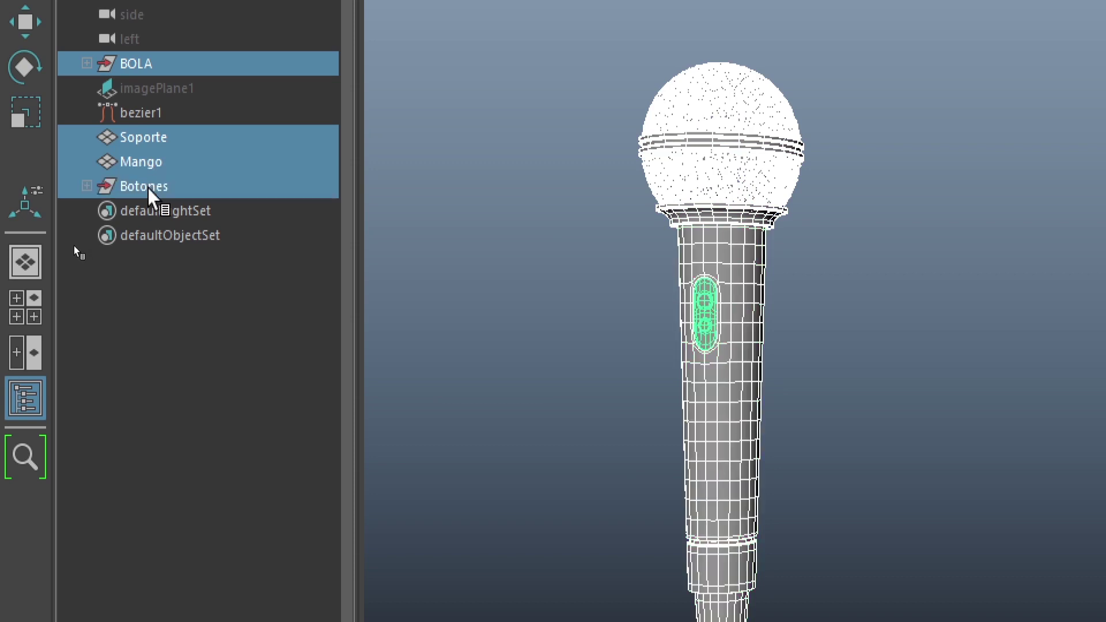
pyautogui.hotkey('ctrl', 'g')
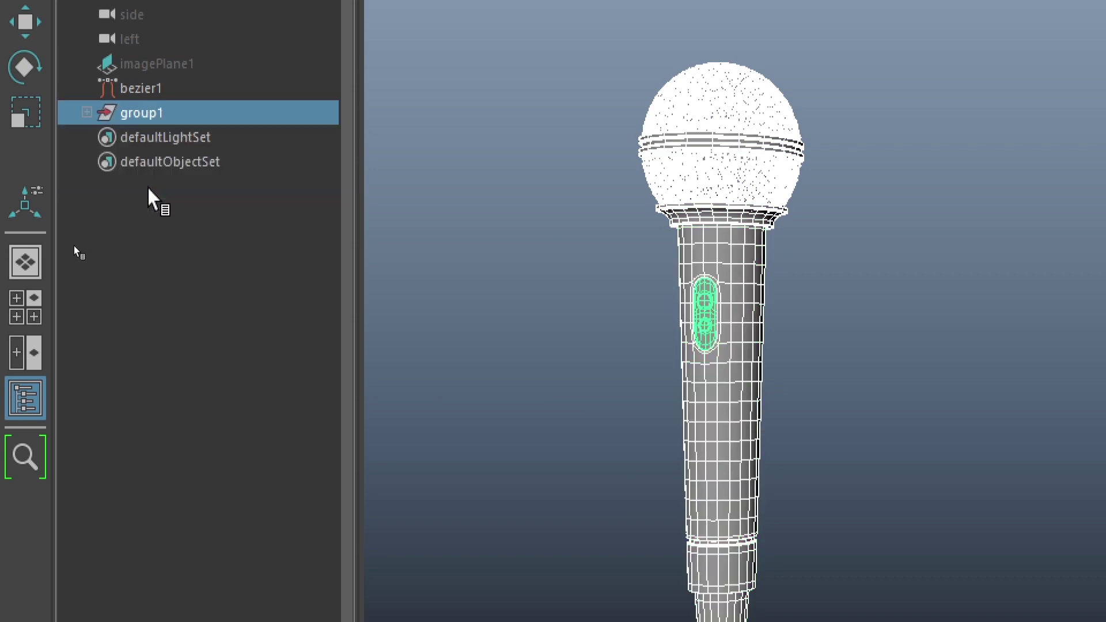
pyautogui.doubleClick(149, 113)
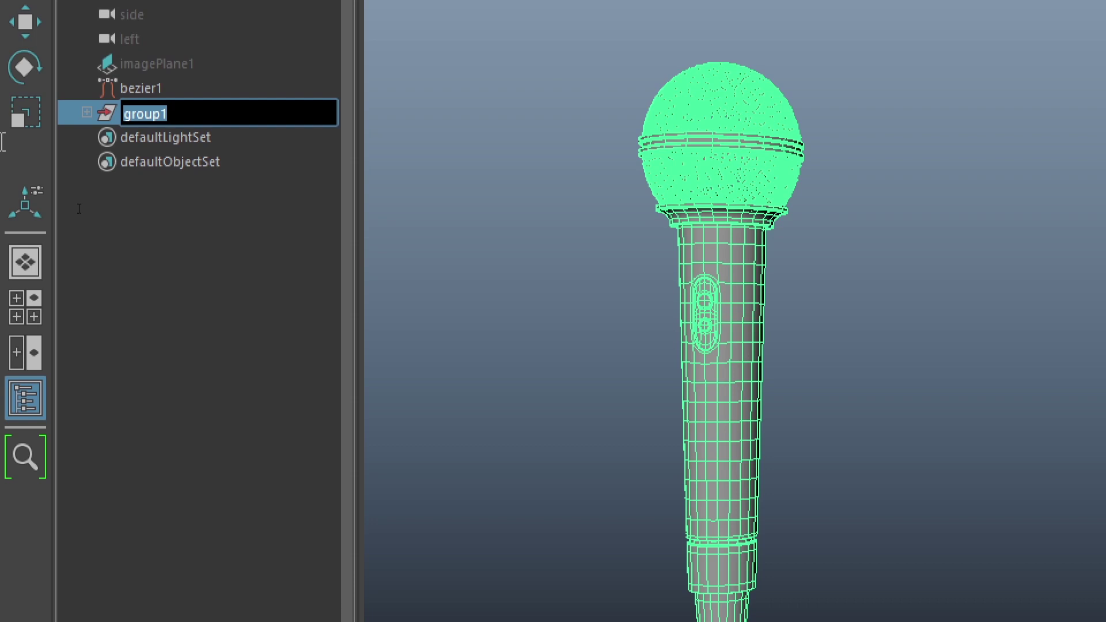
pyautogui.write('MICRO')
pyautogui.press('Return')
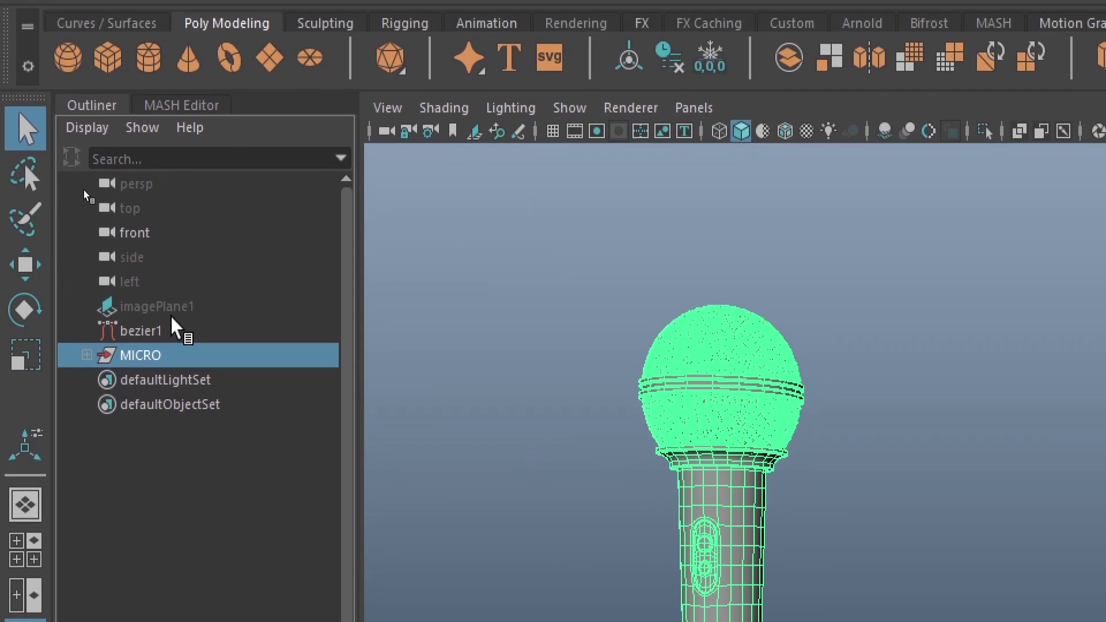
# - Delete the leftover profile curve bezier1
pyautogui.click(139, 334)
pyautogui.press('Delete')
pyautogui.keyDown('alt'); pyautogui.moveTo(503, 271); pyautogui.dragTo(513, 292); pyautogui.keyUp('alt')
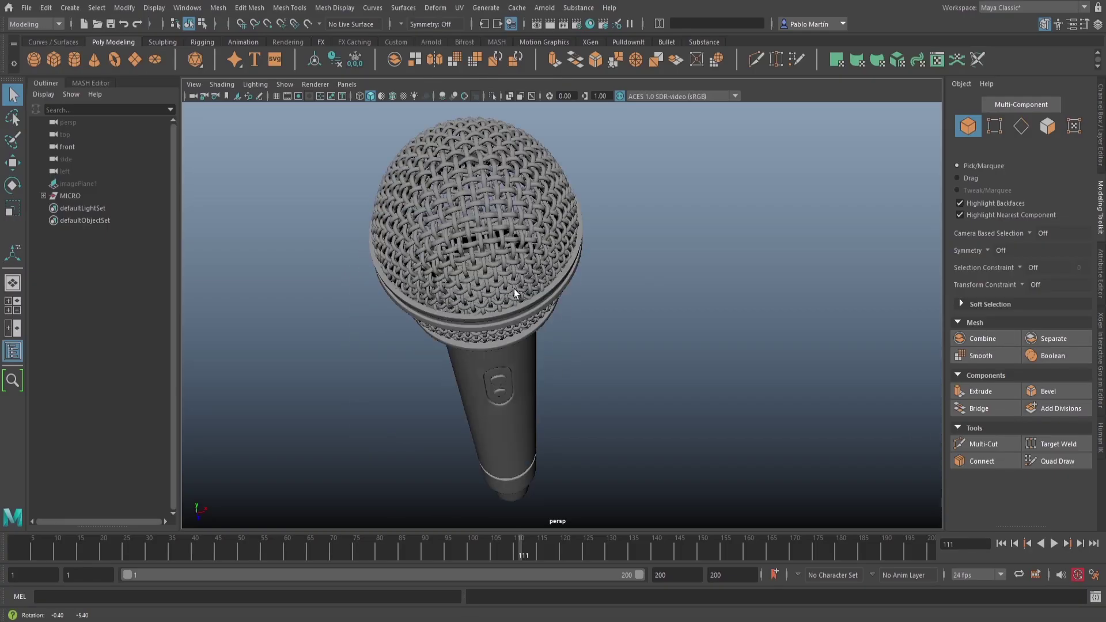
pyautogui.keyDown('alt'); pyautogui.moveTo(514, 290); pyautogui.dragTo(542, 380, button='middle'); pyautogui.keyUp('alt')
pyautogui.keyDown('alt'); pyautogui.moveTo(543, 372); pyautogui.dragTo(452, 307, button='right'); pyautogui.keyUp('alt')
pyautogui.keyDown('alt'); pyautogui.moveTo(451, 305); pyautogui.dragTo(428, 278); pyautogui.keyUp('alt')
pyautogui.keyDown('alt'); pyautogui.moveTo(429, 279); pyautogui.dragTo(610, 283, button='right'); pyautogui.keyUp('alt')
pyautogui.keyDown('alt'); pyautogui.moveTo(611, 283); pyautogui.dragTo(650, 324, button='middle'); pyautogui.keyUp('alt')
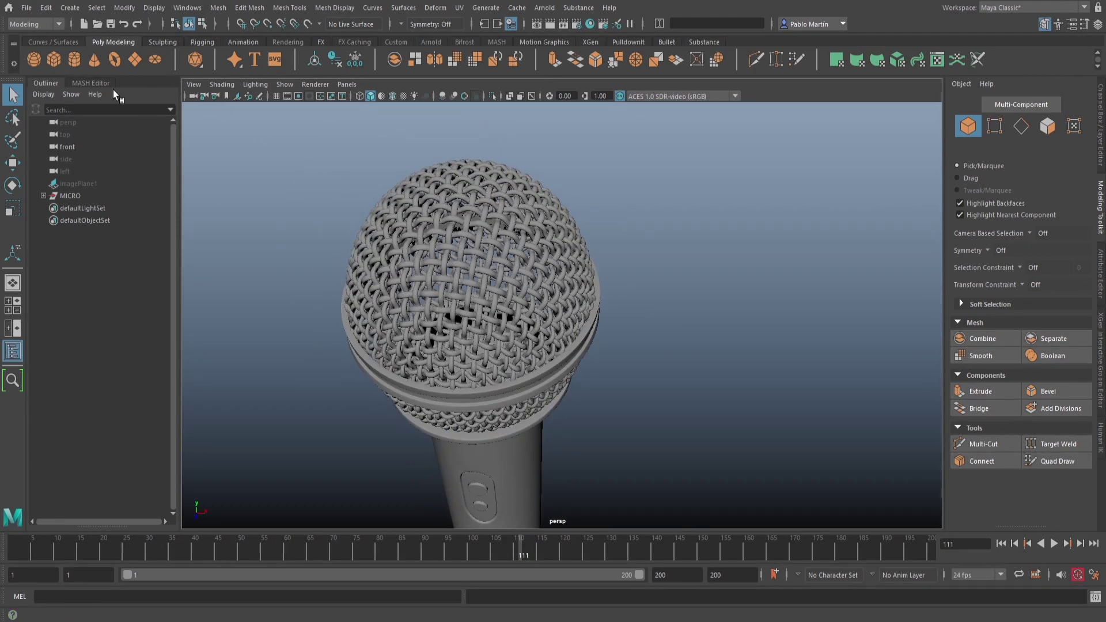
# - Create a polygon sphere and scale it uniformly to slightly smaller than the microphone's ball
pyautogui.click(34, 57)
pyautogui.keyDown('alt'); pyautogui.moveTo(707, 412); pyautogui.dragTo(704, 356, button='middle'); pyautogui.keyUp('alt')
pyautogui.keyDown('alt'); pyautogui.moveTo(719, 363); pyautogui.dragTo(632, 406, button='right'); pyautogui.keyUp('alt')
pyautogui.keyDown('alt'); pyautogui.moveTo(632, 406); pyautogui.dragTo(569, 360, button='middle'); pyautogui.keyUp('alt')
pyautogui.press('w')
pyautogui.press('r')
pyautogui.moveTo(465, 392); pyautogui.dragTo(600, 391)
pyautogui.press('w')
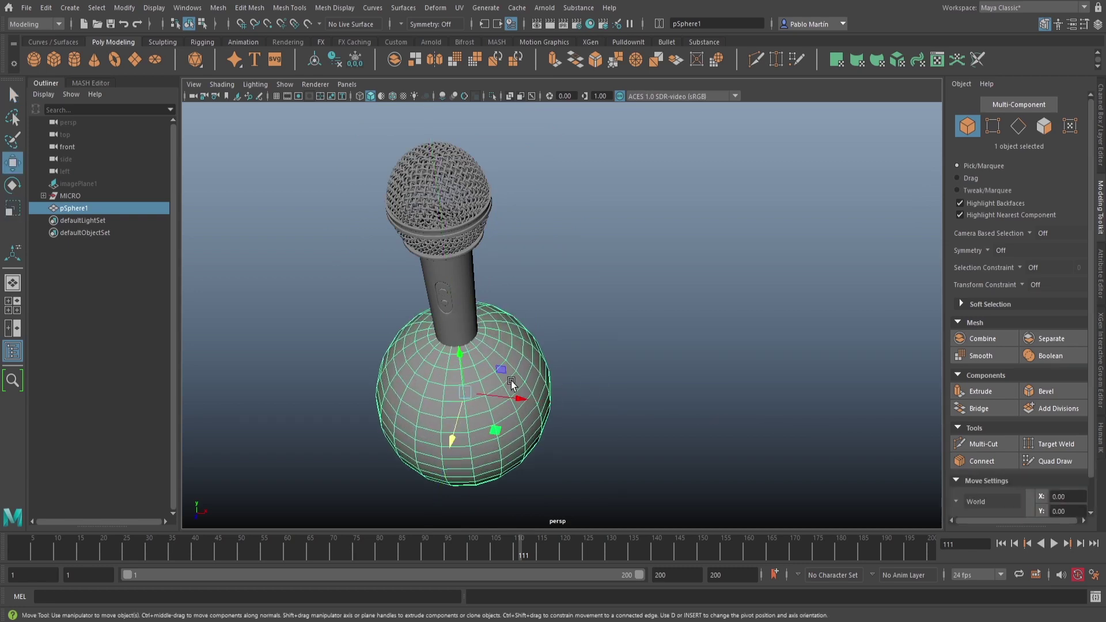
pyautogui.press('r')
pyautogui.moveTo(465, 389); pyautogui.dragTo(396, 410)
# - Move the sphere up beside the microphone's ball, to about X 16.68, Y 27.14
pyautogui.press('w')
pyautogui.moveTo(500, 372); pyautogui.dragTo(625, 217)
pyautogui.keyDown('alt'); pyautogui.moveTo(403, 246); pyautogui.dragTo(446, 340, button='middle'); pyautogui.keyUp('alt')
pyautogui.keyDown('alt'); pyautogui.moveTo(446, 340); pyautogui.dragTo(622, 358, button='right'); pyautogui.keyUp('alt')
pyautogui.keyDown('alt'); pyautogui.moveTo(622, 358); pyautogui.dragTo(645, 288, button='middle'); pyautogui.keyUp('alt')
pyautogui.keyDown('alt'); pyautogui.moveTo(645, 289); pyautogui.dragTo(624, 308); pyautogui.keyUp('alt')
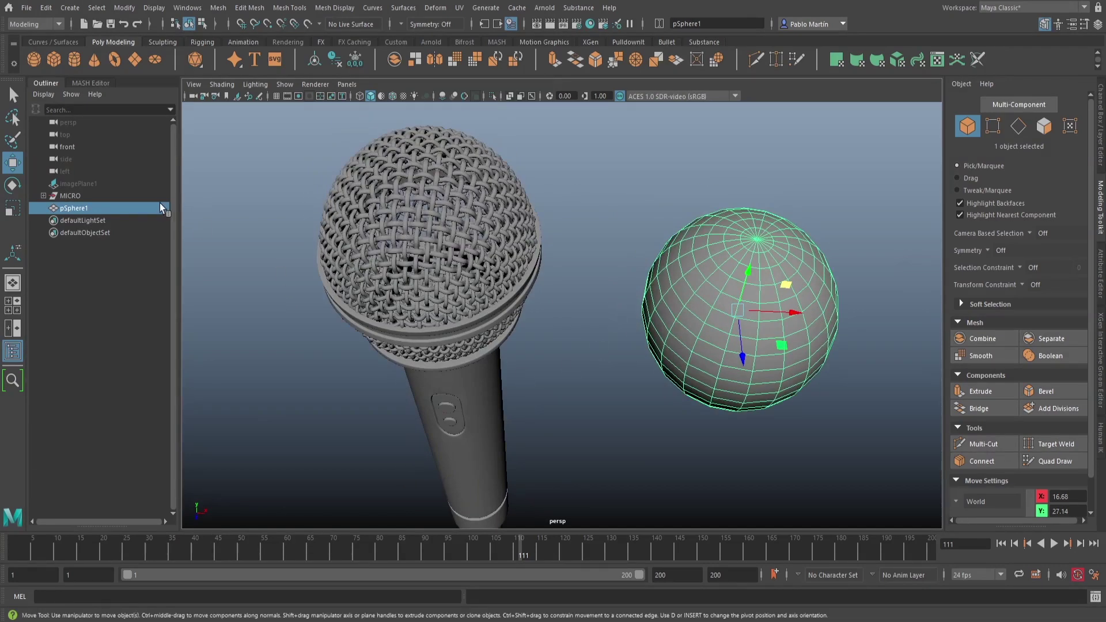
pyautogui.press('q')
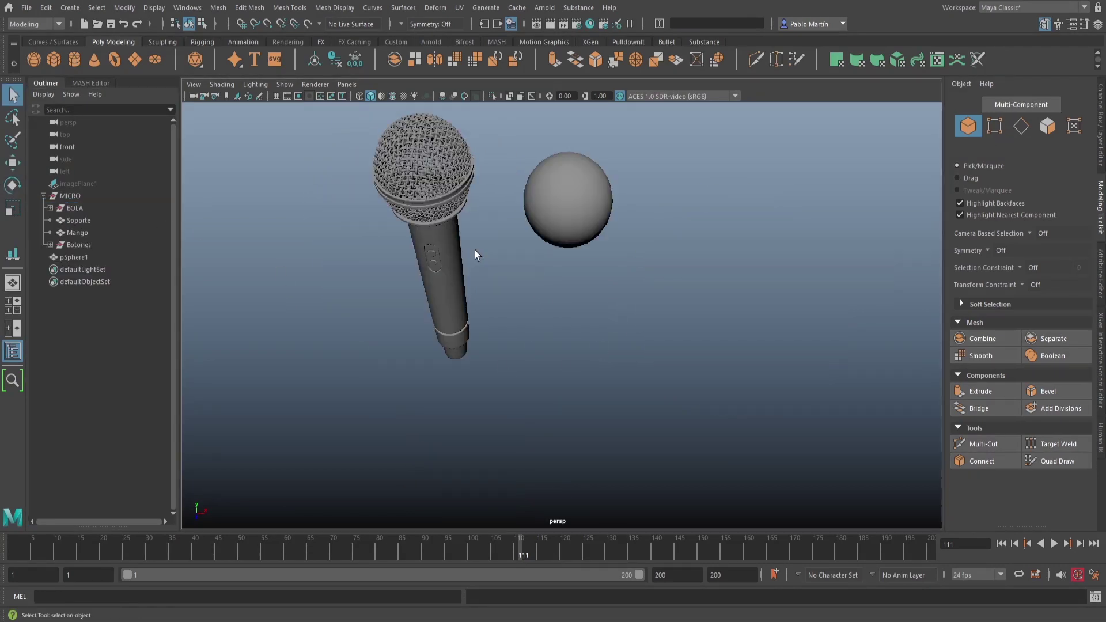
# - Center the sphere inside the BOLA group with the Align Tool
pyautogui.keyDown('alt'); pyautogui.moveTo(475, 252); pyautogui.dragTo(494, 314, button='middle'); pyautogui.keyUp('alt')
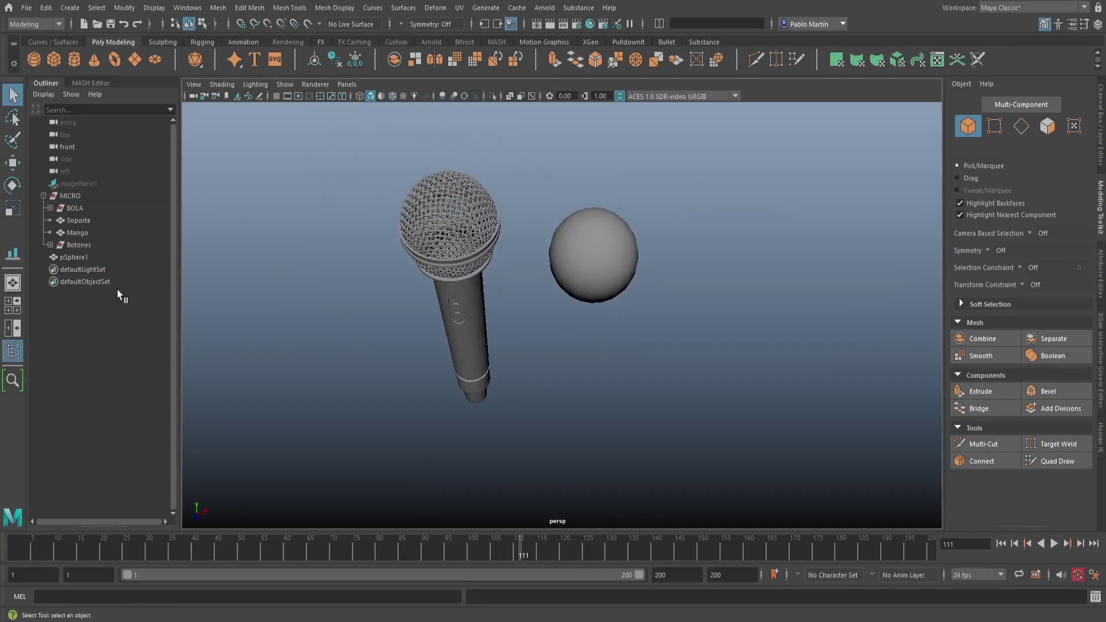
pyautogui.click(70, 258)
pyautogui.keyDown('ctrl'); pyautogui.click(75, 209); pyautogui.keyUp('ctrl')
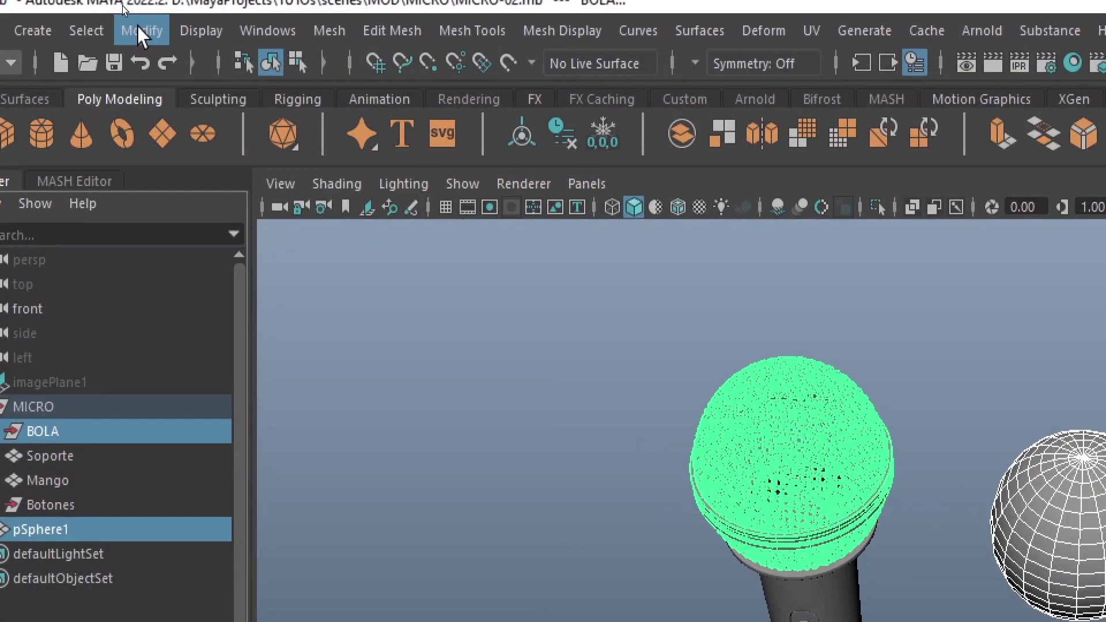
pyautogui.click(124, 7)
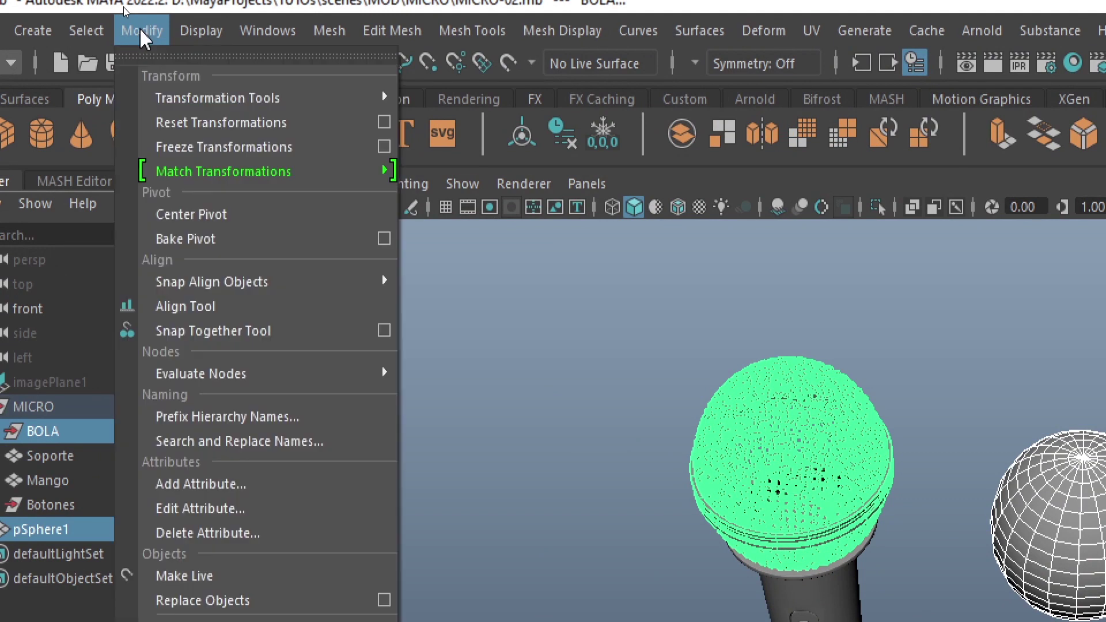
pyautogui.click(213, 311)
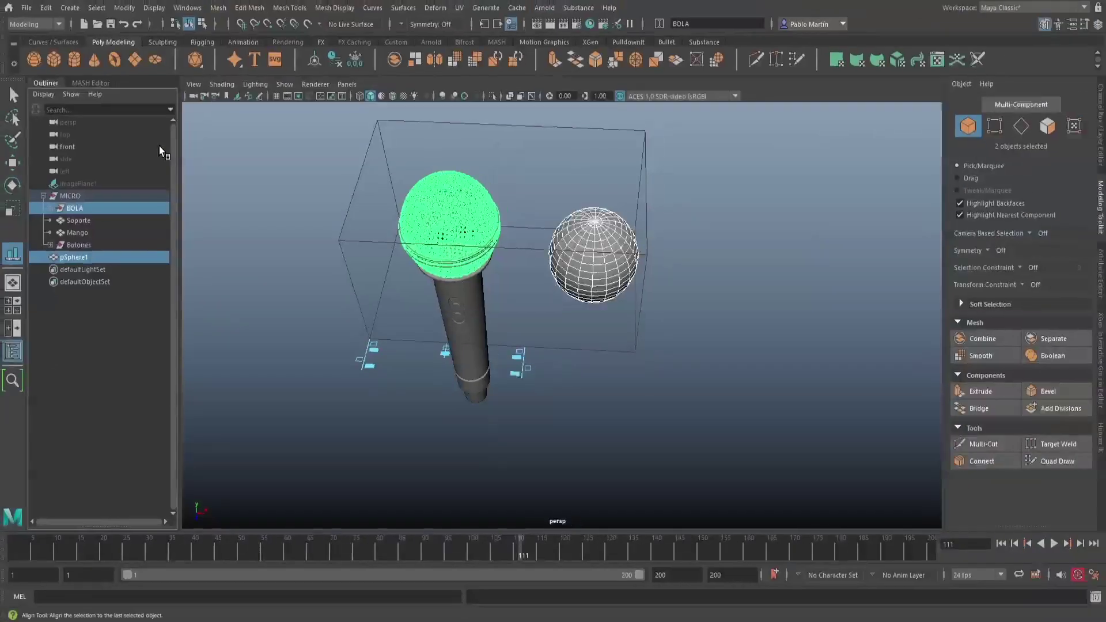
pyautogui.keyDown('alt'); pyautogui.moveTo(392, 350); pyautogui.dragTo(468, 361, button='right'); pyautogui.keyUp('alt')
pyautogui.keyDown('alt'); pyautogui.moveTo(469, 361); pyautogui.dragTo(523, 378, button='middle'); pyautogui.keyUp('alt')
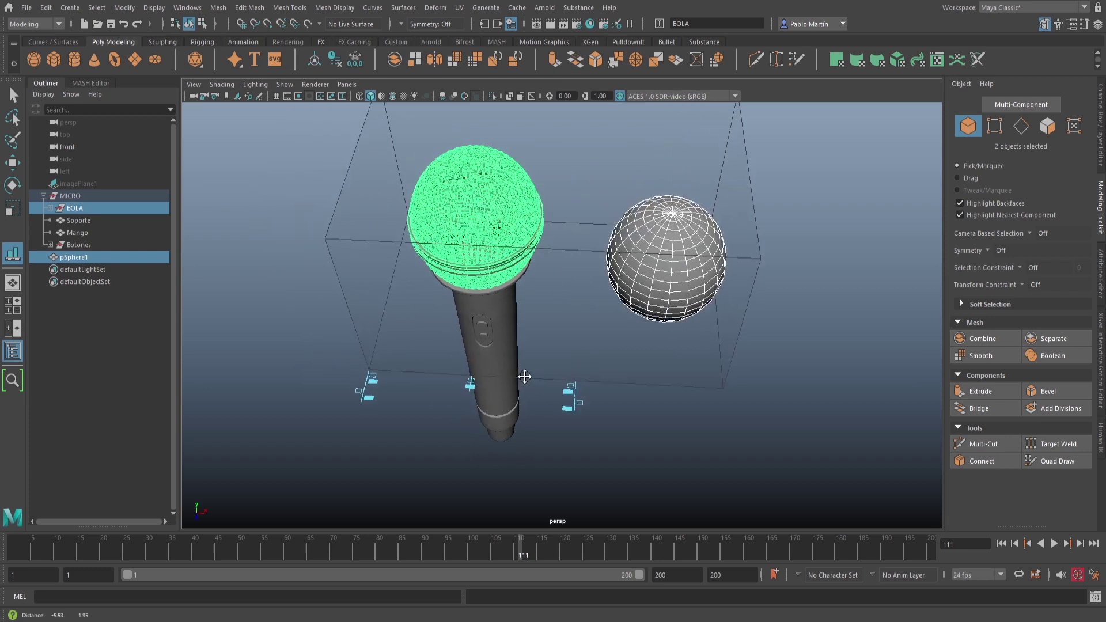
pyautogui.click(469, 384)
pyautogui.keyDown('alt'); pyautogui.moveTo(469, 384); pyautogui.dragTo(447, 346); pyautogui.keyUp('alt')
pyautogui.click(333, 239)
pyautogui.keyDown('alt'); pyautogui.moveTo(333, 239); pyautogui.dragTo(401, 289); pyautogui.keyUp('alt')
pyautogui.keyDown('alt'); pyautogui.moveTo(400, 289); pyautogui.dragTo(446, 335, button='middle'); pyautogui.keyUp('alt')
pyautogui.keyDown('alt'); pyautogui.moveTo(446, 335); pyautogui.dragTo(768, 383, button='right'); pyautogui.keyUp('alt')
pyautogui.keyDown('alt'); pyautogui.moveTo(795, 390); pyautogui.dragTo(567, 348, button='right'); pyautogui.keyUp('alt')
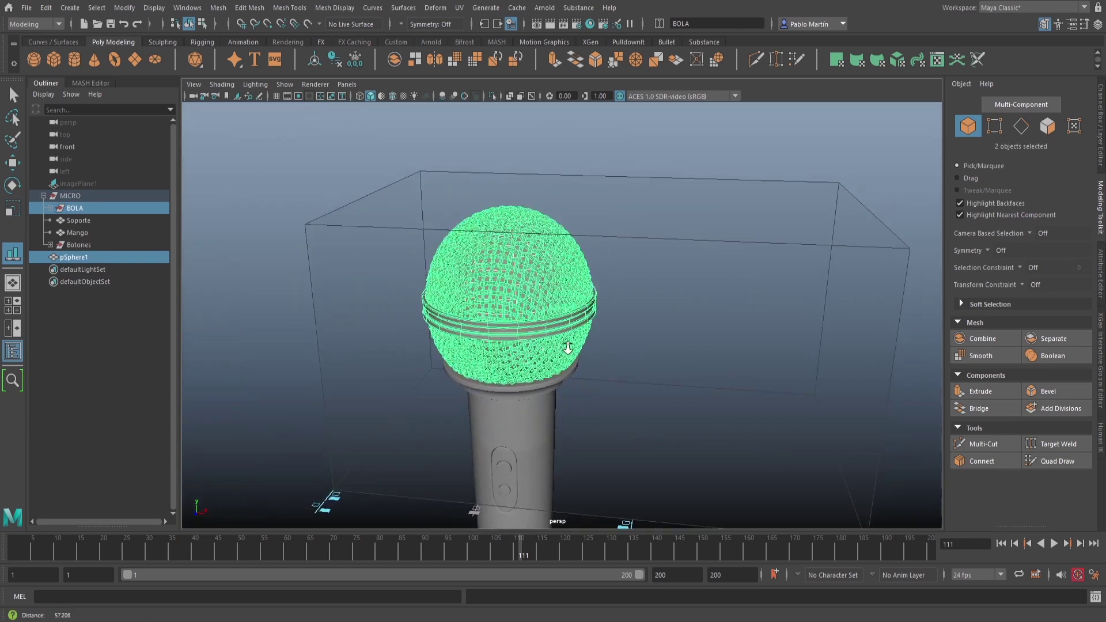
# - Scale the sphere inside the grille up uniformly to about 5.43
pyautogui.click(77, 256)
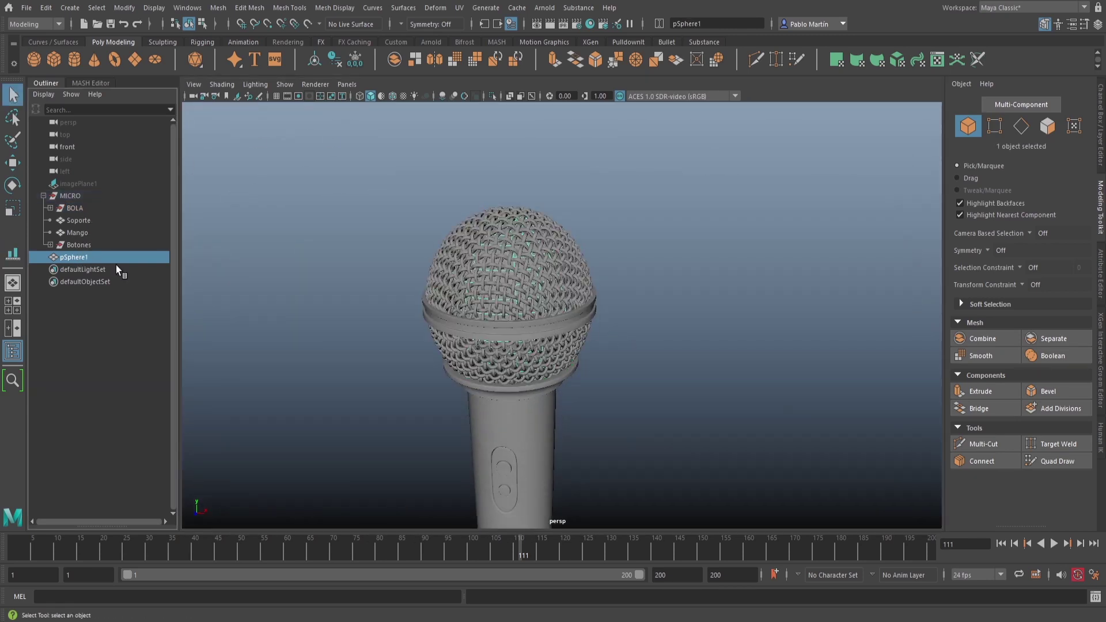
pyautogui.keyDown('alt'); pyautogui.moveTo(361, 245); pyautogui.dragTo(576, 279, button='right'); pyautogui.keyUp('alt')
pyautogui.press('r')
pyautogui.moveTo(442, 280)
pyautogui.mouseDown()
pyautogui.moveTo(461, 278)
pyautogui.moveTo(442, 277)
pyautogui.moveTo(462, 277)
pyautogui.moveTo(450, 272)
pyautogui.mouseUp()
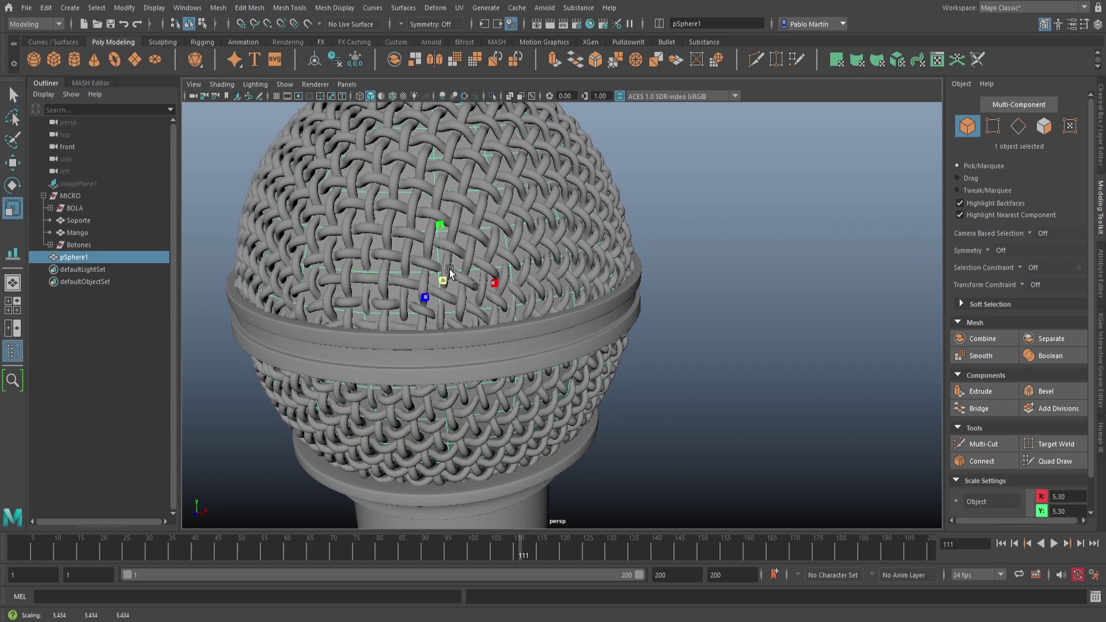
pyautogui.click(672, 220)
# - Examine the finished microphone from several angles, from the grille and its inner sphere down to the connector
pyautogui.keyDown('alt'); pyautogui.moveTo(720, 254); pyautogui.dragTo(648, 328, button='right'); pyautogui.keyUp('alt')
pyautogui.keyDown('alt'); pyautogui.moveTo(648, 345); pyautogui.dragTo(607, 251, button='middle'); pyautogui.keyUp('alt')
pyautogui.keyDown('alt'); pyautogui.moveTo(607, 251); pyautogui.dragTo(575, 249, button='right'); pyautogui.keyUp('alt')
pyautogui.keyDown('alt'); pyautogui.moveTo(575, 247); pyautogui.dragTo(549, 269); pyautogui.keyUp('alt')
pyautogui.keyDown('alt'); pyautogui.moveTo(551, 274); pyautogui.dragTo(543, 262, button='middle'); pyautogui.keyUp('alt')
pyautogui.keyDown('alt'); pyautogui.moveTo(548, 268); pyautogui.dragTo(612, 346); pyautogui.keyUp('alt')
pyautogui.keyDown('alt'); pyautogui.moveTo(613, 346); pyautogui.dragTo(740, 272, button='right'); pyautogui.keyUp('alt')
pyautogui.keyDown('alt'); pyautogui.moveTo(740, 272); pyautogui.dragTo(763, 318, button='middle'); pyautogui.keyUp('alt')
pyautogui.keyDown('alt'); pyautogui.moveTo(763, 318); pyautogui.dragTo(729, 206); pyautogui.keyUp('alt')
pyautogui.keyDown('alt'); pyautogui.moveTo(729, 205); pyautogui.dragTo(440, 223, button='right'); pyautogui.keyUp('alt')
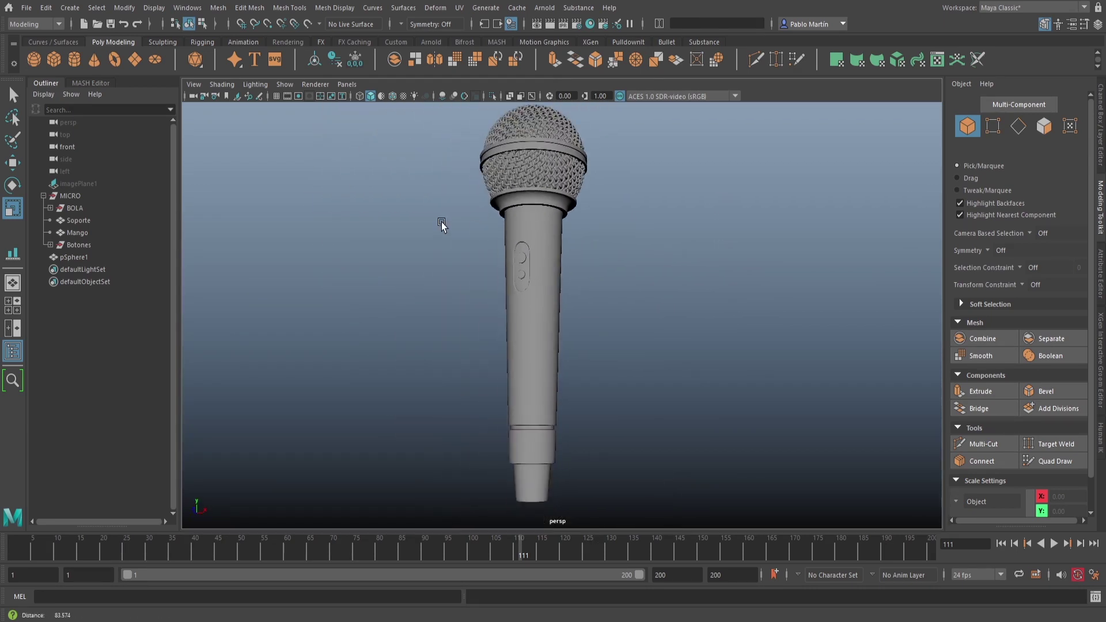
pyautogui.keyDown('alt'); pyautogui.moveTo(571, 245); pyautogui.dragTo(605, 263); pyautogui.keyUp('alt')
pyautogui.keyDown('alt'); pyautogui.moveTo(605, 263); pyautogui.dragTo(610, 273, button='right'); pyautogui.keyUp('alt')
pyautogui.keyDown('alt'); pyautogui.moveTo(611, 273); pyautogui.dragTo(628, 301, button='middle'); pyautogui.keyUp('alt')
pyautogui.press('q')
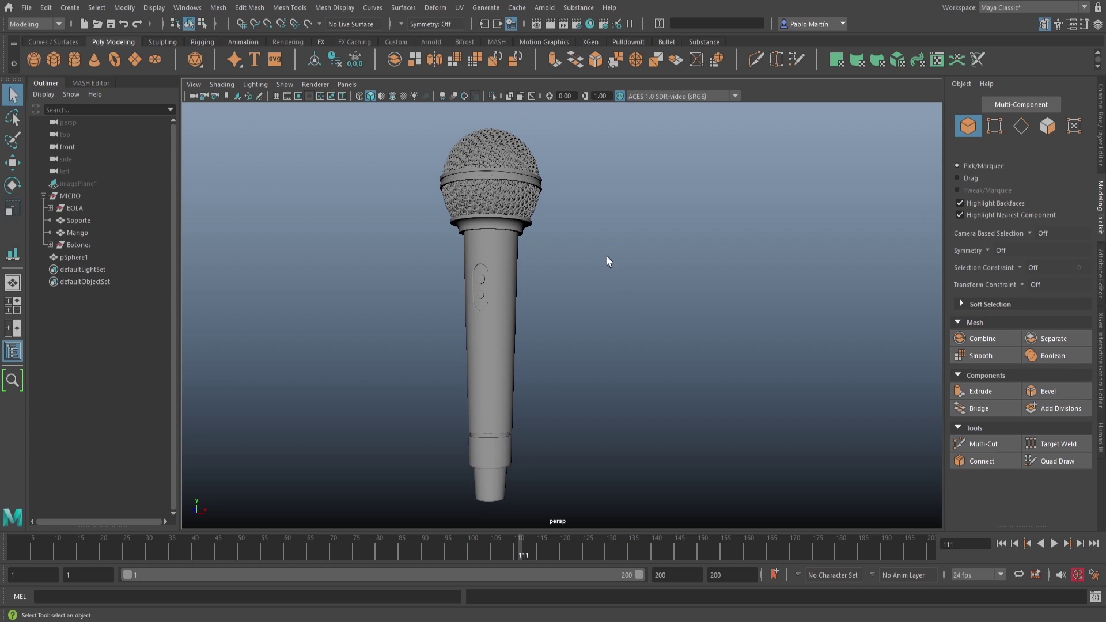